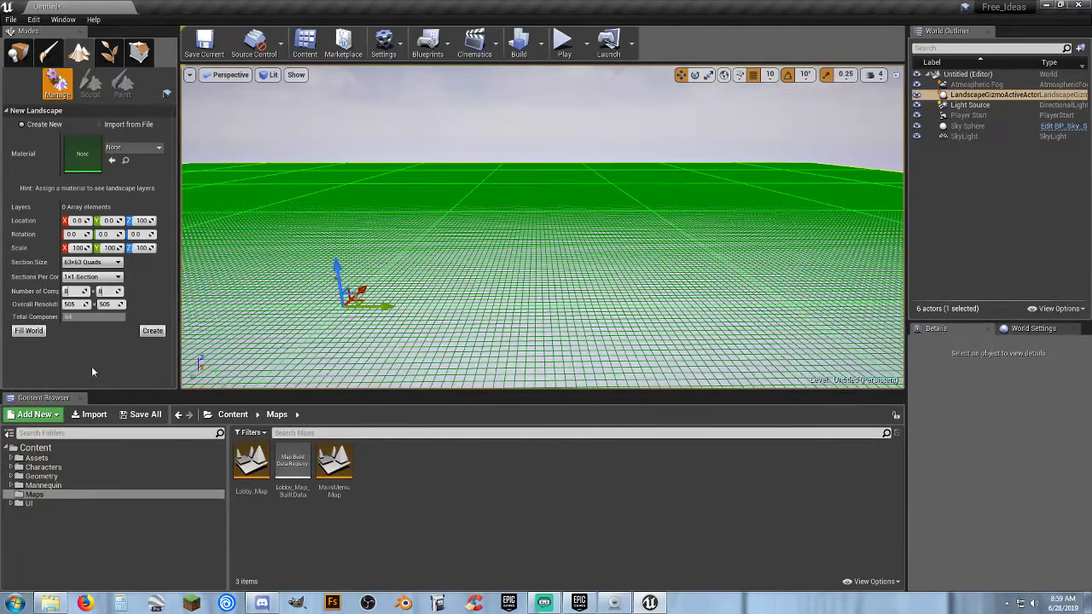
Create the new landscape with 63×63 quad sections and 8 × 8 components, and return to actor placement mode.
right_drag(504, 253, 542, 254)
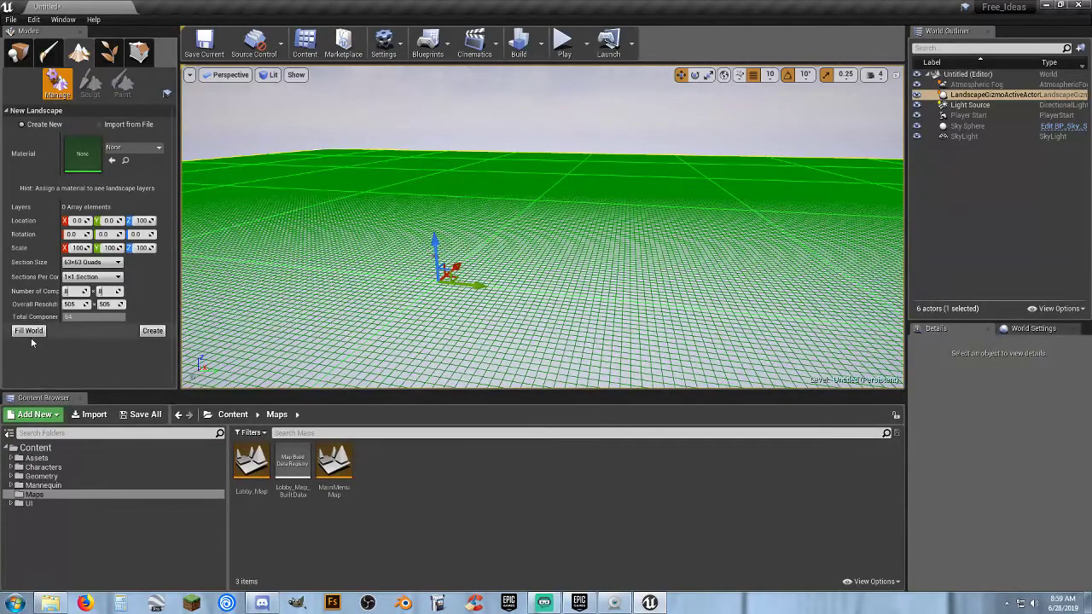
click(151, 331)
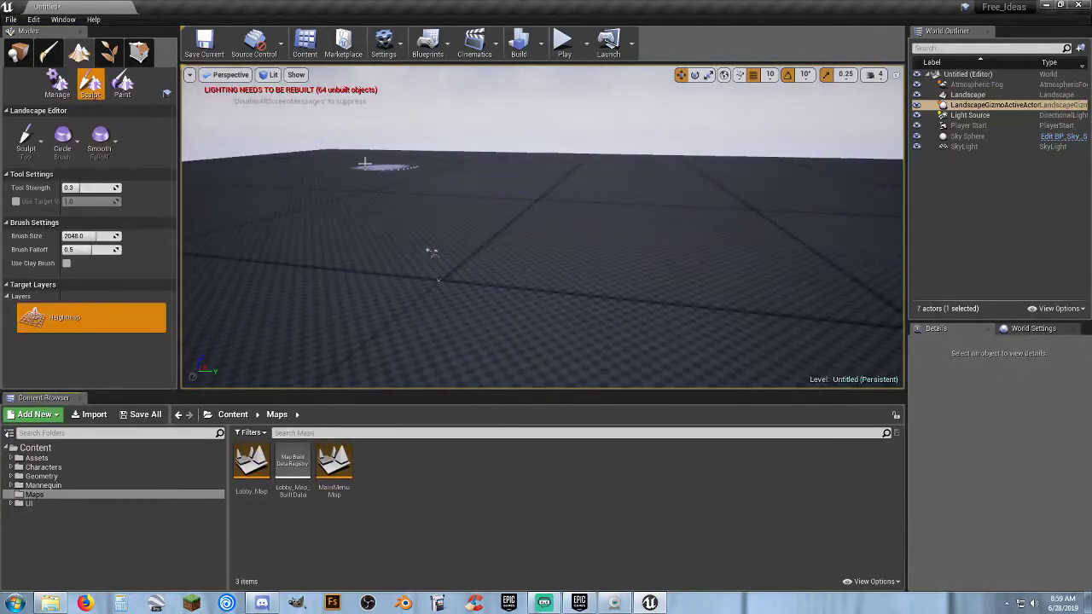
click(18, 52)
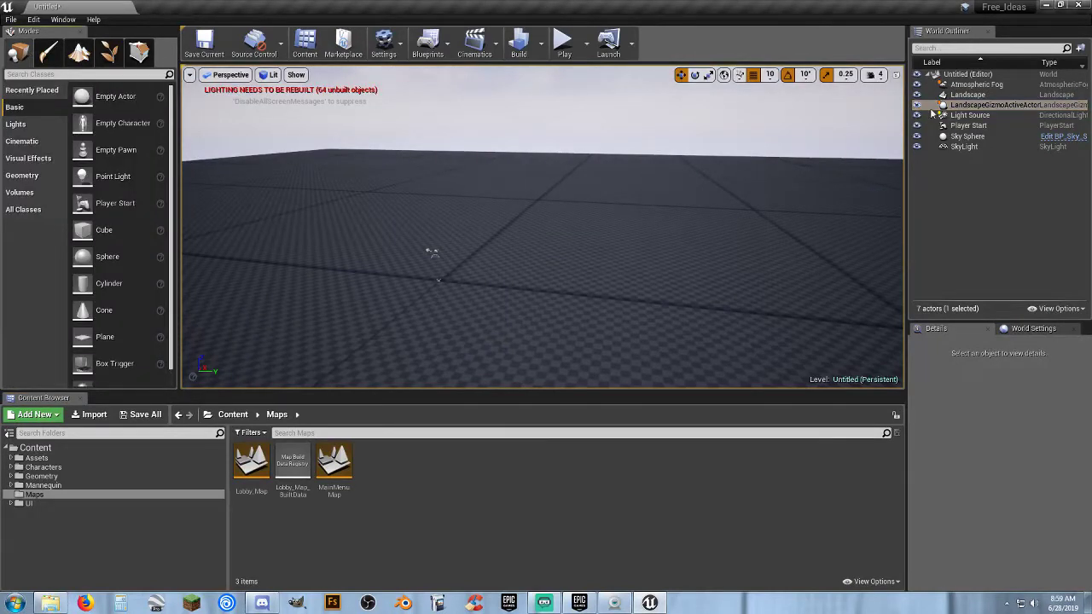
Set the Landscape actor's Z location to 0.
click(970, 115)
click(967, 94)
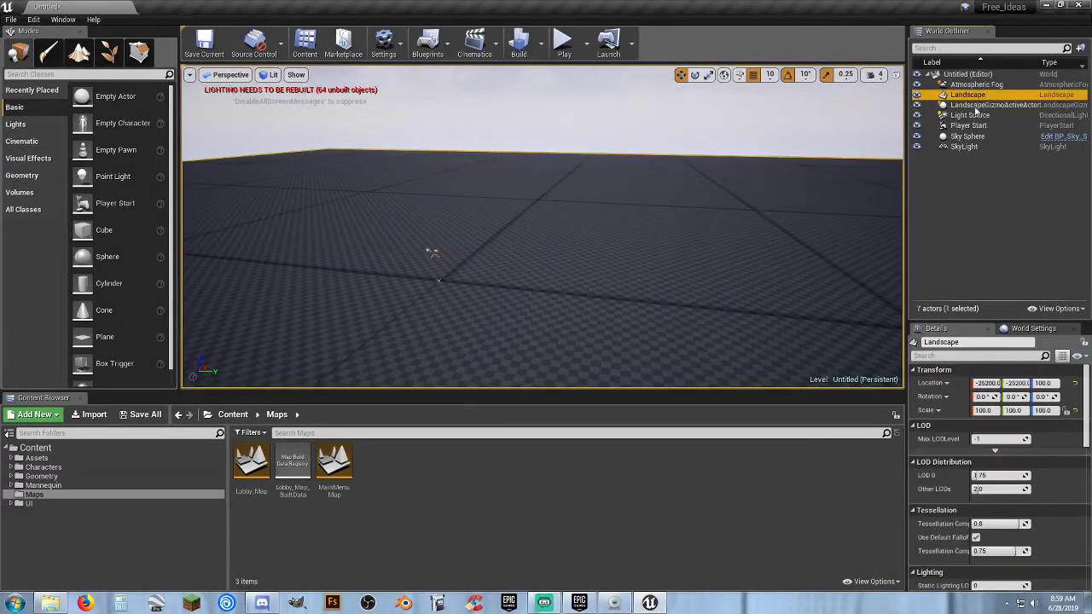
click(1054, 383)
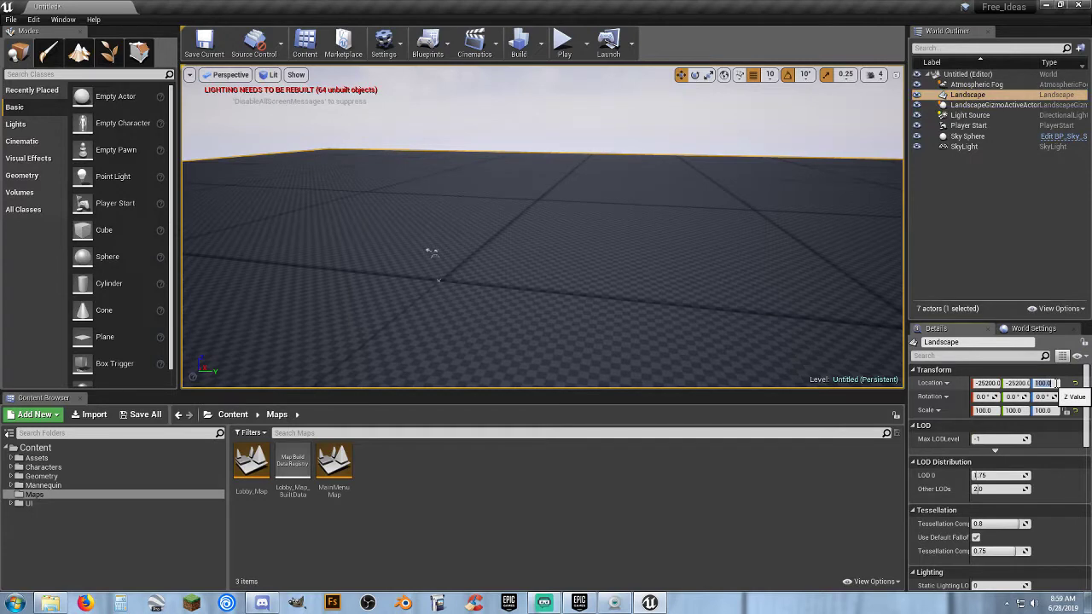
text(0)
key(Return)
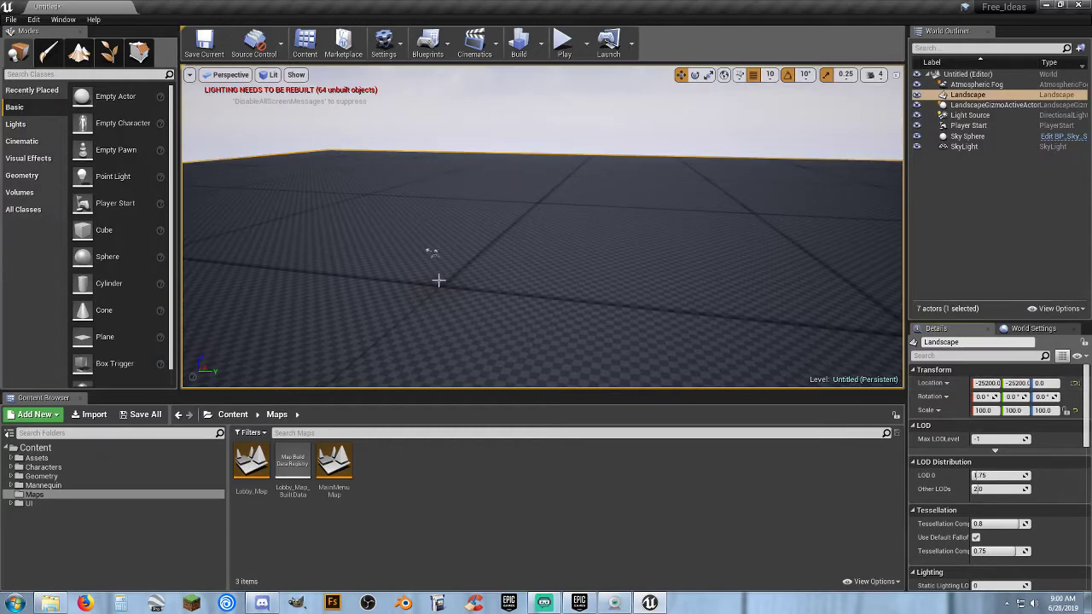
Move the Player Start along the X axis to about -18900, toward the landscape's edge.
click(434, 255)
right_drag(484, 270, 568, 273)
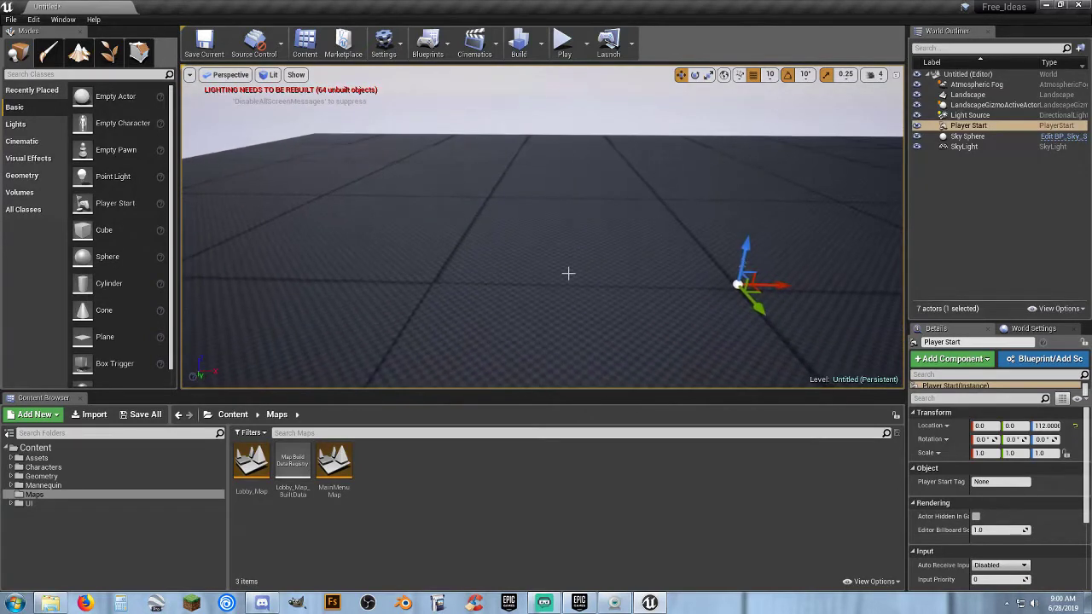
drag(763, 285, 375, 286)
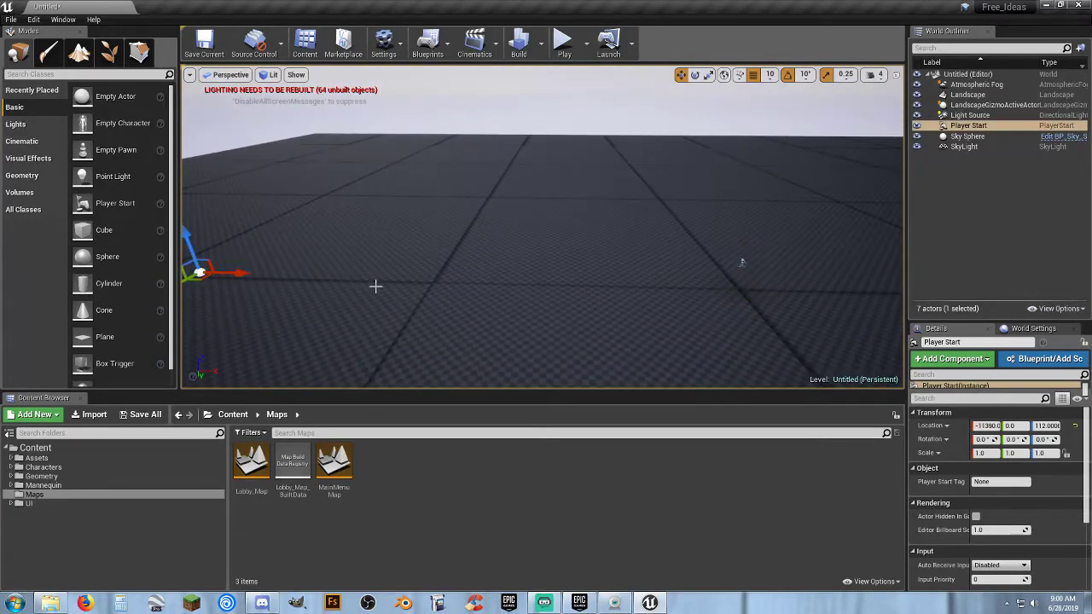
key(f)
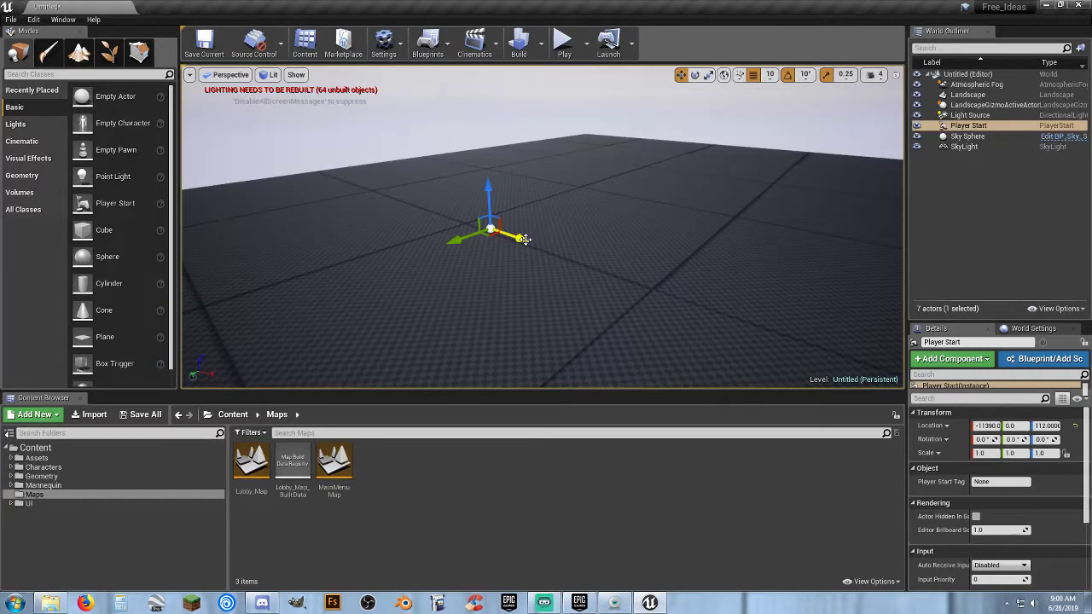
drag(524, 239, 389, 198)
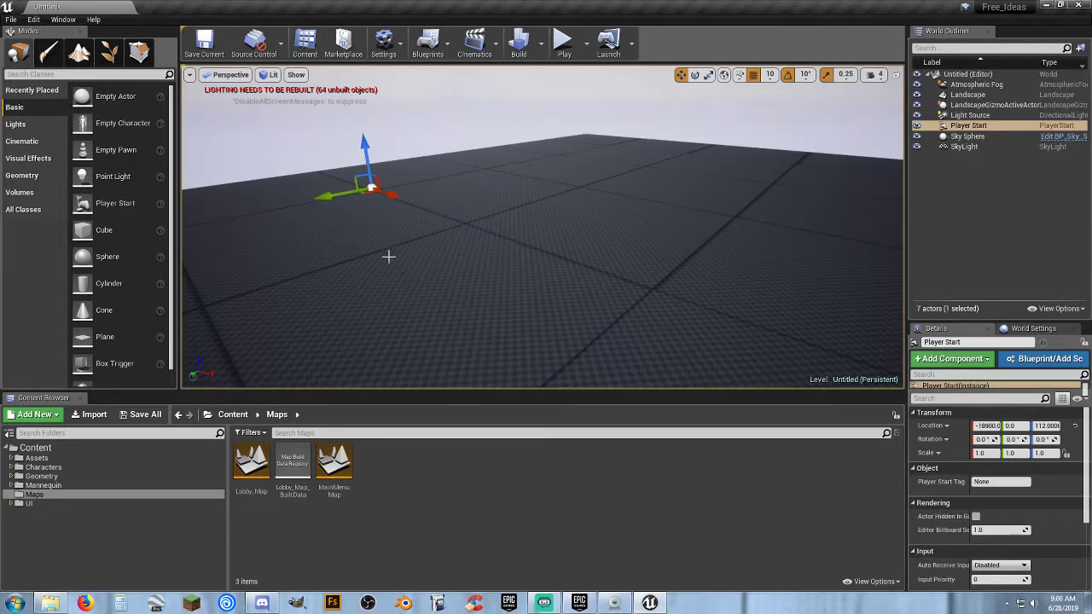
Lower the SkyLight, Atmospheric Fog and Light Source together beneath the landscape surface and deselect them.
right_drag(387, 253, 481, 284)
key(w)
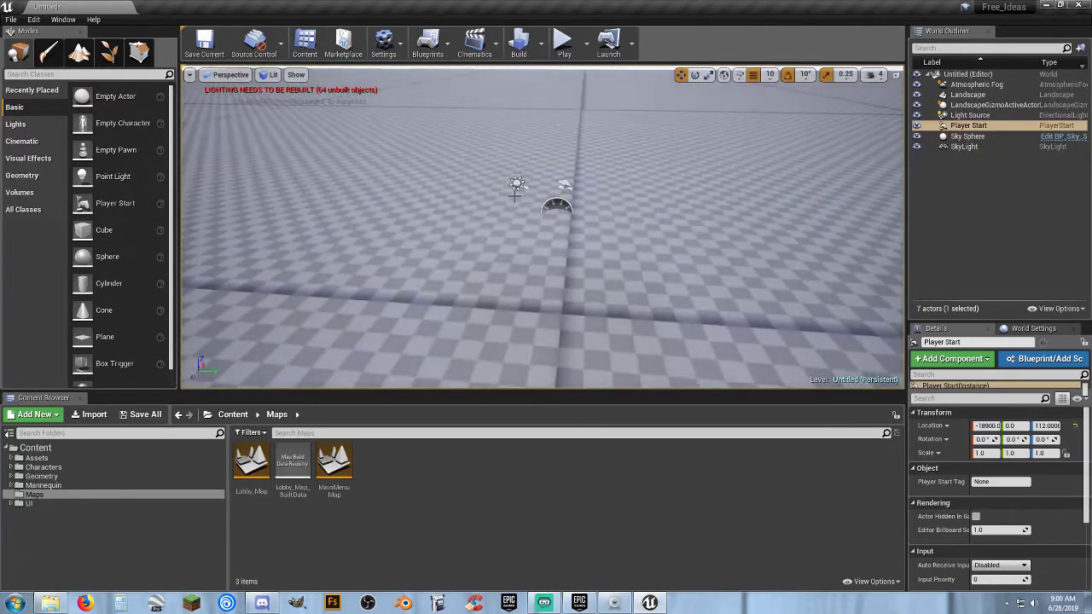
click(557, 205)
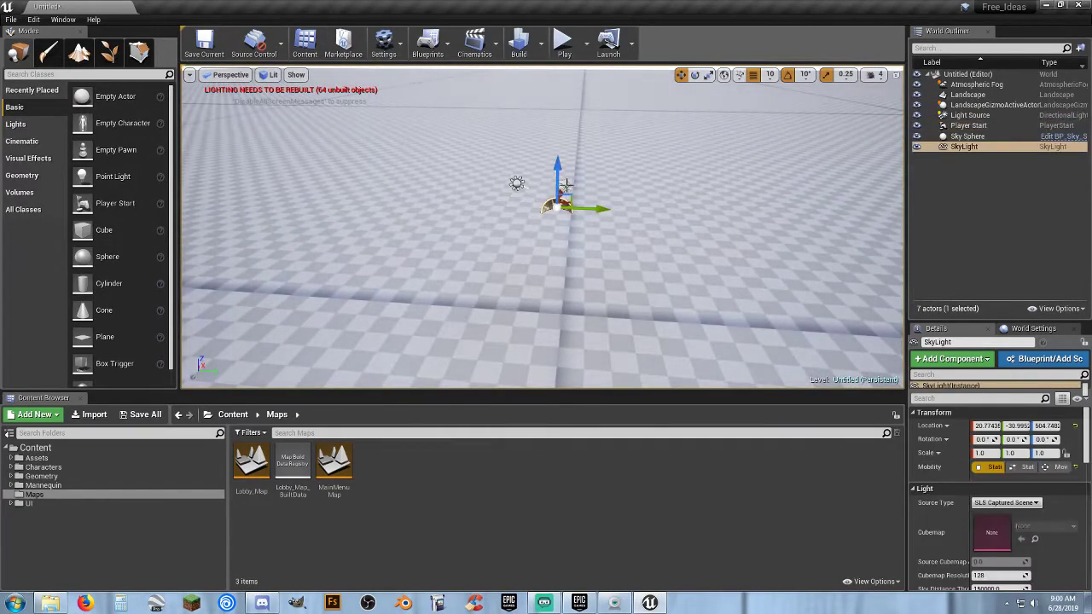
ctrl+click(566, 184)
ctrl+click(517, 182)
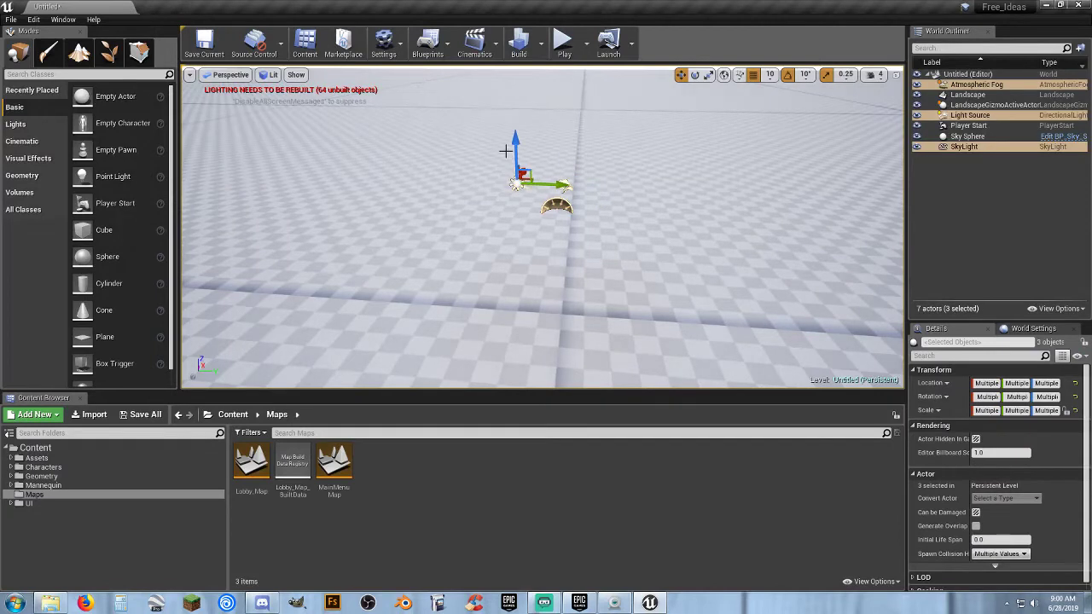
drag(515, 152, 528, 317)
click(1036, 209)
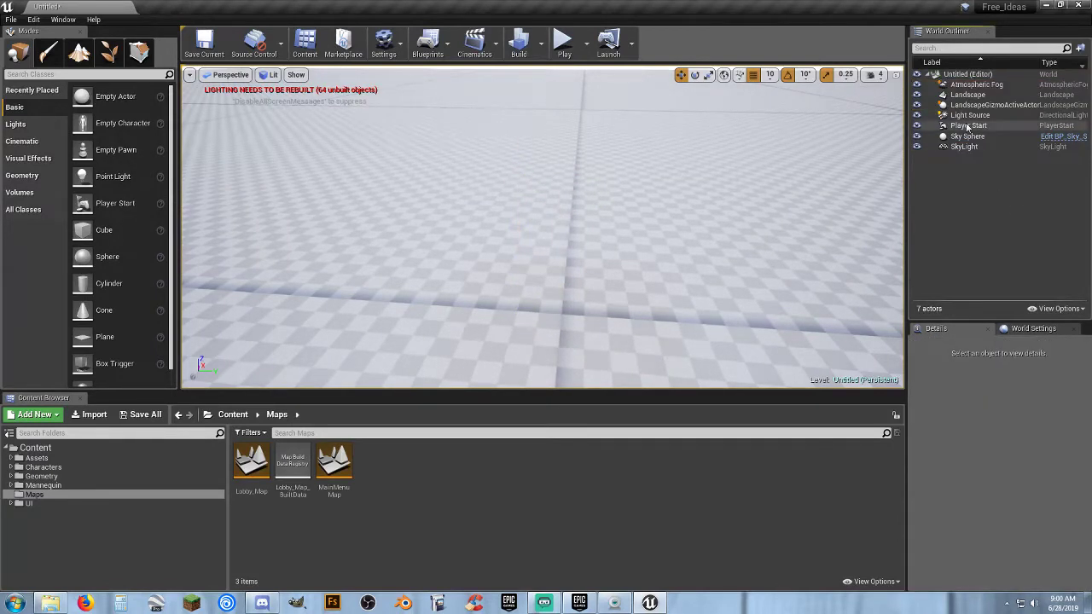
Create a folder named Map Shit in the level's actor hierarchy.
click(967, 76)
right_click(967, 76)
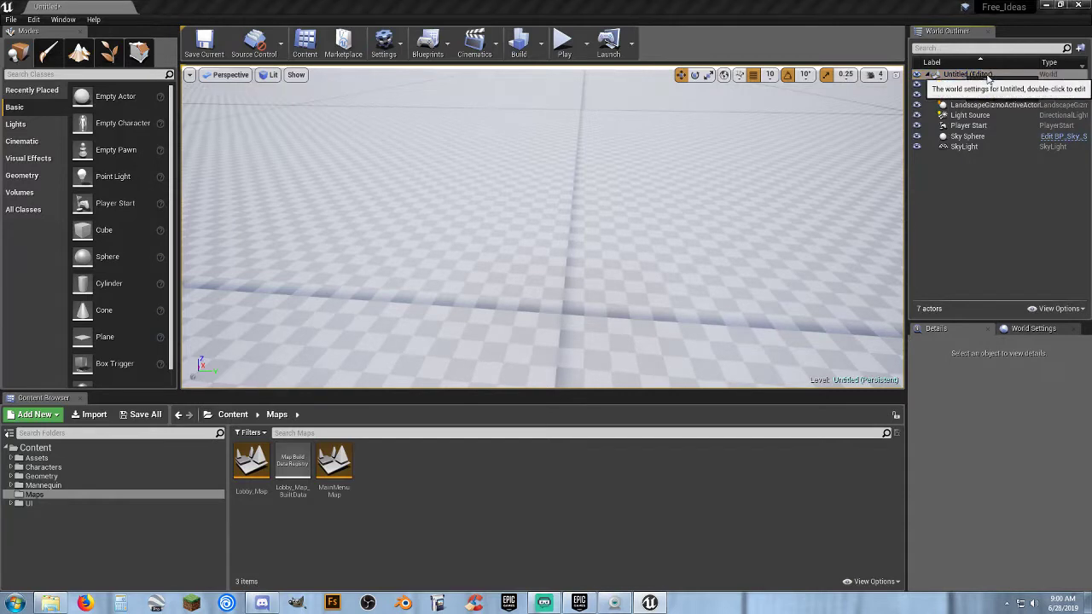
click(988, 78)
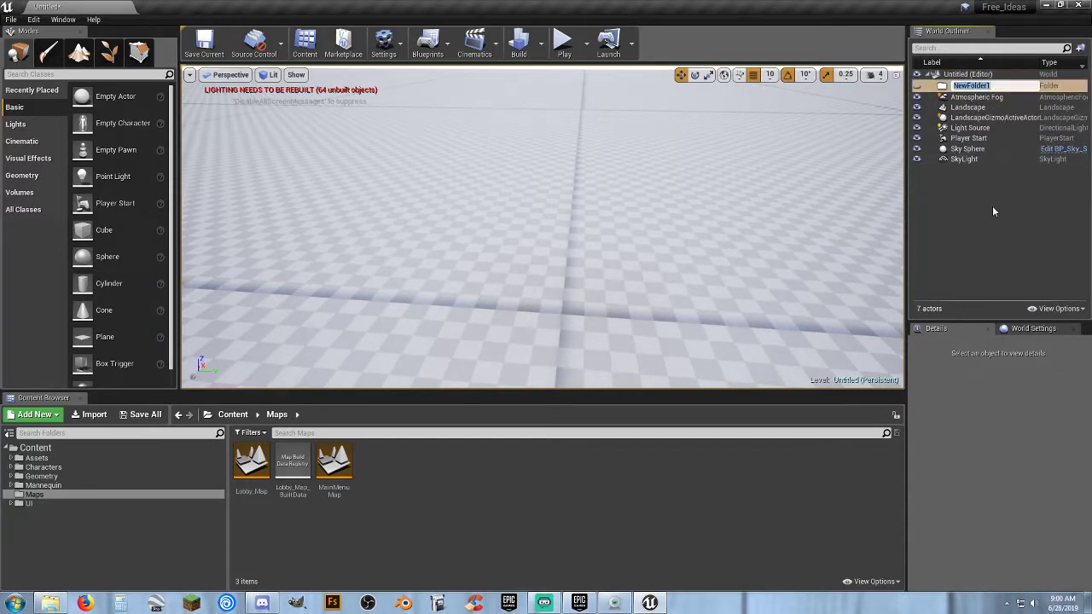
text(Map Shit)
key(Return)
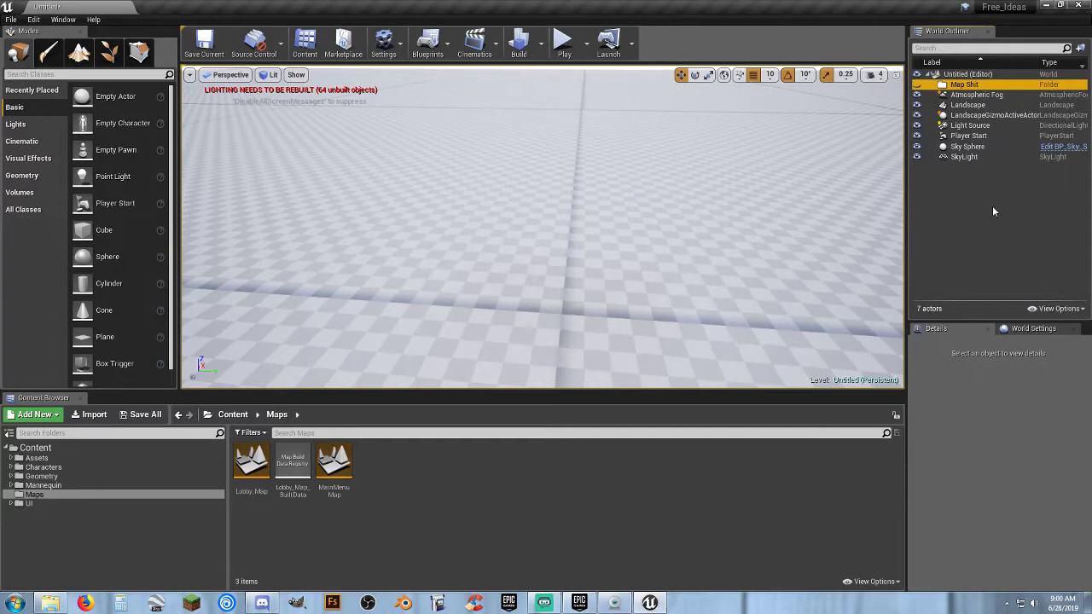
Move all the level's actors into the Map Shit folder and collapse it.
click(981, 105)
key(ctrl+a)
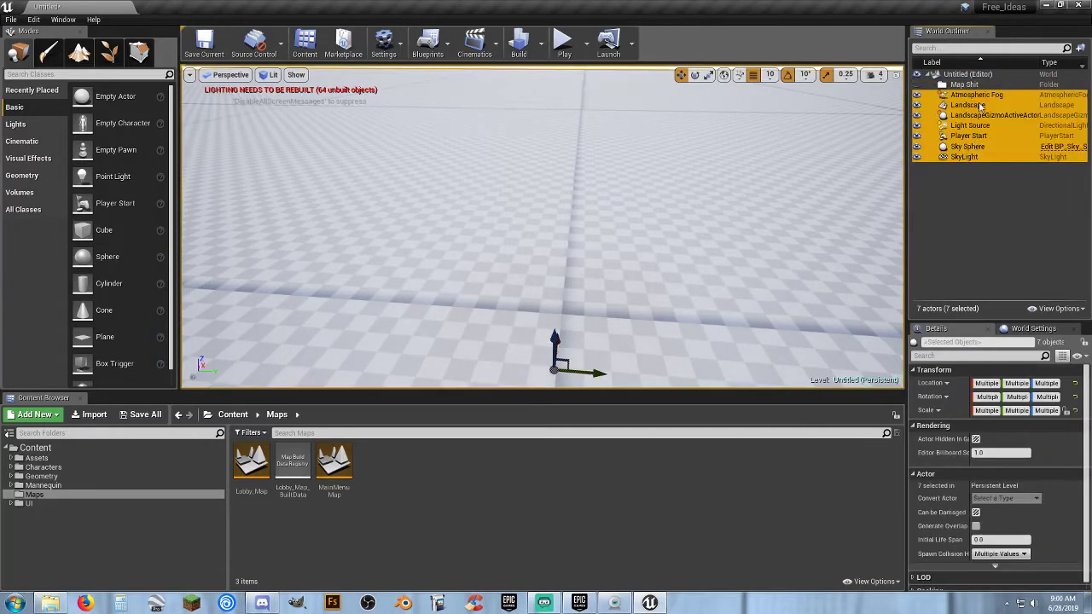
drag(981, 105, 973, 85)
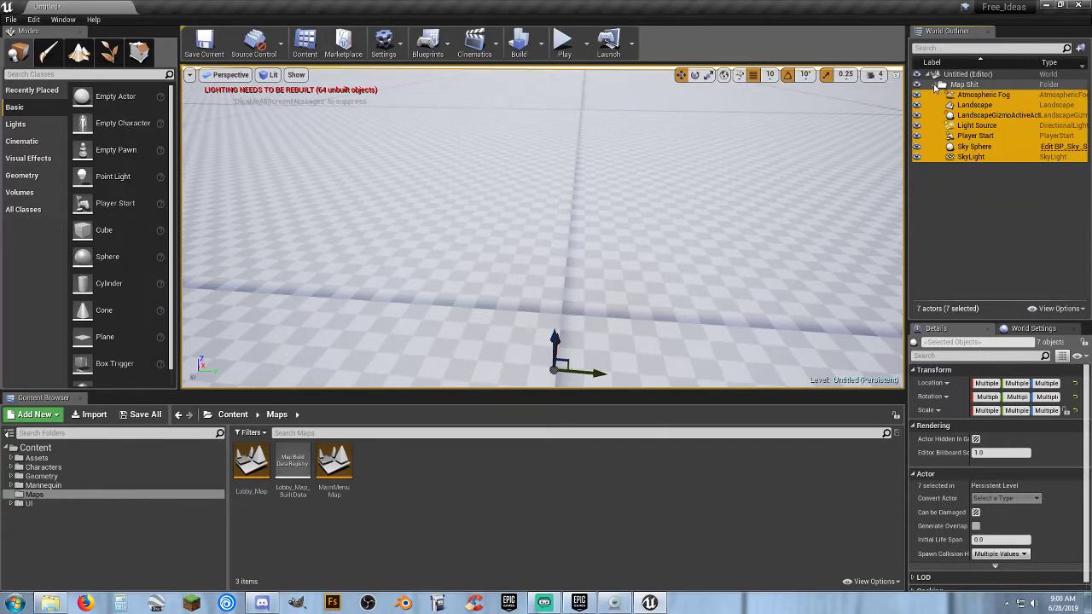
click(935, 85)
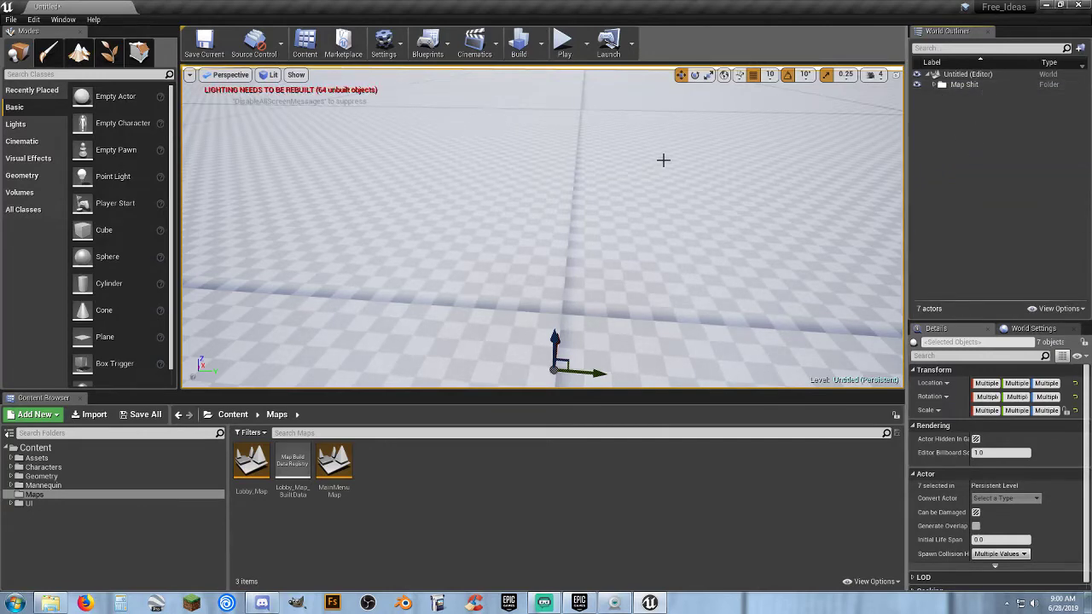
Save the untitled level as BG_01 in the Maps folder.
mouse_move(614, 182)
right_down()
mouse_move(554, 137)
mouse_move(545, 183)
mouse_move(597, 168)
right_up()
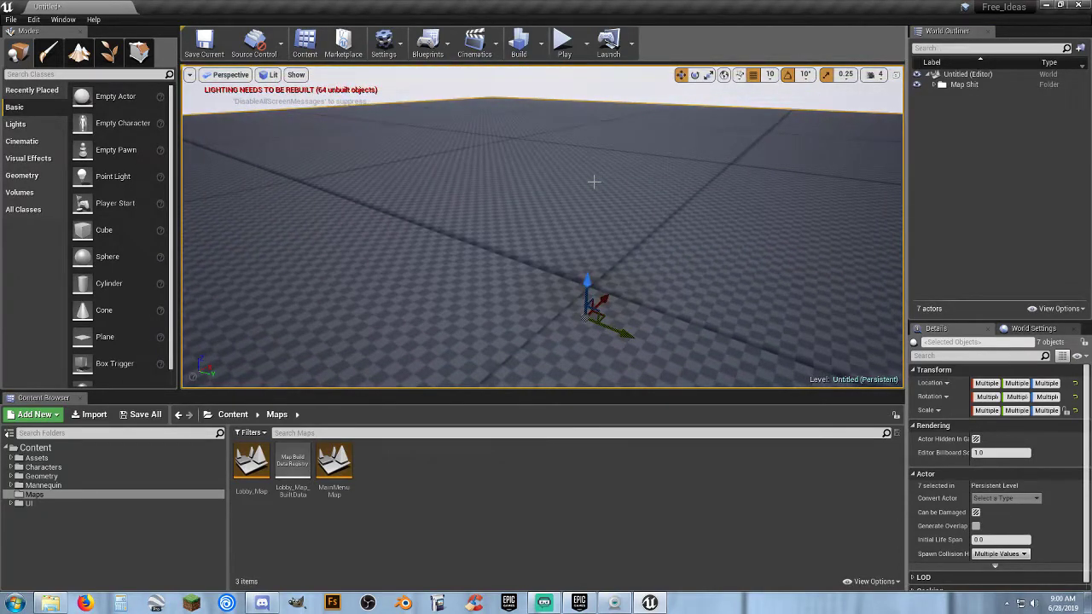
click(141, 414)
click(648, 405)
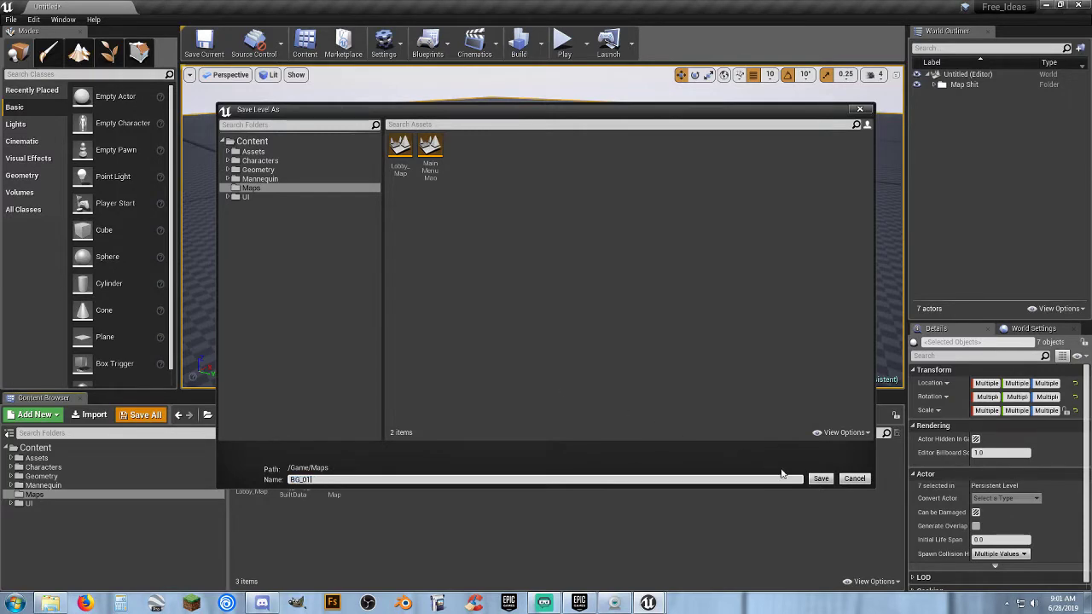
click(821, 479)
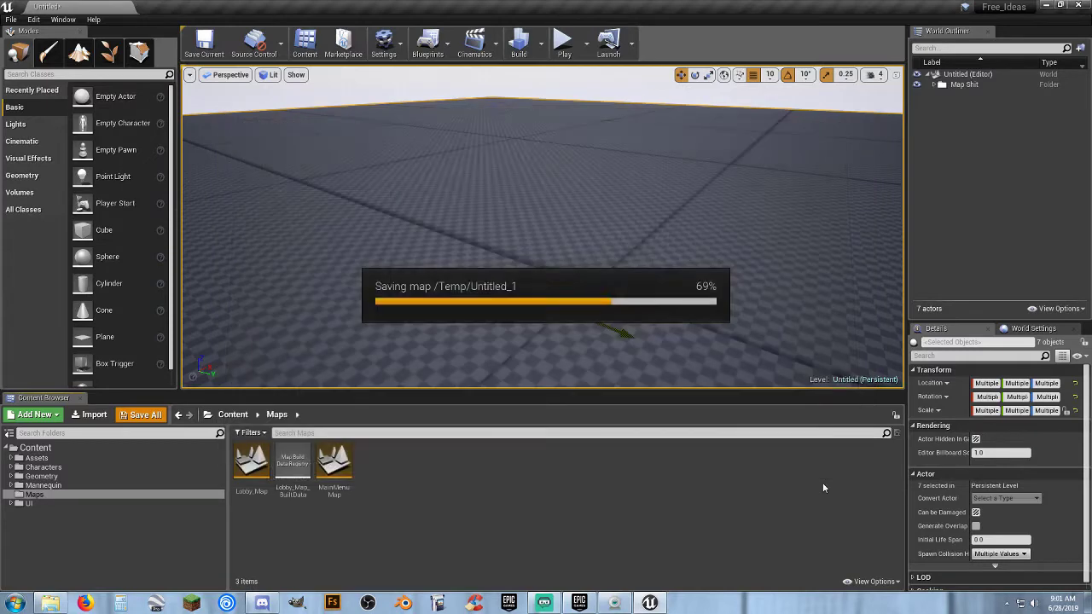
Add the Starter Content pack to the project and collapse its StarterContent folder.
click(34, 414)
mouse_move(34, 375)
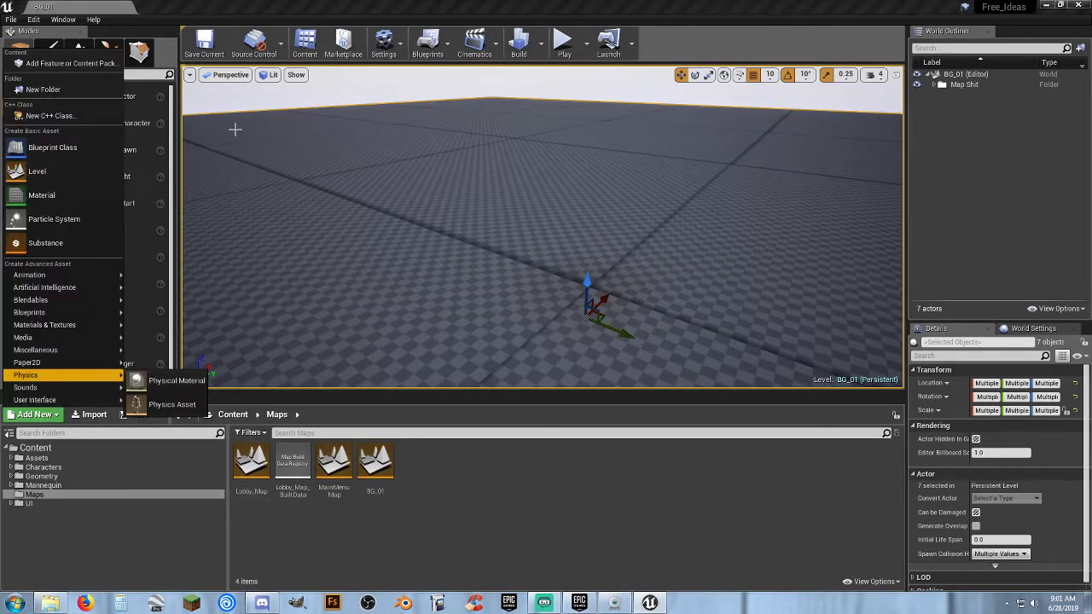
click(70, 63)
click(559, 180)
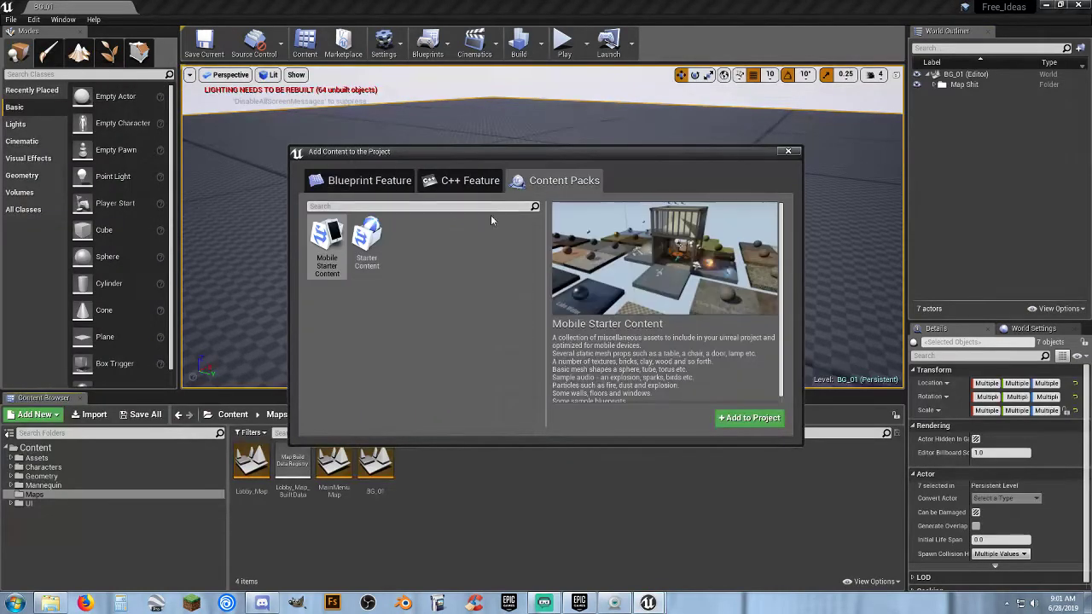
click(367, 247)
click(732, 419)
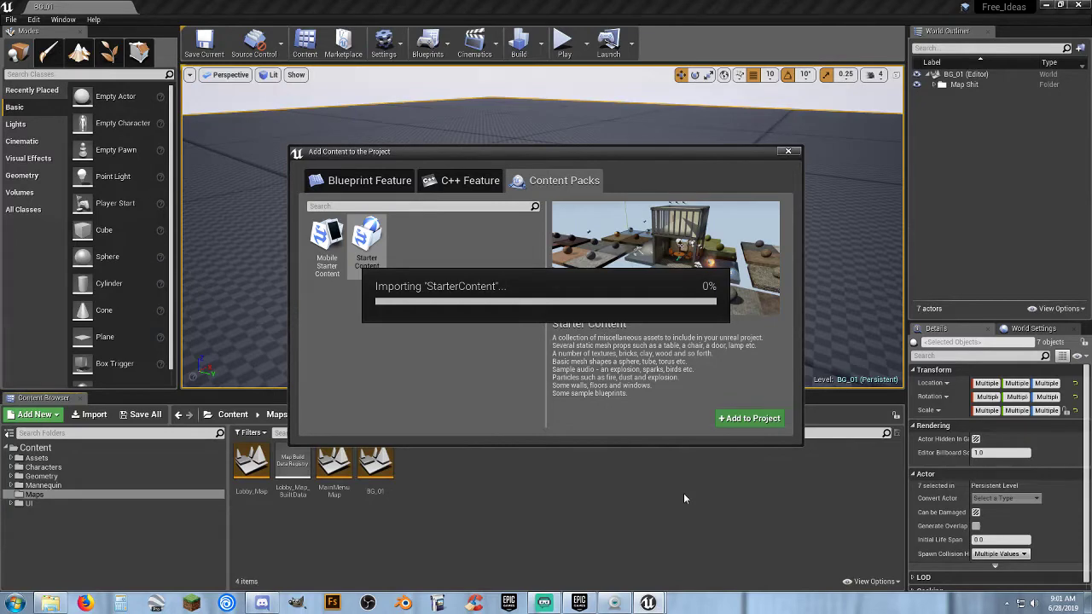
click(788, 151)
click(268, 537)
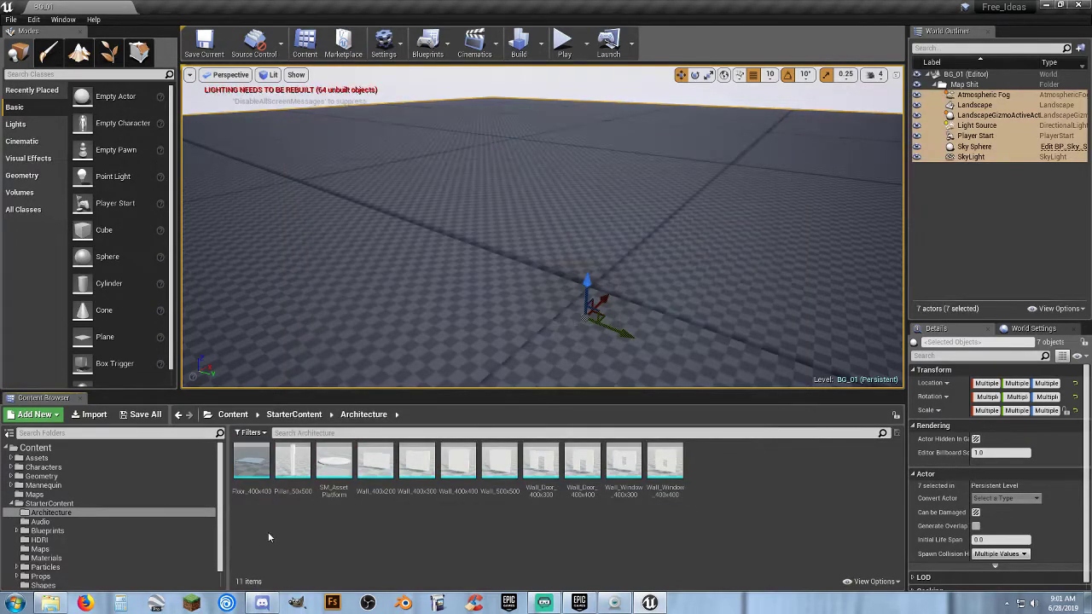
click(12, 506)
Look through the Textures folder inside Assets and open the neighbouring Materials folder.
click(36, 448)
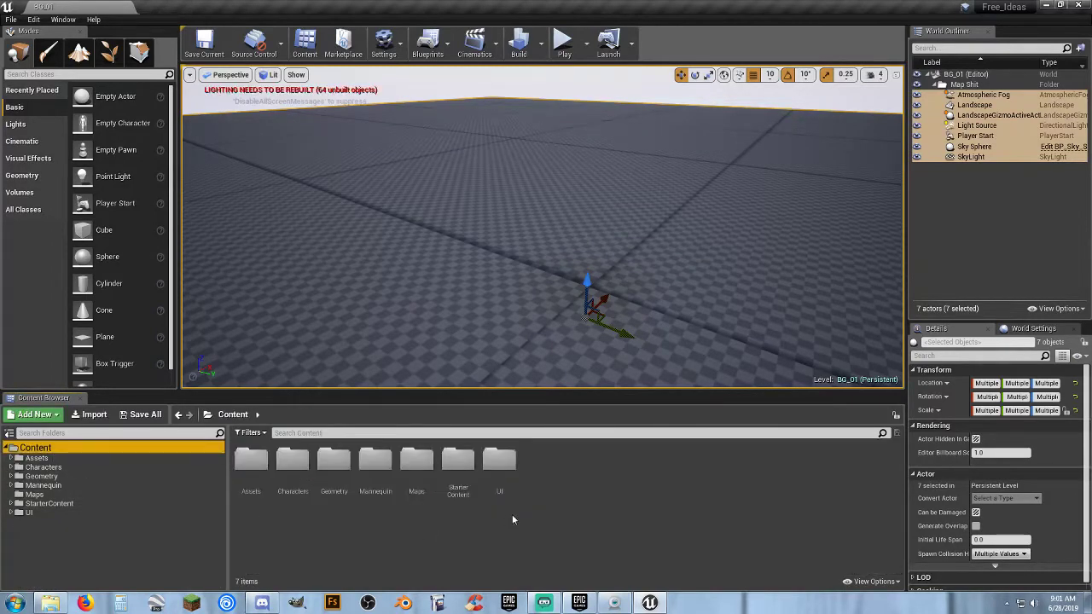
double_click(250, 461)
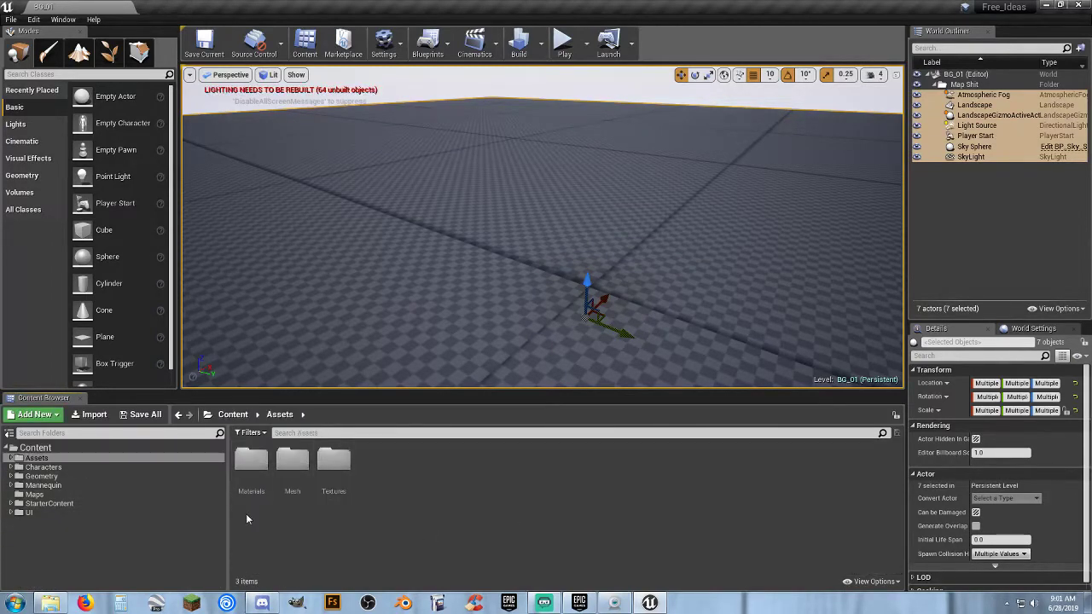
double_click(338, 490)
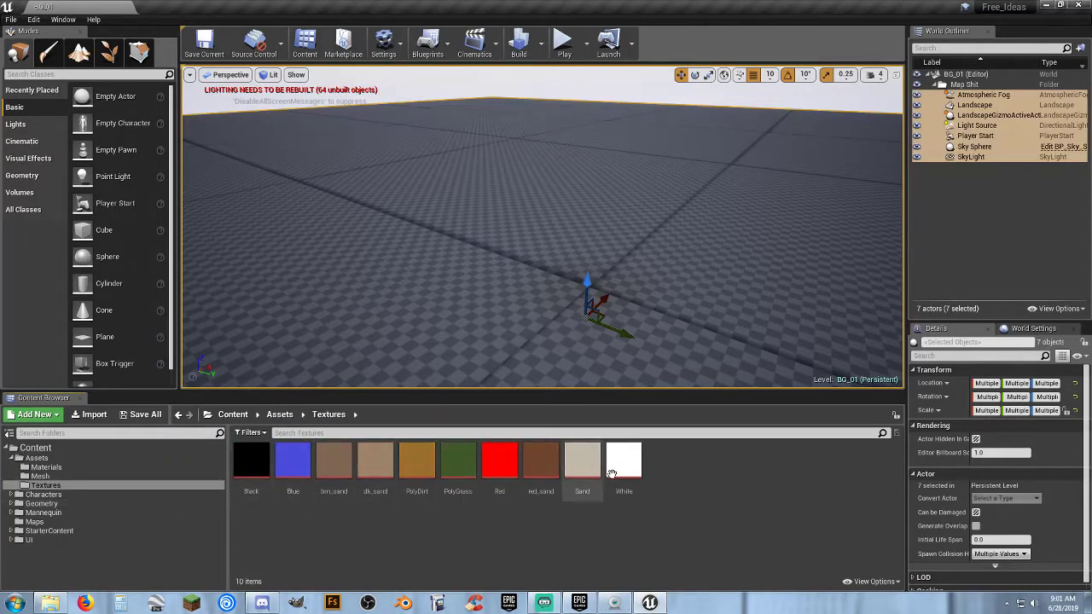
click(68, 468)
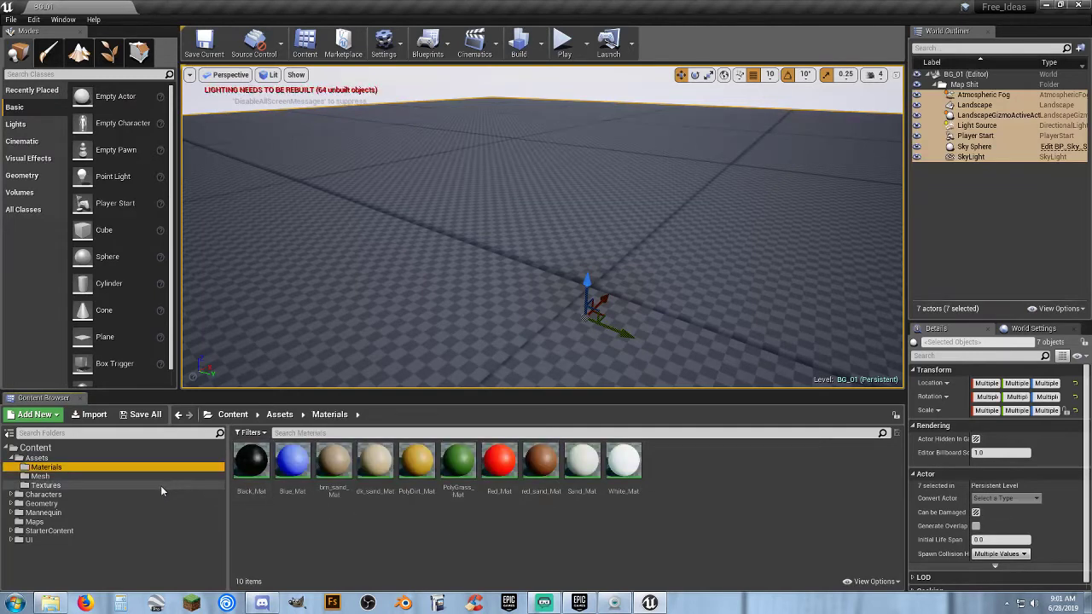
Expand the StarterContent folder in the project's folder tree.
click(11, 531)
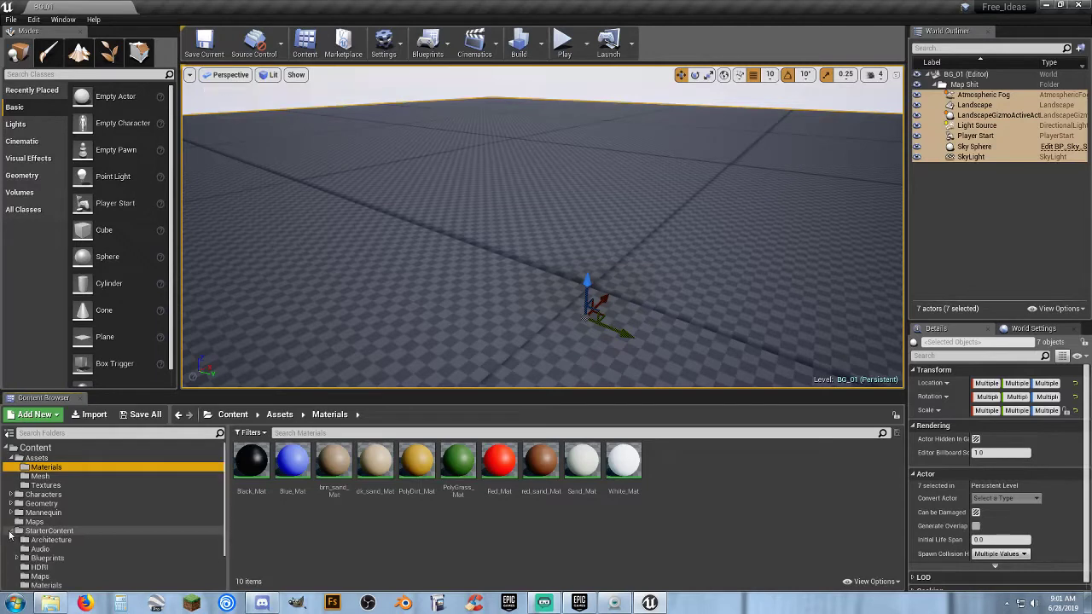
scroll(15, 534, down, 2)
scroll(17, 533, up, 2)
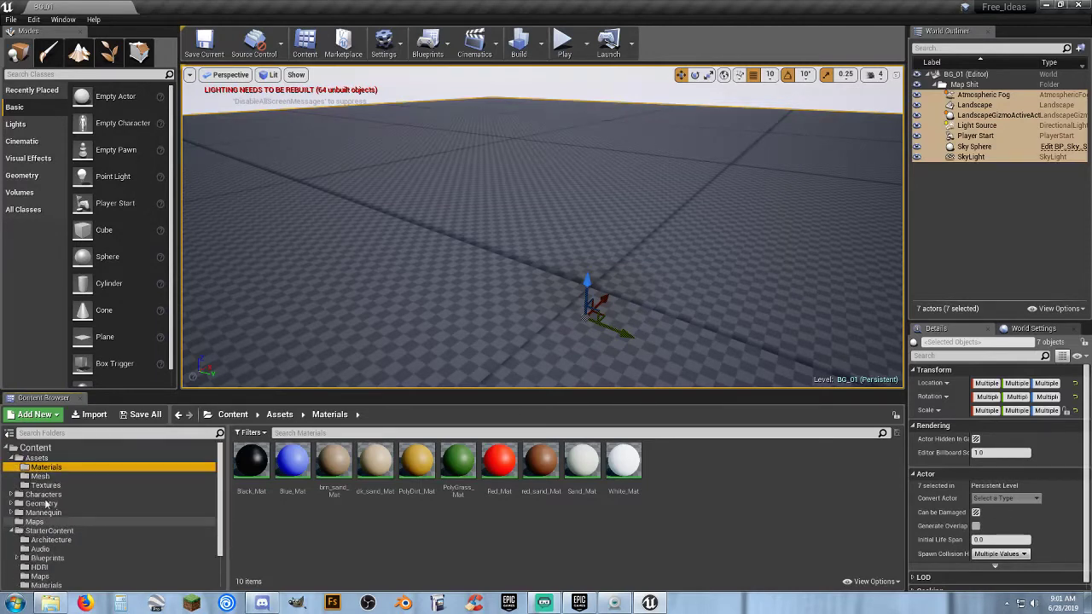
Create a new material named Landscape_M in the Assets Materials folder and open it for editing.
click(692, 472)
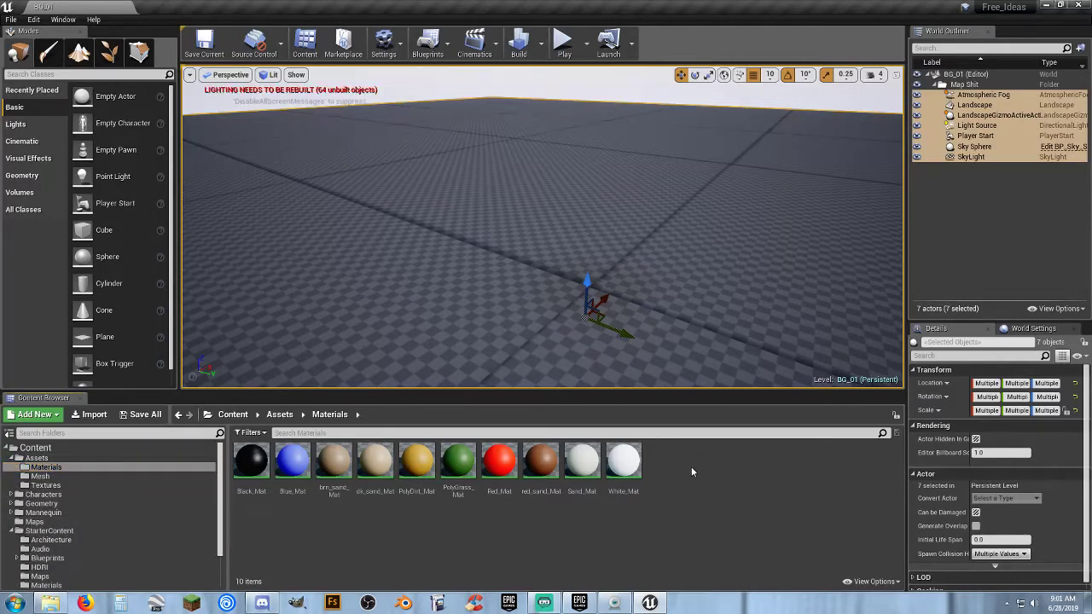
right_click(672, 459)
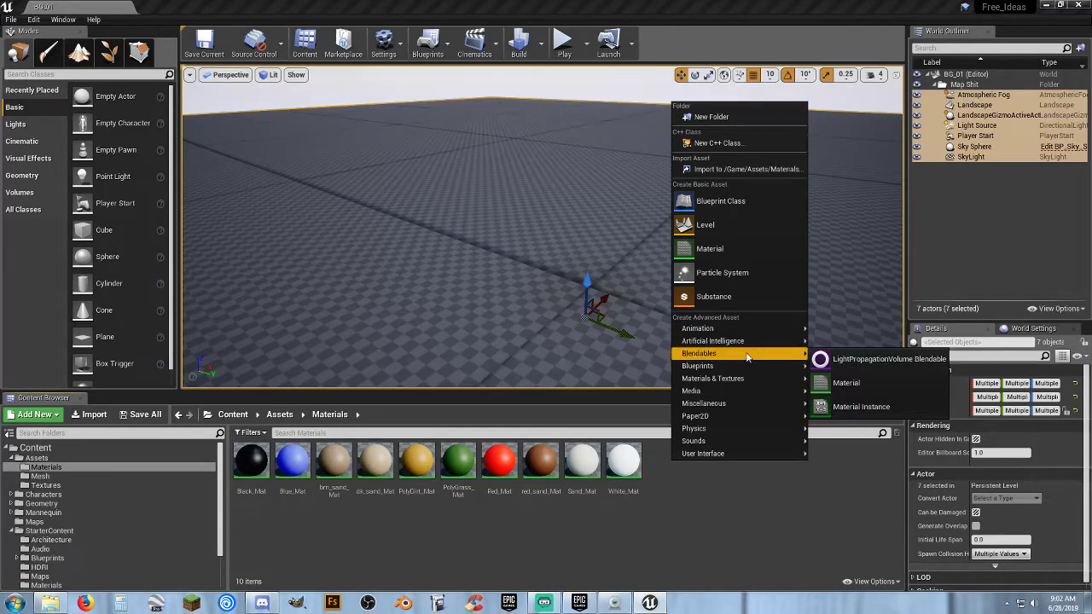
mouse_move(746, 381)
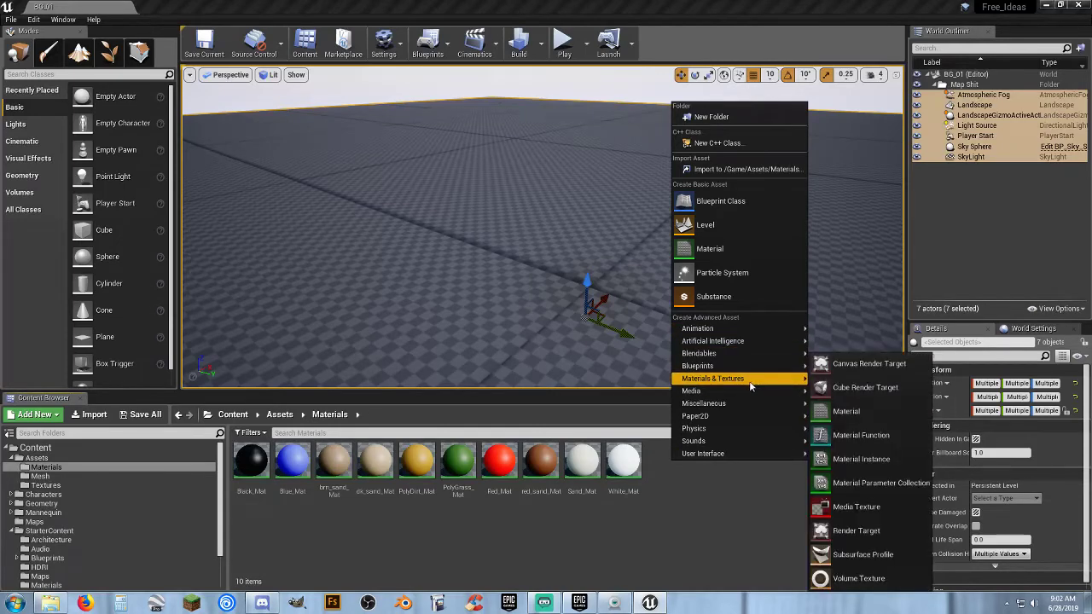
click(863, 414)
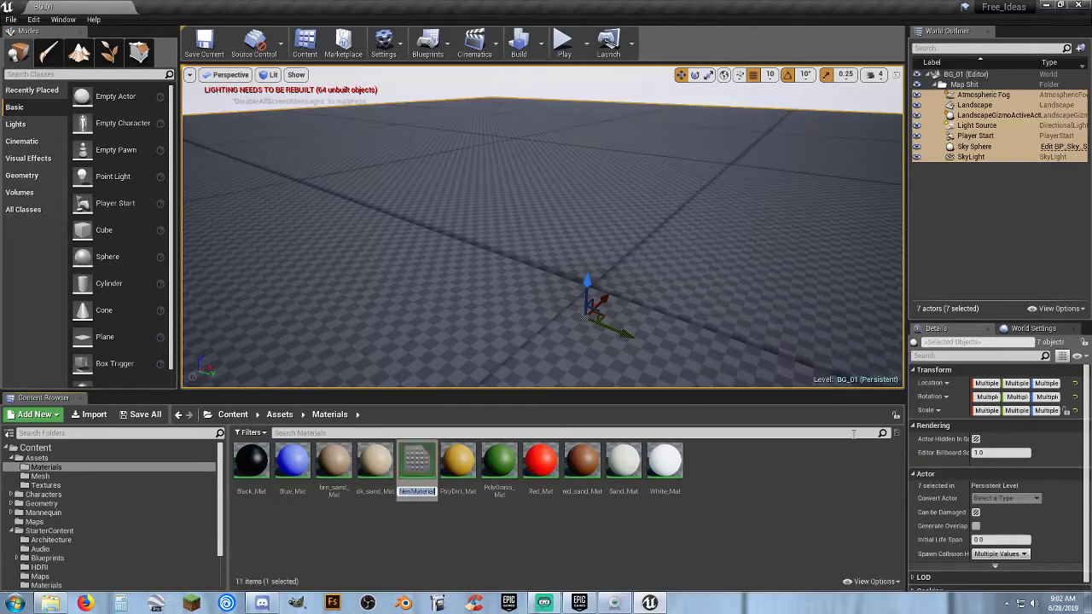
text(Landscape)
key(Return)
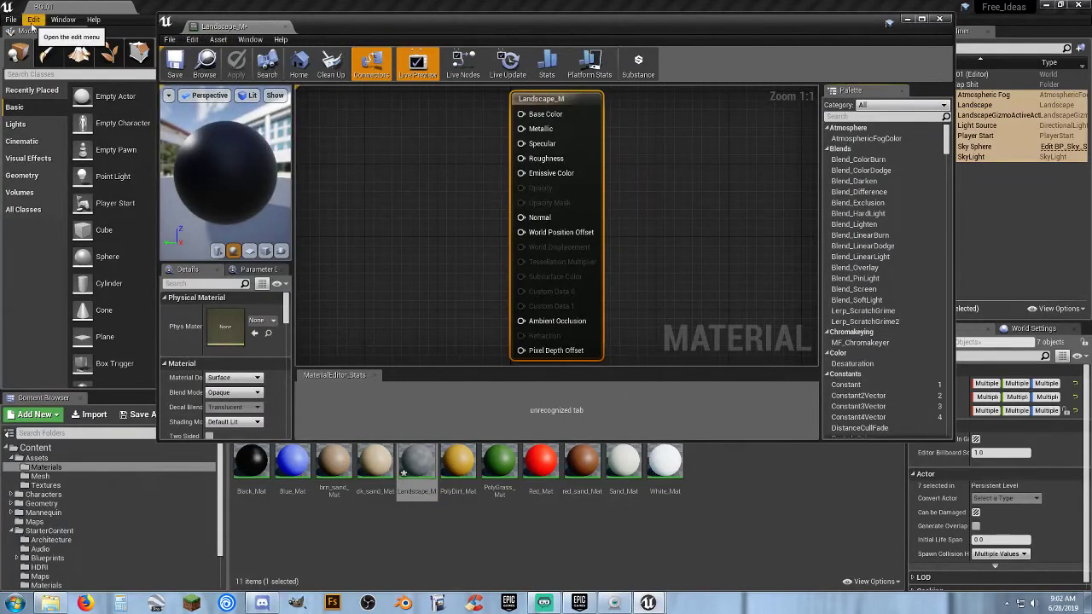
Set the Asset Editor Open Location to Main Window in the editor preferences.
click(33, 18)
click(86, 170)
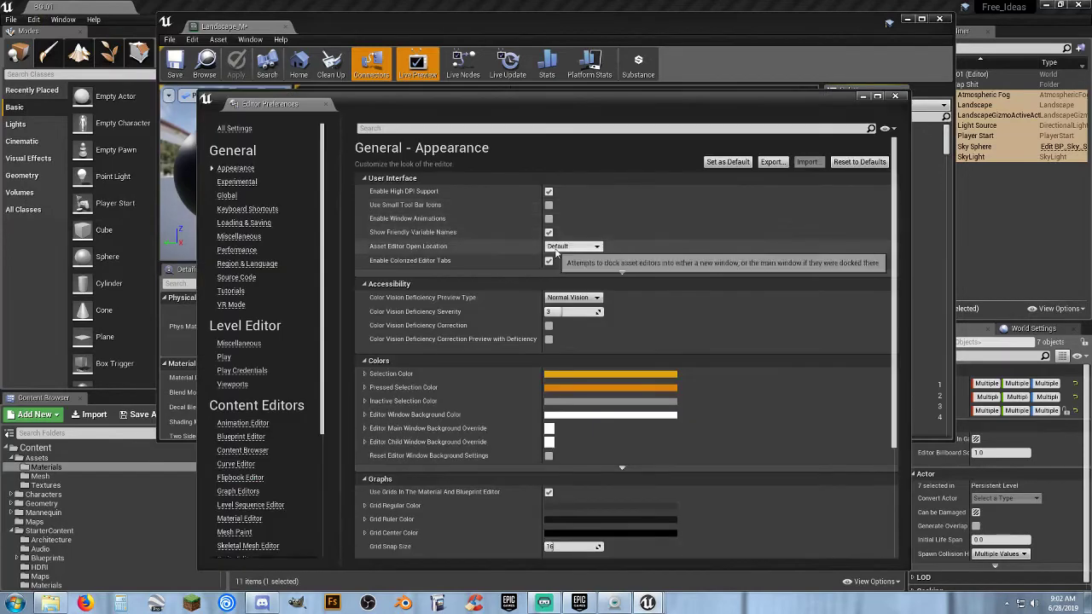
click(573, 247)
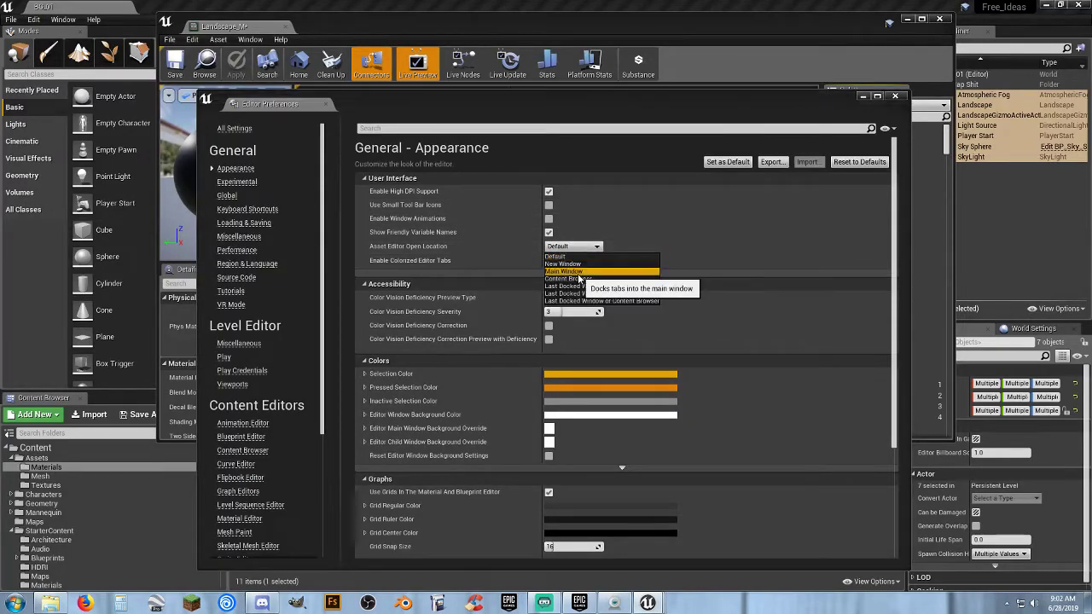
click(564, 271)
Disable AutoSave in the Loading & Saving preferences and close the editor preferences.
click(279, 224)
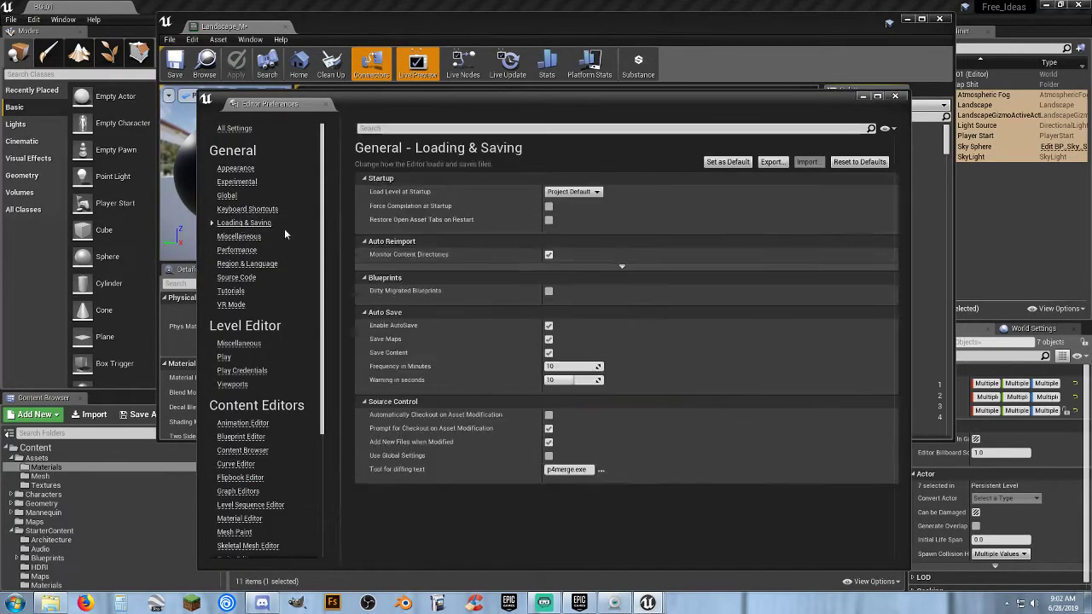
click(549, 325)
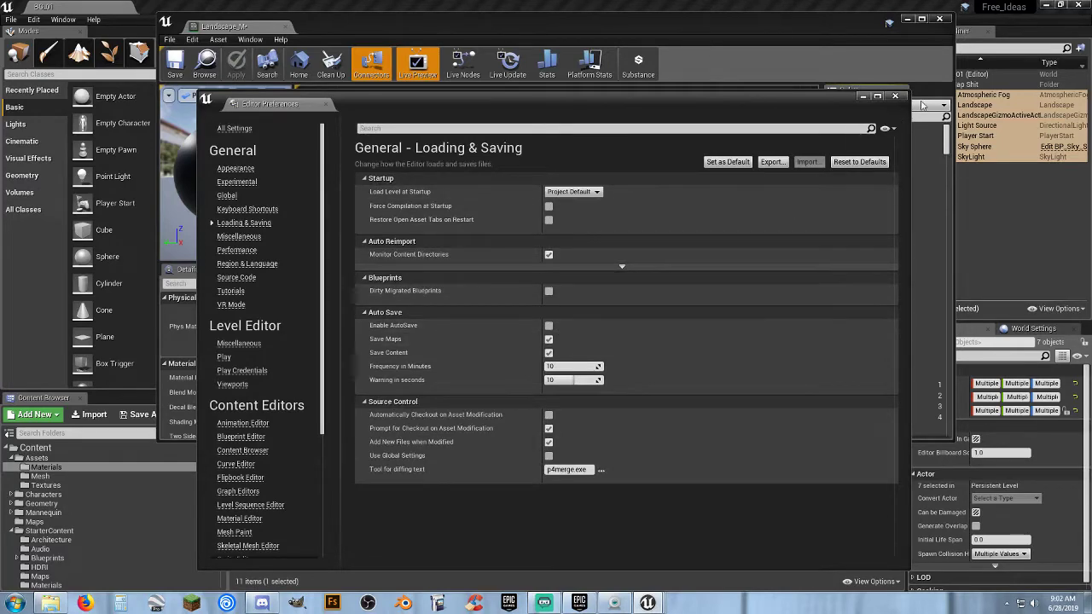
click(895, 97)
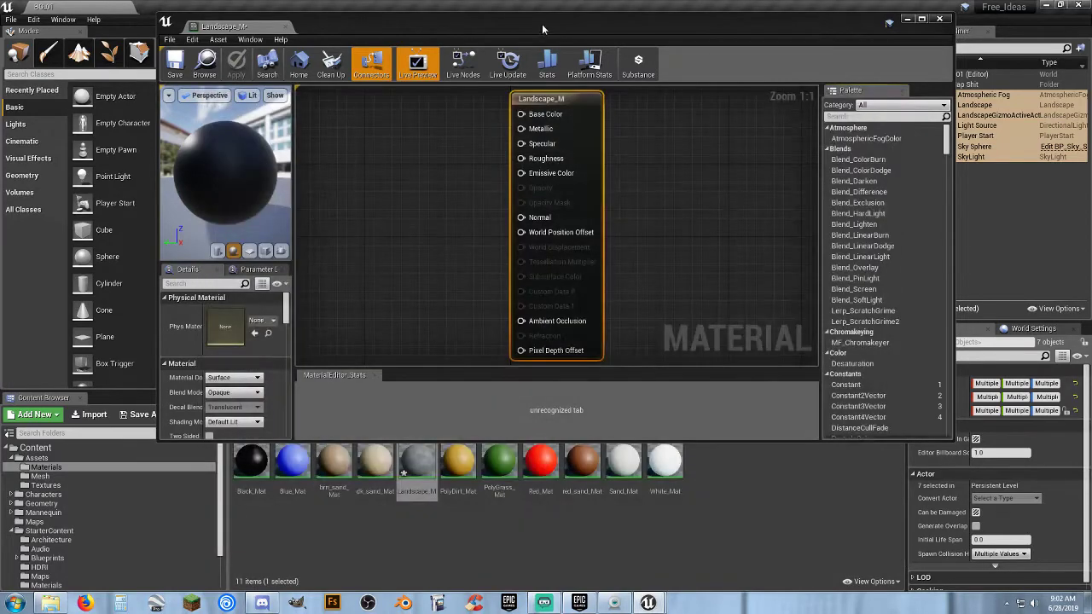
Move the material editor window clear of the folder tree and open the Textures folder inside StarterContent.
drag(543, 30, 607, 32)
click(572, 66)
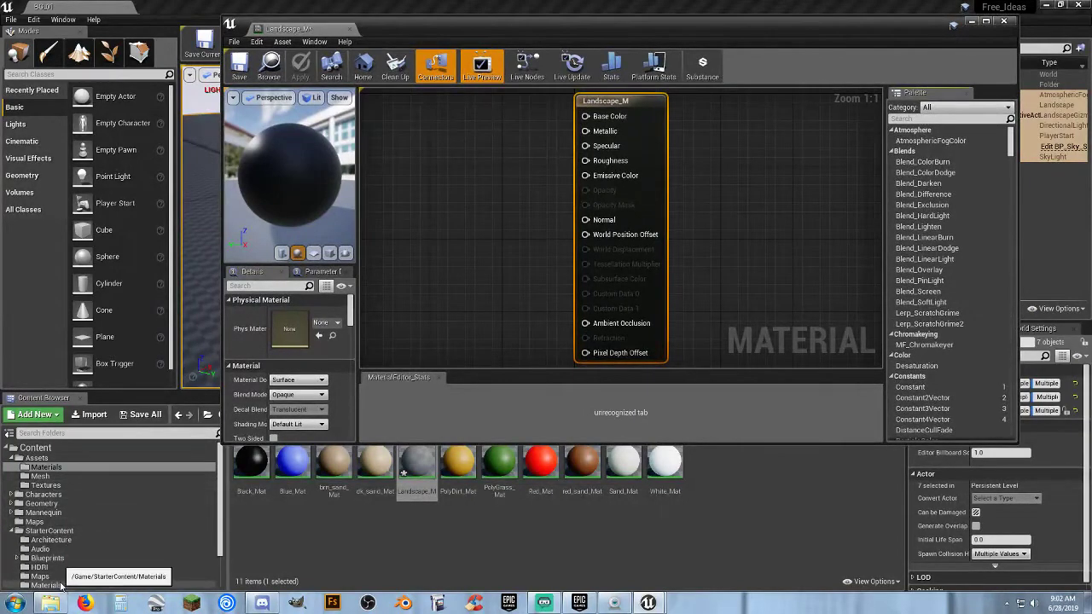
drag(221, 524, 224, 554)
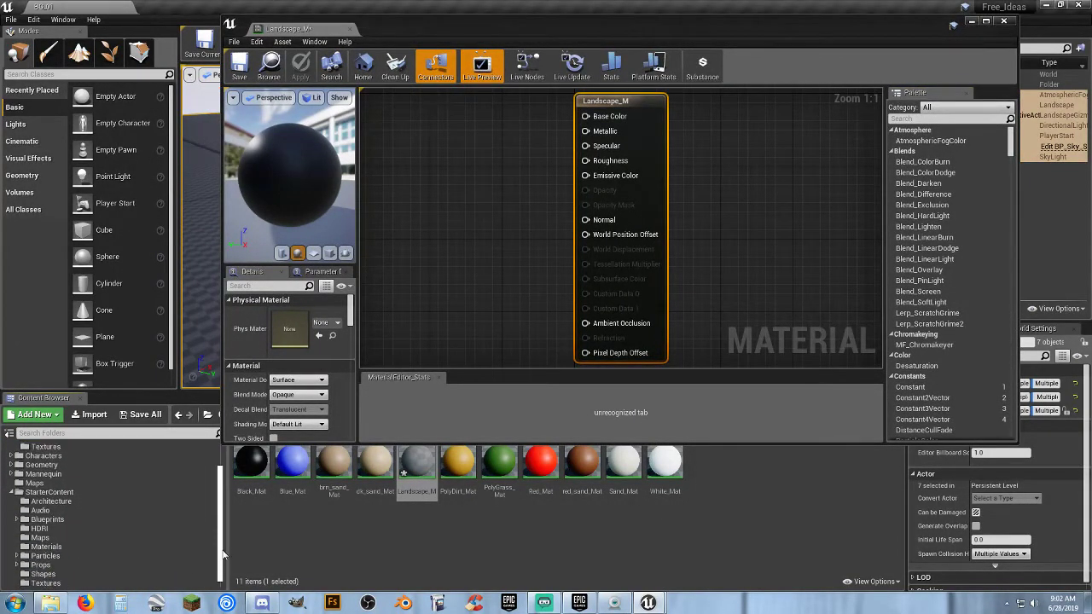
click(47, 576)
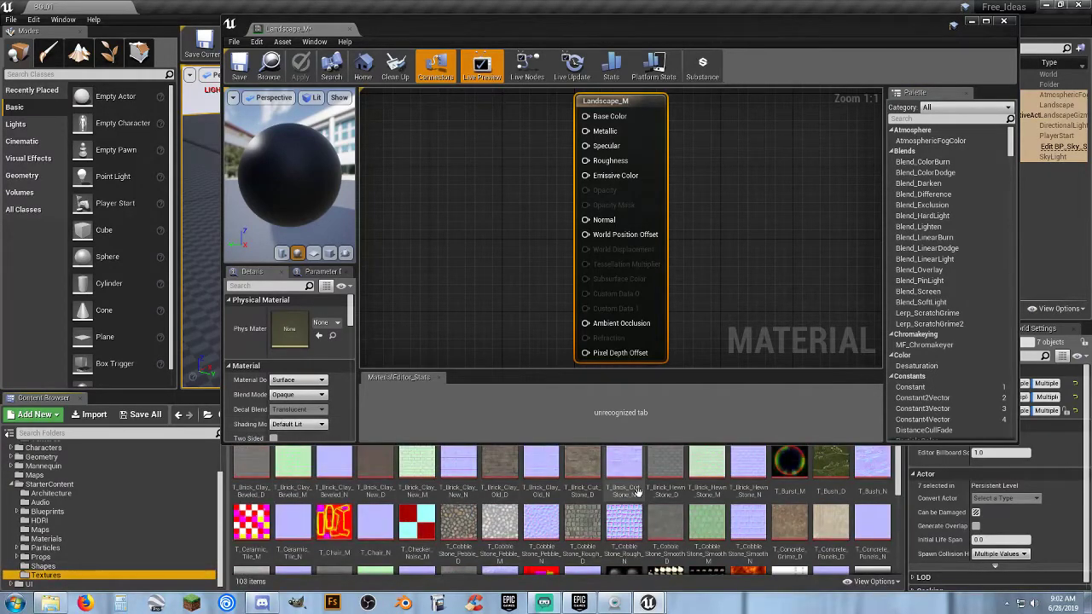
Add the T_Ground_Grass_D and T_Ground_Grass_N textures to the material graph and shift both samples further from the Landscape_M node.
scroll(566, 483, down, 3)
scroll(567, 483, down, 2)
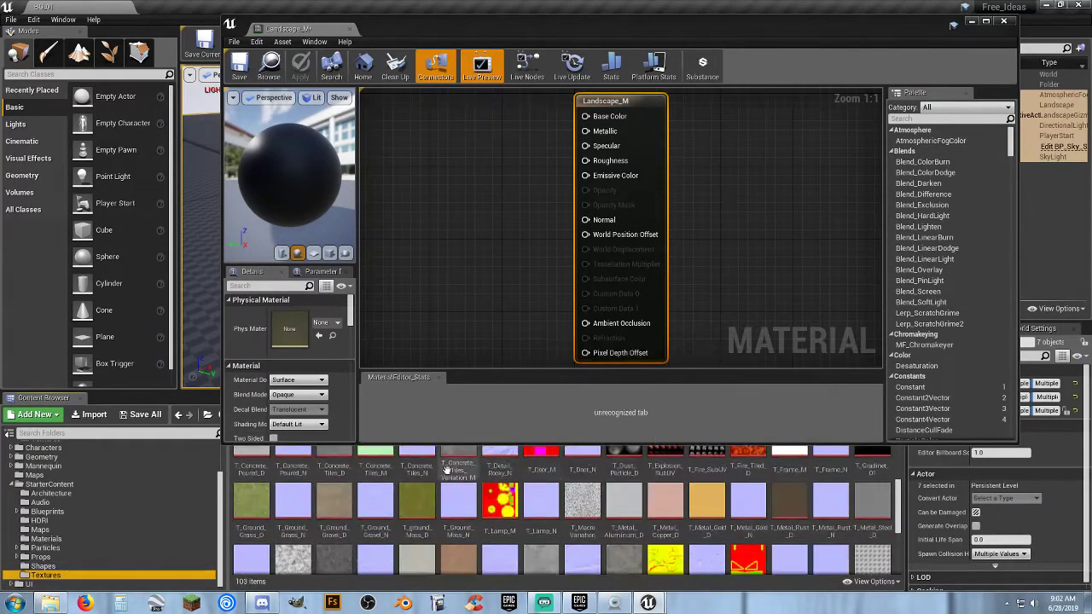
click(244, 509)
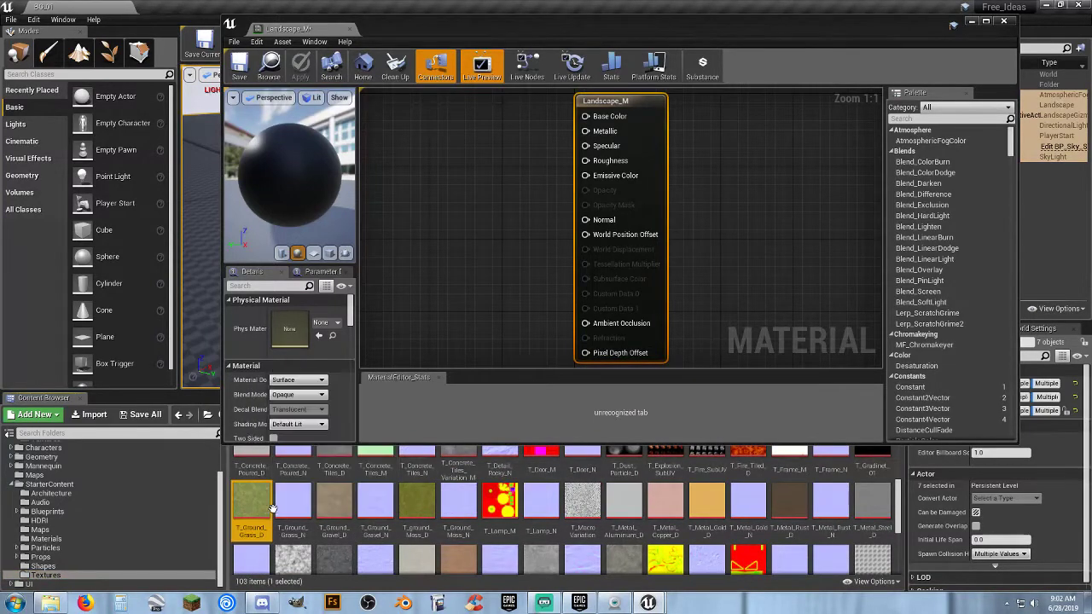
ctrl+click(288, 495)
drag(288, 489, 411, 146)
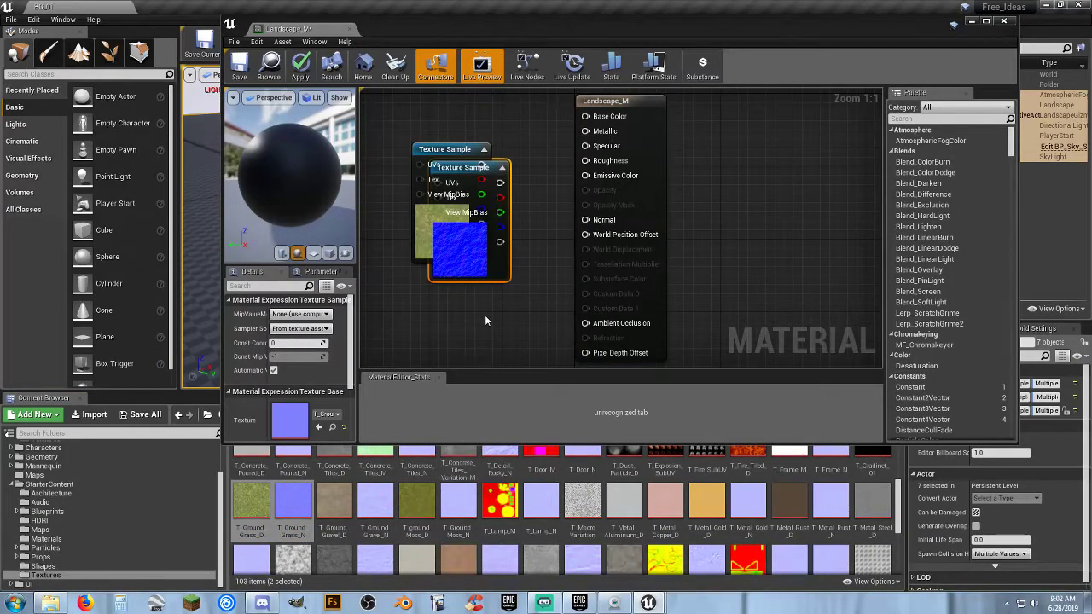
drag(535, 305, 404, 112)
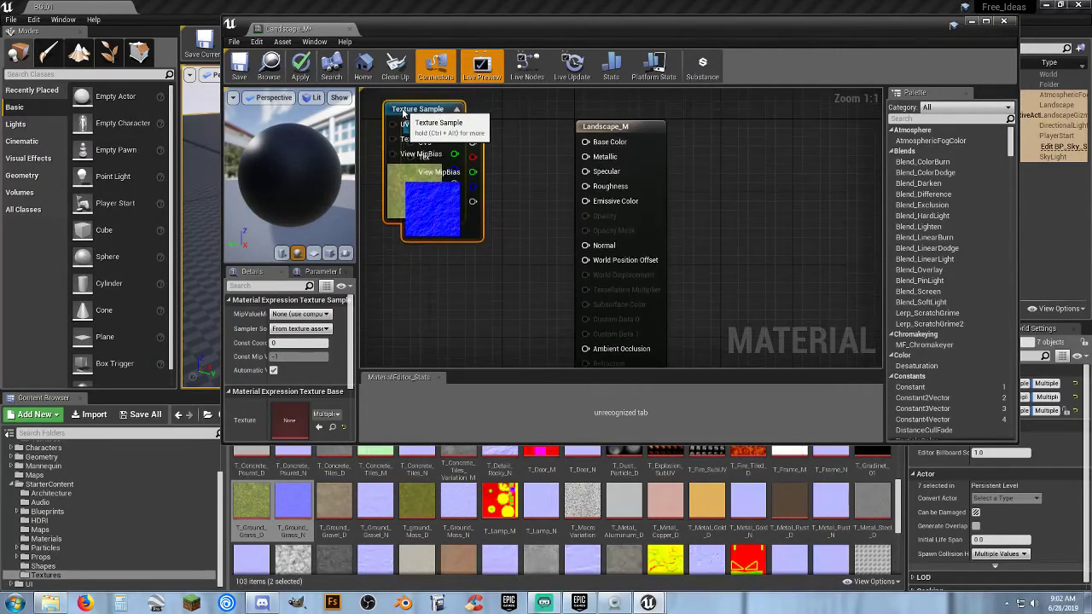
click(484, 294)
Add the T_Ground_Moss_D and T_Ground_Moss_N textures to the material graph below the grass texture samples.
scroll(488, 298, down, 1)
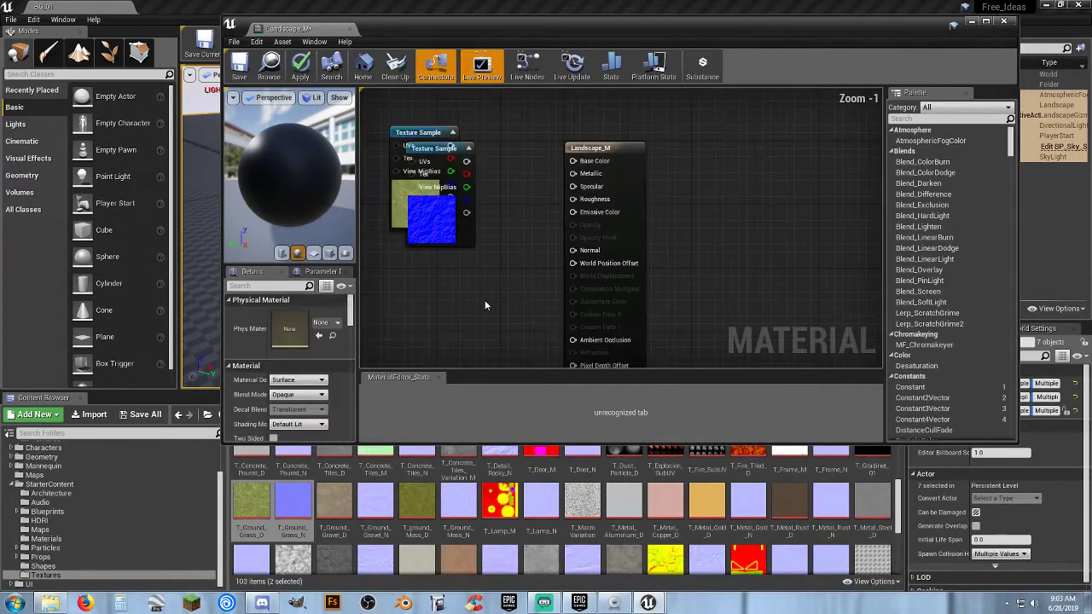
right_drag(467, 305, 488, 182)
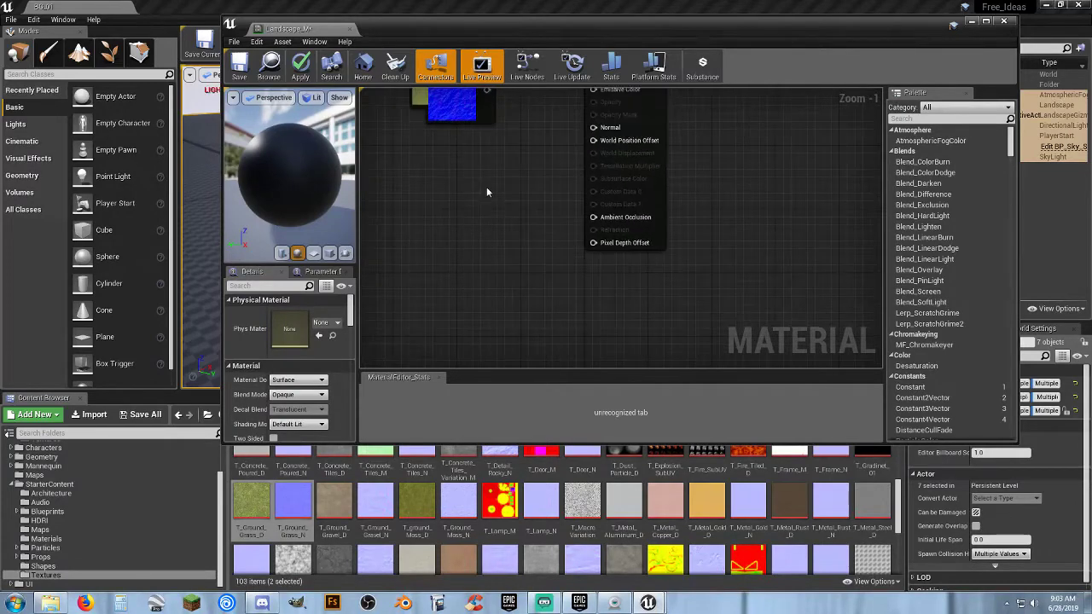
click(414, 501)
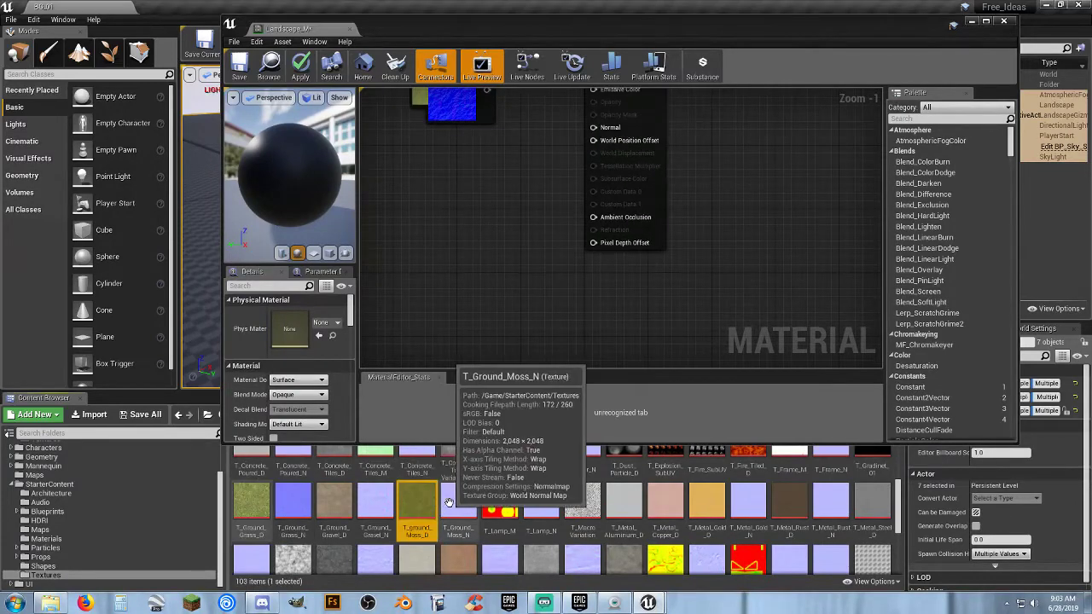
ctrl+click(453, 503)
drag(454, 503, 408, 183)
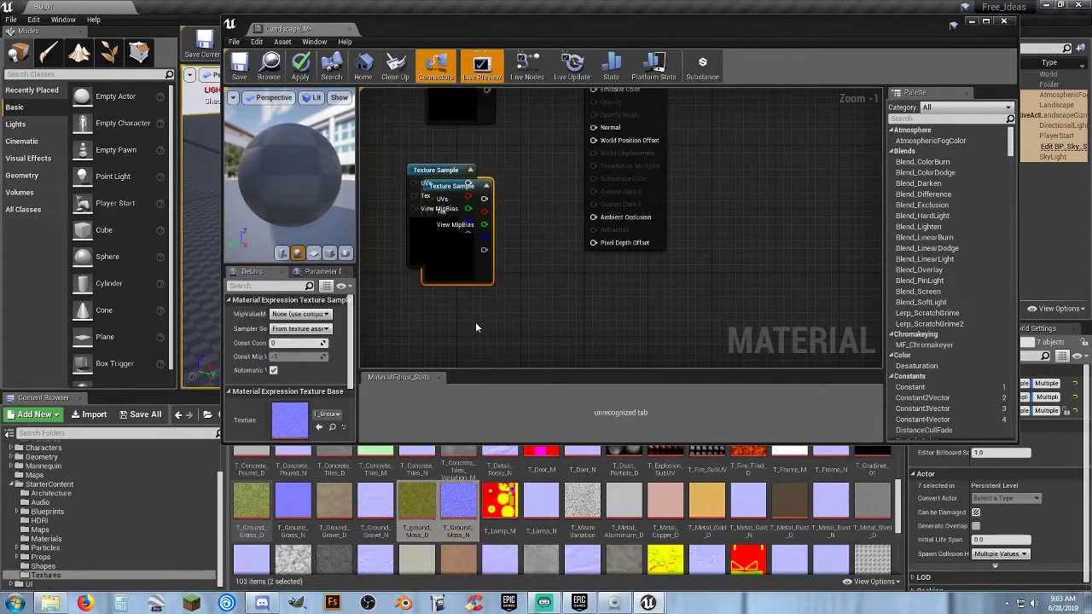
click(490, 321)
Look through the StarterContent textures for another ground texture for the landscape material.
right_drag(514, 326, 552, 210)
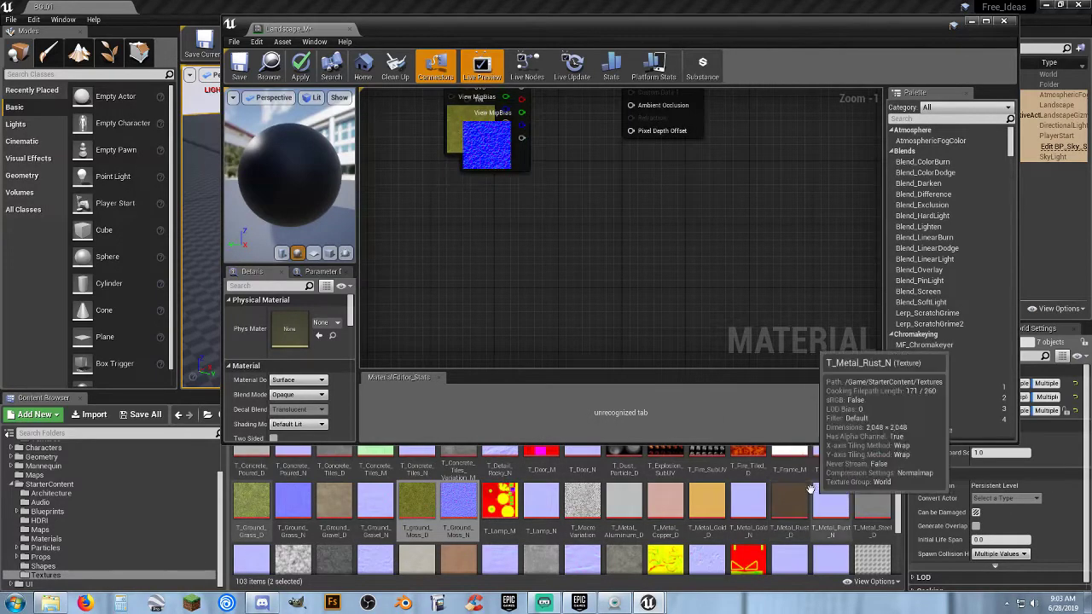
scroll(797, 490, down, 1)
scroll(794, 492, down, 6)
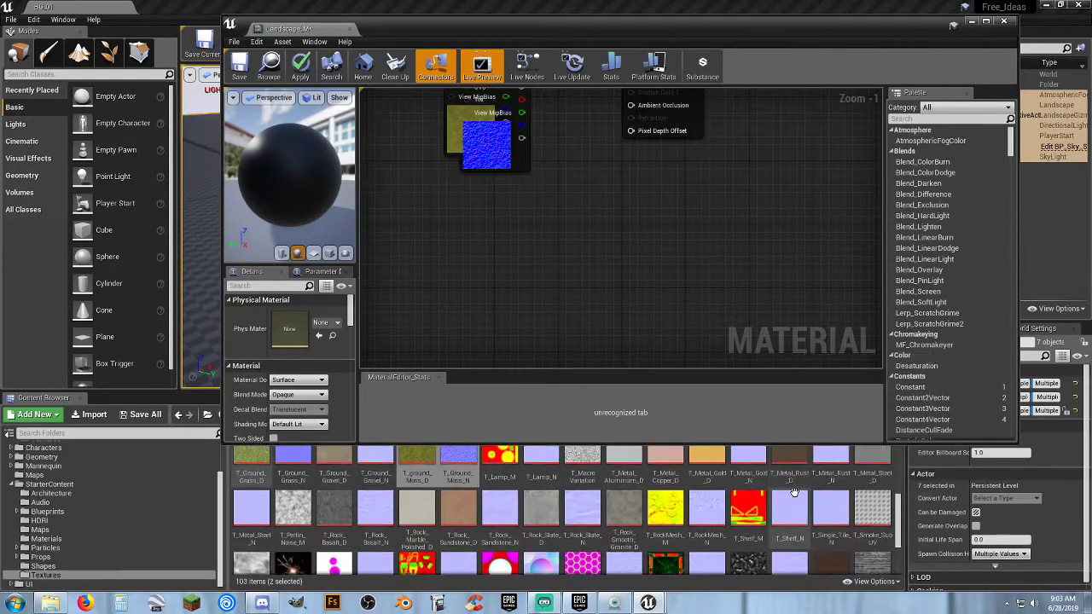
scroll(789, 493, up, 9)
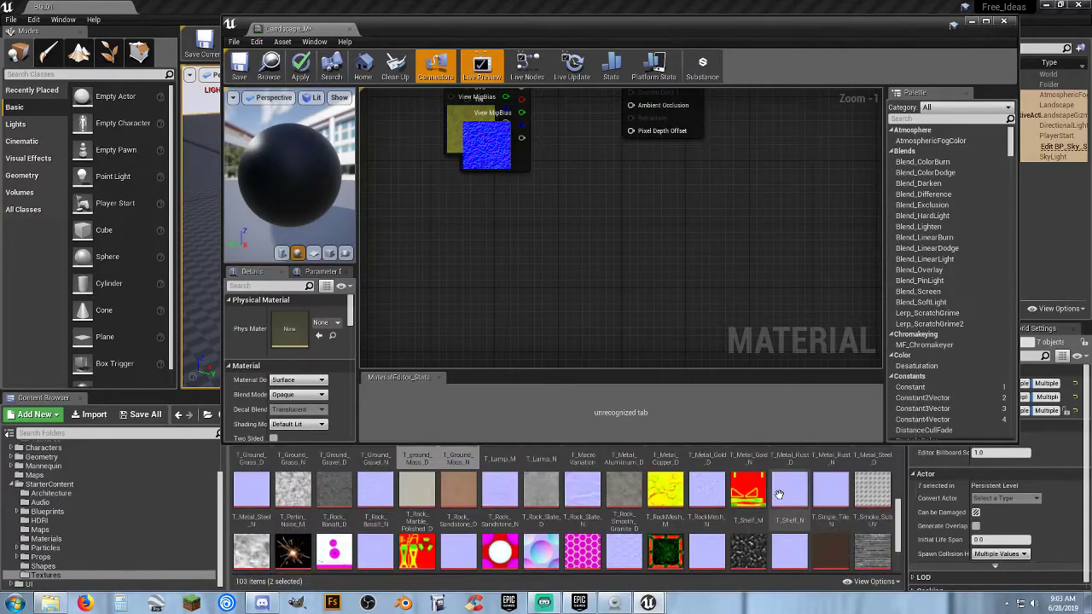
scroll(778, 493, up, 3)
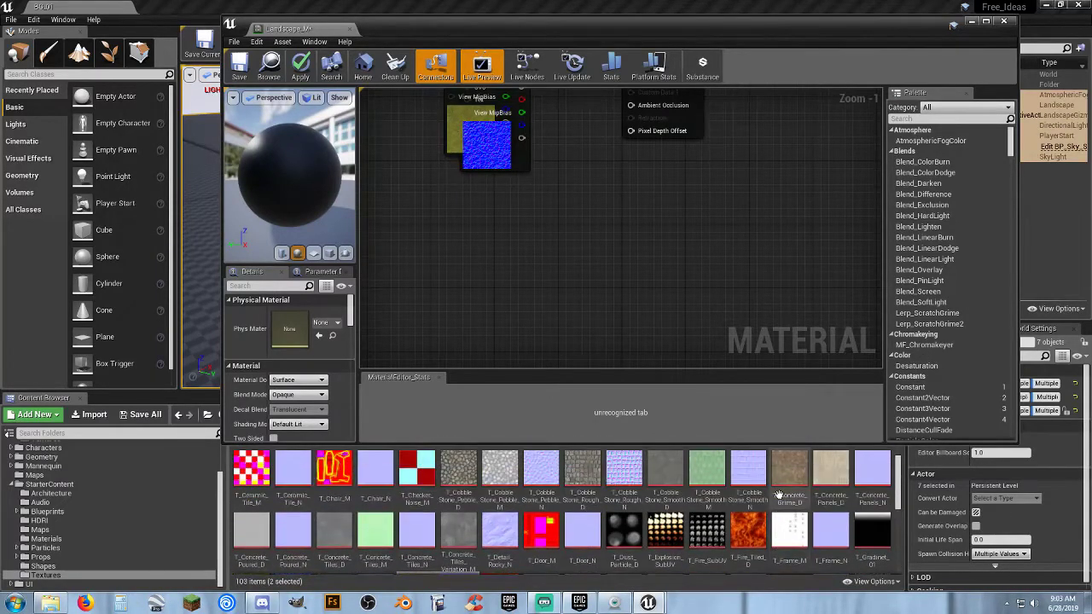
mouse_move(781, 491)
scroll(802, 472, up, 2)
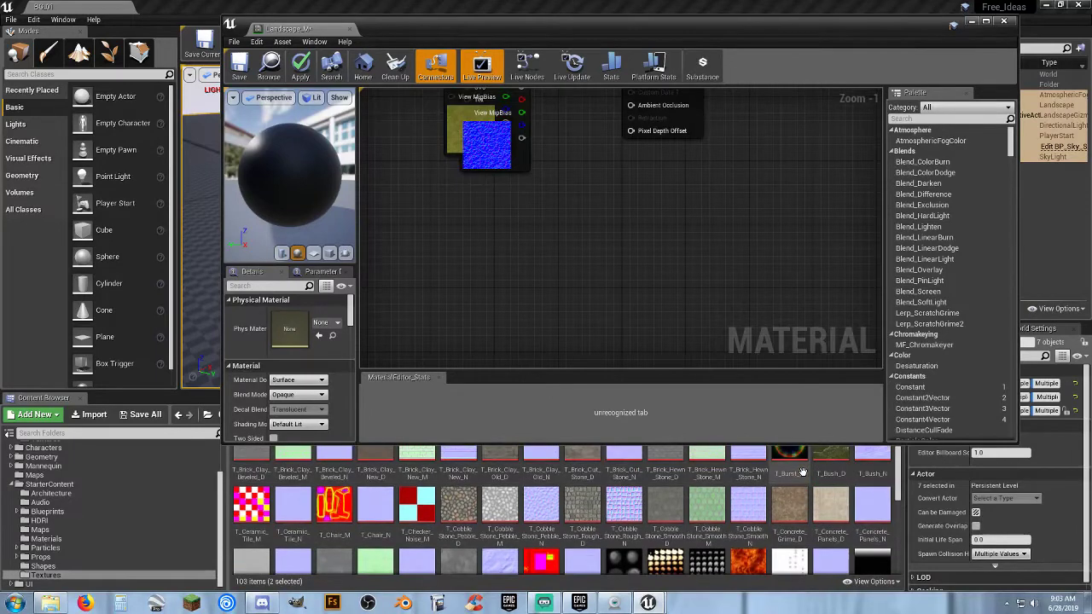
scroll(802, 472, up, 1)
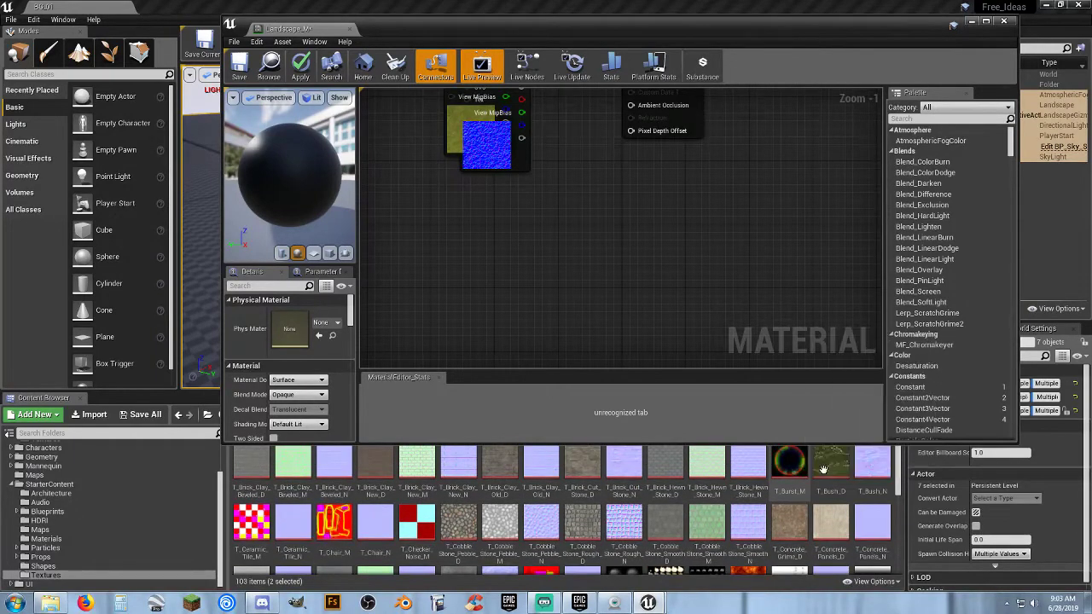
mouse_move(841, 471)
scroll(819, 474, down, 2)
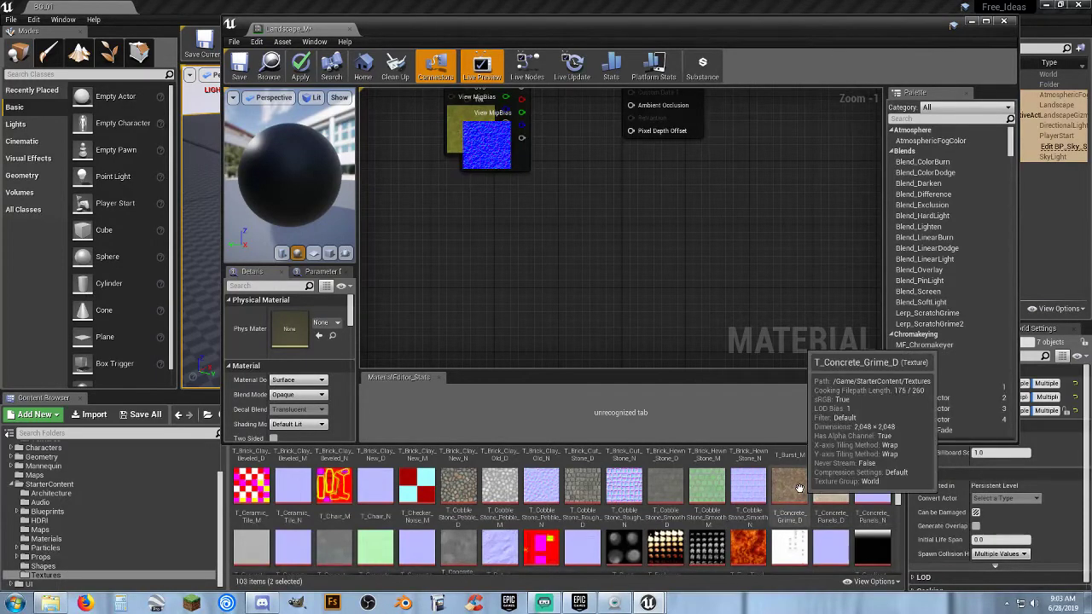
scroll(799, 488, down, 3)
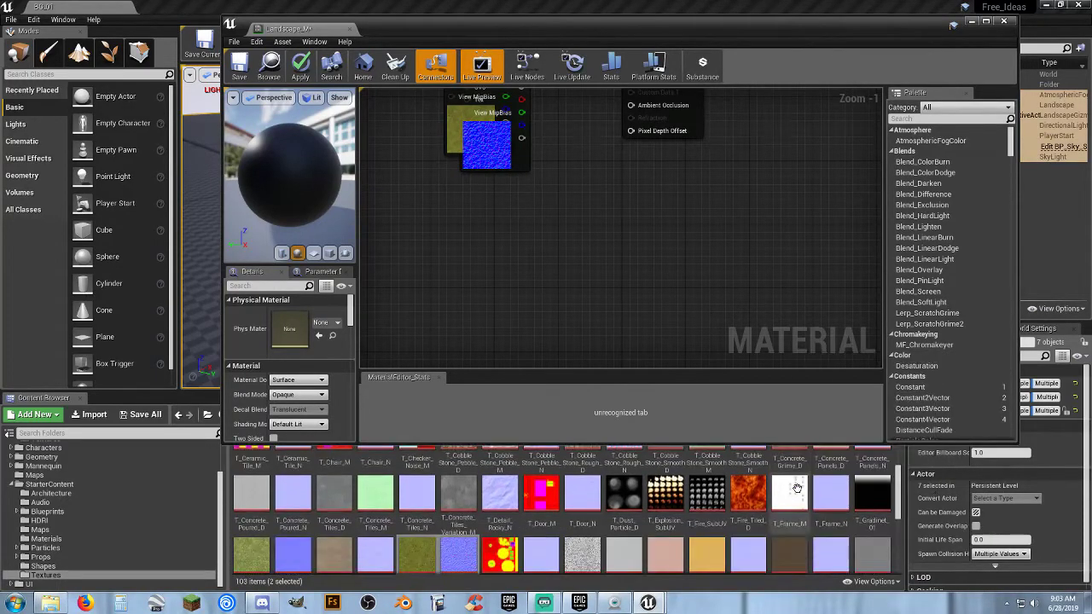
scroll(796, 488, down, 1)
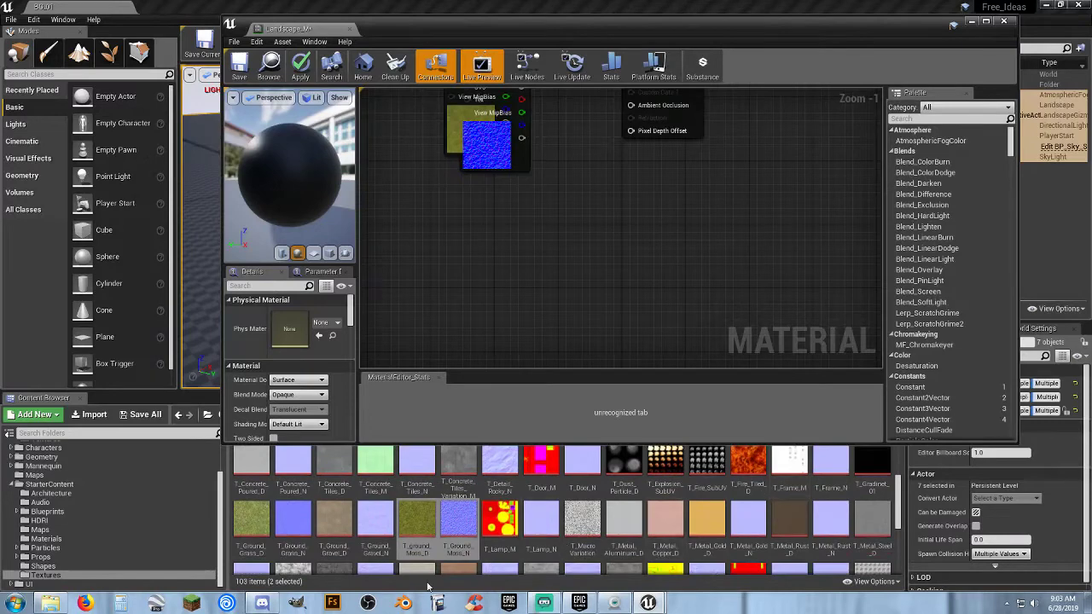
Add the T_Ground_Gravel_D and T_Ground_Gravel_N textures to the material graph below the moss texture samples.
mouse_move(337, 512)
scroll(340, 495, down, 1)
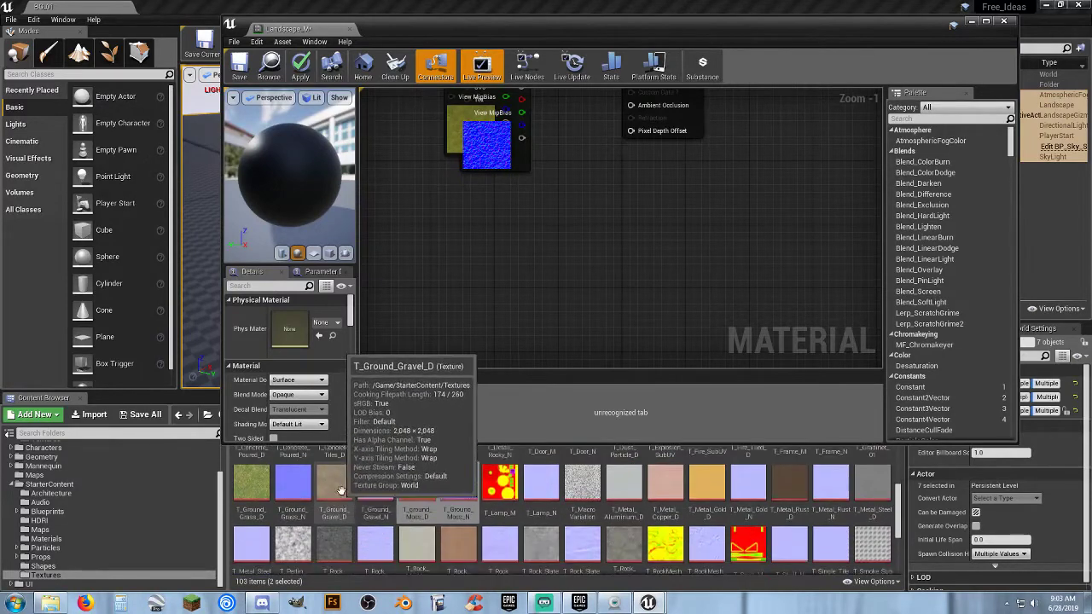
click(341, 486)
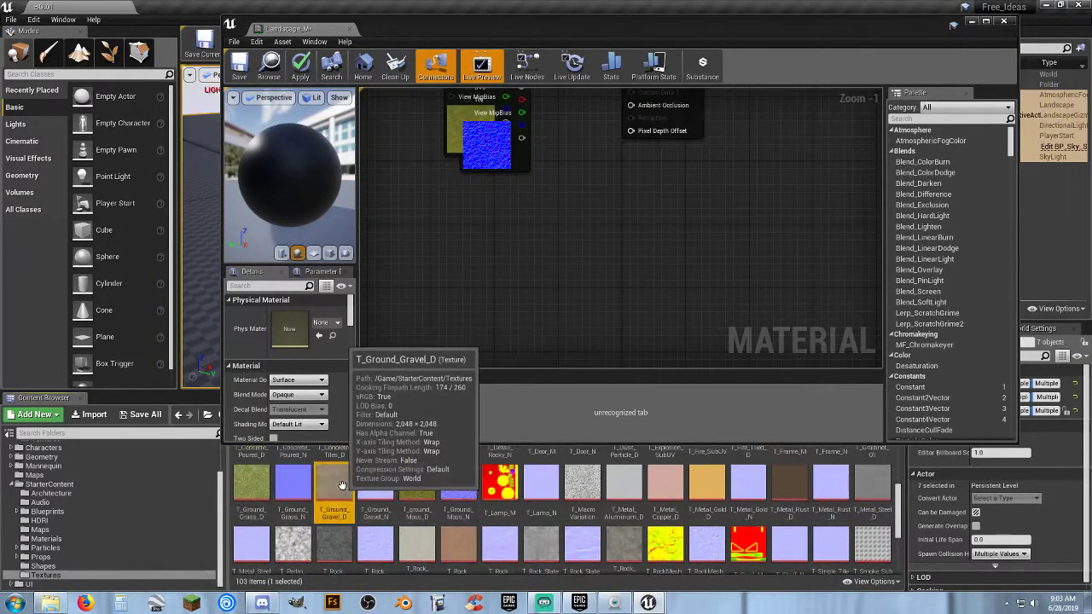
ctrl+click(376, 485)
drag(337, 486, 440, 223)
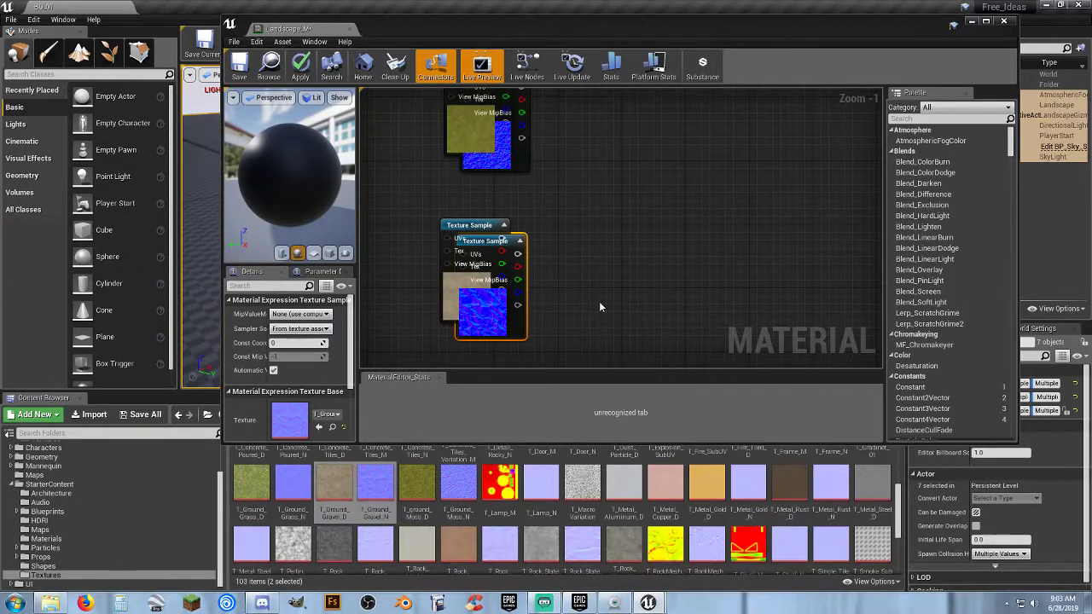
Add the T_Metal_Rust_D and T_Metal_Rust_N textures to the material graph and dock the material editor in the main editor window.
click(791, 484)
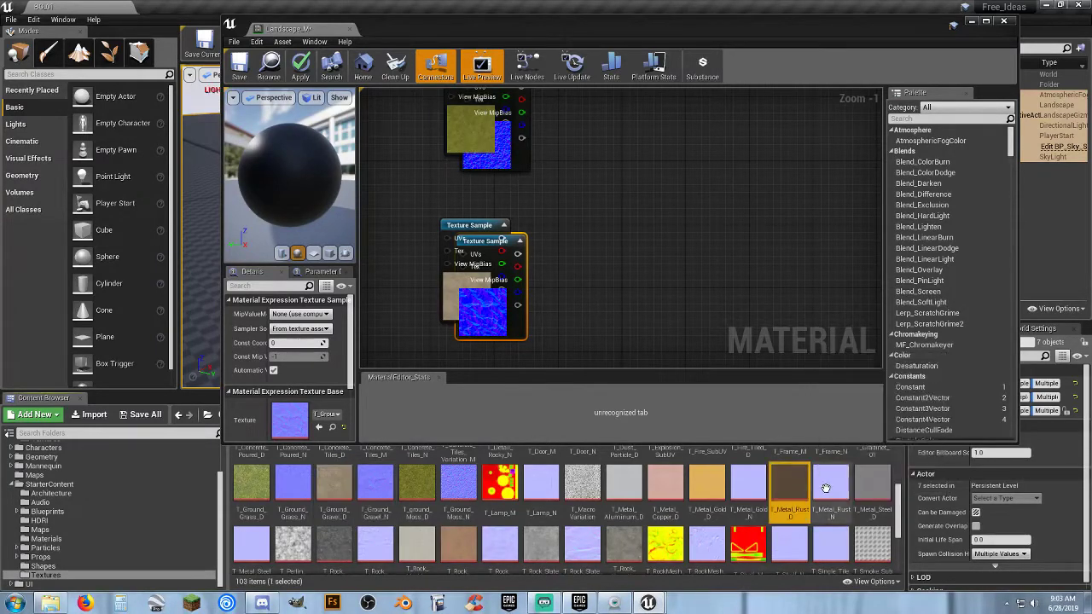
ctrl+click(829, 484)
drag(829, 484, 615, 263)
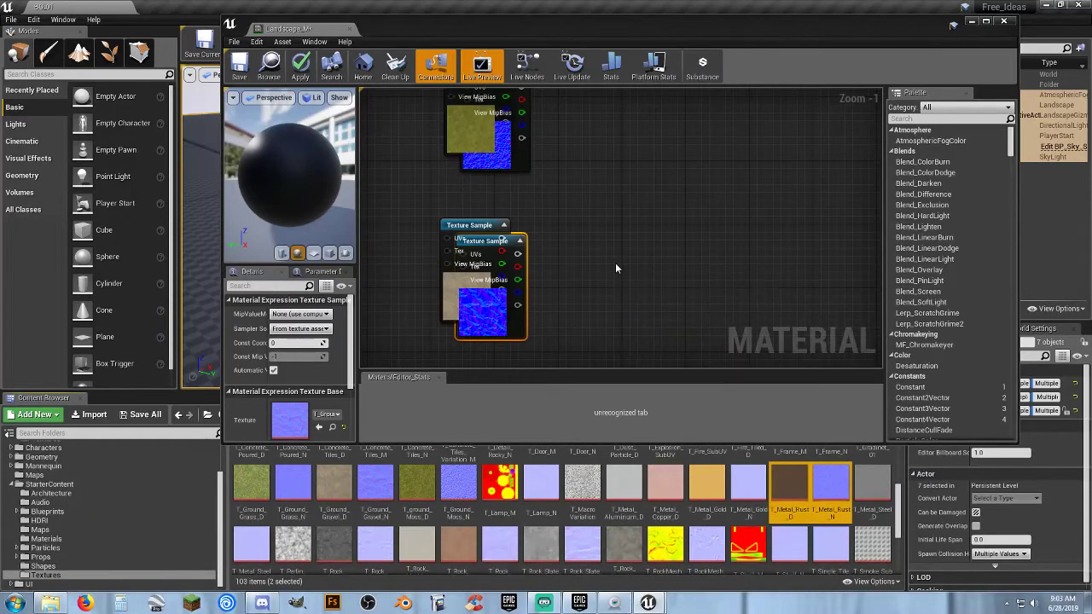
double_click(309, 30)
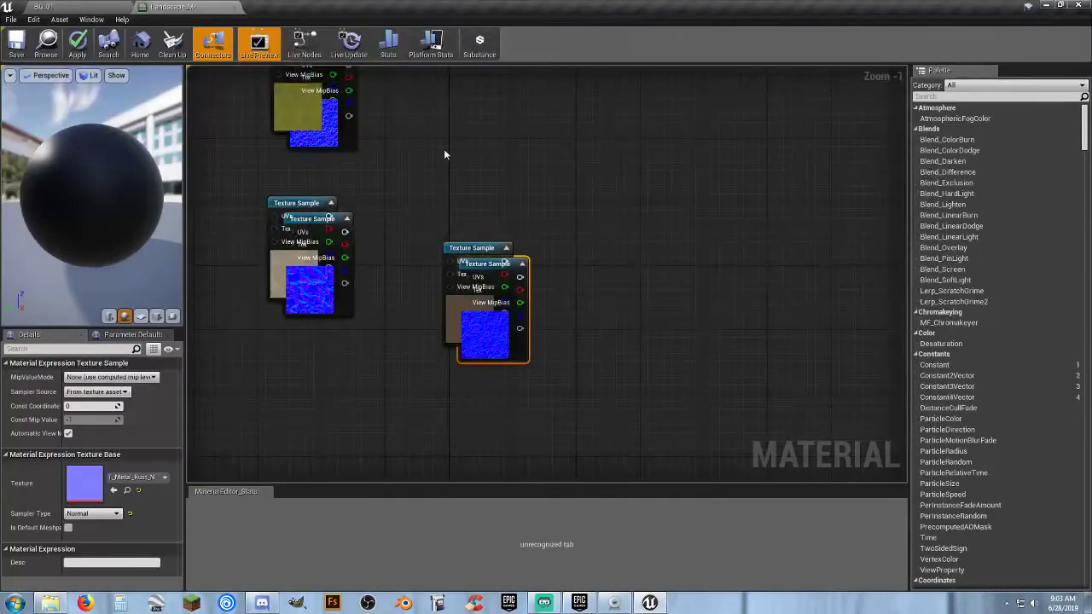
Move the Landscape_M result node farther from the texture samples to make room for blend nodes.
click(463, 162)
right_drag(463, 162, 656, 448)
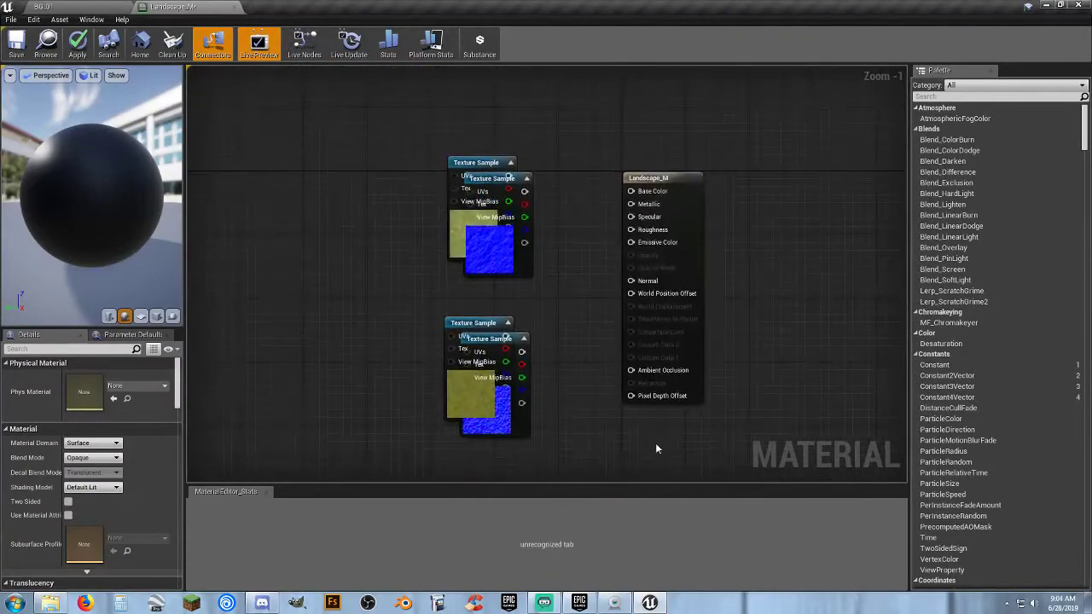
drag(651, 179, 845, 118)
right_drag(592, 240, 668, 259)
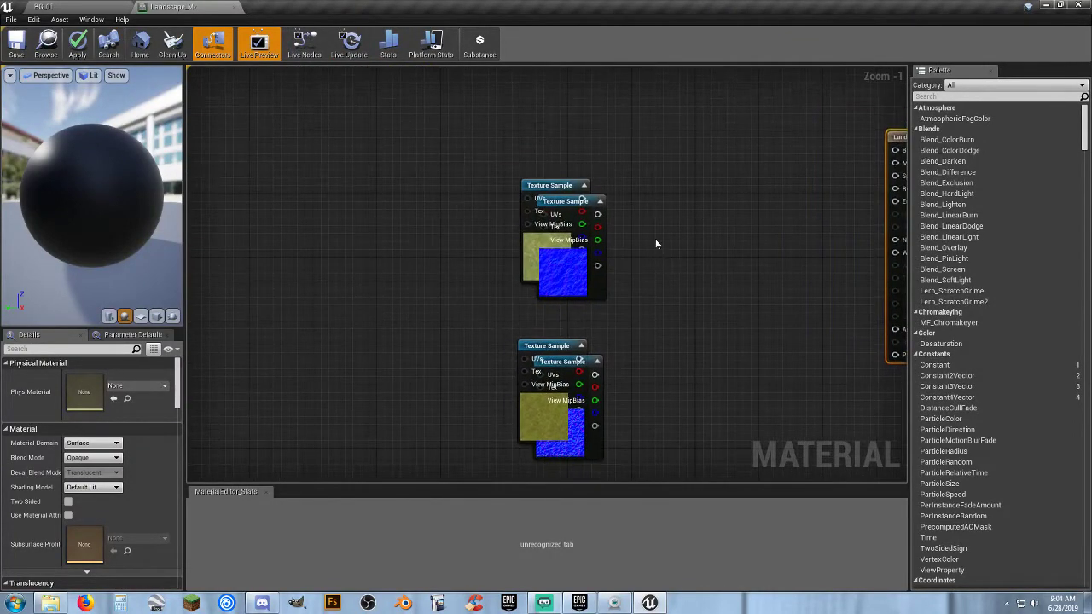
Separate the overlapping grass samples and align the grass normal map in a row to the left of the grass color texture.
drag(565, 209, 366, 253)
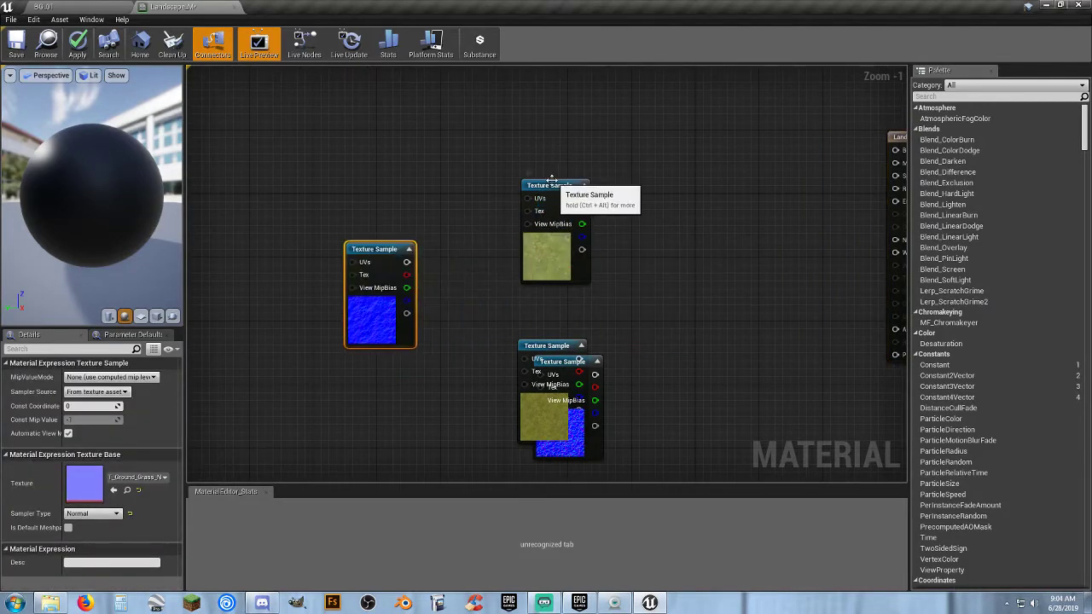
drag(552, 180, 533, 138)
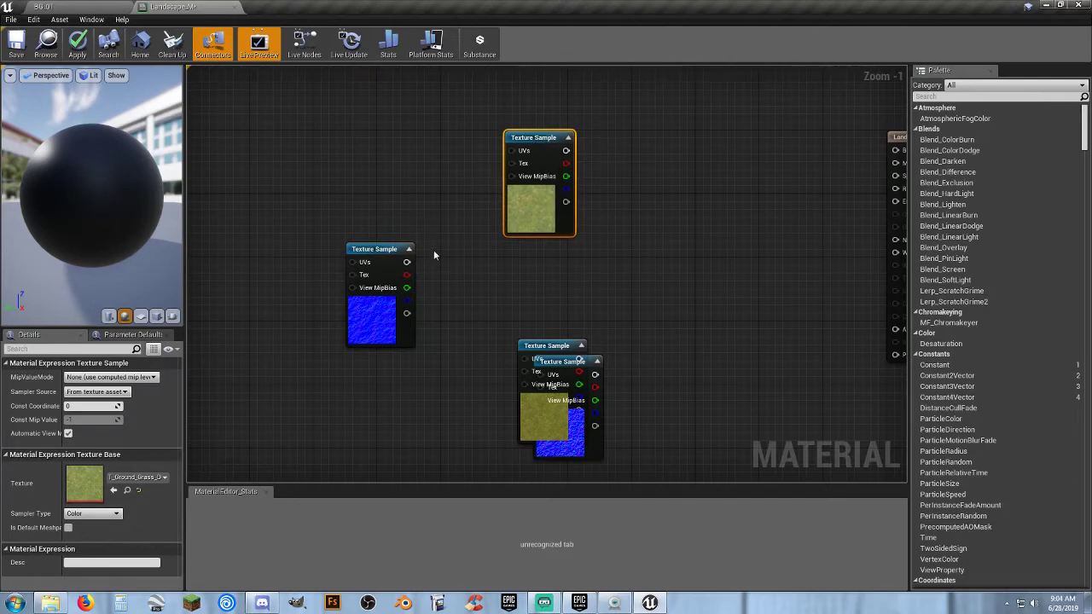
right_drag(450, 258, 409, 243)
right_drag(606, 373, 592, 251)
right_drag(420, 172, 381, 266)
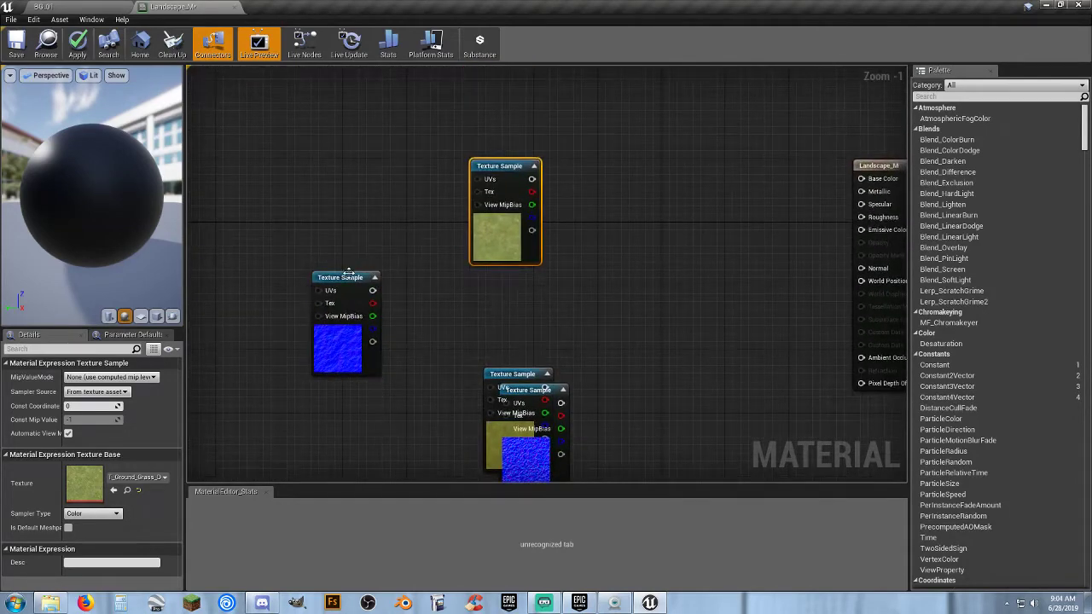
drag(348, 274, 377, 163)
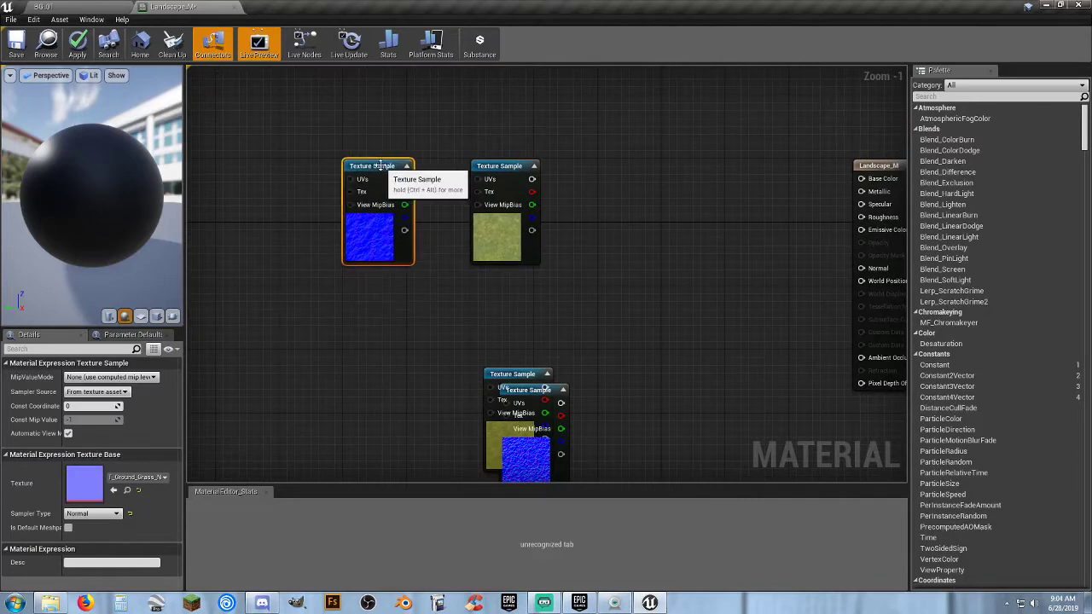
Arrange the moss and gravel samples in rows below the grass pair, with each normal map left of its color texture.
right_drag(378, 331, 367, 162)
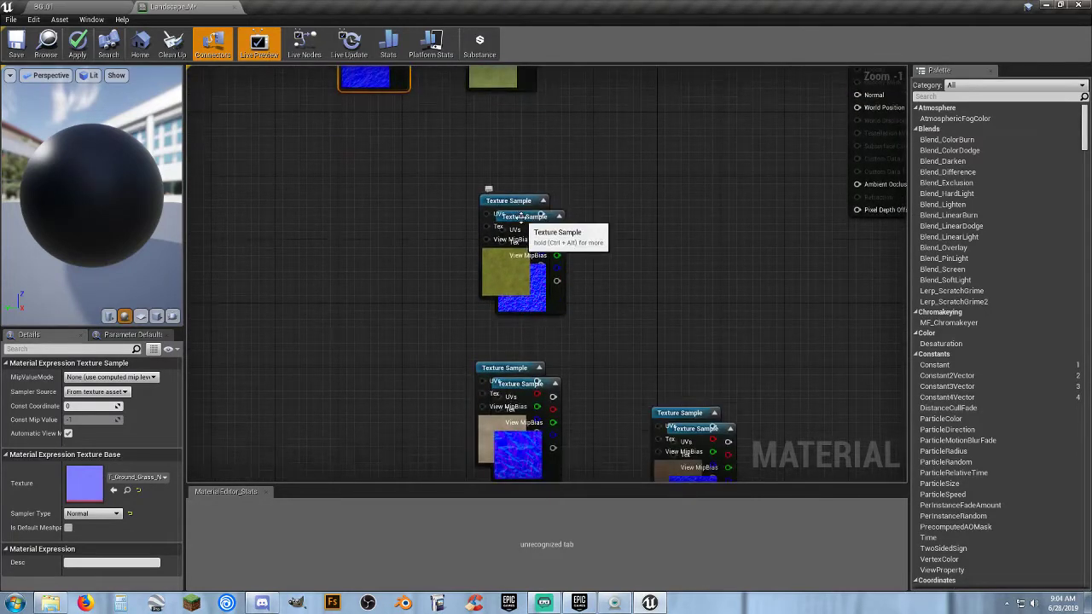
drag(520, 217, 390, 193)
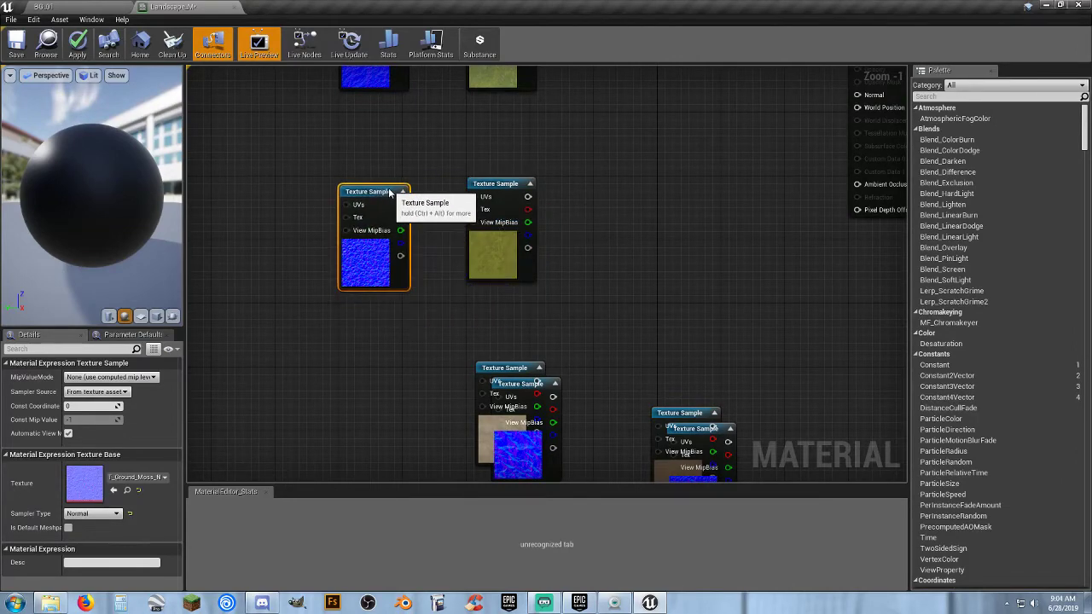
click(408, 319)
right_drag(408, 319, 418, 258)
drag(523, 307, 372, 300)
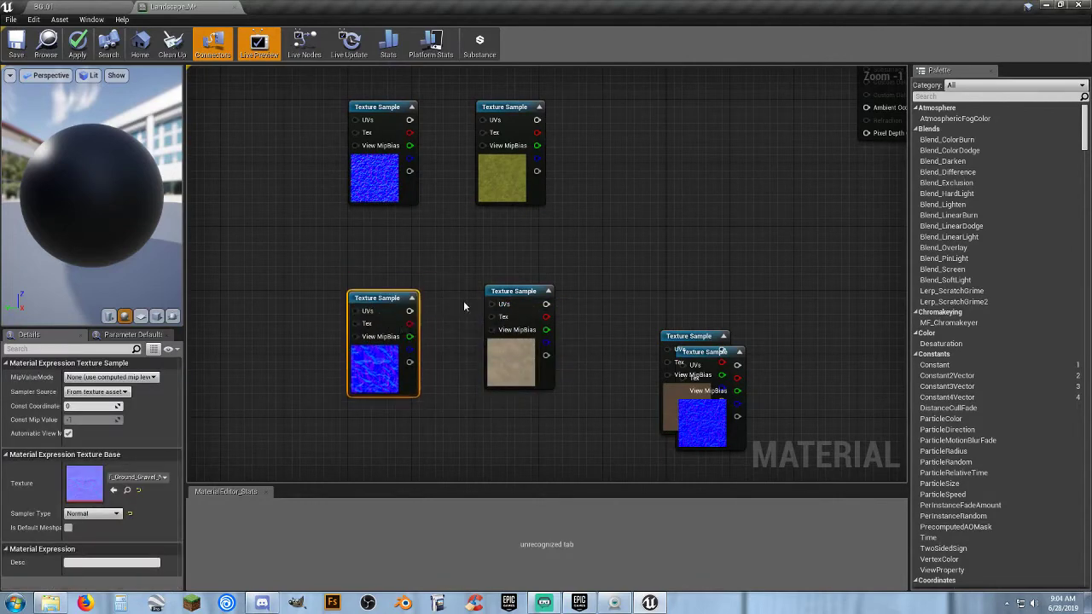
drag(504, 292, 495, 299)
Place the metal rust color and normal samples in a row below the gravel pair, matching the columns above.
right_drag(603, 347, 600, 228)
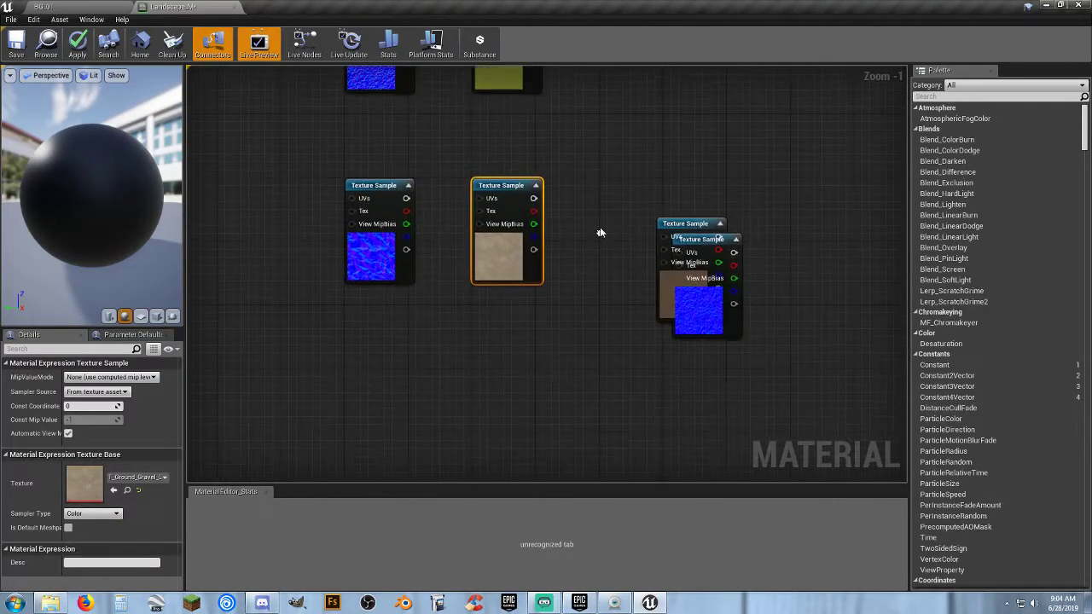
drag(685, 220, 503, 379)
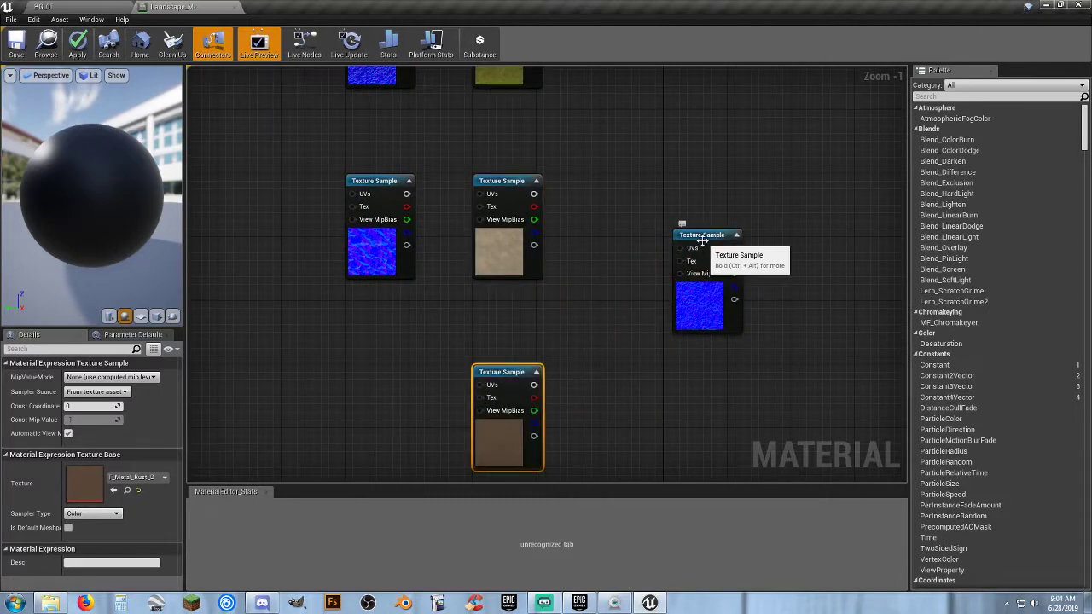
drag(703, 238, 377, 375)
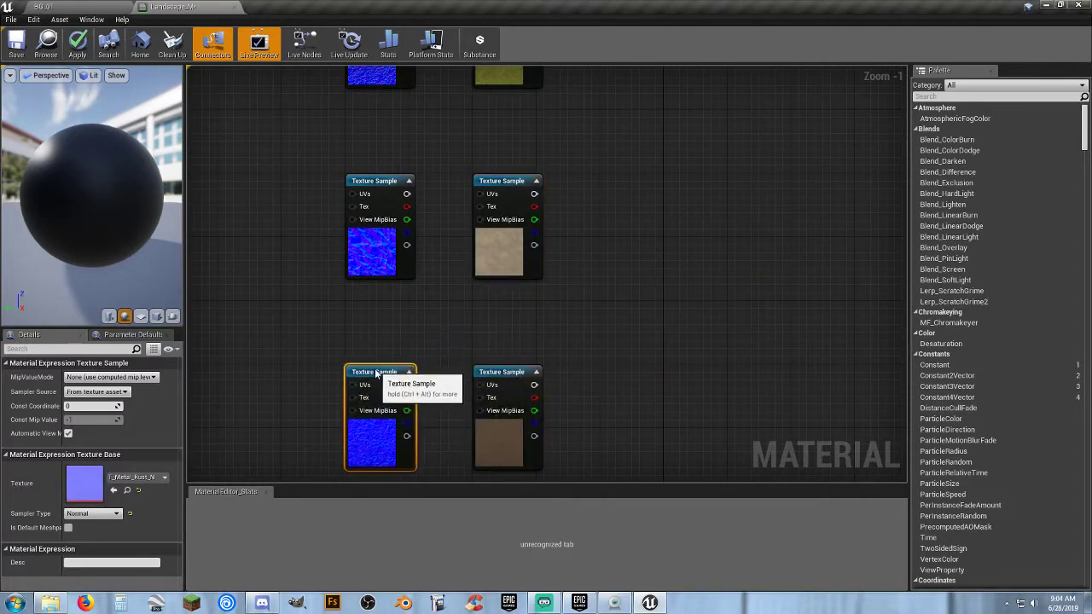
Add a LandscapeLayerBlend node between the grass samples and the Landscape_M node, aligned with the top row.
click(535, 321)
mouse_move(611, 451)
right_down()
mouse_move(615, 410)
mouse_move(602, 498)
right_up()
right_drag(631, 211, 612, 325)
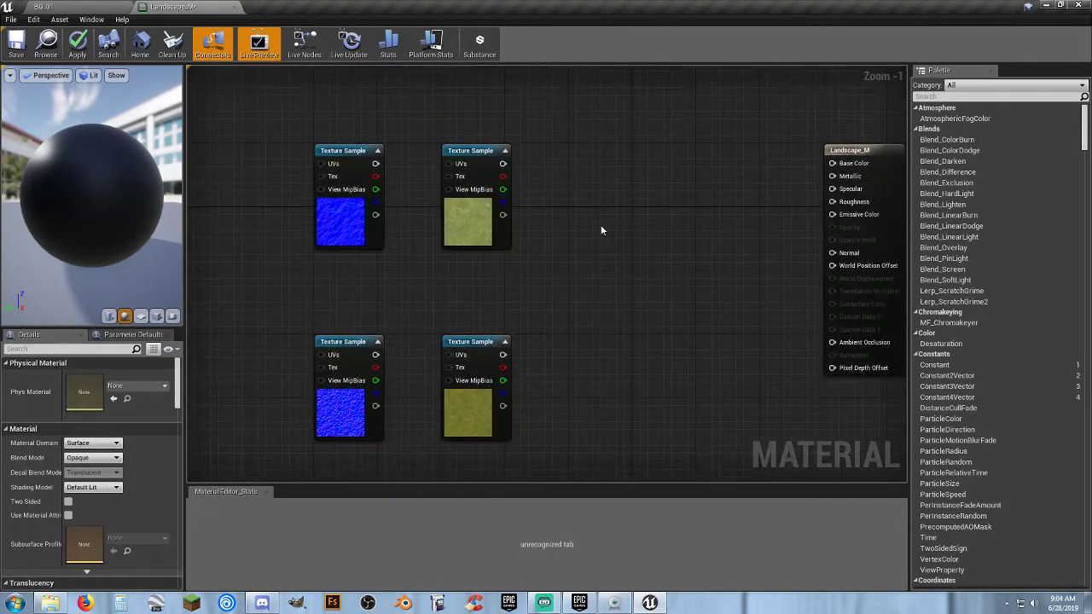
right_click(638, 178)
text(landscape)
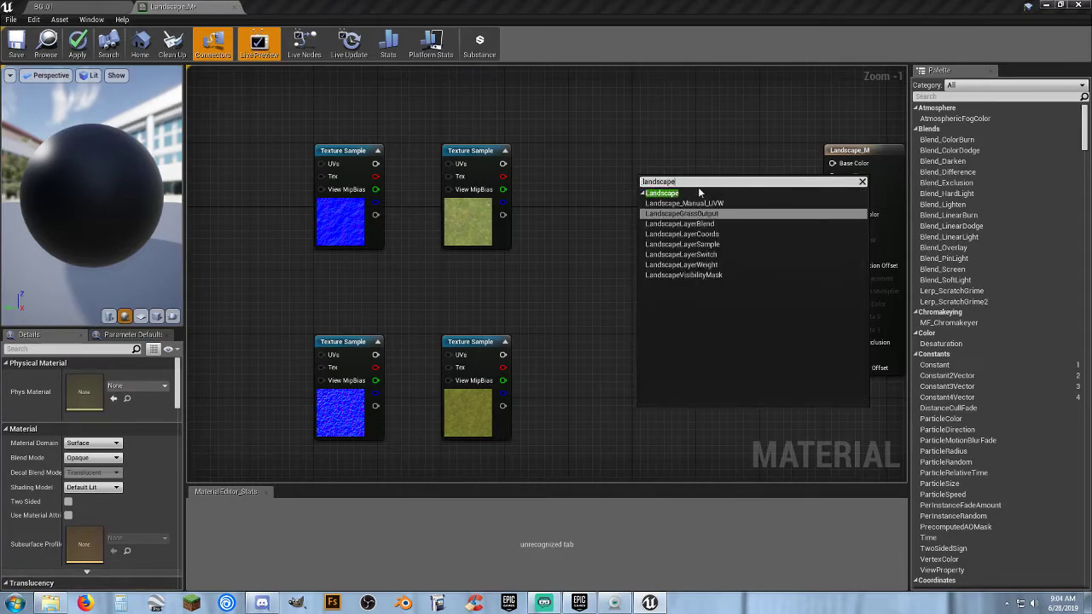
click(680, 223)
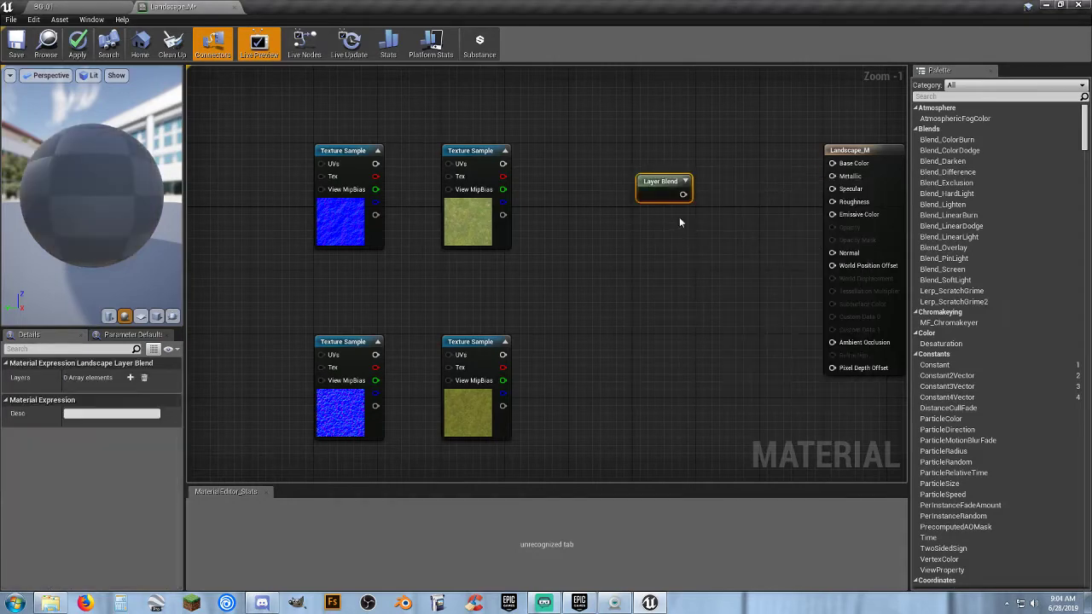
drag(667, 182, 662, 152)
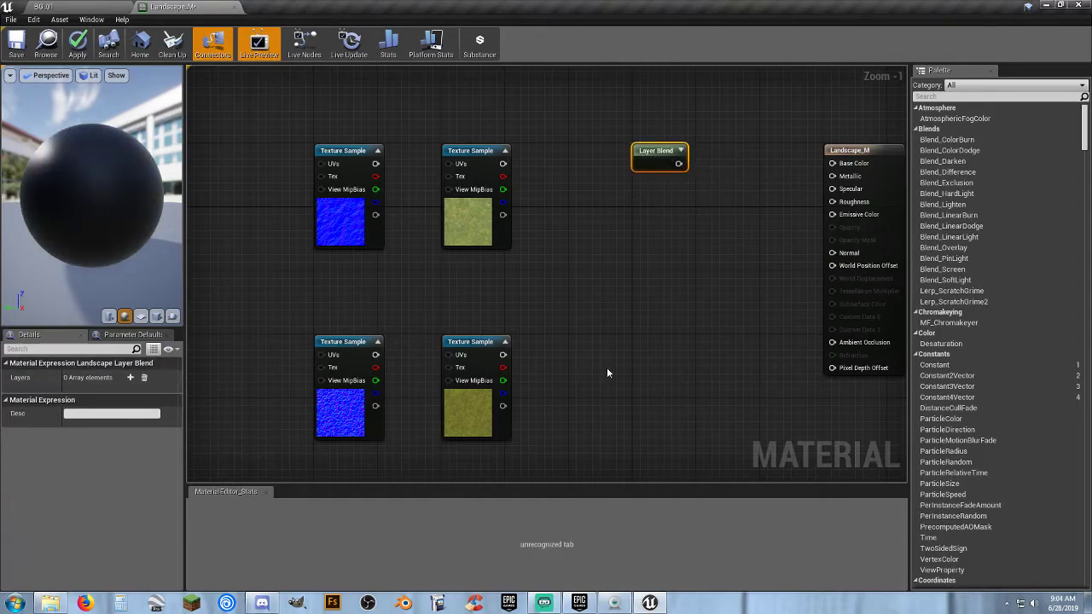
Add four layer elements to the Layer Blend node.
right_drag(607, 371, 610, 413)
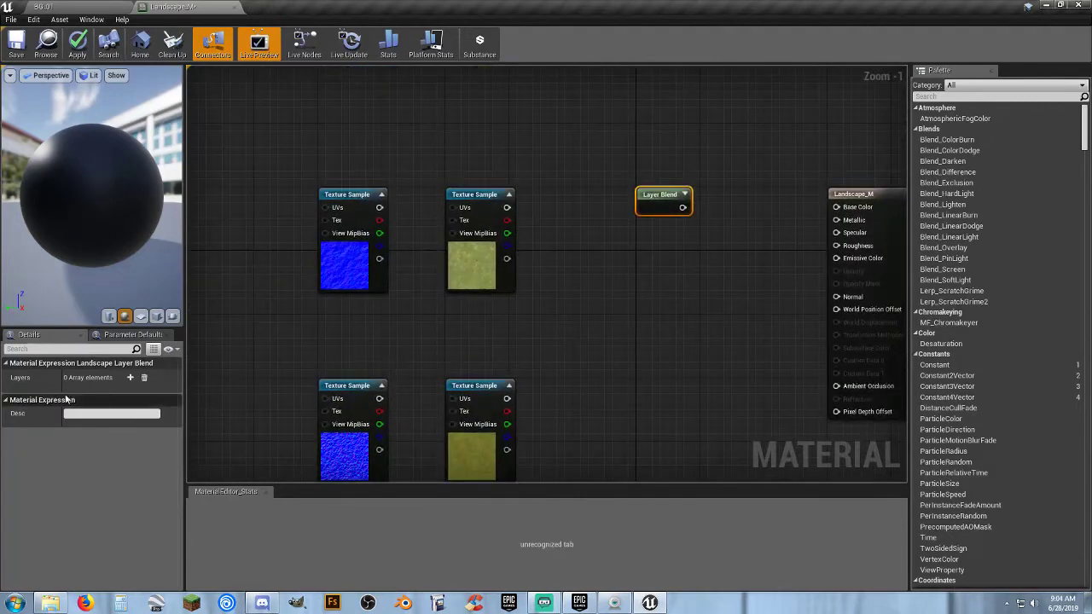
click(132, 377)
click(132, 377)
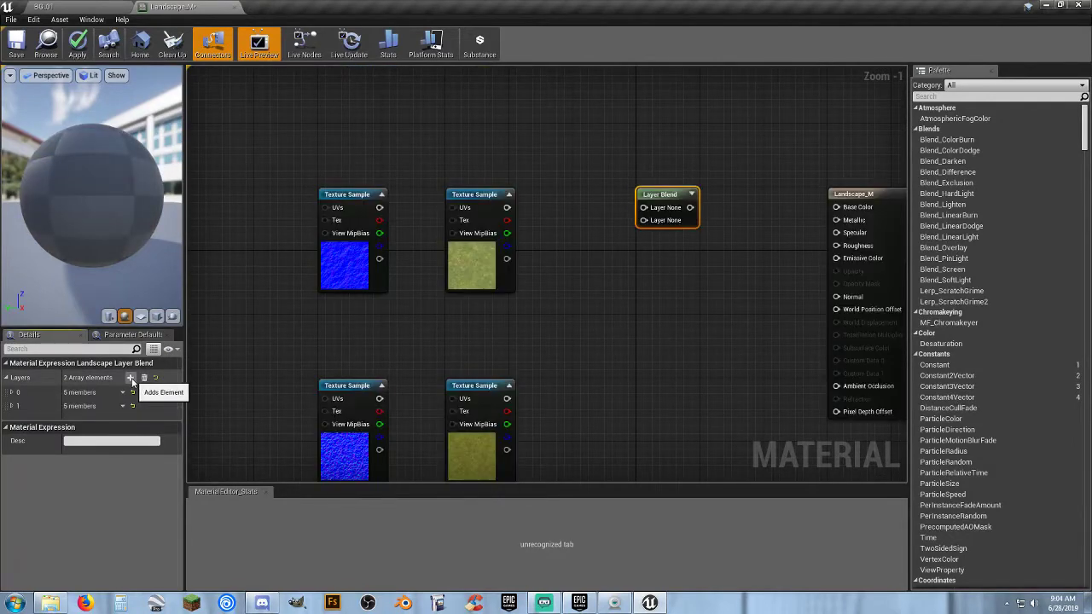
click(132, 377)
click(132, 377)
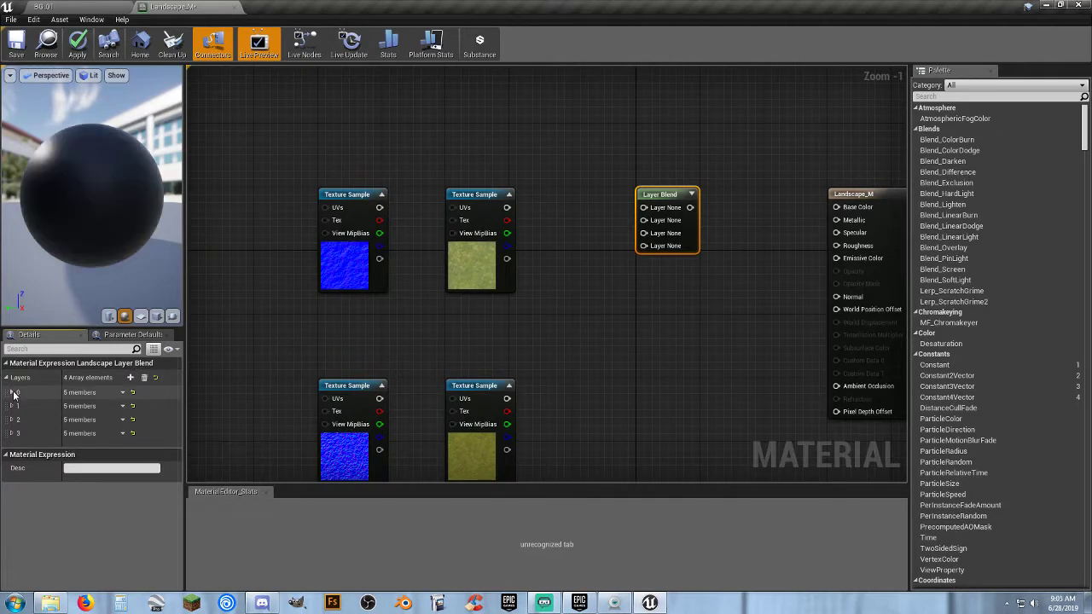
Connect the grass color texture to the first Layer Blend input and name that layer Grass_1.
drag(507, 207, 645, 209)
click(50, 395)
click(12, 393)
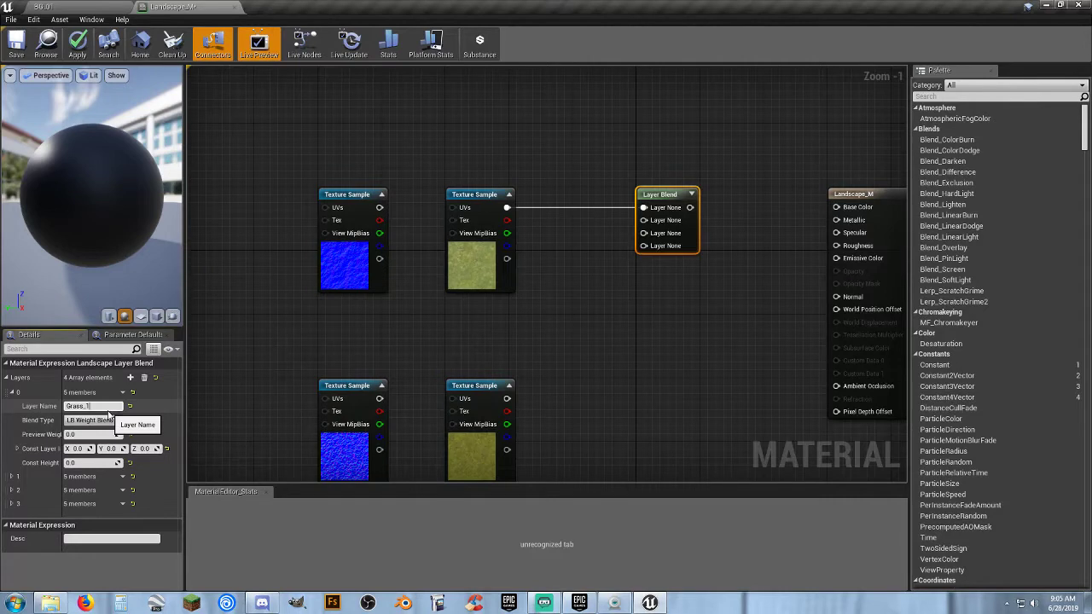
click(219, 398)
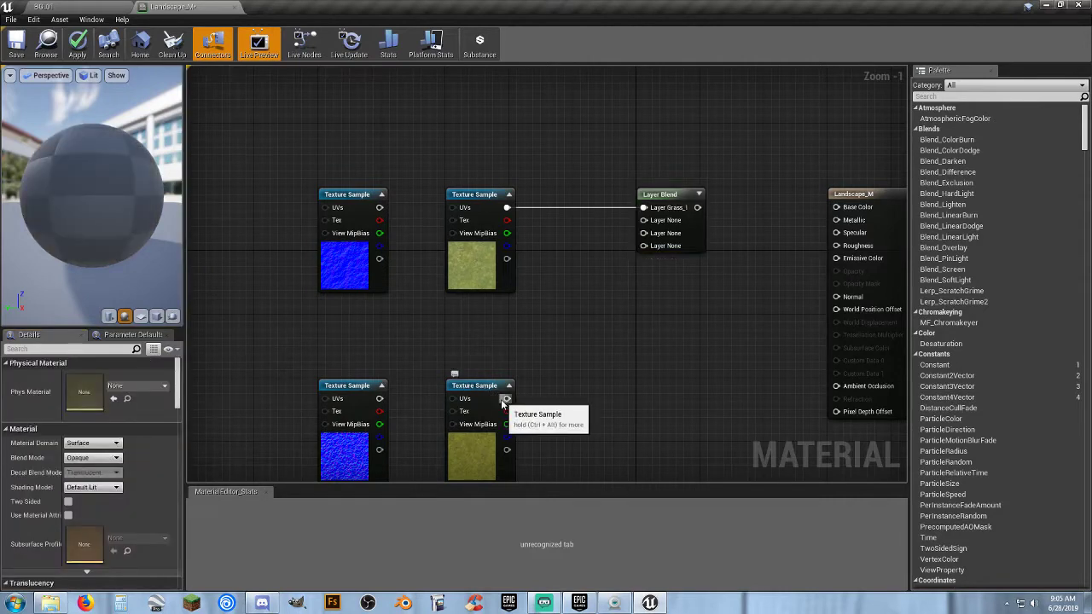
Connect the moss color texture to the second Layer Blend input and name that layer Grass_2.
drag(506, 402, 643, 221)
right_drag(627, 387, 658, 305)
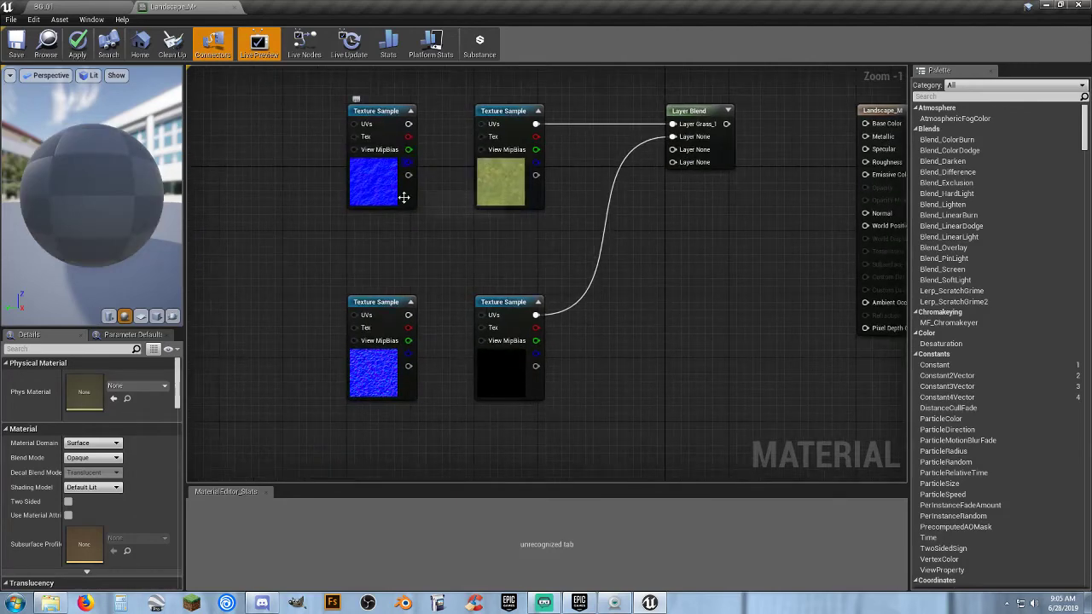
right_drag(409, 244, 446, 200)
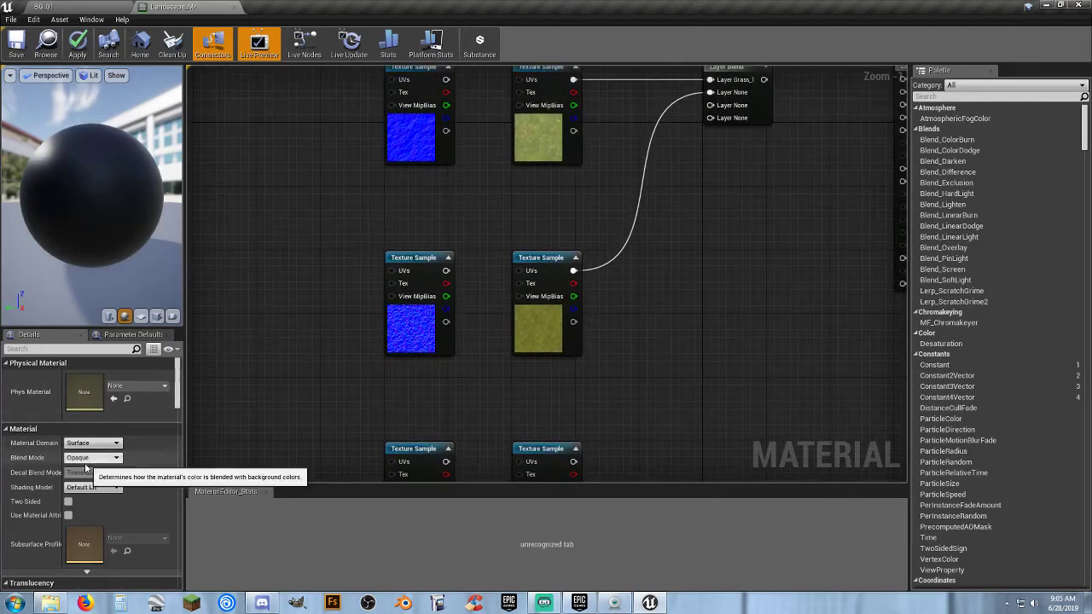
right_drag(683, 186, 685, 275)
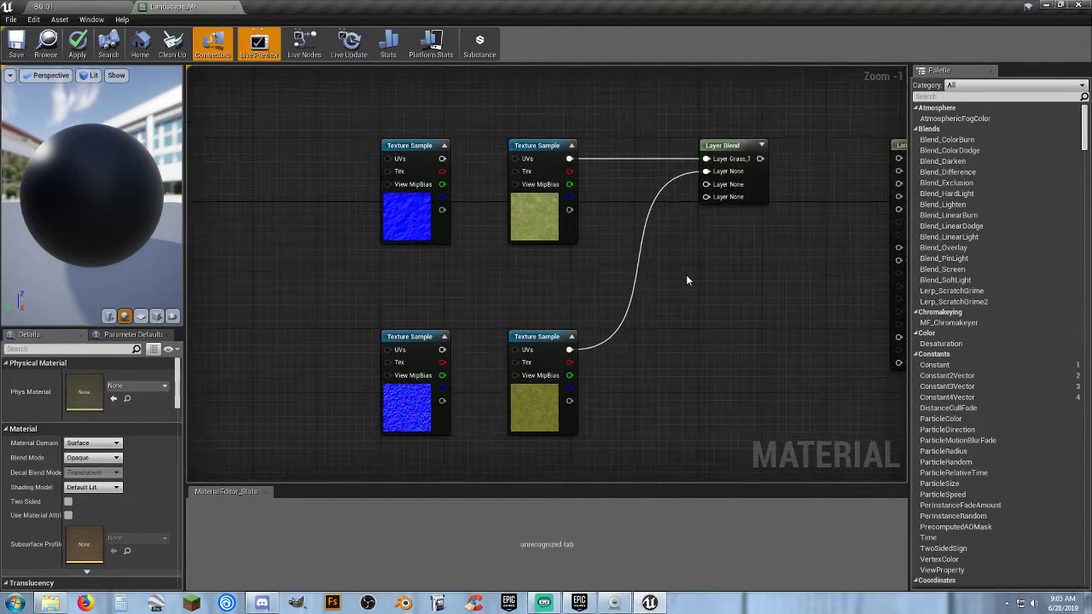
click(729, 146)
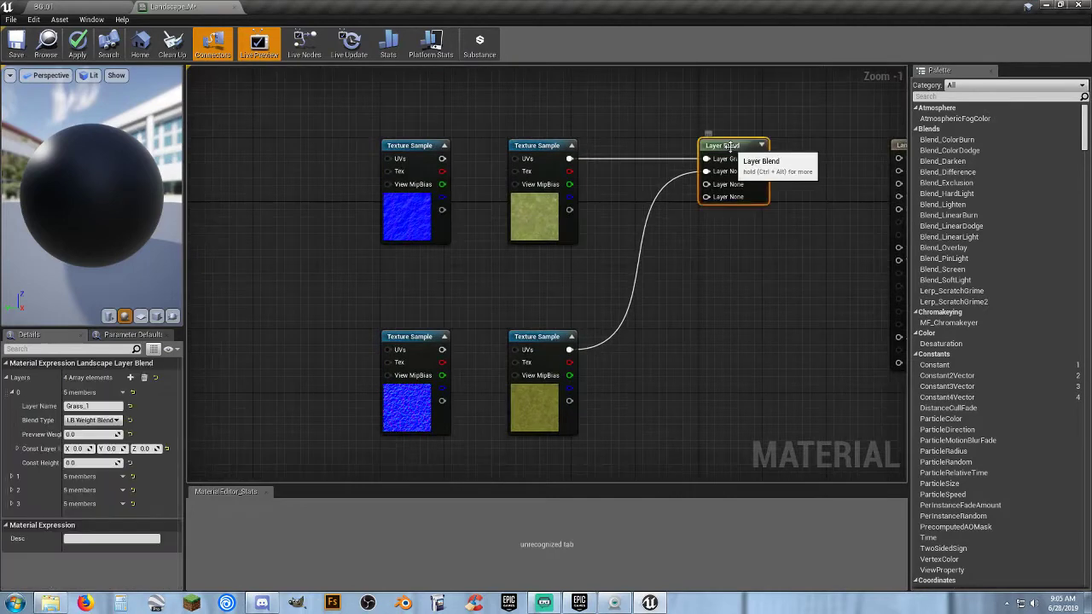
click(11, 392)
click(12, 406)
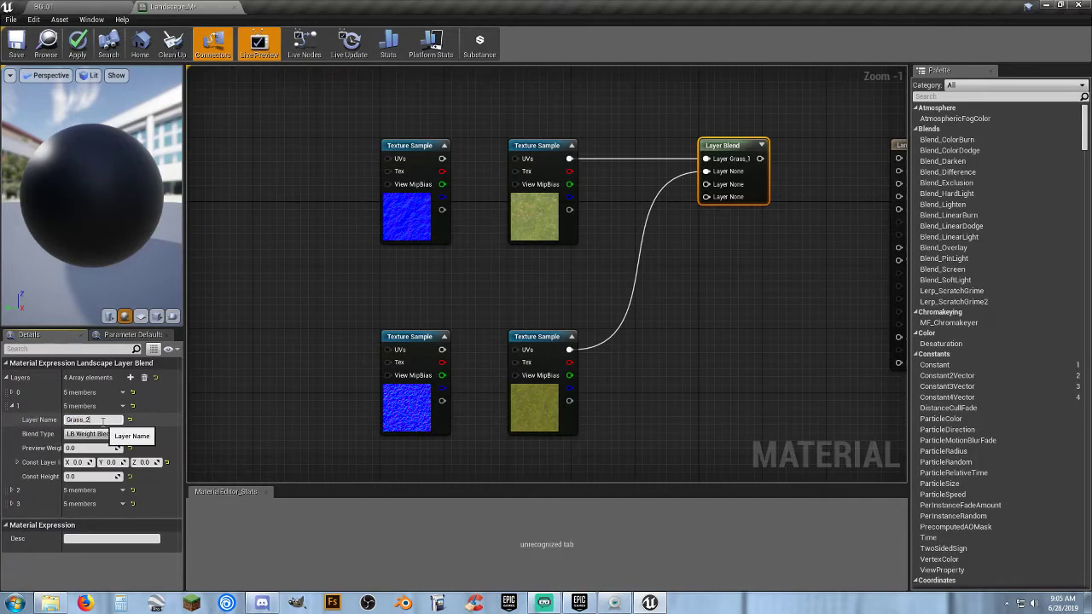
key(Return)
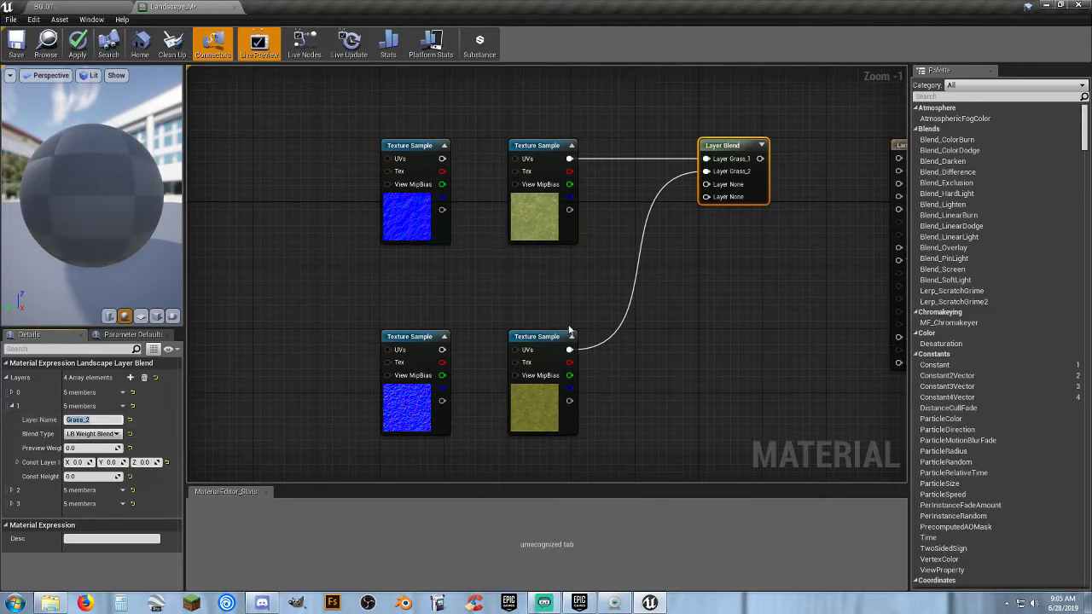
Connect the gravel color texture to the third Layer Blend input and name that layer Sand.
right_drag(622, 389, 542, 243)
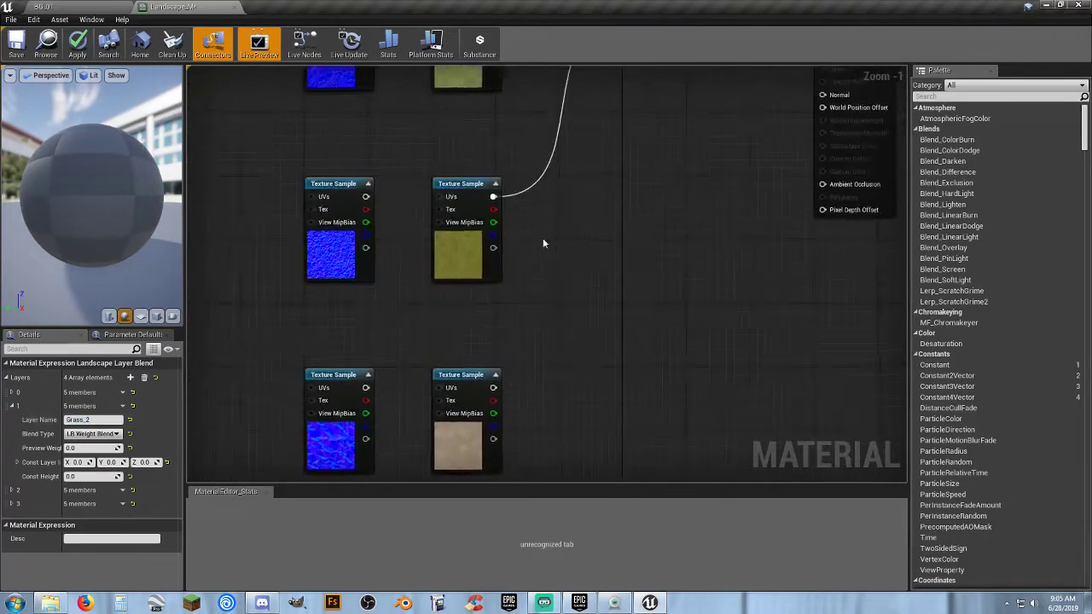
scroll(543, 243, down, 3)
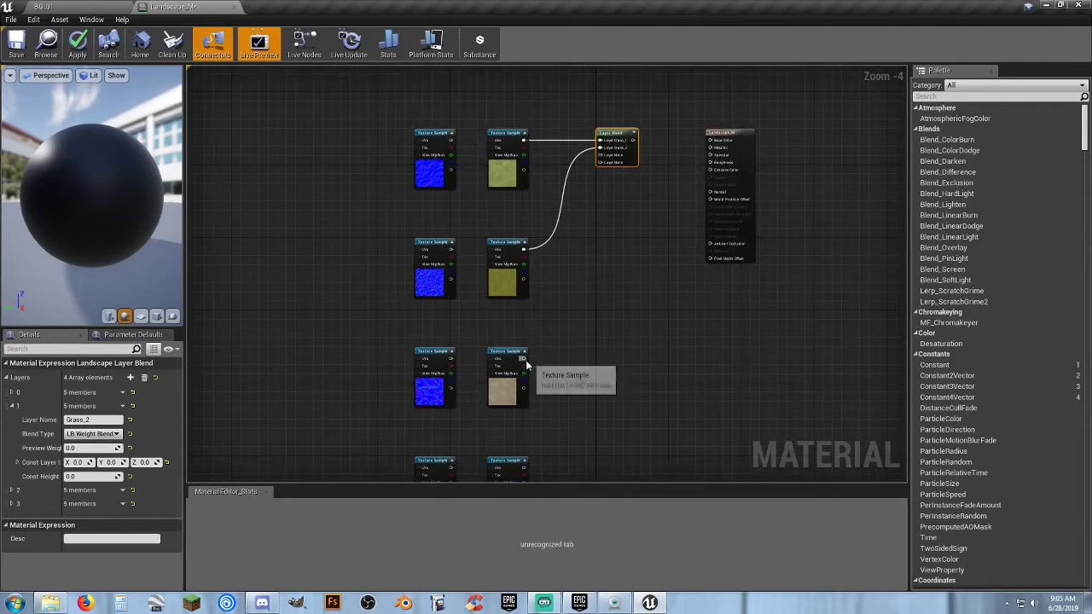
drag(524, 359, 605, 160)
right_drag(542, 378, 616, 295)
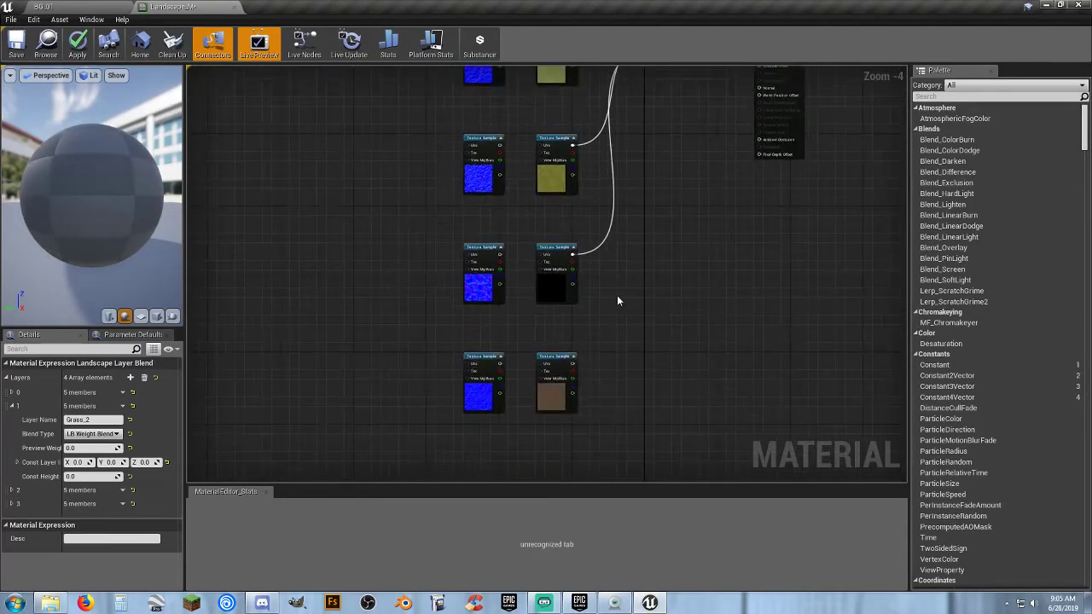
click(13, 407)
click(13, 420)
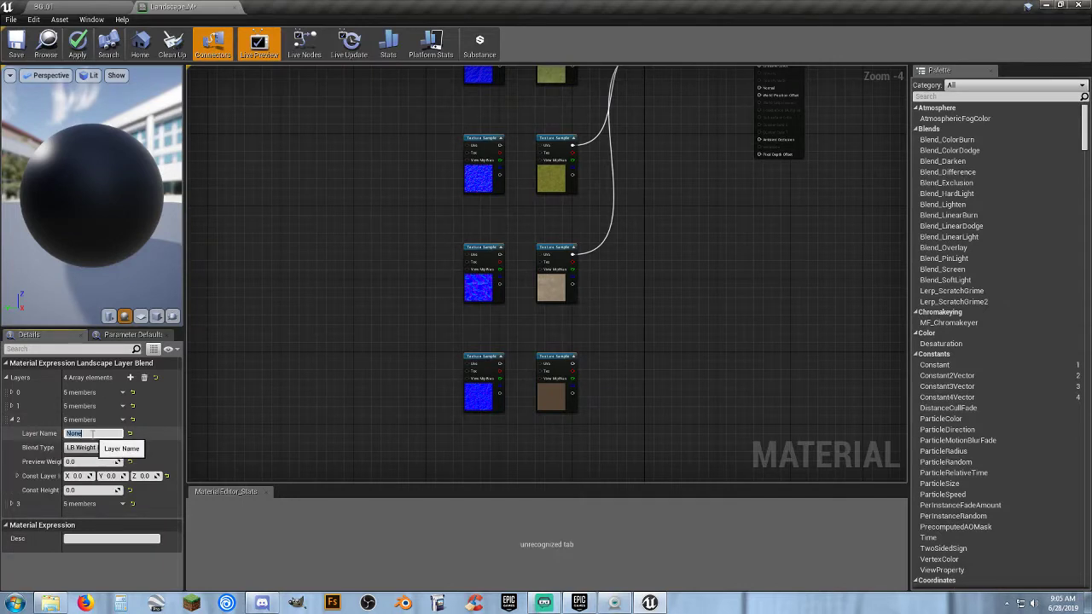
key(Return)
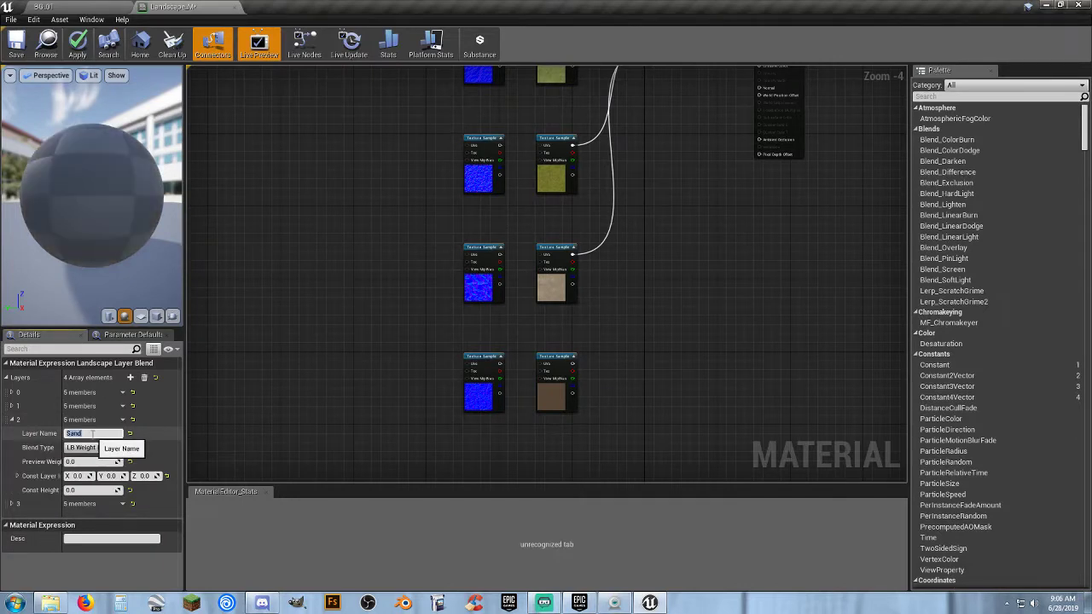
Name the fourth layer of the Layer Blend node Mud and connect the rust color texture to its input.
click(12, 419)
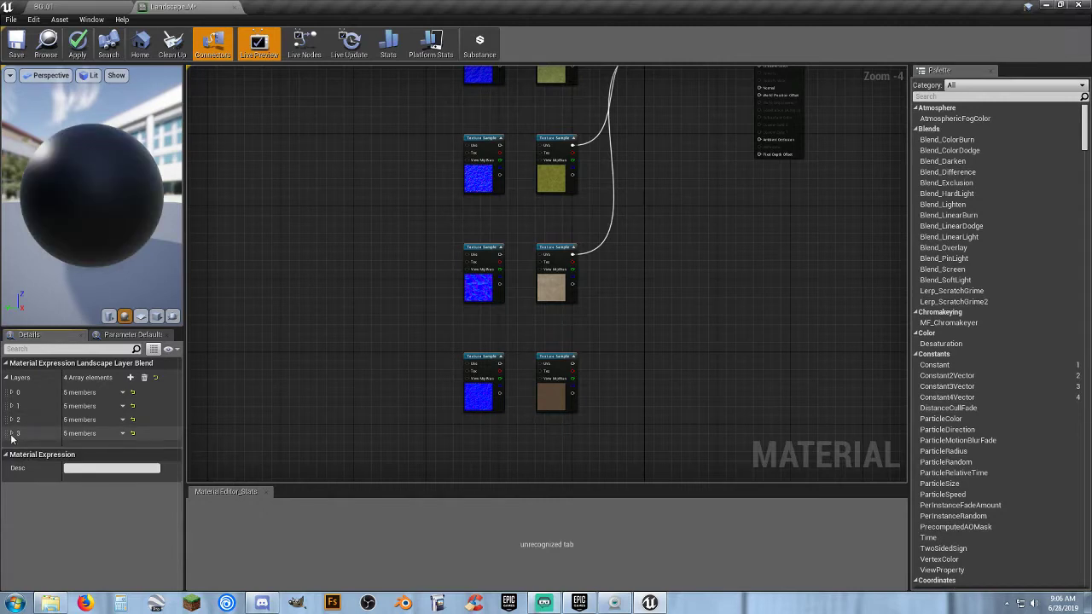
click(12, 433)
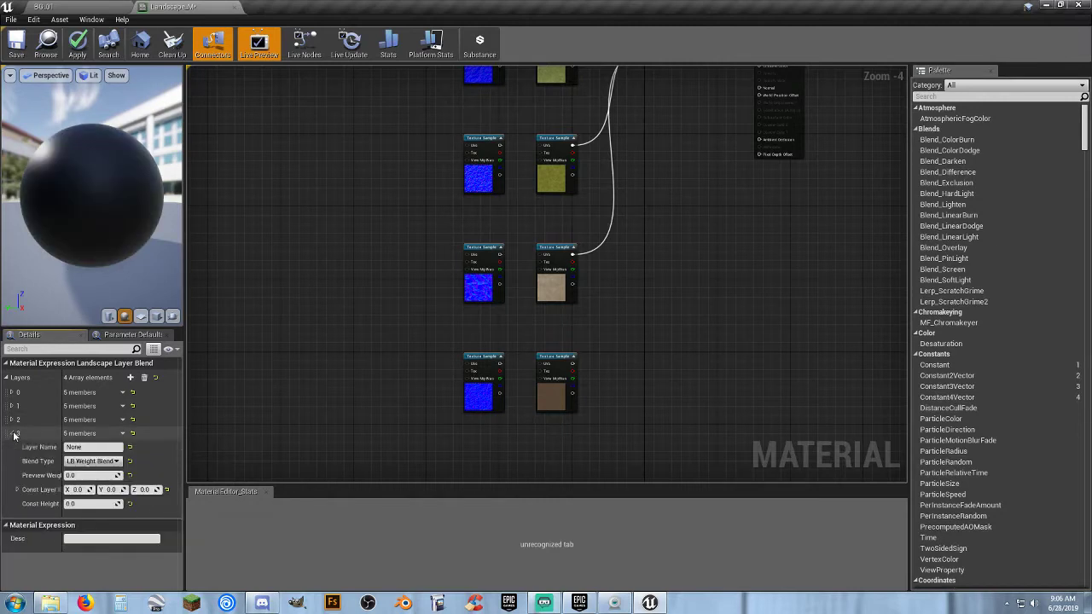
click(74, 446)
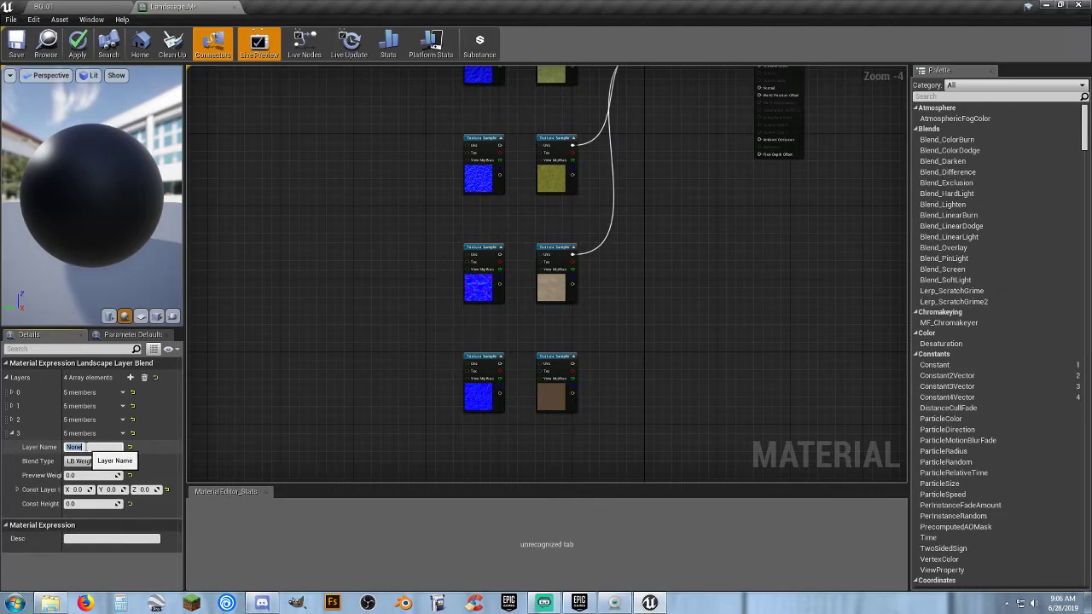
text(Mud)
key(Return)
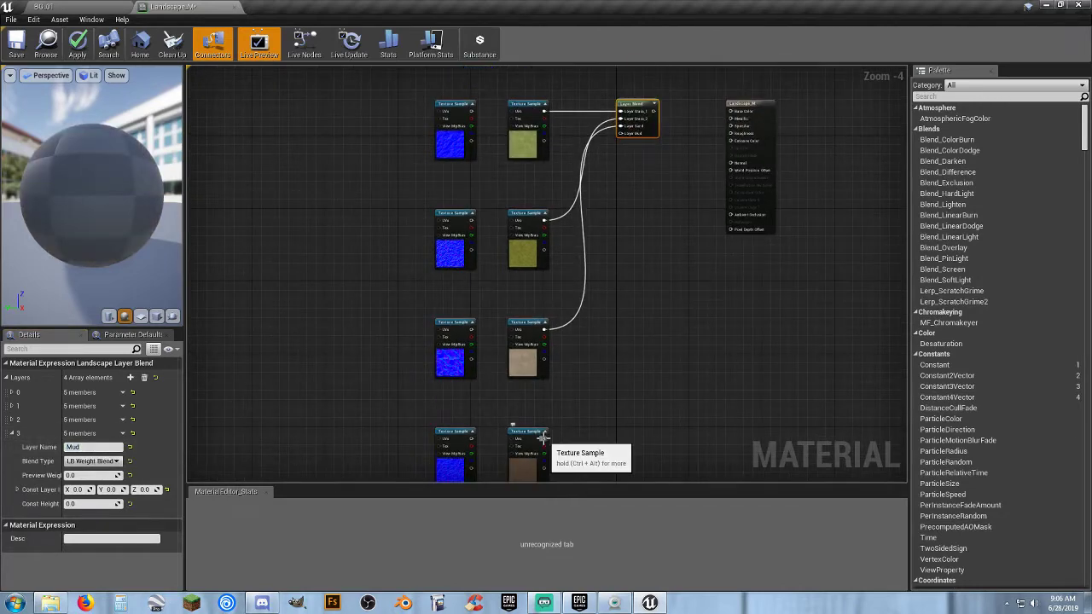
drag(544, 439, 620, 137)
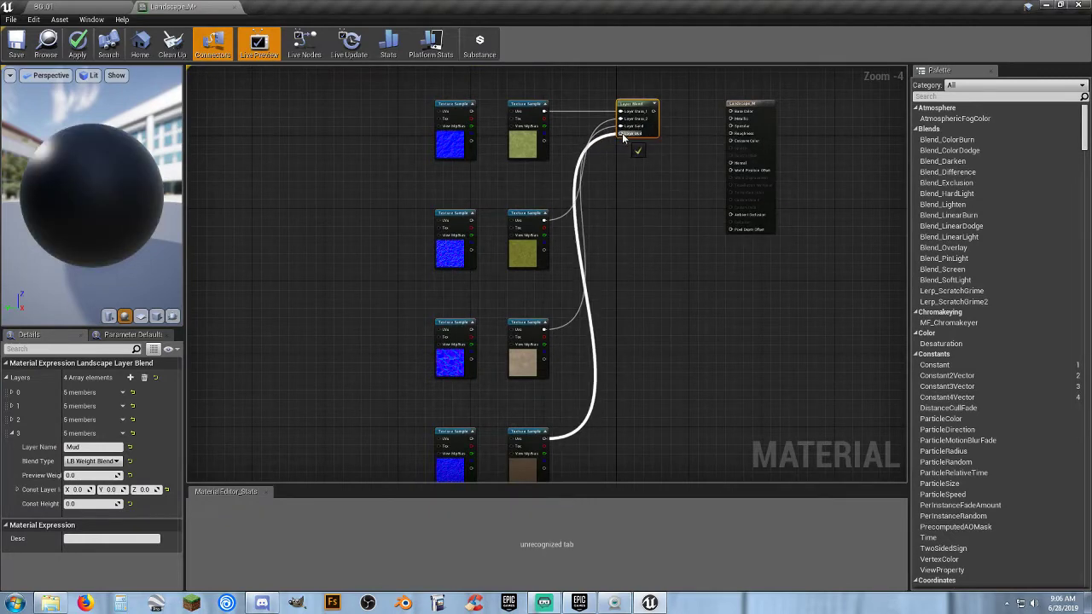
Connect the Layer Blend output to the Base Color input of the Landscape_M node.
scroll(658, 210, up, 5)
right_drag(695, 215, 597, 178)
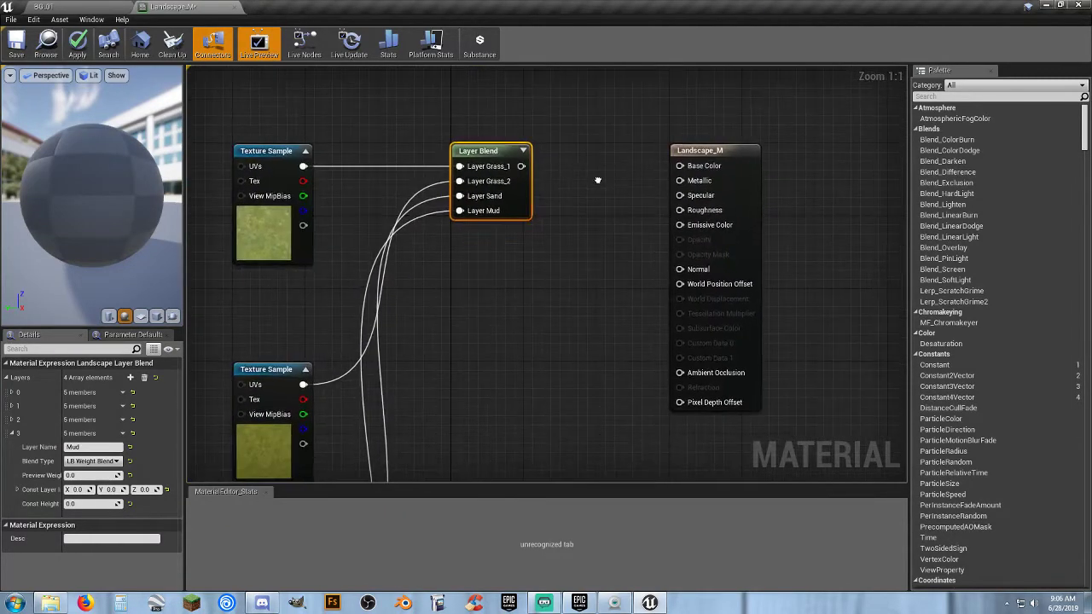
drag(521, 165, 680, 166)
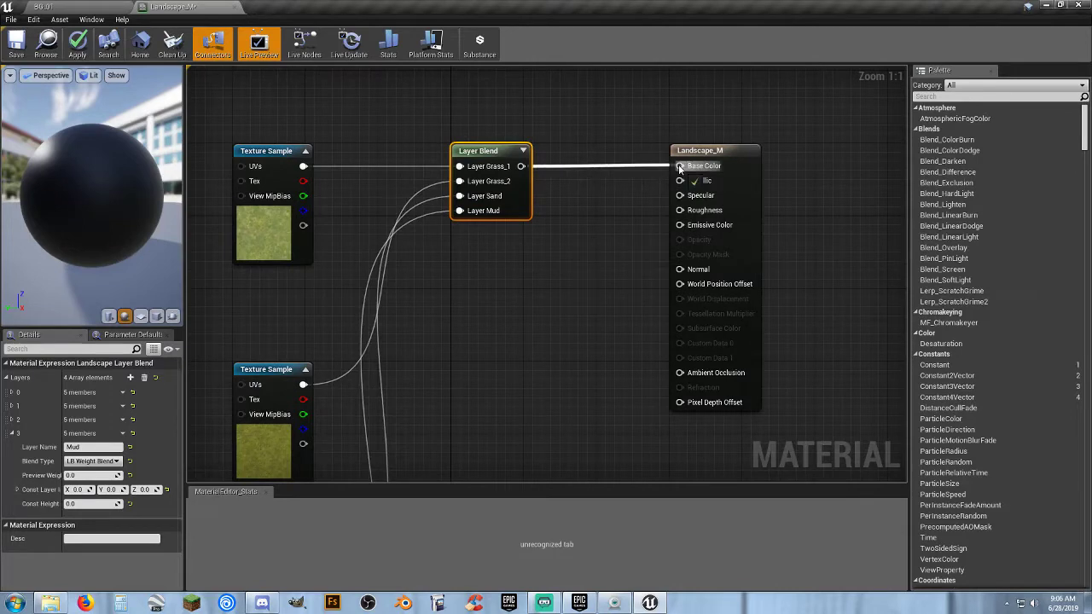
Duplicate the Layer Blend node and place the copy directly below the original.
right_drag(549, 310, 678, 315)
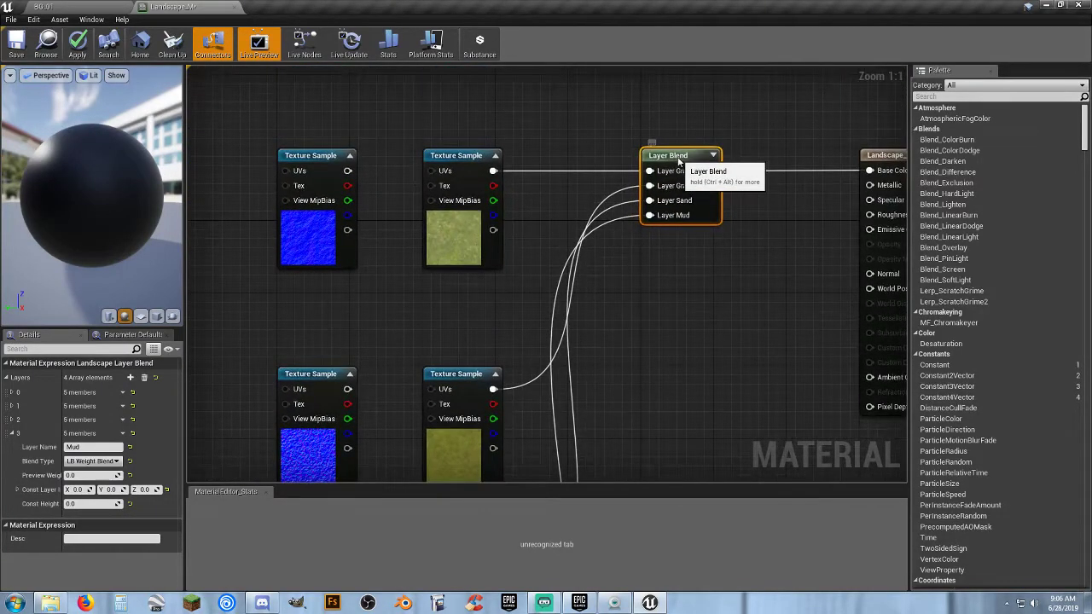
key(ctrl+c)
click(662, 305)
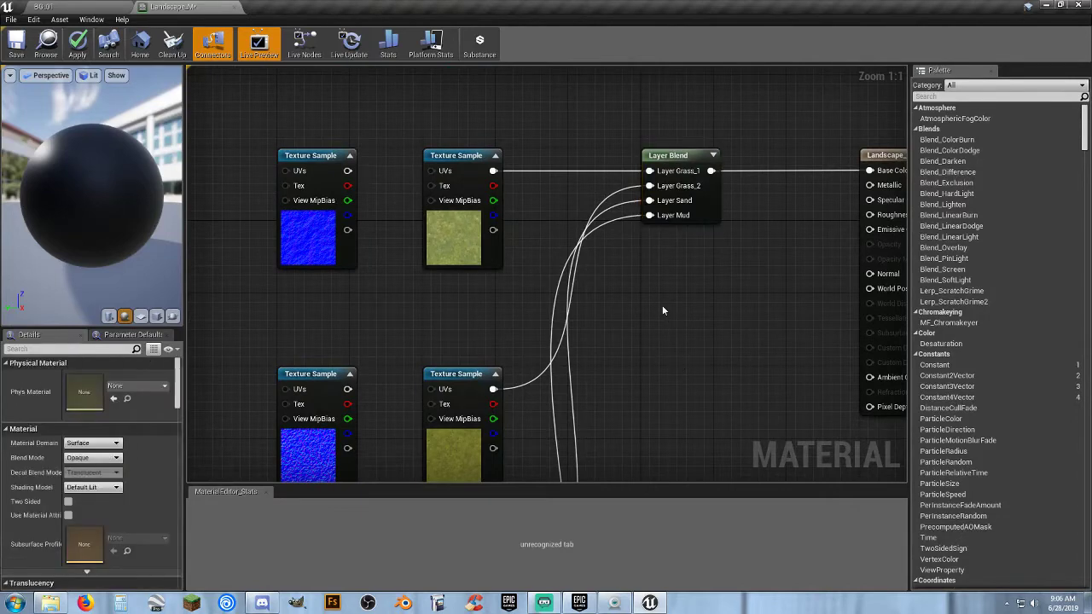
key(ctrl+v)
drag(682, 313, 663, 303)
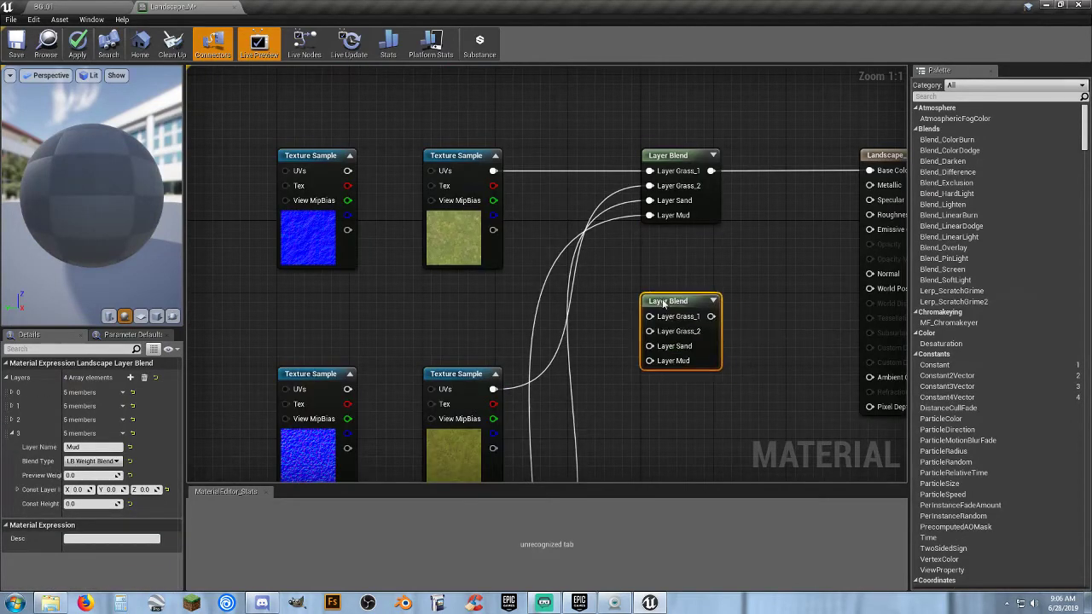
Connect the grass, moss, gravel and rust normal textures to the second Layer Blend's Grass_1, Grass_2, Sand and Mud inputs.
right_drag(614, 340, 612, 308)
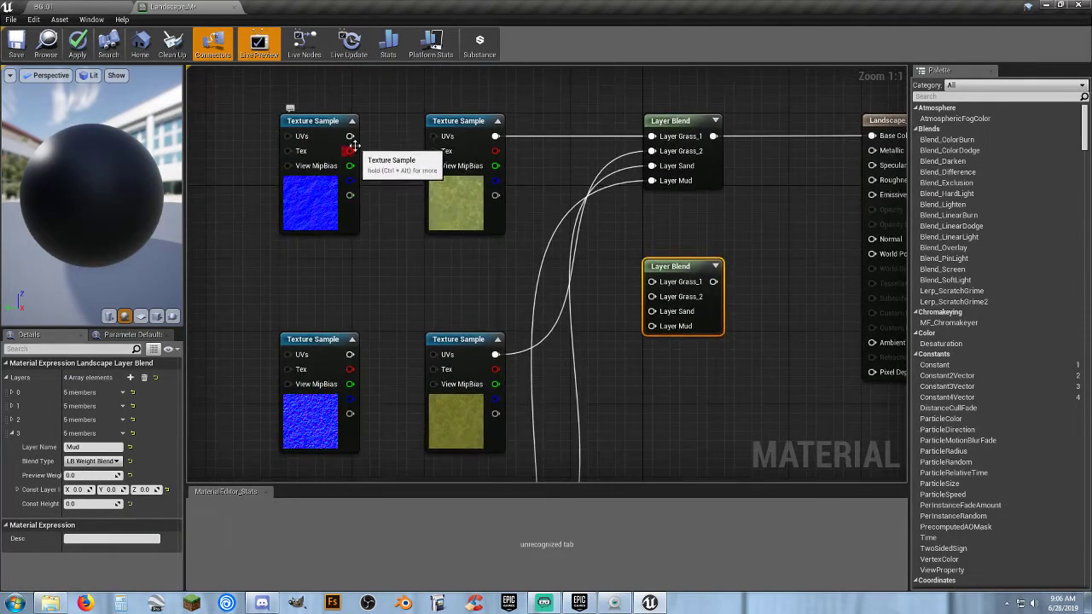
drag(350, 136, 652, 281)
drag(350, 354, 662, 303)
right_drag(596, 422, 604, 258)
drag(357, 408, 658, 150)
right_drag(606, 345, 624, 208)
right_drag(444, 424, 436, 378)
scroll(437, 378, down, 3)
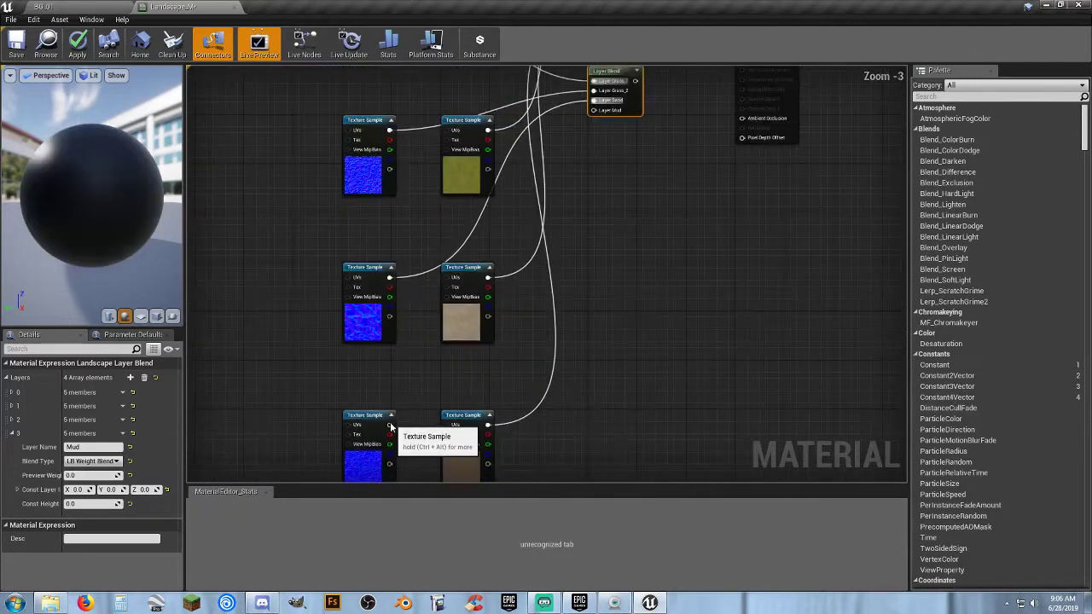
drag(390, 424, 595, 110)
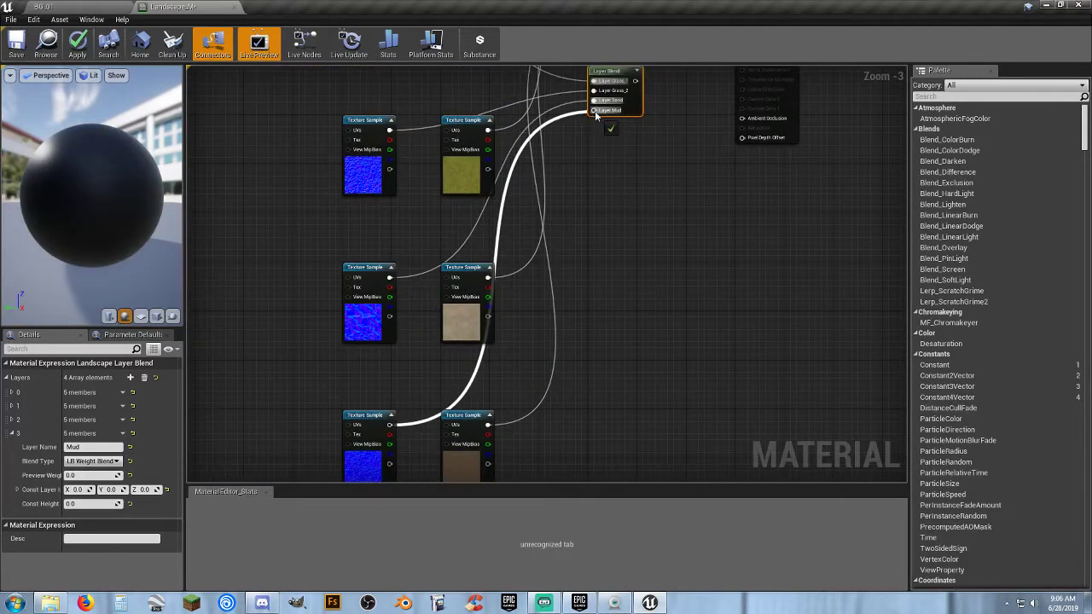
Connect the second Layer Blend's output to the Normal input of the Landscape_M node.
right_drag(649, 101, 585, 250)
drag(572, 228, 678, 198)
right_drag(578, 288, 673, 355)
click(639, 268)
Move the moss, gravel and rust color texture nodes up into a tight column beneath the grass color texture.
drag(498, 309, 498, 260)
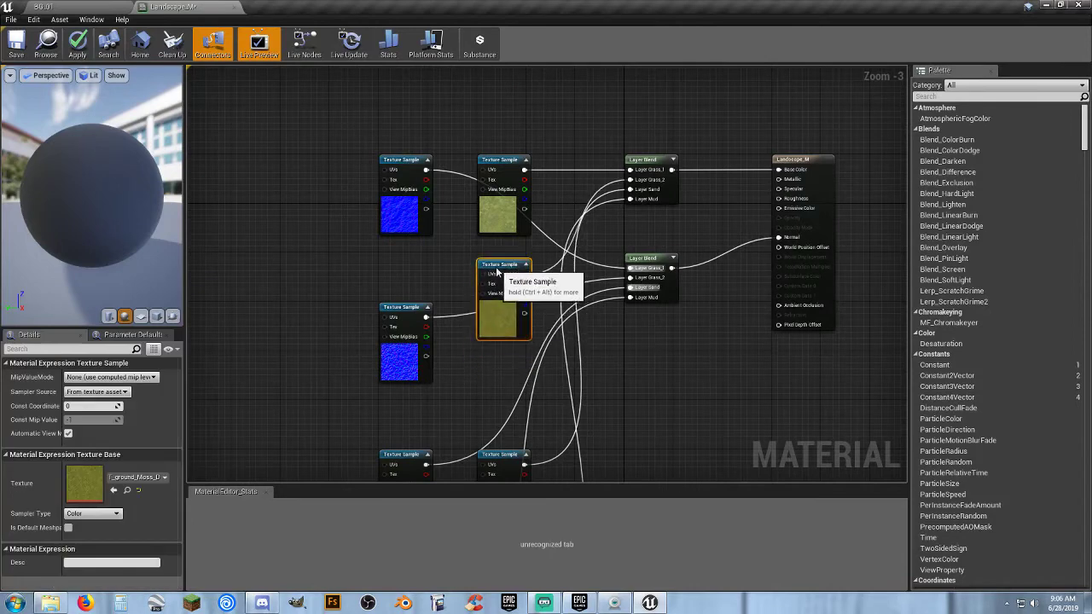
click(632, 375)
right_drag(632, 376, 632, 261)
drag(505, 339, 505, 242)
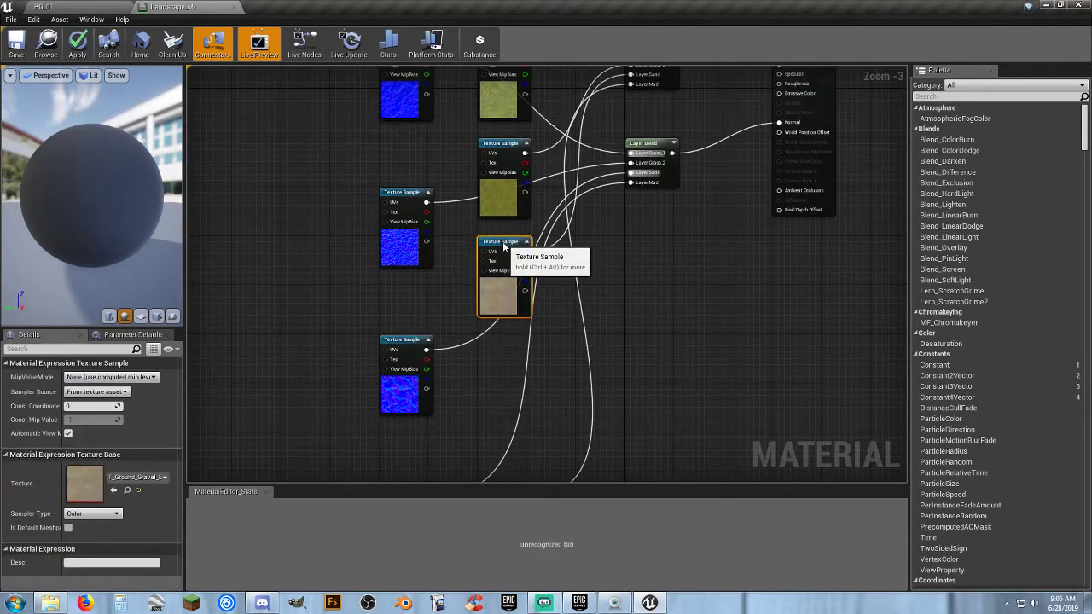
right_drag(572, 426, 573, 341)
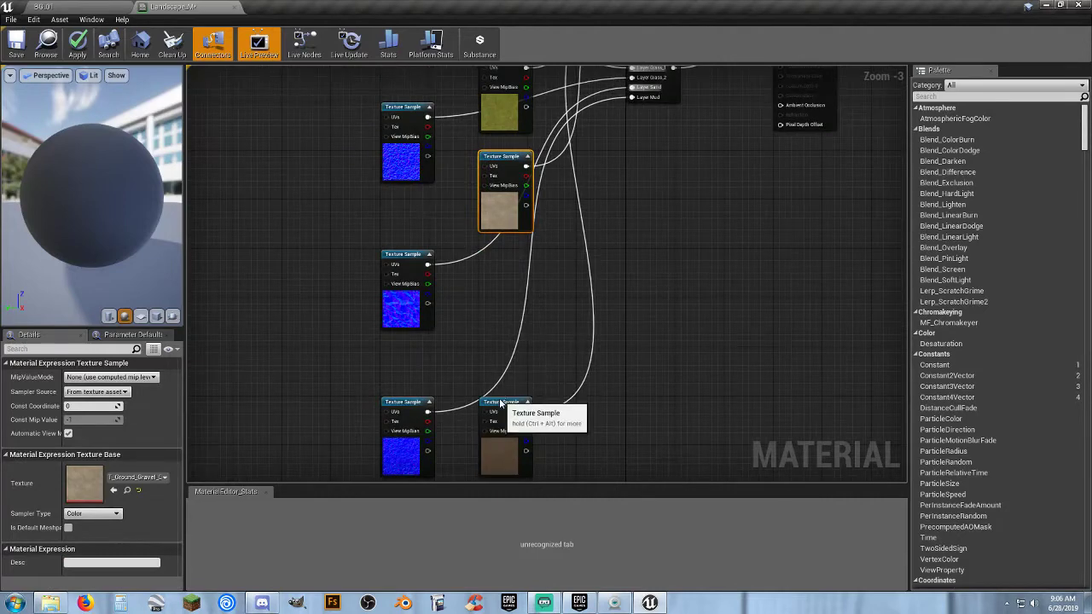
drag(511, 401, 499, 254)
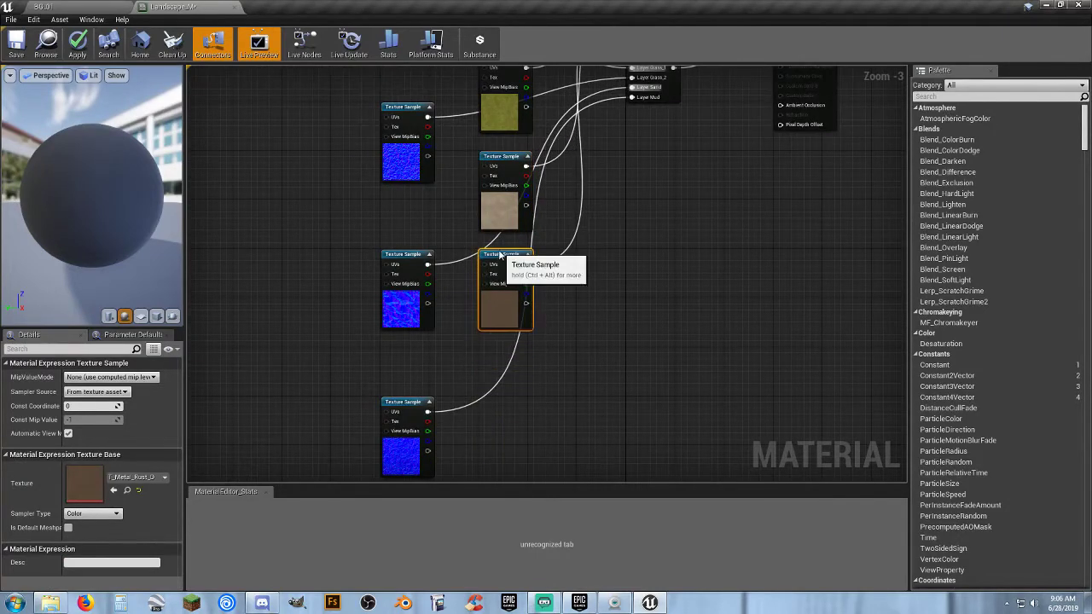
click(634, 207)
Shift the second Layer Blend closer to the Landscape_M node and stack the four normal texture nodes between it and the color textures.
right_drag(634, 208, 601, 361)
drag(625, 222, 669, 216)
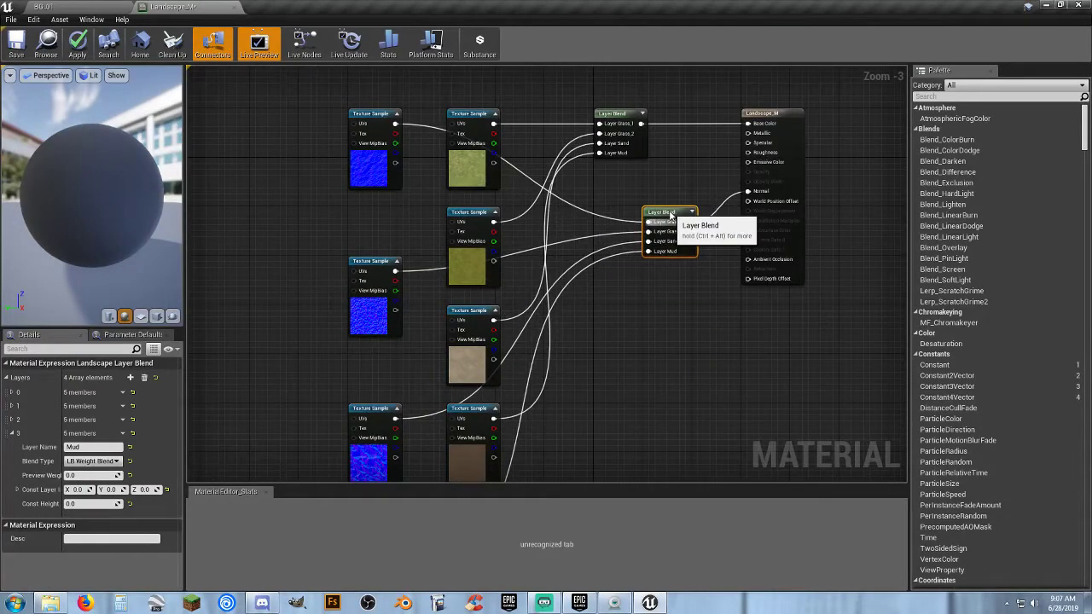
right_drag(581, 366, 604, 411)
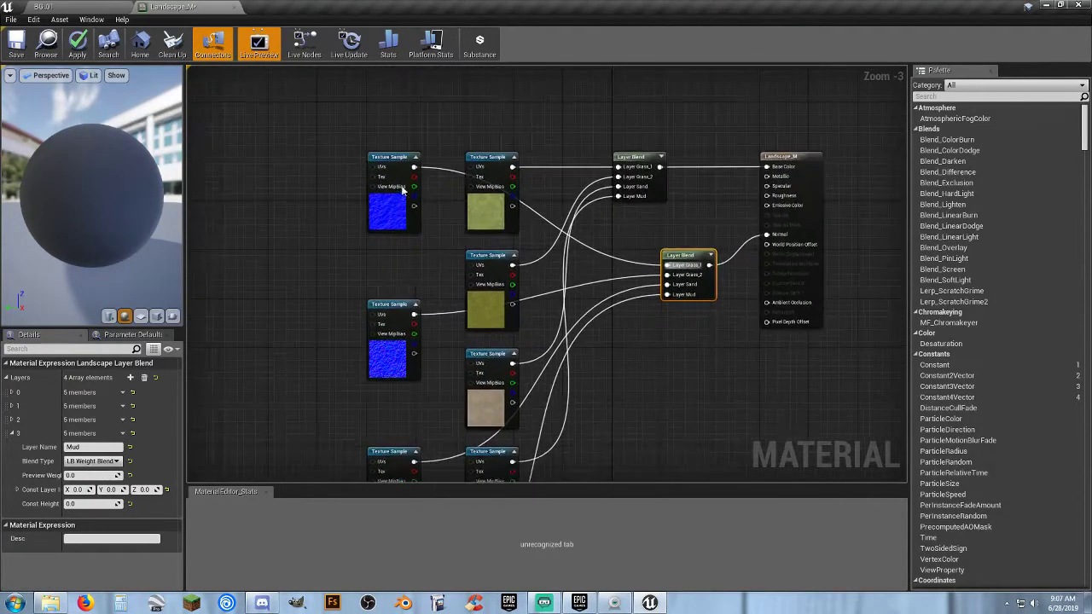
drag(387, 160, 588, 260)
right_drag(618, 369, 614, 275)
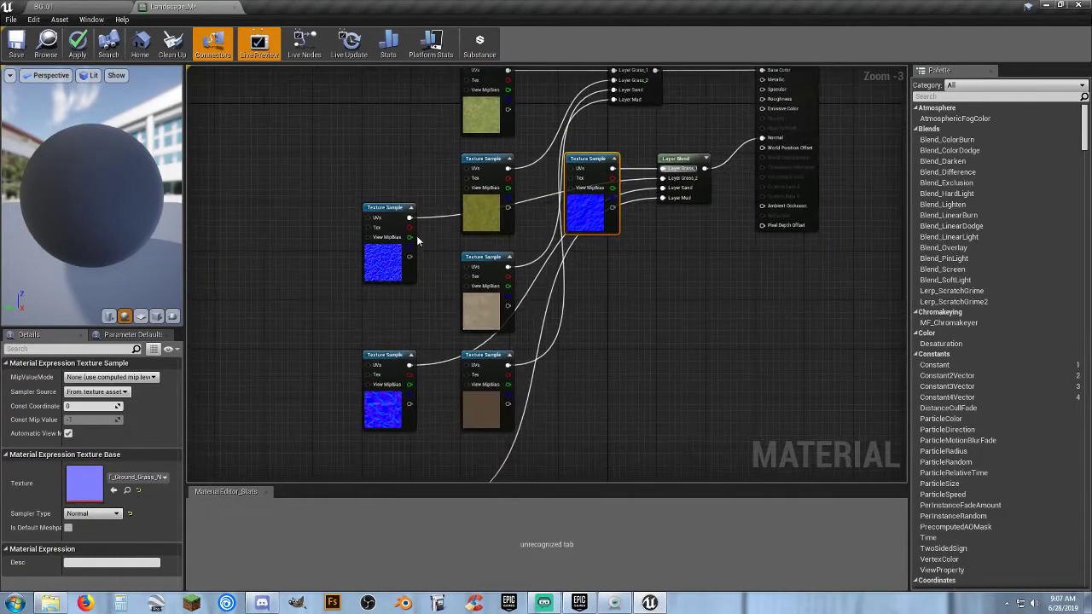
drag(382, 208, 584, 260)
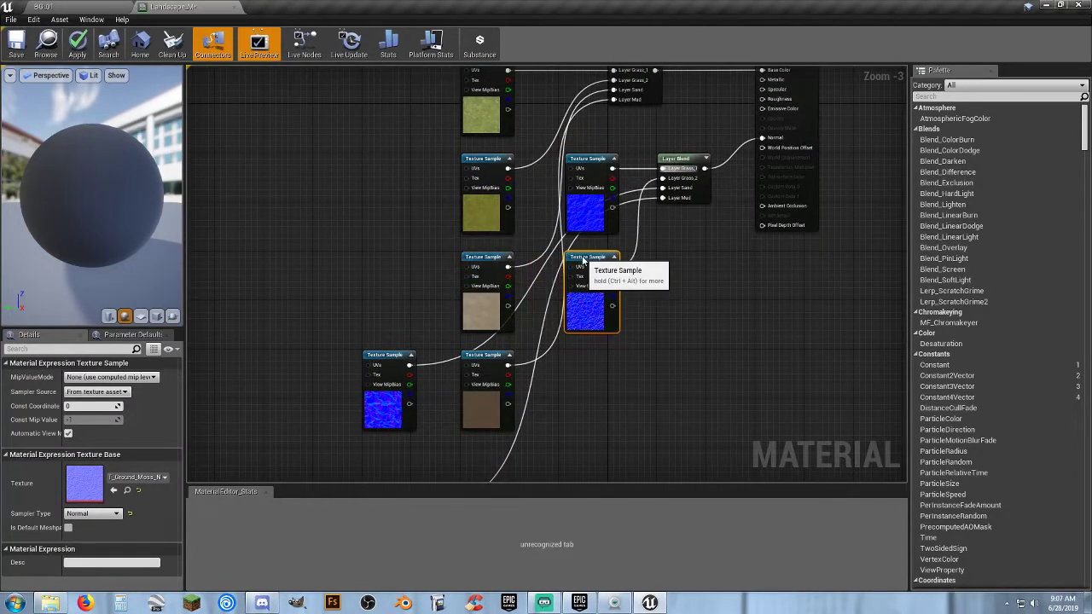
right_drag(570, 358, 561, 281)
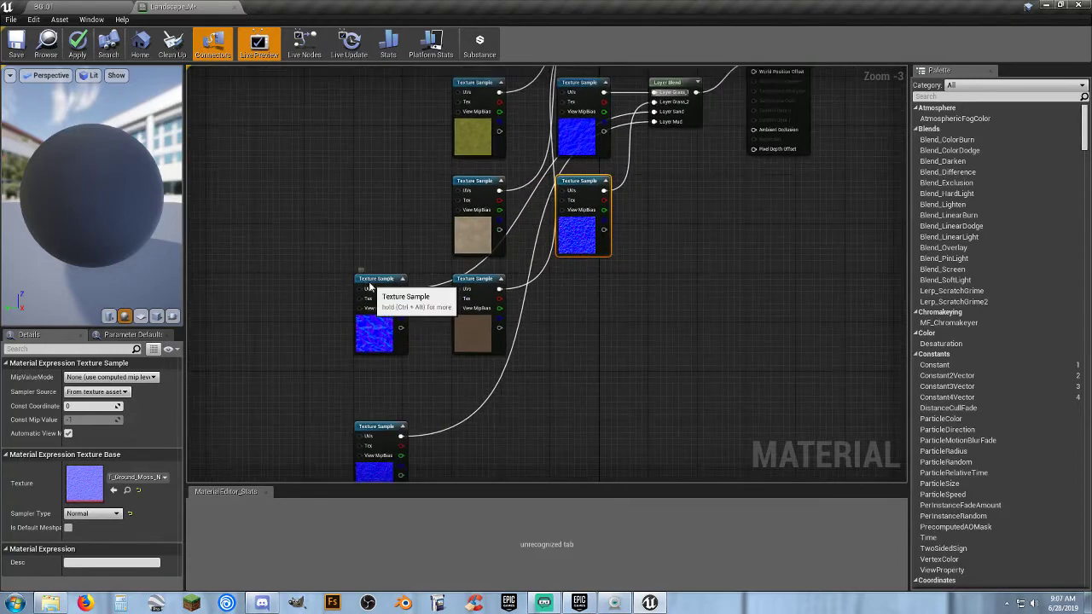
drag(373, 286, 575, 287)
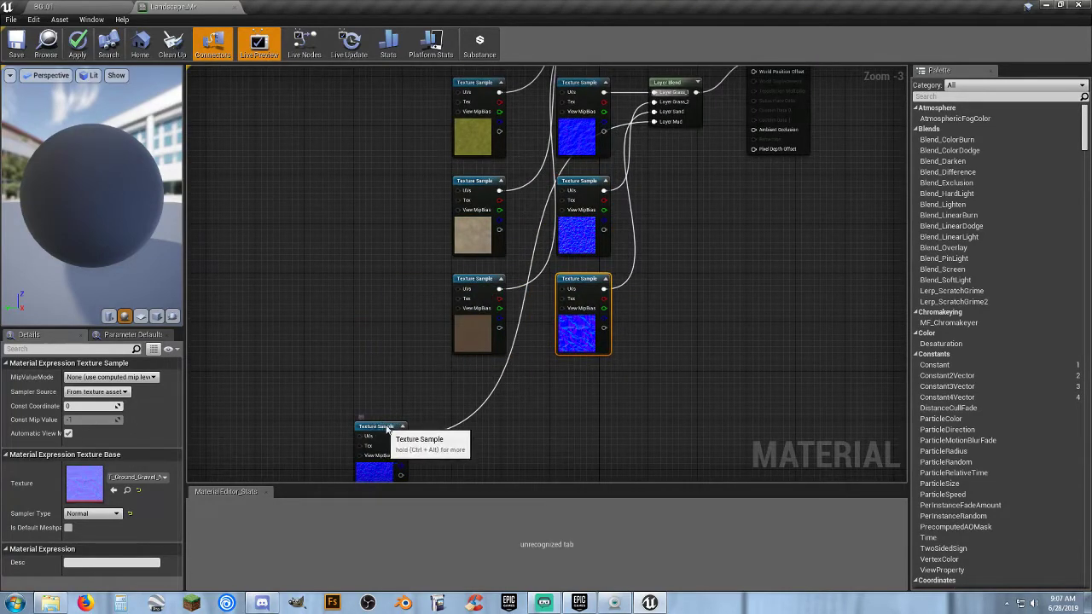
drag(386, 423, 588, 373)
Save the Landscape_M material and close its editor.
click(715, 272)
right_drag(715, 271, 673, 385)
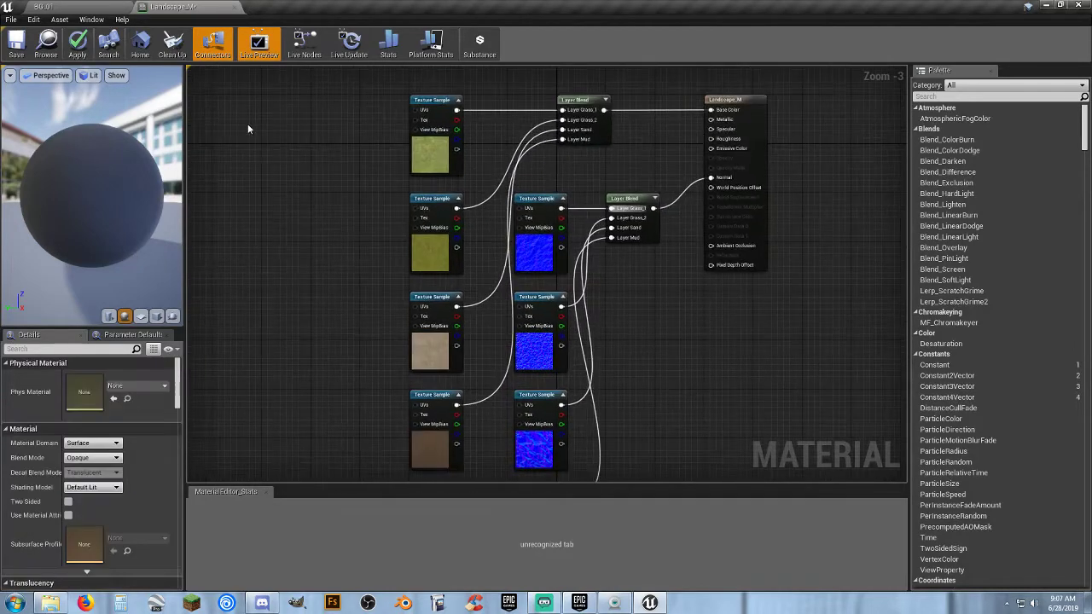
click(16, 43)
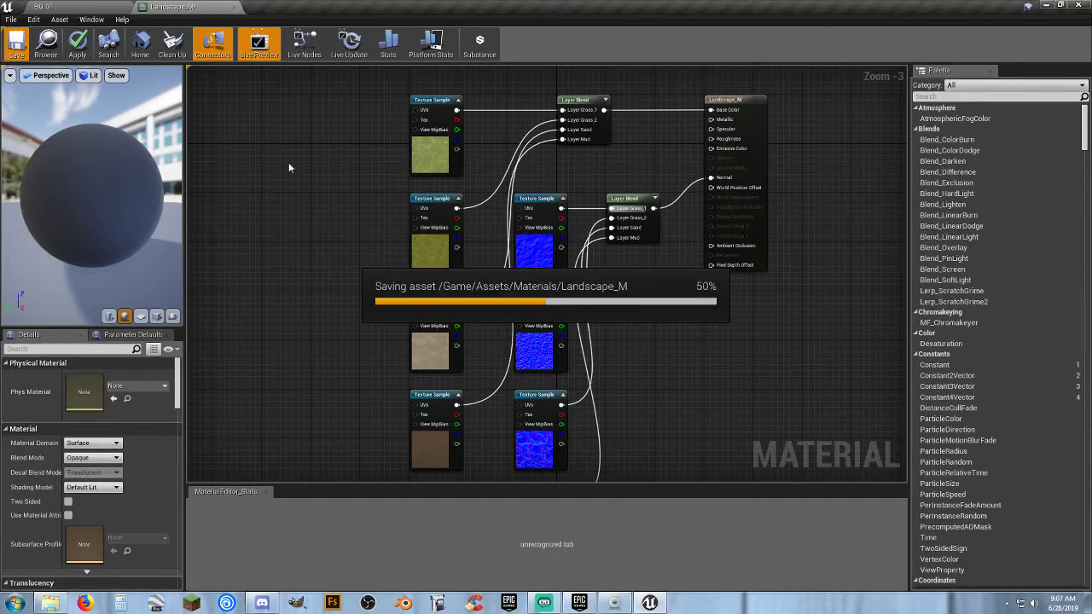
click(239, 7)
Assign Landscape_M from the Assets/Materials folder as the Landscape actor's landscape material.
mouse_move(464, 300)
right_down()
mouse_move(452, 294)
mouse_move(465, 300)
right_up()
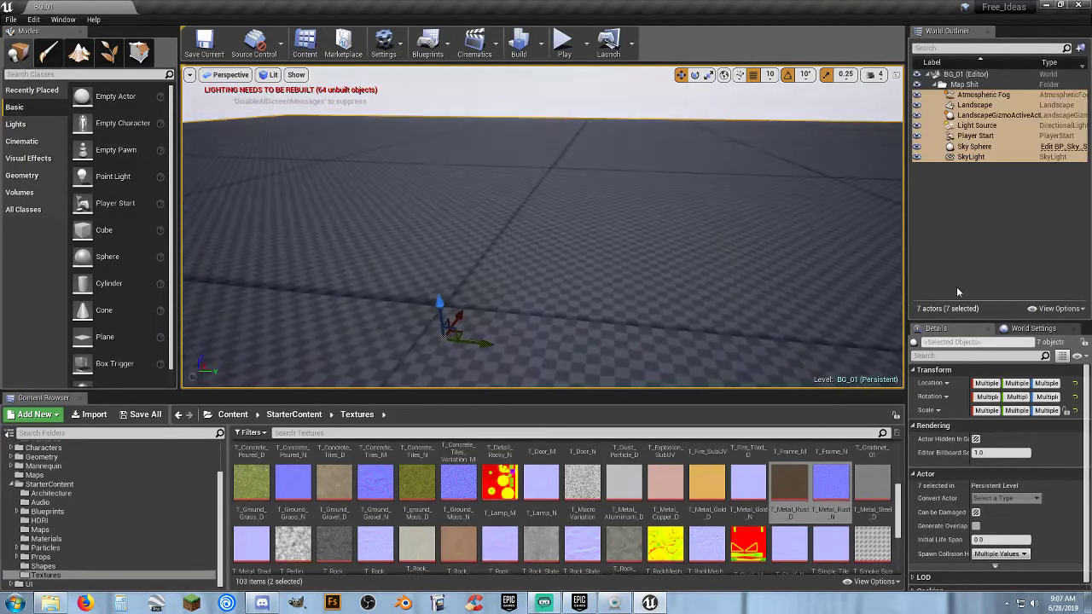
click(981, 260)
click(974, 104)
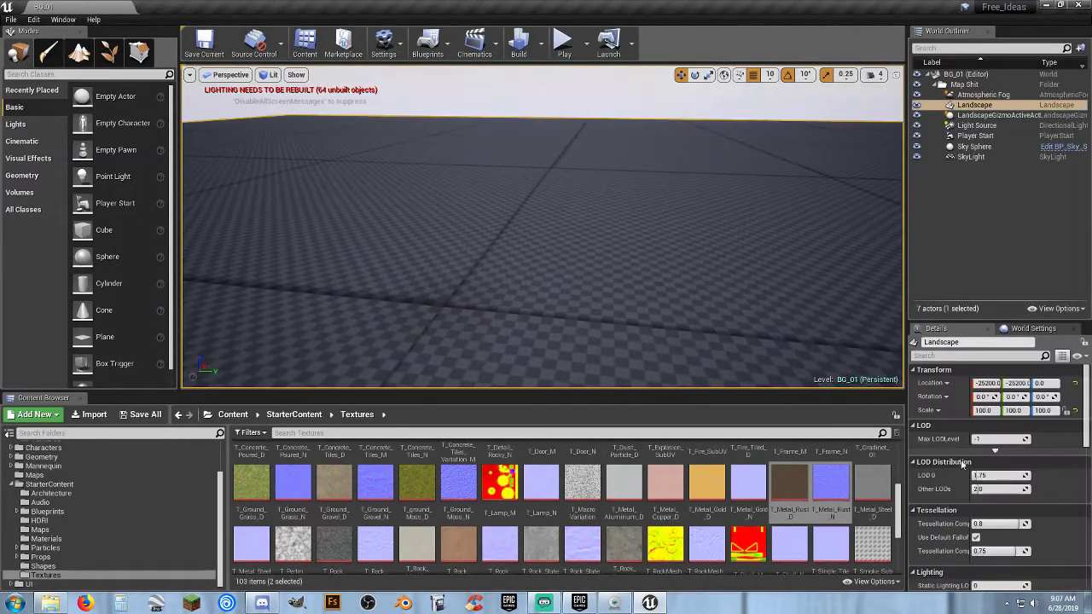
scroll(960, 477, down, 10)
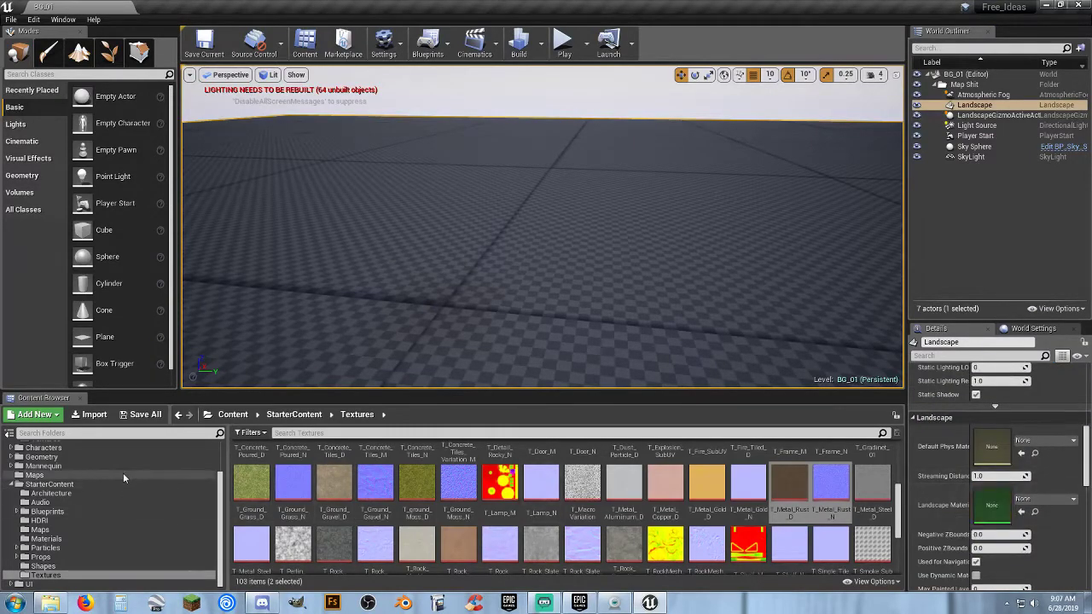
scroll(123, 472, up, 3)
click(58, 467)
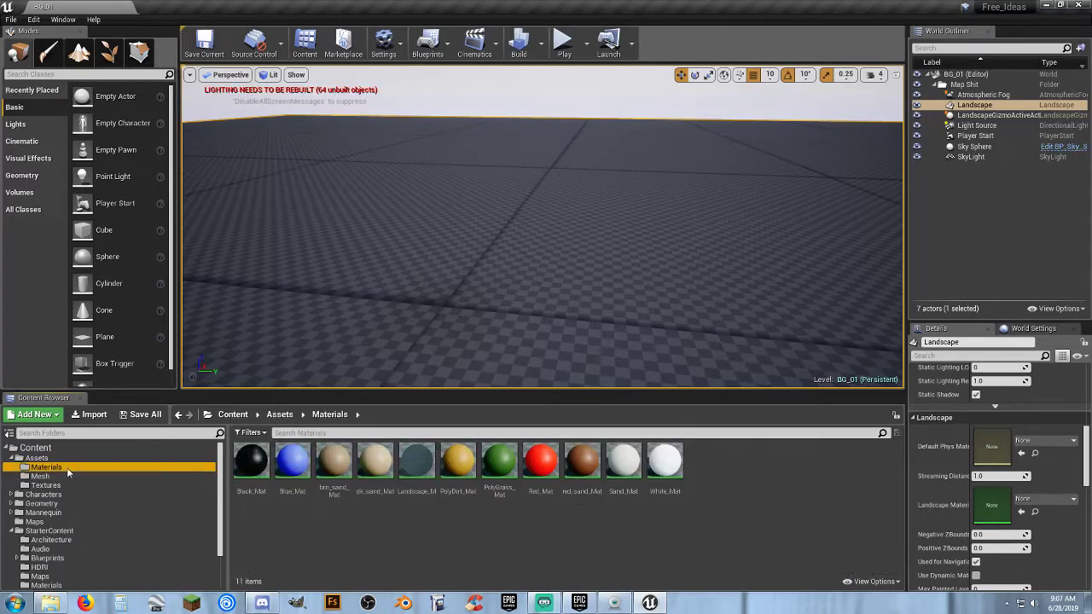
click(416, 465)
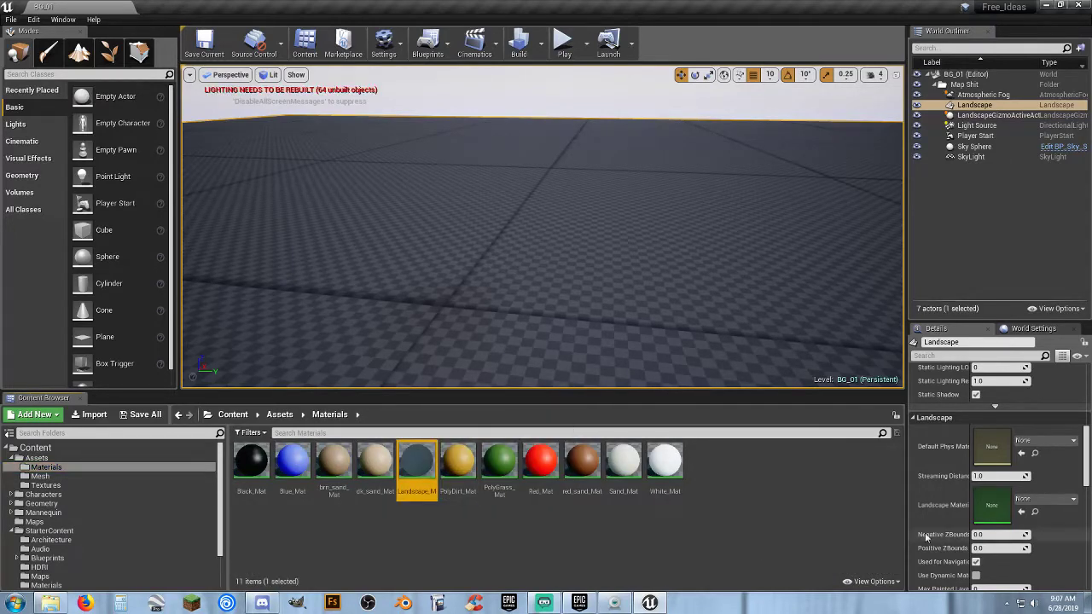
click(1021, 511)
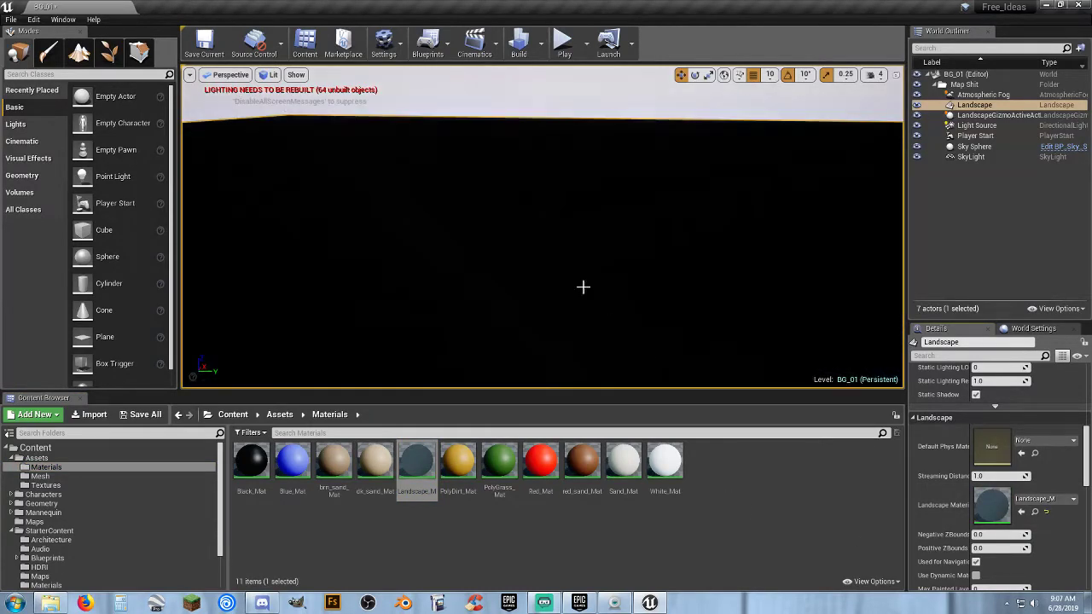
Switch the landscape tools to Paint and create a weight-blended layer info for the Grass_1 layer in Assets/Materials.
mouse_move(572, 286)
right_down()
mouse_move(563, 322)
mouse_move(512, 269)
mouse_move(554, 303)
mouse_move(576, 286)
right_up()
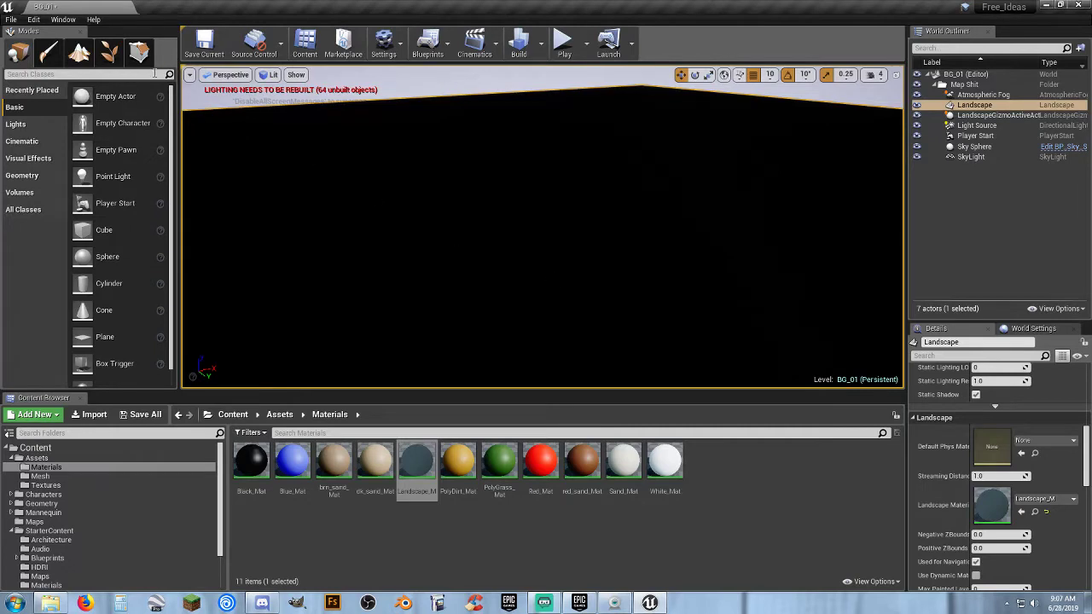
click(78, 53)
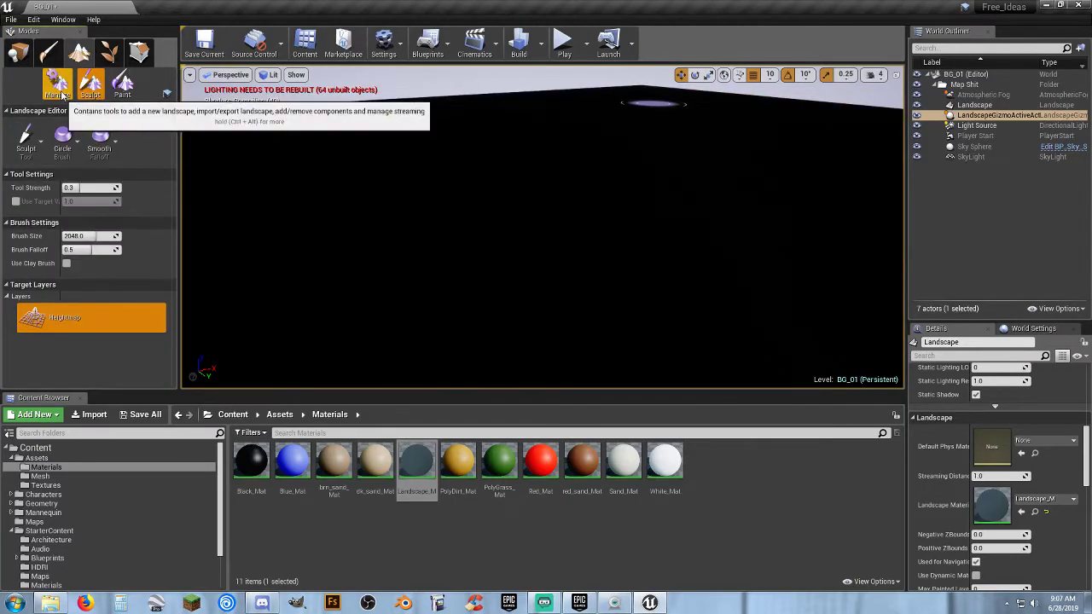
click(119, 92)
scroll(141, 160, down, 2)
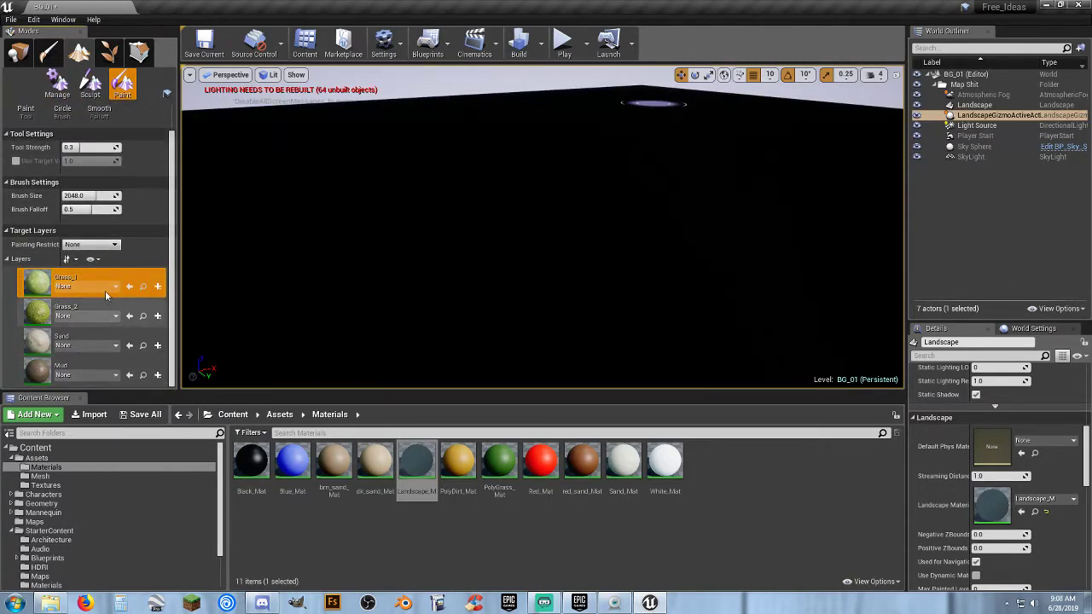
click(157, 286)
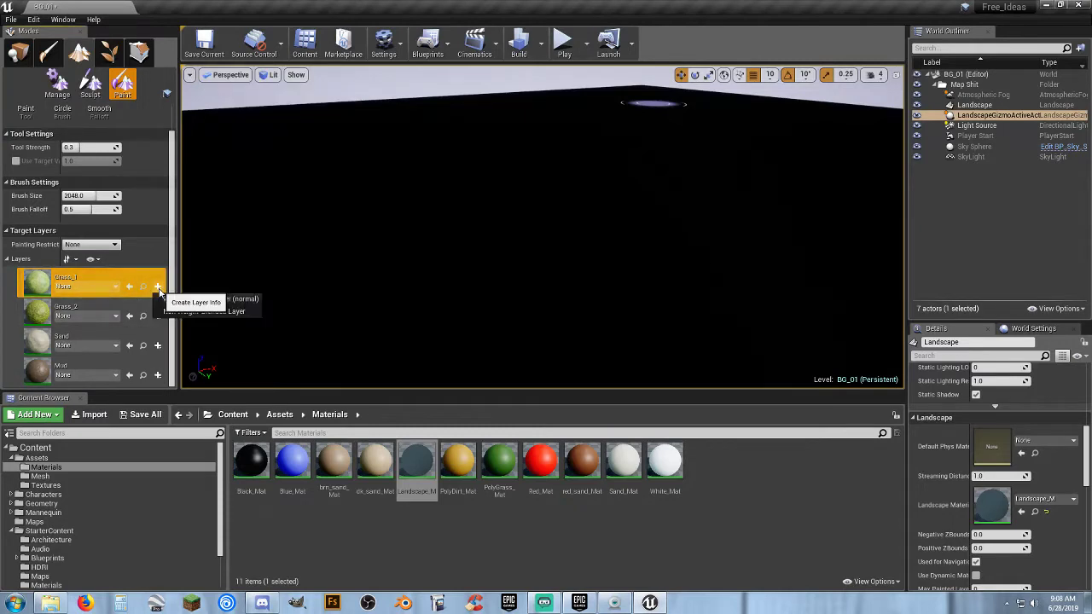
click(253, 300)
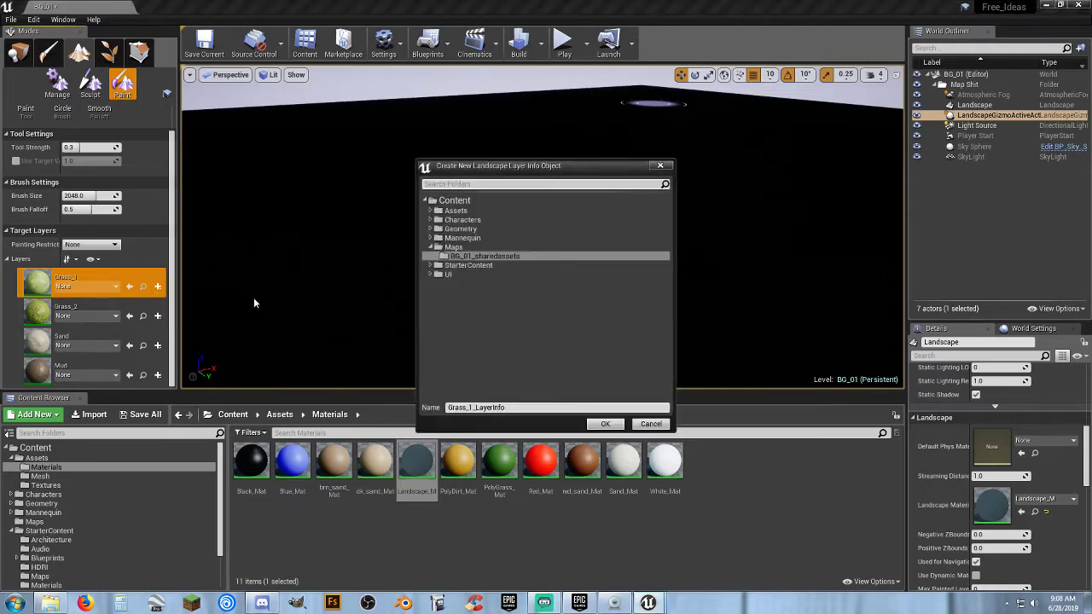
click(430, 211)
click(454, 220)
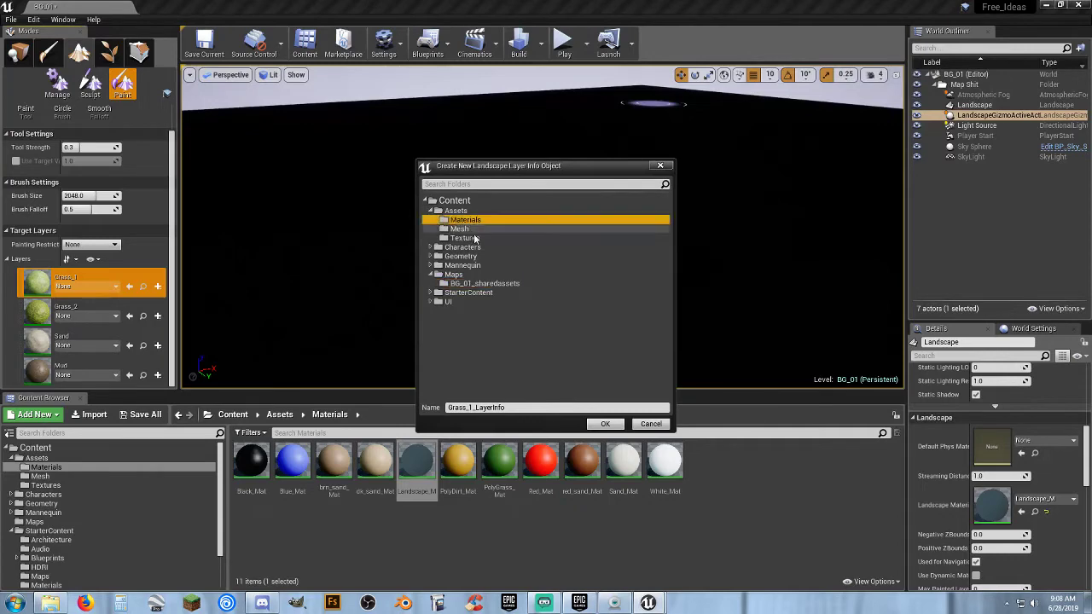
click(604, 424)
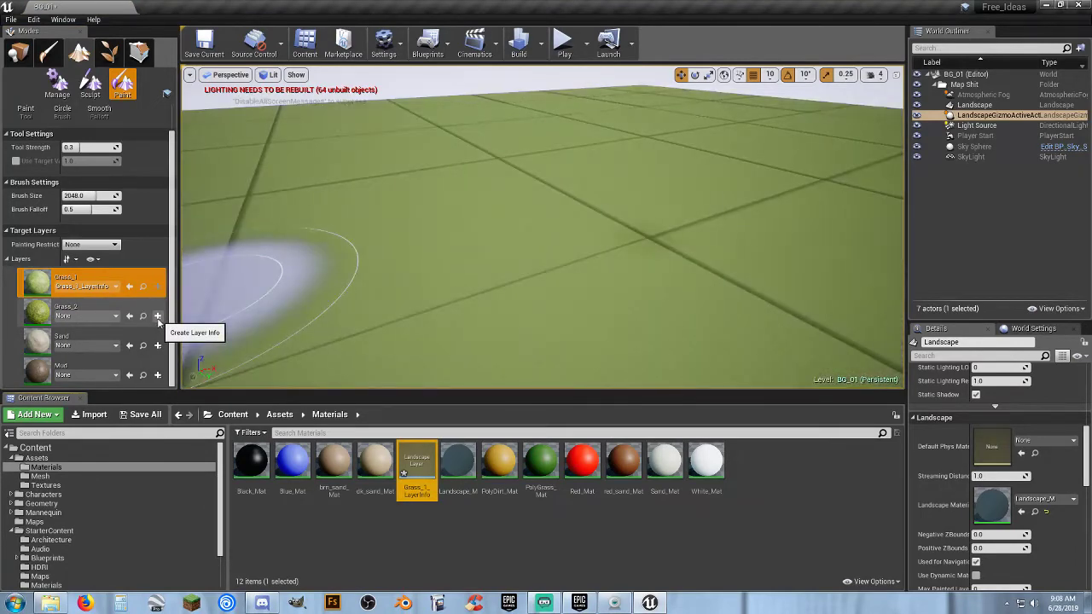
Create a weight-blended layer info for the Grass_2 layer in the Assets/Materials folder.
click(158, 316)
click(196, 326)
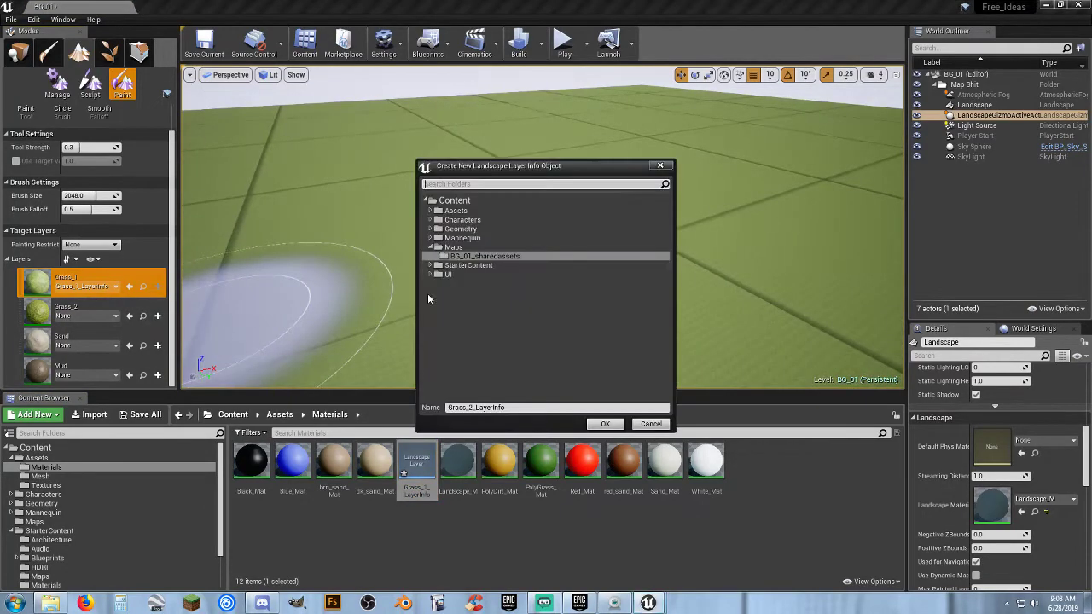
click(430, 211)
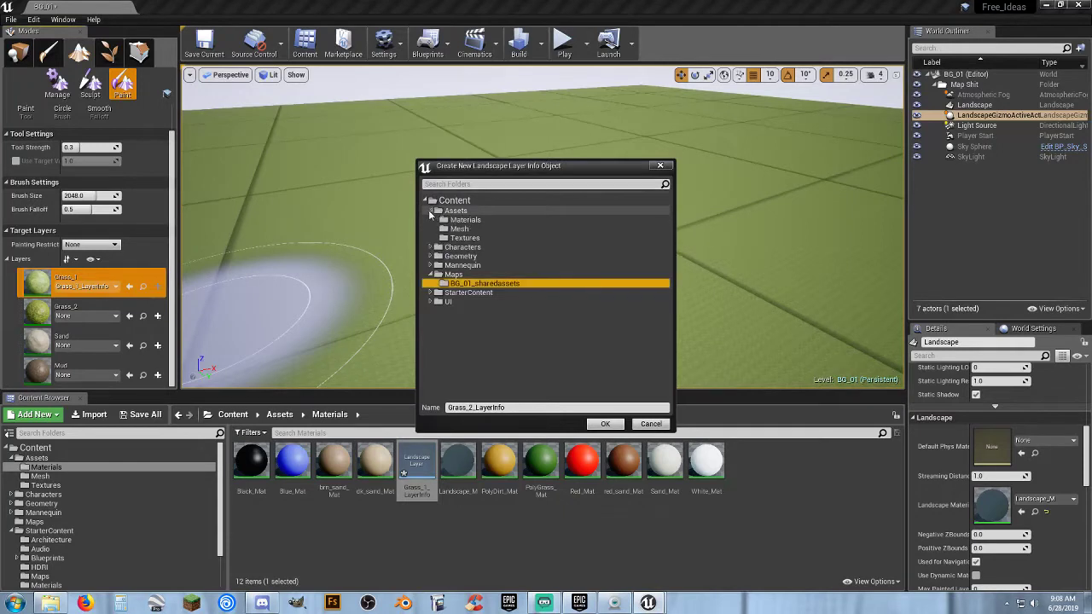
click(464, 220)
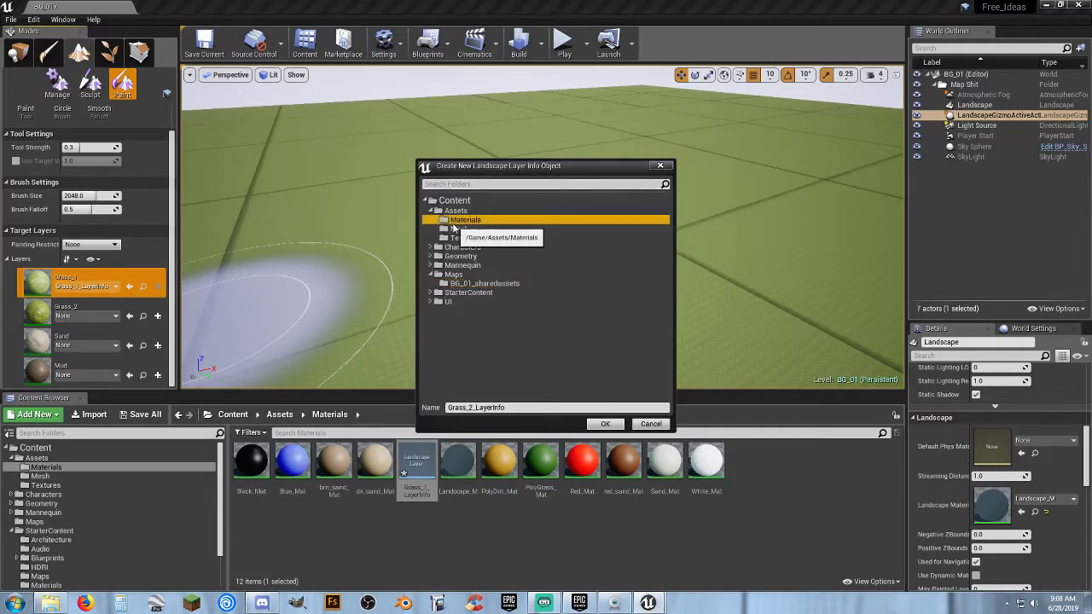
click(603, 423)
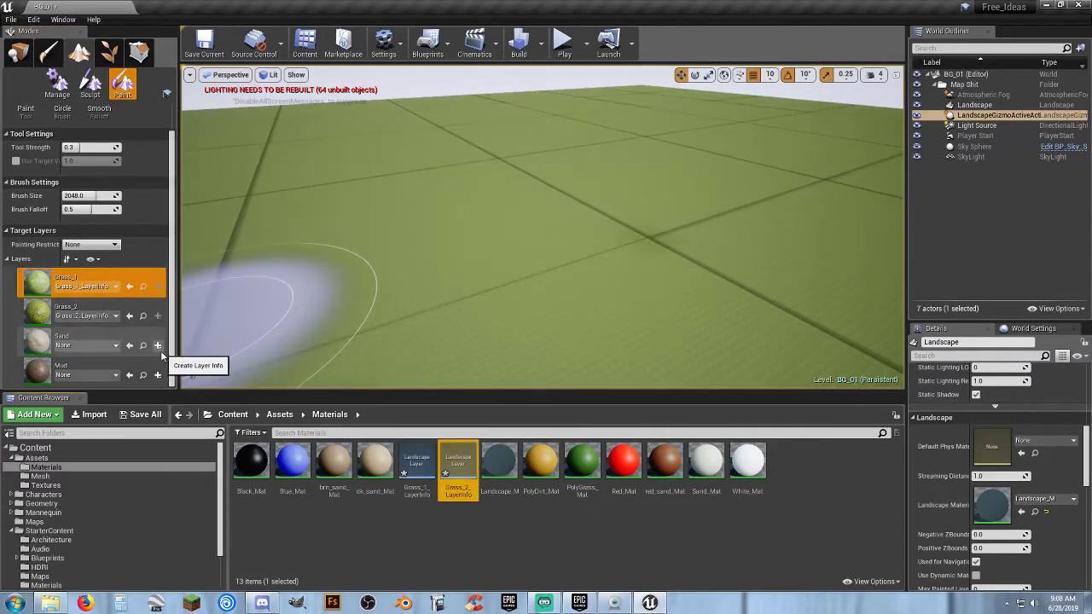
Create a weight-blended layer info for the Sand layer in the Assets/Materials folder.
click(159, 349)
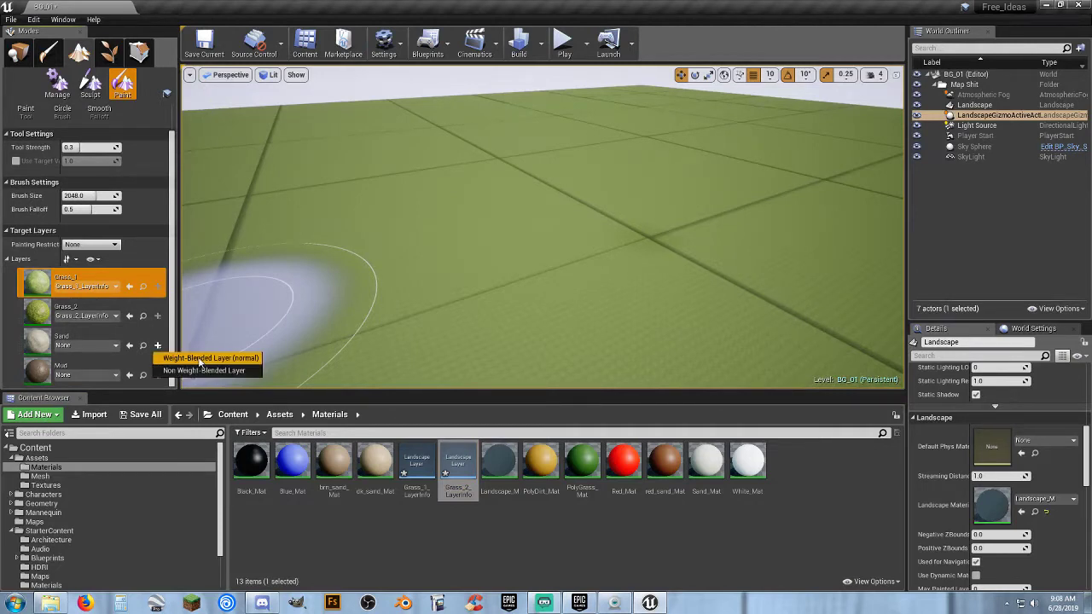
click(199, 359)
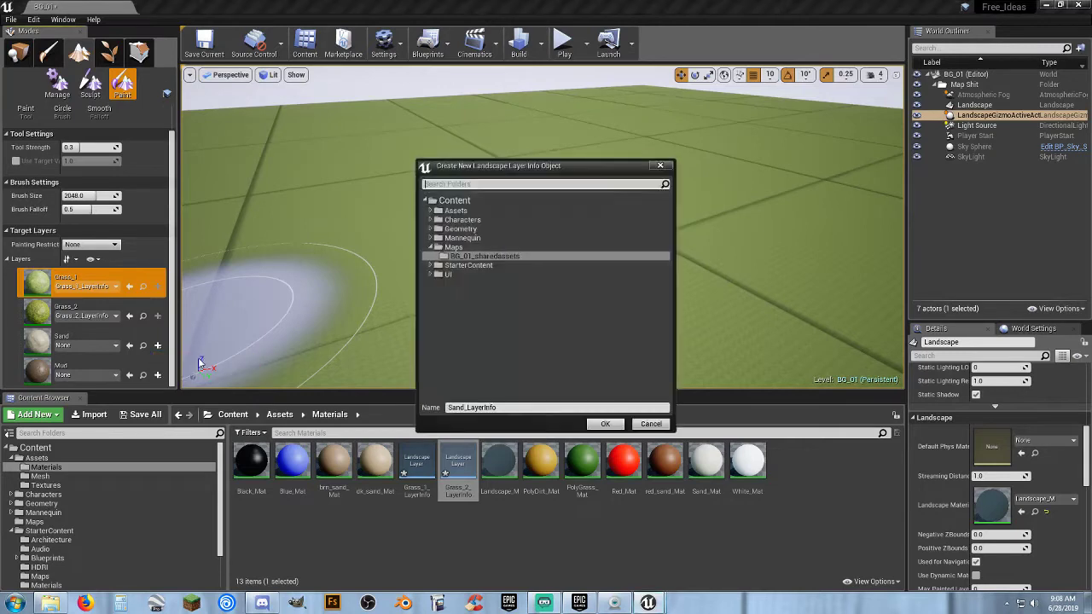
click(467, 257)
click(430, 211)
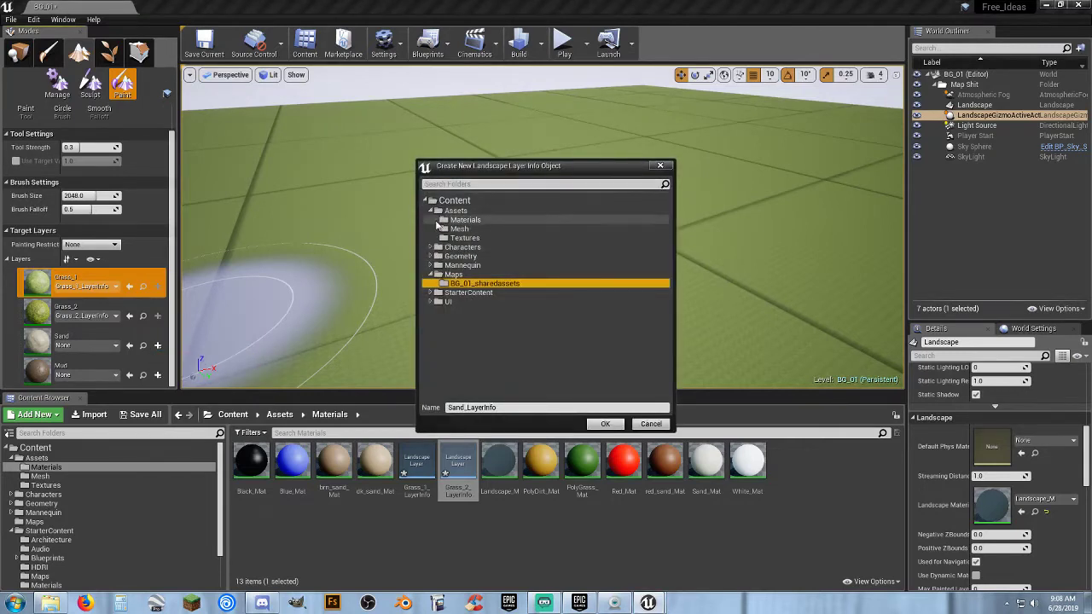
click(465, 220)
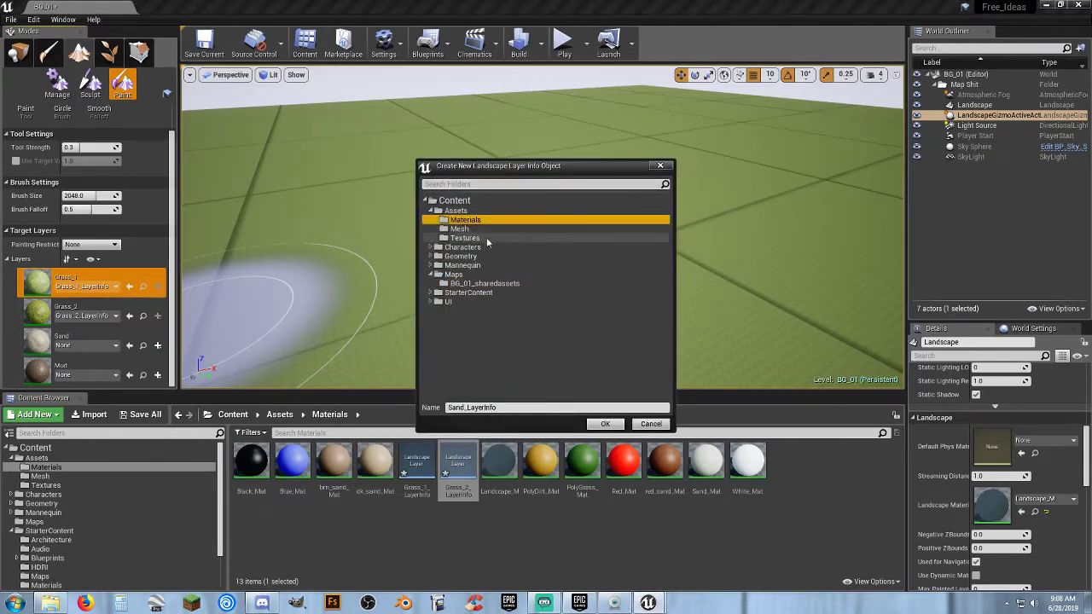
click(605, 425)
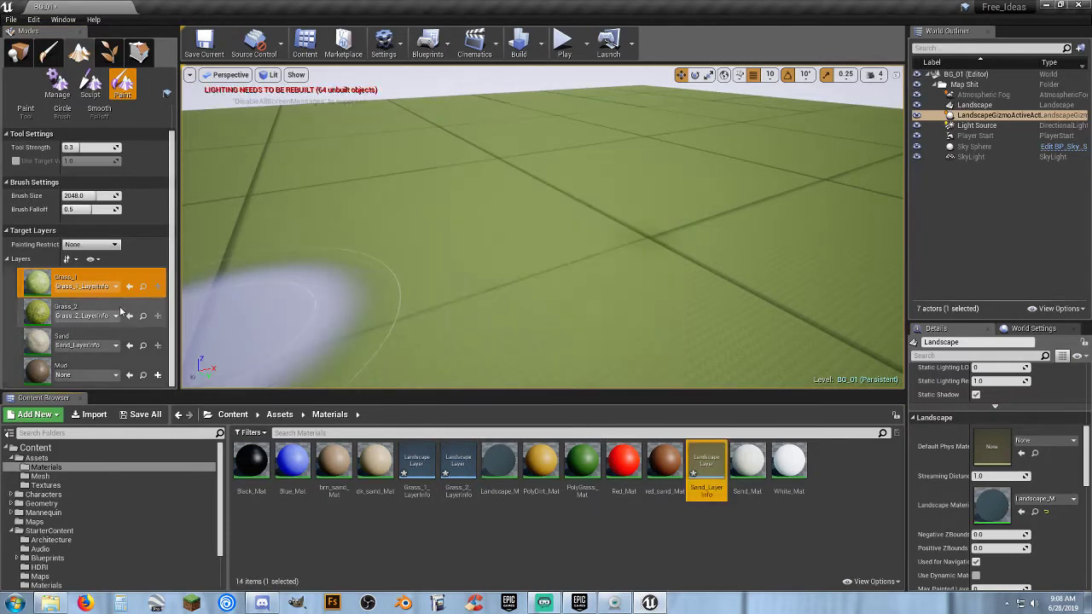
Create a weight-blended layer info for the Mud layer in Assets/Materials and save all modified content, including level BG_01.
click(157, 376)
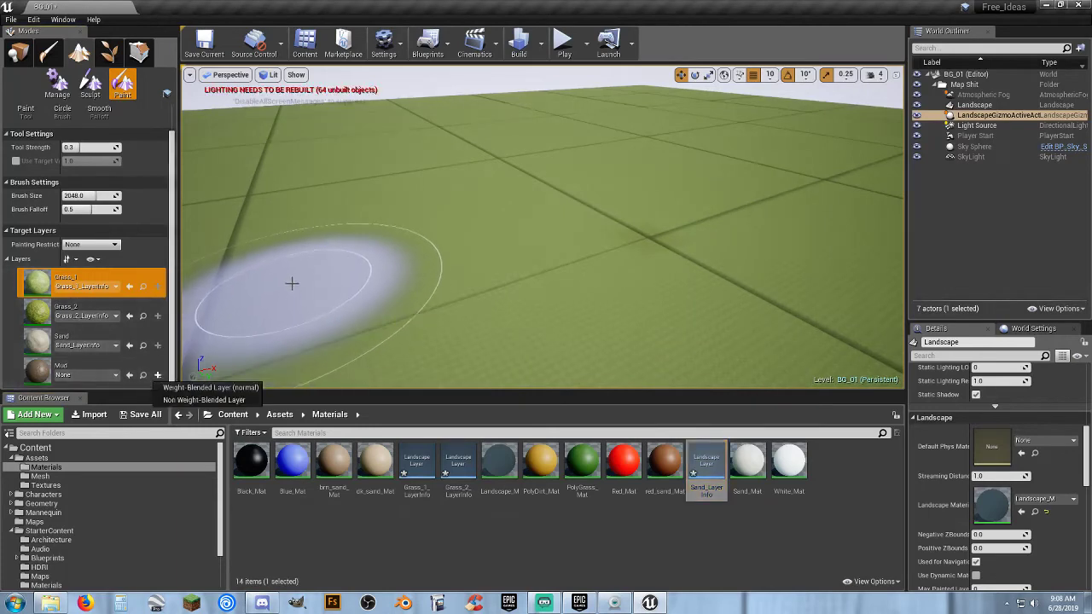
click(210, 387)
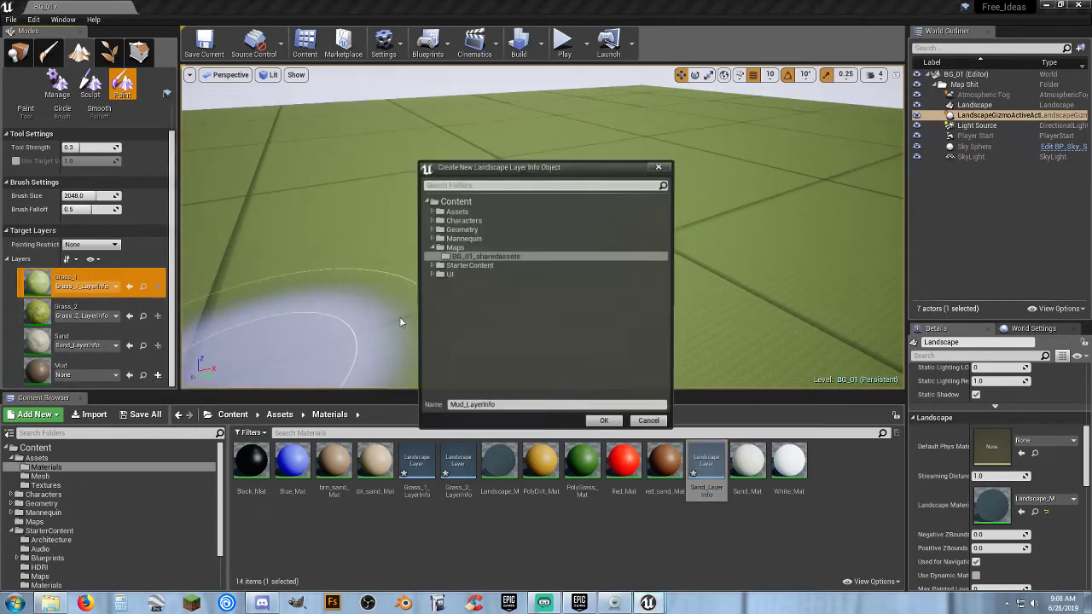
click(430, 211)
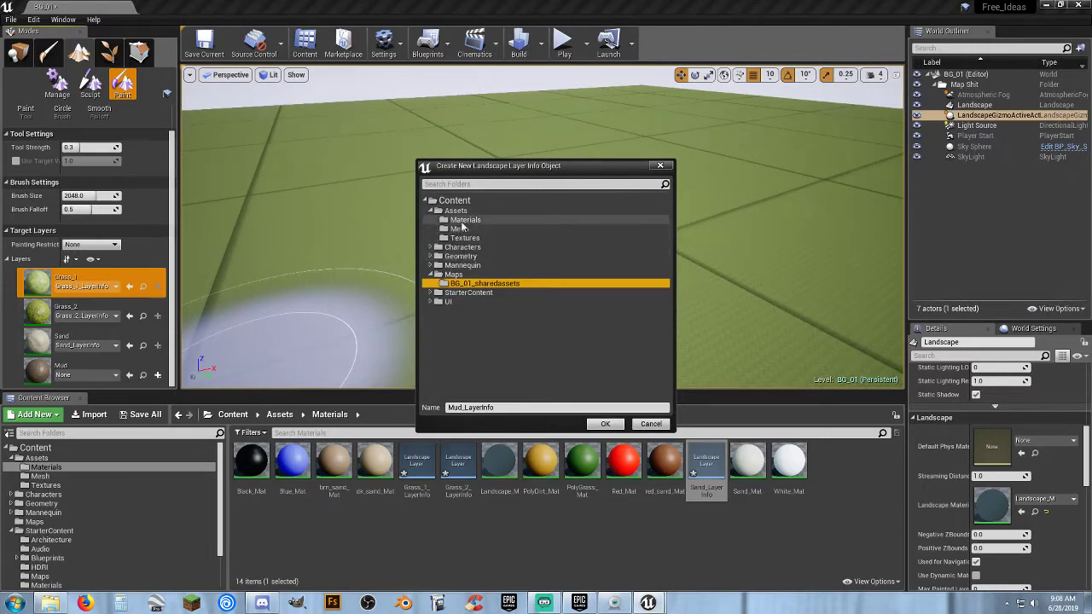
click(461, 220)
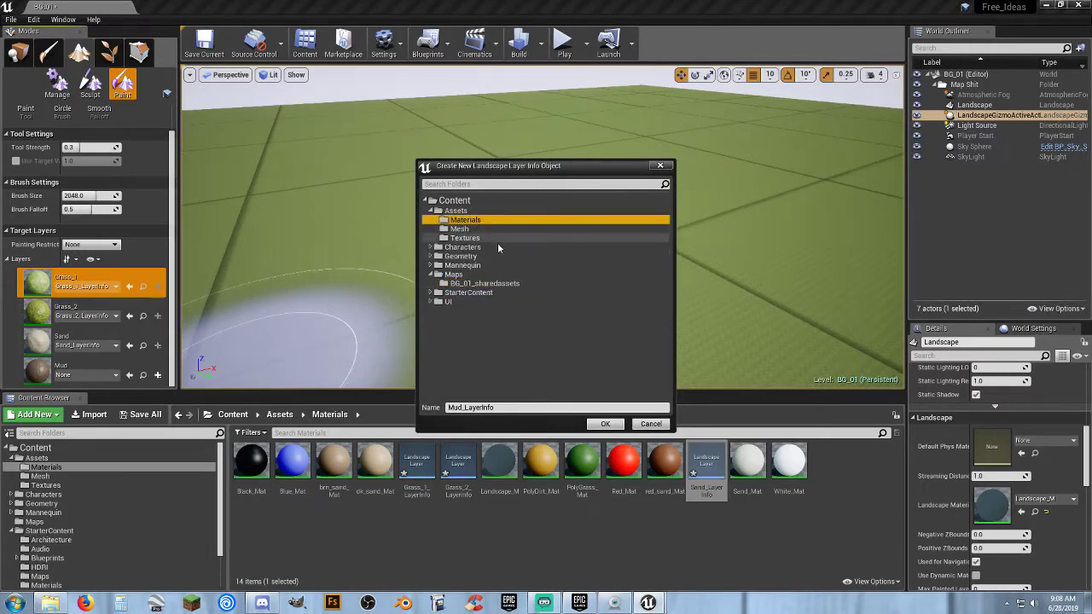
click(603, 424)
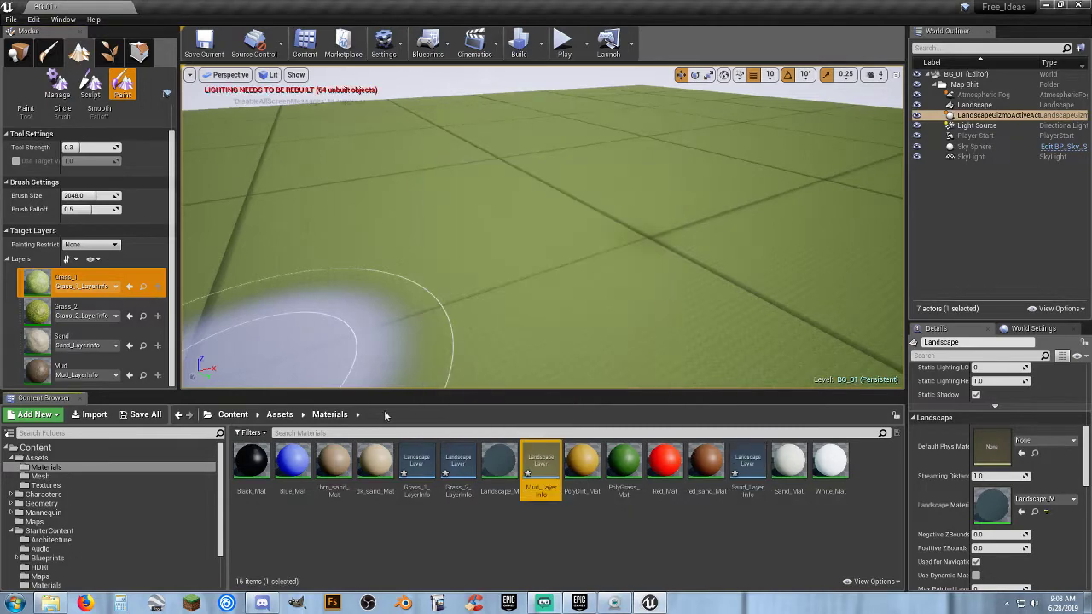
click(140, 415)
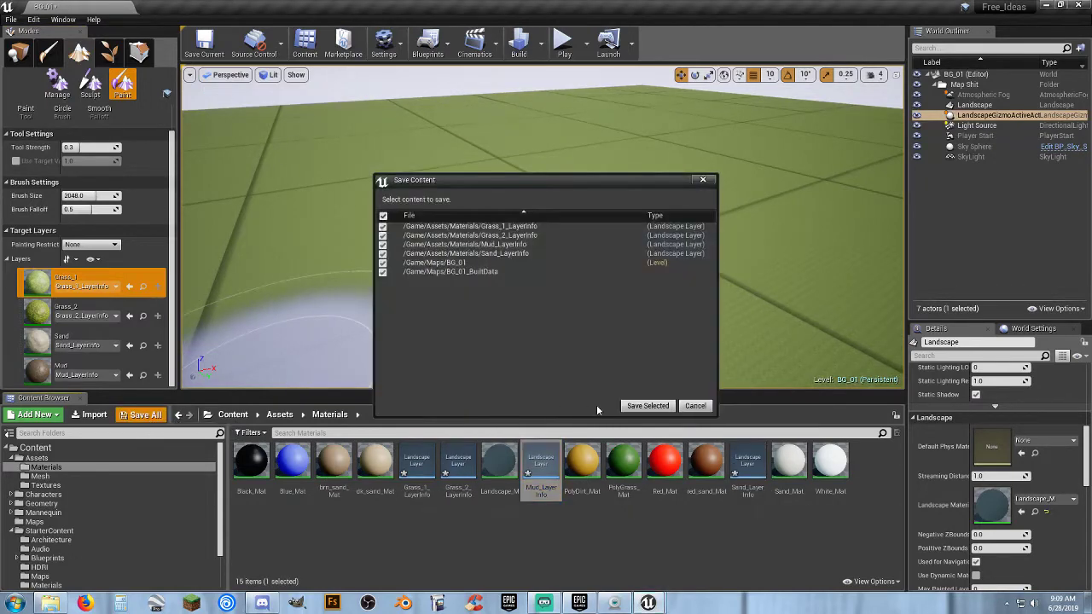
click(644, 401)
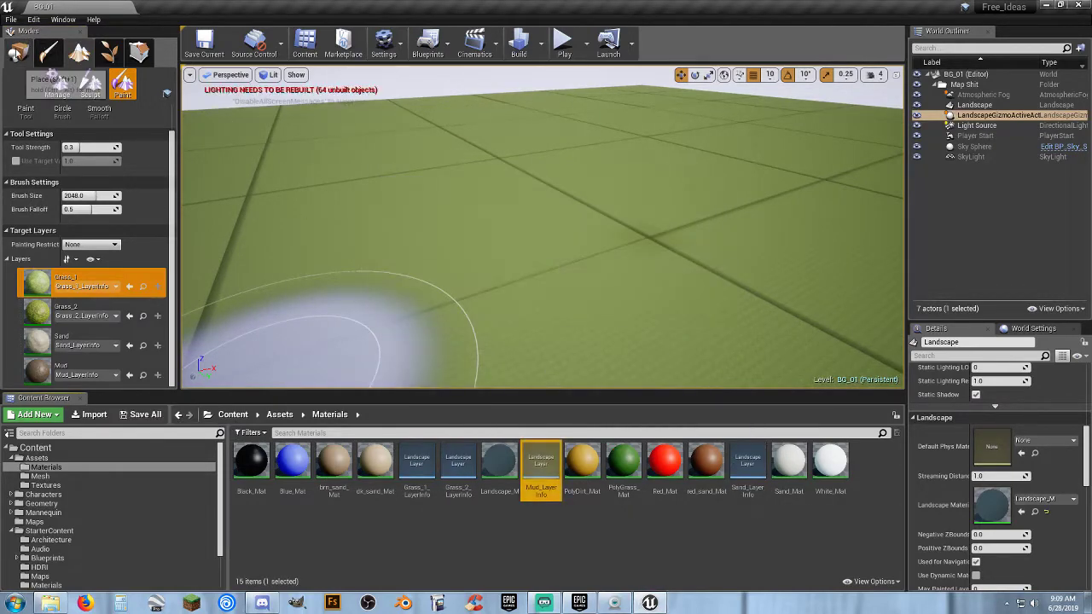
Return to Place mode, build only the level's lighting and close the resulting message log.
click(17, 52)
right_drag(443, 197, 499, 223)
click(540, 52)
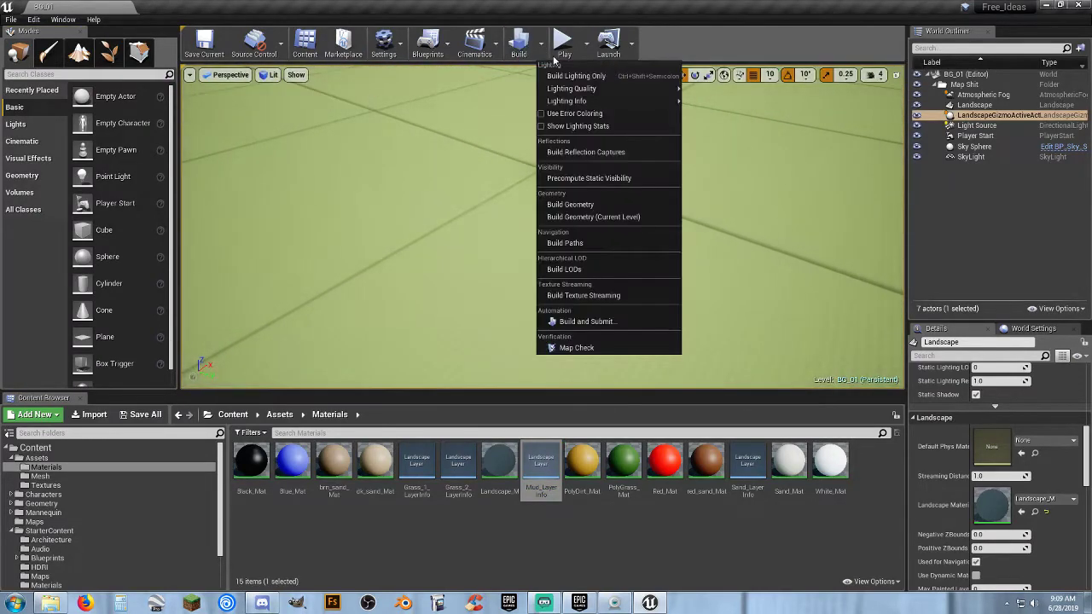
click(571, 76)
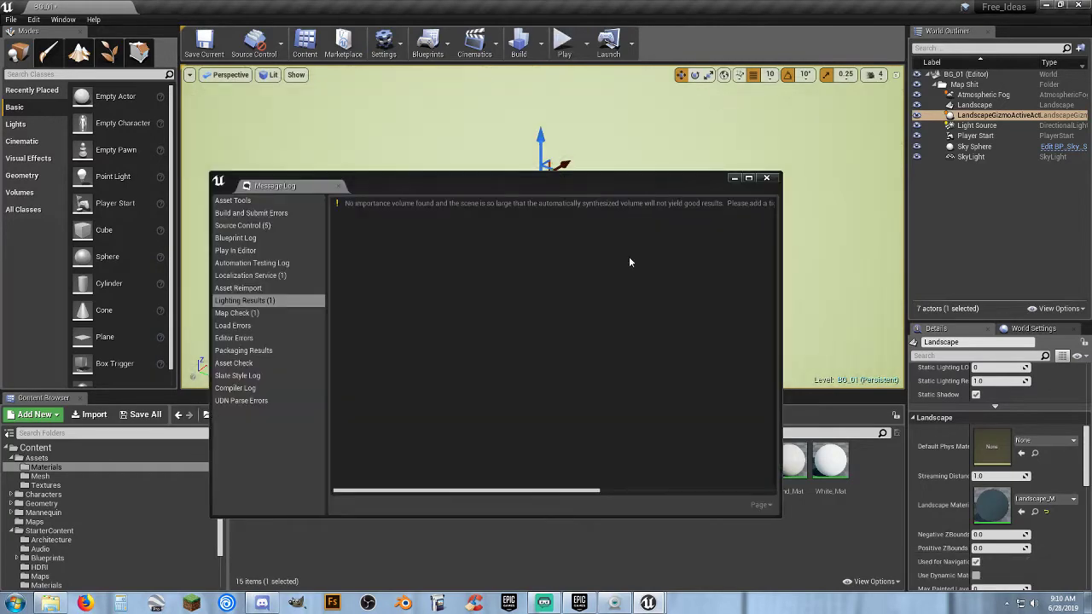
click(765, 180)
Set the level's GameMode Override to ThirdPersonGameMode in the world settings.
right_drag(670, 262, 550, 204)
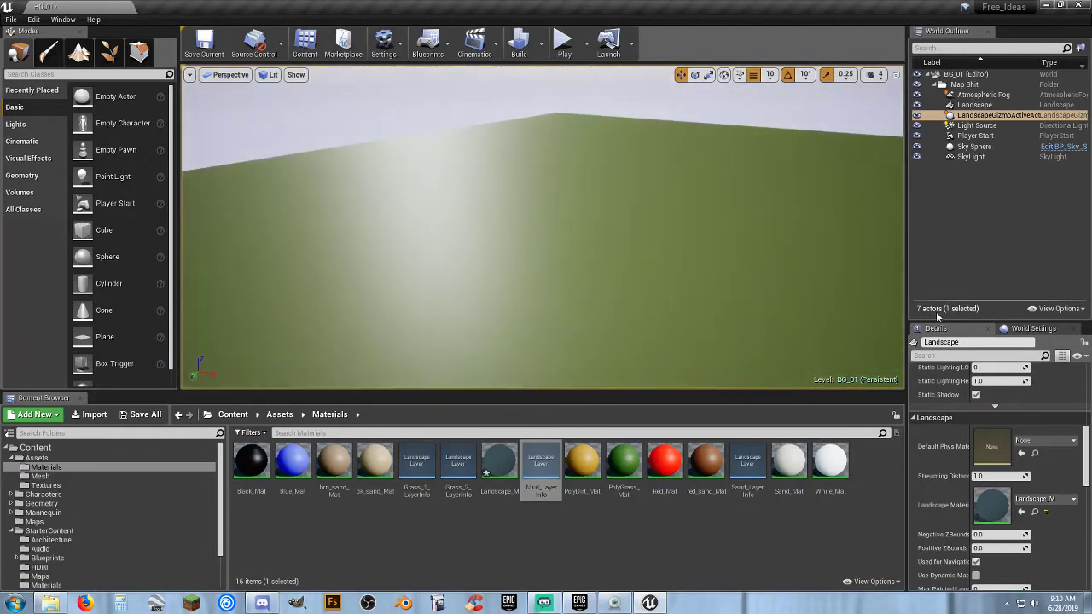
click(1032, 328)
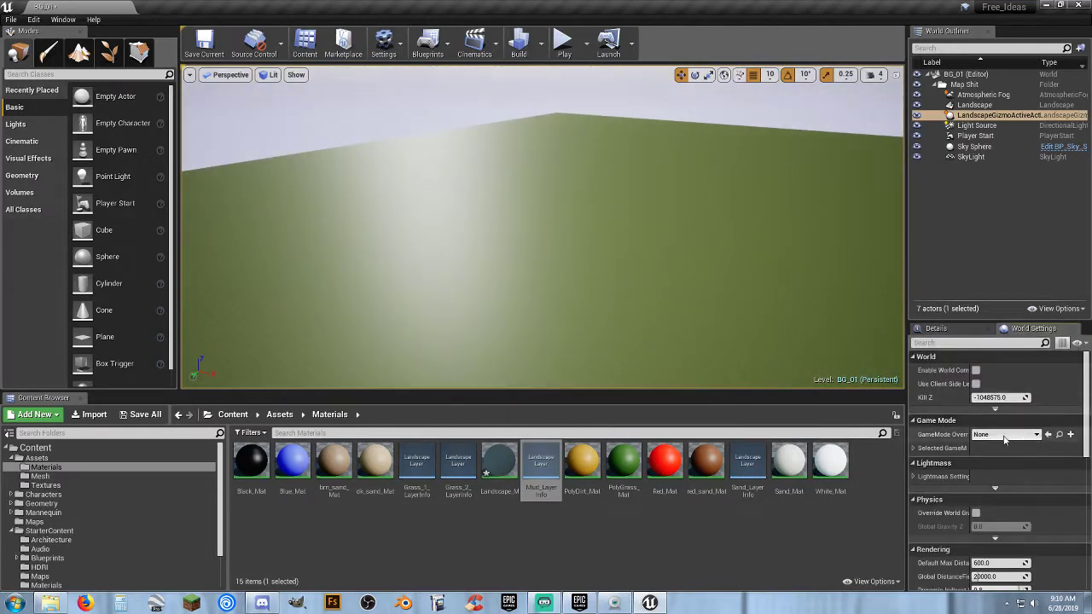
click(1005, 440)
click(960, 522)
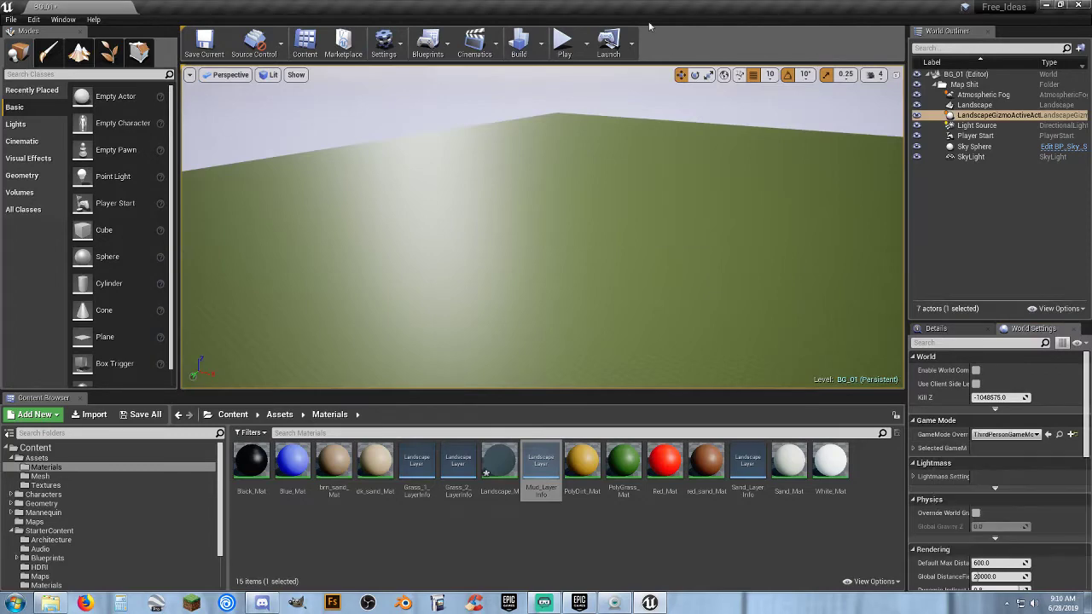
Play-test the level by moving and jumping the character on the grass landscape, and stop the play session.
click(562, 41)
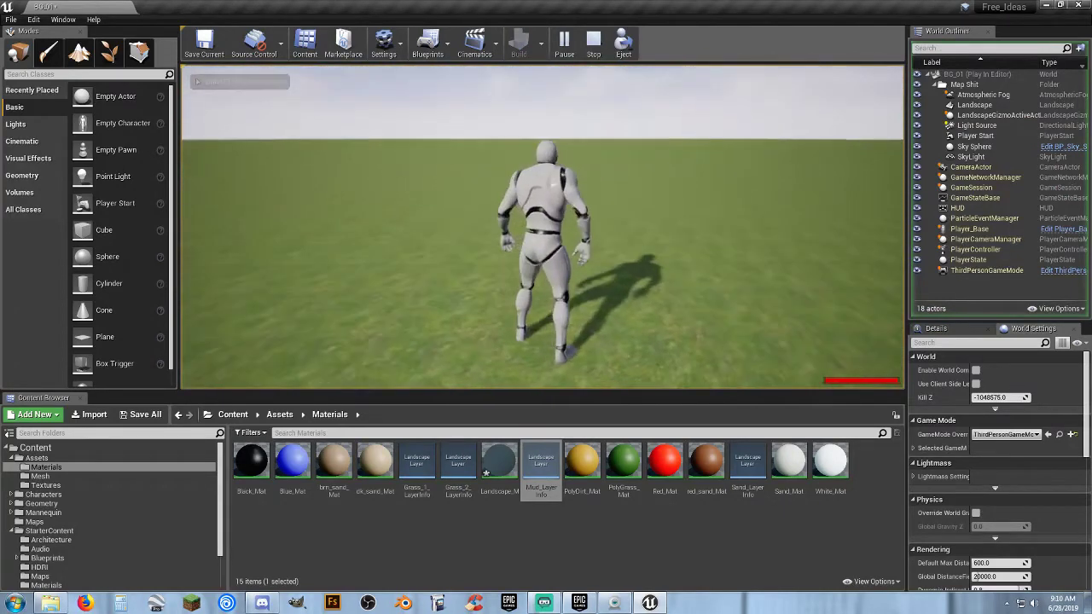
key(s)
key(space)
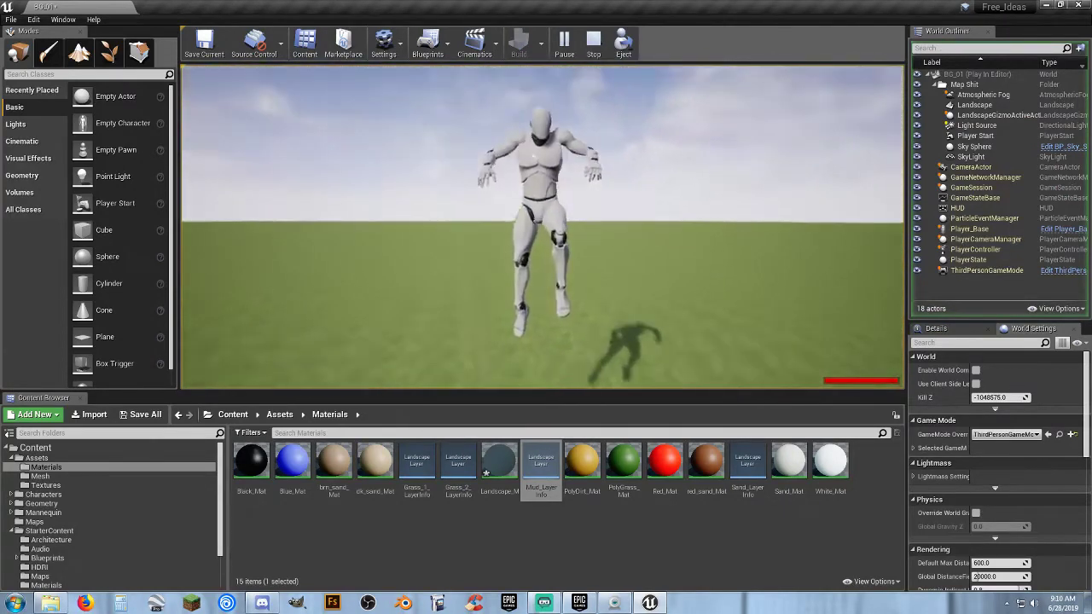
key(Escape)
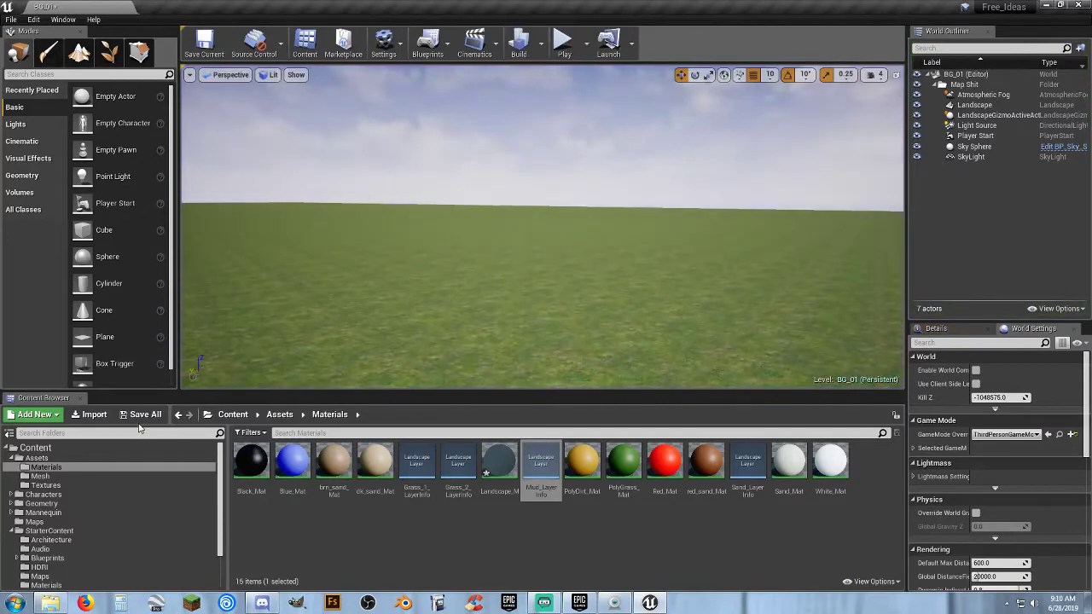
Save all modified content of the project.
click(142, 415)
click(647, 409)
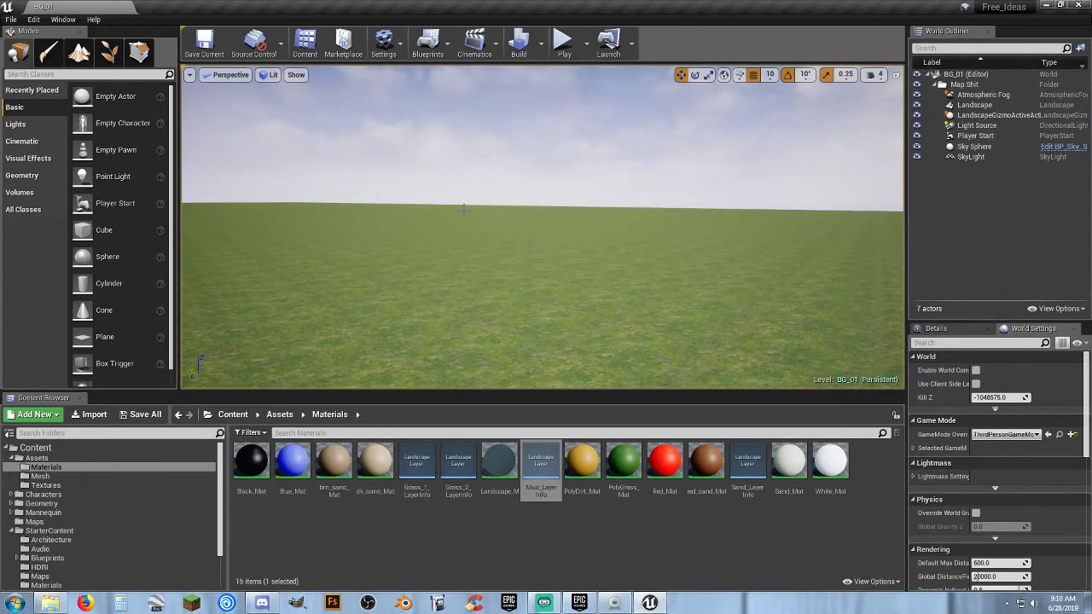
right_drag(521, 198, 310, 359)
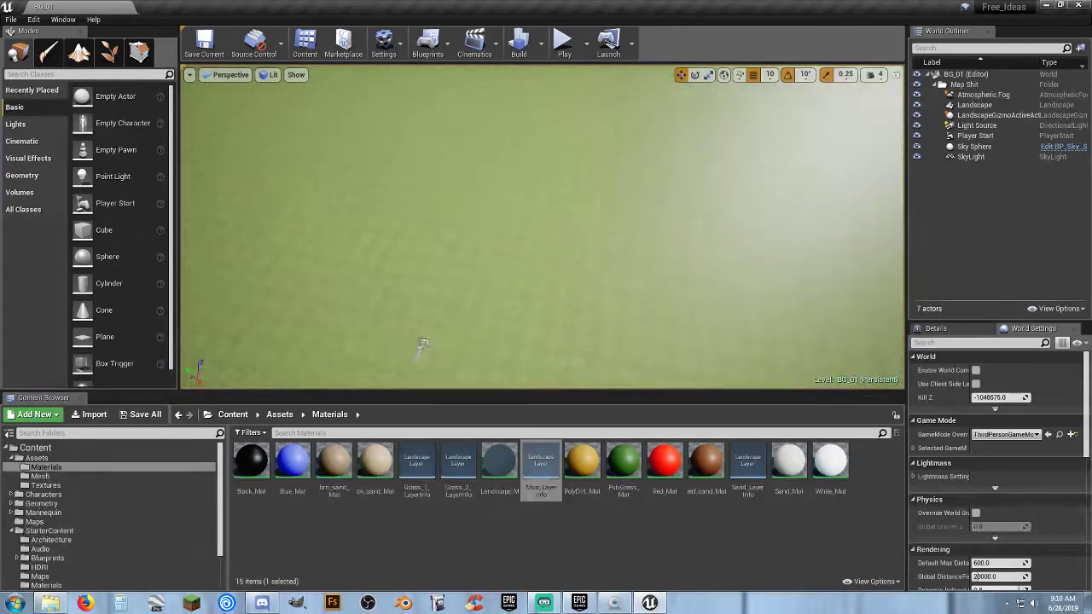
right_drag(585, 298, 793, 318)
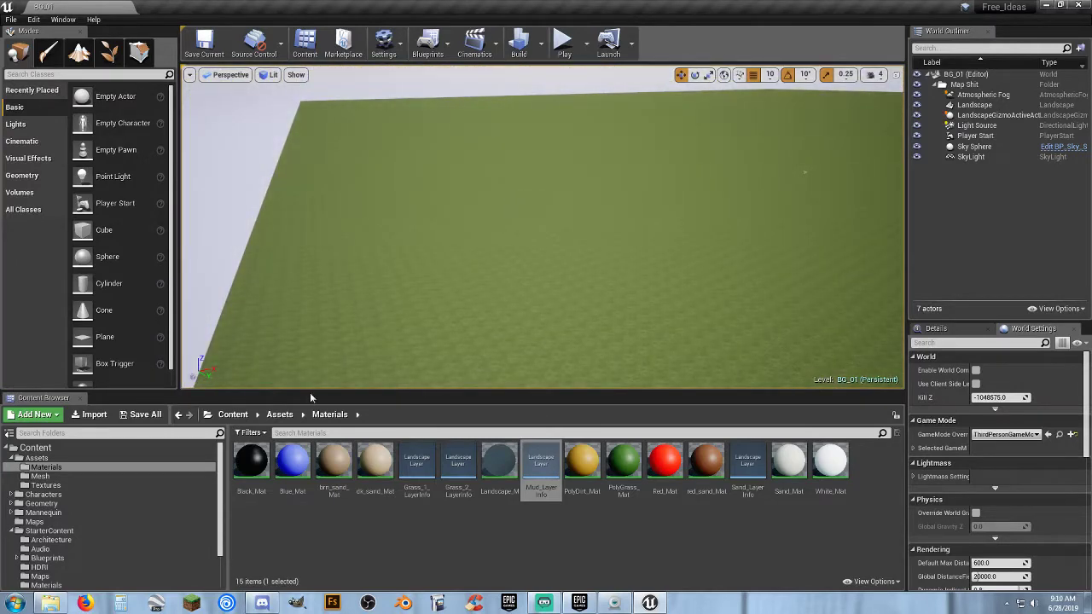
Place a box geometry brush on the grass landscape using the StarterContent material M_Brick_Clay_Old.
scroll(48, 540, down, 2)
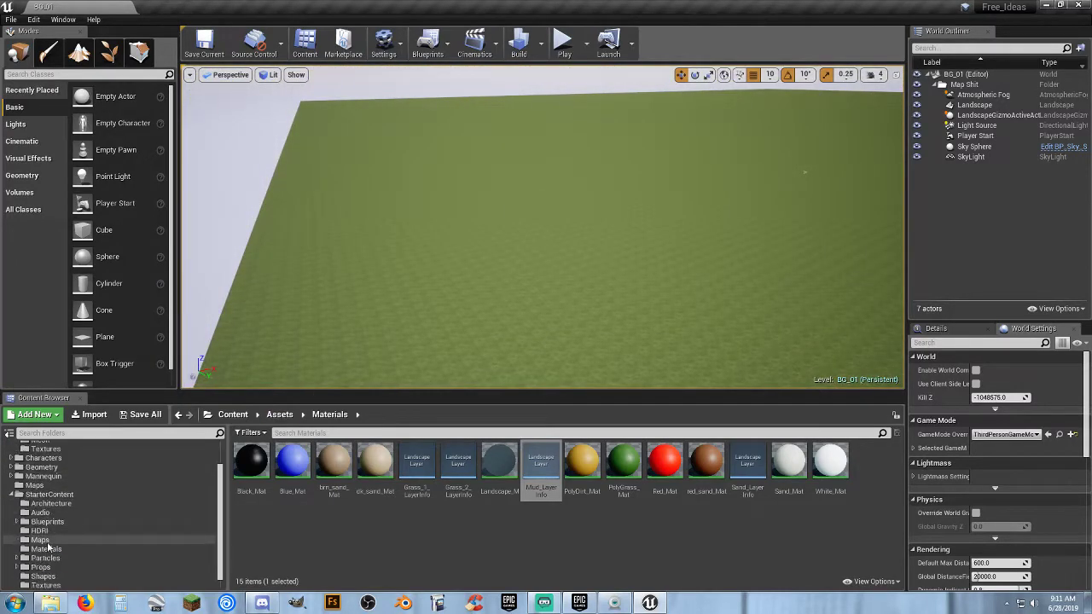
click(63, 557)
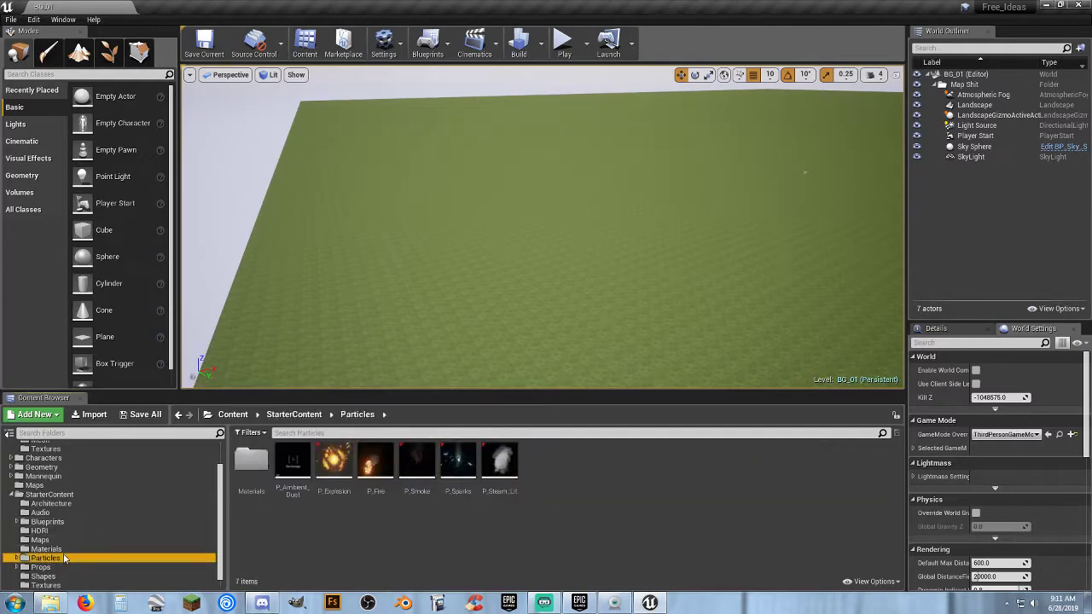
click(51, 548)
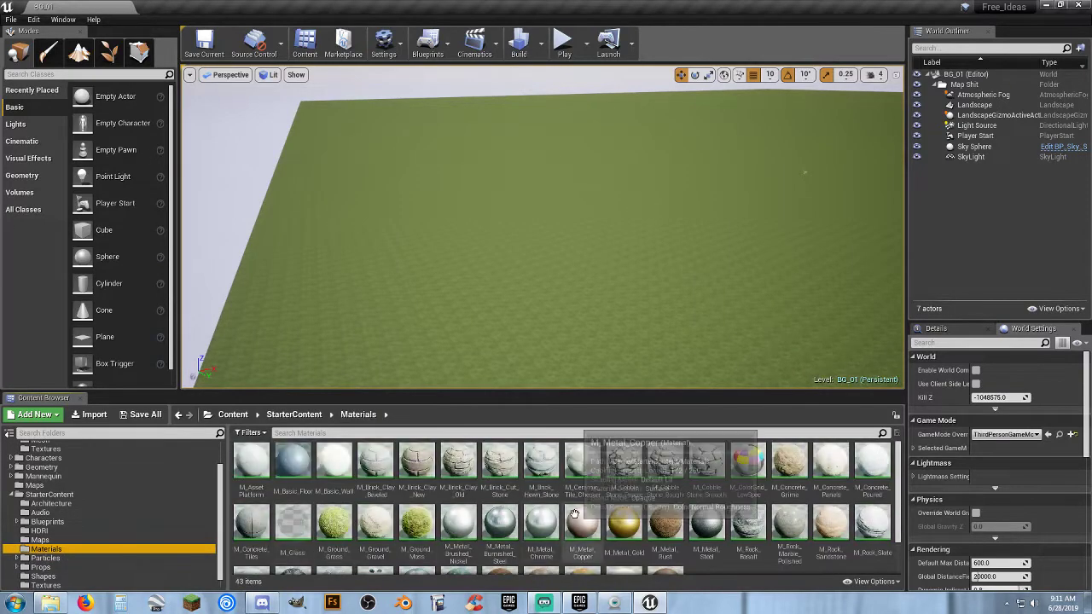
click(468, 476)
right_drag(662, 267, 843, 257)
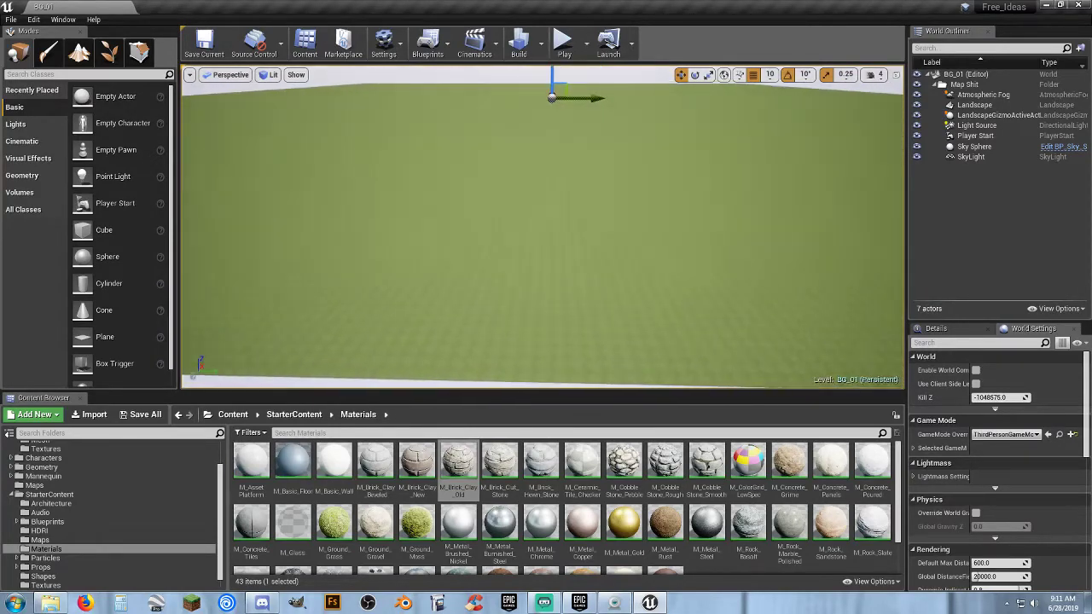
click(38, 176)
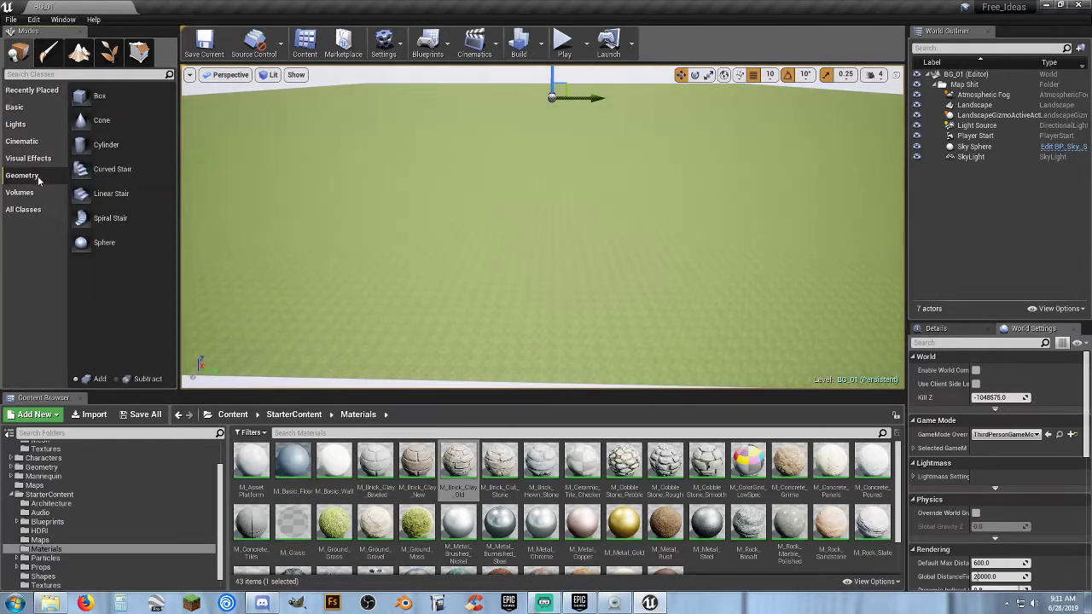
mouse_move(78, 94)
mouse_down()
mouse_move(389, 173)
mouse_move(553, 244)
mouse_move(554, 264)
mouse_move(554, 246)
mouse_up()
key(w)
right_drag(553, 246, 725, 256)
key(s)
Set the box brush's X and Y sizes to 2000 and its Z size to 800.
click(936, 329)
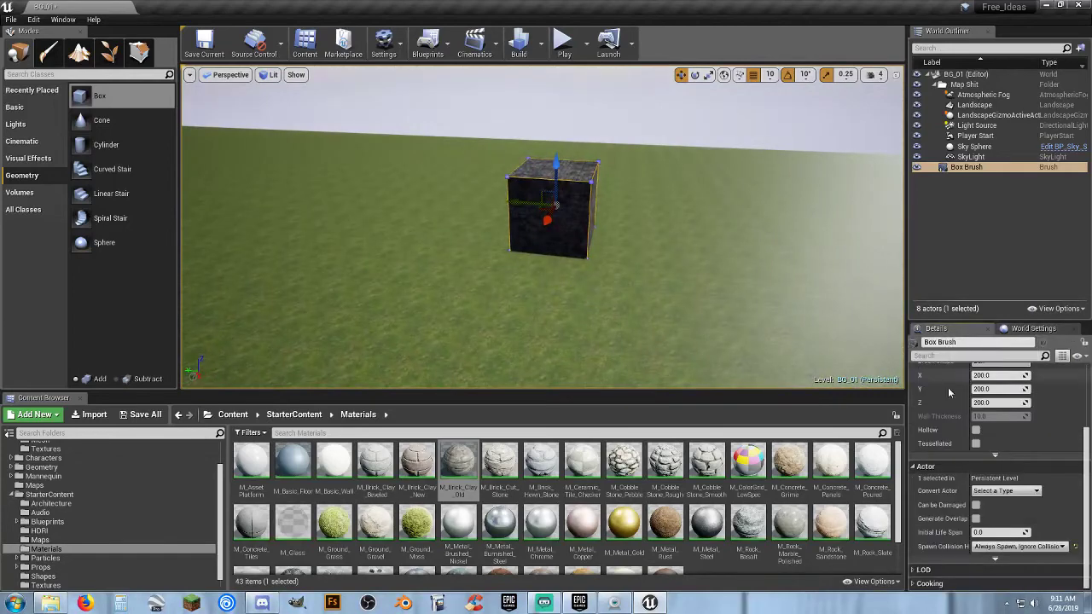
scroll(937, 452, down, 3)
click(994, 449)
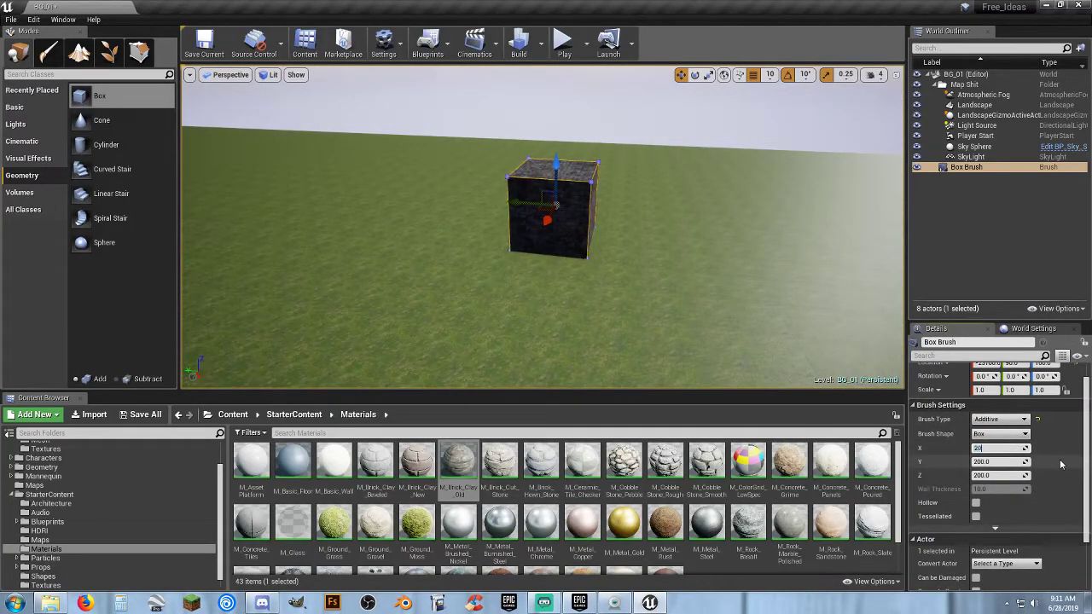
key(Tab)
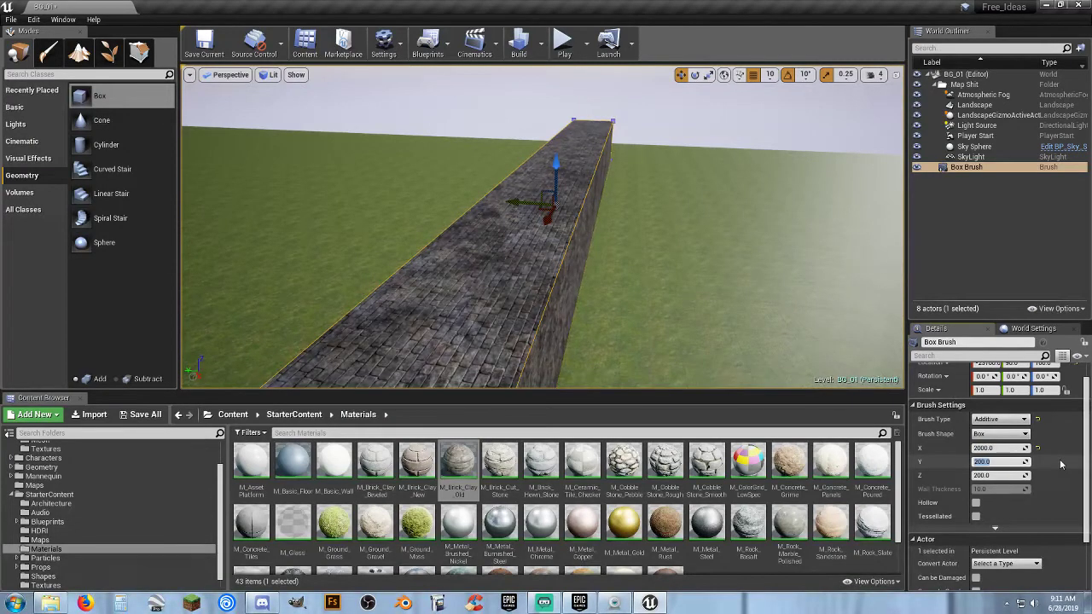
text(2000)
key(Tab)
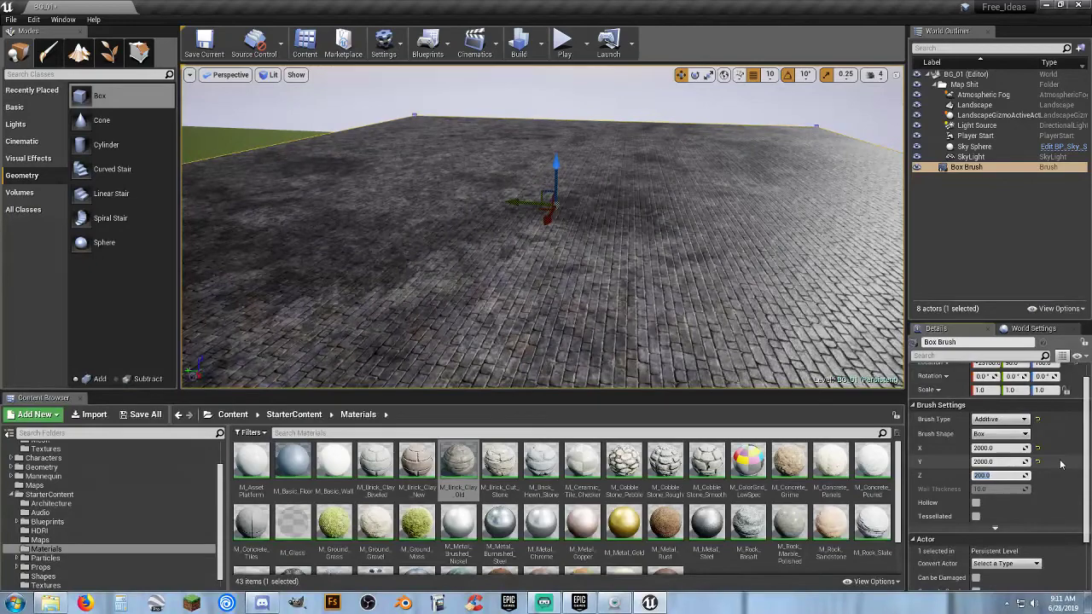
text(800)
key(Return)
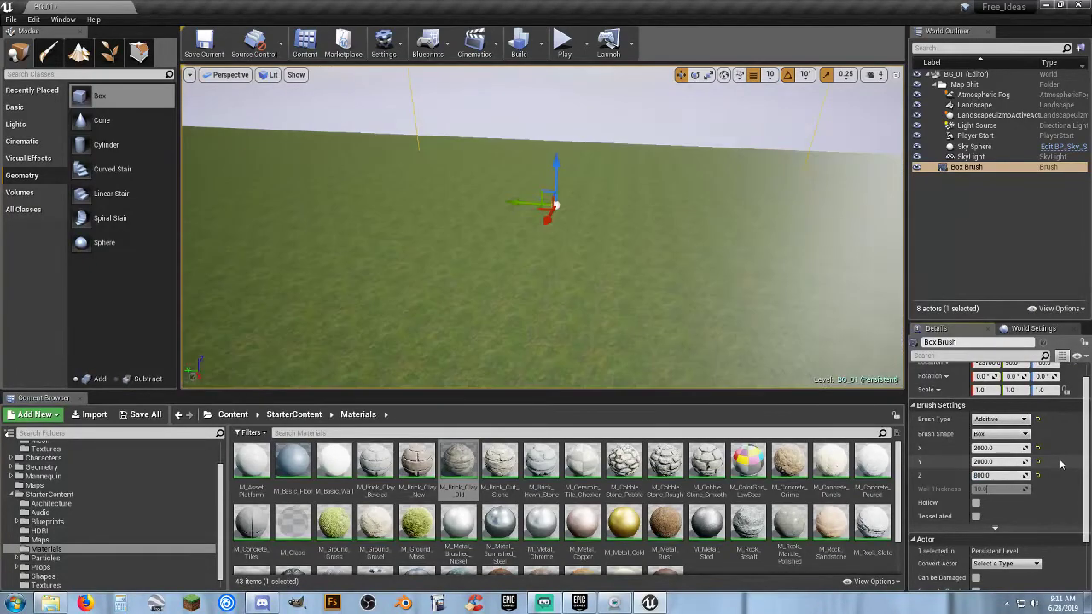
Inspect the enlarged brick box from several sides and delete it from the level.
key(s)
mouse_move(629, 256)
right_down()
mouse_move(628, 217)
mouse_move(580, 294)
mouse_move(589, 243)
mouse_move(802, 282)
mouse_move(746, 261)
mouse_move(742, 246)
mouse_move(806, 245)
mouse_move(708, 232)
mouse_move(636, 252)
mouse_move(546, 234)
right_up()
key(a)
key(s)
key(a)
key(w)
key(d)
key(s)
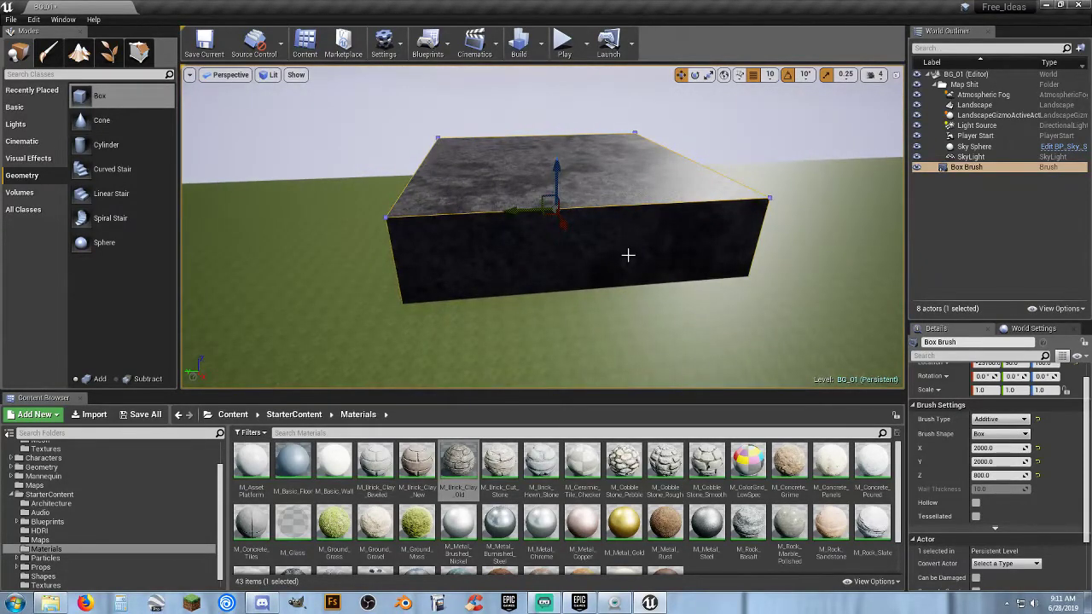
key(w)
mouse_move(638, 268)
right_down()
mouse_move(631, 243)
mouse_move(537, 260)
mouse_move(350, 266)
mouse_move(638, 265)
right_up()
key(d)
key(Delete)
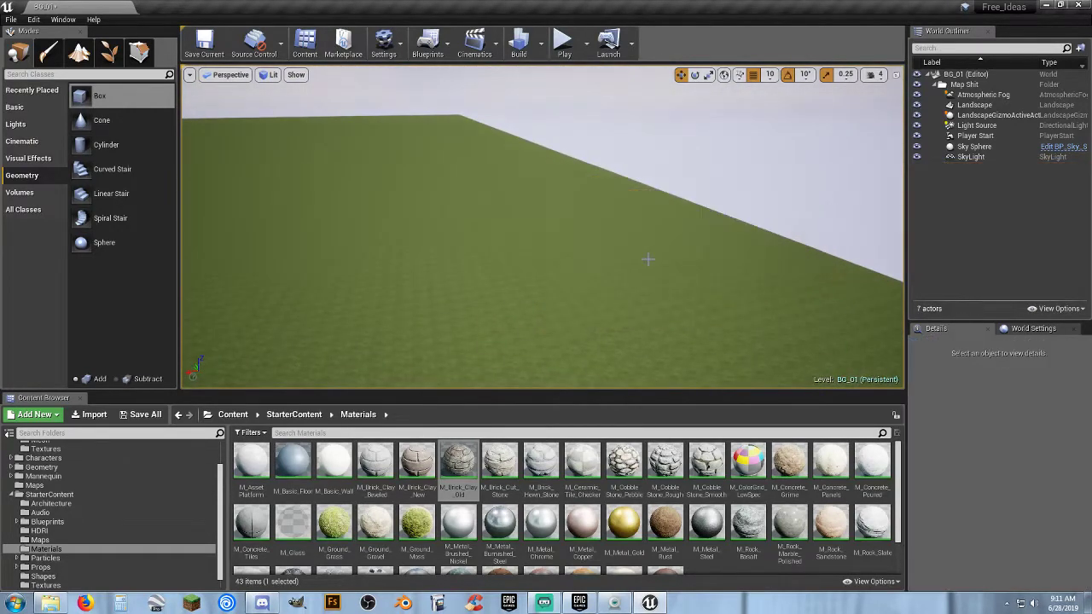
Save the BG_01 level and create a new level from the Default template.
click(141, 415)
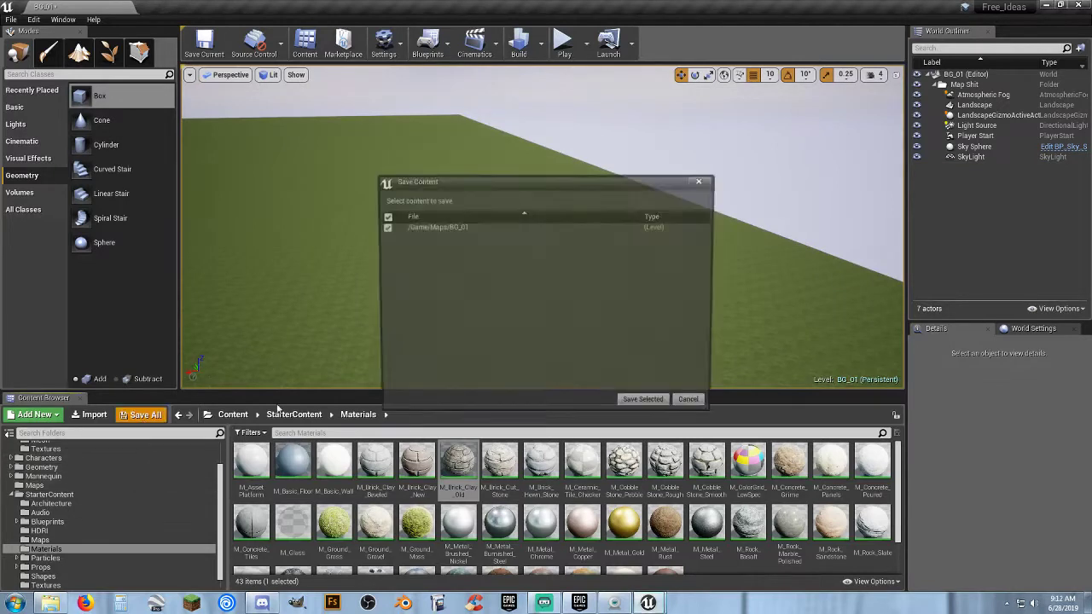
click(650, 407)
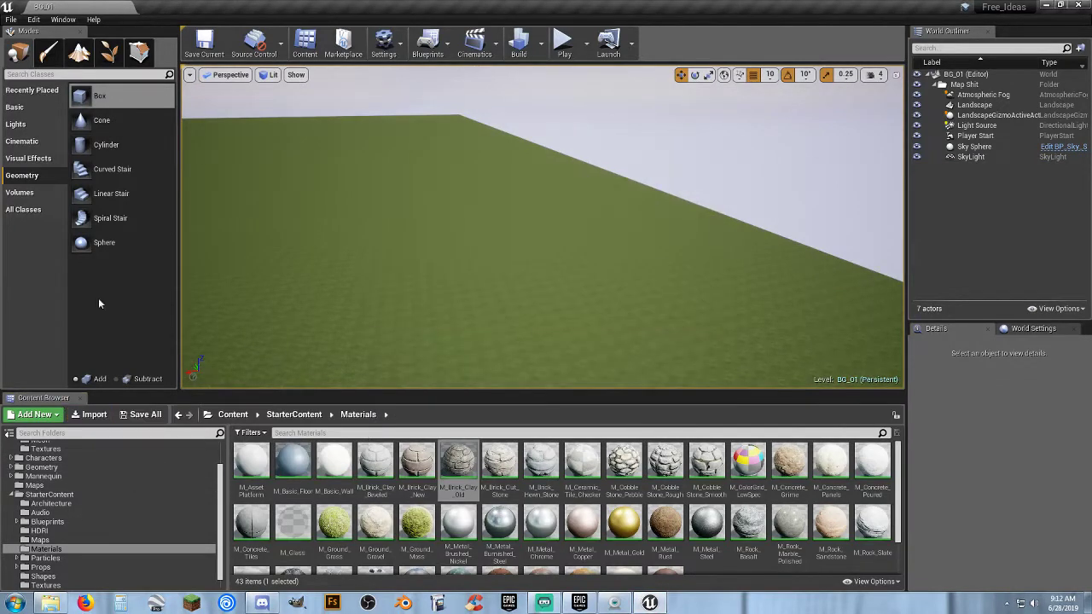
click(12, 19)
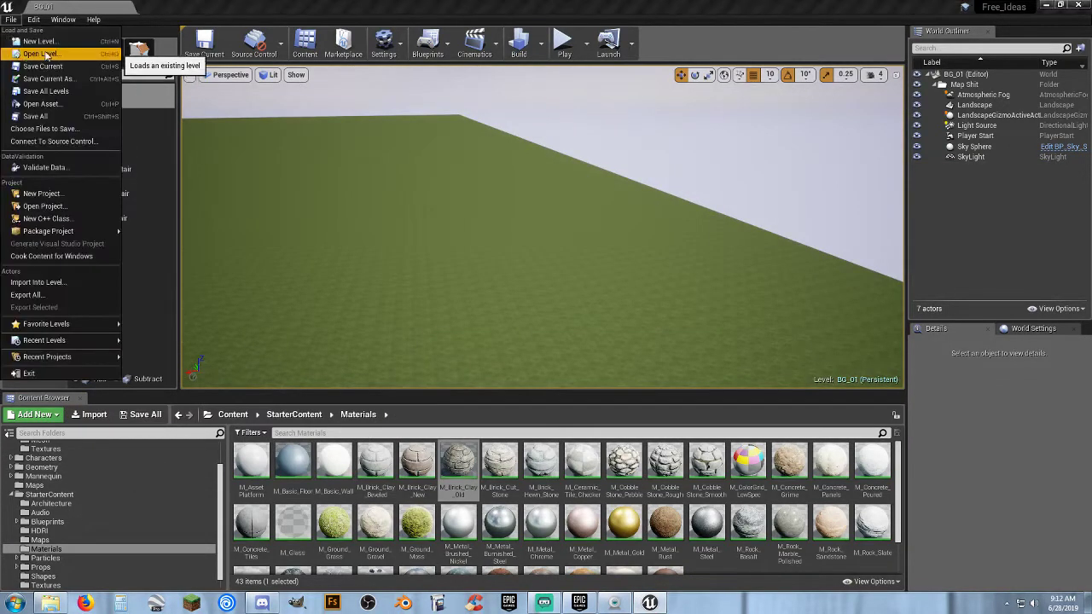
click(52, 43)
click(453, 248)
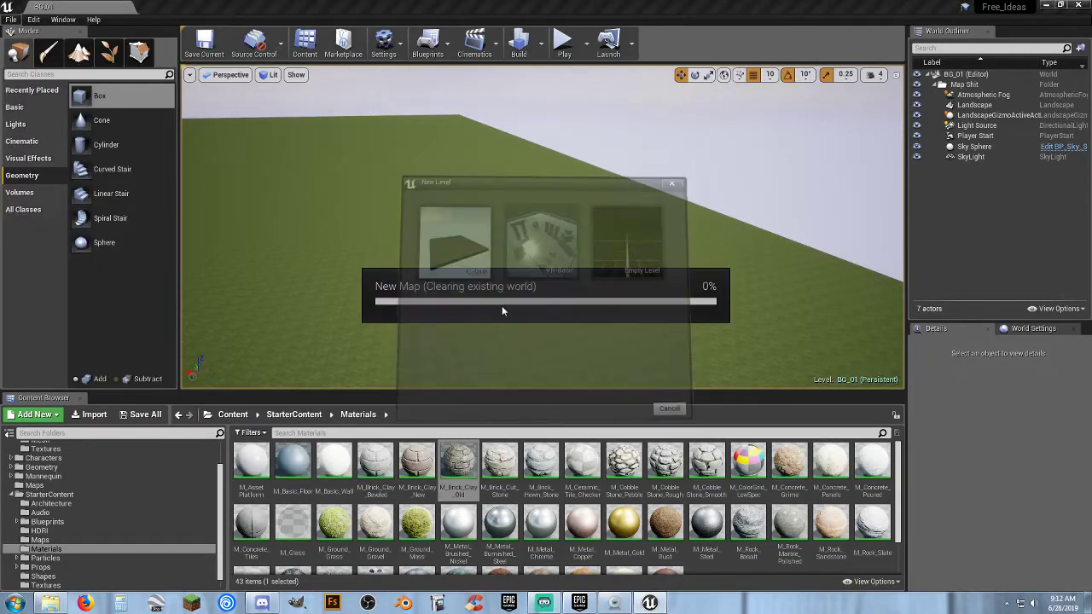
Delete the template's Floor and SphereReflectionCapture actors from the new level.
click(556, 307)
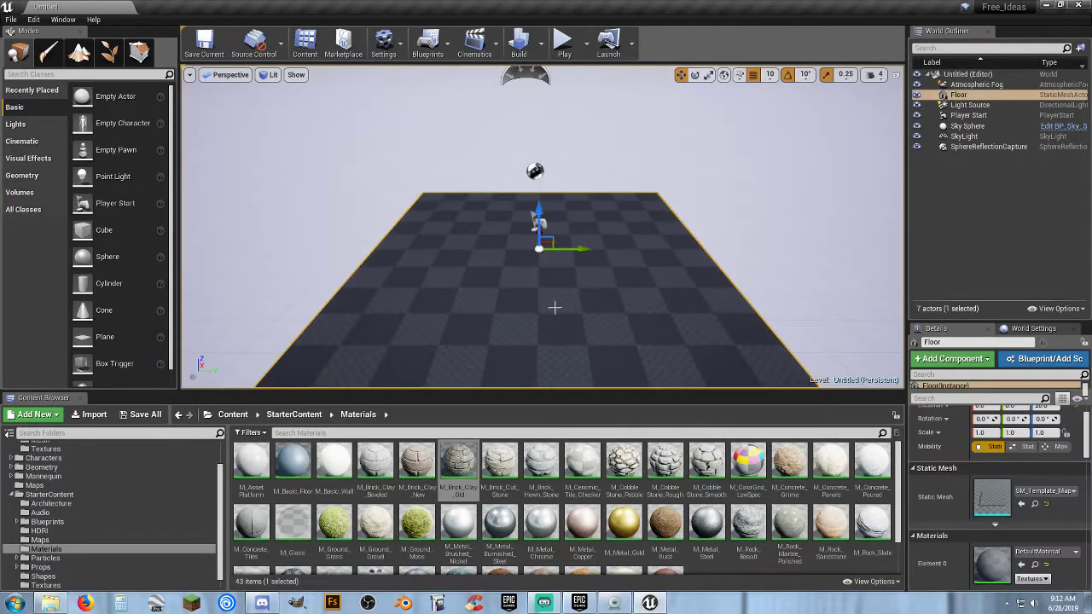
key(Delete)
click(534, 172)
key(Delete)
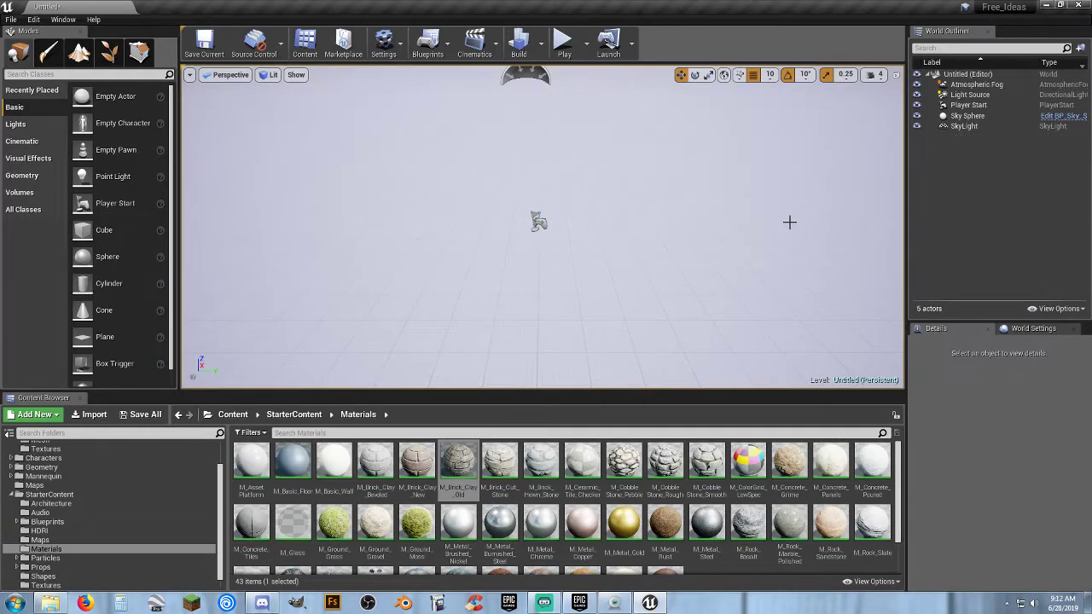
Place a box geometry brush in the new level and size it to X 5000, Y 5000 and Z 10.
click(43, 180)
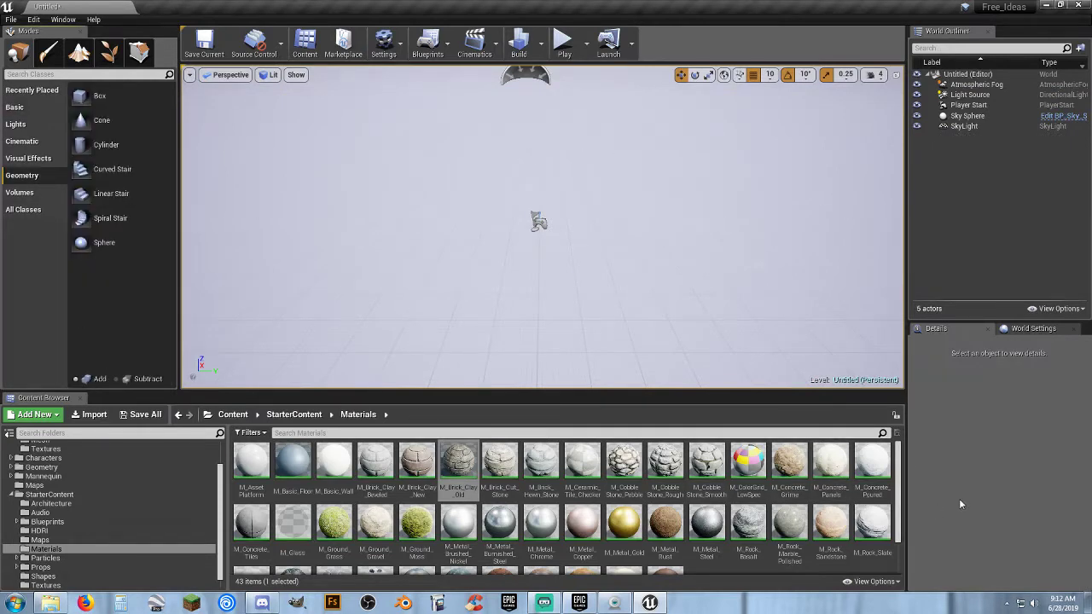
click(51, 539)
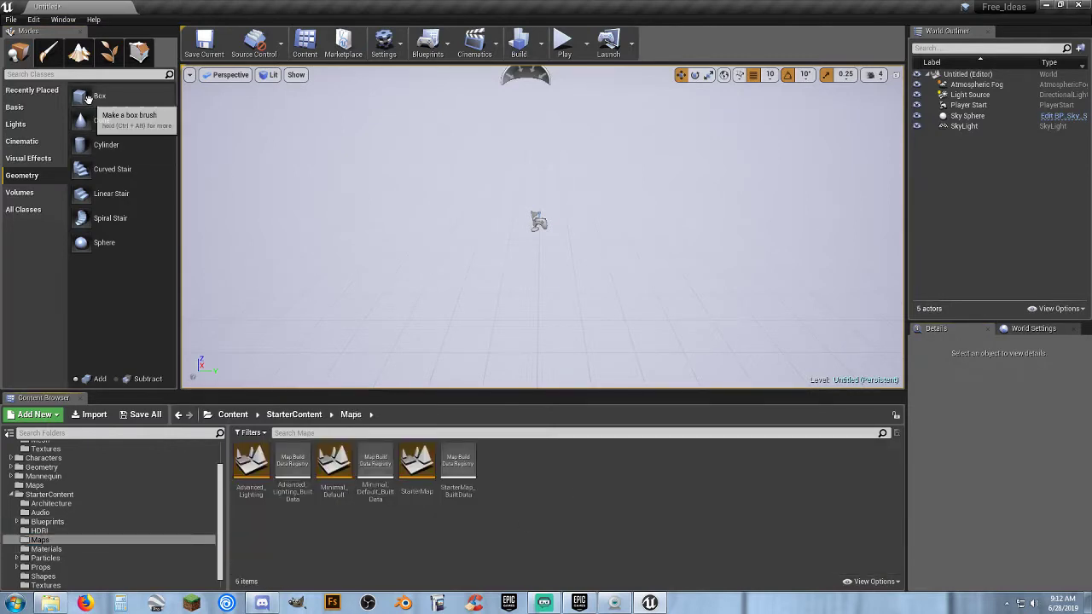
drag(85, 96, 526, 295)
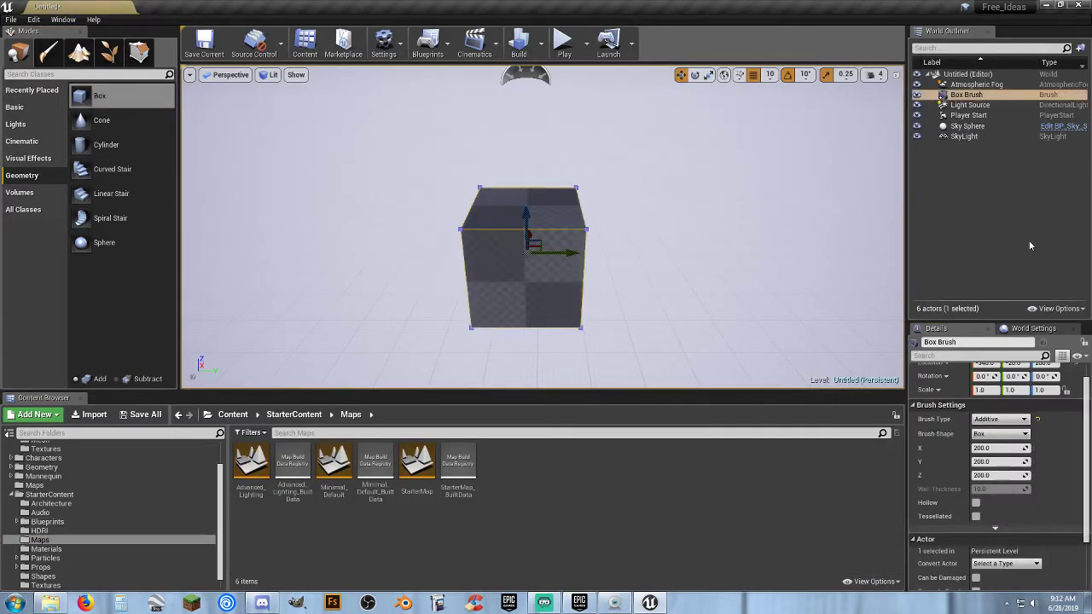
click(994, 447)
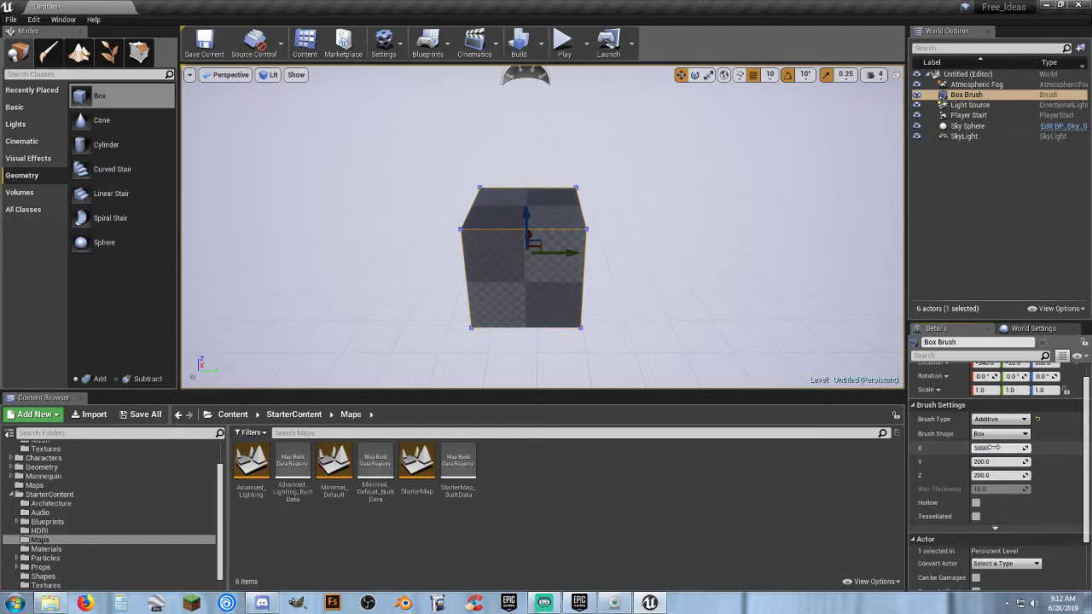
key(Tab)
text(5000)
key(Tab)
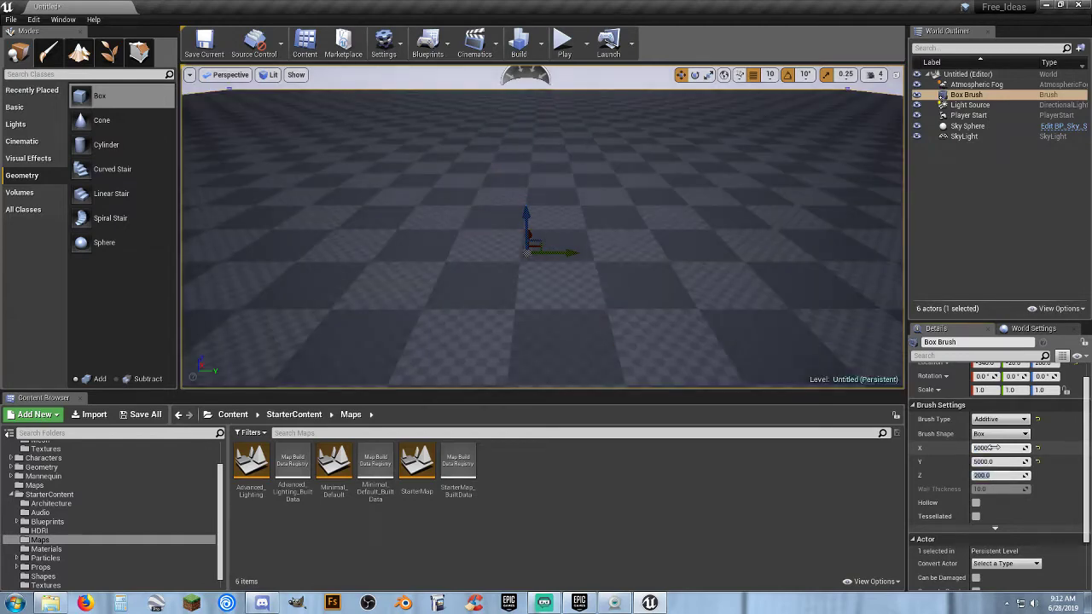
text(10)
key(Tab)
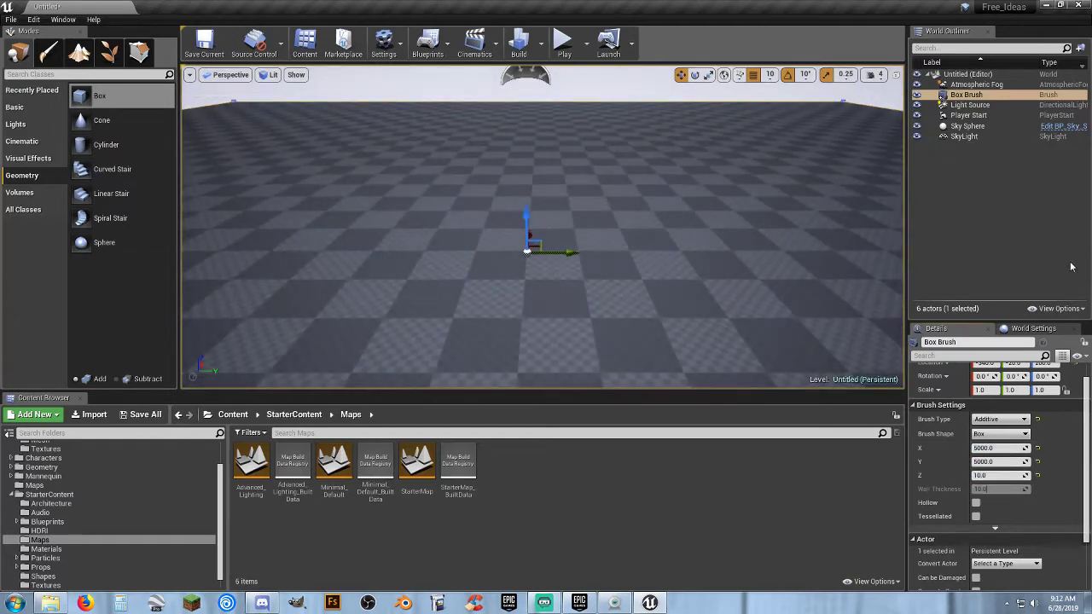
Set the box brush's Z location to -5.
scroll(1065, 408, up, 1)
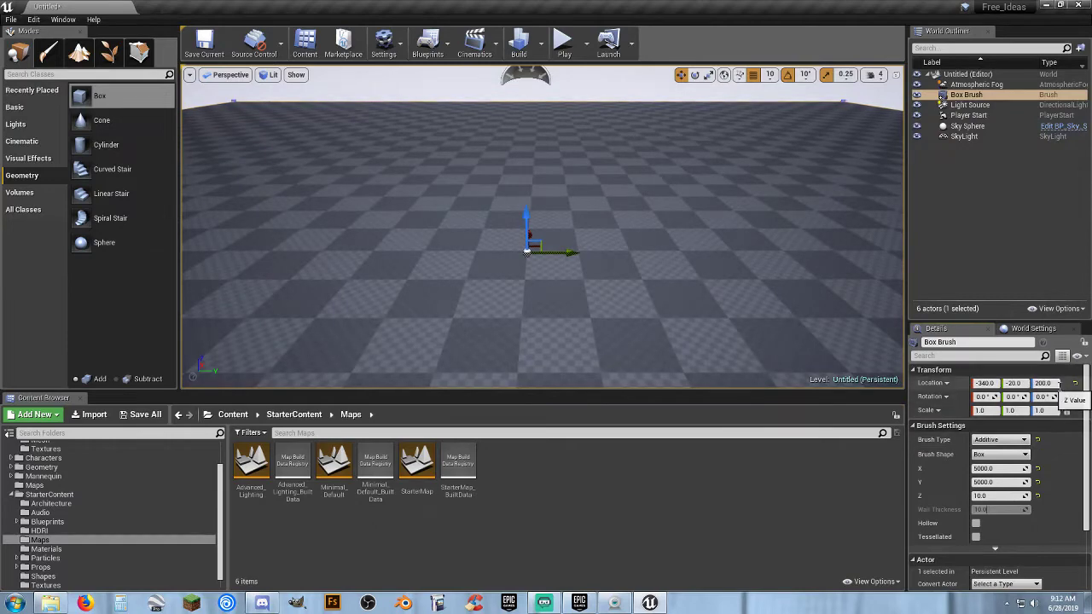
click(1056, 384)
click(1056, 384)
text(-5)
key(Return)
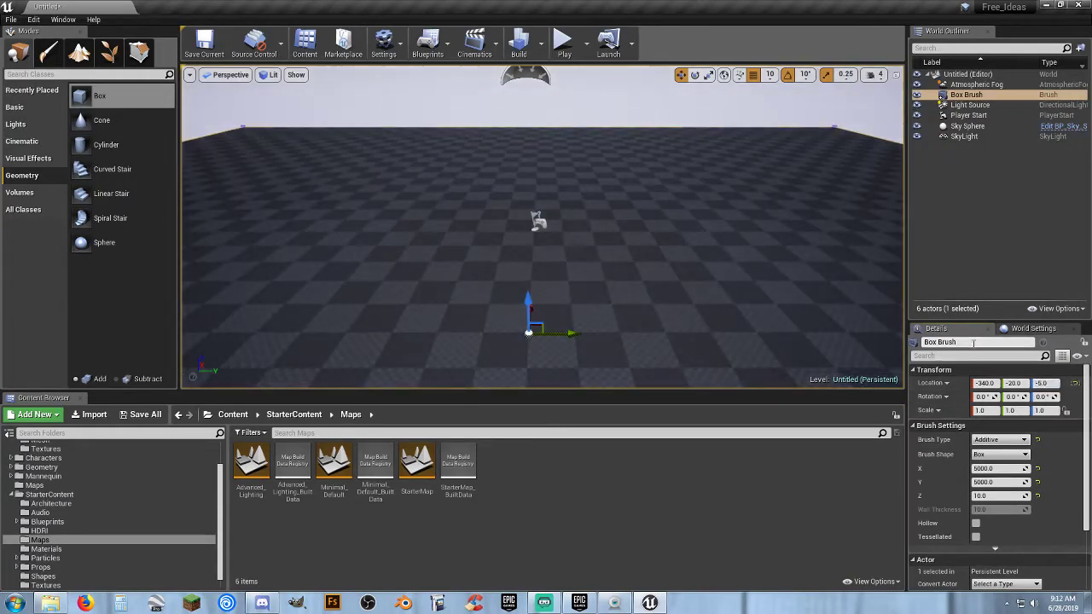
Set the new level's GameMode Override to ThirdPersonGameMode and briefly play-test it with the character.
click(1032, 328)
click(1007, 434)
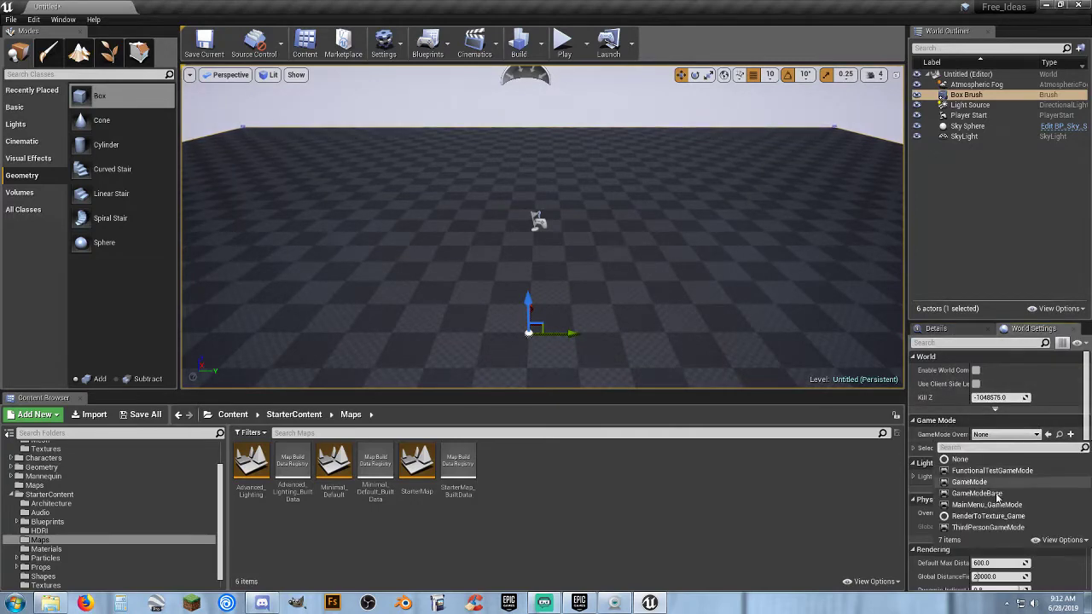
click(988, 527)
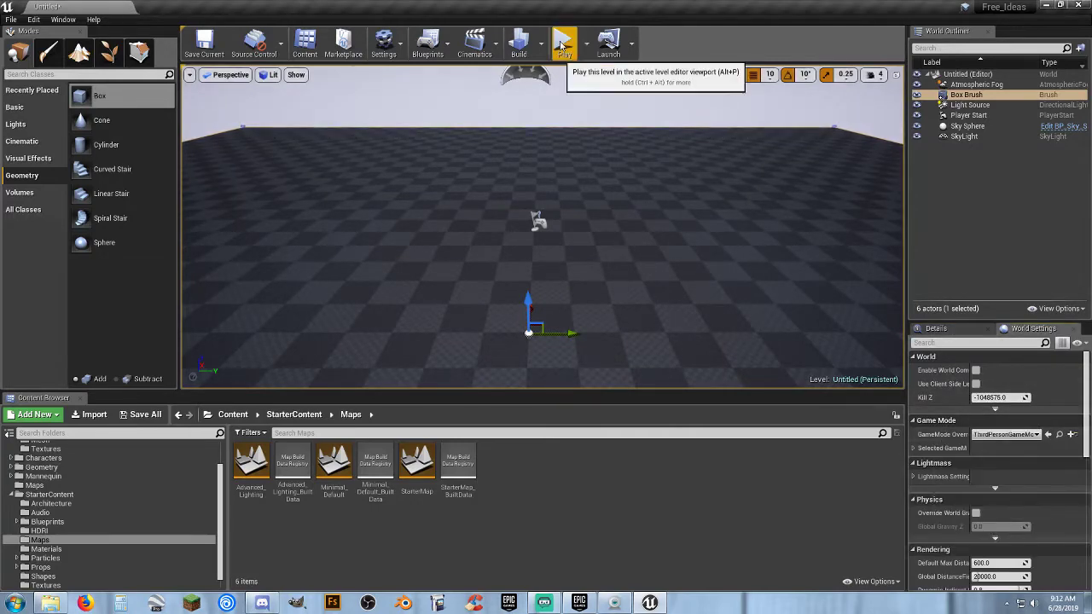
click(560, 44)
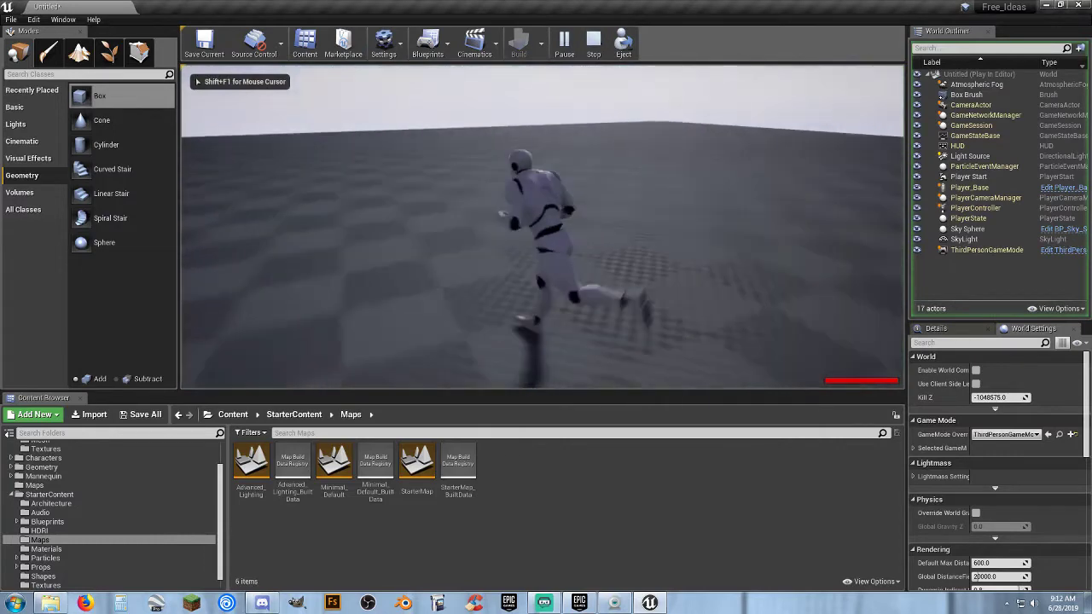
key(Escape)
Move the Player Start along the X axis to the far edge of the checkered floor.
right_drag(612, 261, 670, 238)
click(719, 230)
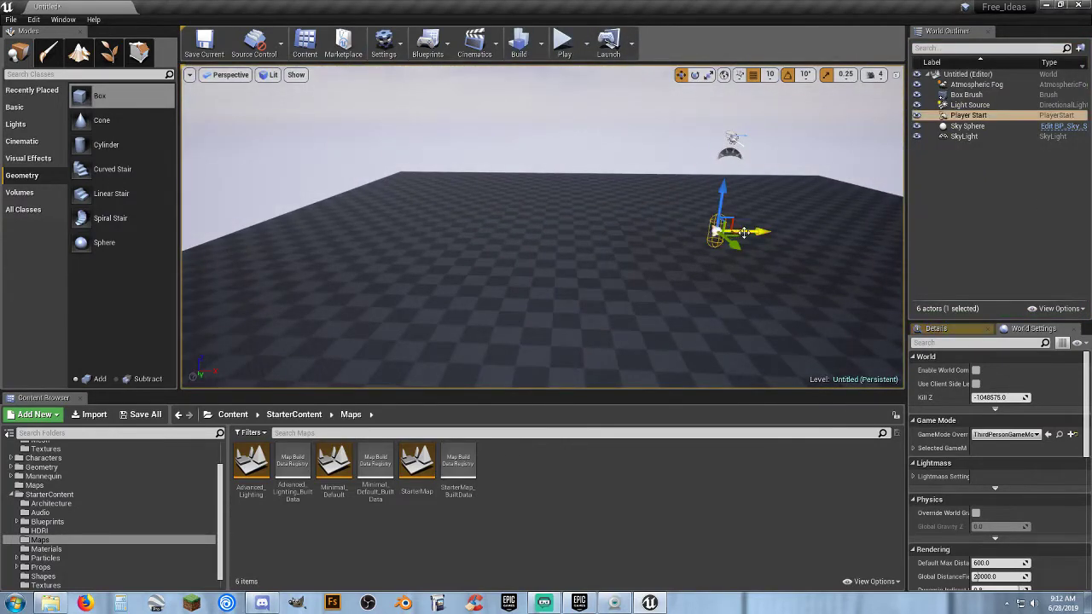
drag(722, 232, 306, 237)
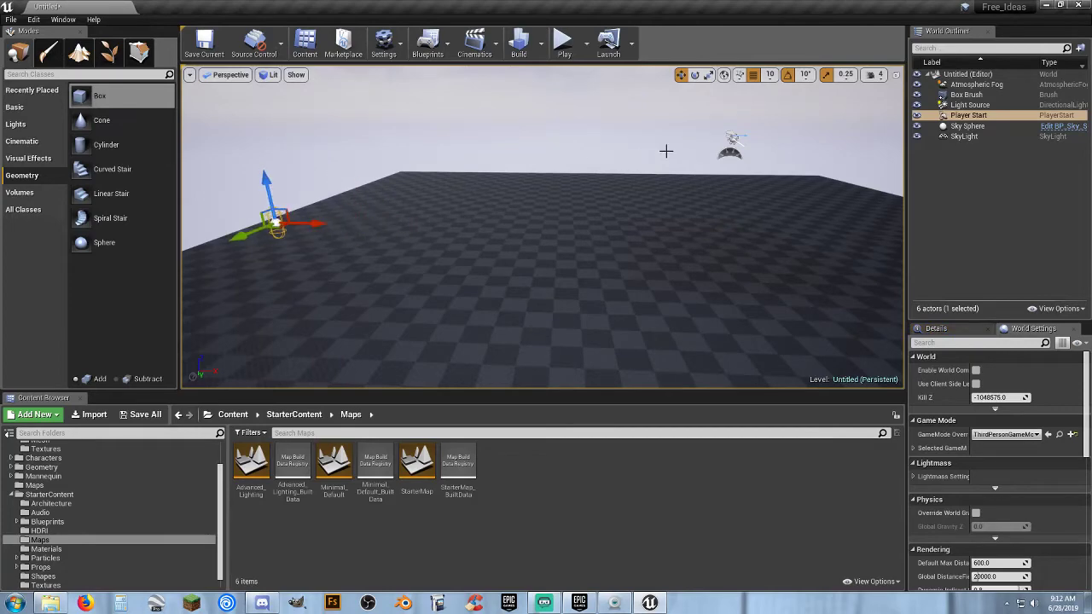
Select the Atmospheric Fog, Light Source and SkyLight together and move them down below the floor.
click(735, 135)
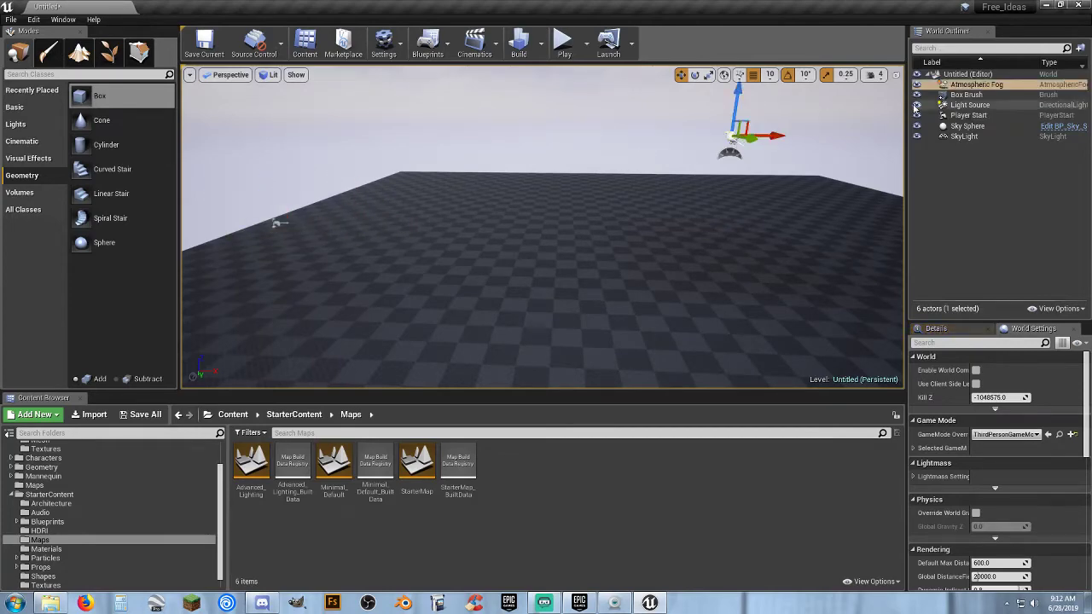
right_drag(841, 158, 888, 124)
key(w)
mouse_move(670, 215)
right_down()
mouse_move(767, 183)
mouse_move(811, 194)
mouse_move(742, 188)
mouse_move(671, 214)
right_up()
ctrl+click(416, 245)
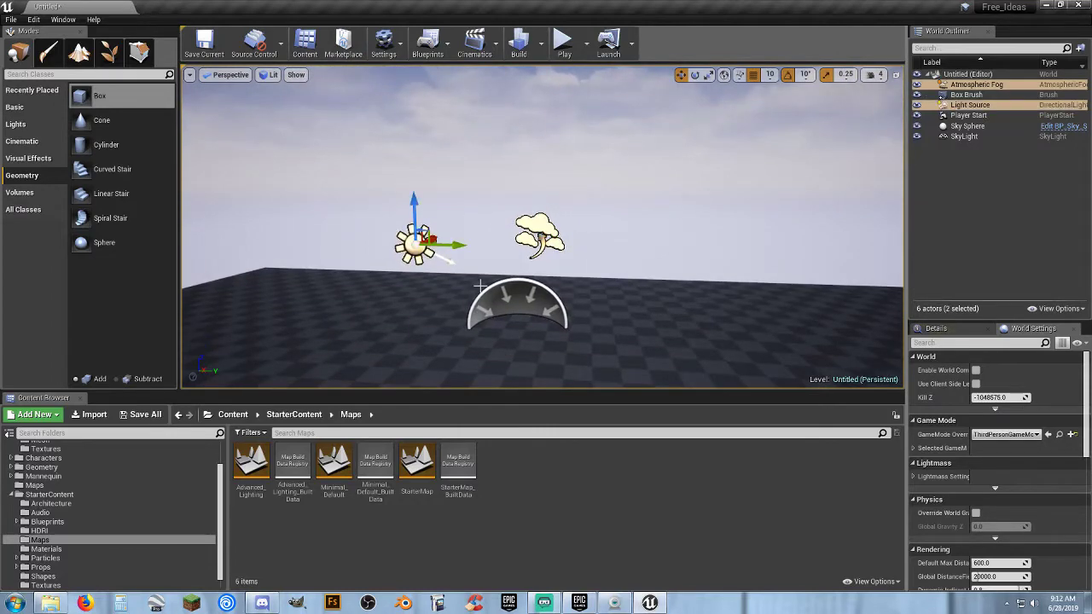
ctrl+click(511, 290)
drag(522, 273, 514, 381)
right_drag(517, 192, 517, 295)
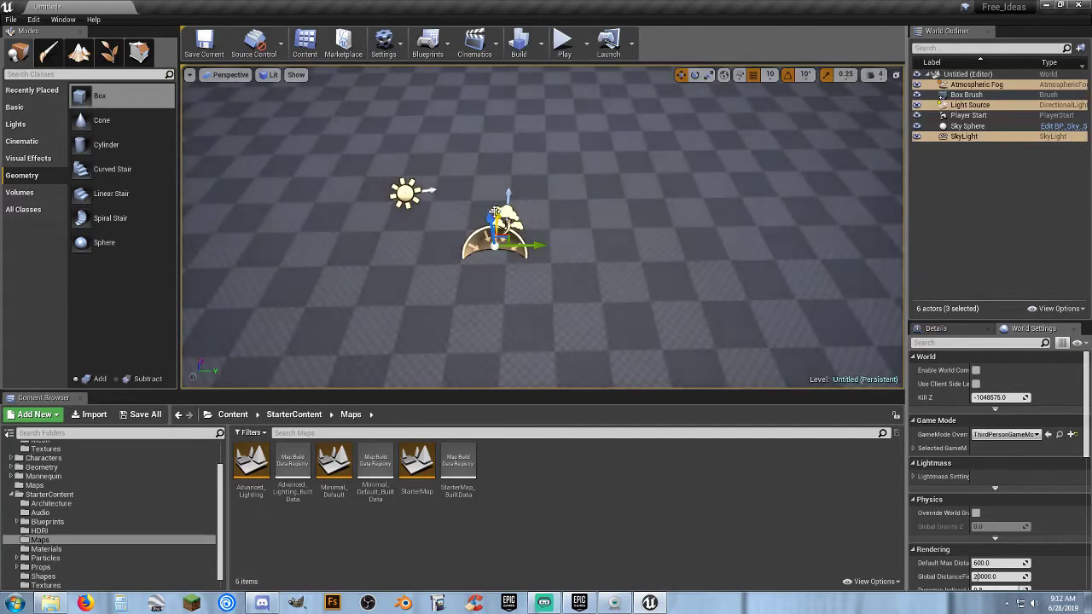
drag(492, 223, 503, 308)
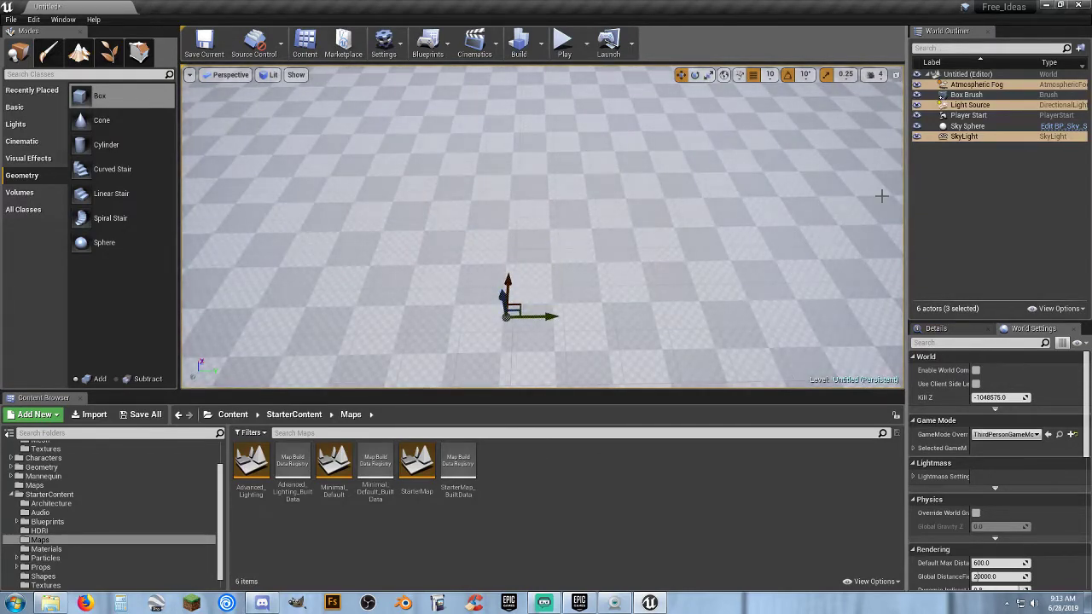
Create a folder named "Map Shitola" in the World Outliner.
click(1013, 182)
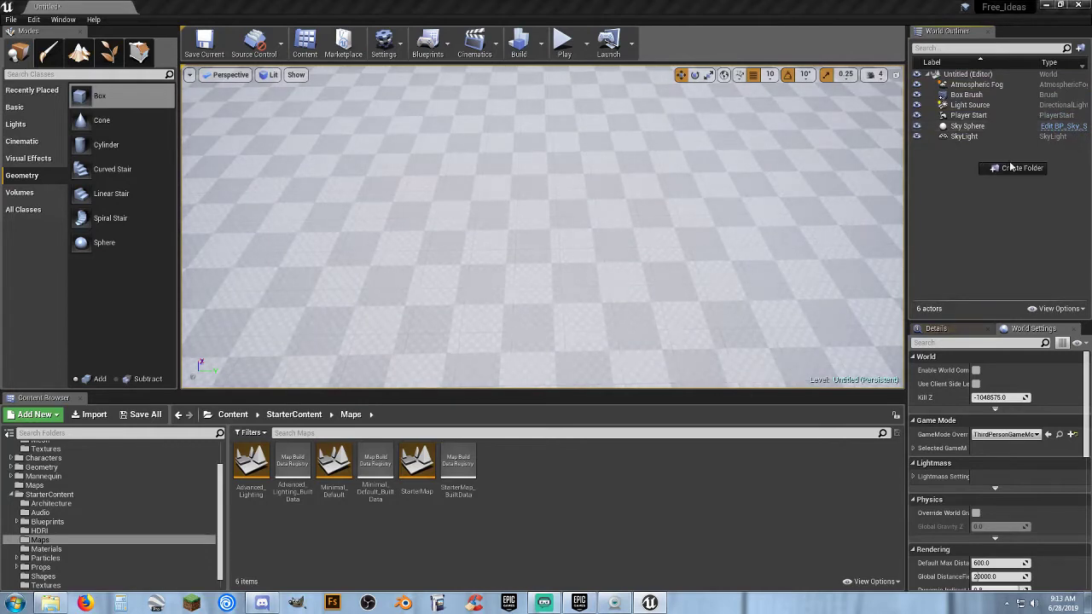
click(1011, 168)
text(Map )
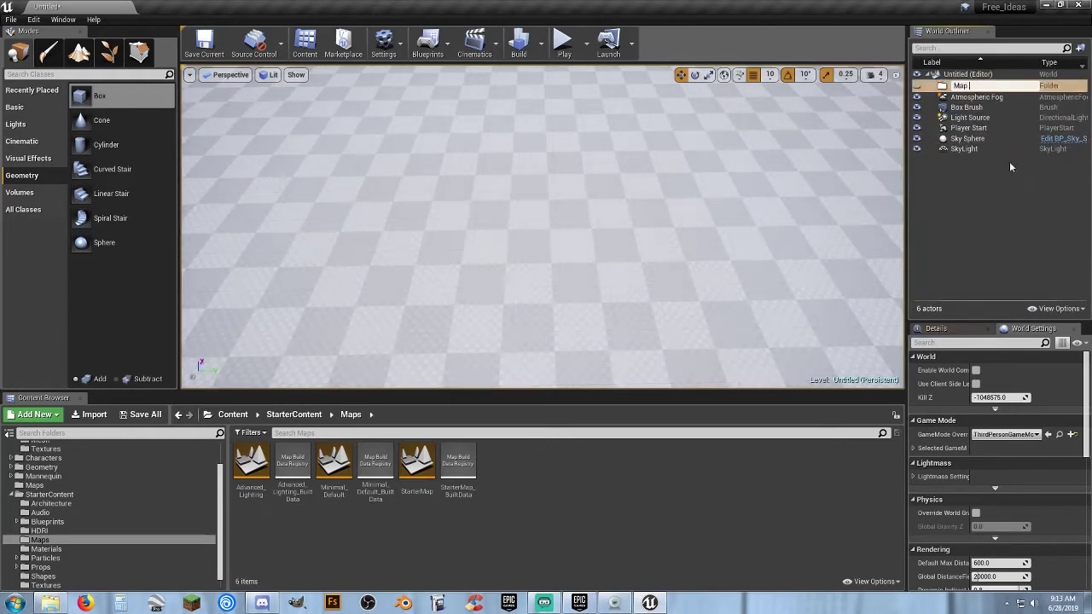
text(Shitola)
key(Return)
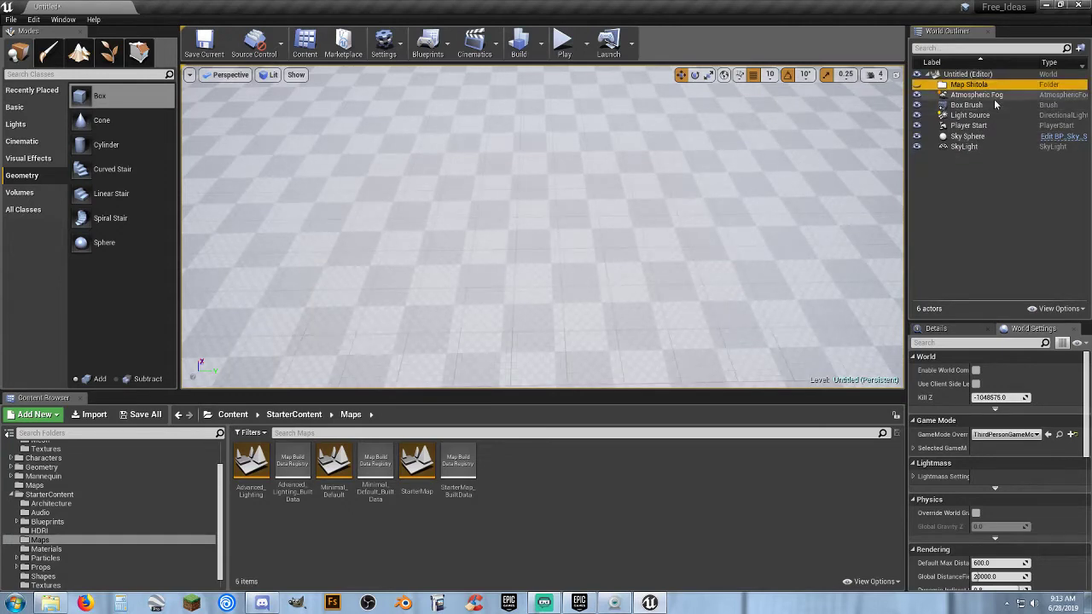
Move all six actors, from Atmospheric Fog through SkyLight, into the Map Shitola folder and collapse it.
click(990, 96)
shift+click(979, 148)
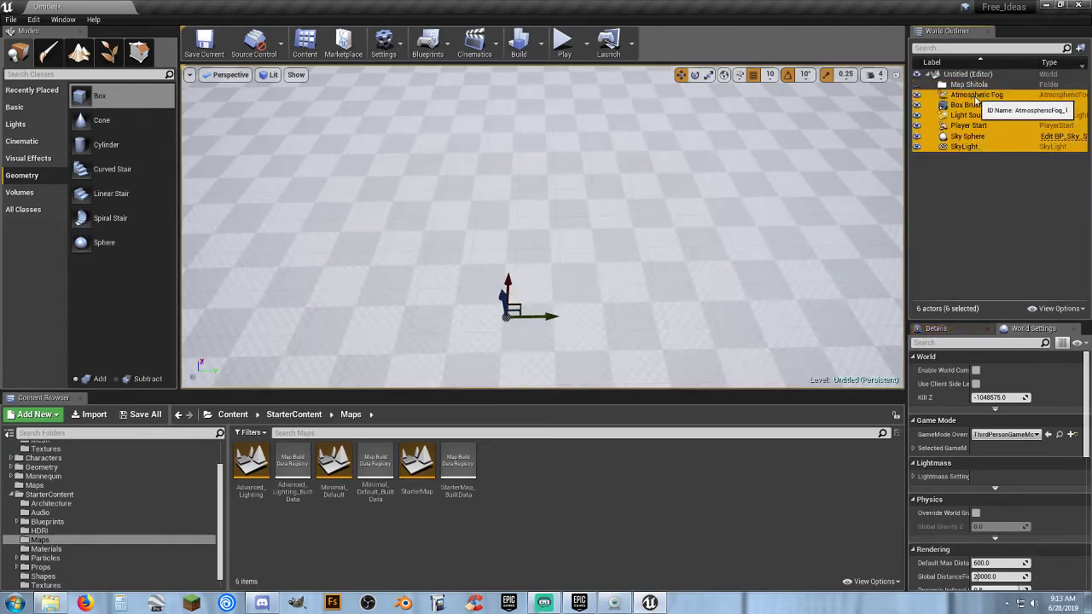
drag(977, 95, 977, 89)
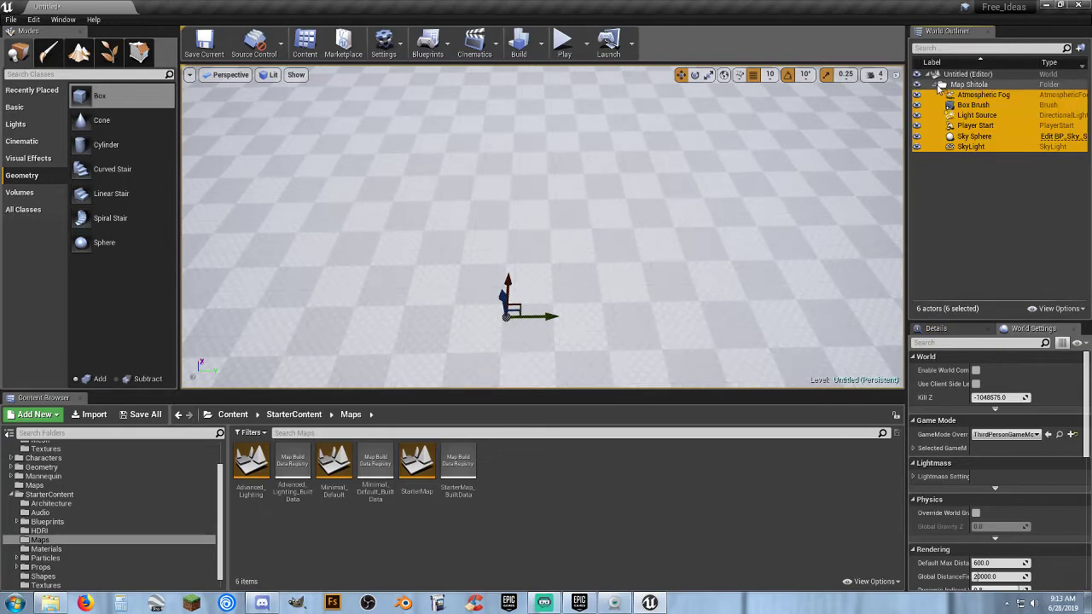
click(936, 85)
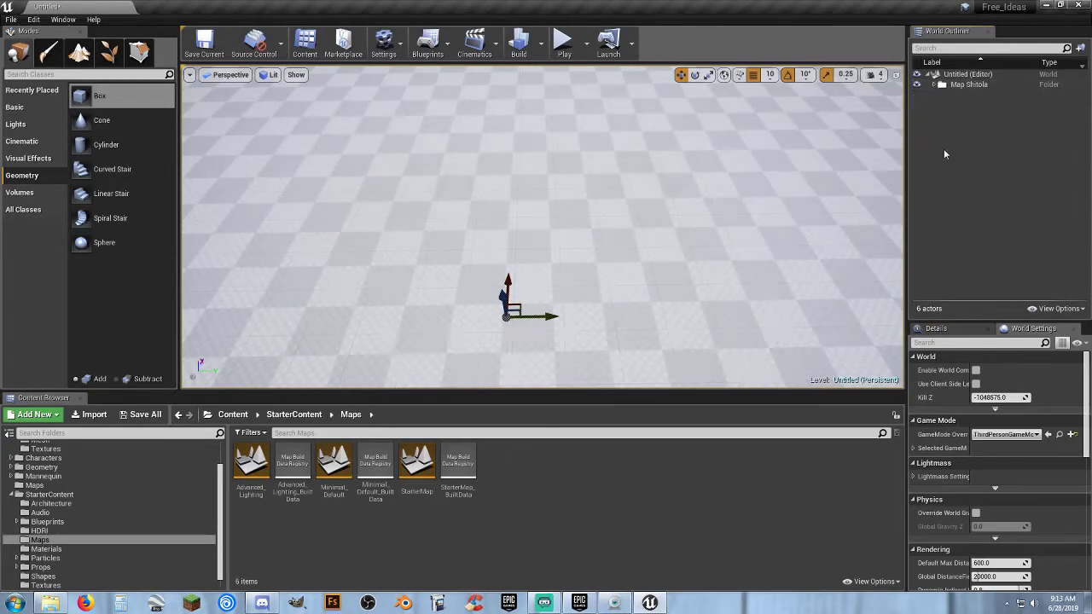
Save the level as TestMap in the Content/Maps folder and briefly play-test it.
right_drag(729, 198, 450, 383)
click(144, 414)
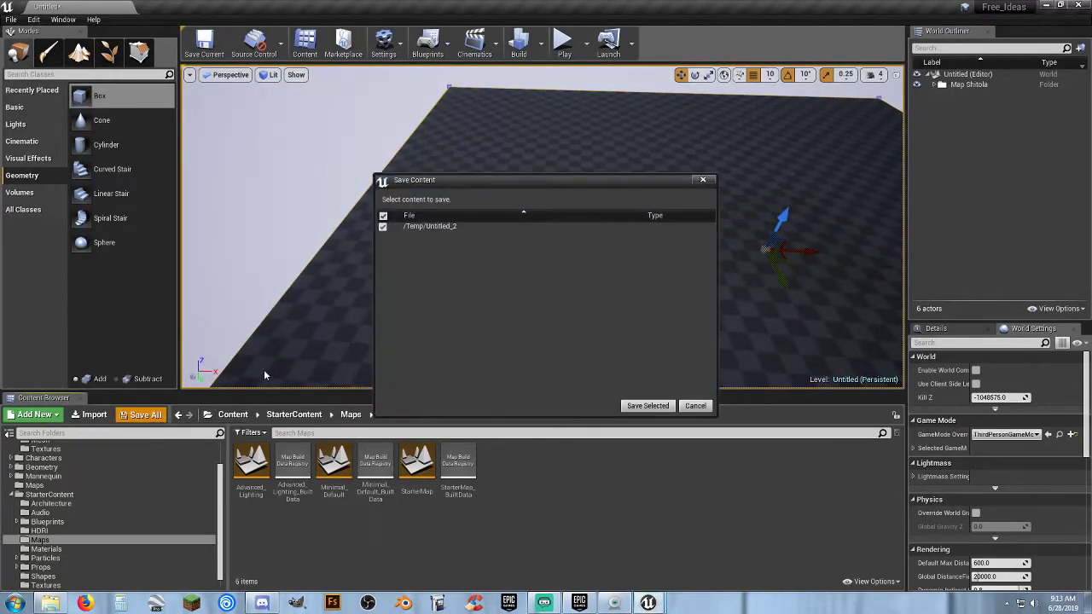
click(648, 405)
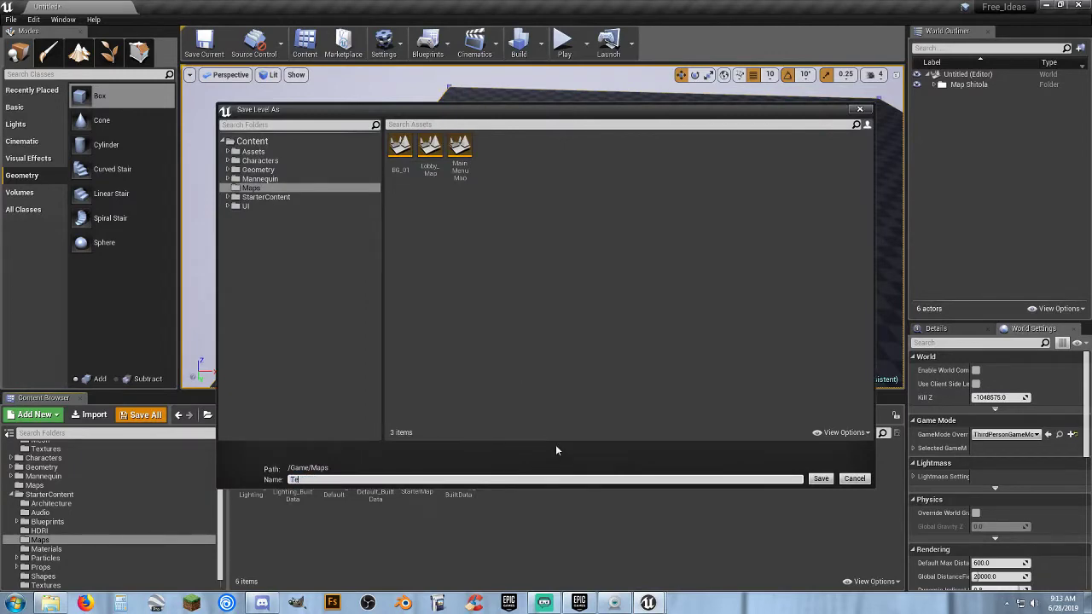
key(Return)
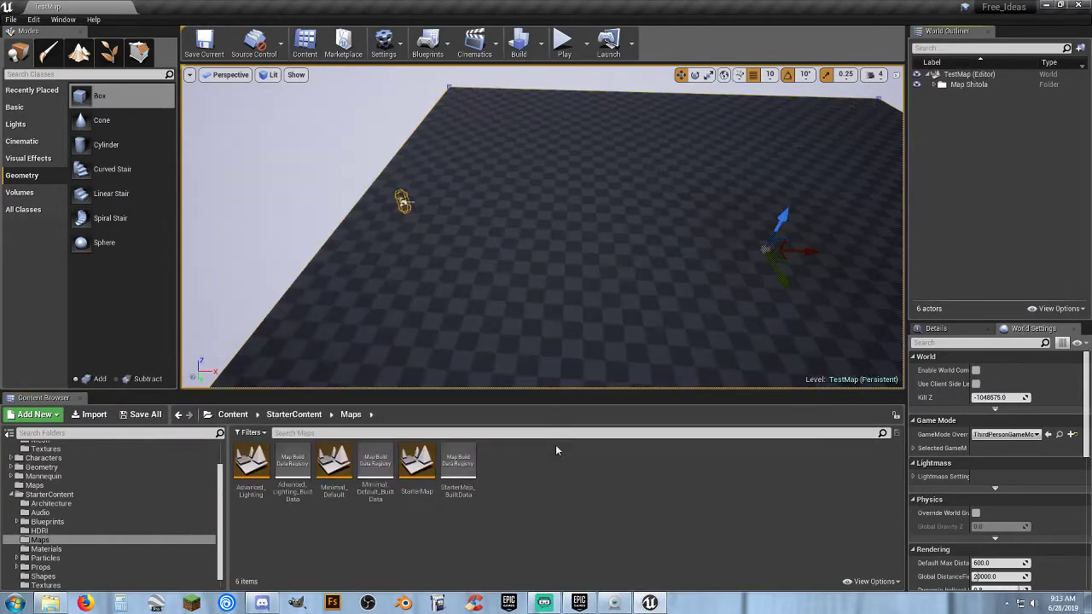
click(563, 40)
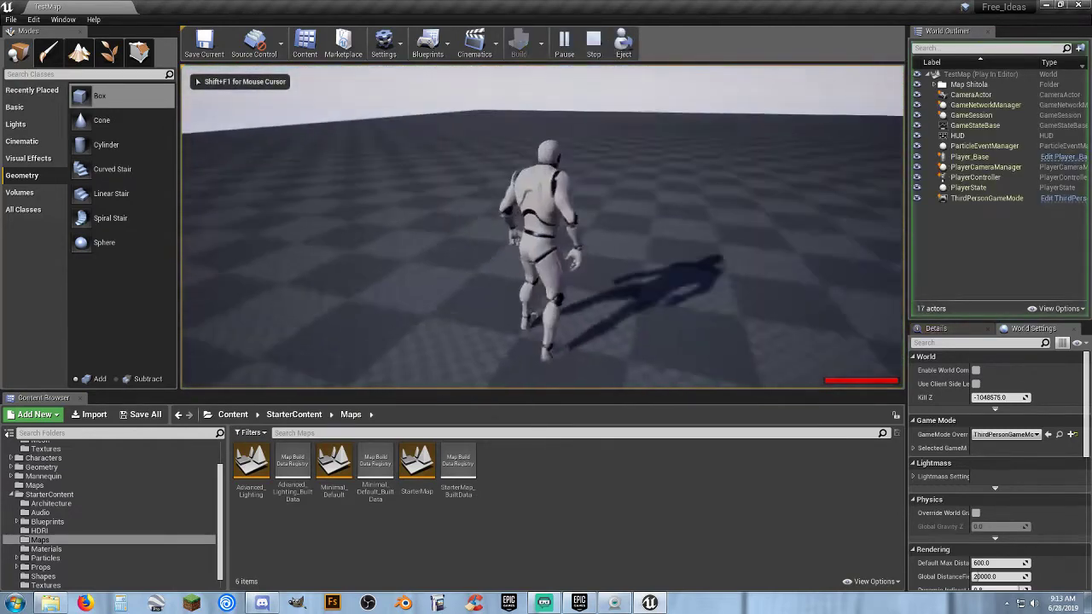
key(Escape)
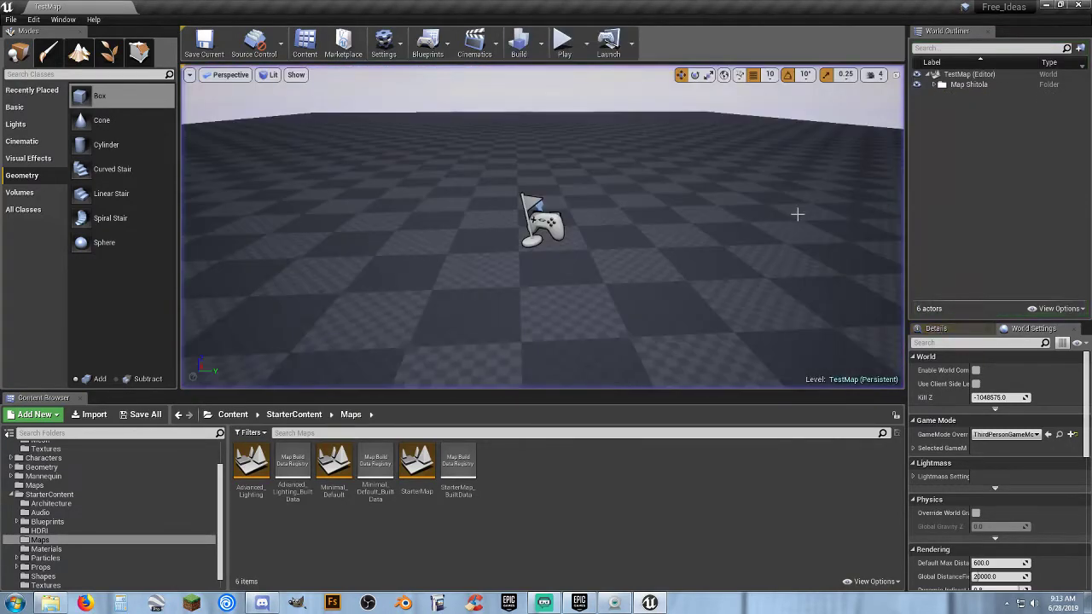
Choose the M_Concrete_Tiles material from StarterContent and place a new box brush with it on the checkered floor.
right_drag(542, 227, 527, 290)
key(s)
right_drag(416, 248, 371, 248)
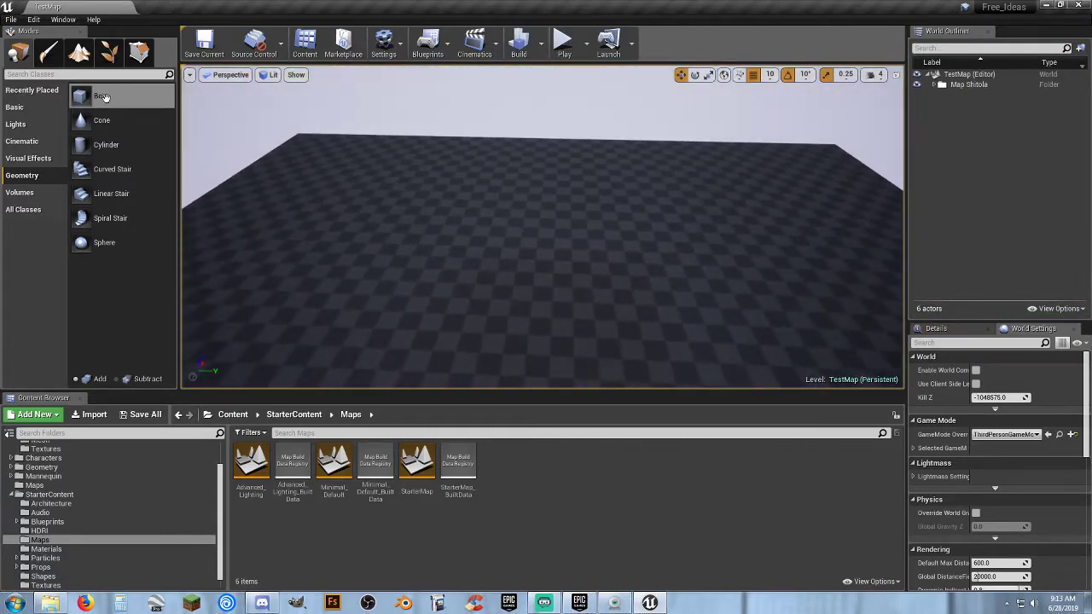
click(59, 549)
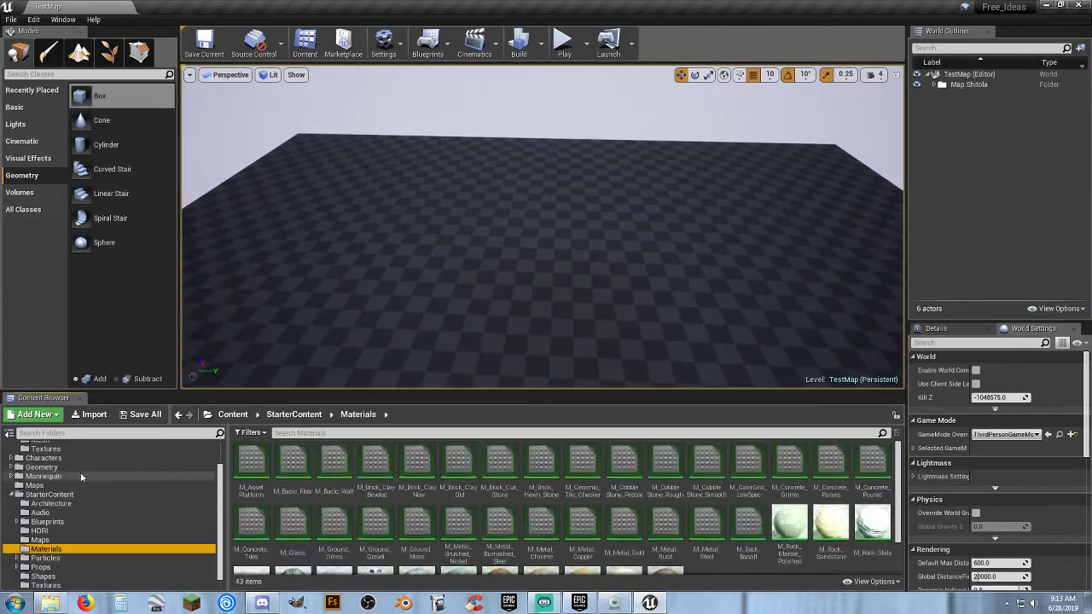
drag(462, 463, 472, 490)
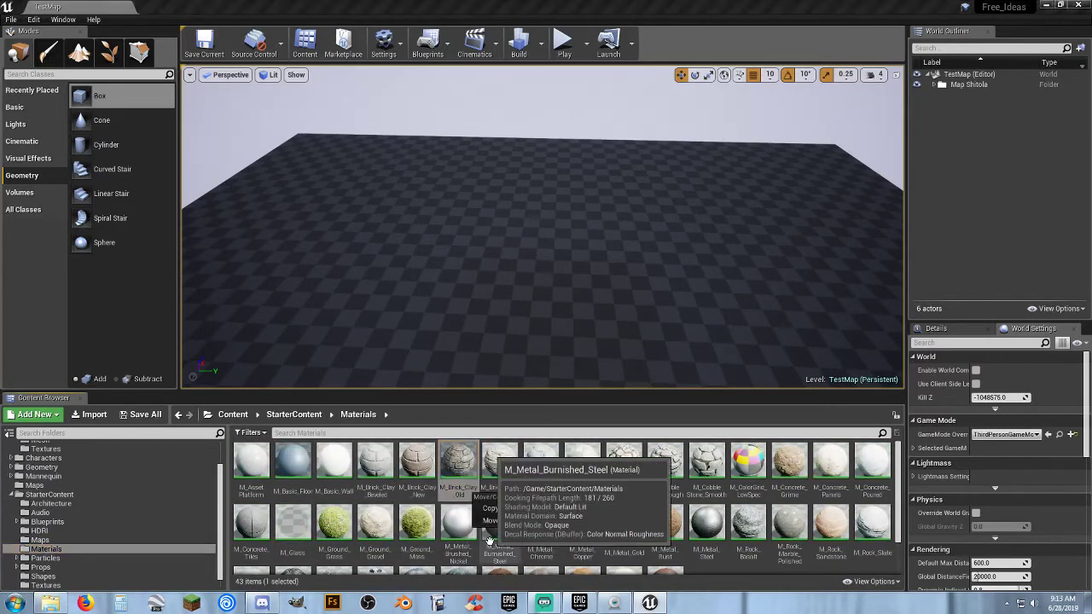
click(472, 469)
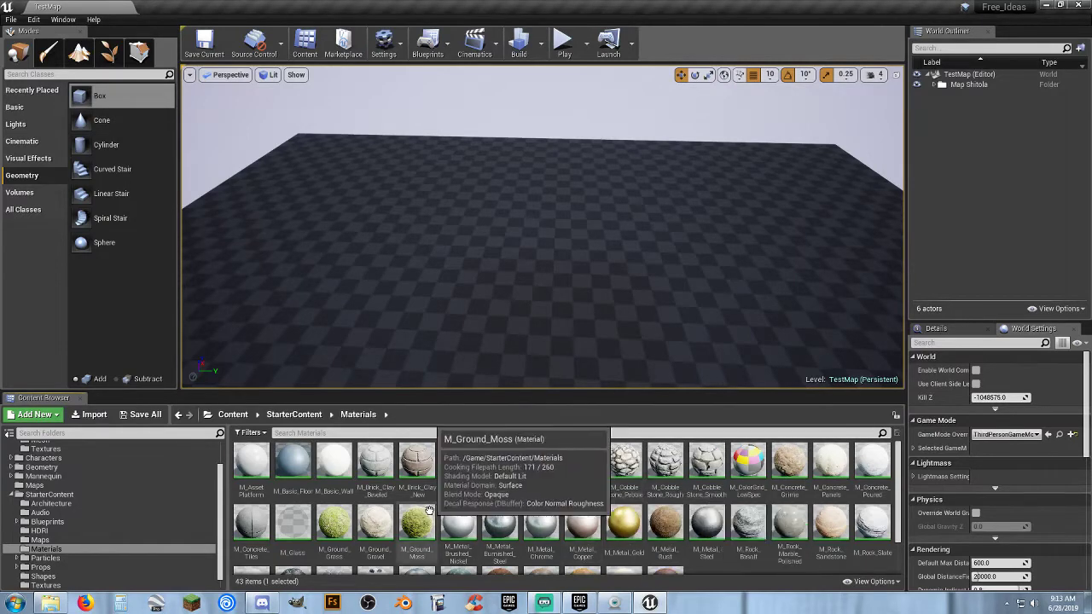
mouse_move(252, 522)
mouse_down()
mouse_move(358, 452)
mouse_move(251, 518)
mouse_up()
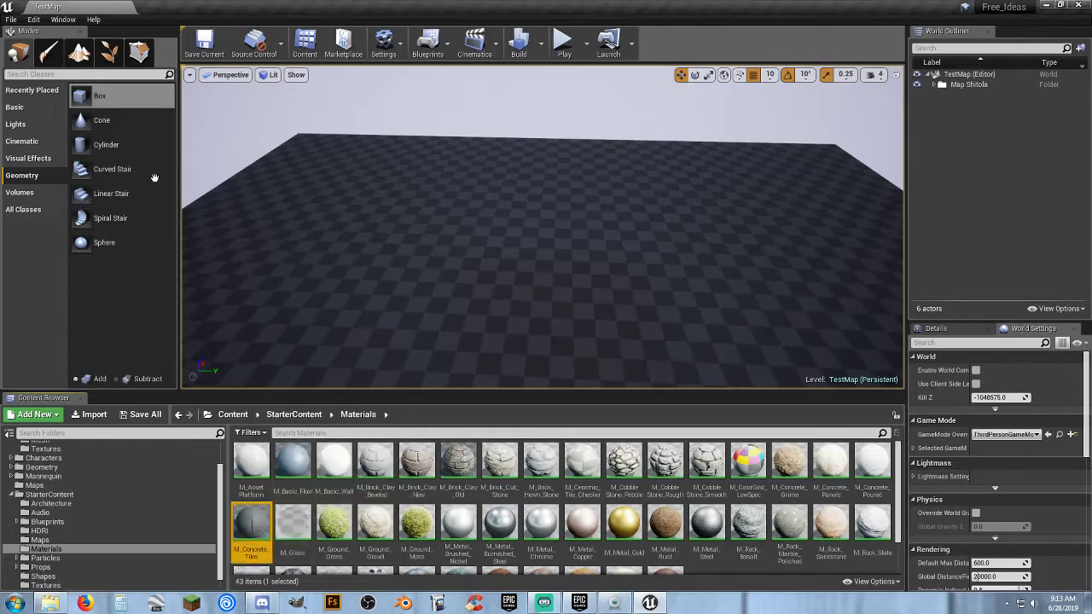
mouse_move(91, 99)
mouse_down()
mouse_move(543, 193)
mouse_move(561, 186)
mouse_up()
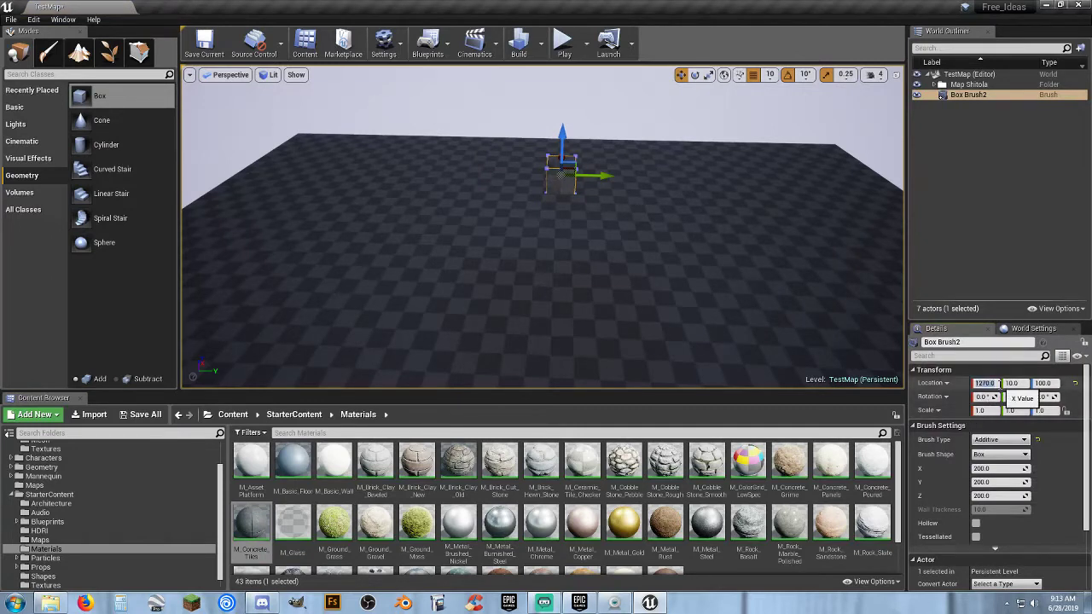
Set the new box brush's X, Y and Z location to 0.
text(0)
key(Tab)
text(0)
key(Tab)
text(0)
key(Return)
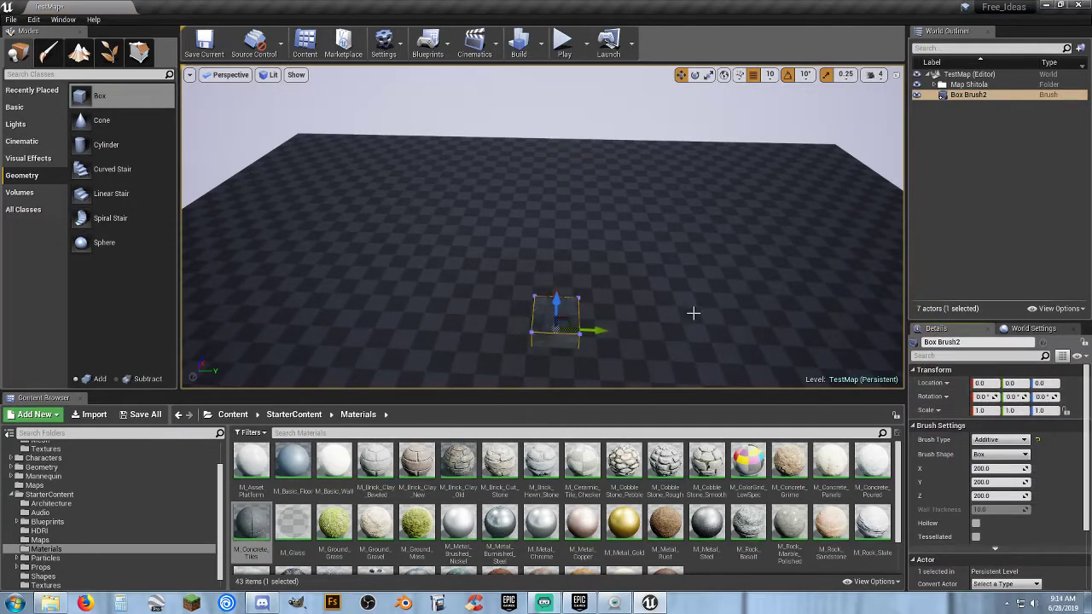
Set the new box brush's Z size to 800 and its Z location to 400.
click(997, 496)
text(80)
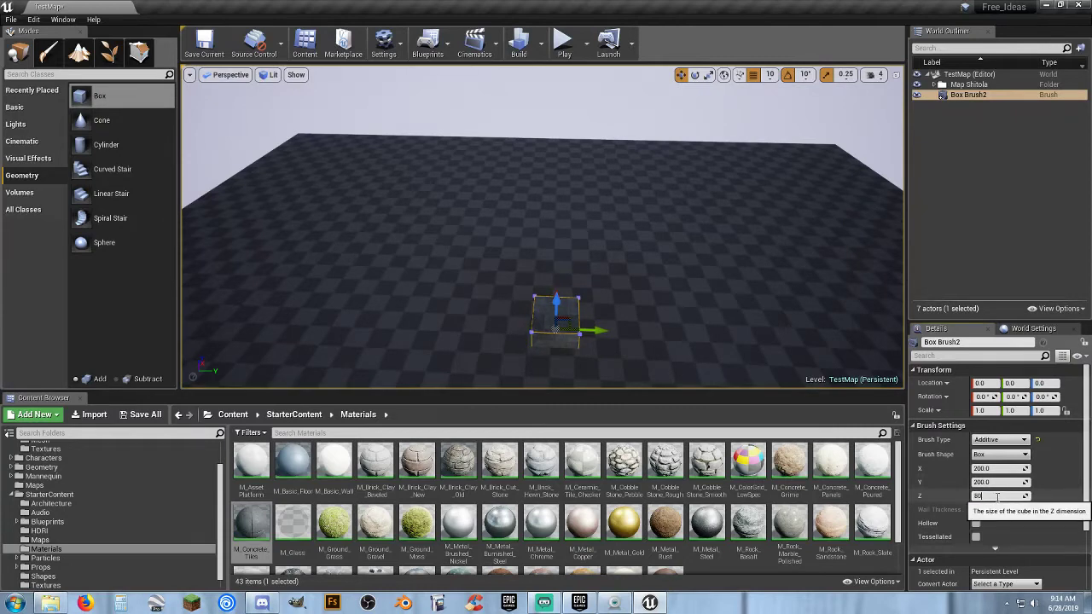
text(0)
key(Return)
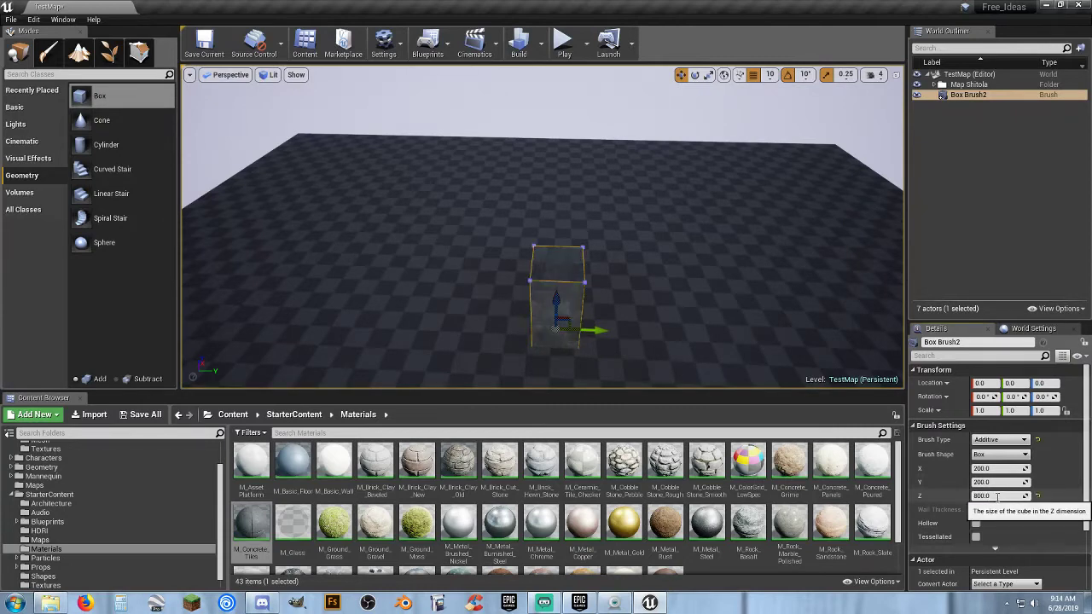
click(1054, 384)
text(400)
key(Return)
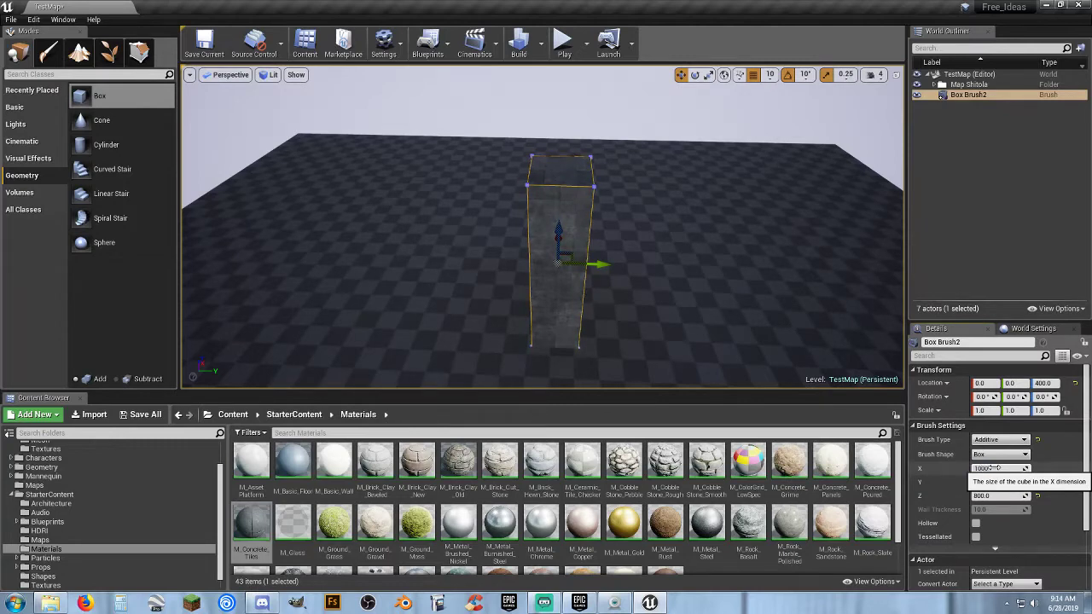
Set the concrete box brush's X and Y sizes to 1000 each.
key(Return)
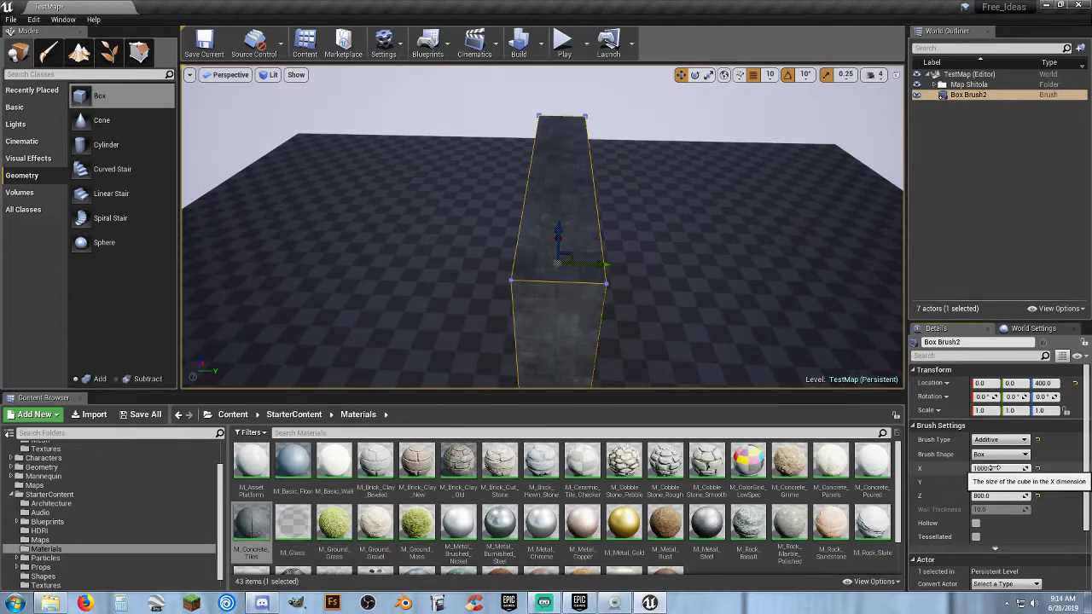
text(1000)
key(Return)
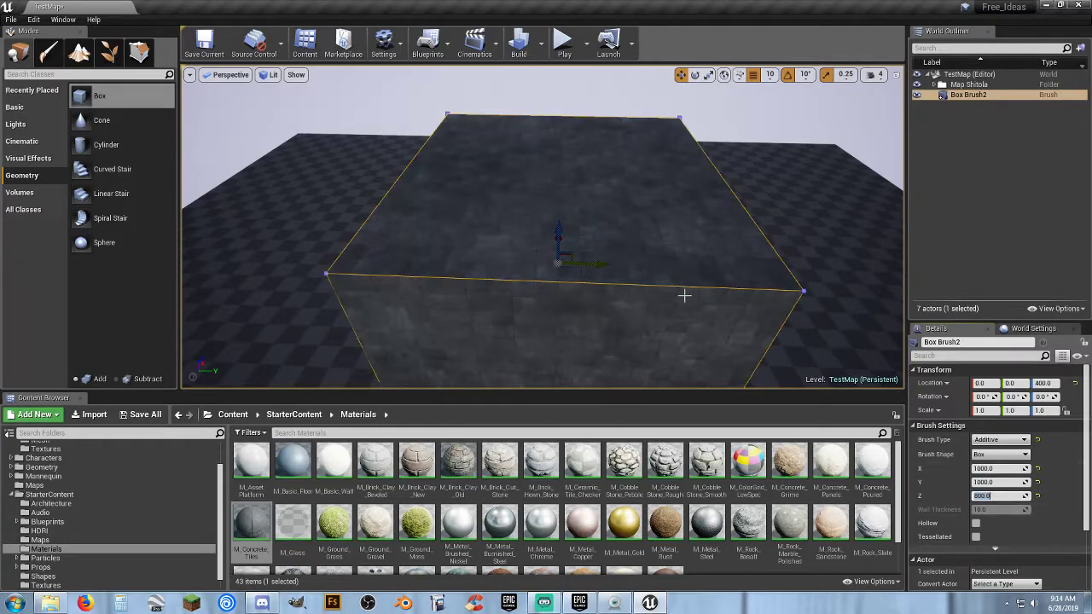
Duplicate the concrete box brush, move the copy along Y to about 1030, and open its X size for editing.
mouse_move(685, 295)
right_down()
mouse_move(635, 341)
mouse_move(343, 329)
mouse_move(546, 332)
mouse_move(619, 299)
mouse_move(616, 318)
mouse_move(635, 329)
mouse_move(597, 299)
mouse_move(554, 303)
mouse_move(618, 309)
mouse_move(684, 295)
right_up()
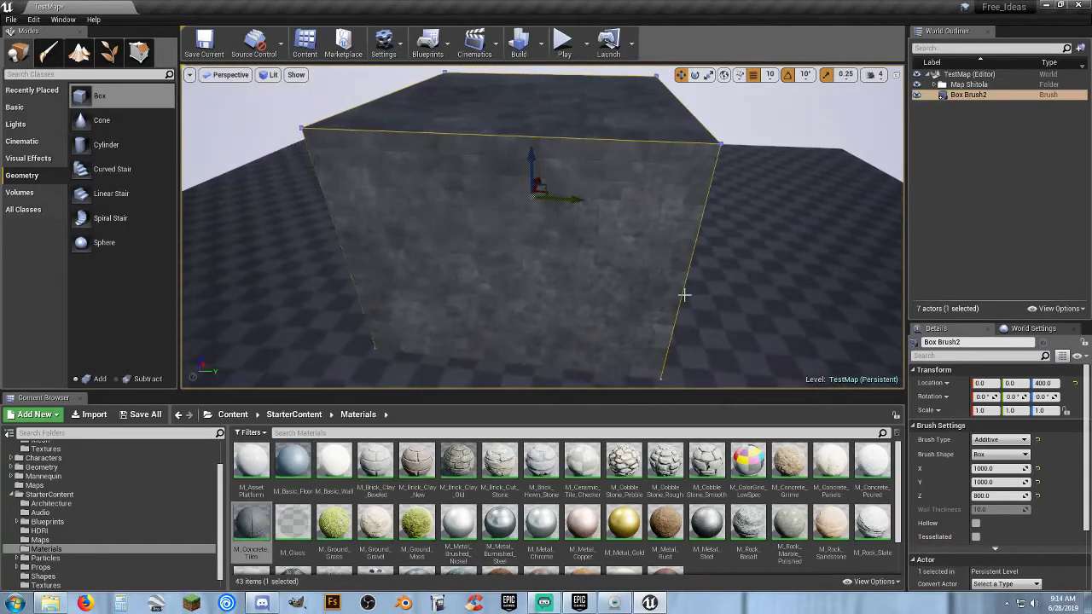
scroll(659, 286, down, 10)
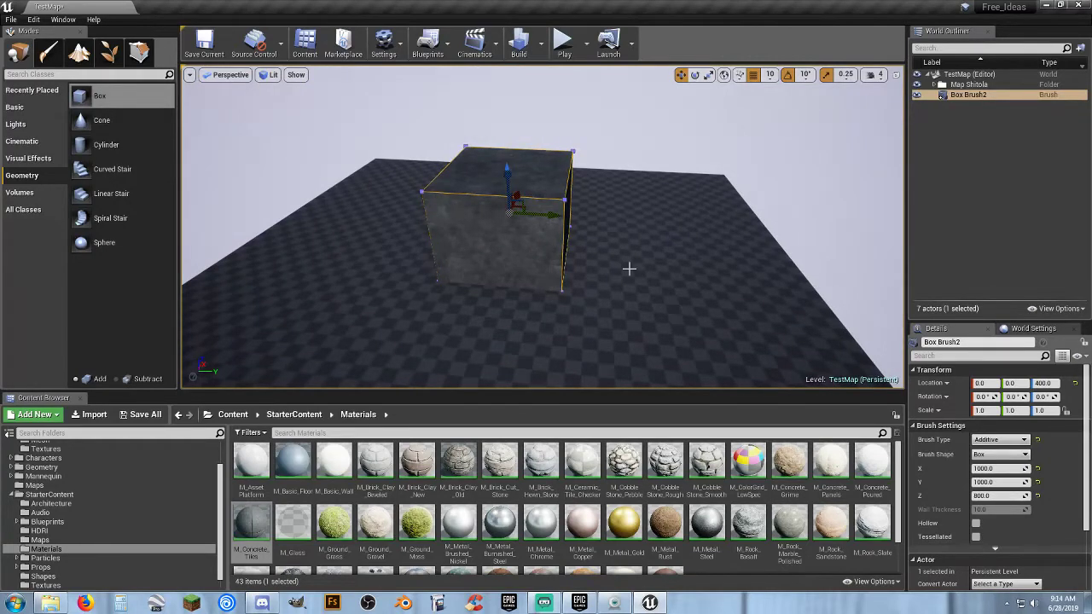
key(ctrl+v)
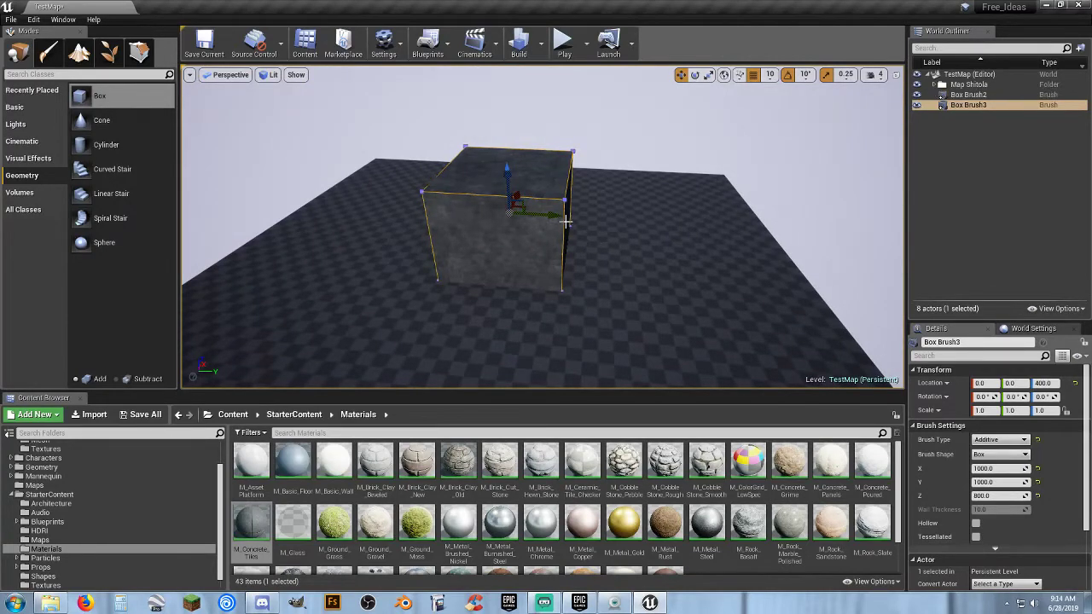
drag(550, 215, 676, 229)
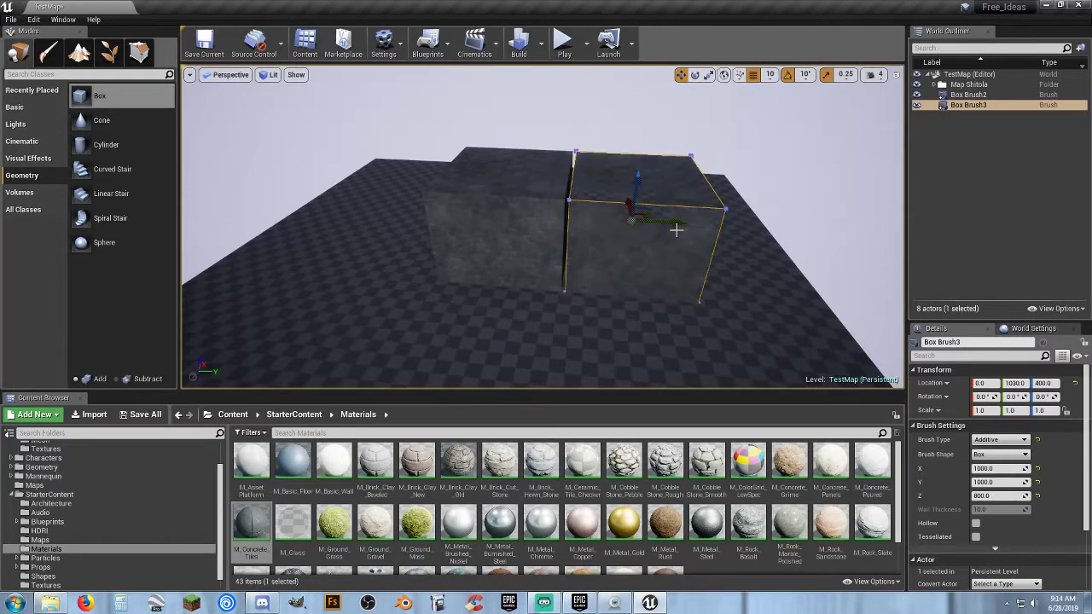
click(1007, 468)
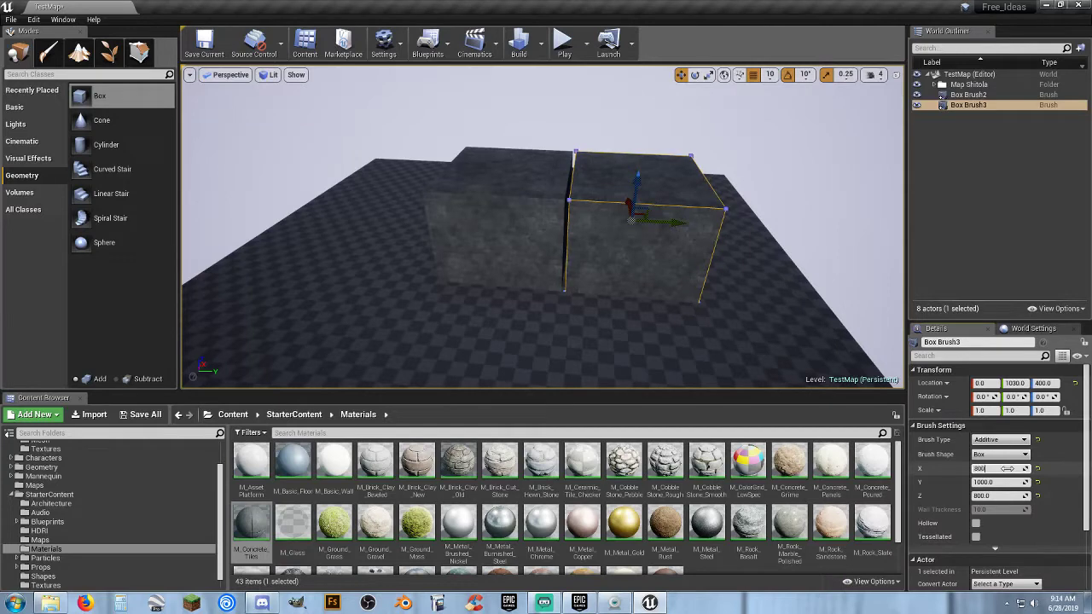
Set the copied box brush's X and Y sizes to 800, its Z size to 400 and its Z location to 200.
key(Tab)
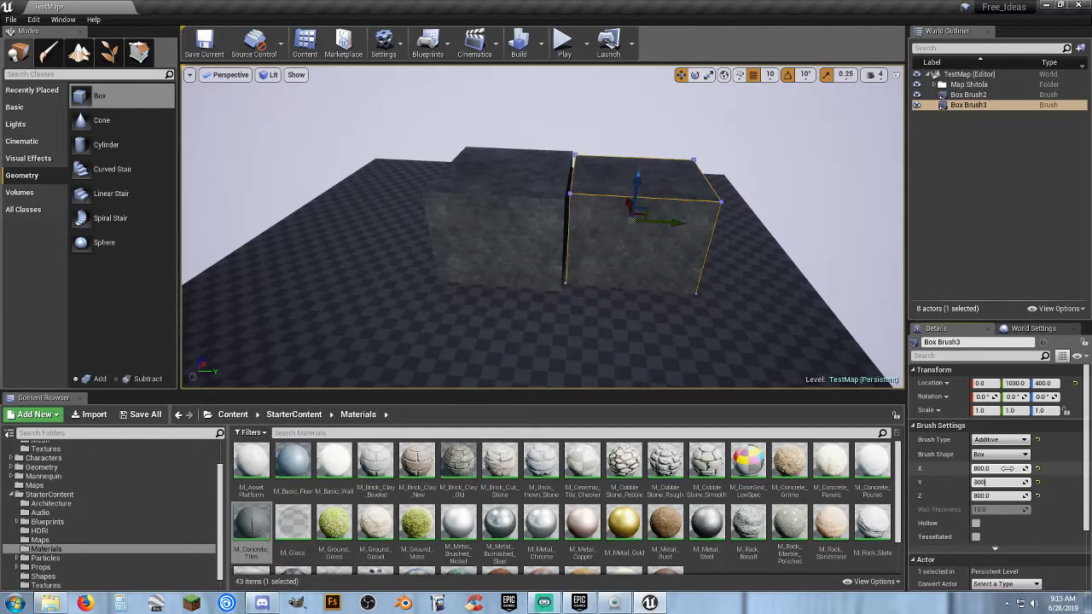
key(Tab)
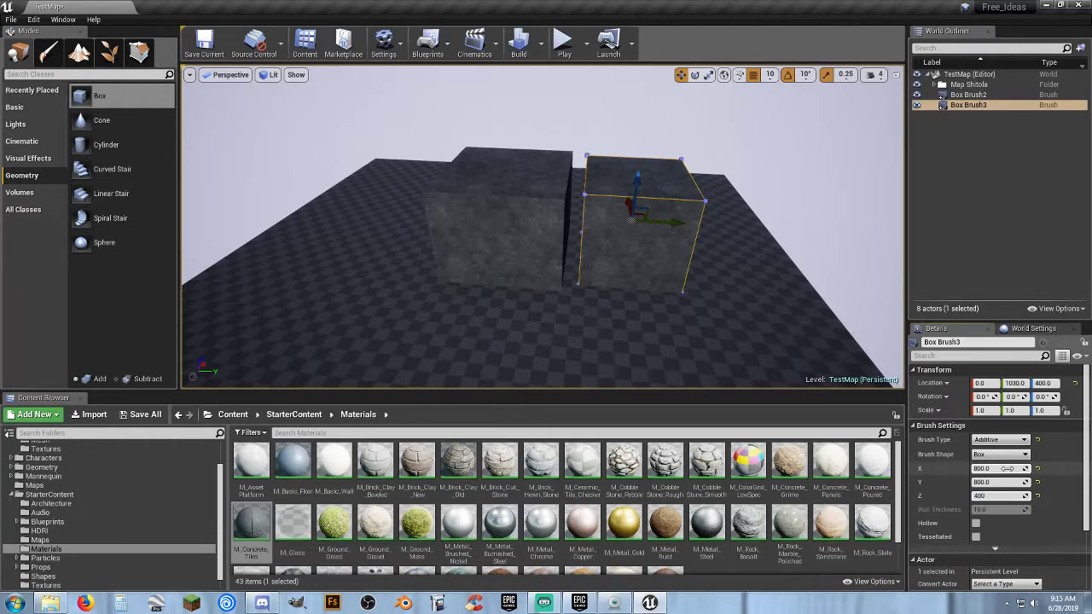
key(Tab)
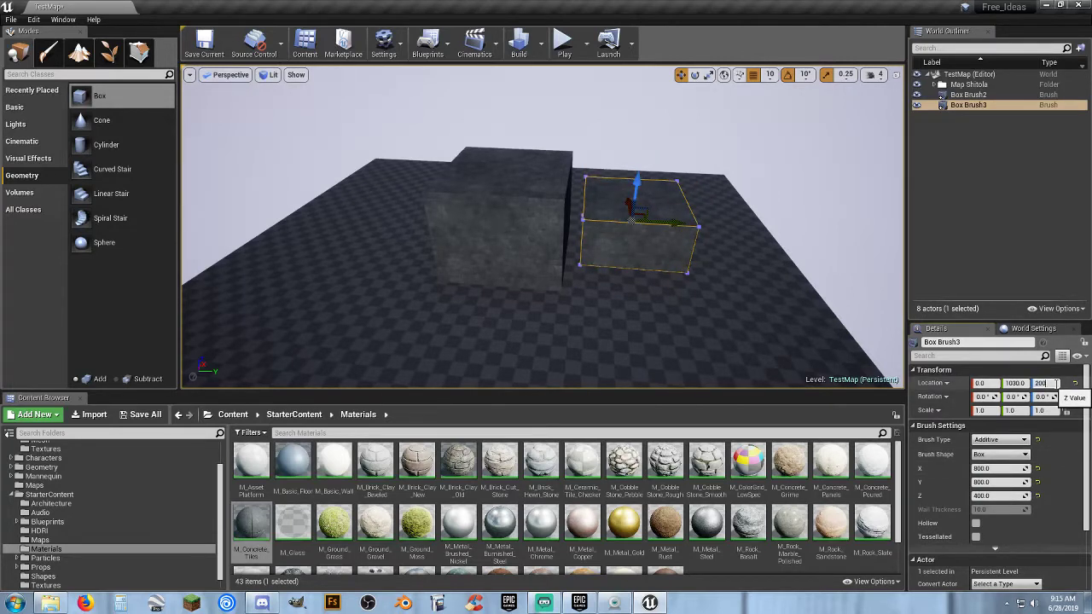
key(Return)
Move the smaller concrete box along Y to 900 so it sits flush against the large central box.
mouse_move(713, 236)
right_down()
mouse_move(714, 261)
mouse_move(731, 266)
mouse_move(708, 214)
right_up()
key(w)
drag(713, 208, 661, 211)
right_drag(624, 293, 620, 295)
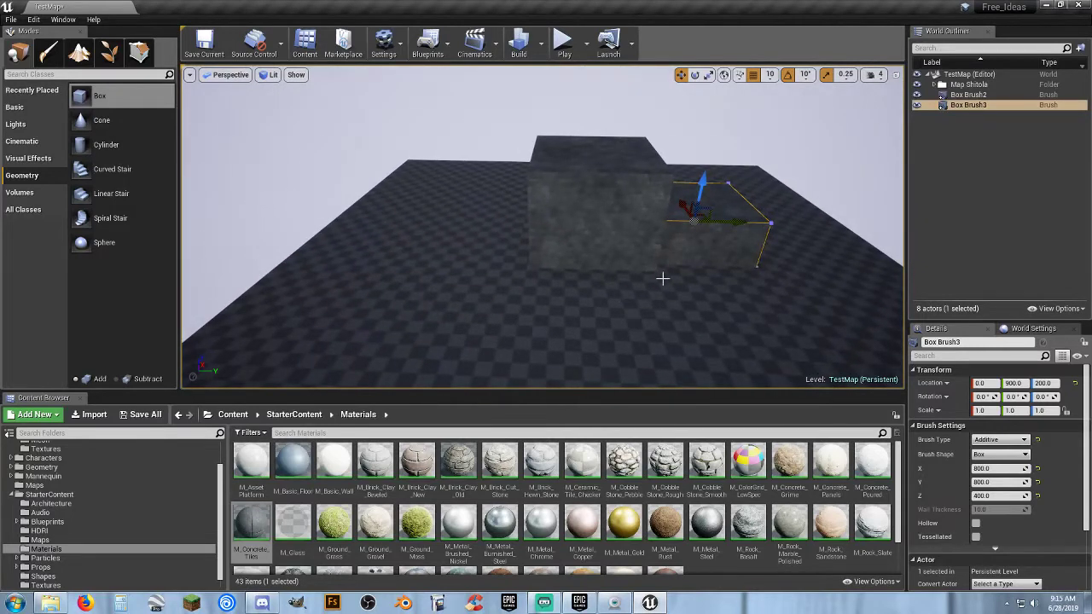
Duplicate the smaller box and move the copy to Y -900, flush against the opposite side of the central box.
key(ctrl+w)
drag(739, 223, 577, 230)
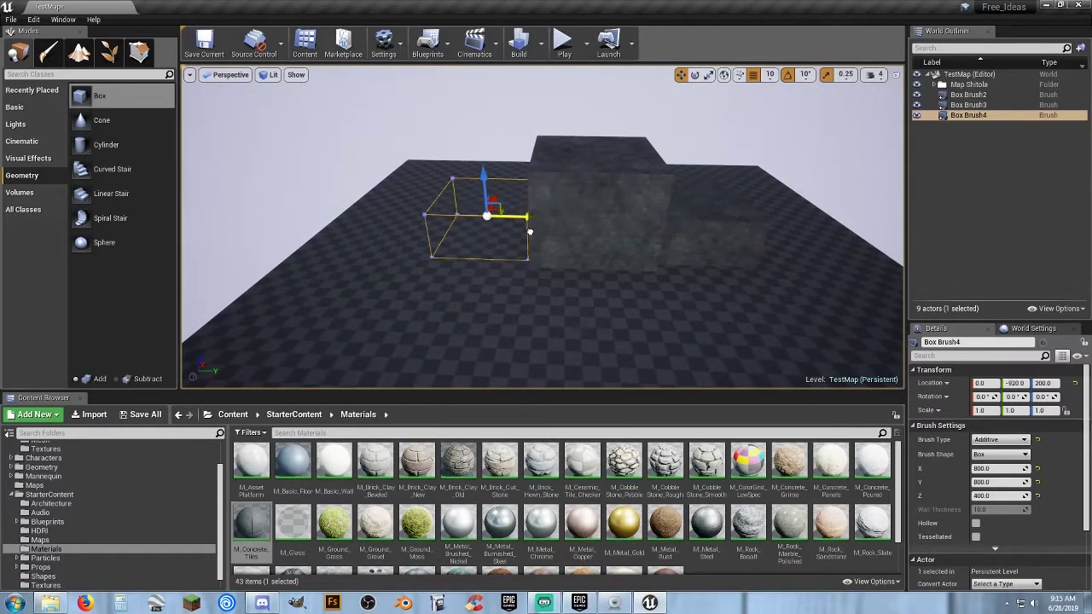
scroll(524, 281, up, 10)
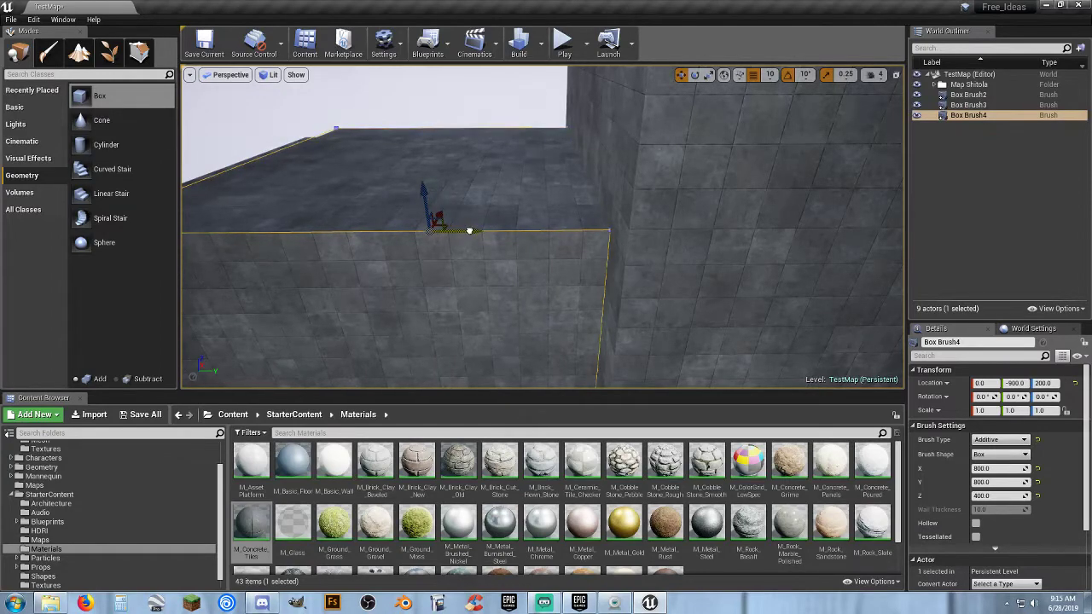
scroll(617, 80, down, 10)
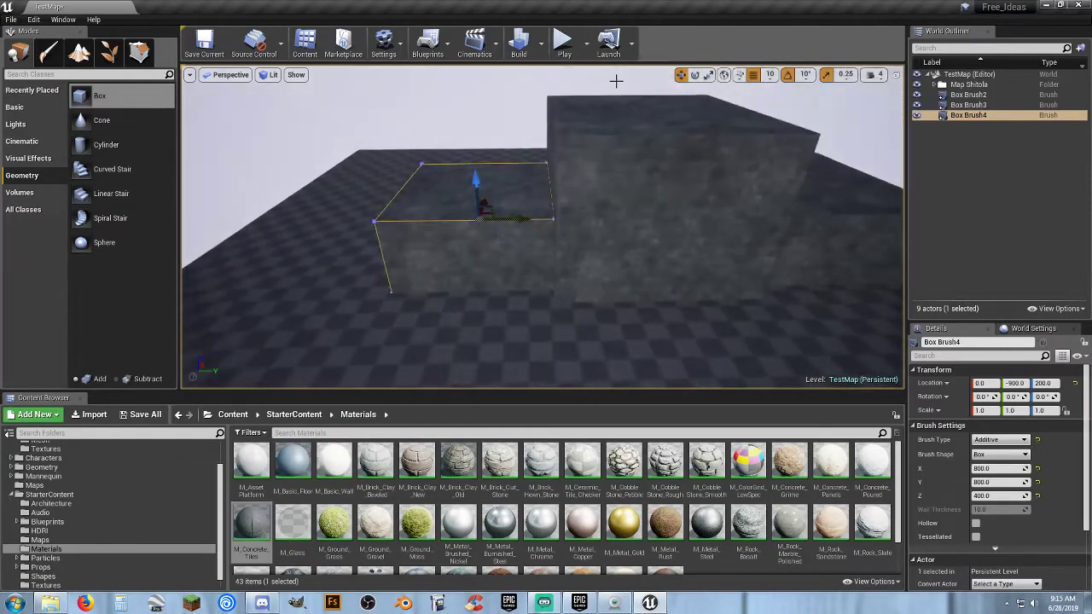
Play the level, run the character around the three concrete boxes to check their scale, and end the play session.
click(563, 40)
key(w)
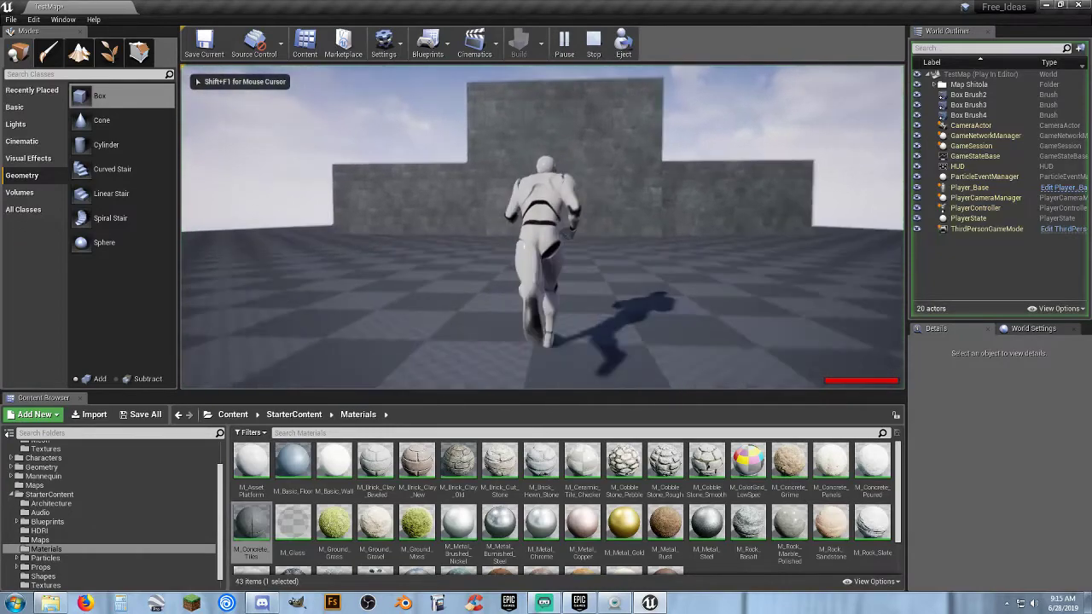
key(d)
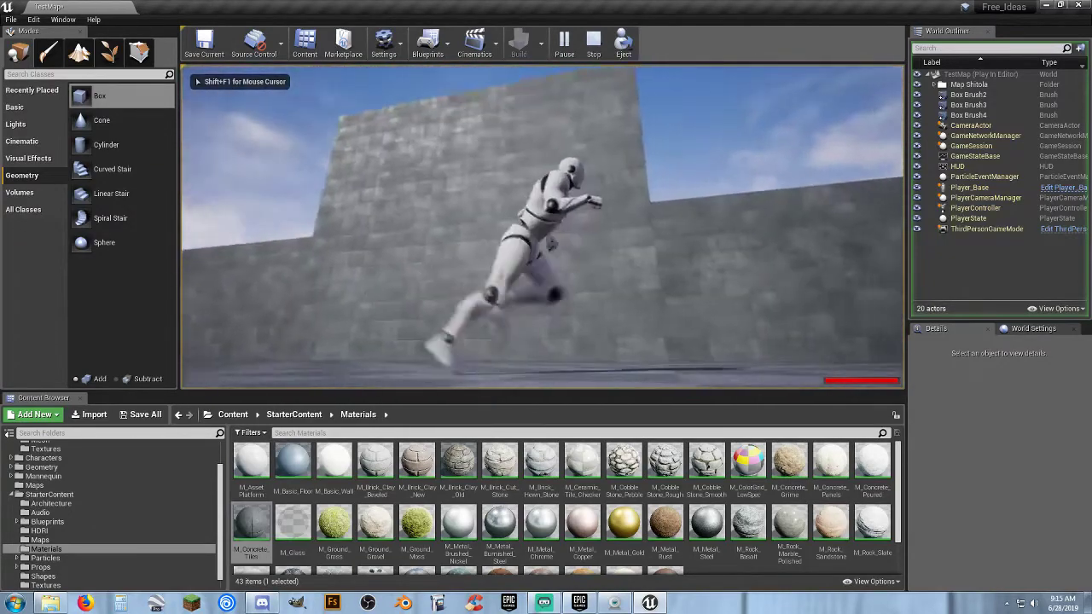
key(w)
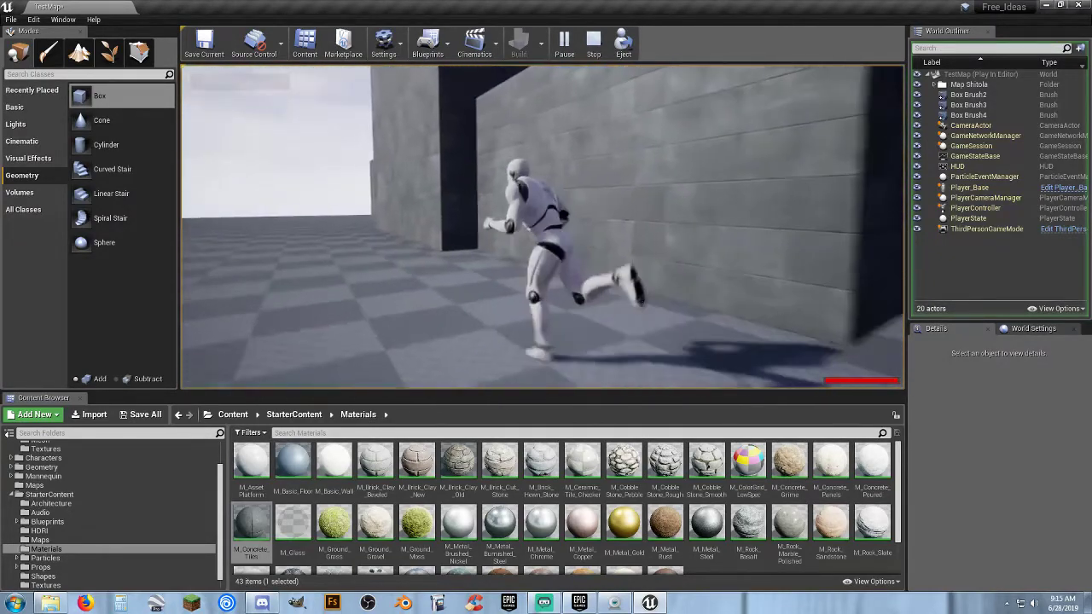
key(a)
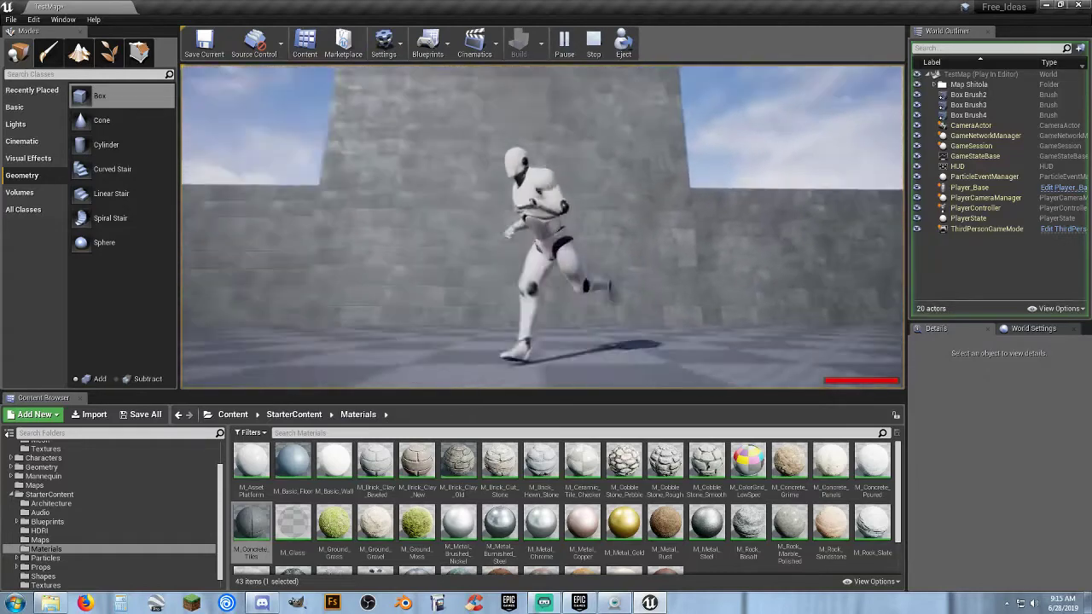
key(s)
key(shift+F1)
key(Escape)
Duplicate the large central box brush and raise the copy to a Z location of 790.
key(w)
mouse_move(568, 270)
right_down()
mouse_move(567, 220)
mouse_move(574, 290)
mouse_move(568, 273)
right_up()
key(s)
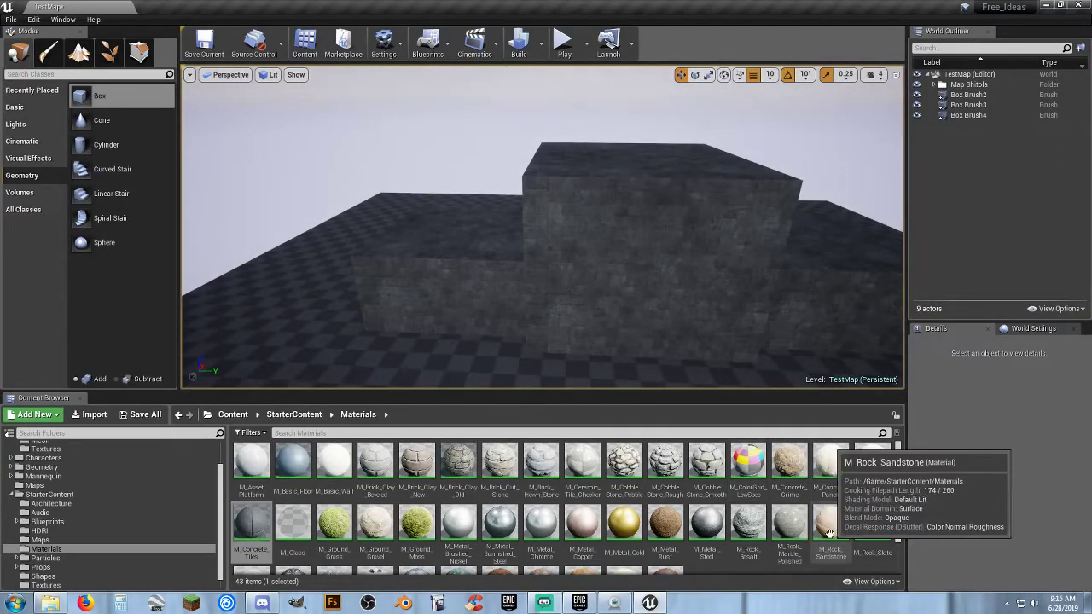
scroll(810, 547, down, 1)
scroll(808, 541, up, 1)
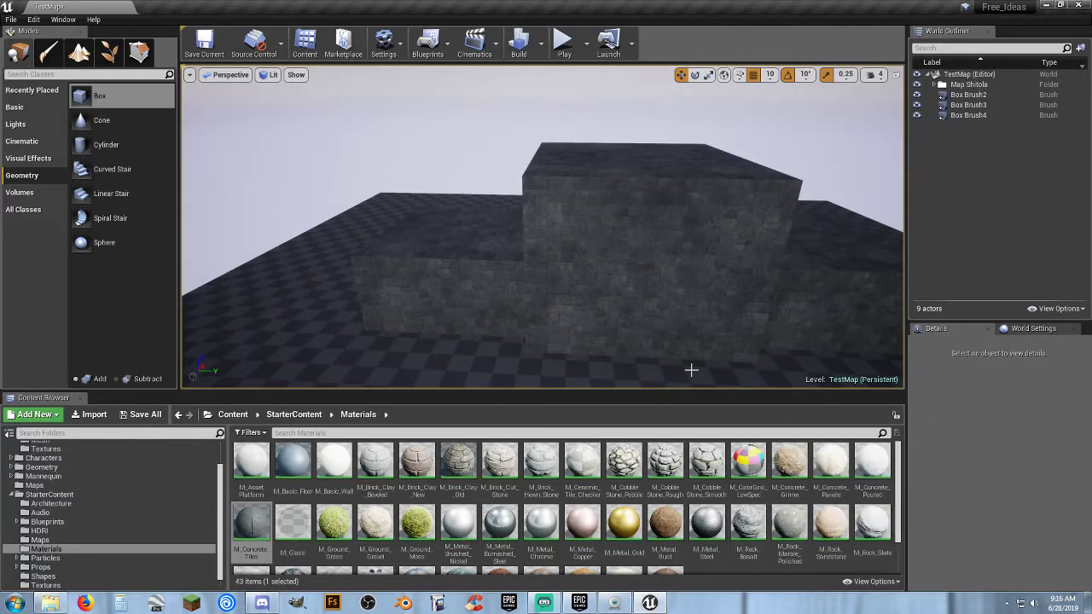
click(654, 281)
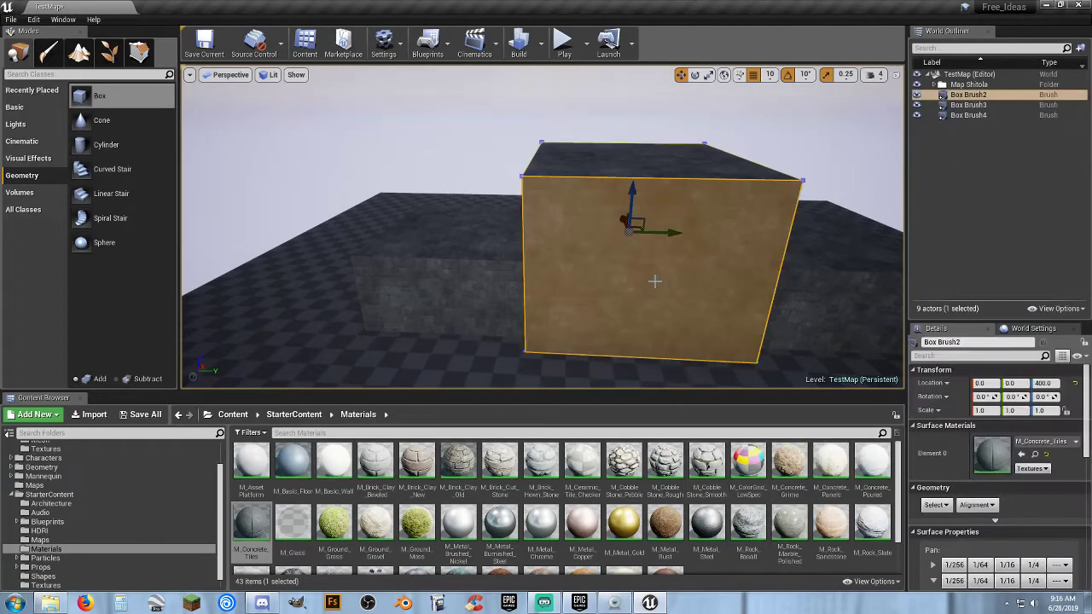
click(978, 157)
click(968, 94)
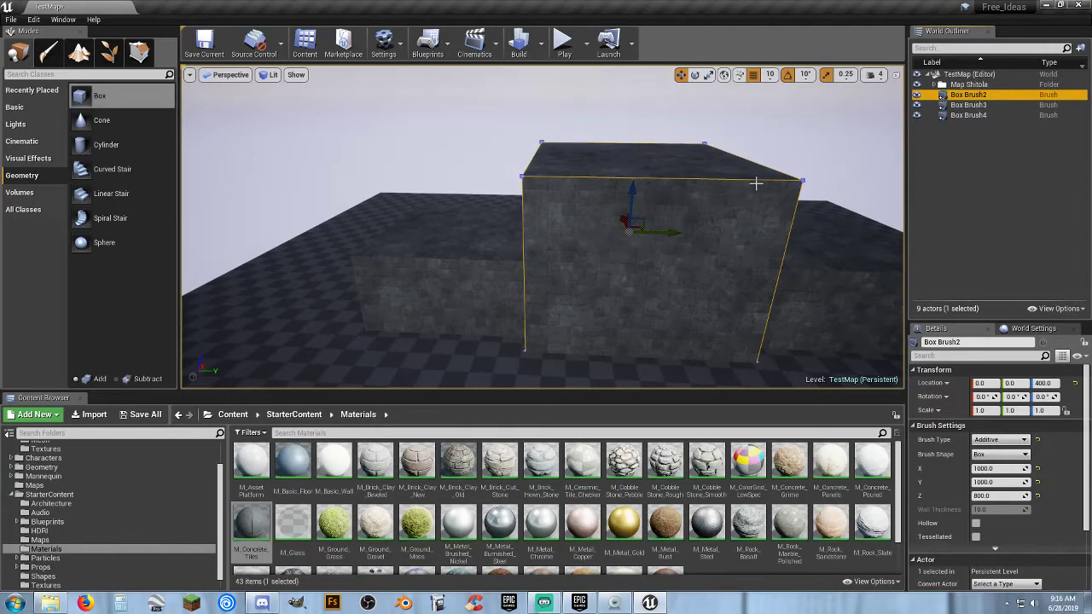
key(ctrl+w)
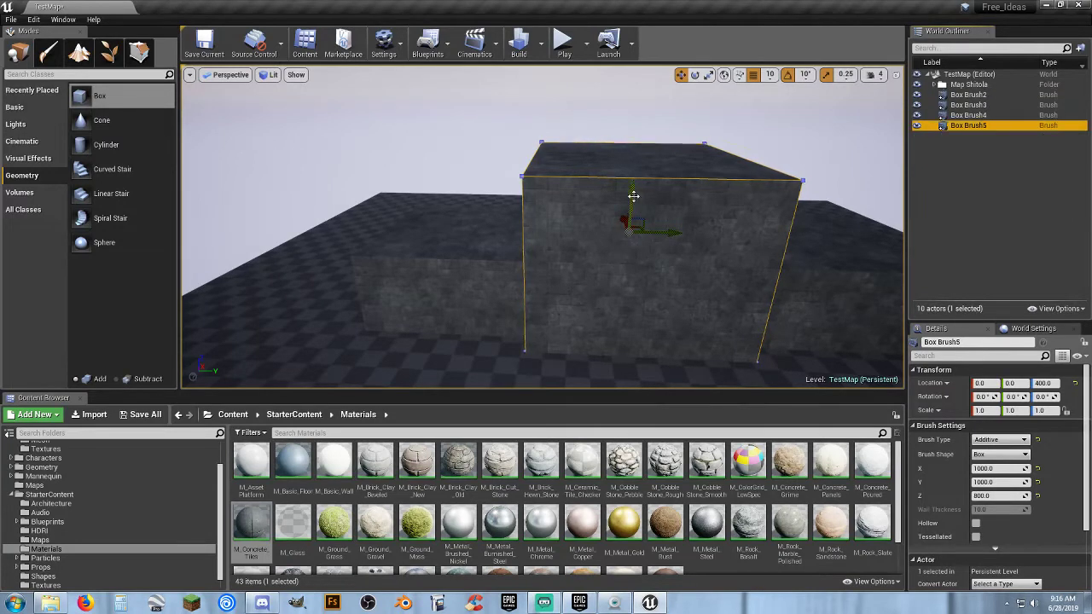
drag(633, 196, 636, 128)
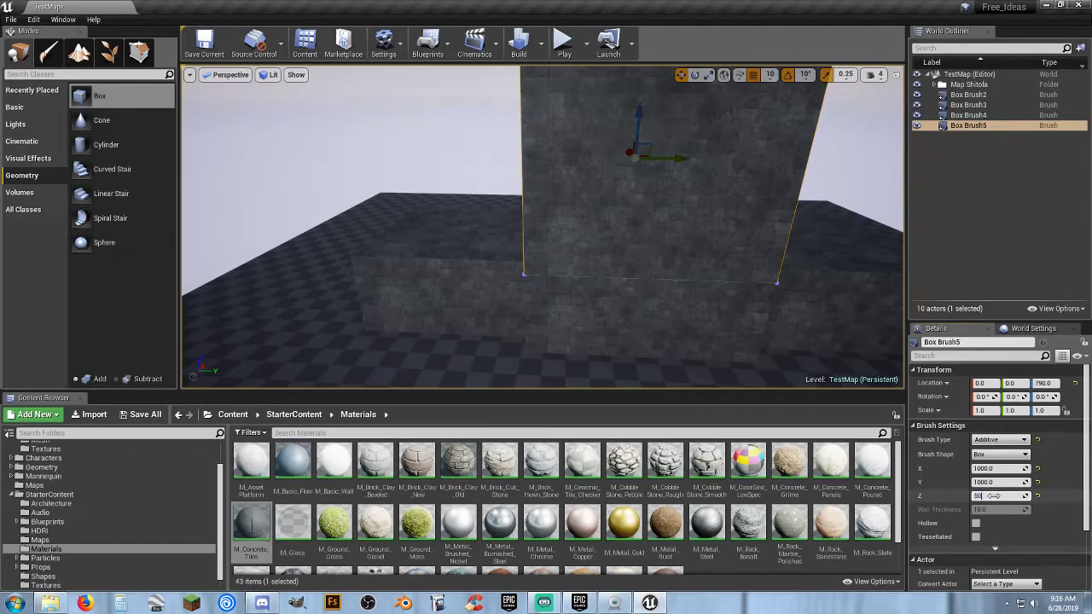
Set the raised copy's Z size to 50 and its X and Y sizes to 1010, forming a slightly overhanging cap.
key(Tab)
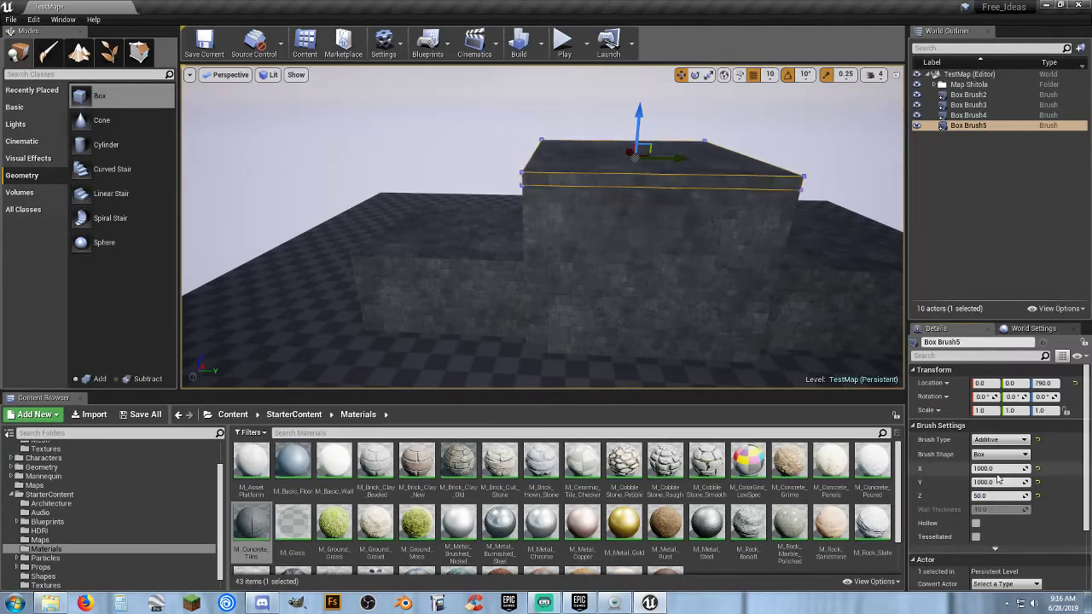
click(1001, 468)
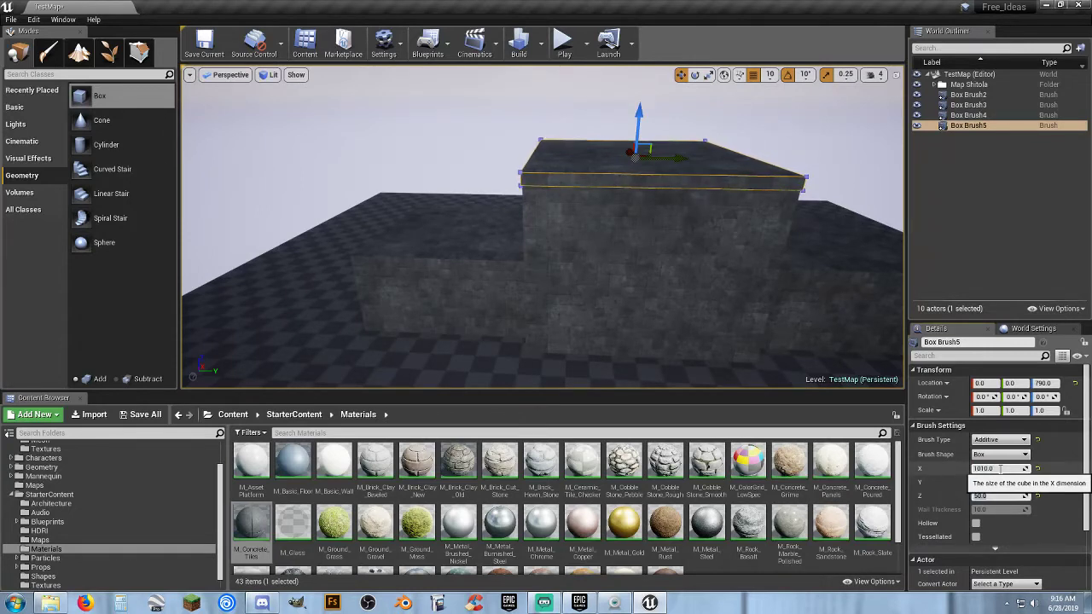
right_drag(744, 372, 802, 334)
key(a)
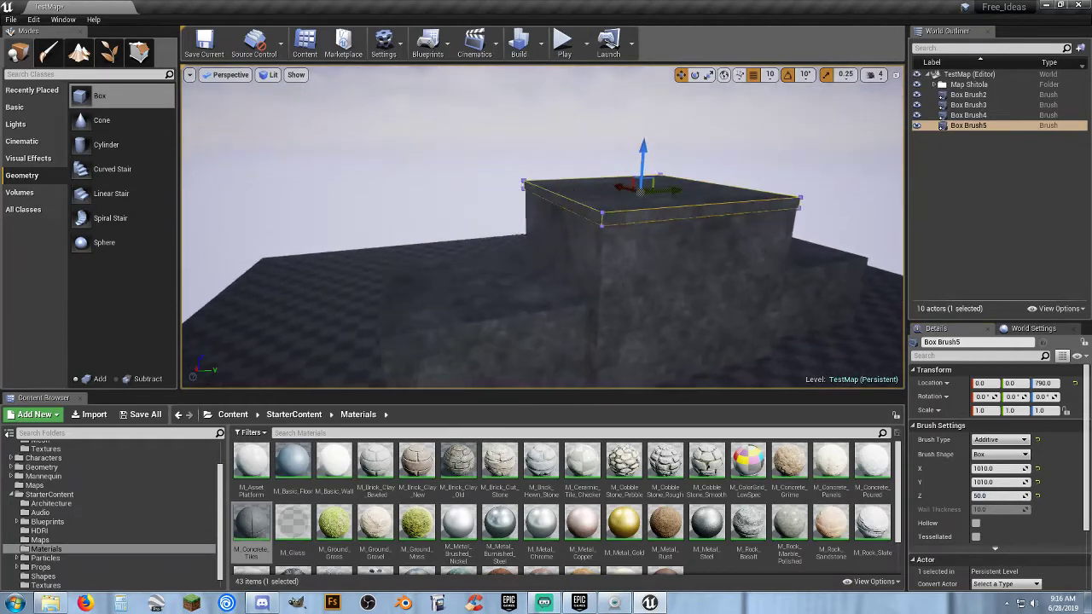
right_drag(725, 319, 742, 298)
key(w)
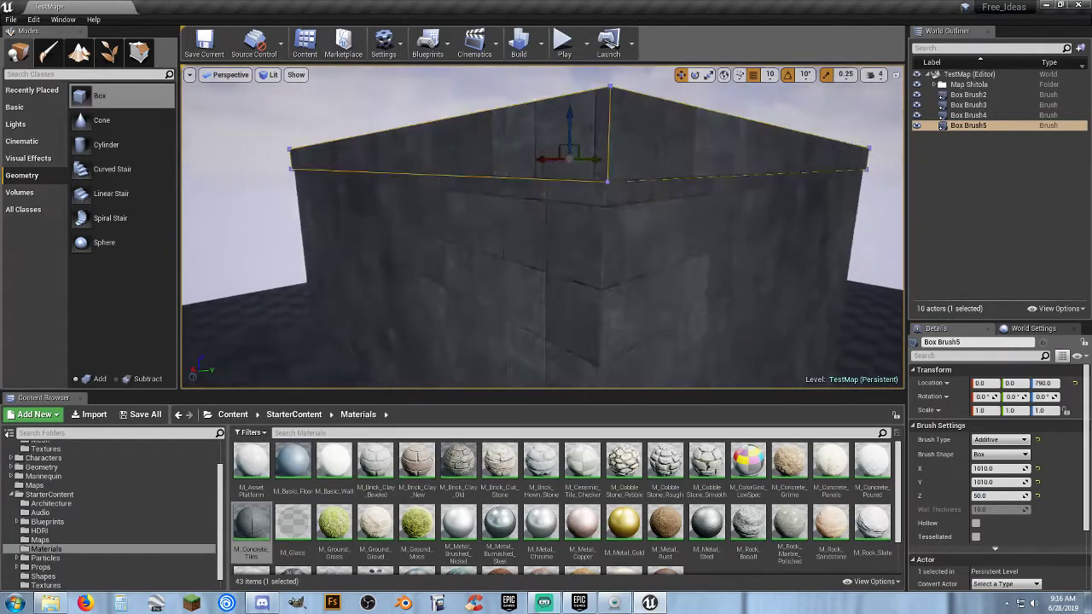
mouse_move(619, 278)
right_down()
mouse_move(682, 277)
mouse_move(619, 278)
right_up()
key(s)
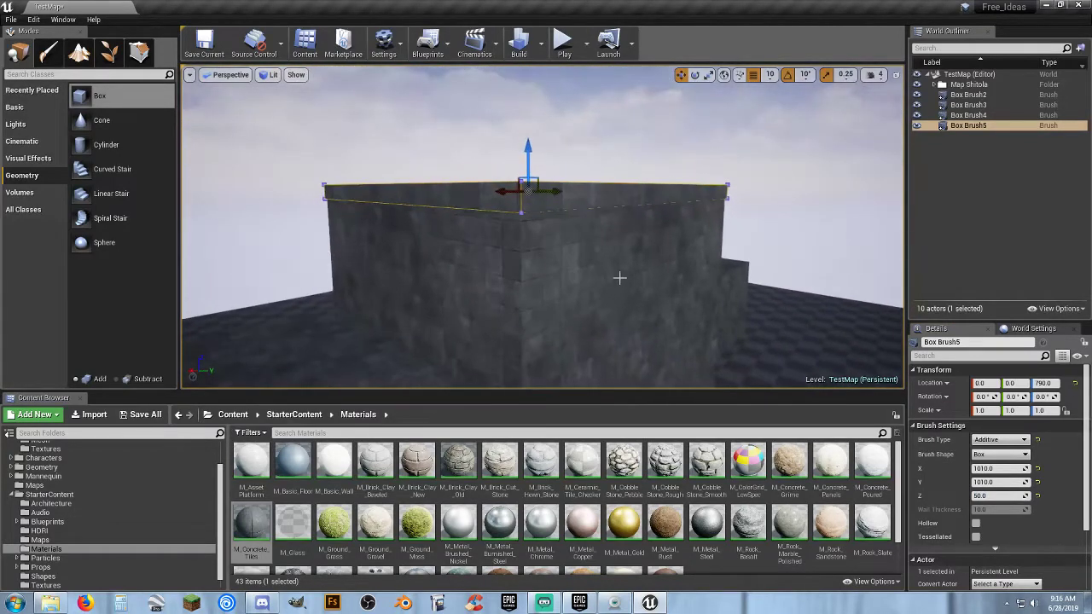
Select all adjacent surfaces of the cap brush and apply the M_Brick_Clay_Beveled material to them.
click(578, 192)
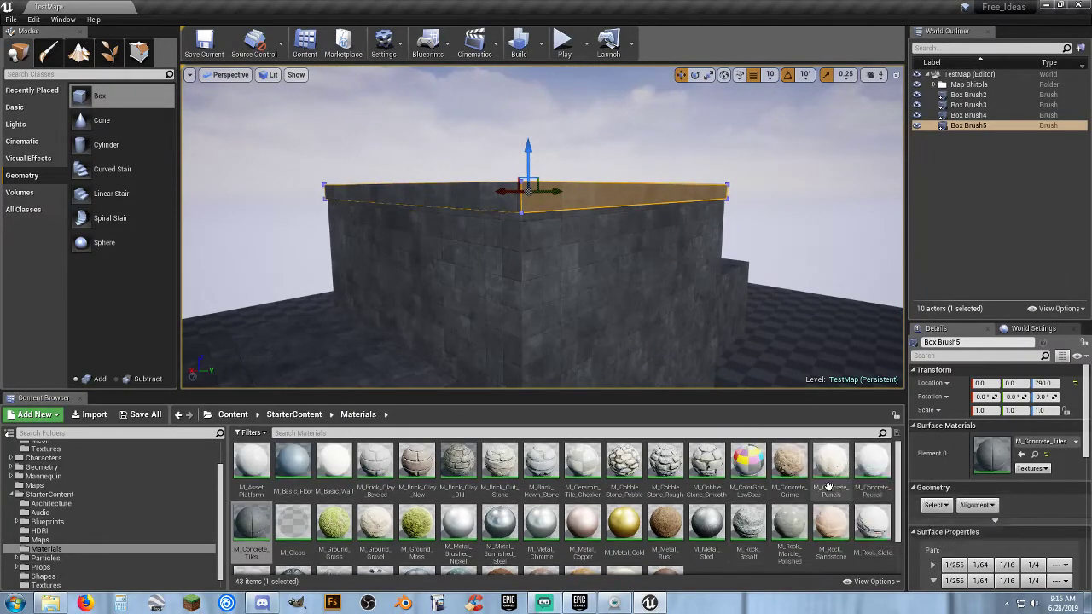
click(375, 468)
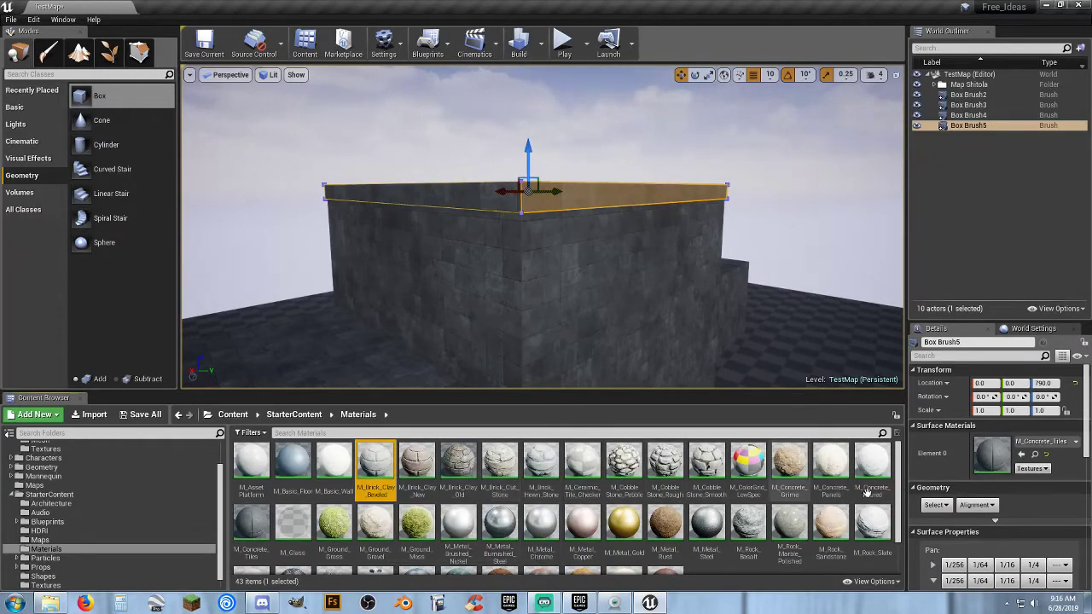
click(935, 505)
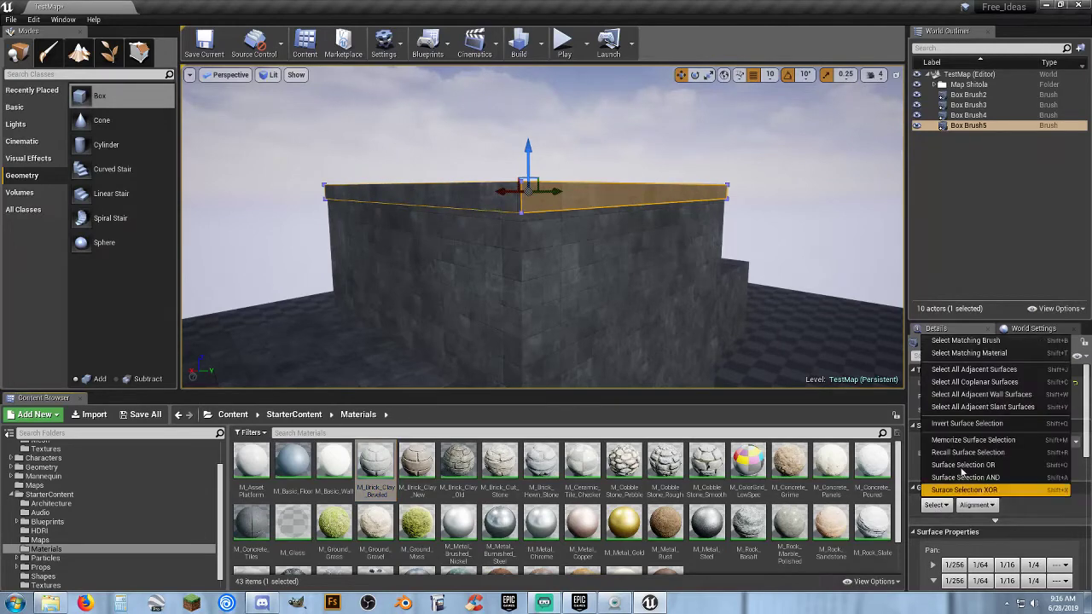
click(971, 369)
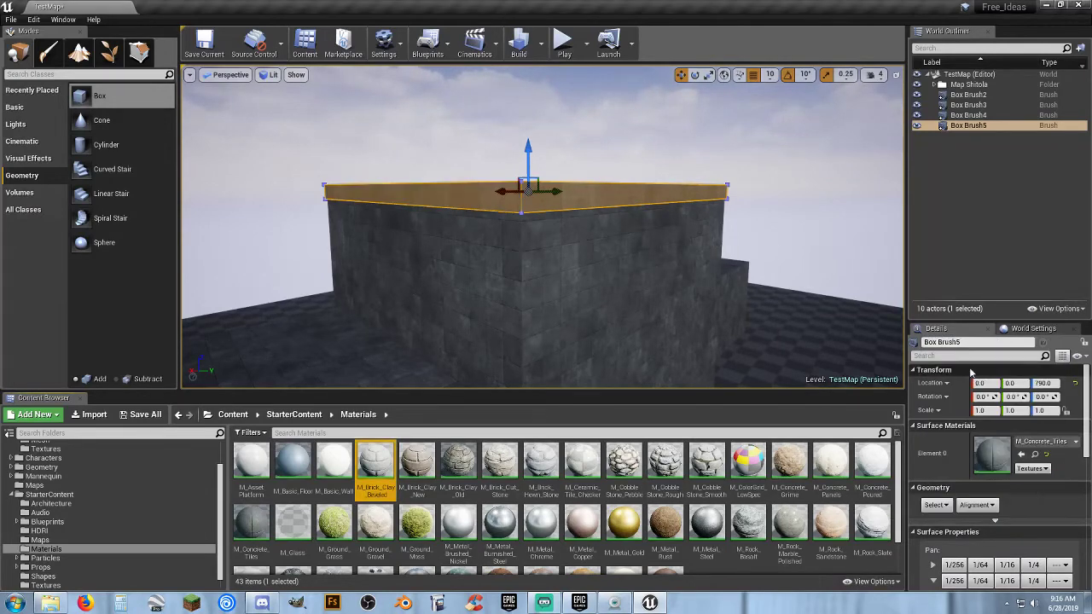
click(1022, 454)
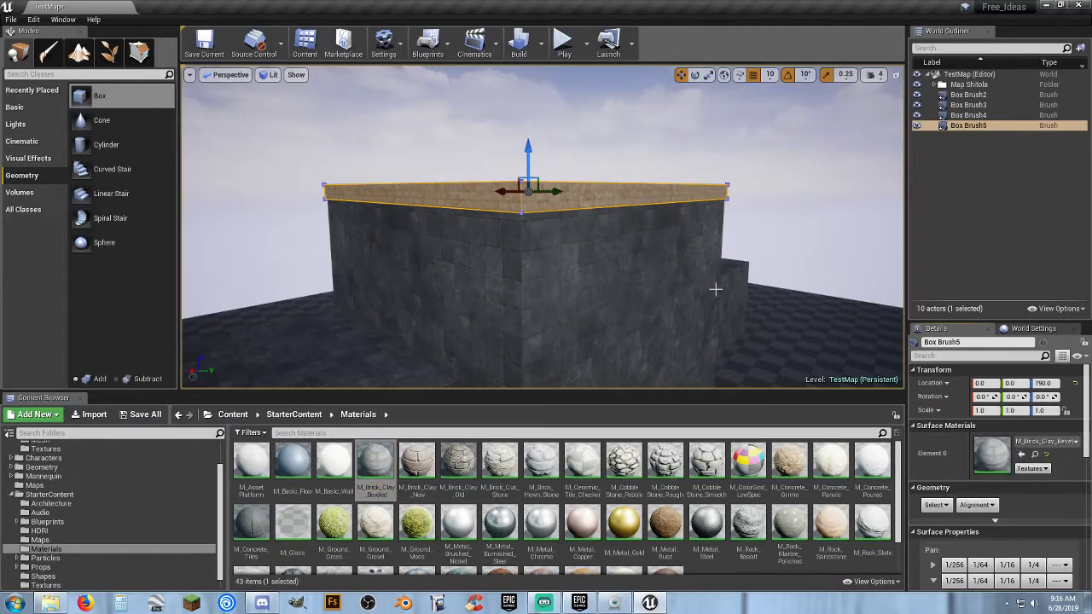
Play the level, run up to the structure to view its brick cap, and end the play session.
click(563, 40)
key(w)
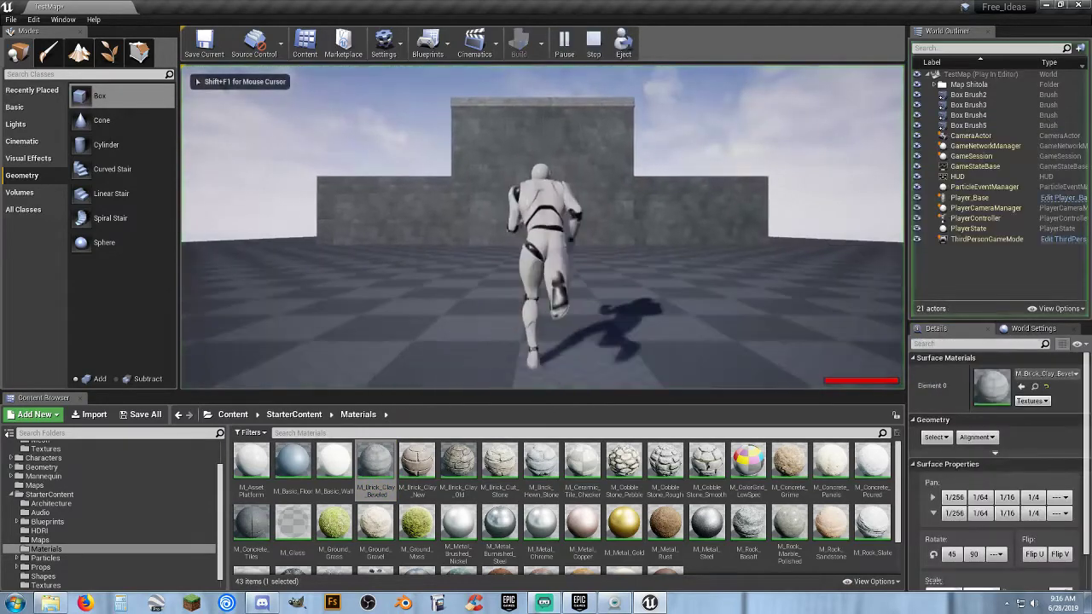
key(a)
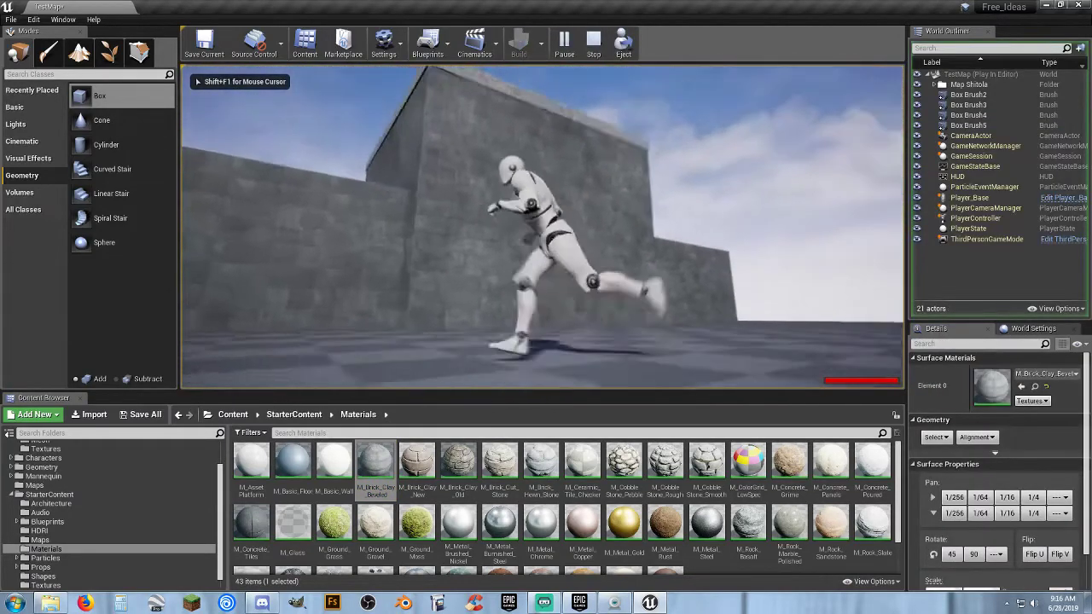
key(d)
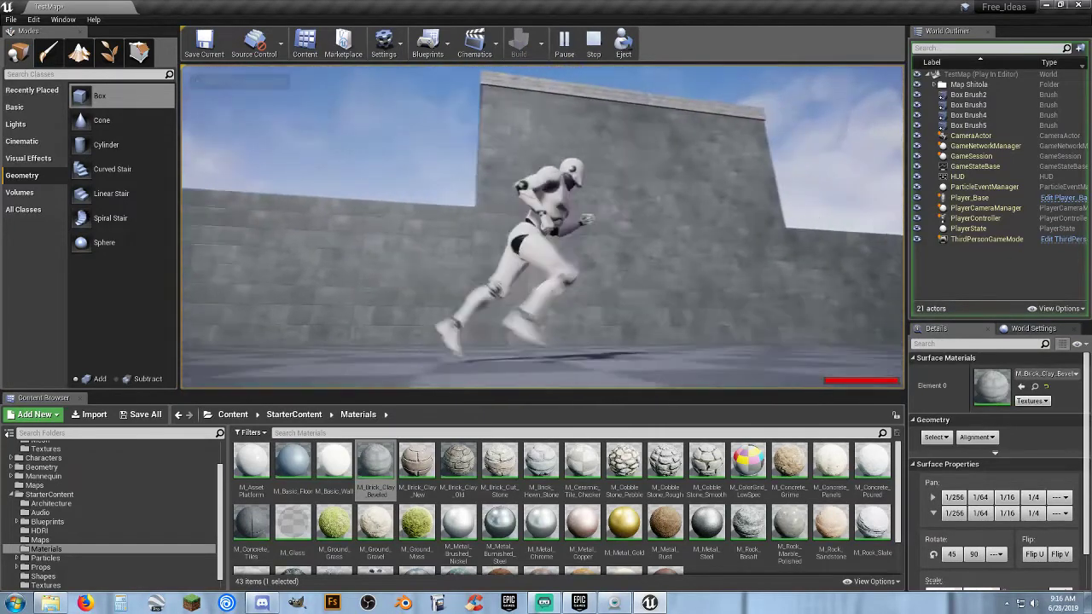
key(Escape)
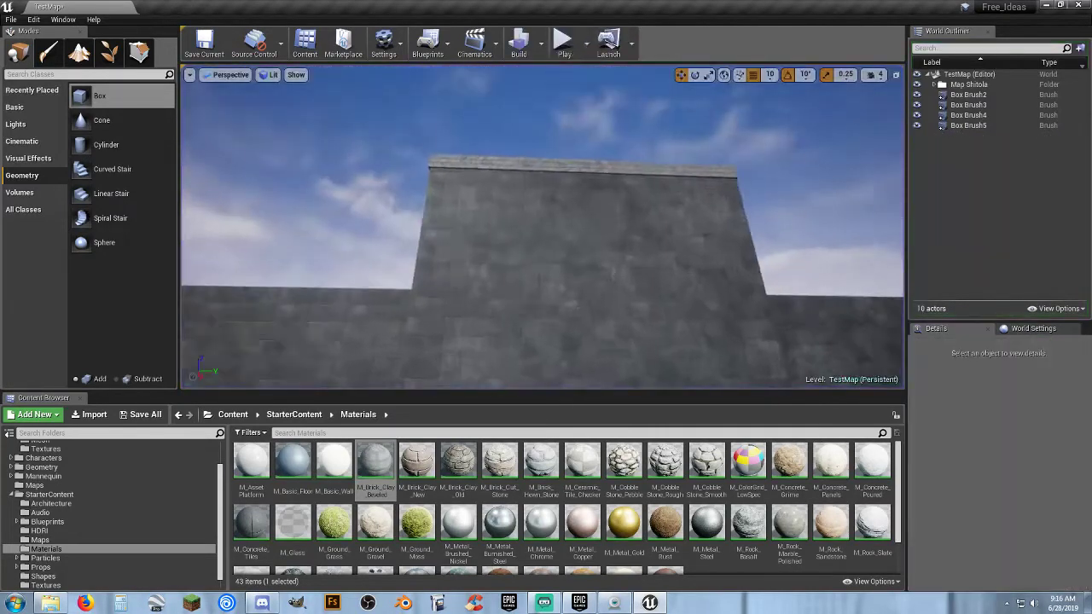
Duplicate the two smaller side boxes together and set the copies' Z size to 50.
mouse_move(881, 114)
right_down()
mouse_move(882, 204)
mouse_move(881, 114)
right_up()
key(s)
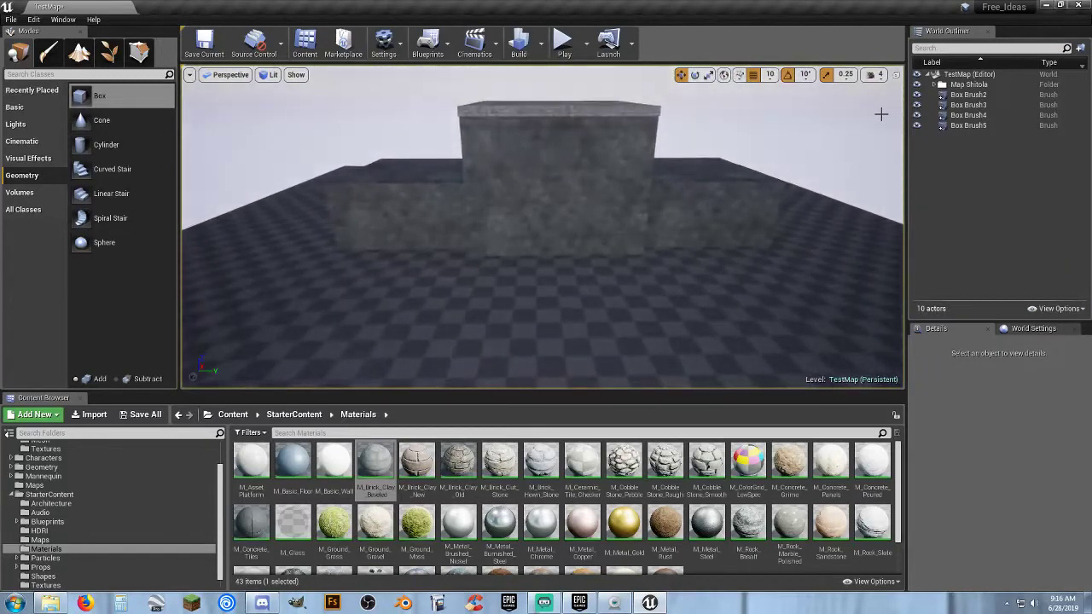
click(452, 204)
ctrl+click(692, 214)
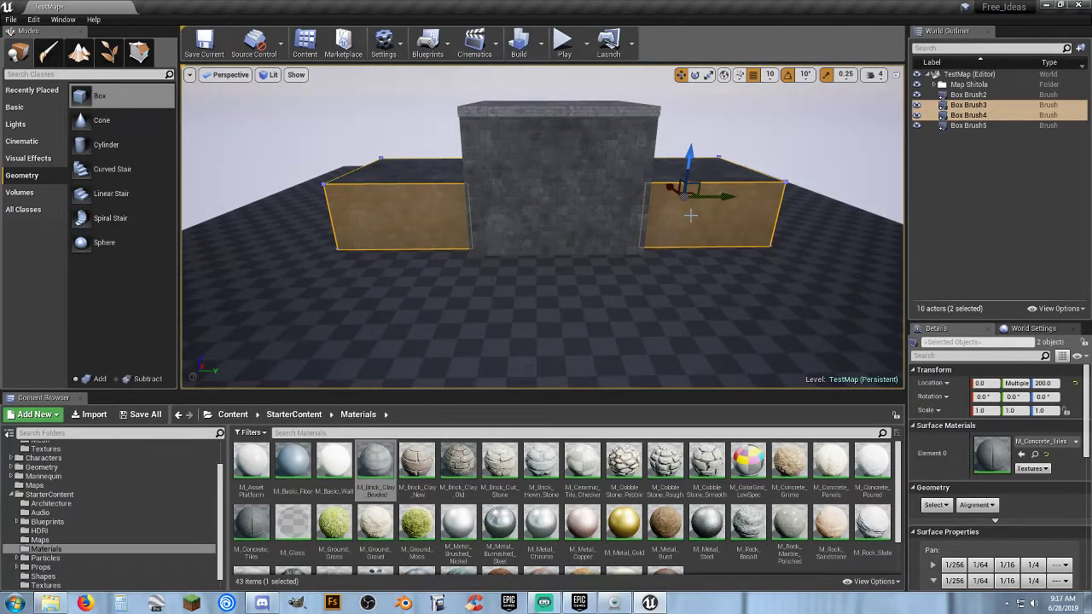
key(ctrl+w)
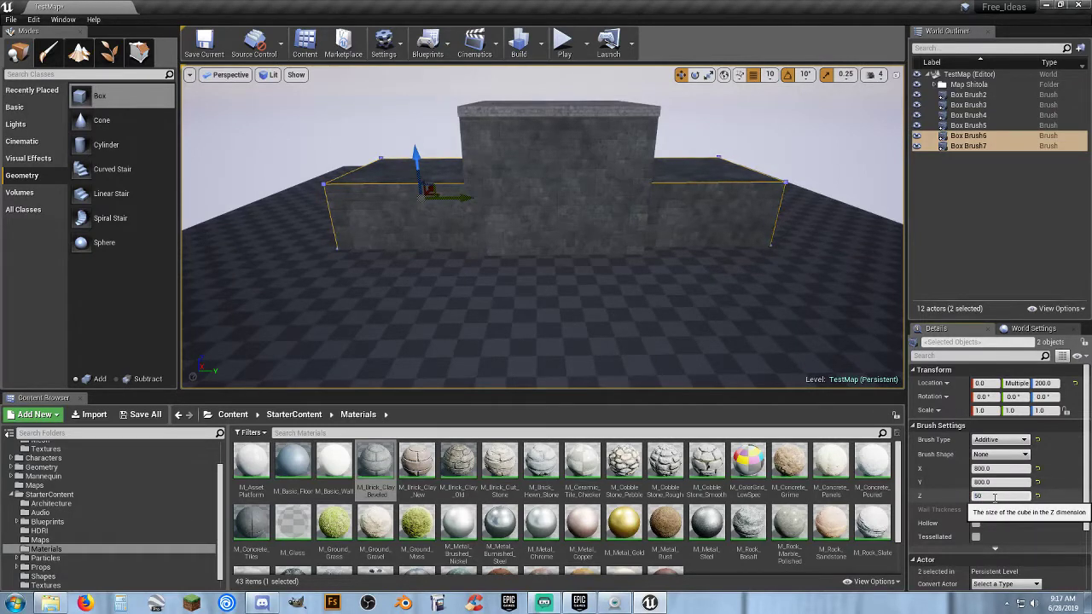
key(Return)
mouse_move(473, 231)
right_down()
mouse_move(446, 211)
mouse_move(380, 227)
right_up()
key(w)
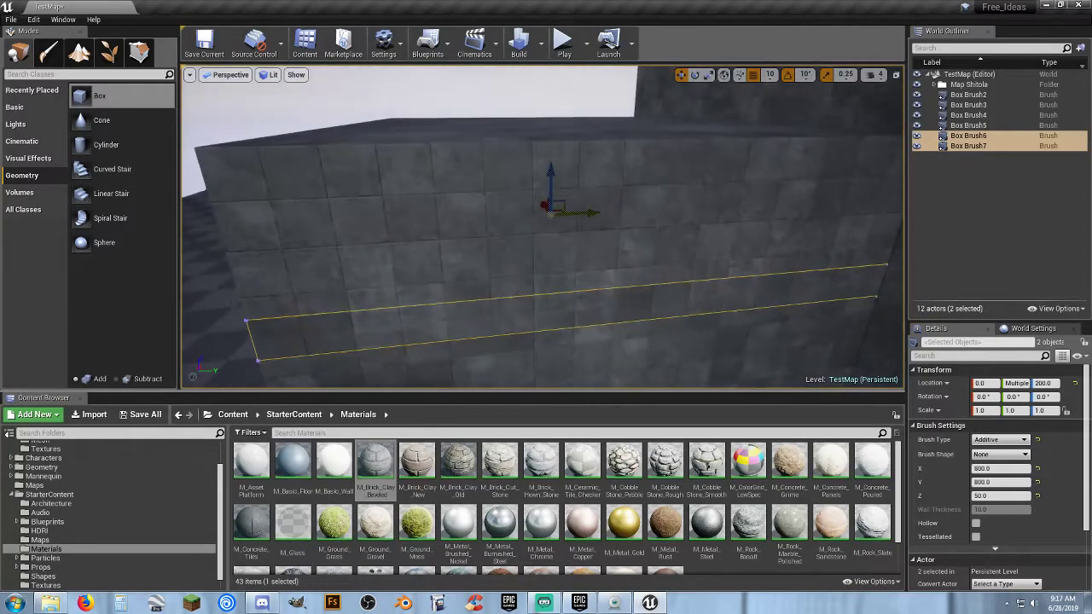
Raise the two side box copies to a Z location of 420 and set their X and Y sizes to 810.
drag(551, 168, 550, 77)
mouse_move(744, 273)
right_down()
mouse_move(759, 273)
mouse_move(743, 273)
right_up()
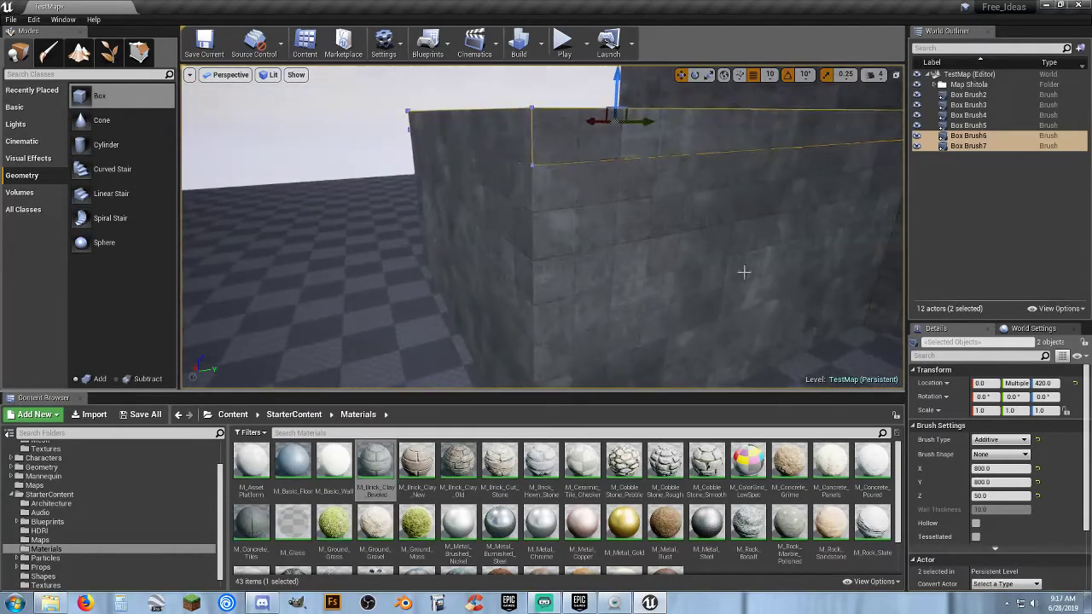
click(1004, 470)
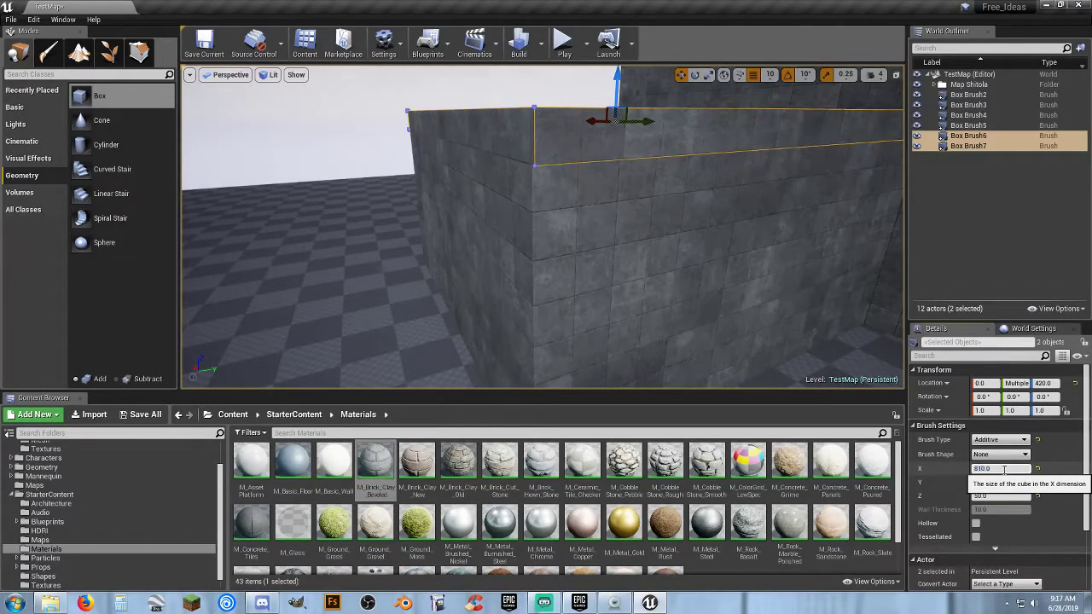
key(Tab)
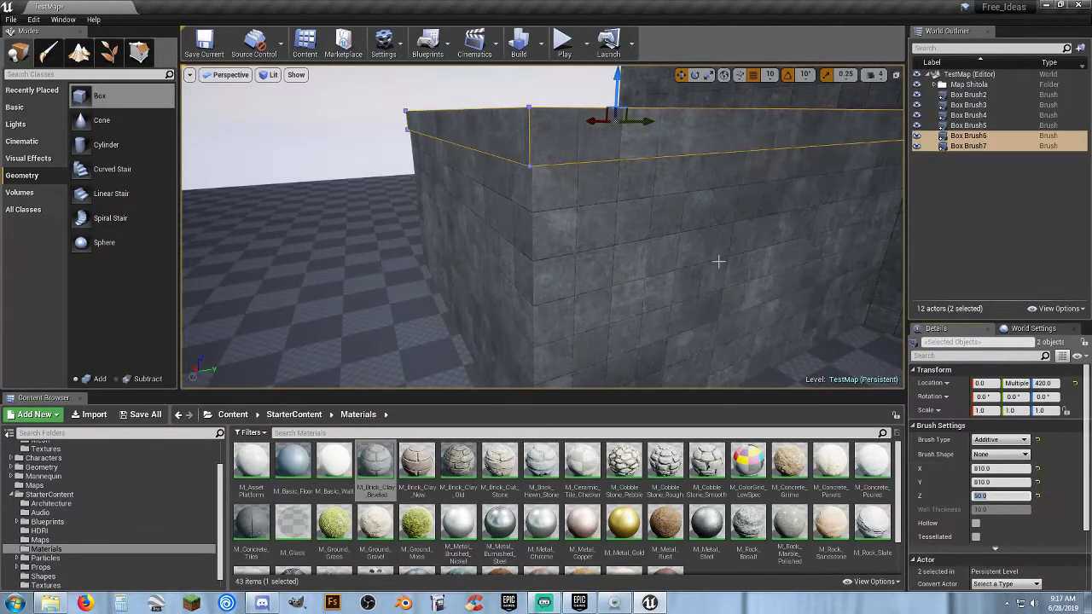
mouse_move(716, 260)
right_down()
mouse_move(725, 256)
mouse_move(708, 256)
mouse_move(742, 251)
mouse_move(717, 256)
right_up()
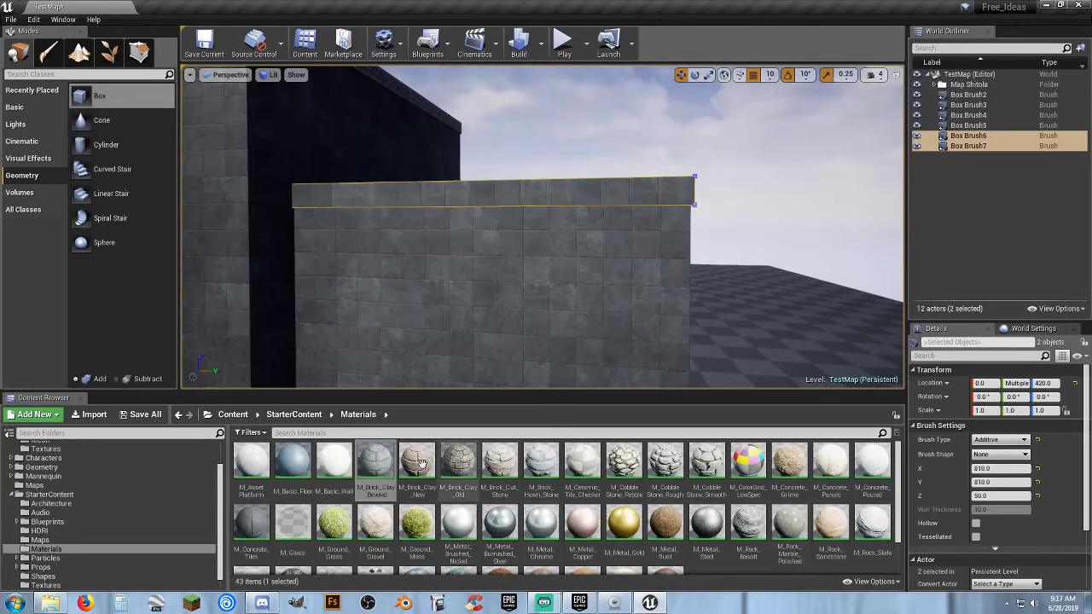
Extend the surface selection on the first side cap and apply the M_Brick_Clay_Beveled material.
click(563, 205)
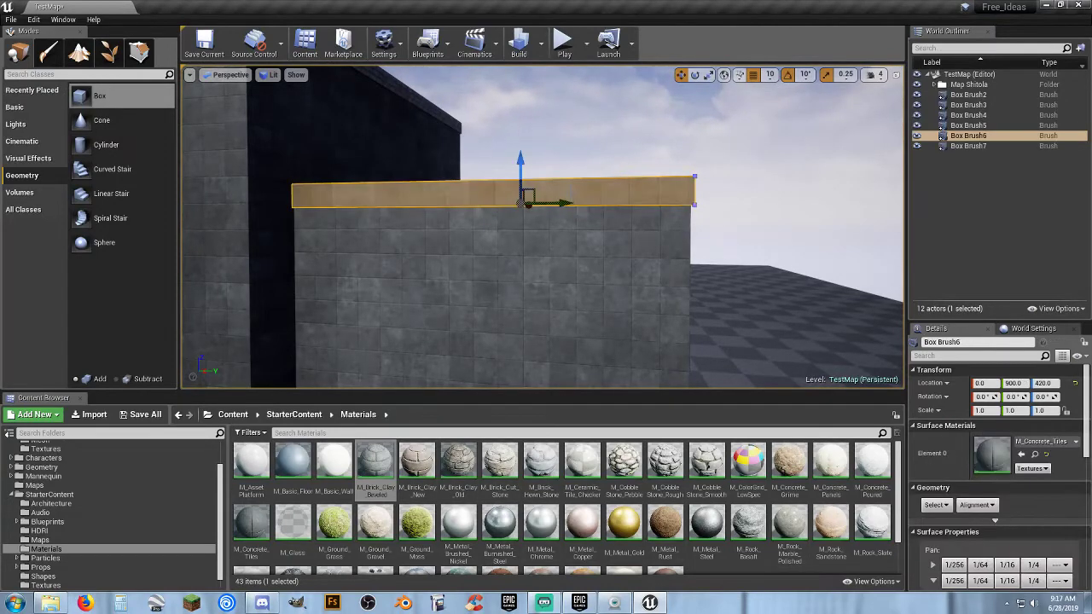
click(935, 504)
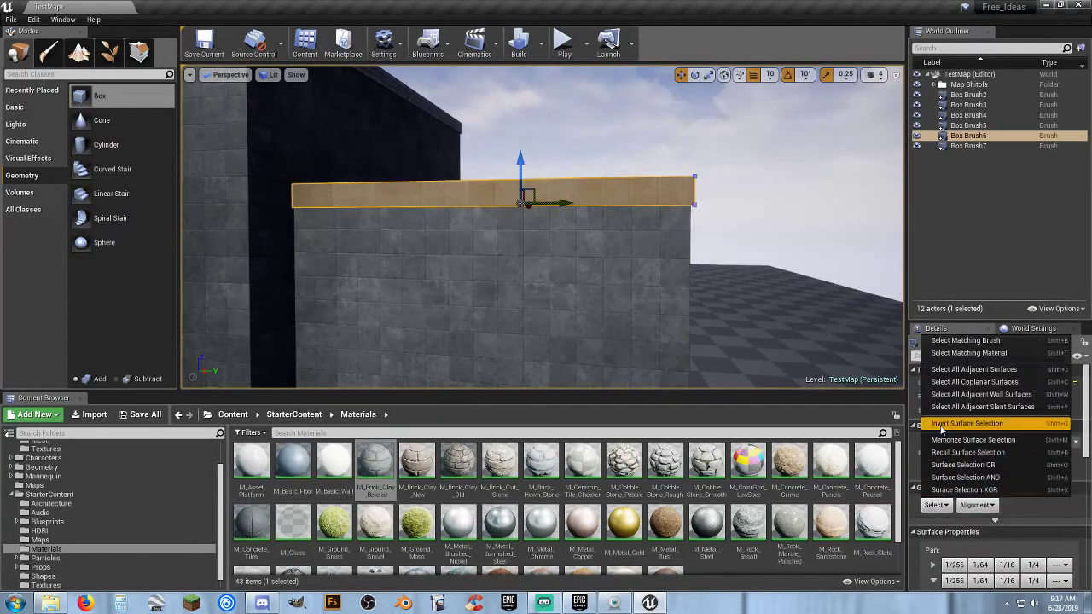
click(964, 380)
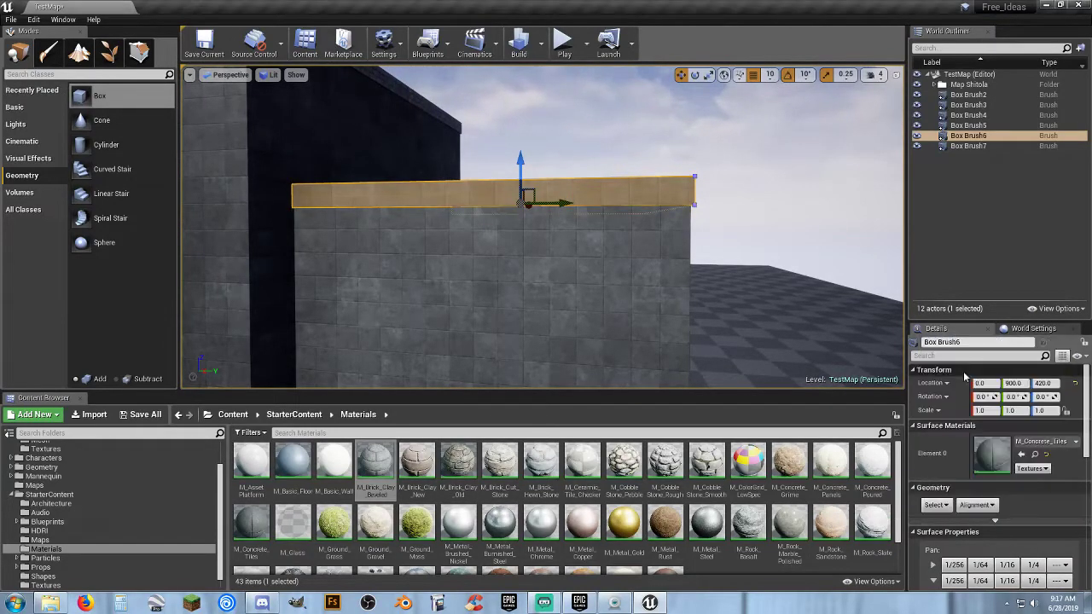
click(1022, 456)
Select all adjacent surfaces of the opposite side cap and apply the M_Brick_Clay_Beveled material to them.
mouse_move(597, 256)
right_down()
mouse_move(410, 221)
mouse_move(367, 229)
right_up()
click(597, 275)
click(935, 504)
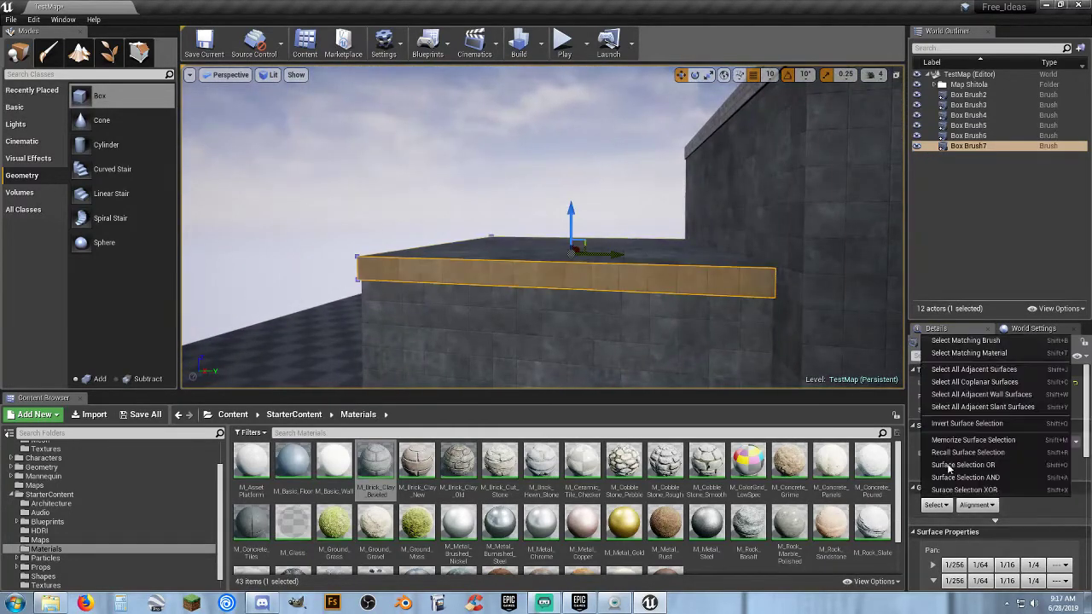
click(963, 370)
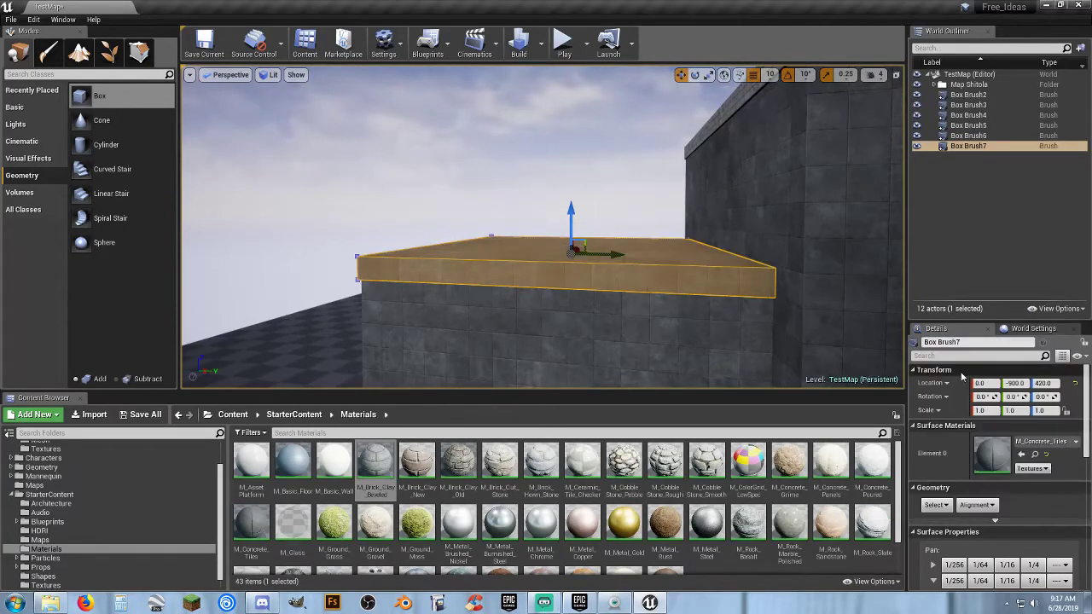
click(1022, 455)
Try placing the SM_DoorFrame prop against the central block's front wall, with its Y location set to 0.
mouse_move(646, 320)
right_down()
mouse_move(661, 324)
mouse_move(653, 328)
right_up()
key(w)
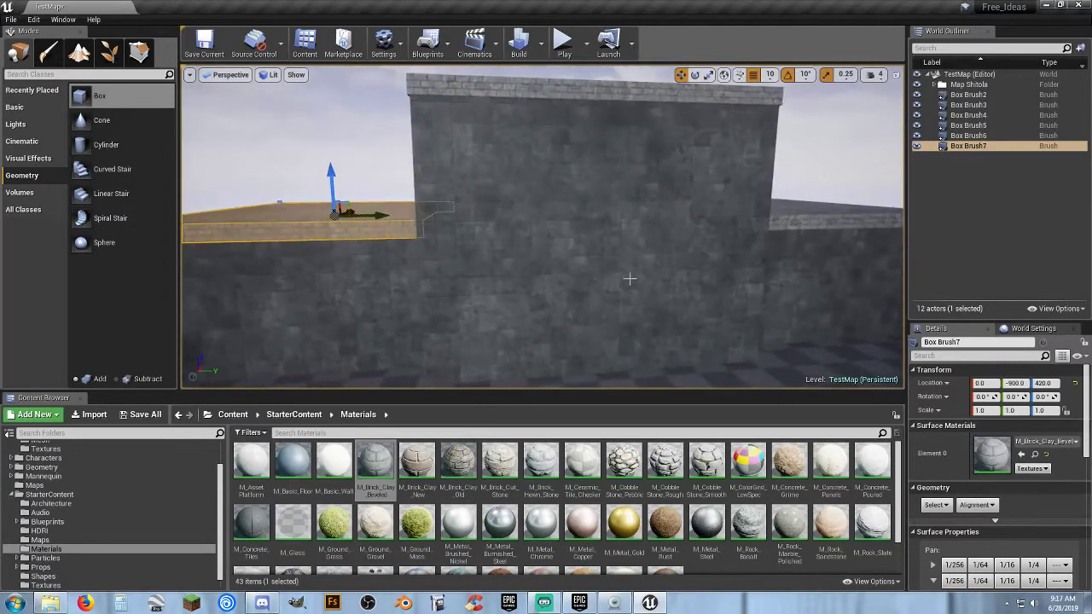
right_drag(630, 279, 629, 295)
right_drag(679, 245, 697, 224)
right_drag(666, 261, 631, 284)
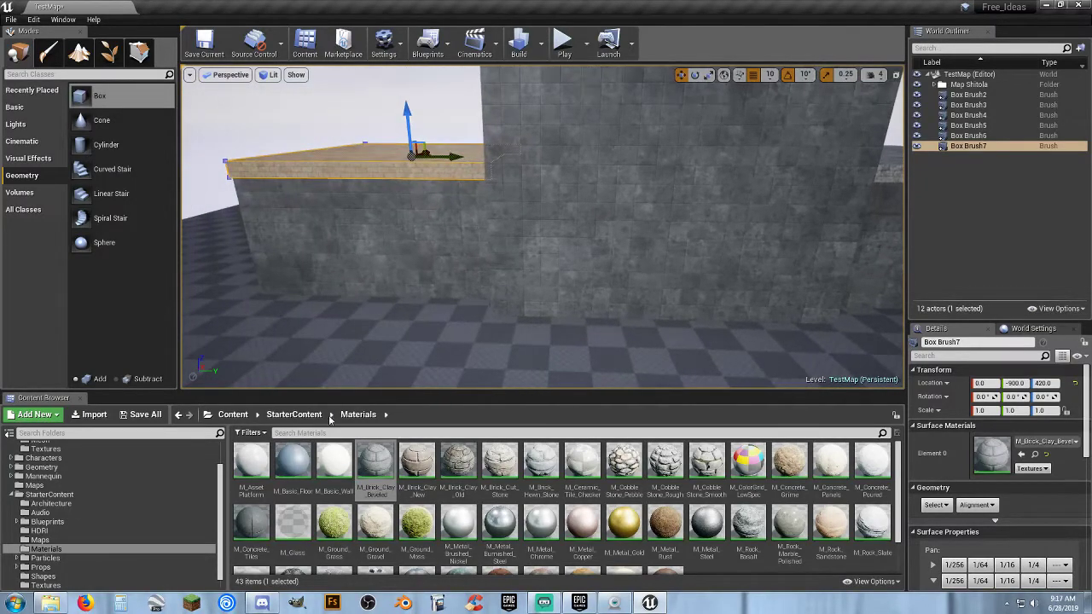
click(41, 567)
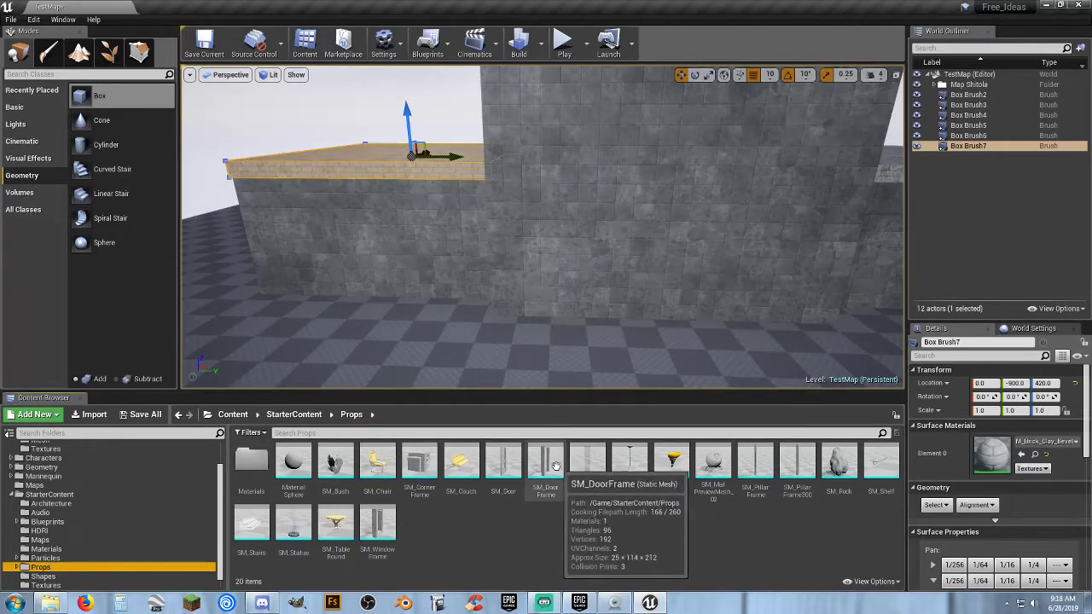
drag(546, 463, 680, 320)
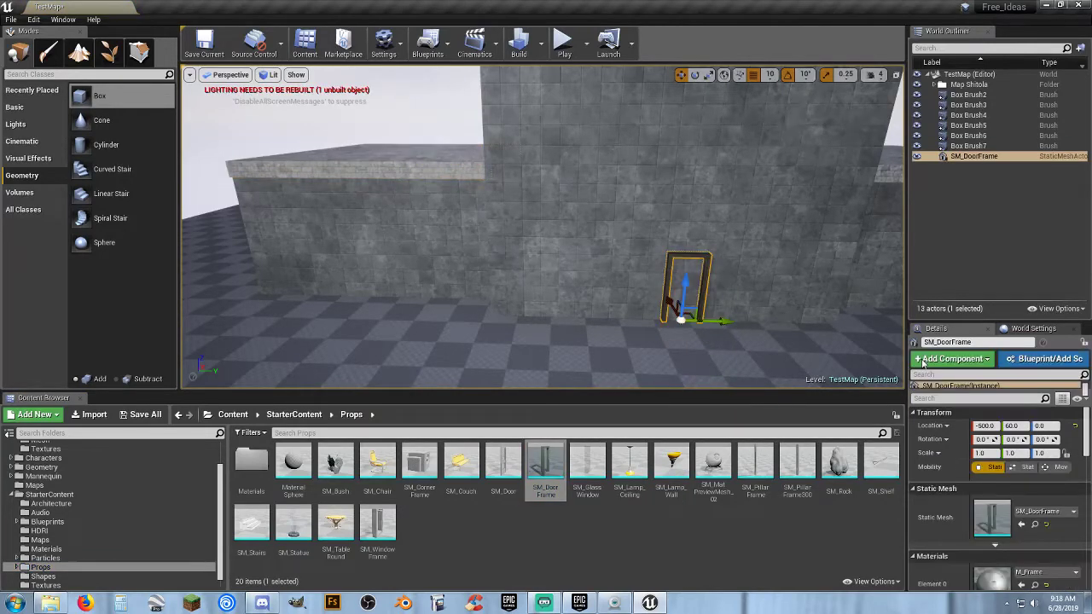
click(1027, 426)
text(0)
key(Tab)
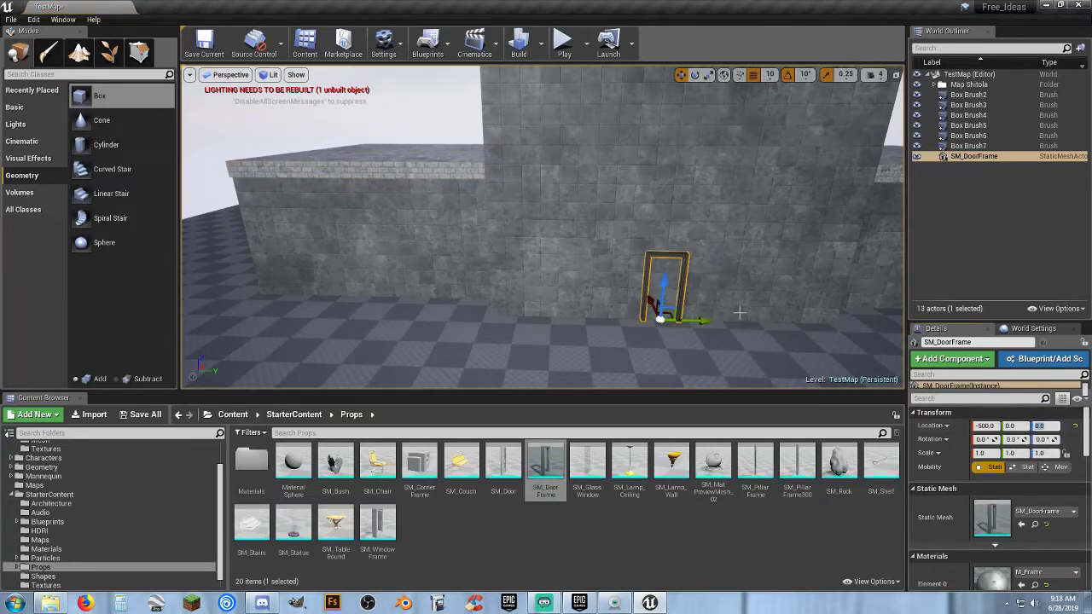
Inspect the door frame's fit against the wall up close and delete the frame.
key(w)
right_drag(740, 312, 866, 354)
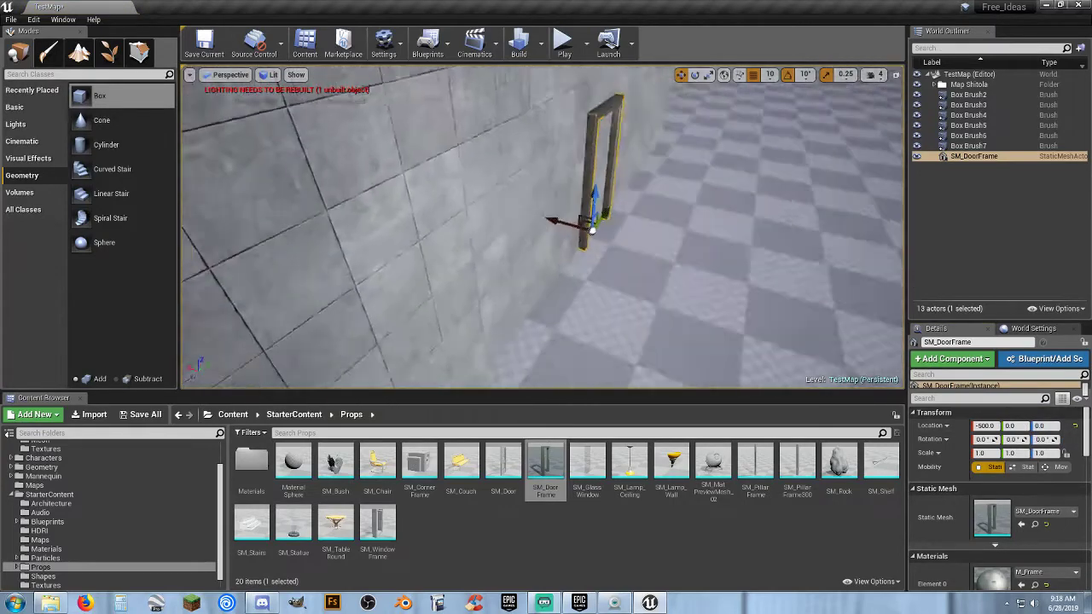
right_drag(682, 325, 706, 328)
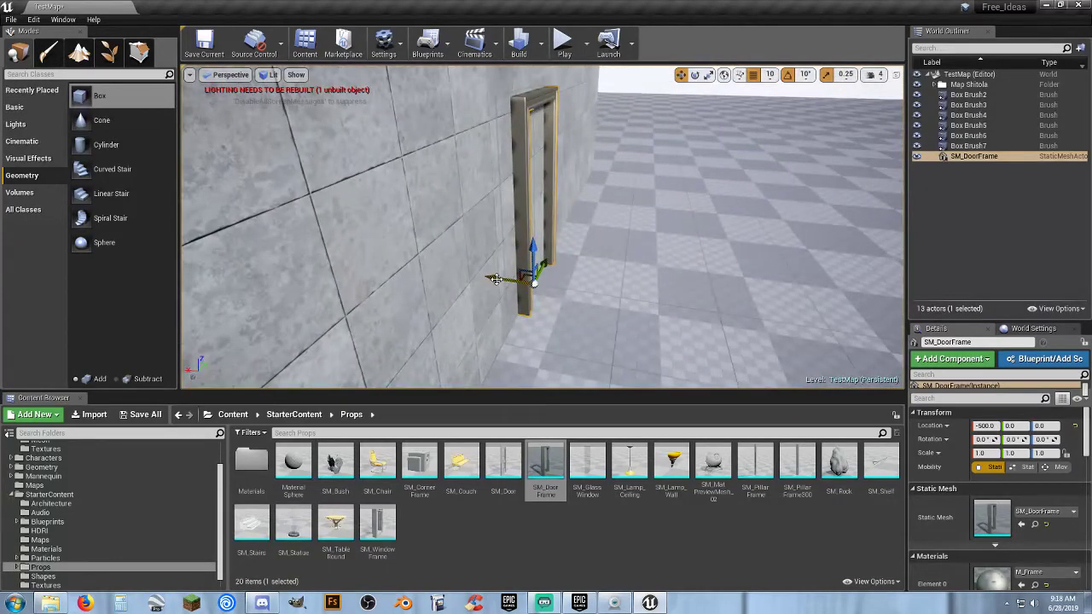
key(s)
right_drag(590, 278, 457, 273)
key(Delete)
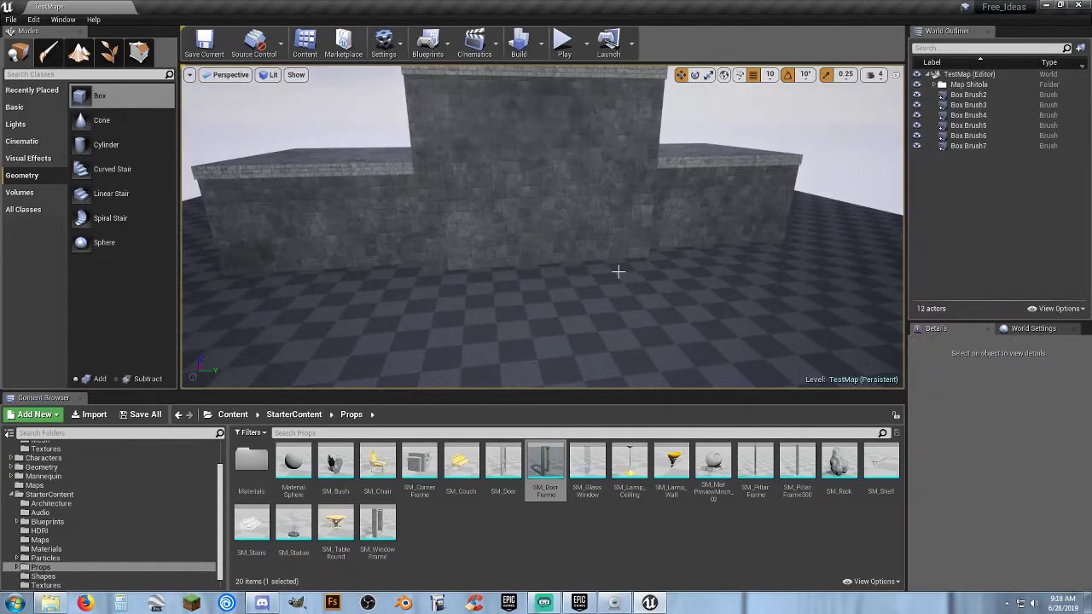
Choose the M_Metal_Brushed_Nickel material and place a new box brush in front of the central block's wall.
key(w)
mouse_move(543, 227)
right_down()
mouse_move(544, 201)
mouse_move(532, 230)
right_up()
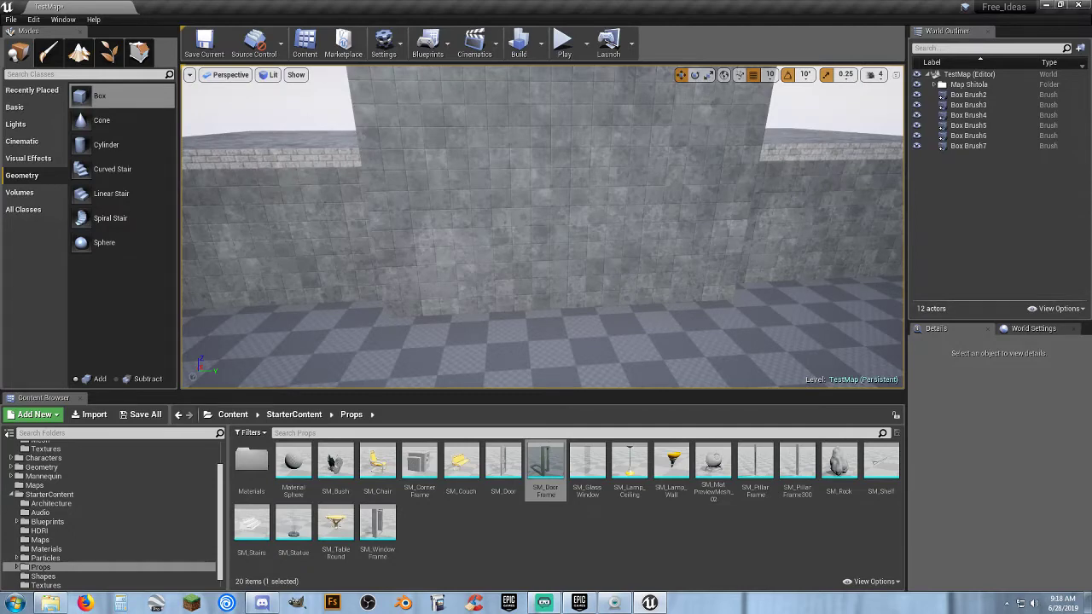
right_drag(543, 227, 527, 248)
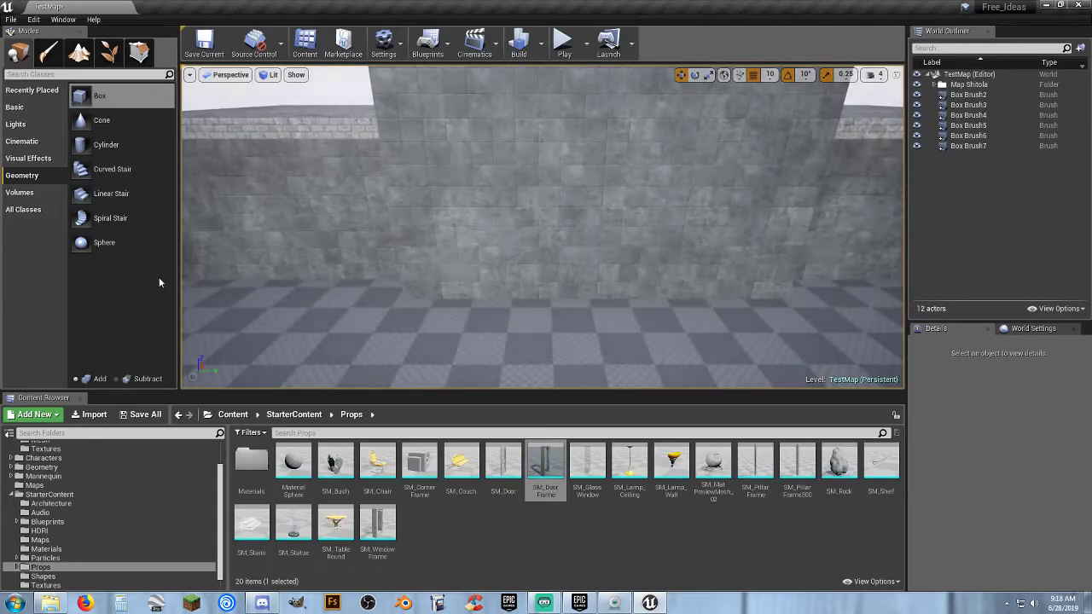
click(70, 550)
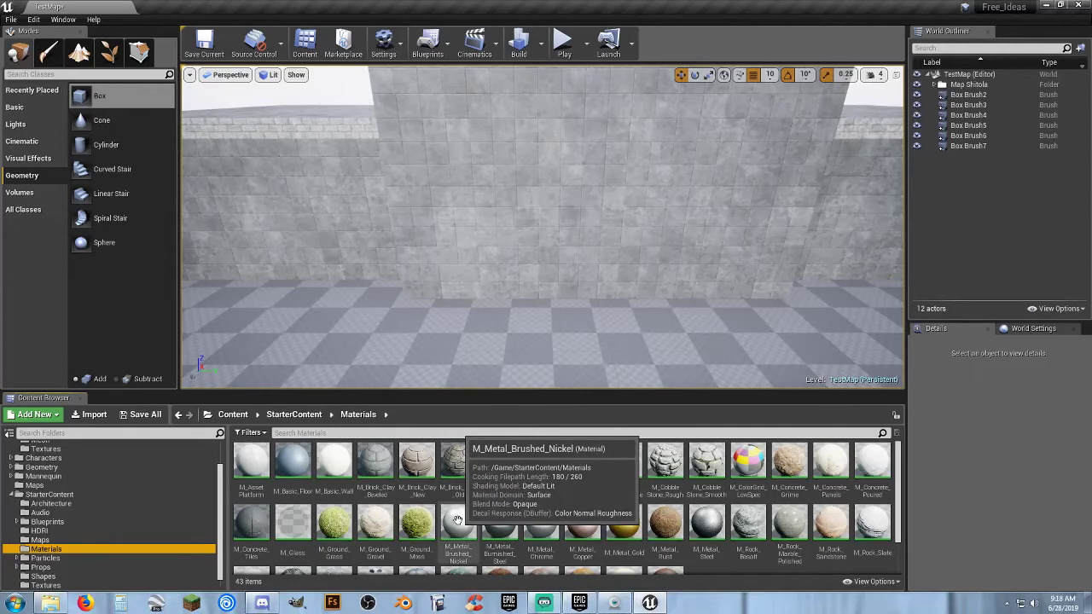
click(458, 519)
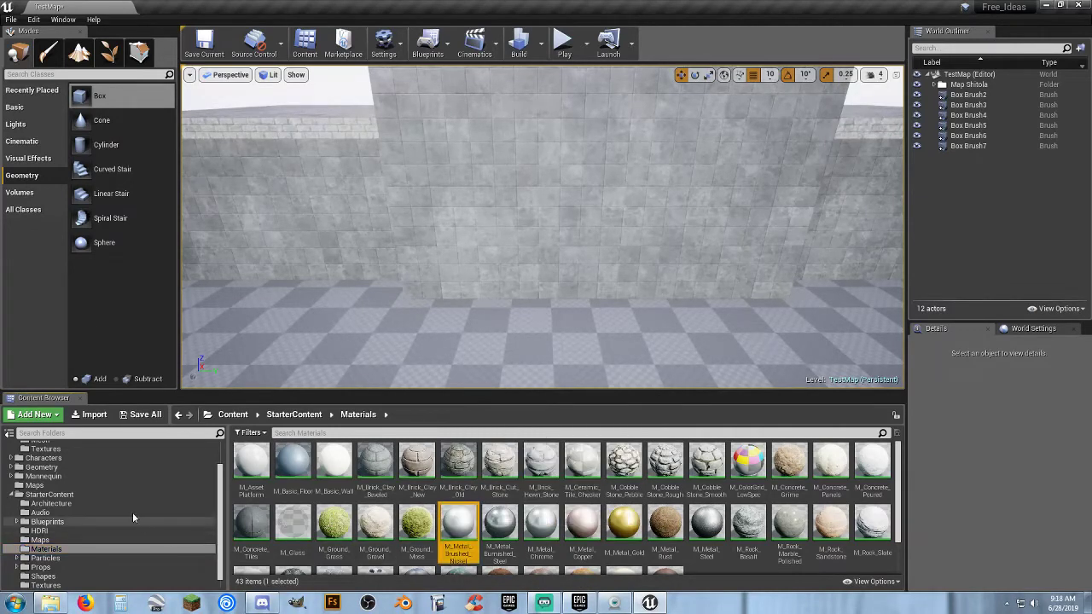
mouse_move(81, 95)
mouse_down()
mouse_move(282, 207)
mouse_move(546, 298)
mouse_move(586, 276)
mouse_up()
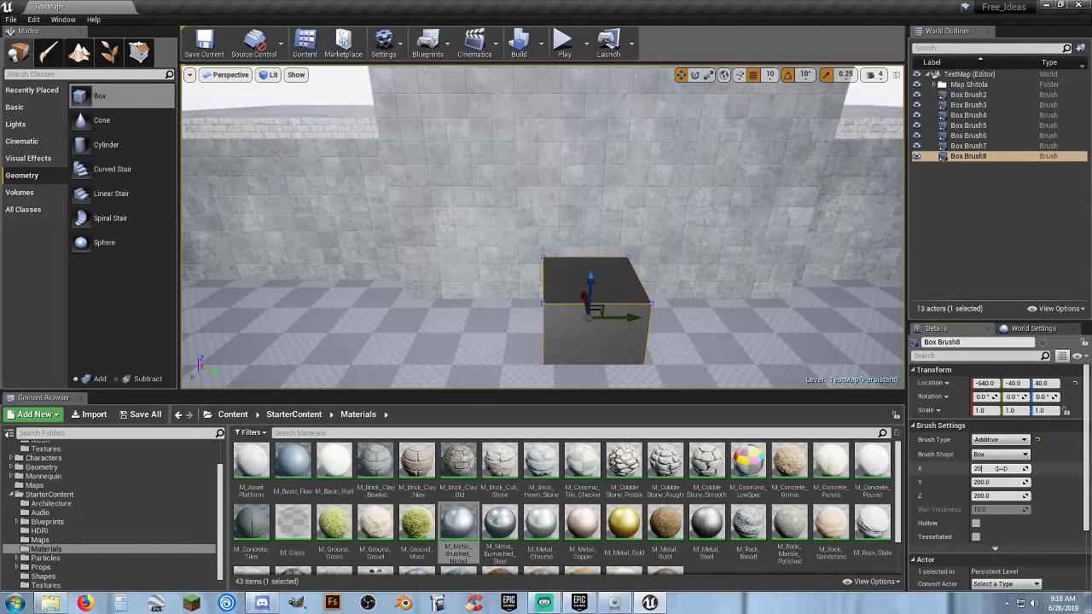
Set the new box's X size to 20 and Y size to 120, and its Z location to 100.
key(Tab)
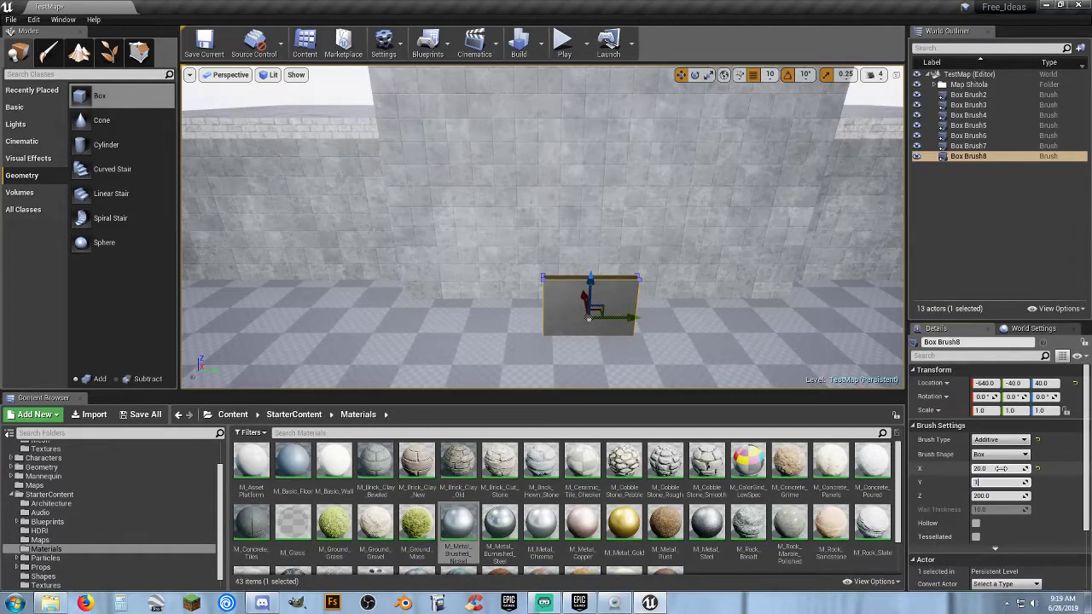
text(120)
key(Tab)
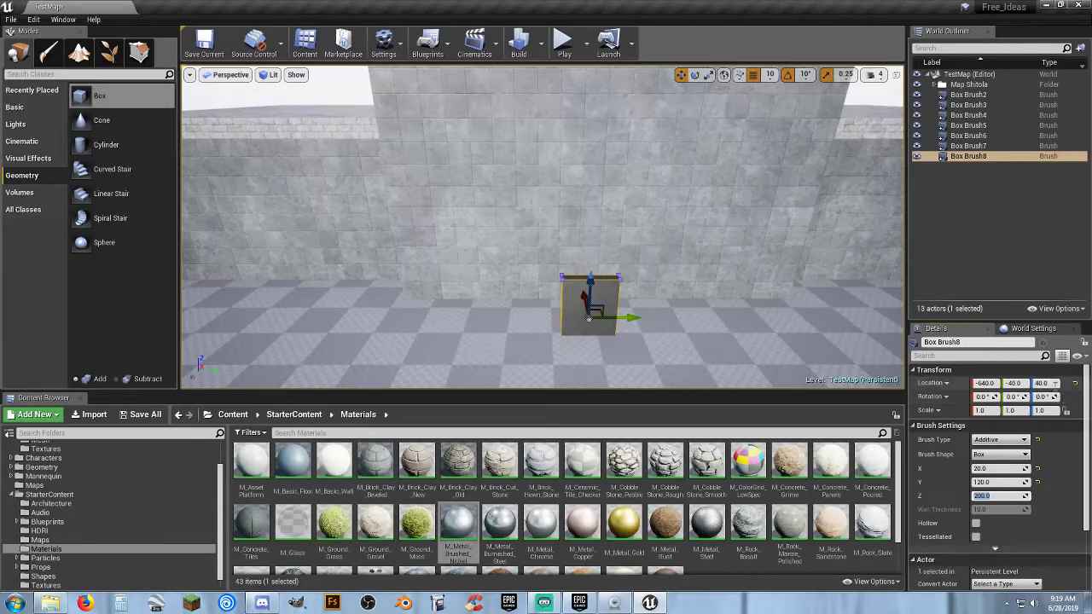
click(1052, 384)
text(10)
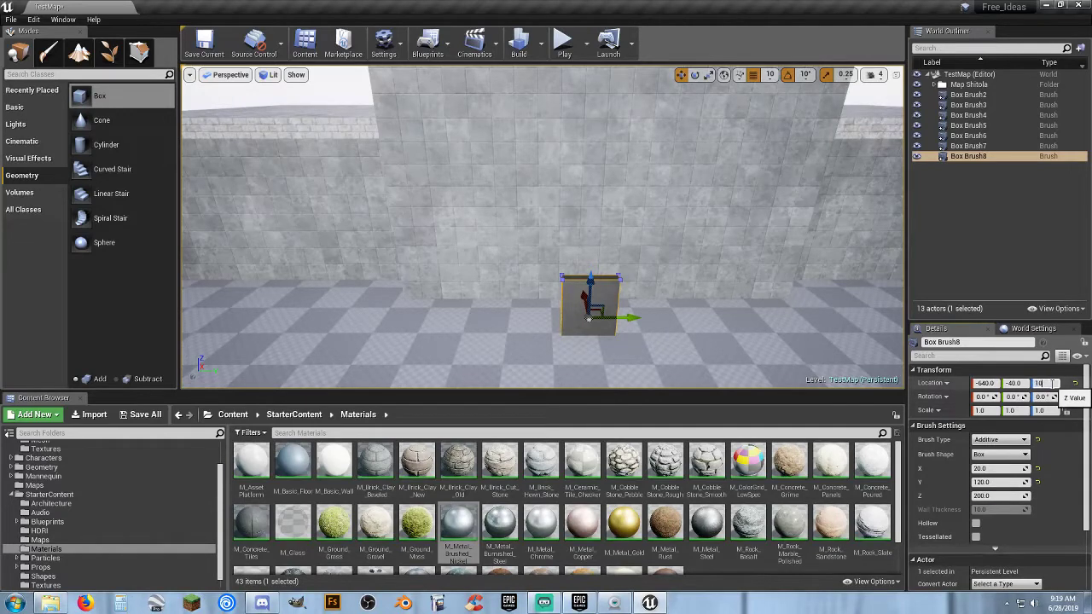
text(0)
key(Return)
Center the door box at Y location 0 and move it to X location -500, partly embedded in the wall.
right_drag(660, 306, 745, 308)
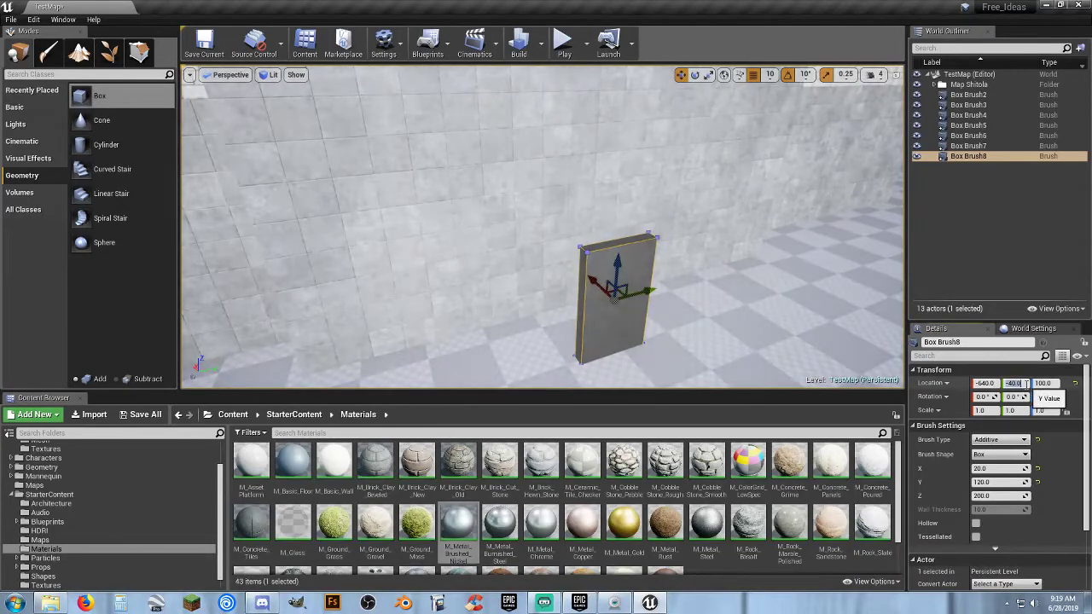
key(Tab)
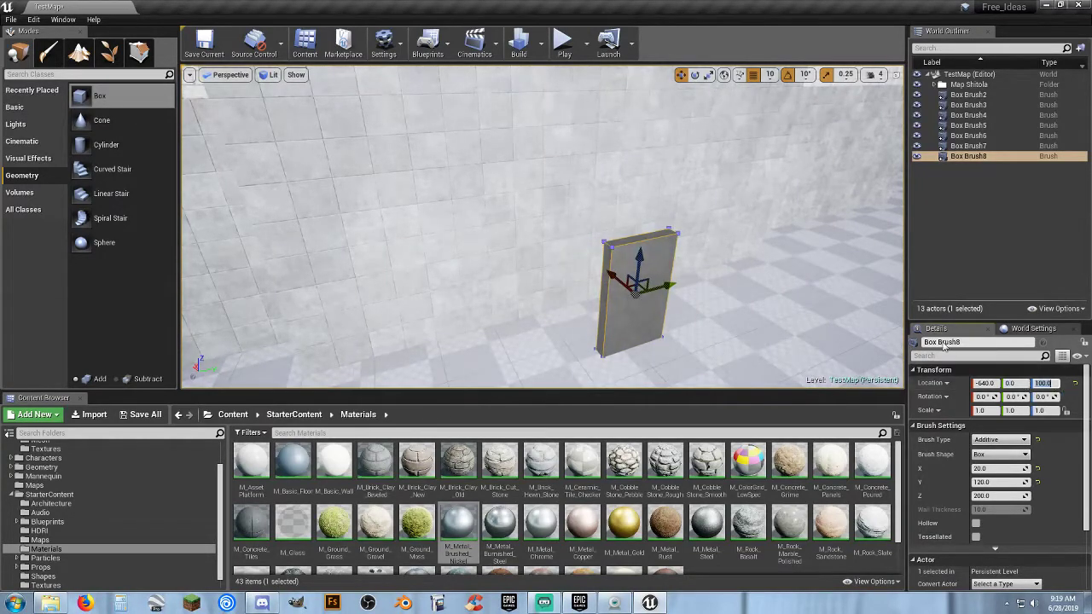
mouse_move(733, 282)
right_down()
mouse_move(819, 282)
mouse_move(814, 311)
mouse_move(798, 318)
mouse_move(811, 294)
right_up()
drag(676, 220, 576, 197)
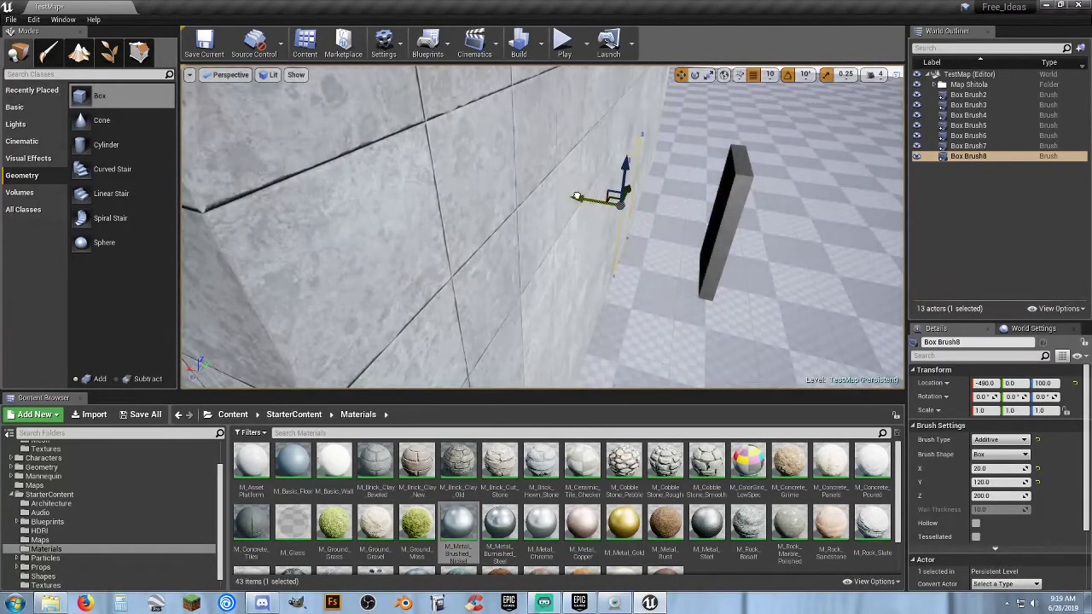
right_drag(542, 226, 328, 224)
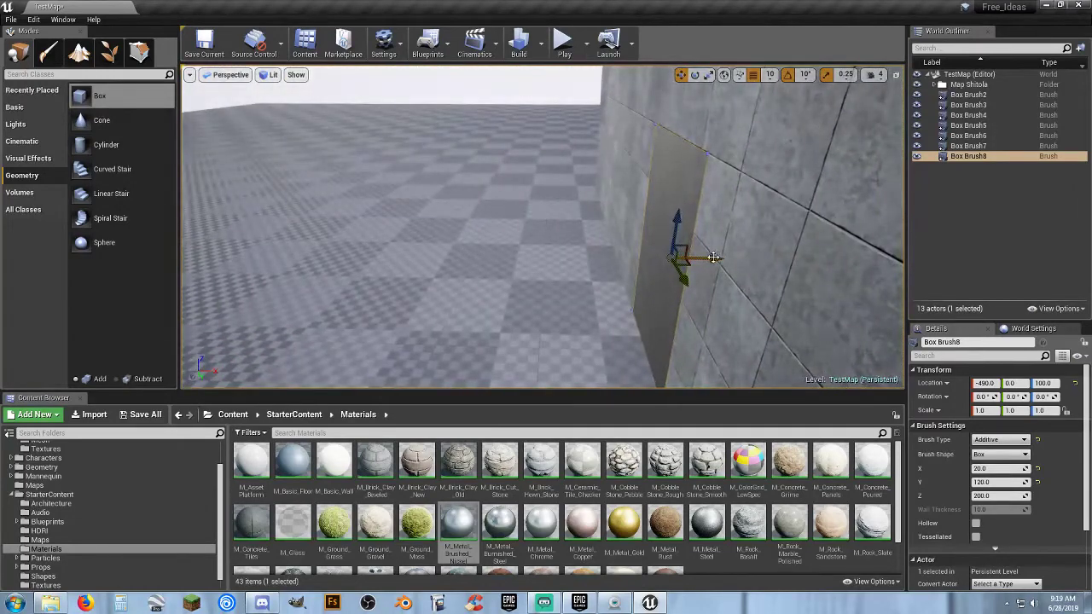
drag(709, 258, 705, 258)
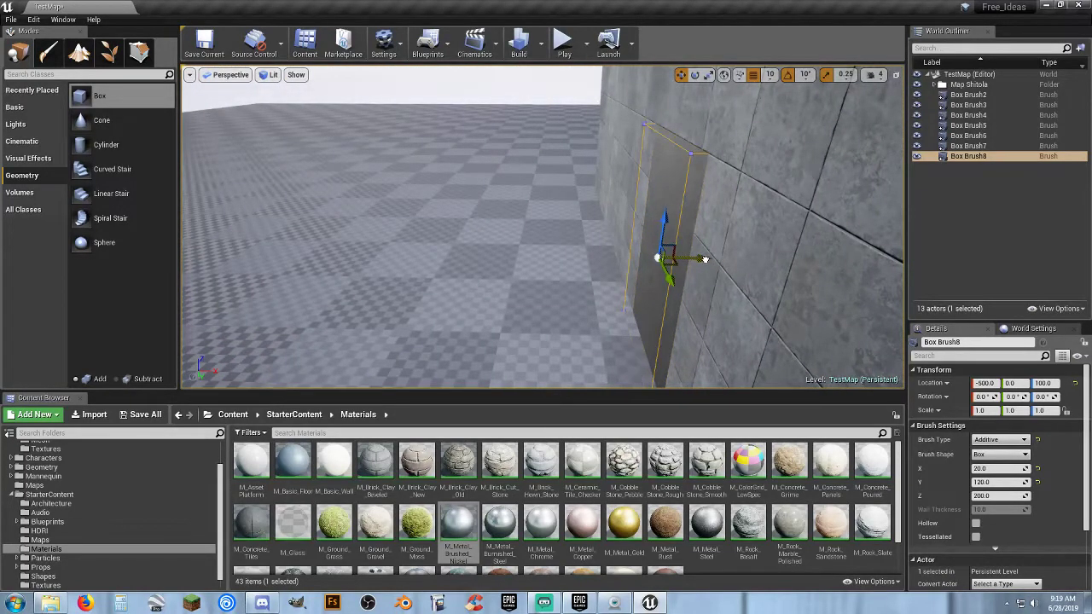
right_drag(740, 284, 895, 271)
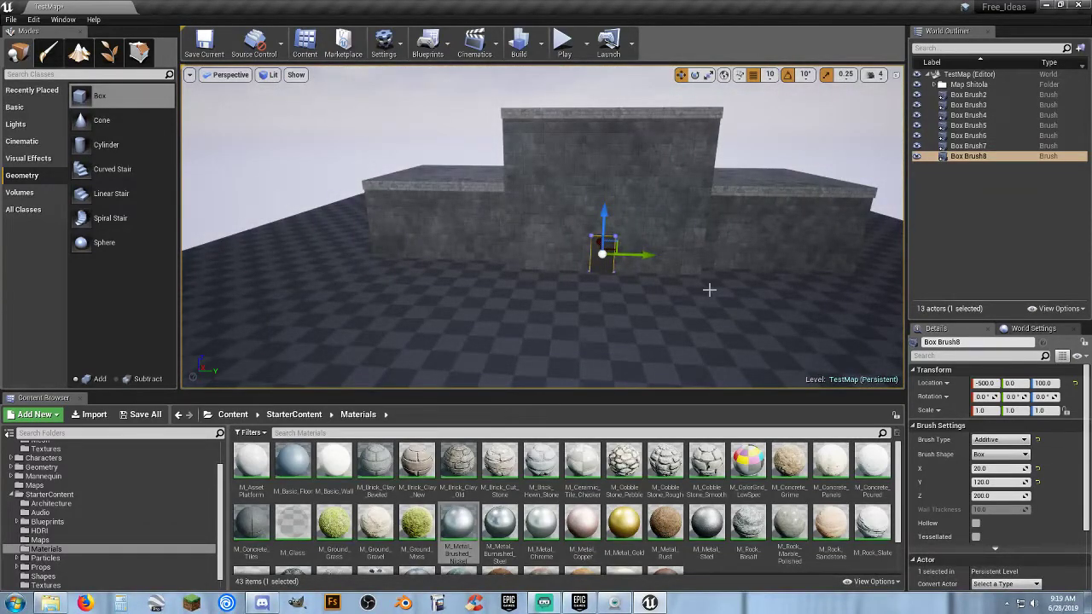
mouse_move(653, 290)
right_down()
mouse_move(682, 309)
mouse_move(654, 289)
right_up()
key(s)
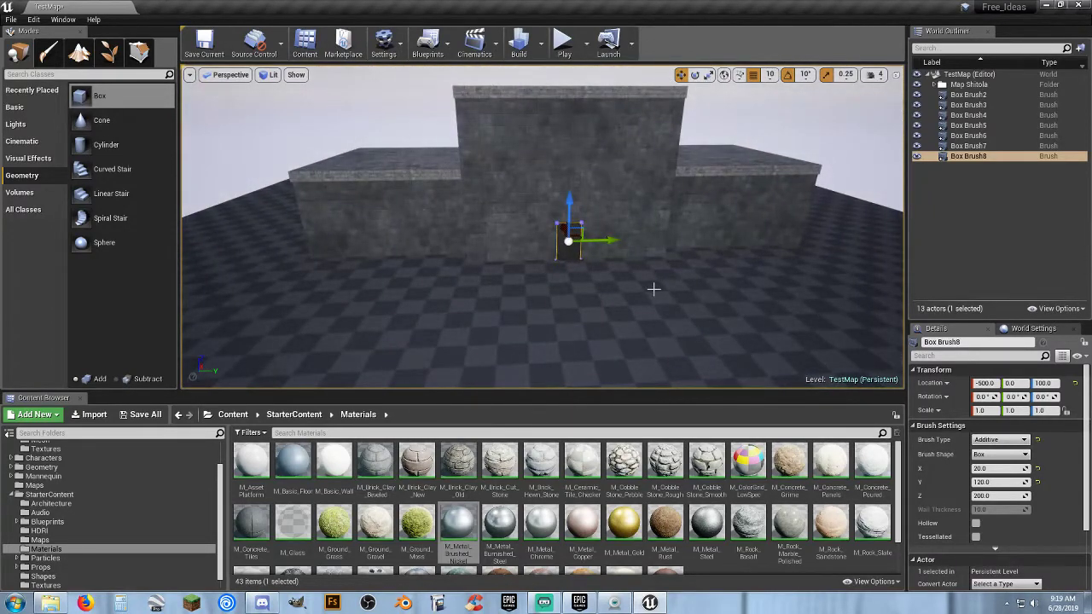
click(949, 226)
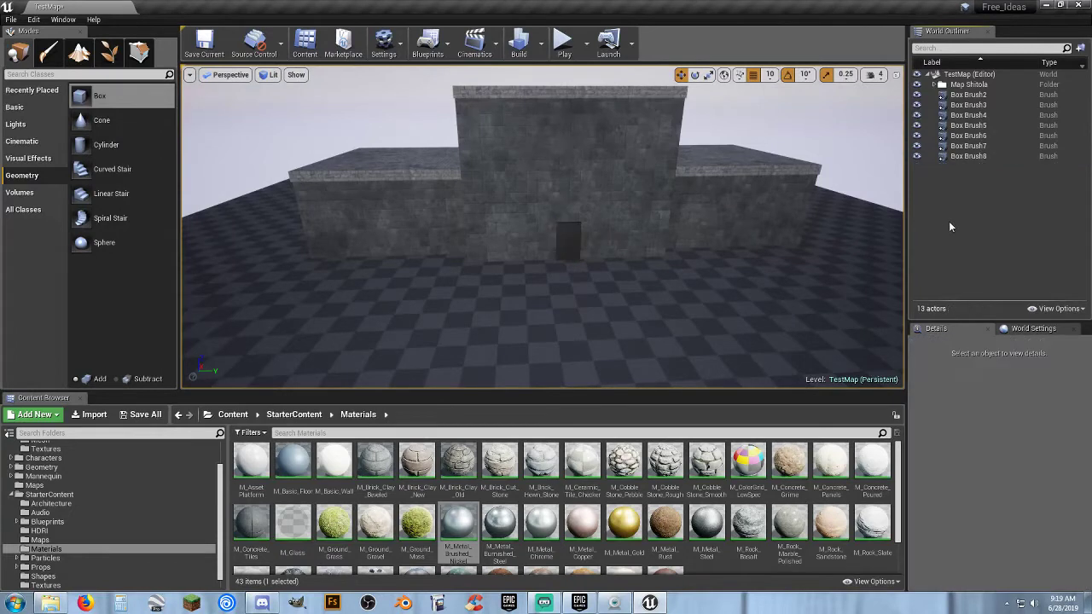
scroll(69, 480, up, 2)
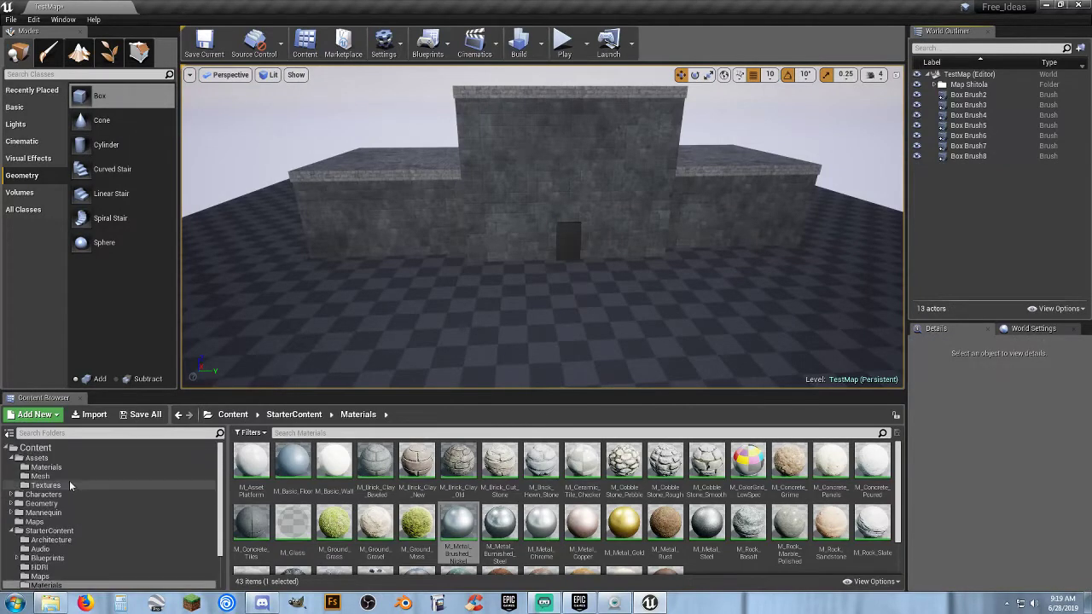
click(973, 95)
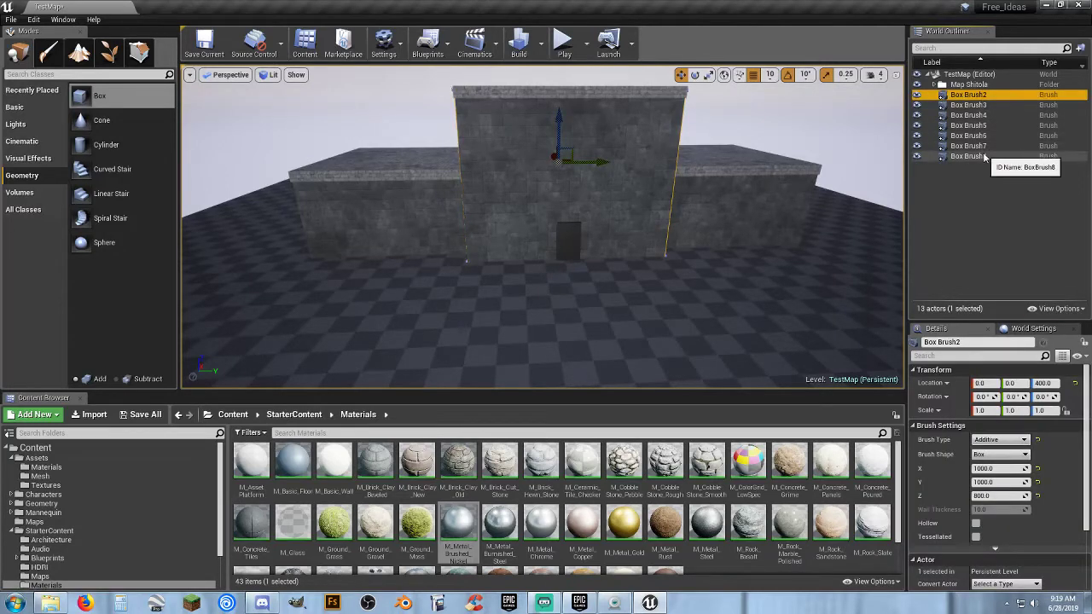
click(984, 193)
Choose the M_Concrete_Poured material and place a cone brush on the central block's roof.
mouse_move(734, 217)
right_down()
mouse_move(734, 90)
mouse_move(733, 164)
mouse_move(727, 157)
mouse_move(739, 157)
right_up()
key(w)
key(s)
key(w)
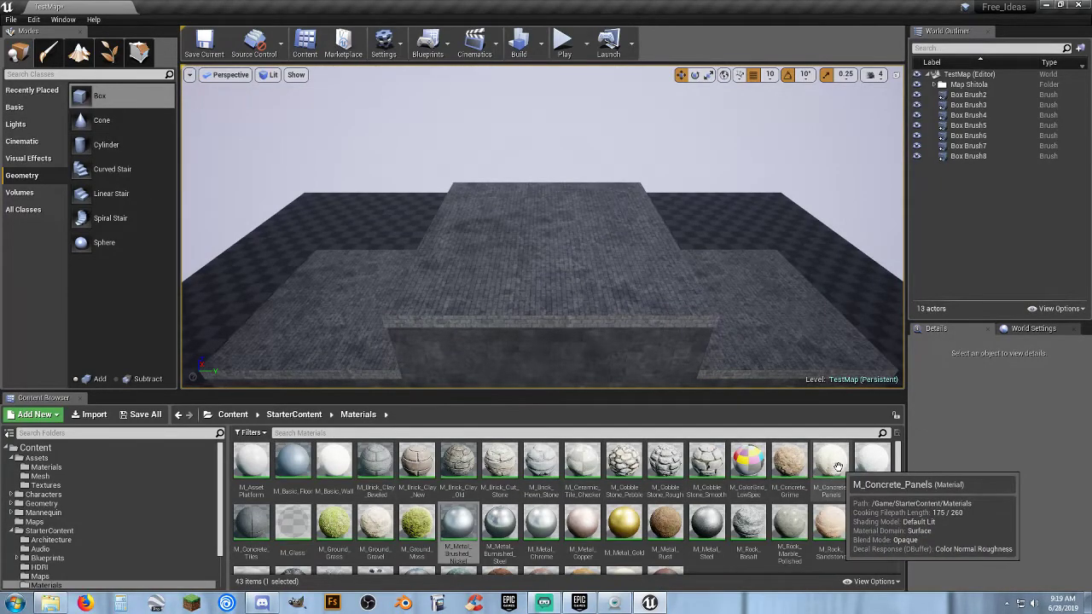
click(867, 462)
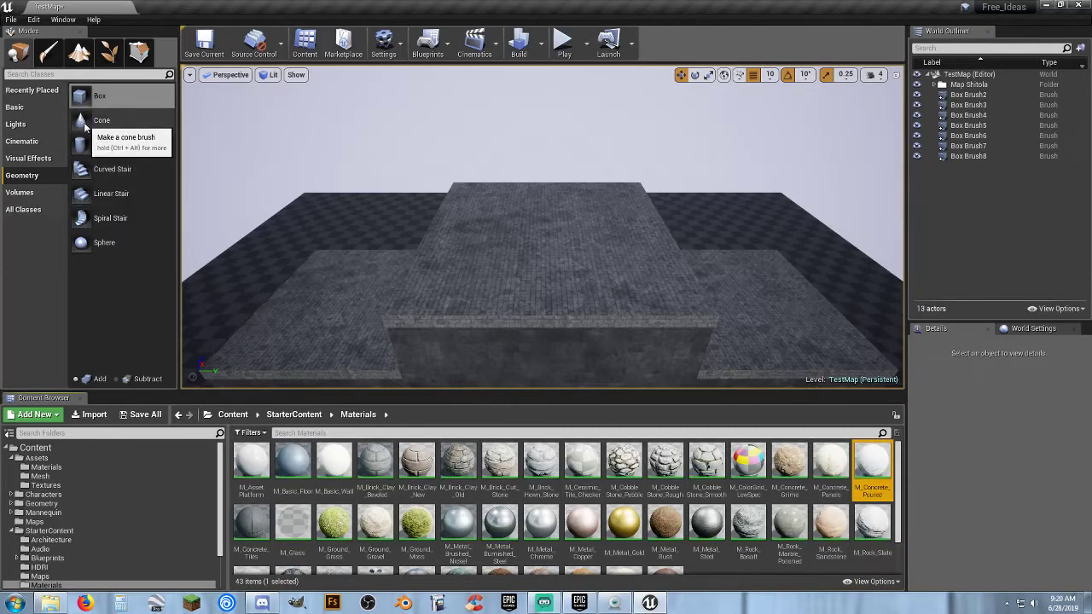
mouse_move(84, 122)
mouse_down()
mouse_move(438, 184)
mouse_move(556, 234)
mouse_move(570, 223)
mouse_up()
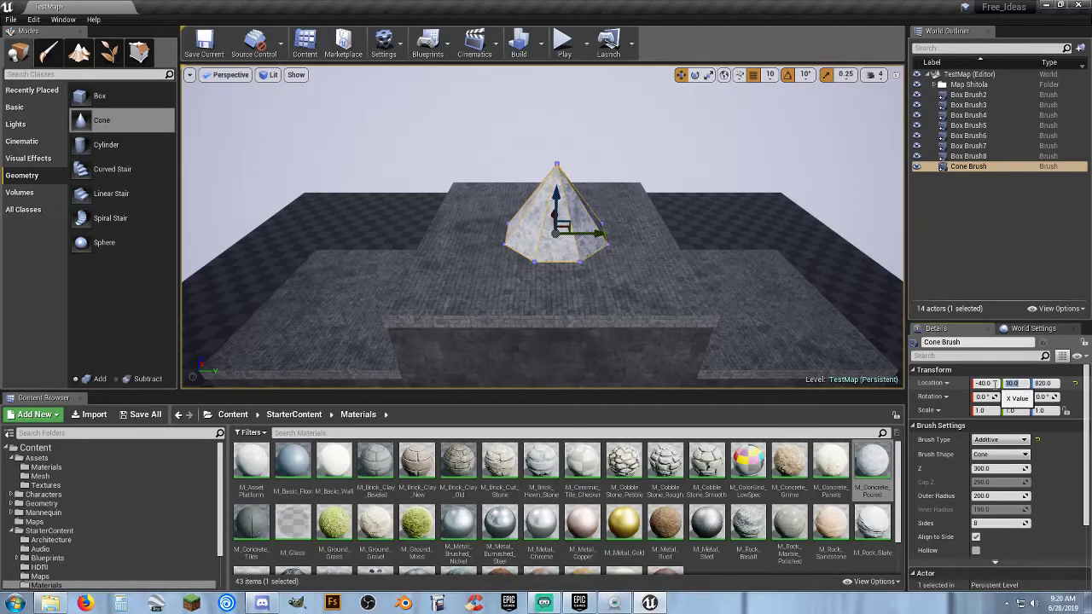
Center the cone brush on the central block at X and Y location 0.
text(0)
key(Tab)
text(0)
key(Tab)
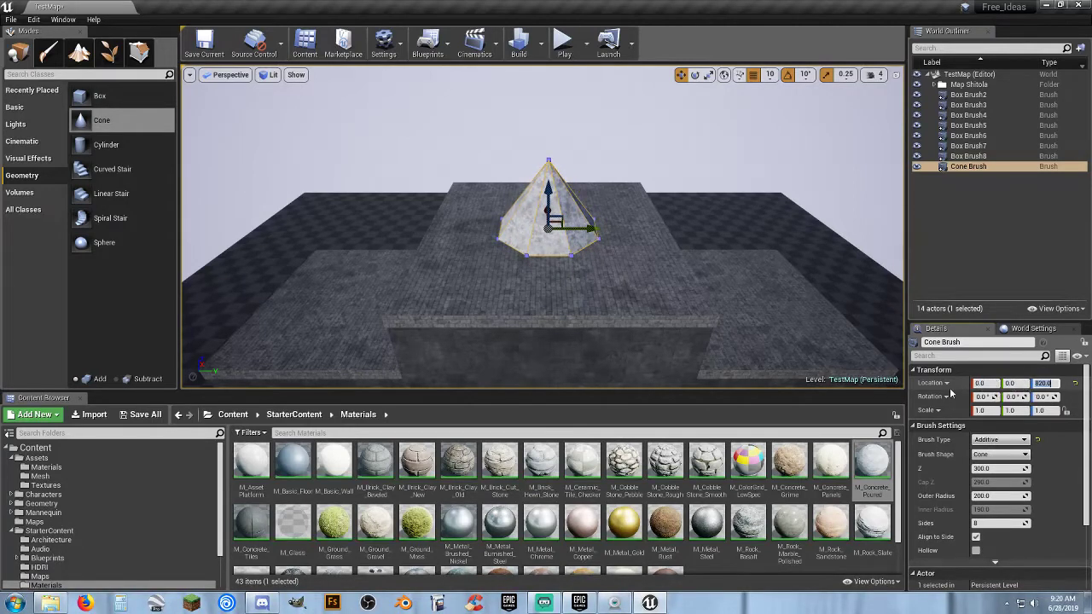
Set the cone brush's outer radius to 500, after first trying a larger radius.
click(995, 496)
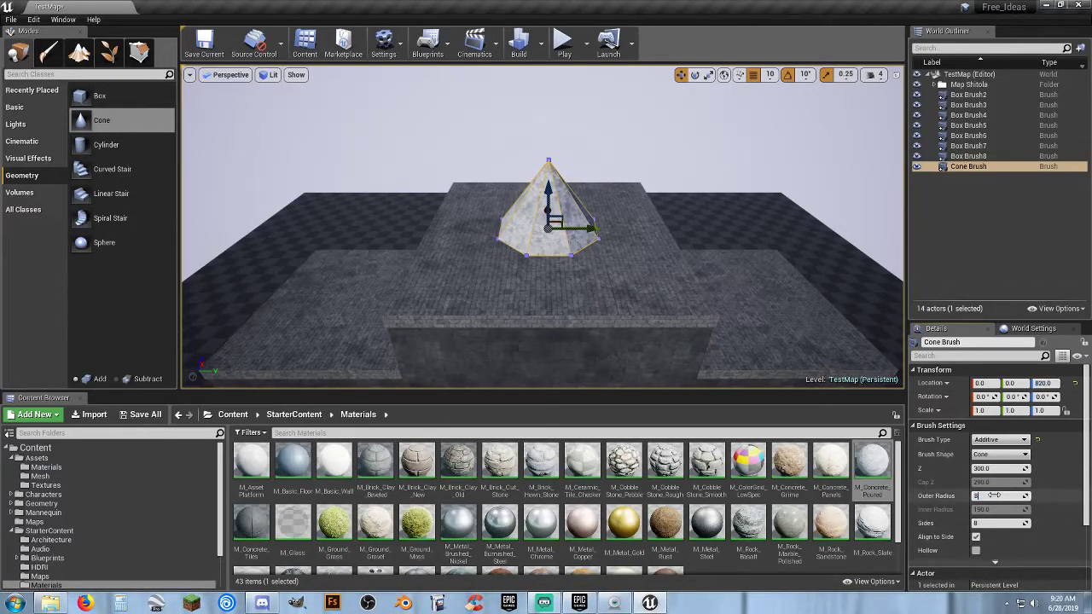
key(Return)
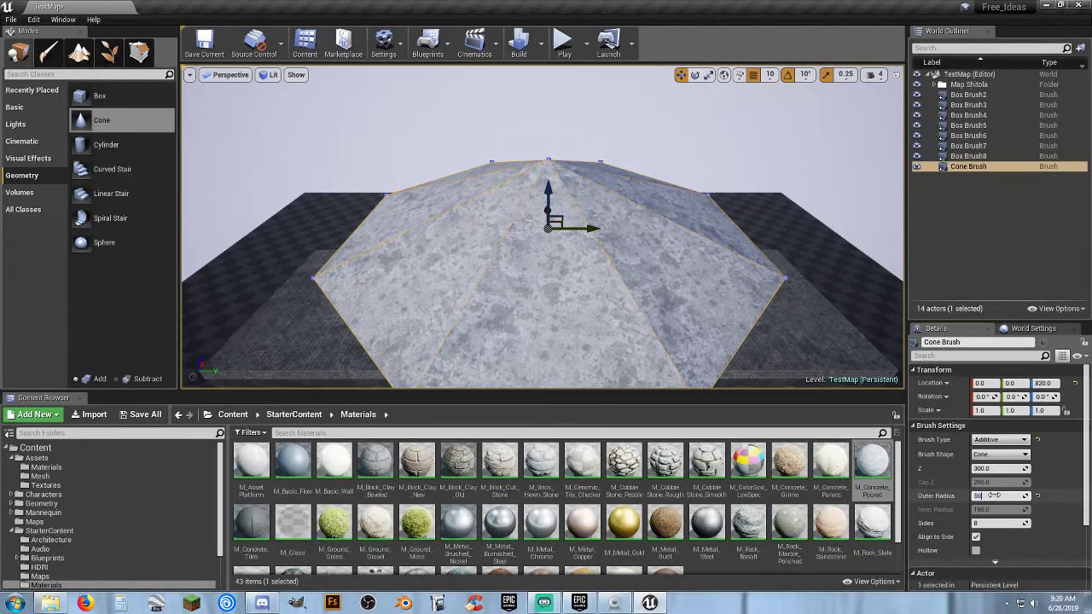
text(0)
key(Return)
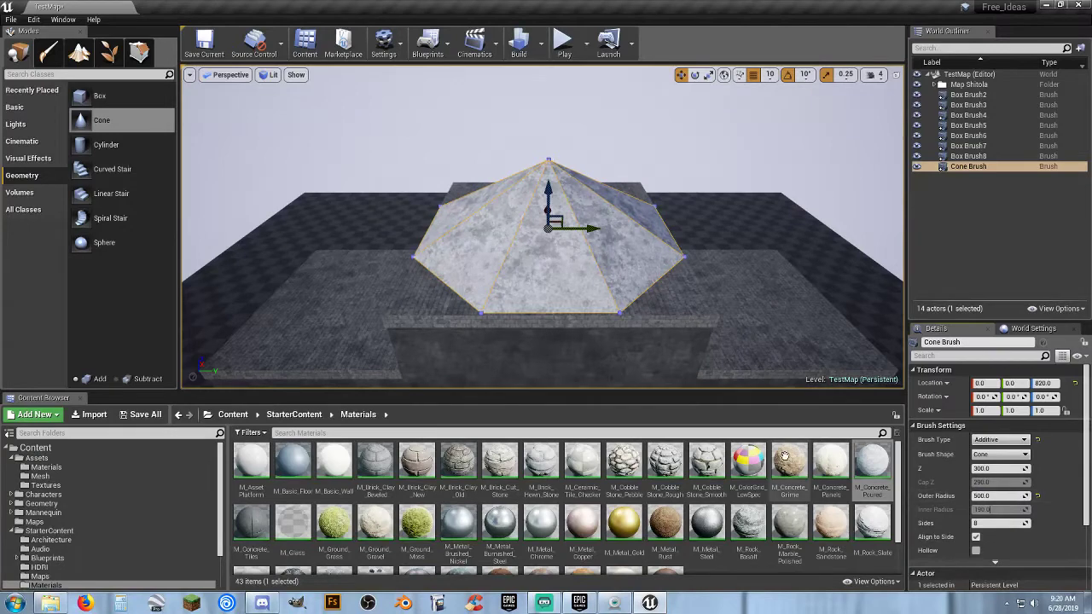
Set the cone brush's sides to 4 to form a pyramid roof over the central block.
key(d)
mouse_move(747, 303)
right_down()
mouse_move(589, 312)
mouse_move(604, 313)
mouse_move(669, 305)
mouse_move(583, 300)
mouse_move(758, 317)
right_up()
key(s)
key(a)
key(w)
key(d)
key(s)
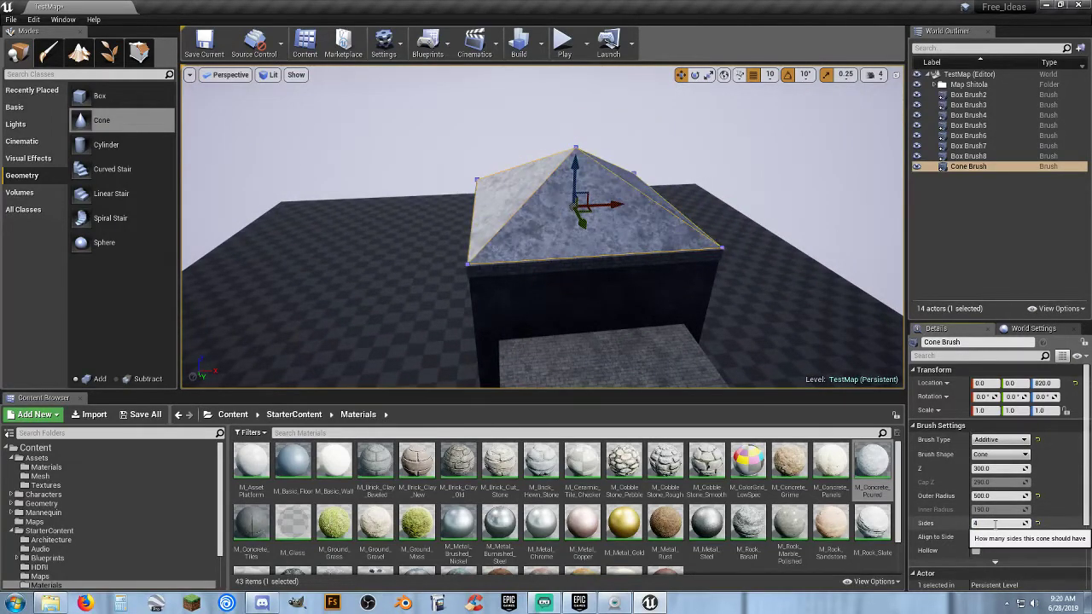
Set the position grid snap to 5 and lower the pyramid roof to Z location 815 to fit the brick cap.
mouse_move(583, 365)
right_down()
mouse_move(541, 365)
mouse_move(627, 367)
right_up()
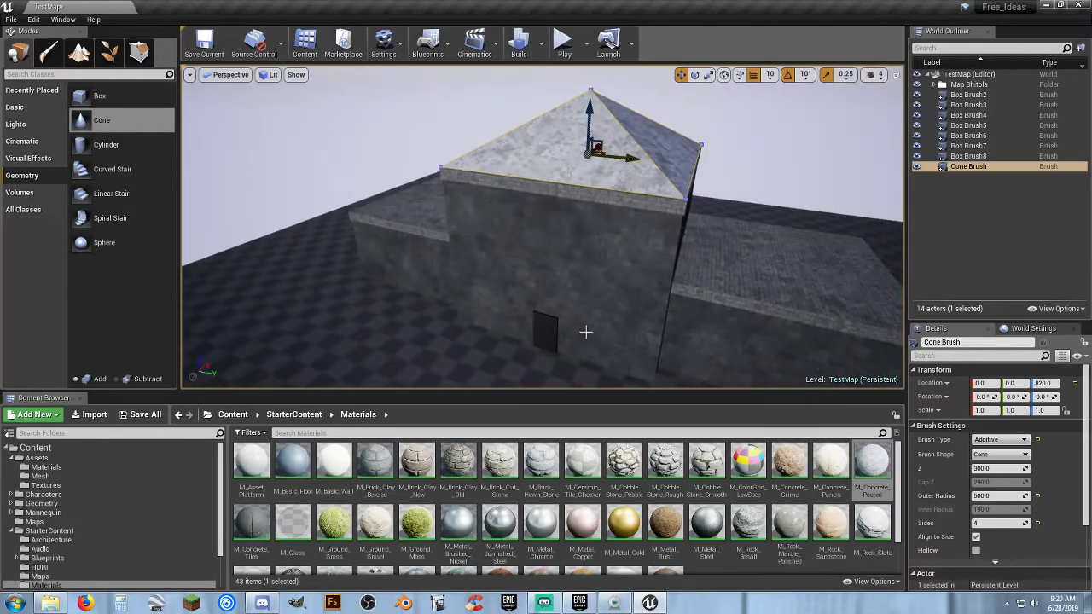
mouse_move(586, 332)
right_down()
mouse_move(607, 322)
mouse_move(639, 341)
mouse_move(610, 354)
mouse_move(363, 328)
mouse_move(367, 354)
mouse_move(350, 334)
mouse_move(365, 334)
right_up()
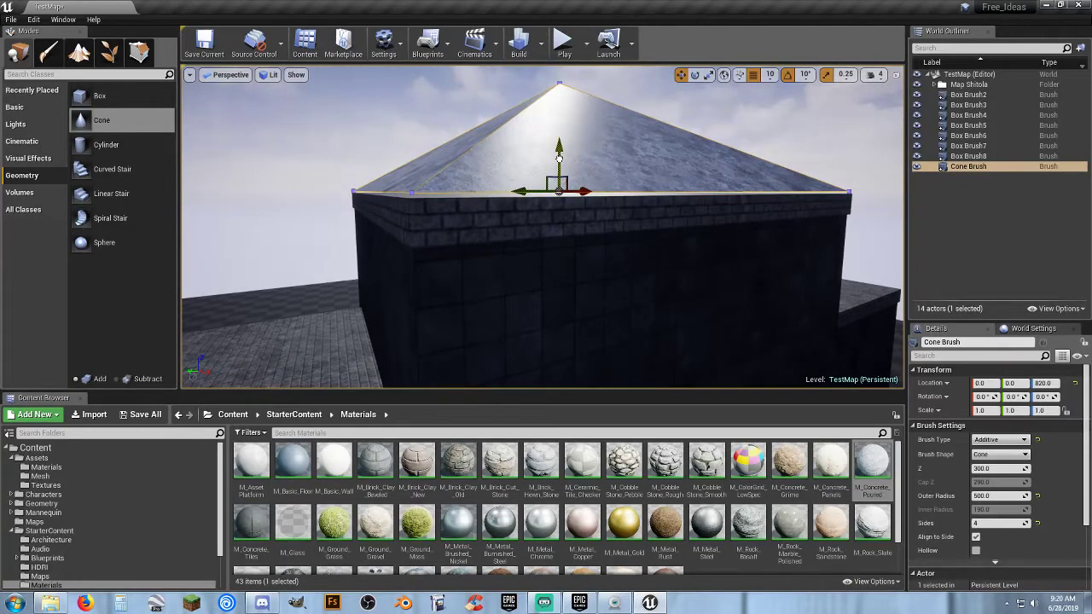
drag(559, 161, 560, 162)
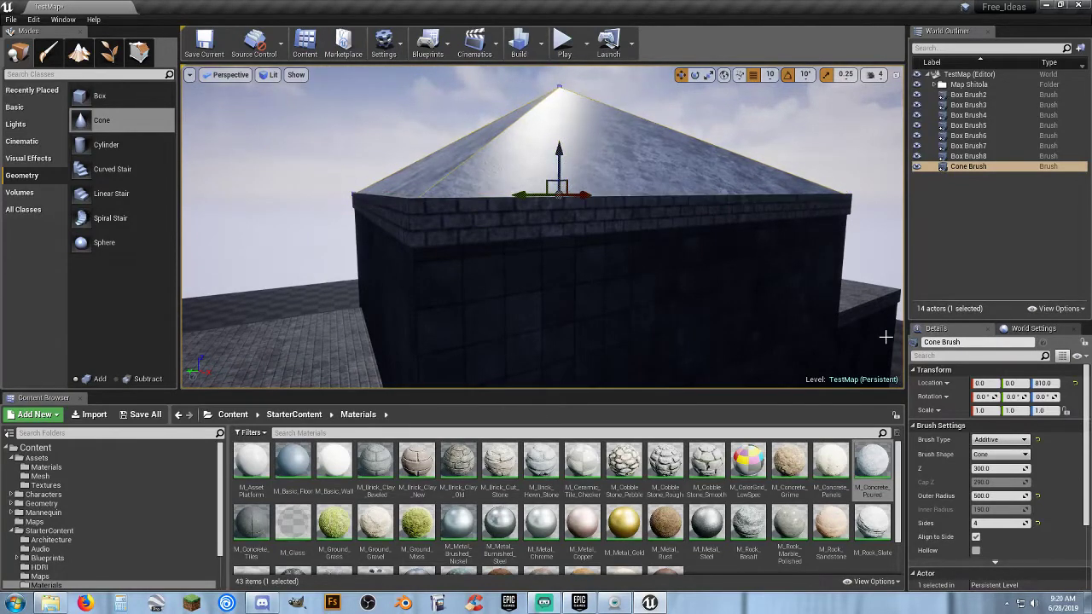
click(769, 74)
click(778, 111)
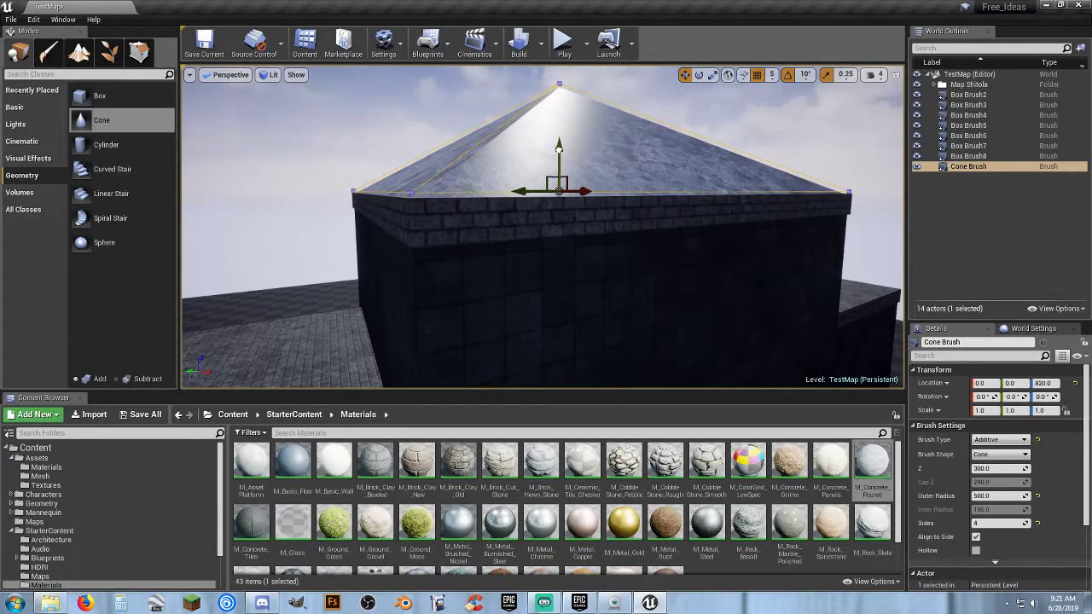
key(w)
mouse_move(580, 248)
right_down()
mouse_move(768, 277)
mouse_move(794, 268)
mouse_move(794, 306)
right_up()
key(s)
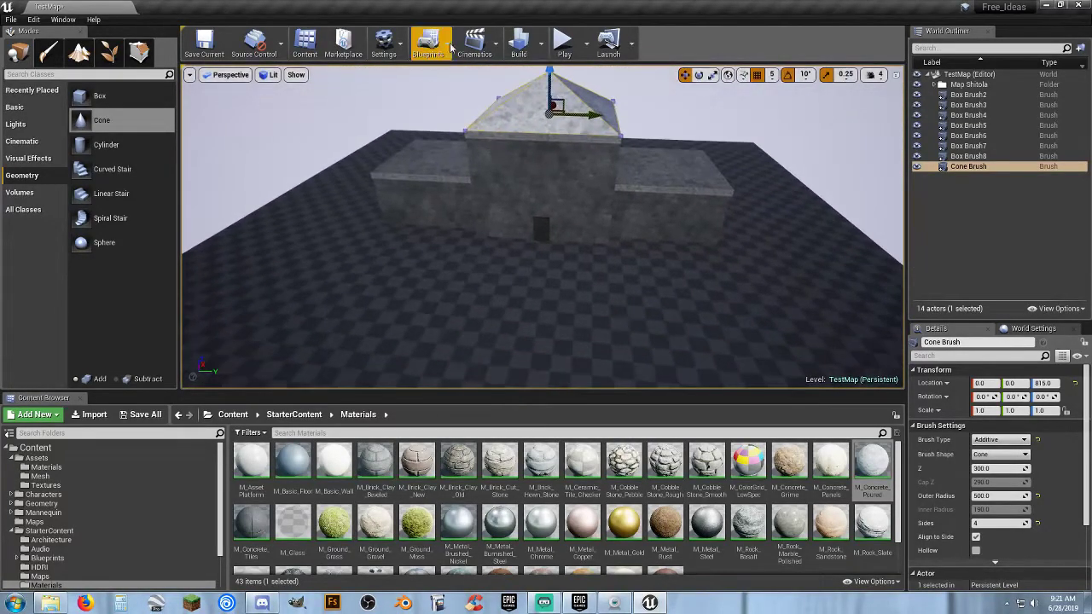
Play the level, run the character in front of the building to view its roof, and stop the play session.
click(561, 41)
key(d)
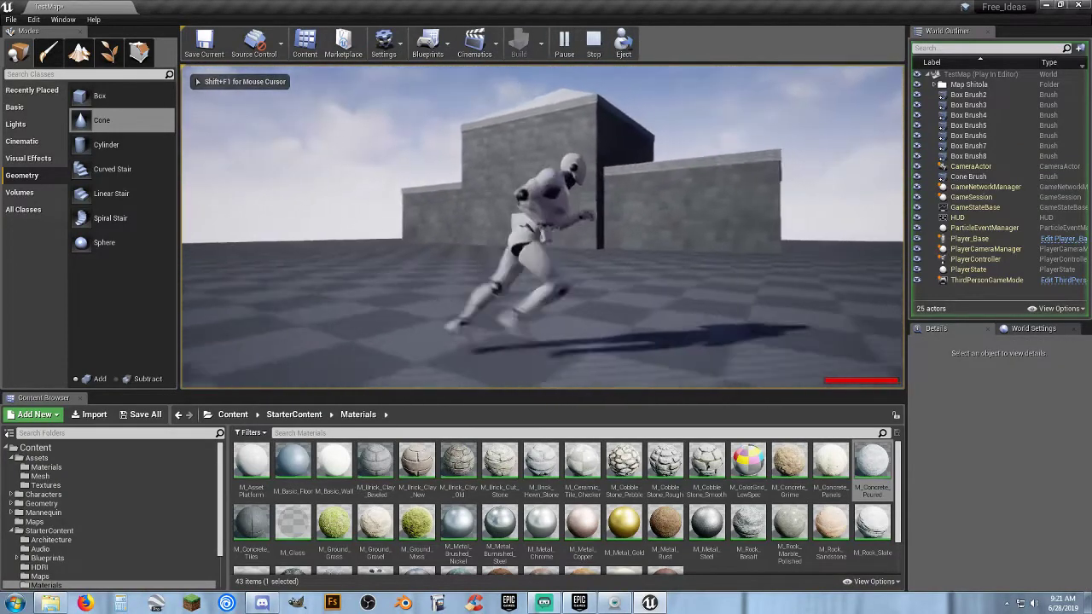
key(a)
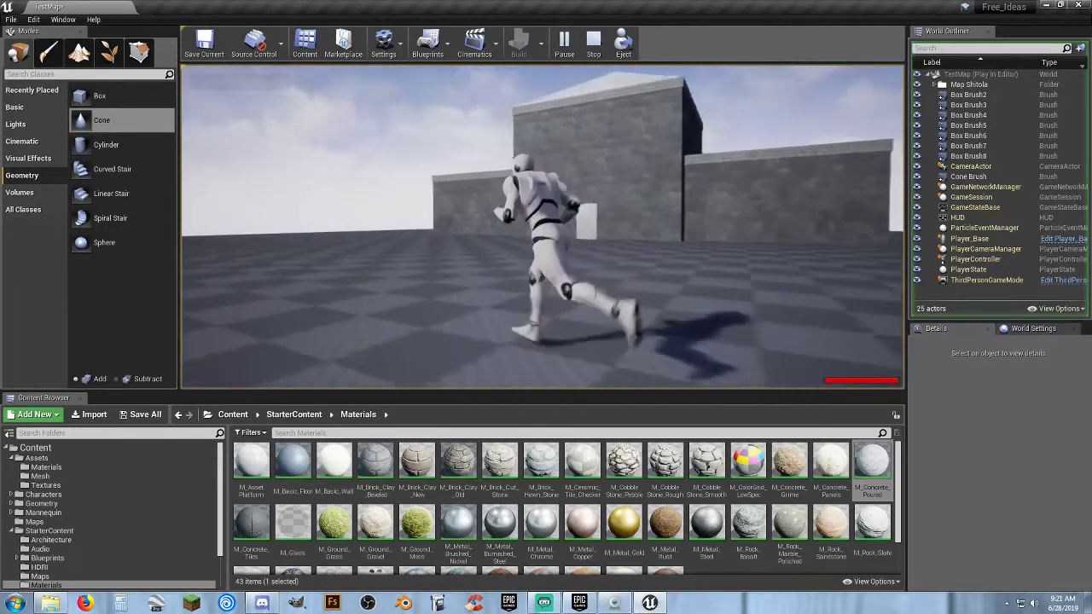
key(Escape)
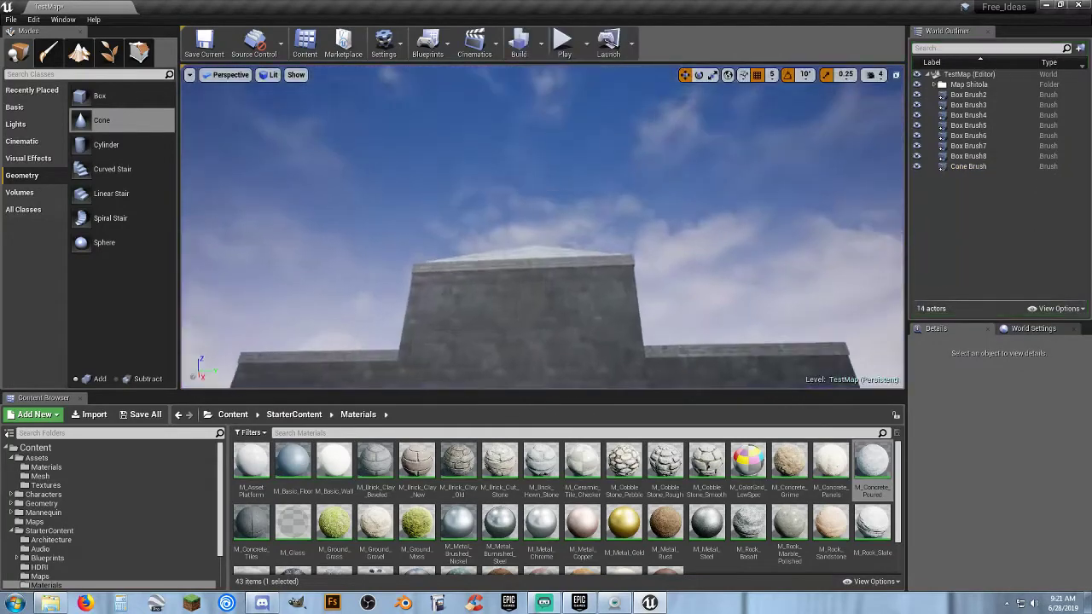
Select all brushes of the building together, from Box Brush2 through Cone Brush.
key(w)
right_drag(543, 227, 543, 329)
key(s)
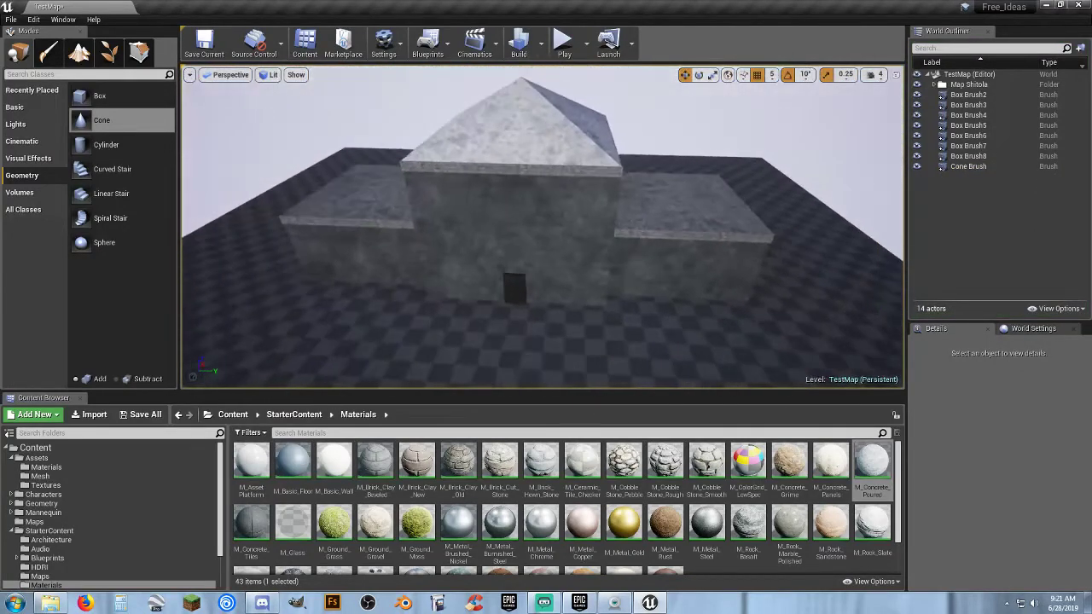
right_drag(638, 203, 642, 203)
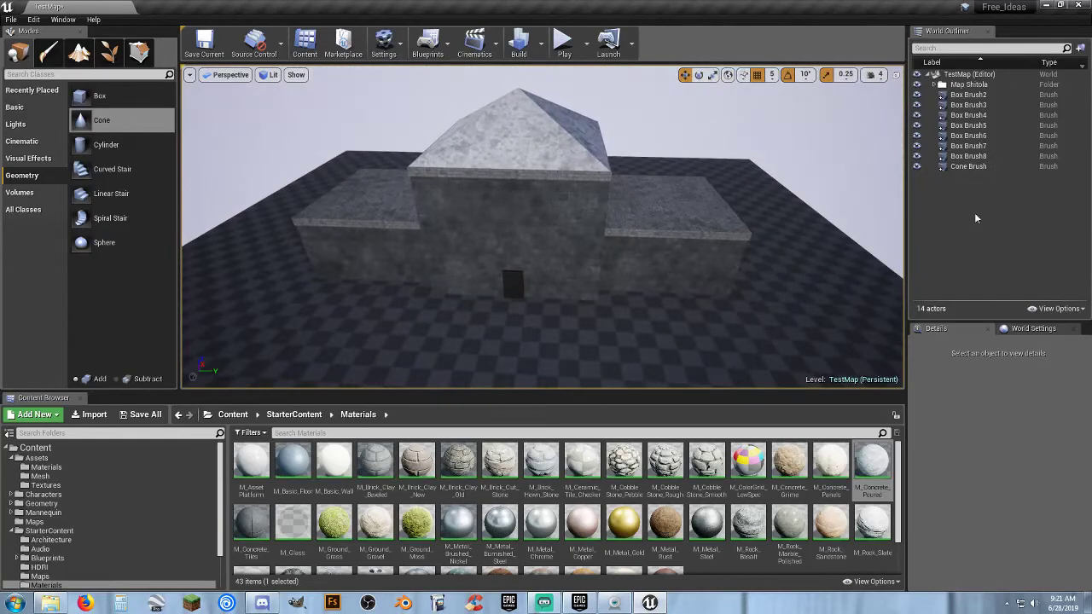
click(981, 96)
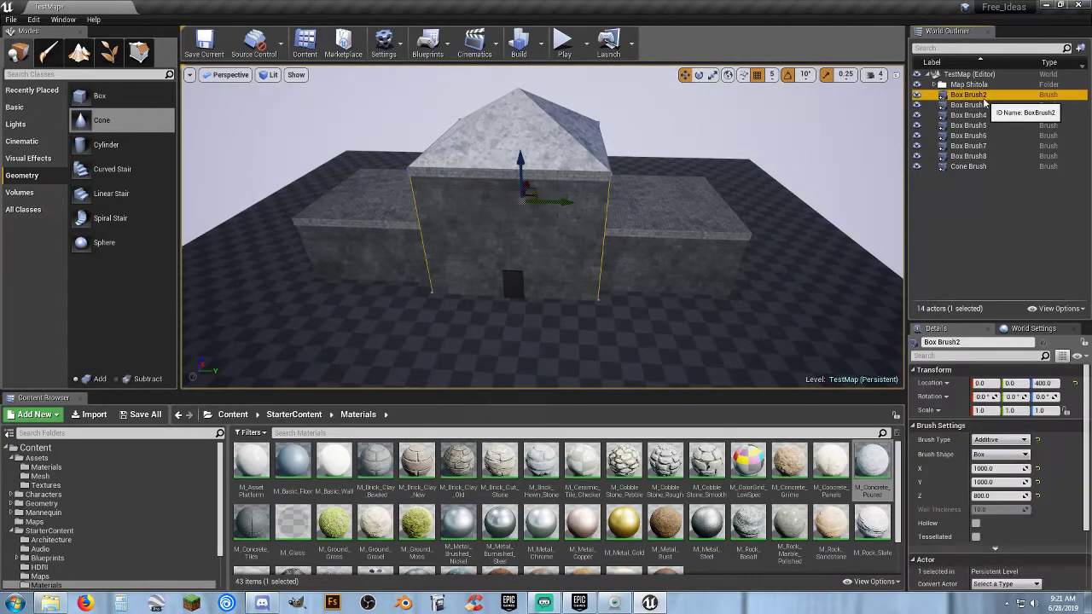
shift+click(970, 167)
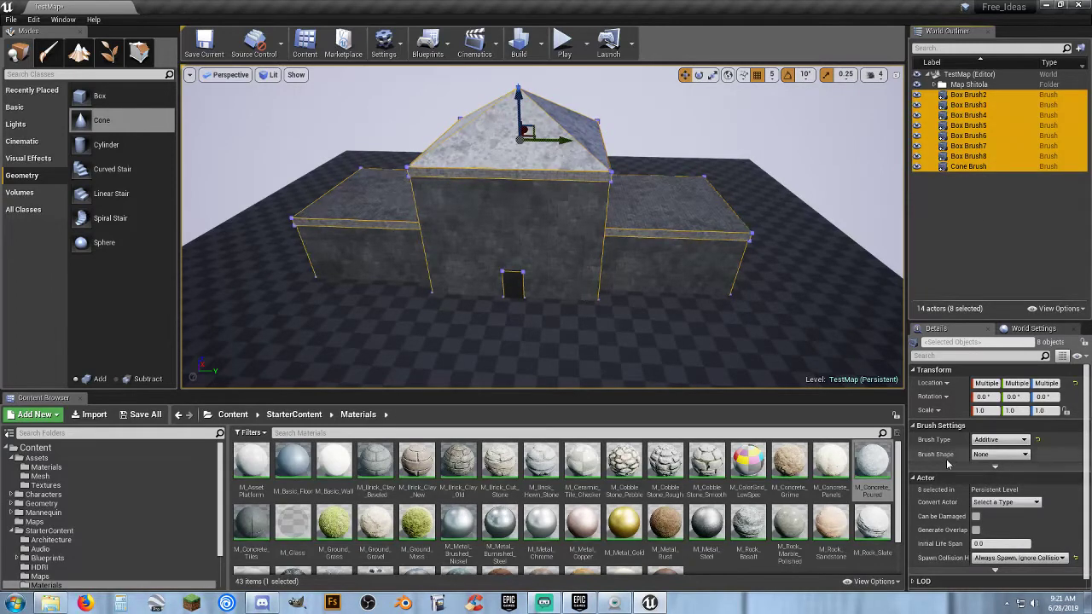
Convert the selected brushes into one static mesh named SM_HQ_01, saved in the Assets/Mesh folder.
click(995, 467)
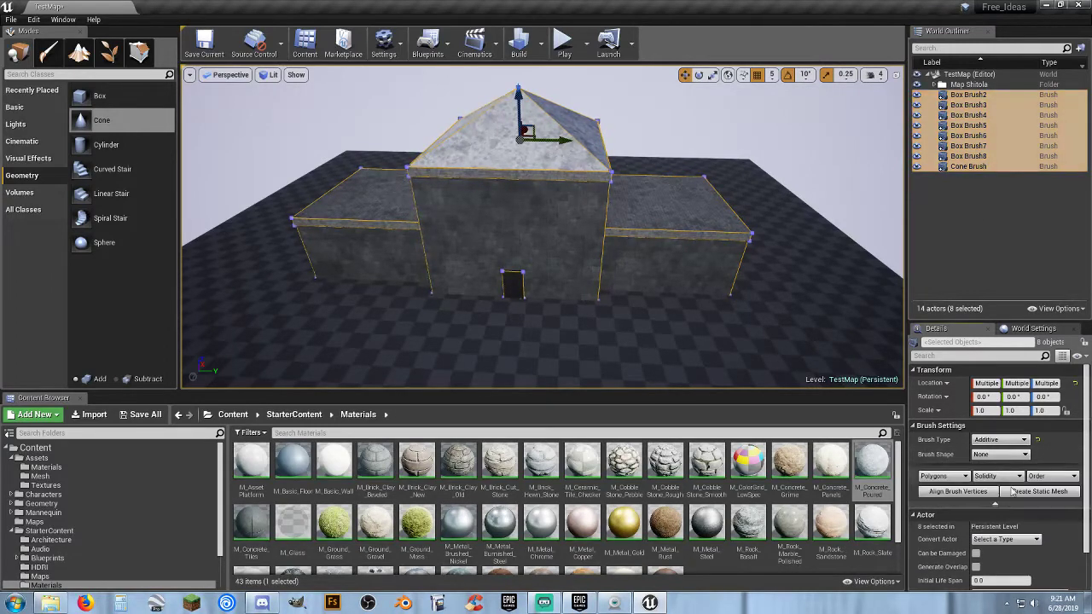
click(1023, 499)
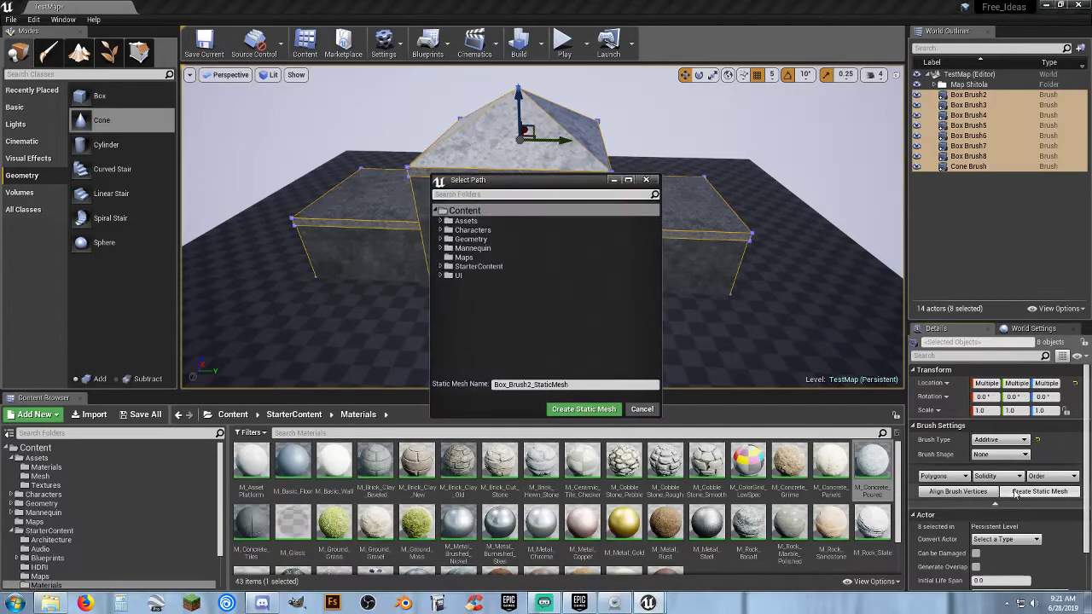
click(440, 221)
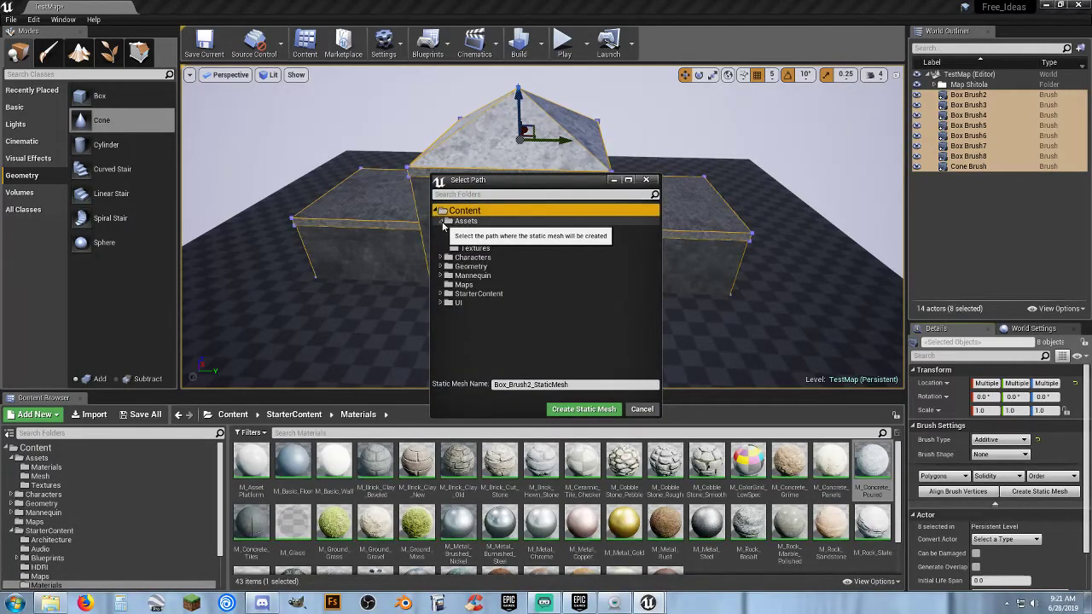
click(465, 239)
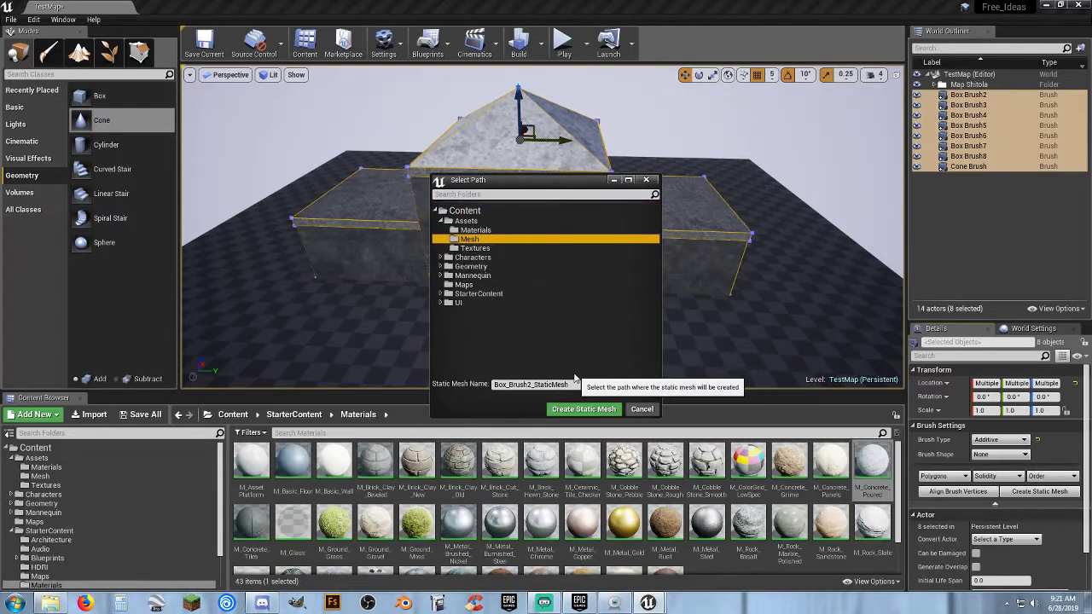
drag(577, 385, 491, 385)
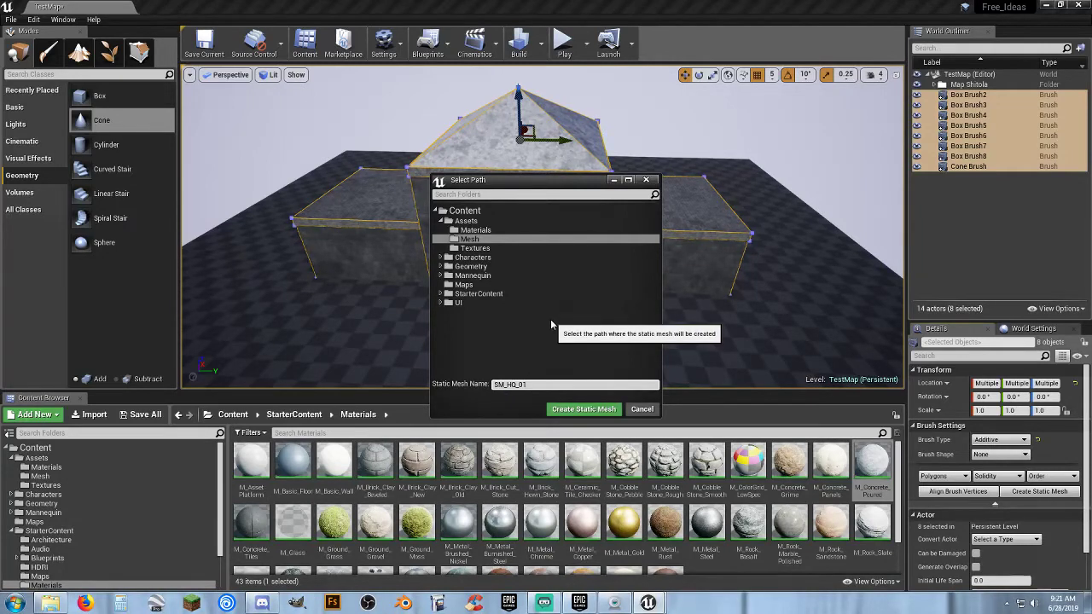
click(573, 409)
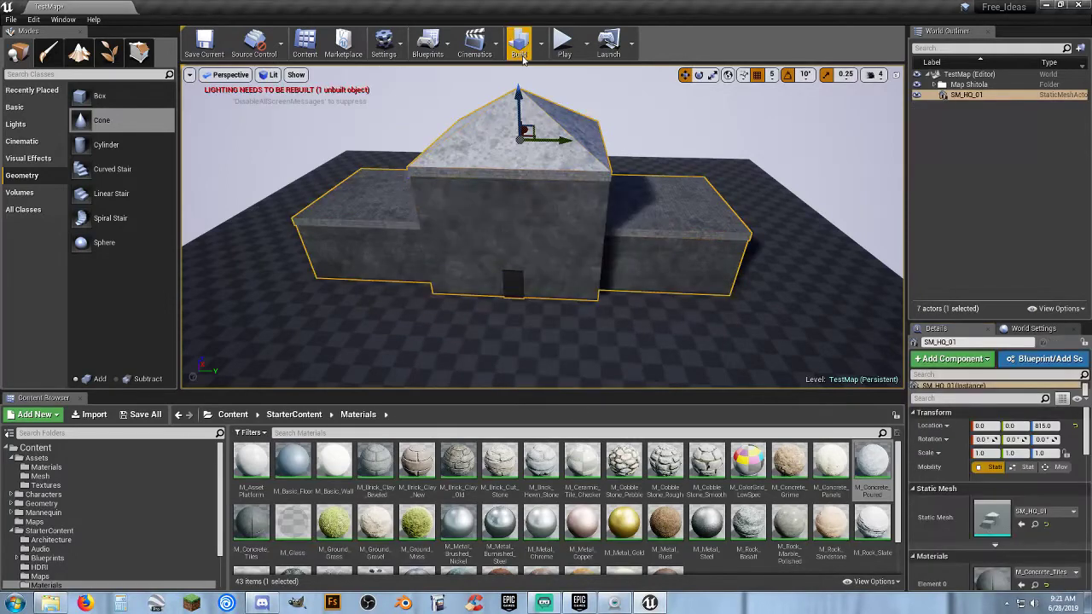
Play the level, walk the character up to the building's door to test the new mesh, and stop playing.
click(563, 40)
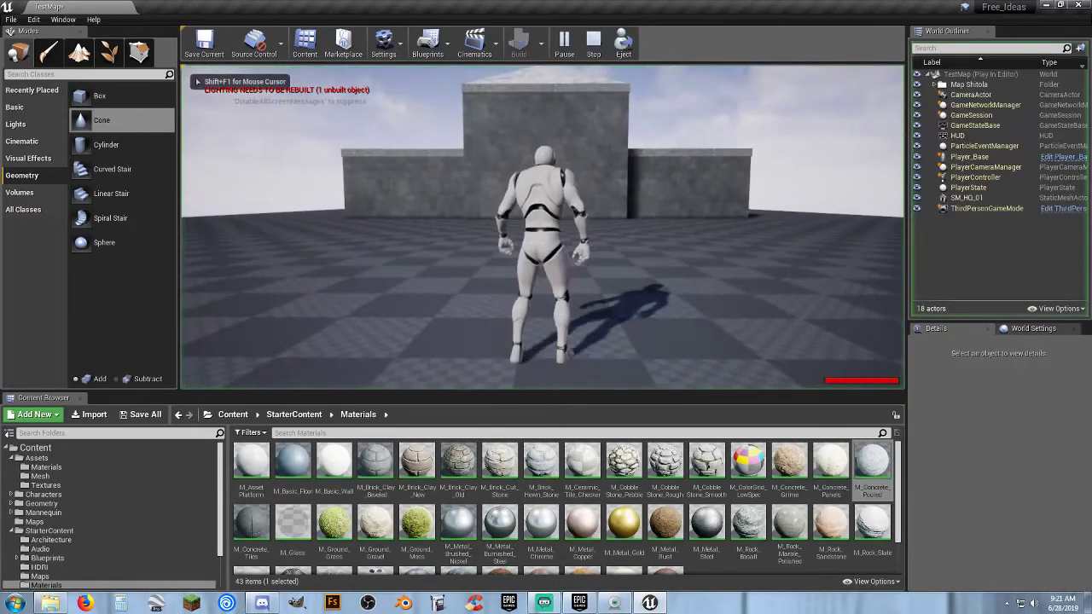
key(w)
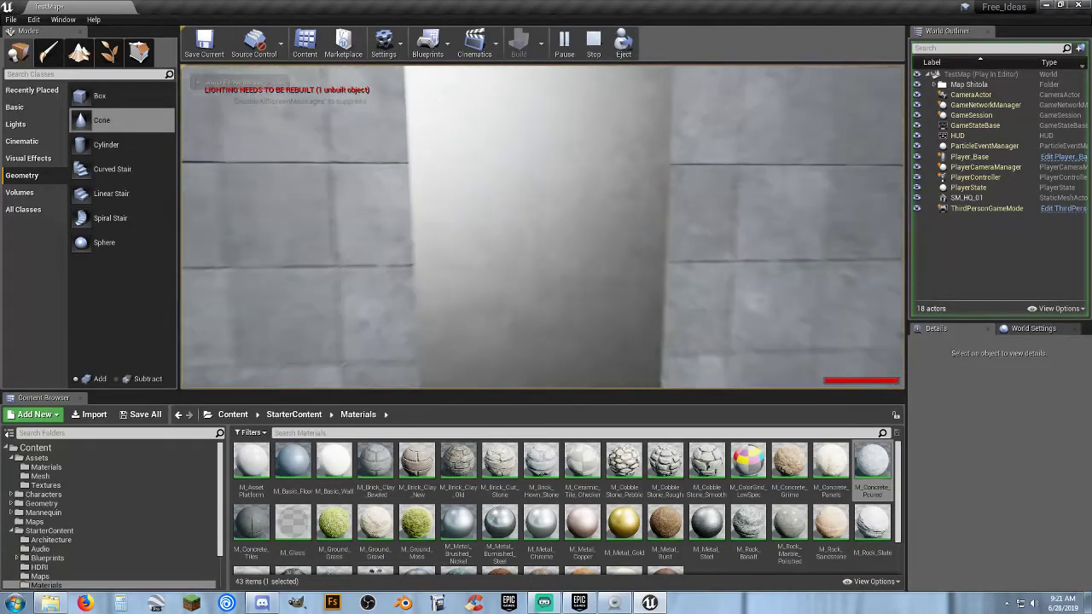
key(s)
key(Escape)
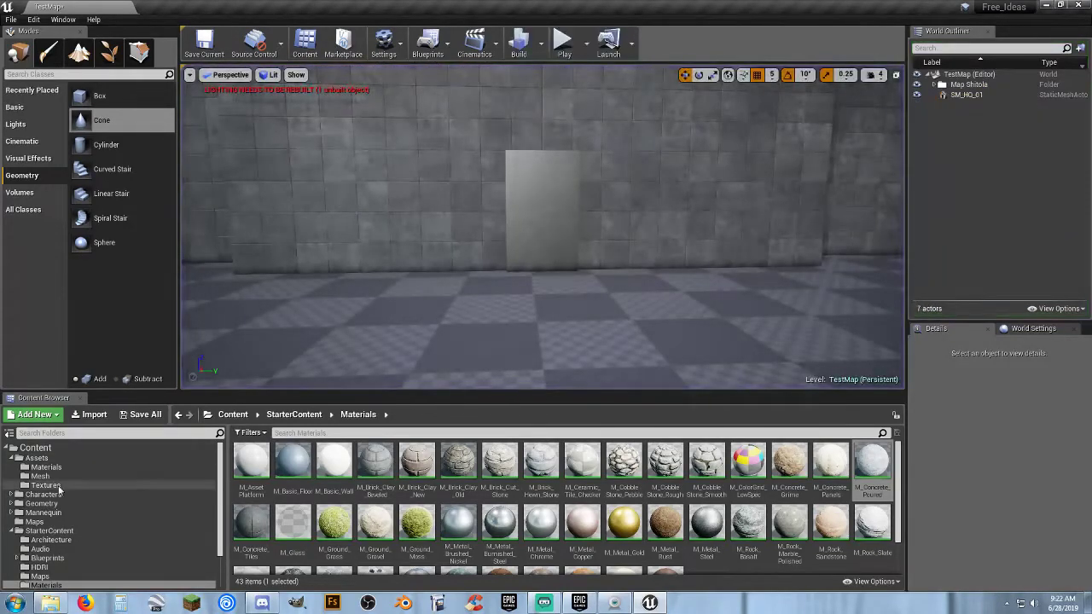
Open the SM_HQ_01 mesh from the Assets/Mesh folder, examine it in the mesh editor, and return to TestMap.
click(40, 476)
click(333, 465)
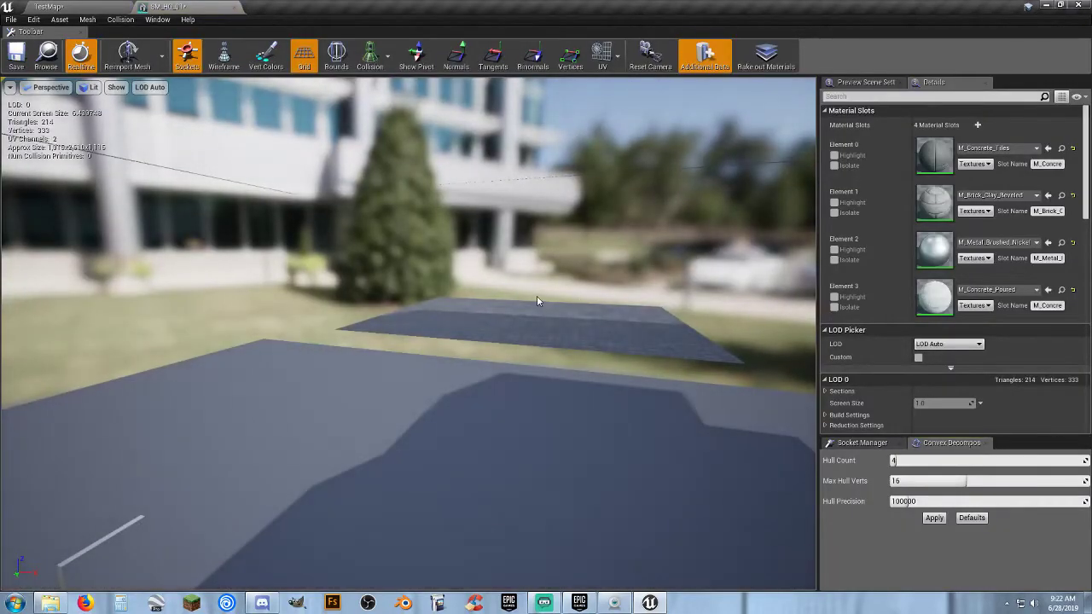
right_drag(537, 300, 715, 309)
click(84, 10)
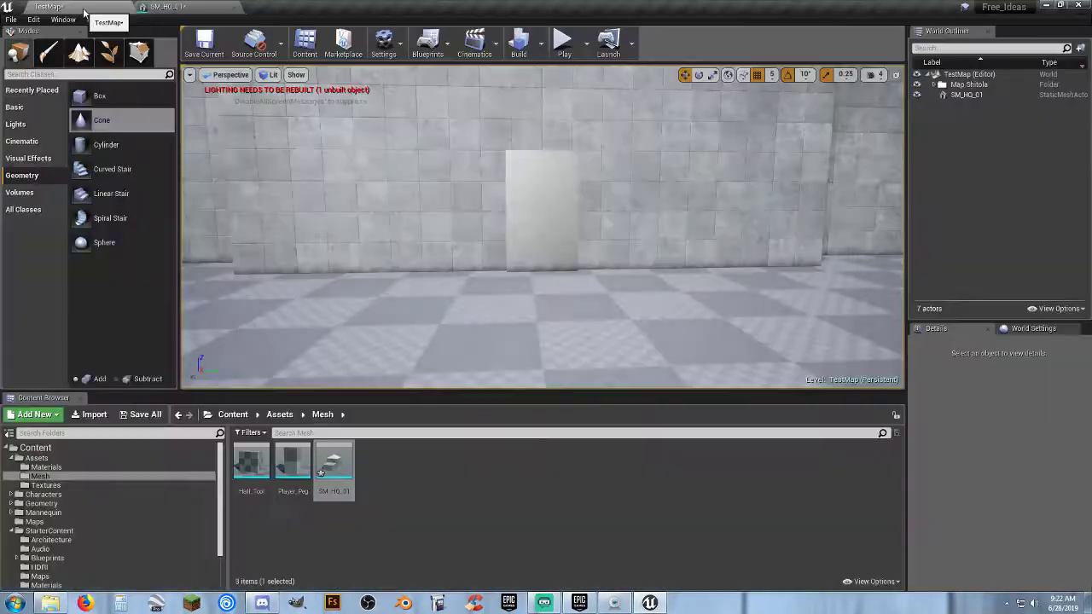
Select the SM_HQ_01 building in the level with its whole front in view.
key(s)
right_drag(342, 237, 320, 213)
click(342, 236)
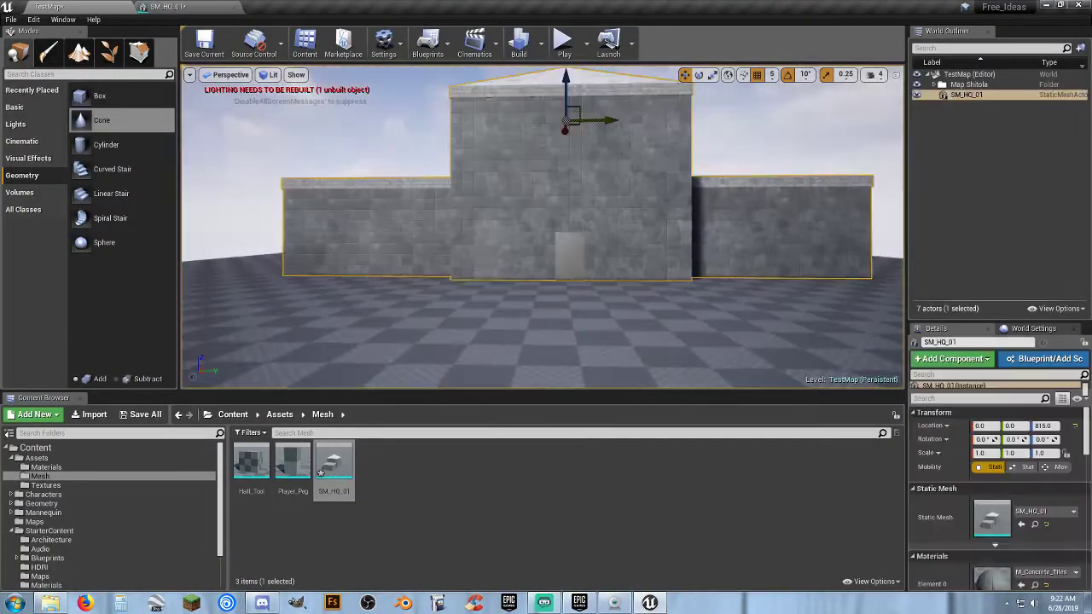
key(w)
right_drag(520, 225, 473, 286)
key(s)
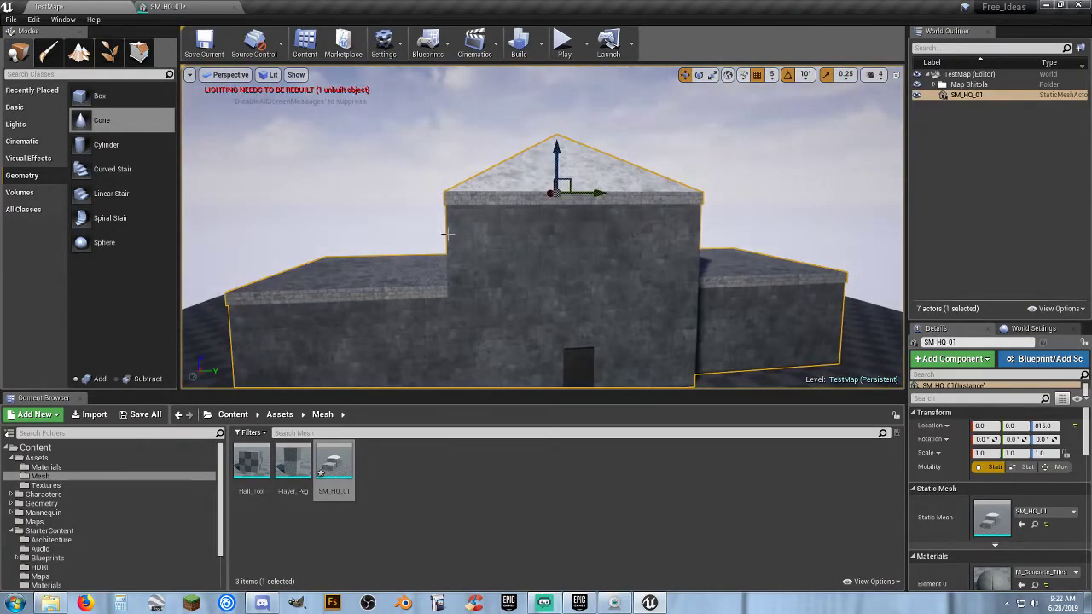
right_drag(563, 234, 563, 255)
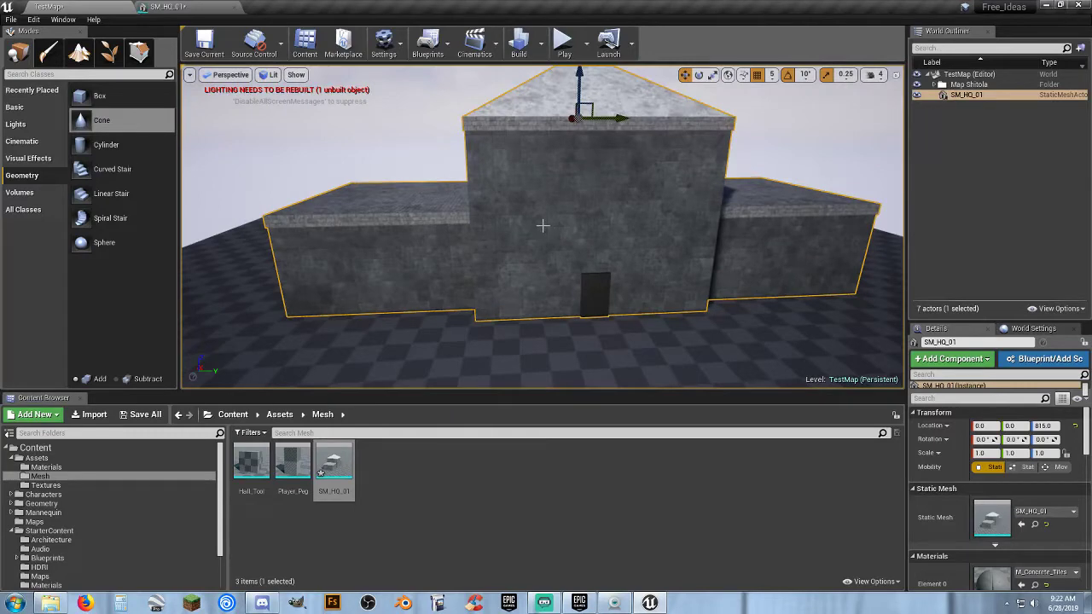
Add a 26DOP simplified collision to the SM_HQ_01 mesh in its mesh editor and close that editor.
click(203, 8)
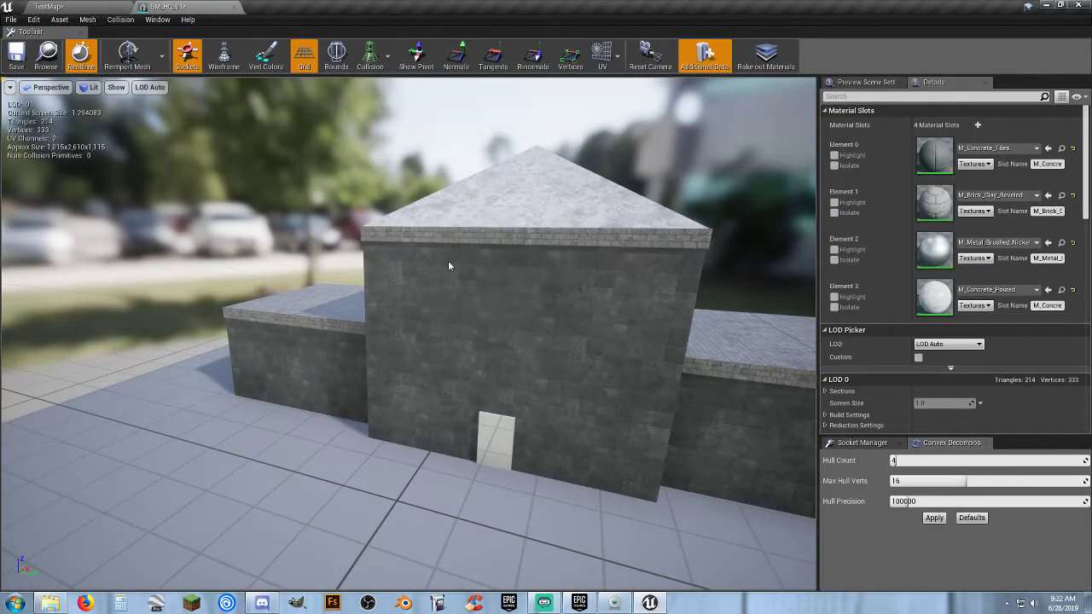
right_drag(442, 252, 575, 322)
key(s)
key(d)
key(w)
key(s)
key(w)
key(s)
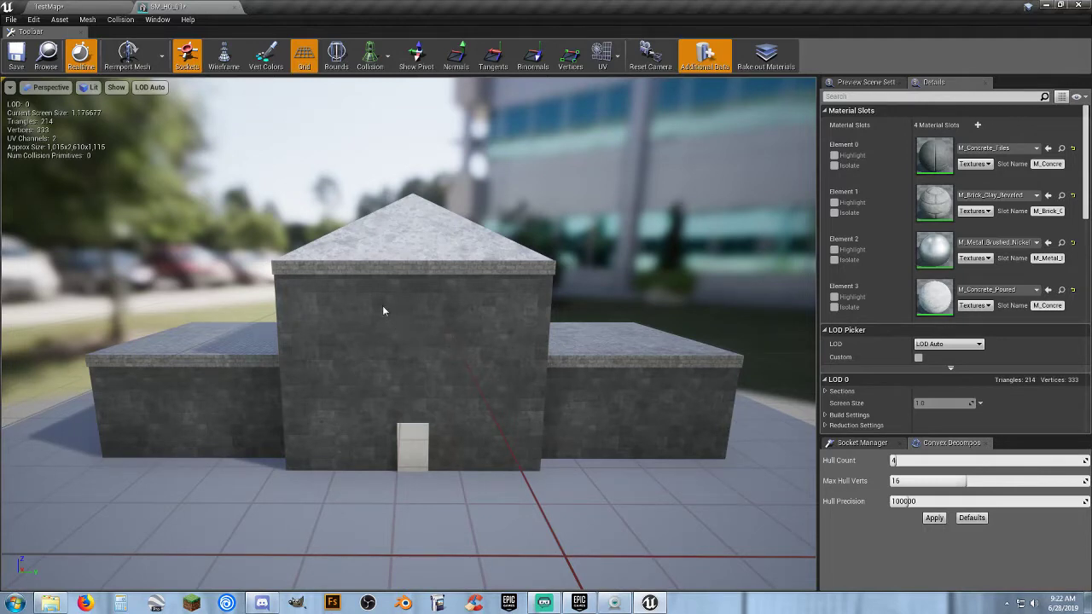
click(125, 21)
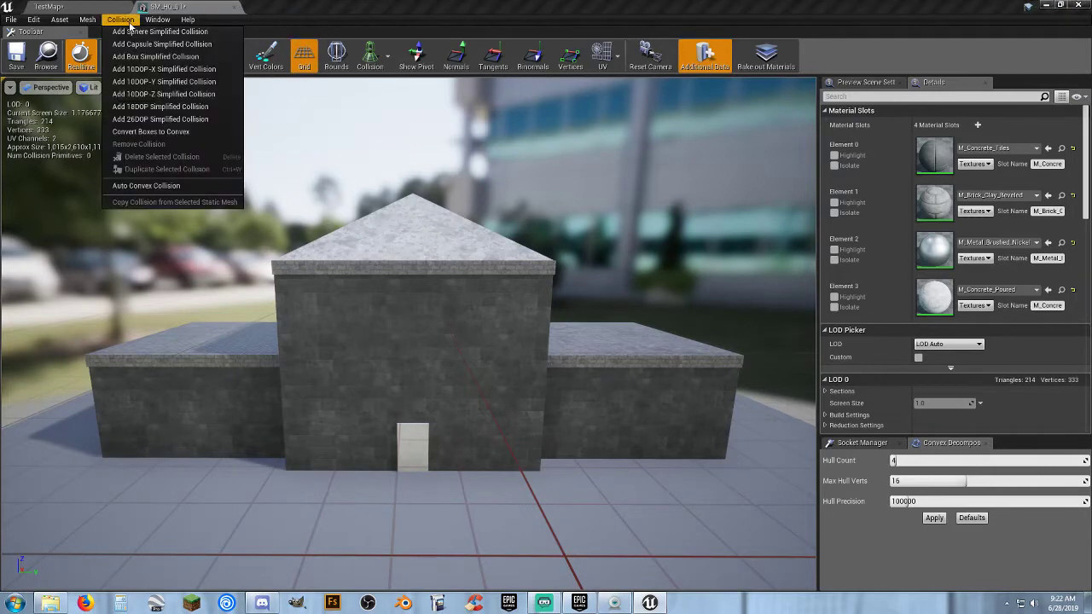
click(172, 119)
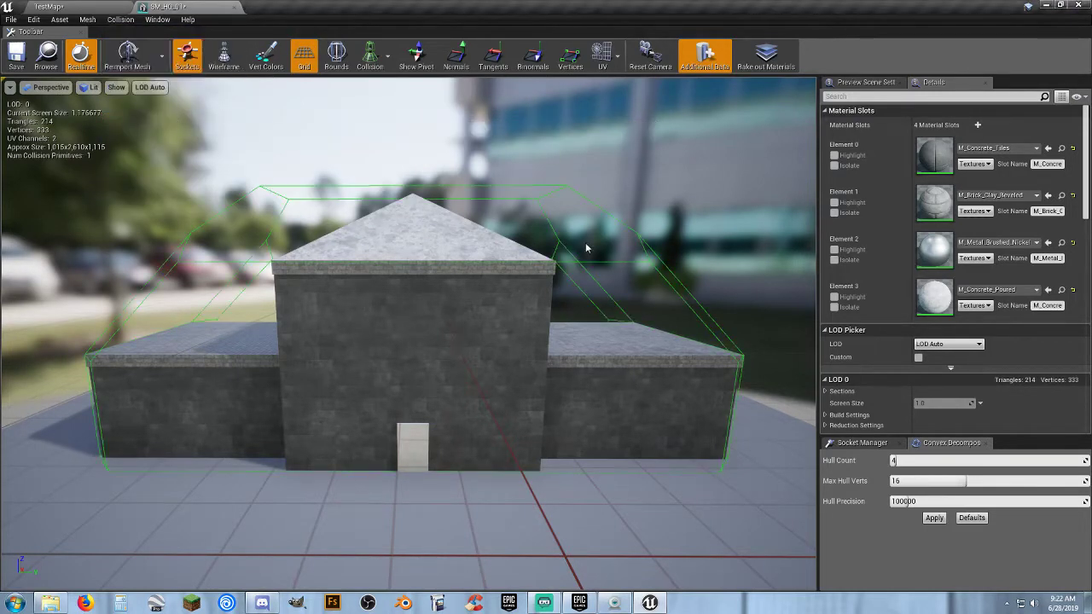
right_drag(565, 344, 452, 406)
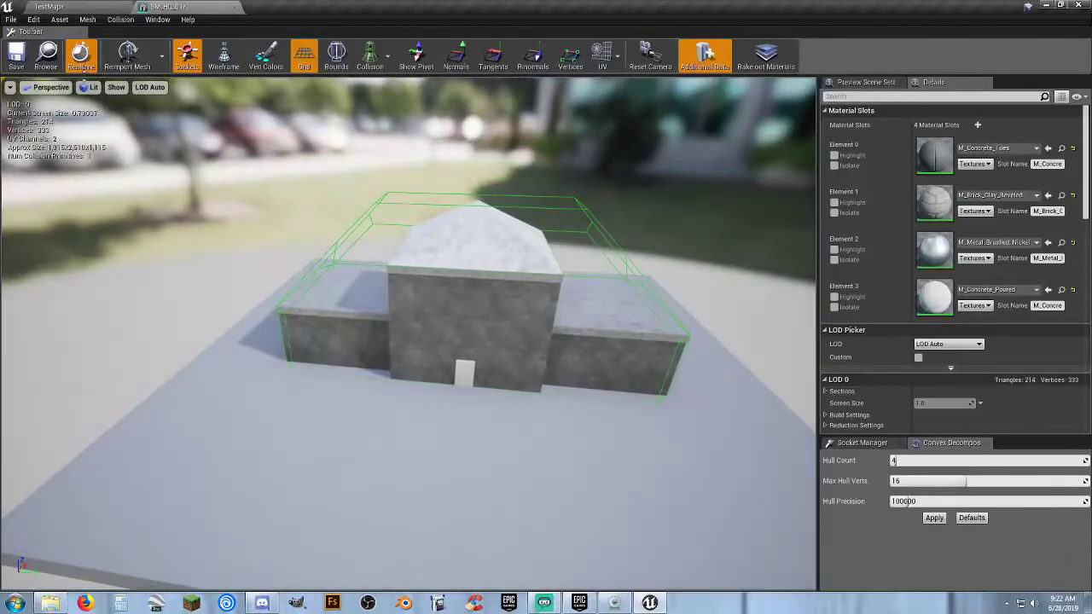
click(236, 7)
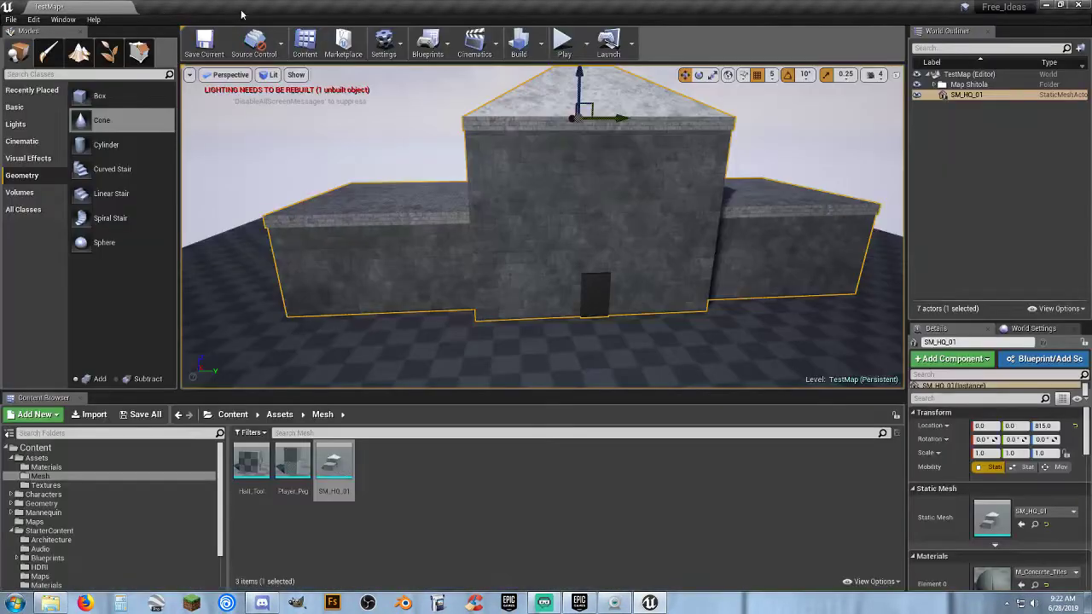
Play TestMap, run the character against the building's front walls to test the collision, and stop playing.
click(563, 42)
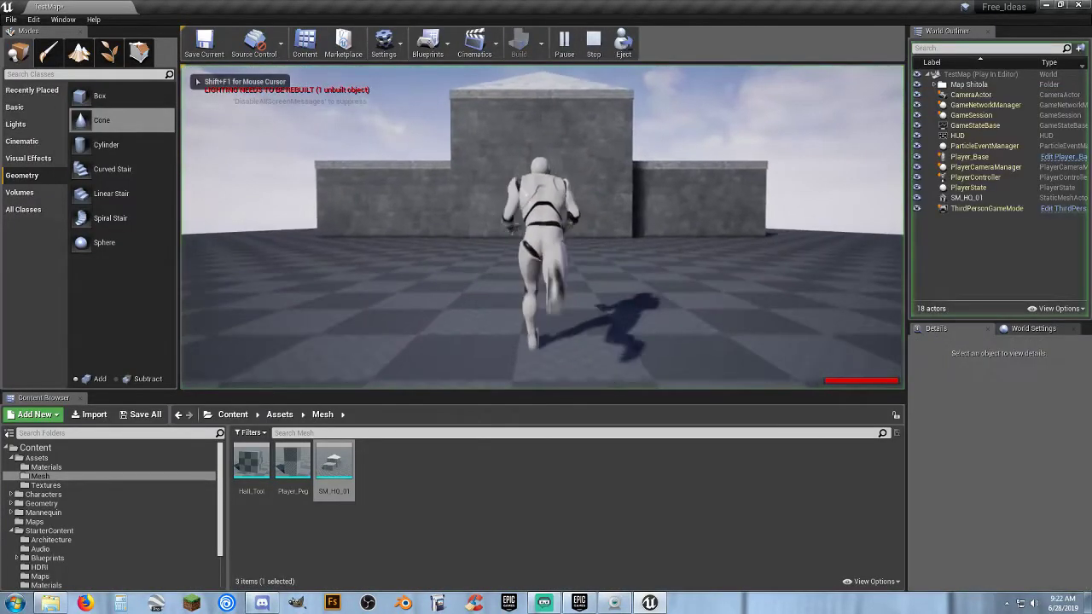
key(w)
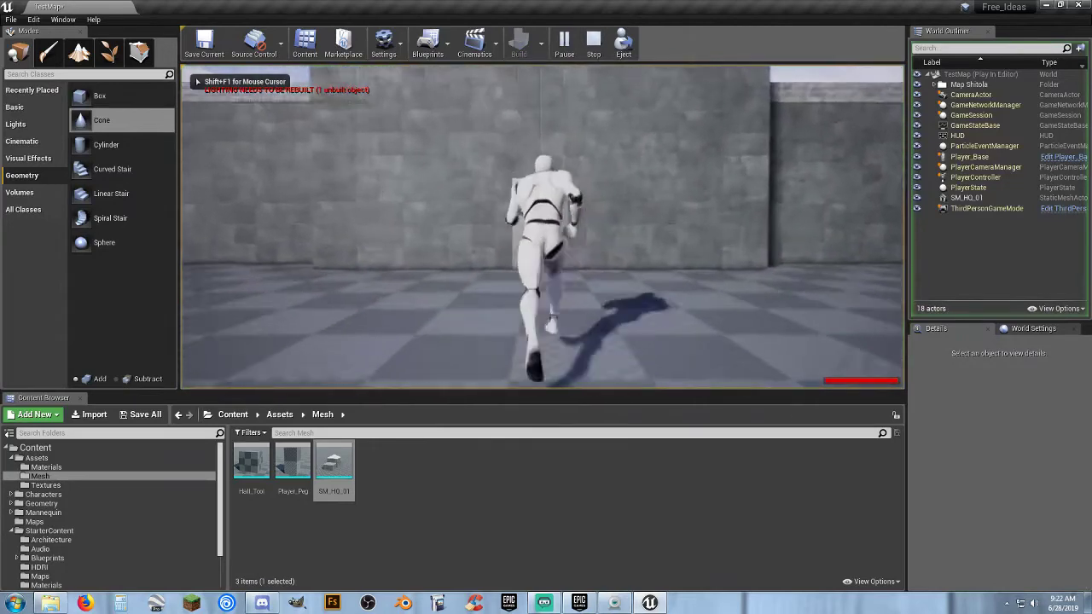
key(a)
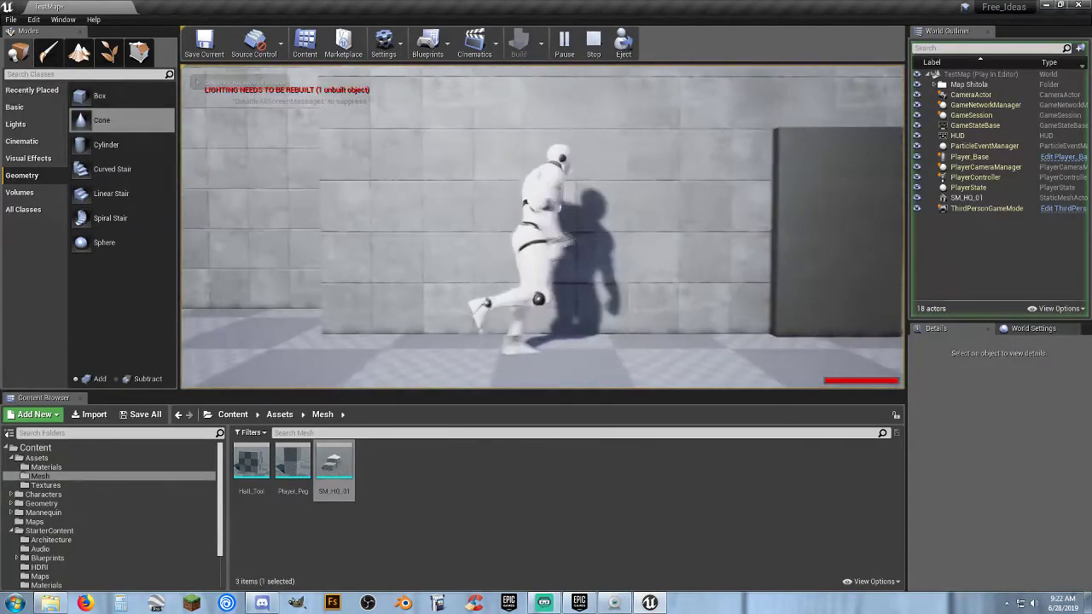
key(d)
key(w)
key(w)
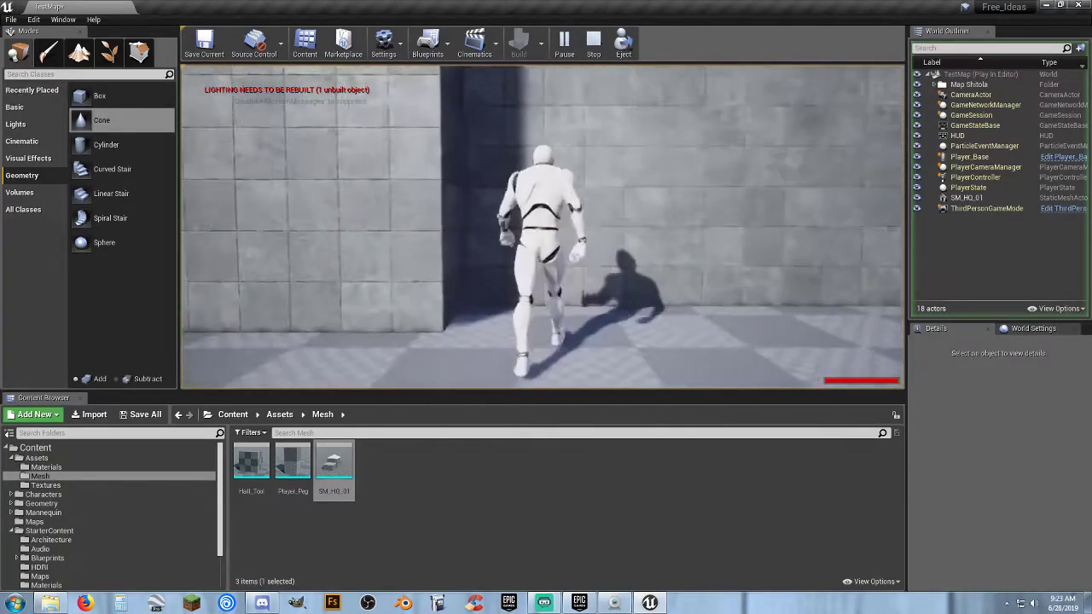
key(a)
key(s)
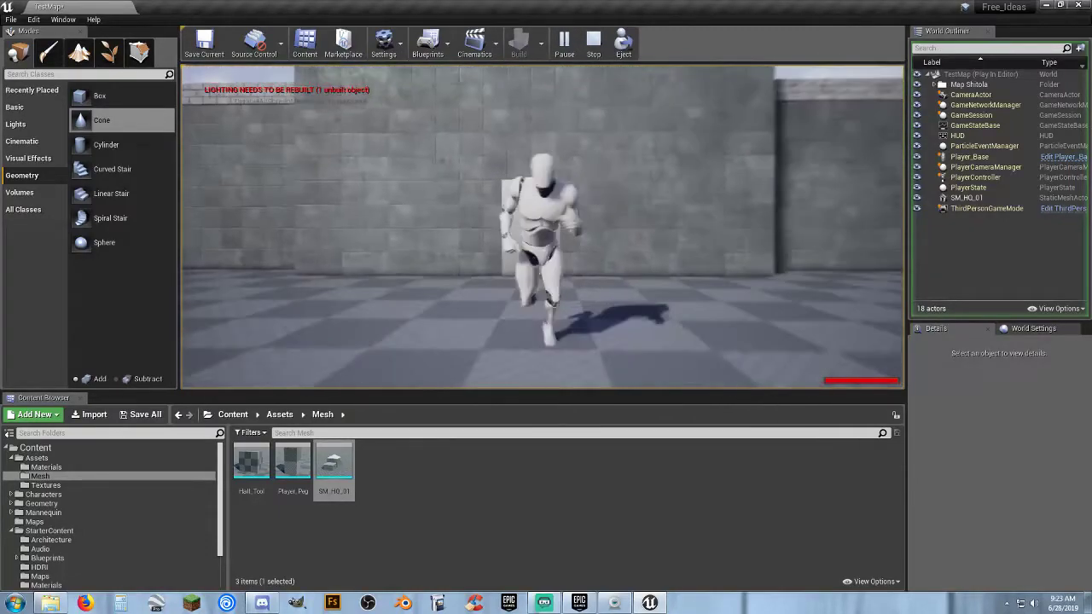
key(Escape)
Delete the SM_HQ_01 building from TestMap.
key(s)
mouse_move(596, 226)
right_down()
mouse_move(596, 324)
mouse_move(602, 175)
mouse_move(612, 177)
mouse_move(607, 253)
mouse_move(602, 245)
right_up()
click(596, 226)
key(Delete)
key(w)
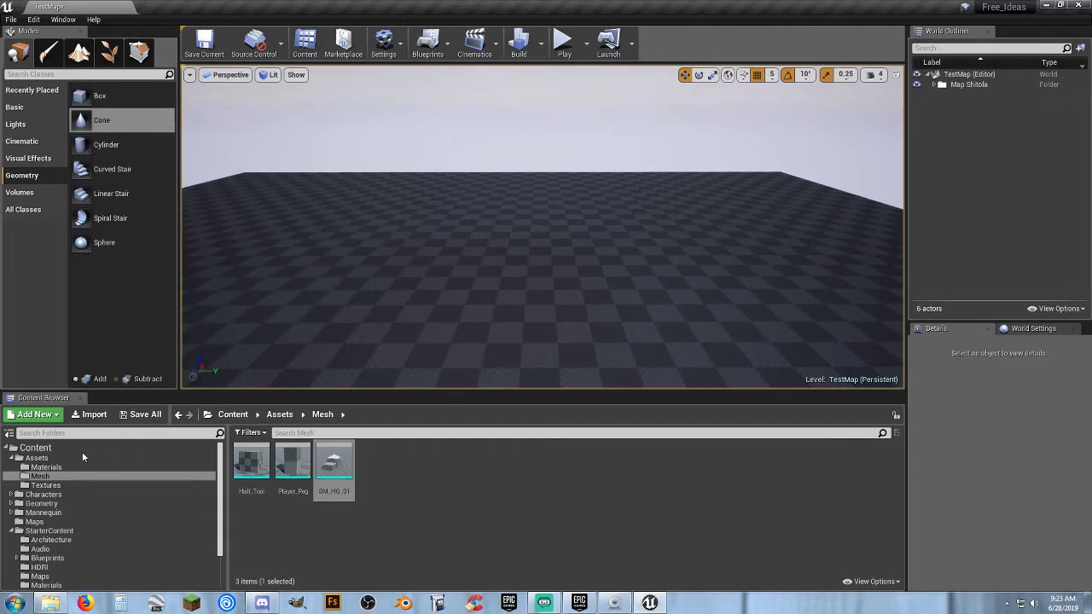
Save TestMap and TestMap_BuiltData, and open the BG_01 level from the Maps folder.
click(142, 415)
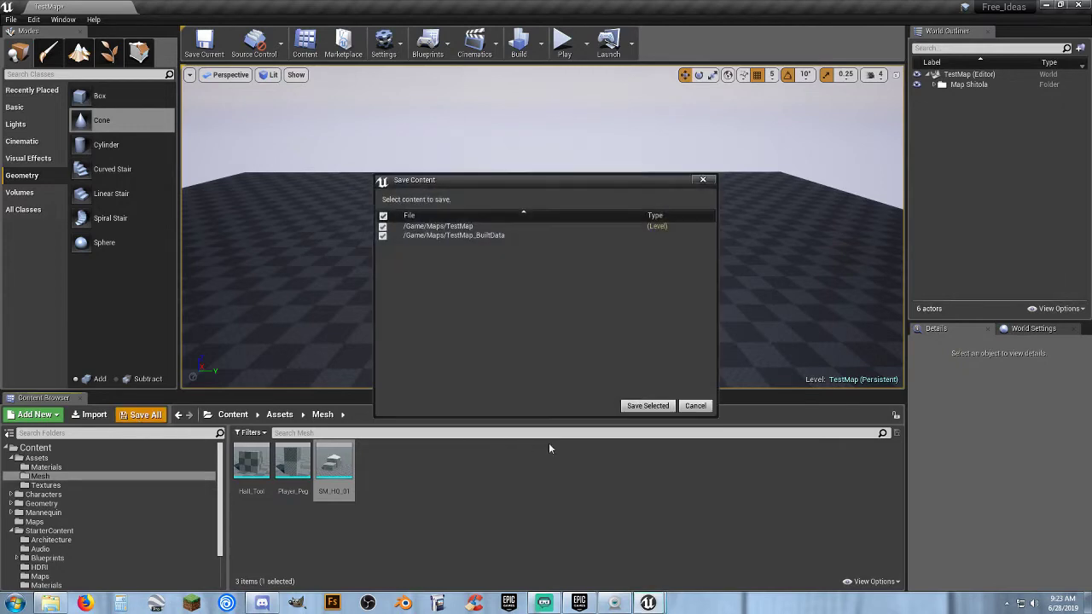
click(646, 408)
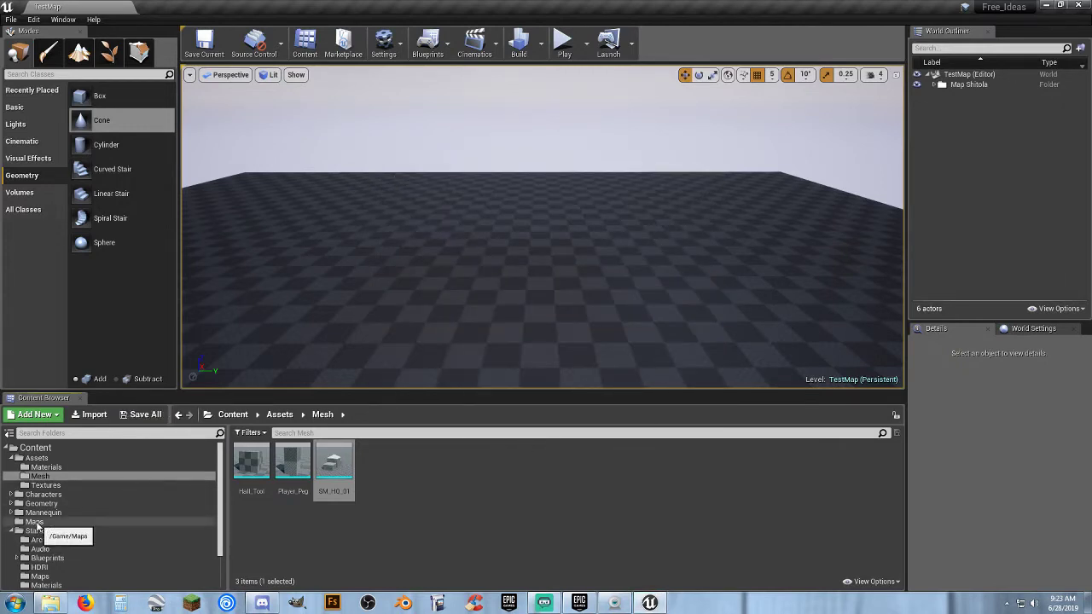
click(34, 522)
double_click(252, 465)
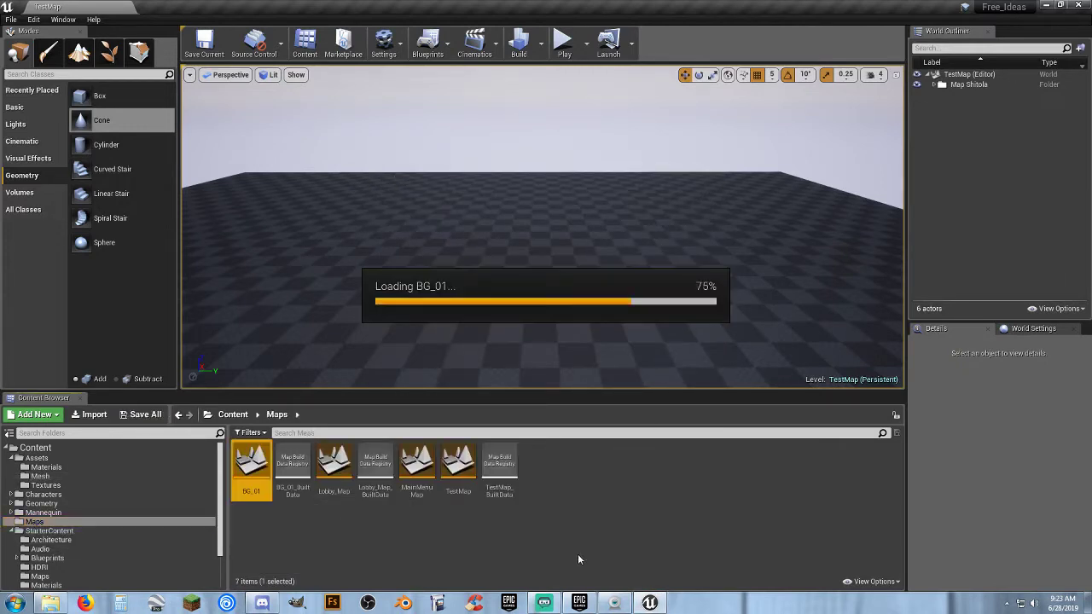
right_drag(578, 306, 499, 307)
key(d)
Place the SM_HQ_01 mesh from the Assets/Mesh folder on the landscape near its edge, at about X -23940, Y 1845.
click(77, 476)
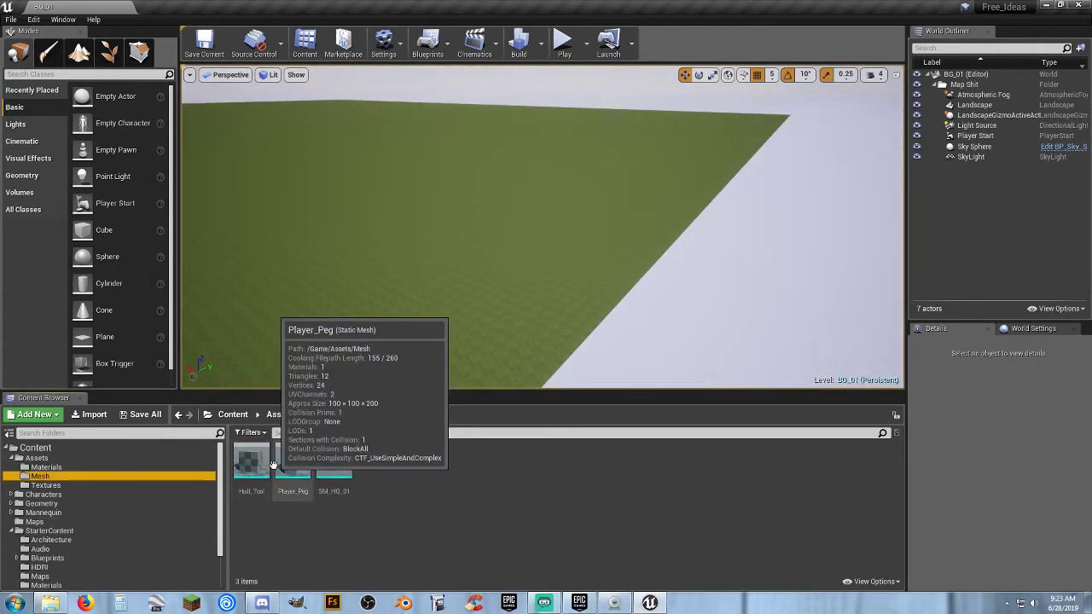
drag(334, 461, 529, 235)
right_drag(545, 285, 754, 281)
key(w)
key(a)
scroll(533, 253, down, 3)
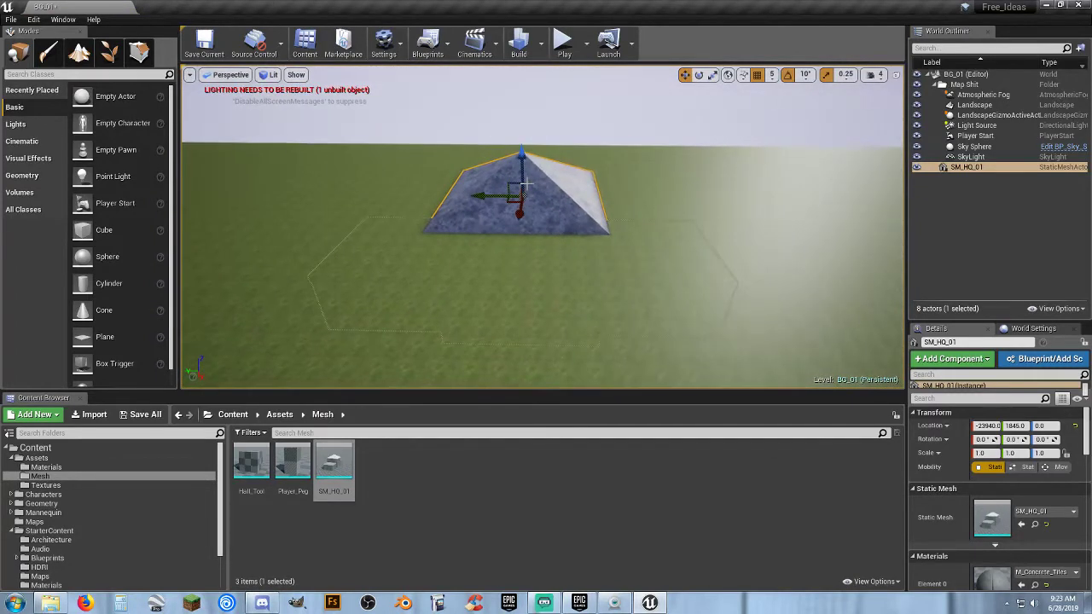
Raise the SM_HQ_01 building out of the landscape to a Z location of 815 so it rests on the grass.
drag(522, 161, 522, 64)
right_drag(521, 160, 517, 111)
right_drag(531, 180, 523, 179)
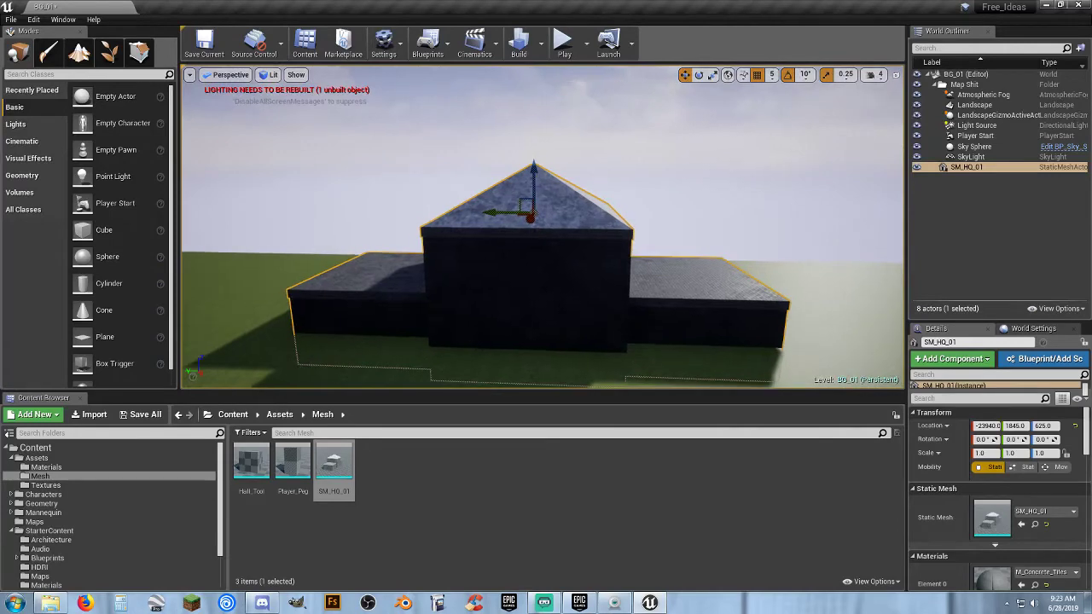
drag(530, 181, 535, 150)
key(w)
mouse_move(548, 180)
right_down()
mouse_move(604, 243)
mouse_move(567, 246)
mouse_move(534, 207)
mouse_move(546, 162)
mouse_move(554, 190)
mouse_move(548, 161)
right_up()
key(s)
key(w)
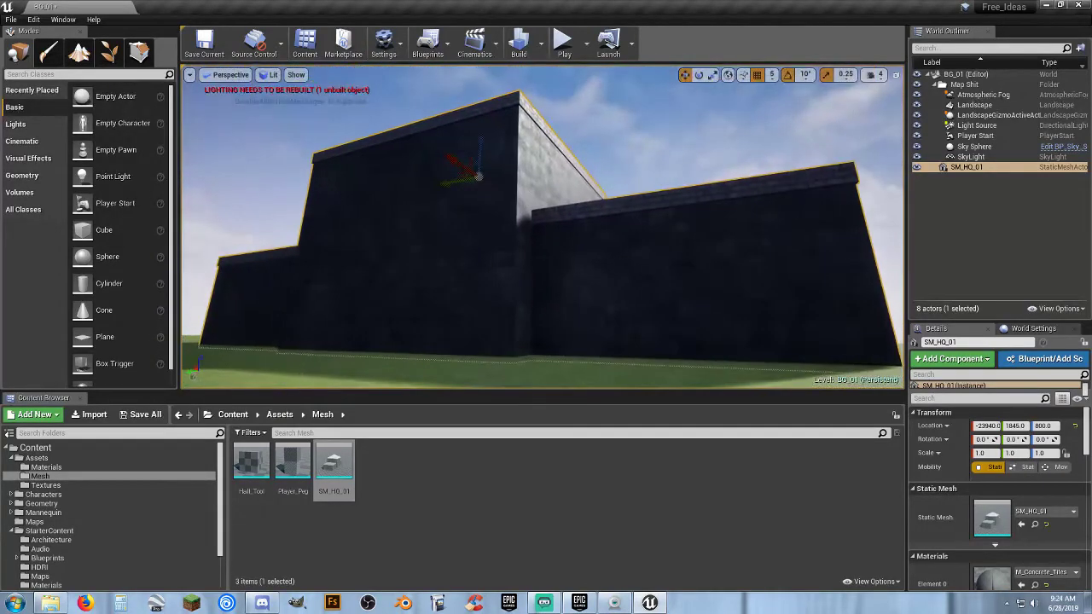
drag(483, 141, 482, 138)
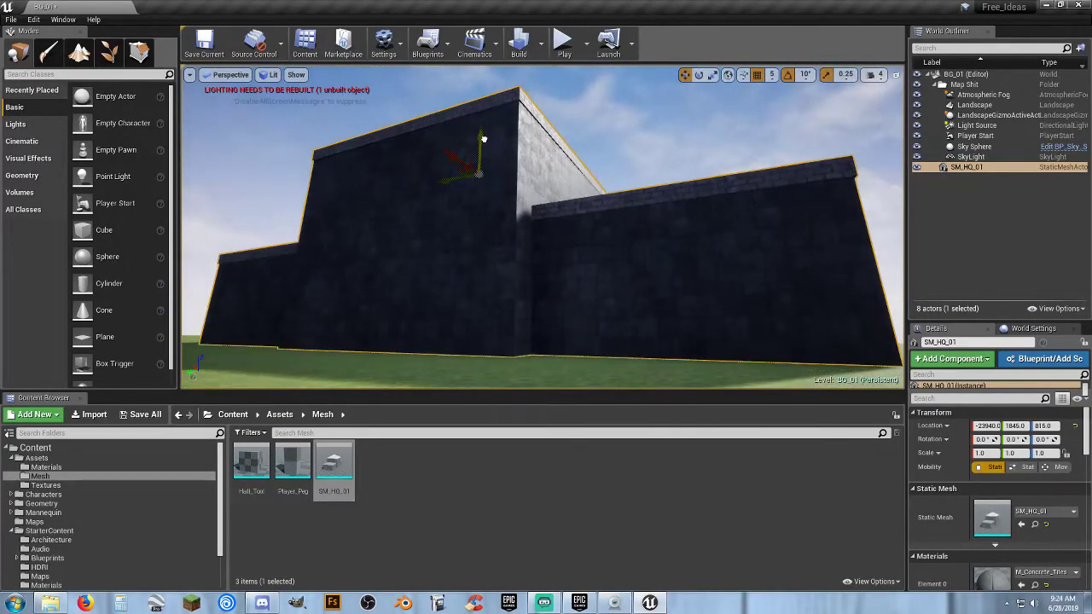
Set the SM_HQ_01 building's Y location to 0.
right_drag(608, 224, 575, 269)
key(w)
key(s)
key(f)
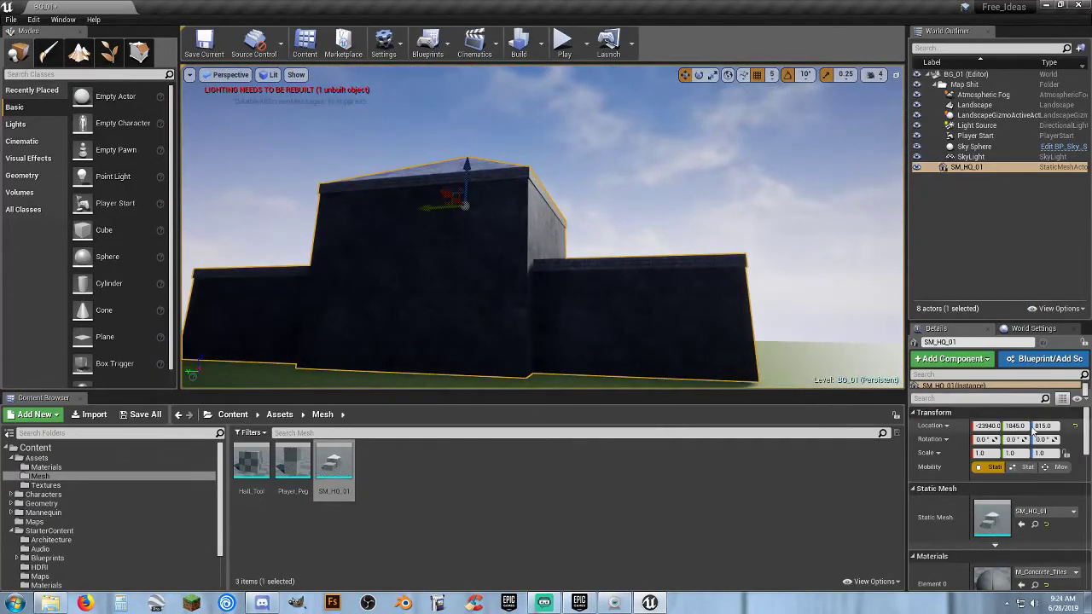
text(0)
key(Tab)
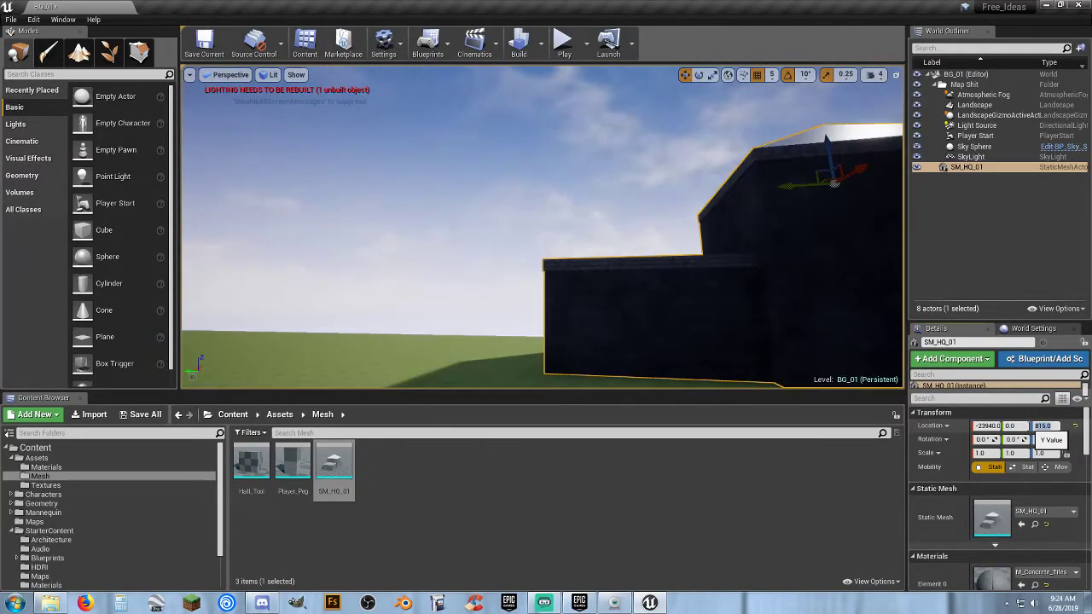
Rotate the SM_HQ_01 building -180 degrees about its vertical axis.
right_drag(725, 320, 594, 355)
key(s)
key(s)
key(d)
key(a)
key(d)
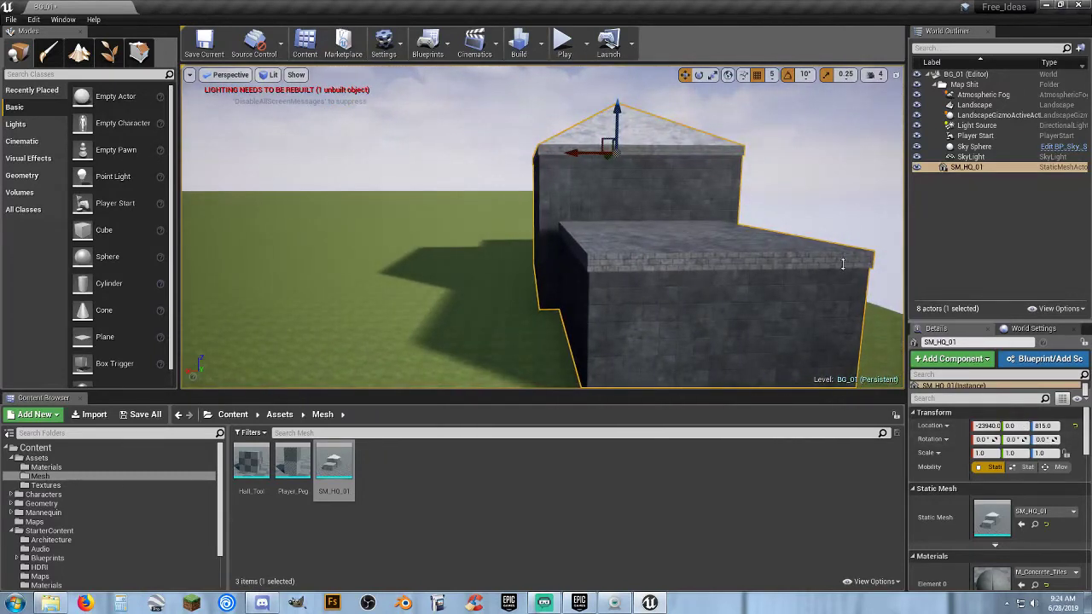
click(698, 75)
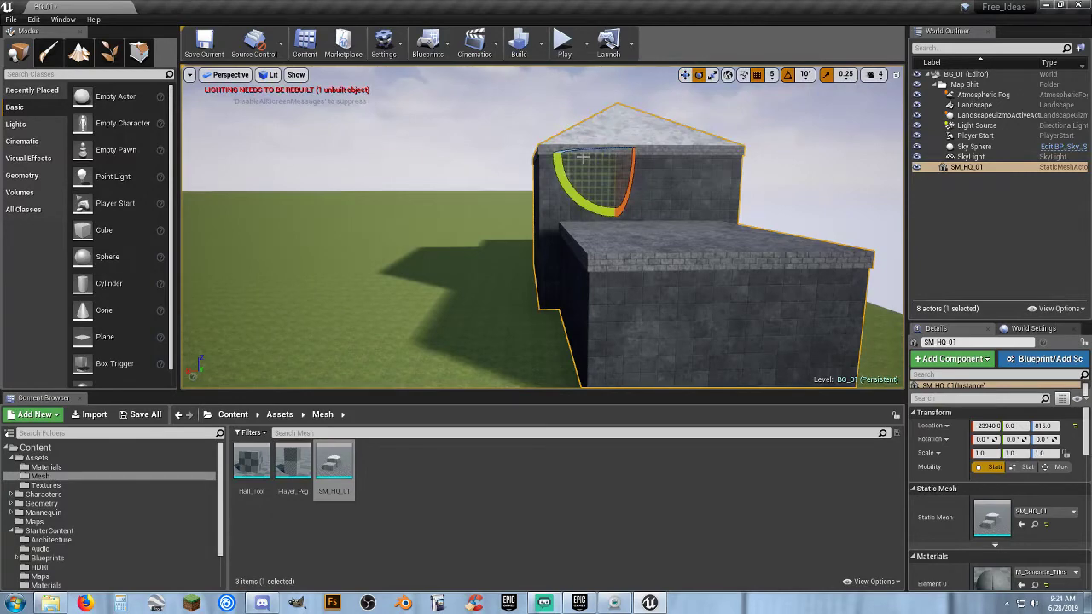
drag(578, 147, 705, 154)
right_drag(577, 152, 578, 192)
key(s)
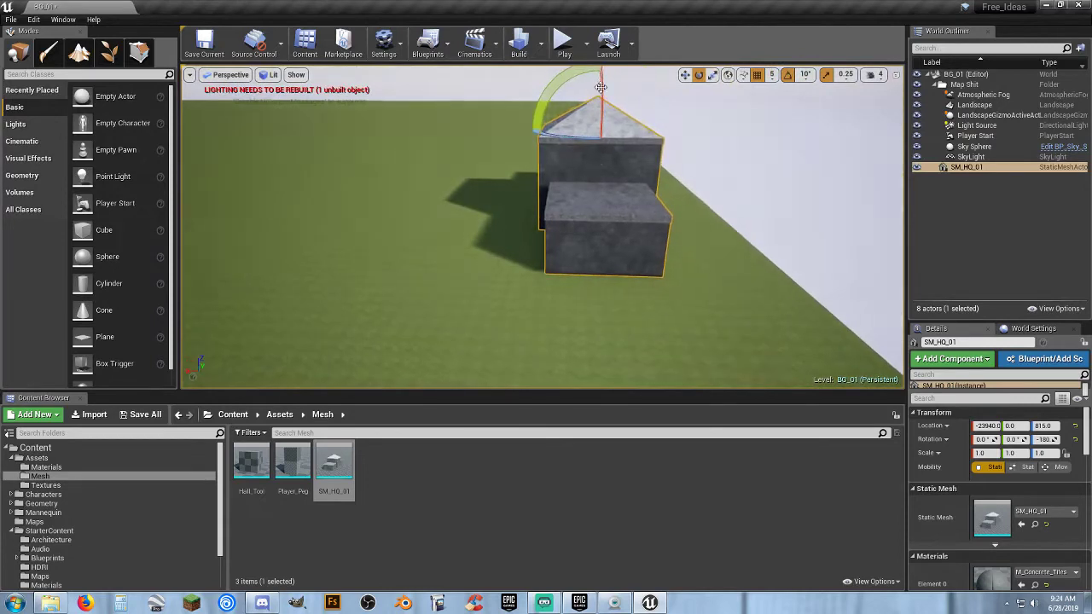
Move the SM_HQ_01 building along the X axis and set its X location to -24000.
click(685, 74)
drag(550, 130, 566, 155)
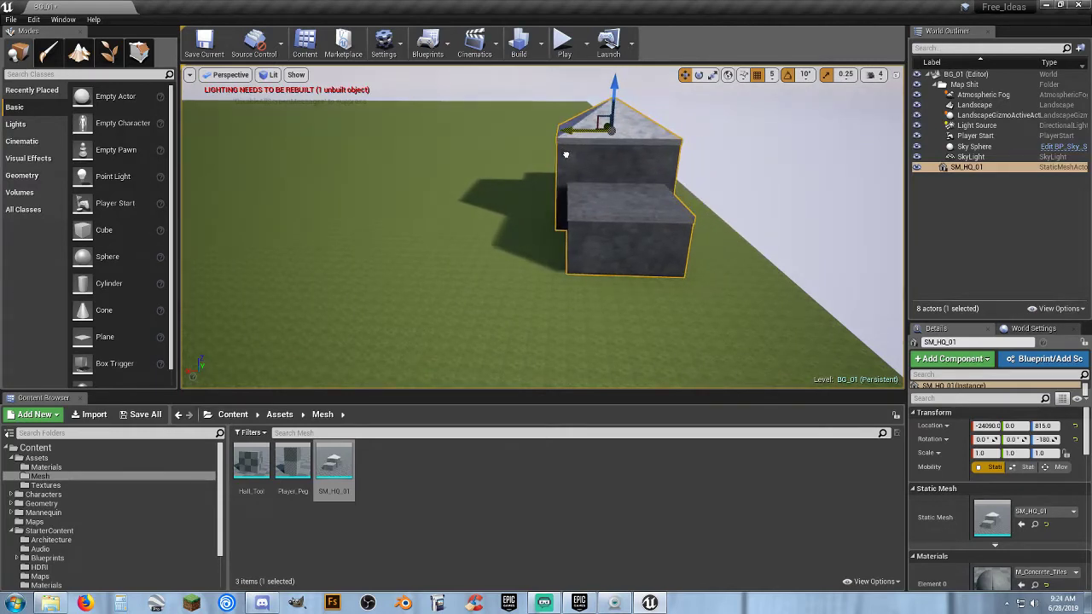
drag(561, 155, 556, 158)
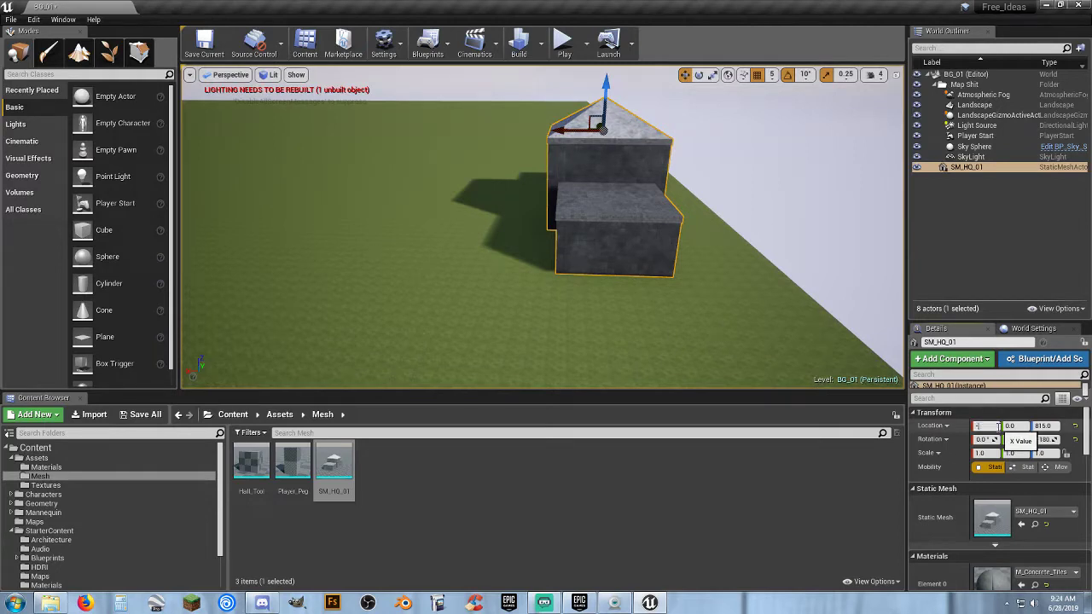
key(Tab)
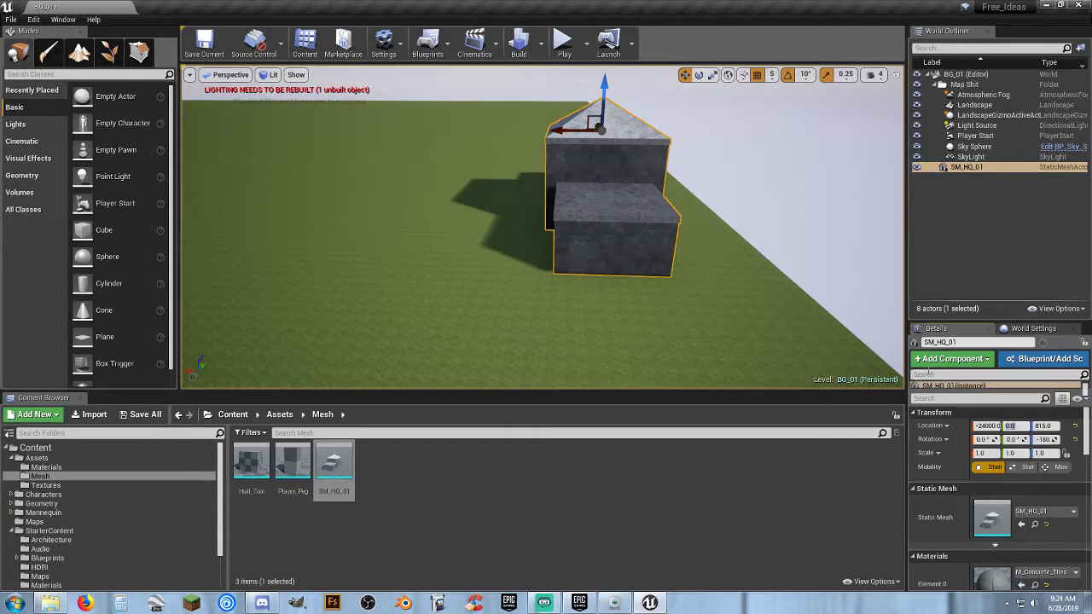
Duplicate the SM_HQ_01 building, set the copy's X location to 24000 and its Z rotation to 0 degrees.
click(960, 170)
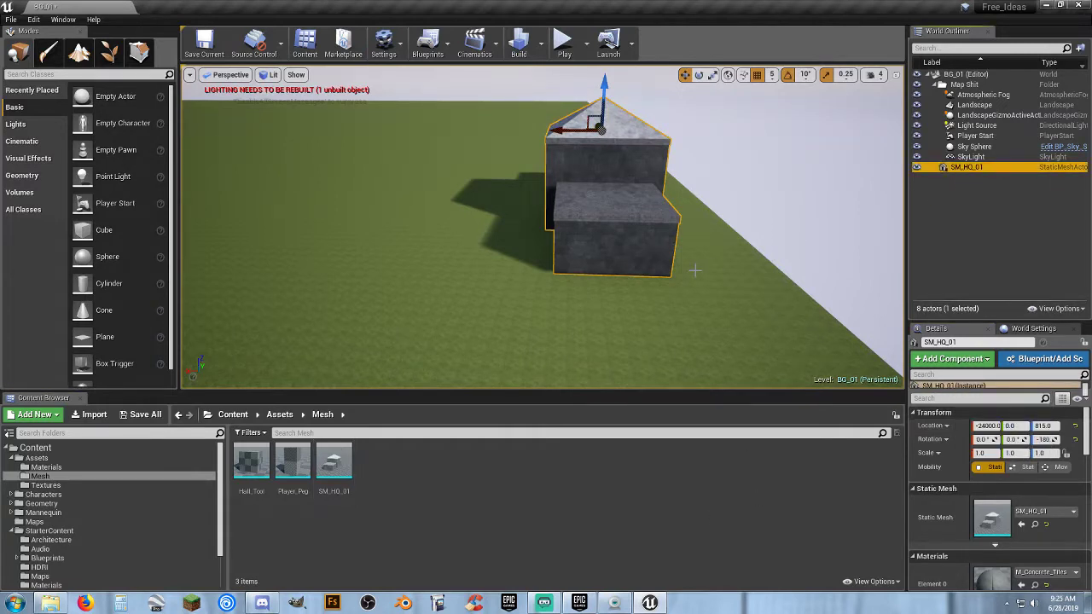
key(ctrl+w)
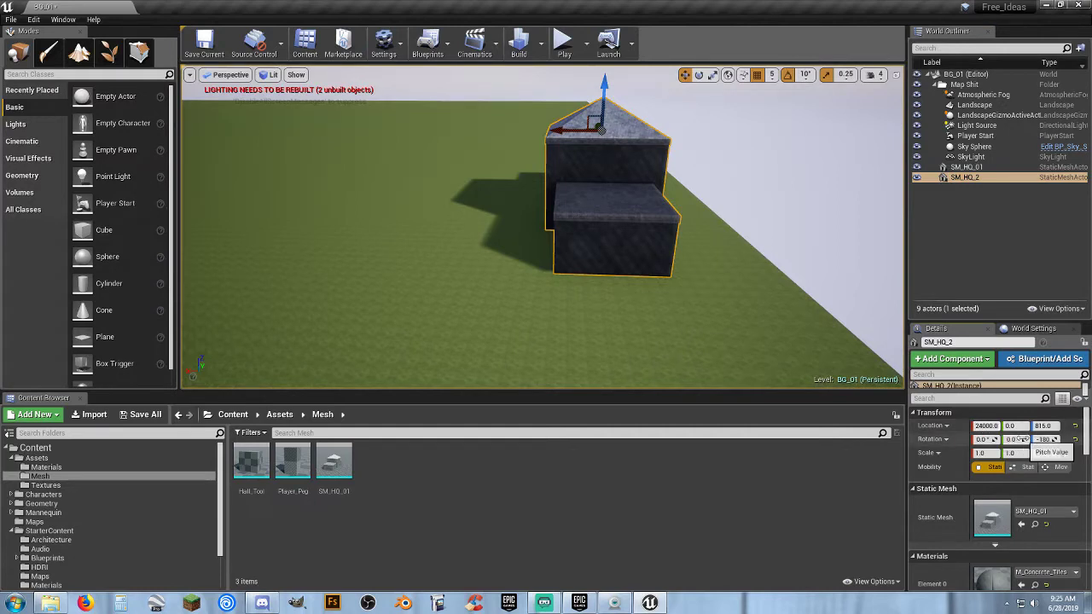
click(1045, 441)
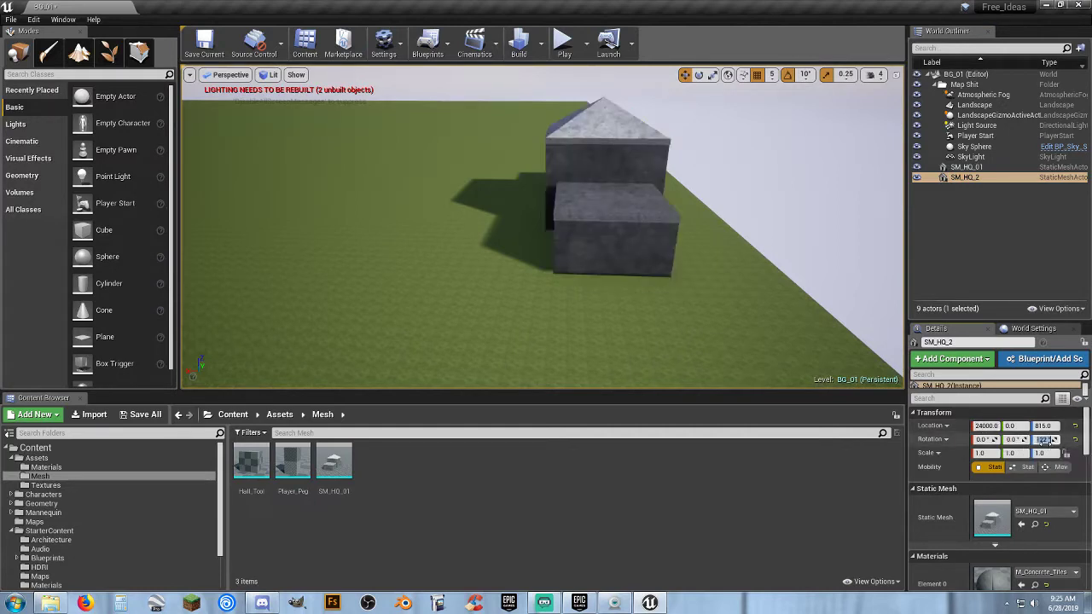
key(f)
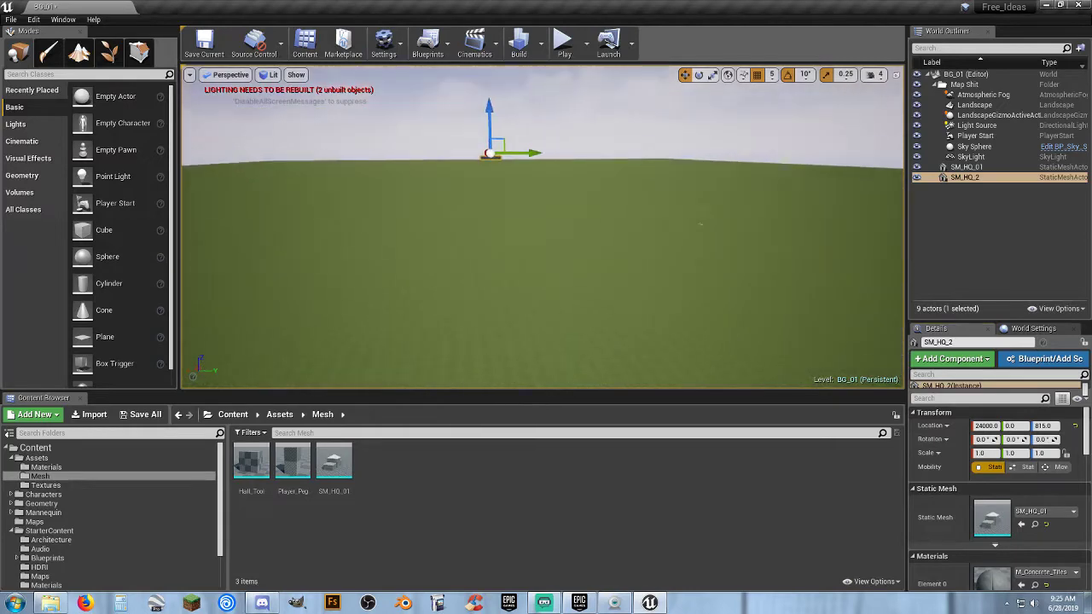
Play-test the level, run the character toward the headquarters building to view it from the ground, and end the session.
click(563, 47)
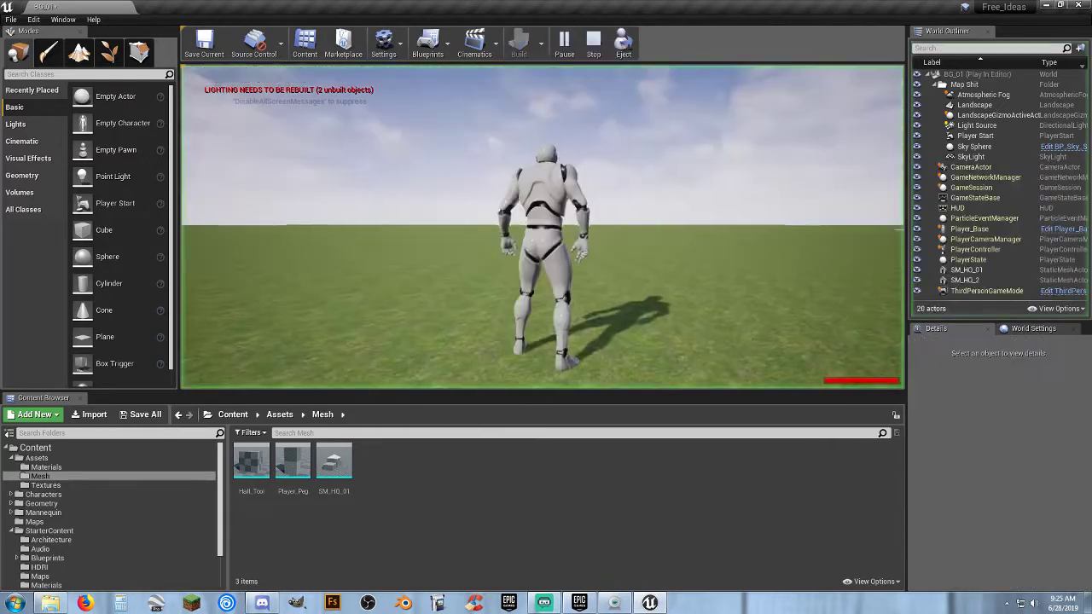
key(v)
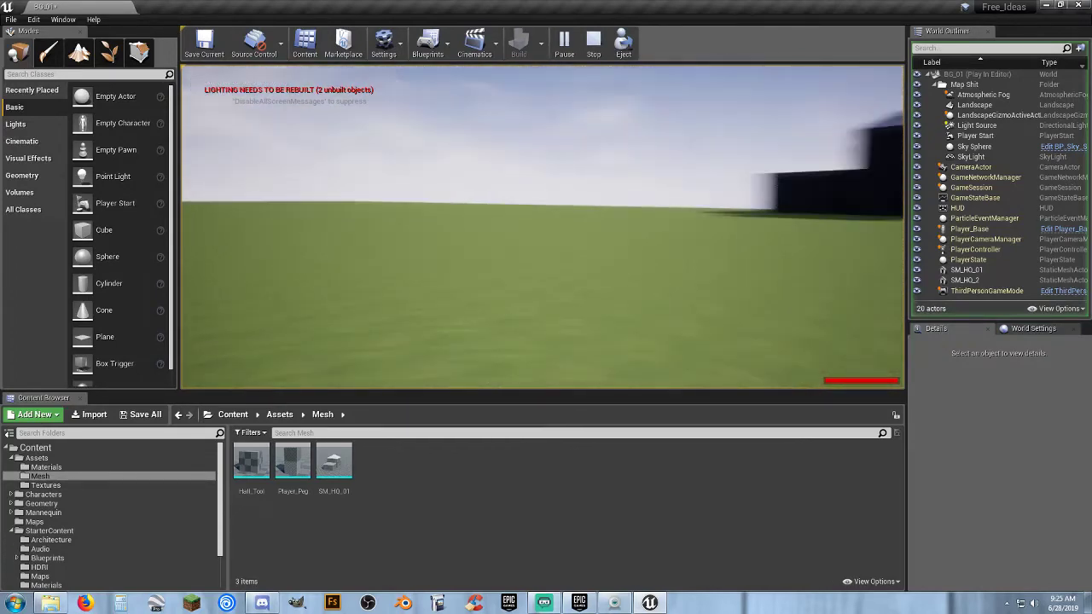
key(v)
key(w)
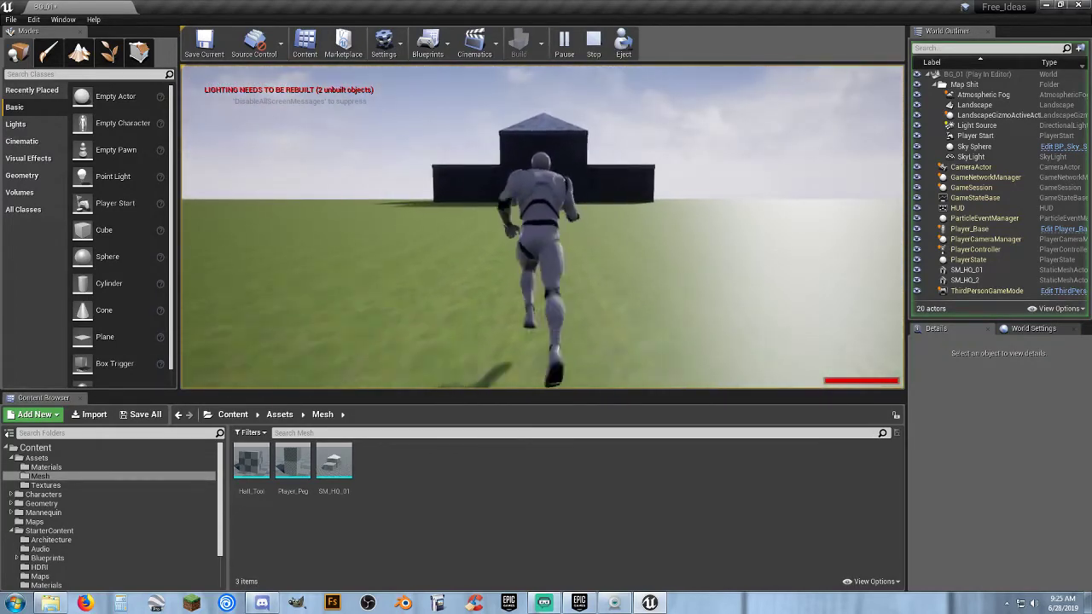
key(Escape)
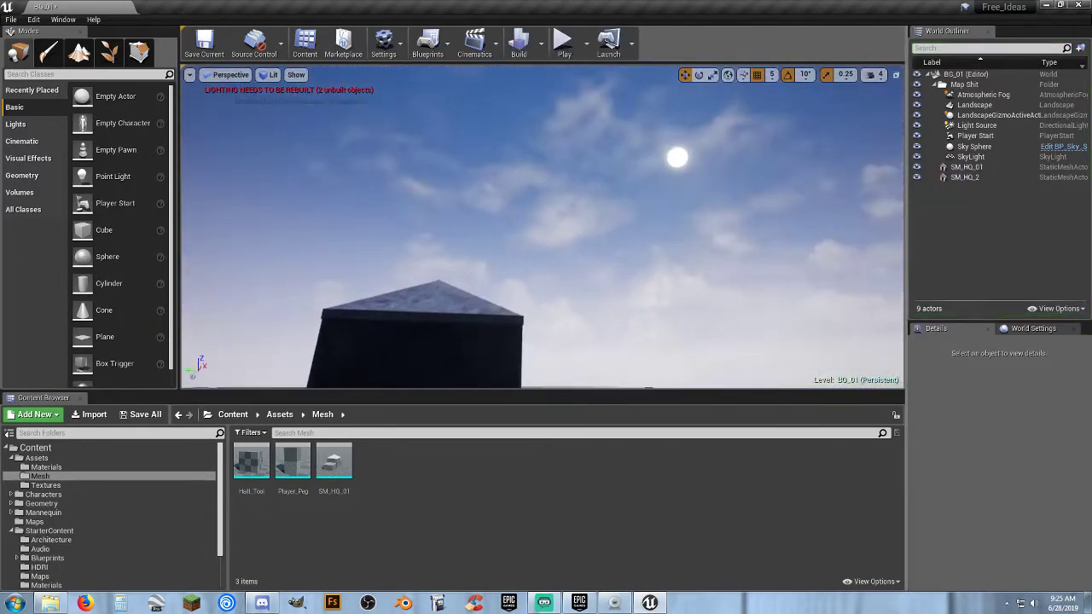
Place an additive Box brush with the M_Brick_Clay_New material on the grass behind the SM_HQ_01 building.
key(w)
right_drag(542, 226, 490, 341)
right_drag(558, 190, 521, 266)
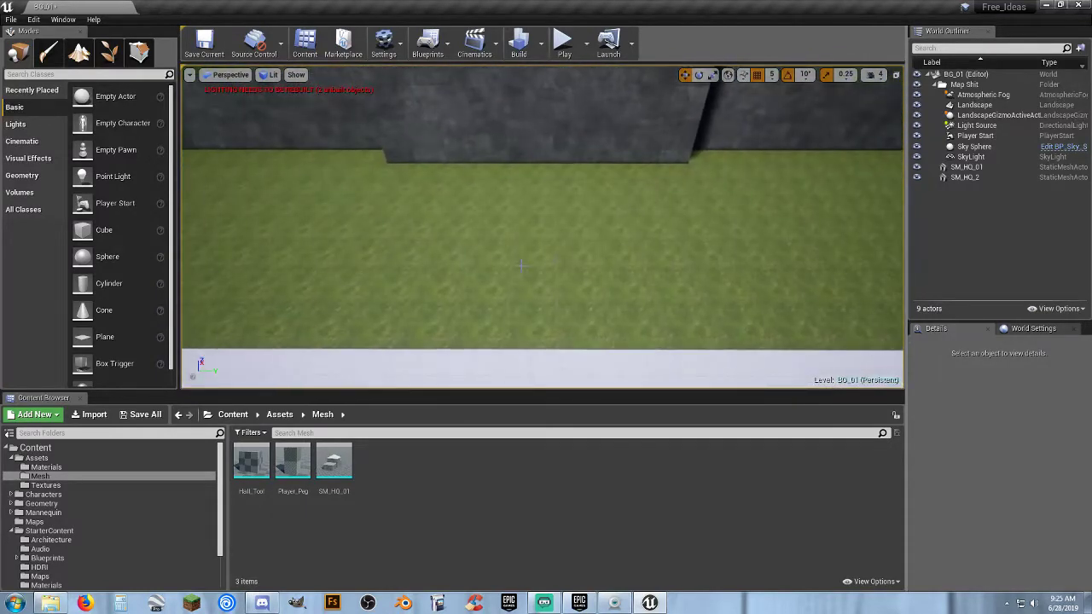
click(46, 585)
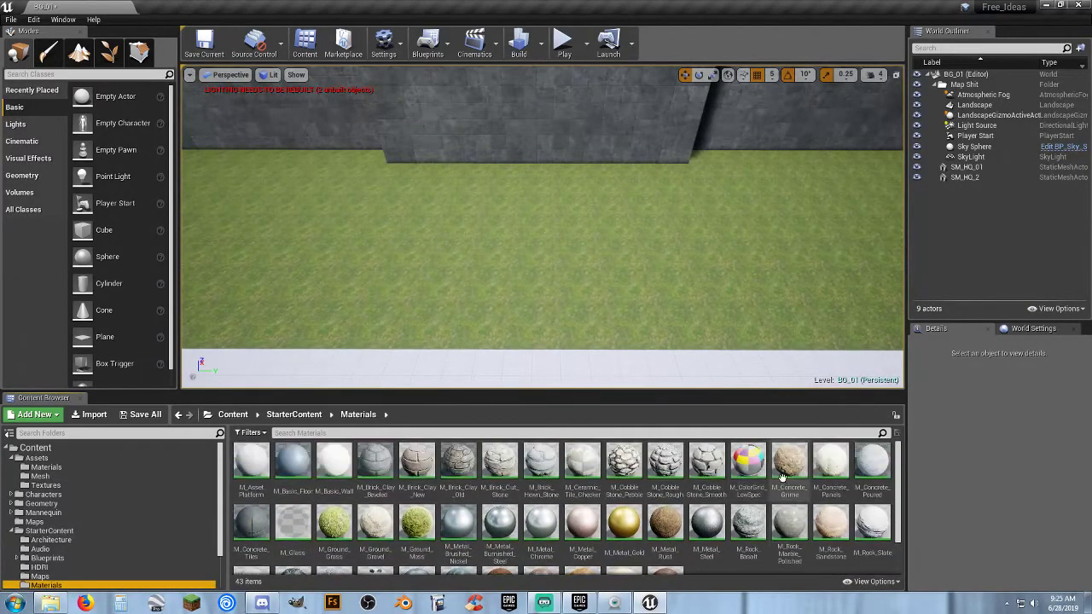
click(416, 462)
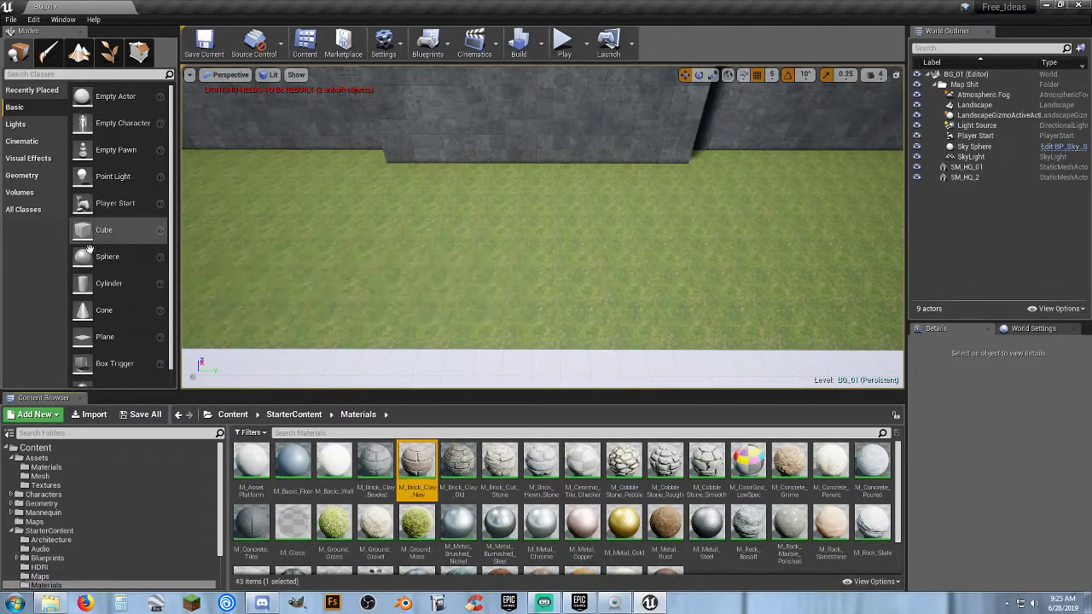
click(22, 176)
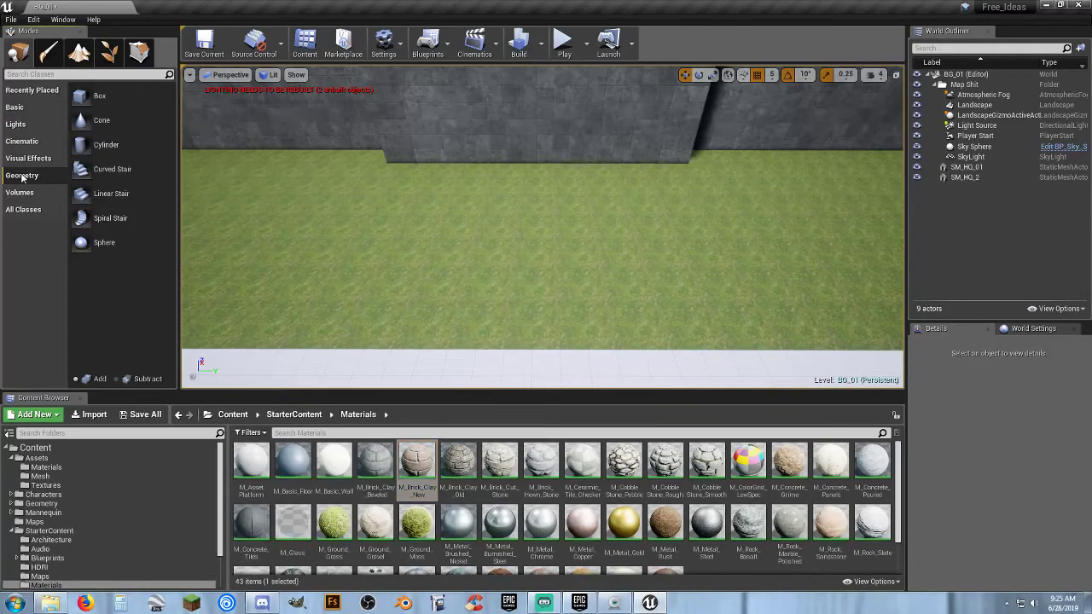
right_drag(410, 230, 583, 217)
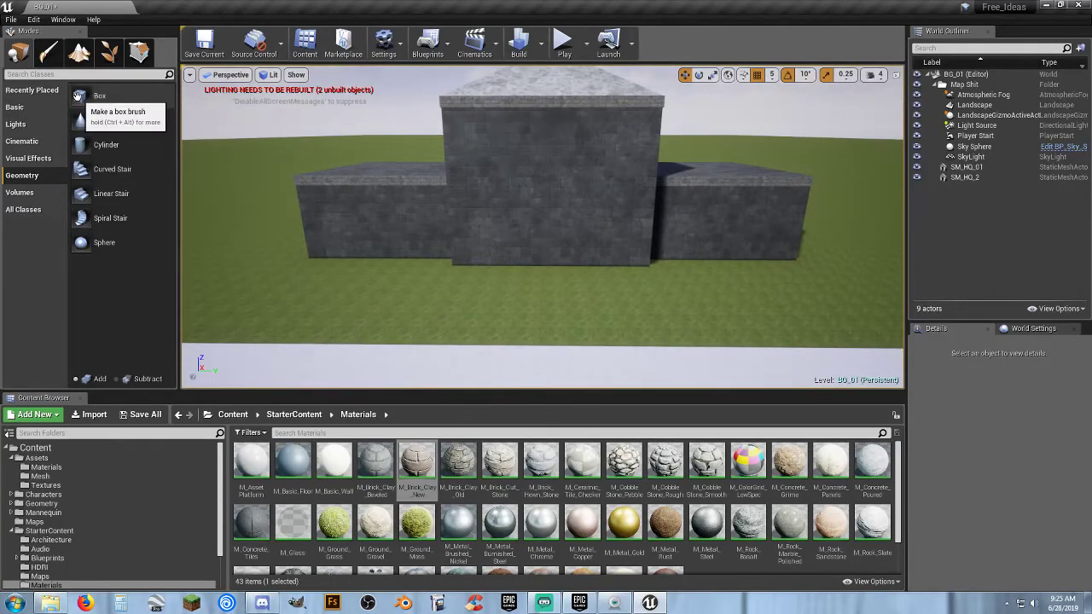
mouse_move(87, 96)
mouse_down()
mouse_move(558, 294)
mouse_move(538, 302)
mouse_up()
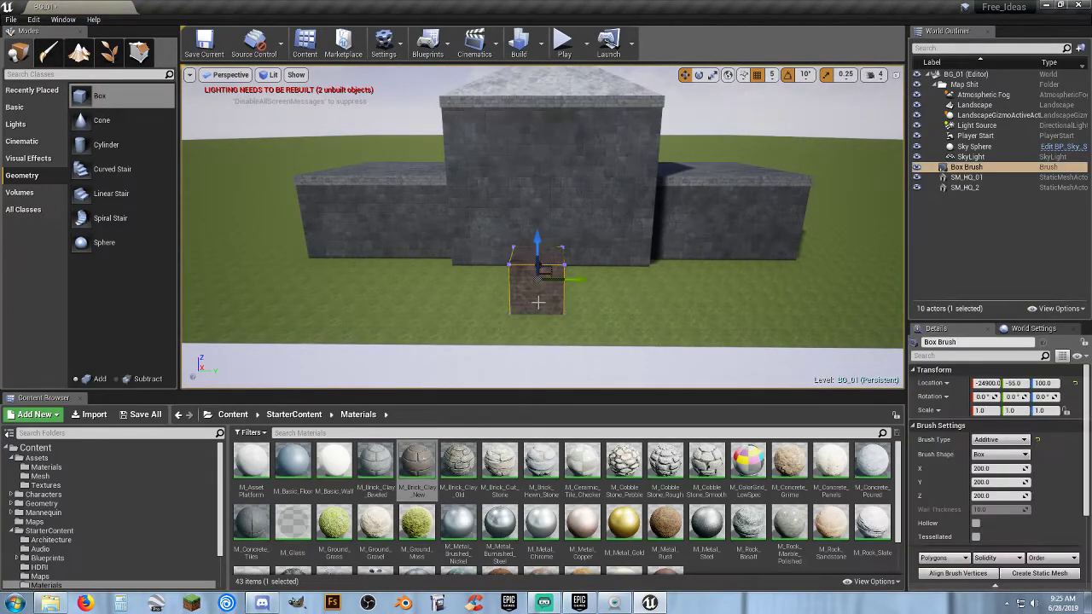
Thin the box brush by setting its X size to 20.
right_drag(553, 254, 487, 290)
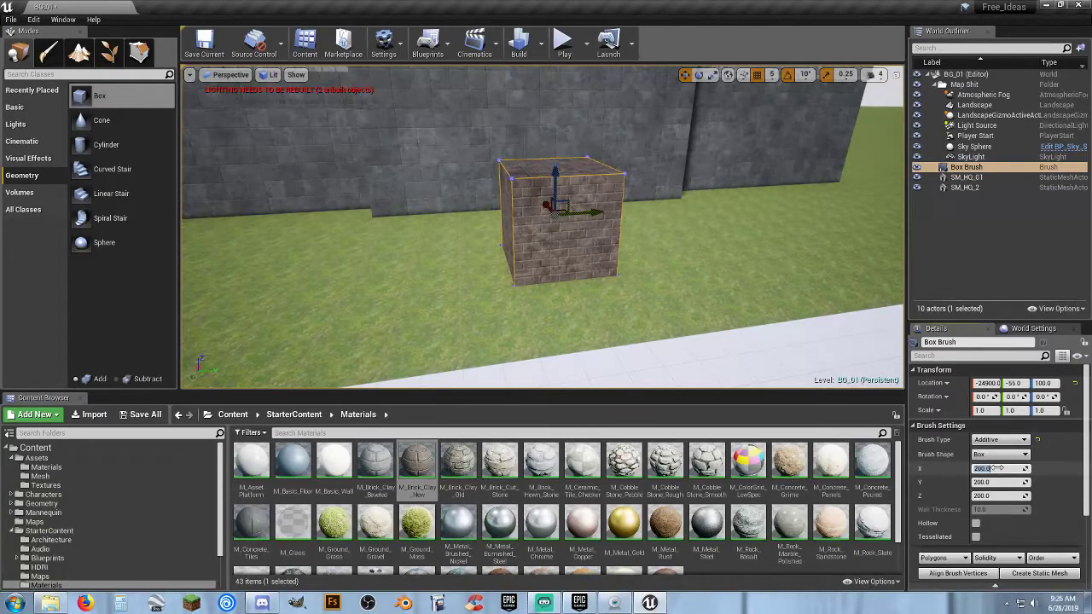
text(20)
key(Tab)
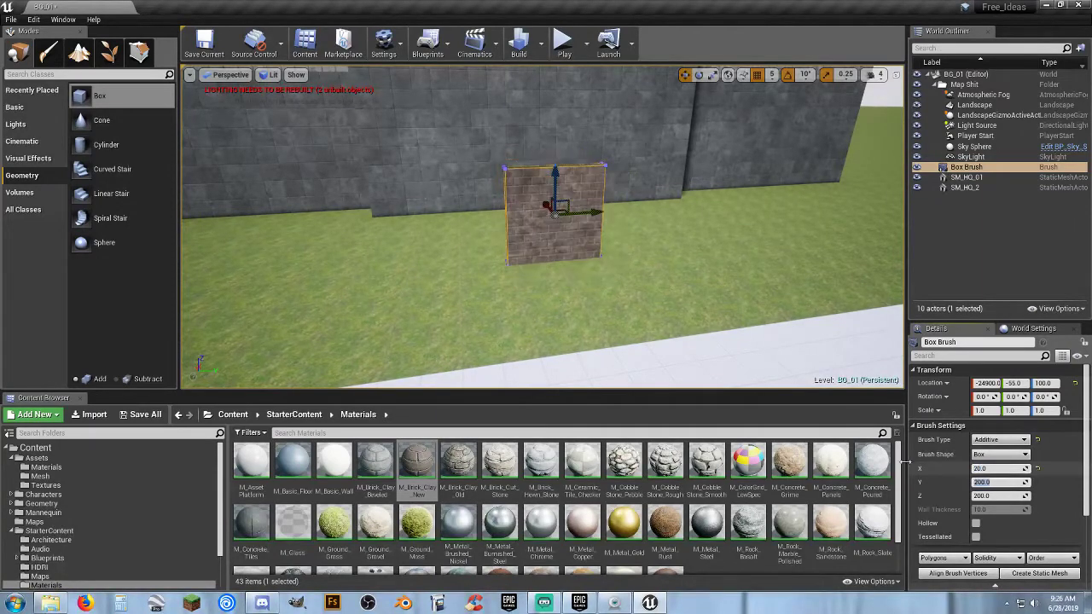
Centre the box brush behind the building by setting its Y location to 0.
mouse_move(750, 281)
right_down()
mouse_move(546, 265)
mouse_move(580, 263)
mouse_move(537, 271)
mouse_move(539, 256)
mouse_move(546, 321)
right_up()
key(d)
key(s)
key(d)
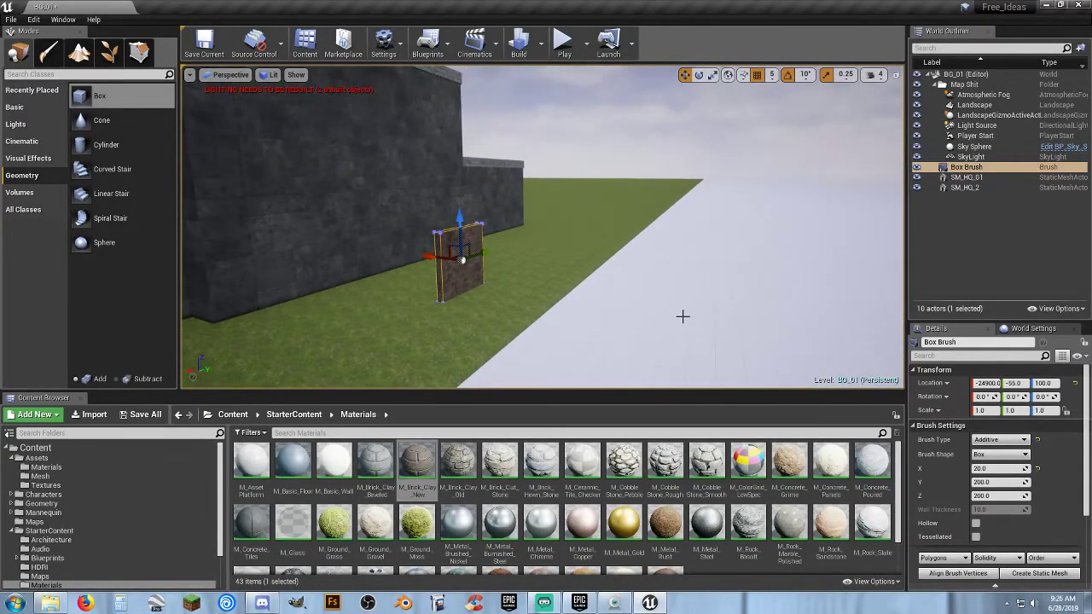
key(d)
right_drag(683, 316, 546, 323)
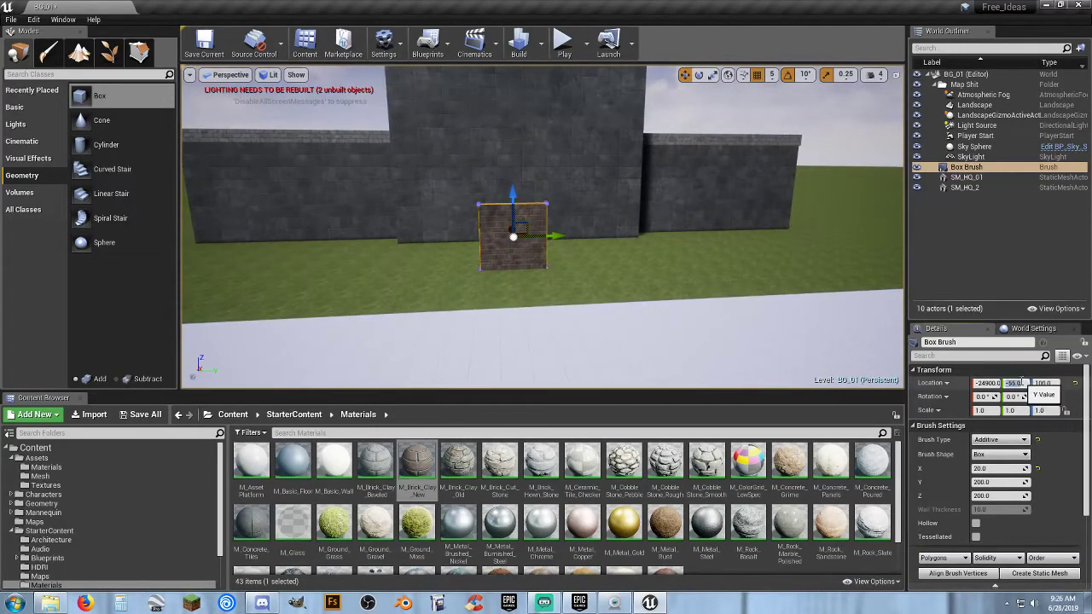
key(Tab)
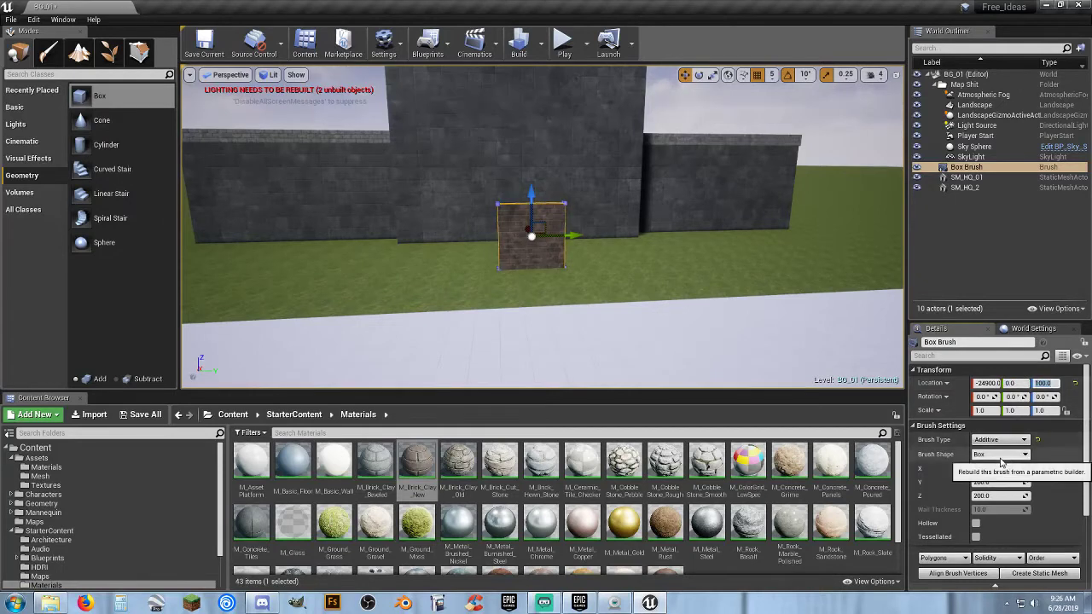
Set the box brush's Z size to 400 and its Z location to 200.
click(1000, 497)
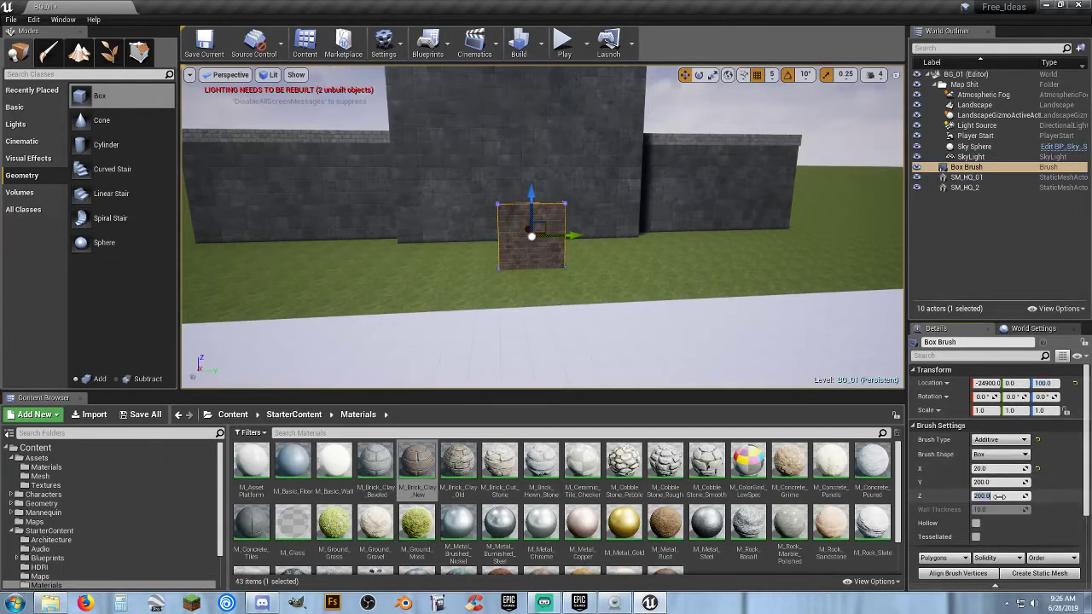
text(400)
key(Return)
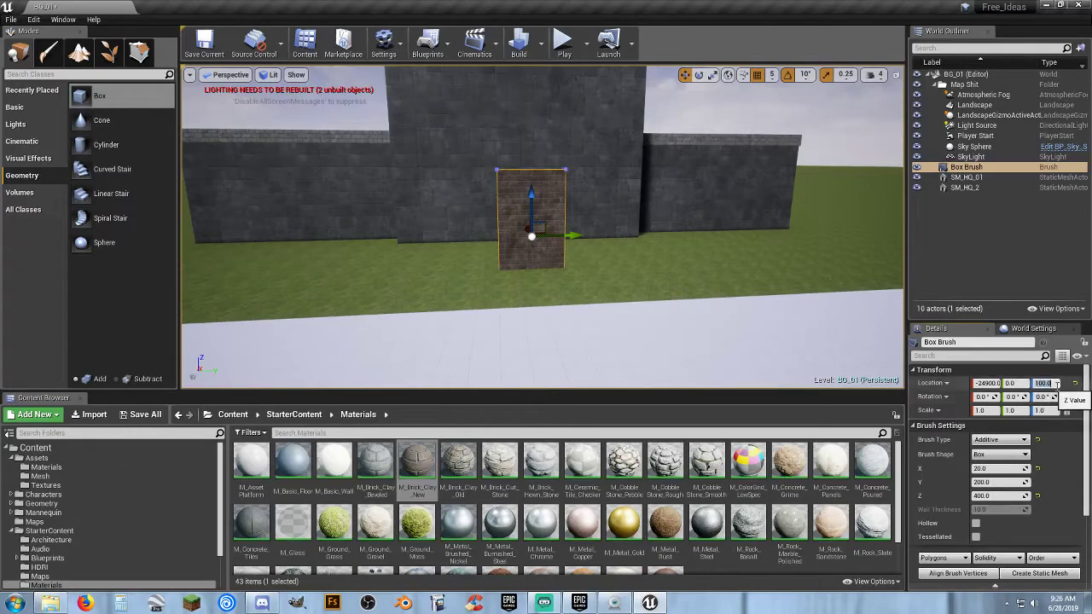
click(1057, 386)
text(200)
key(Return)
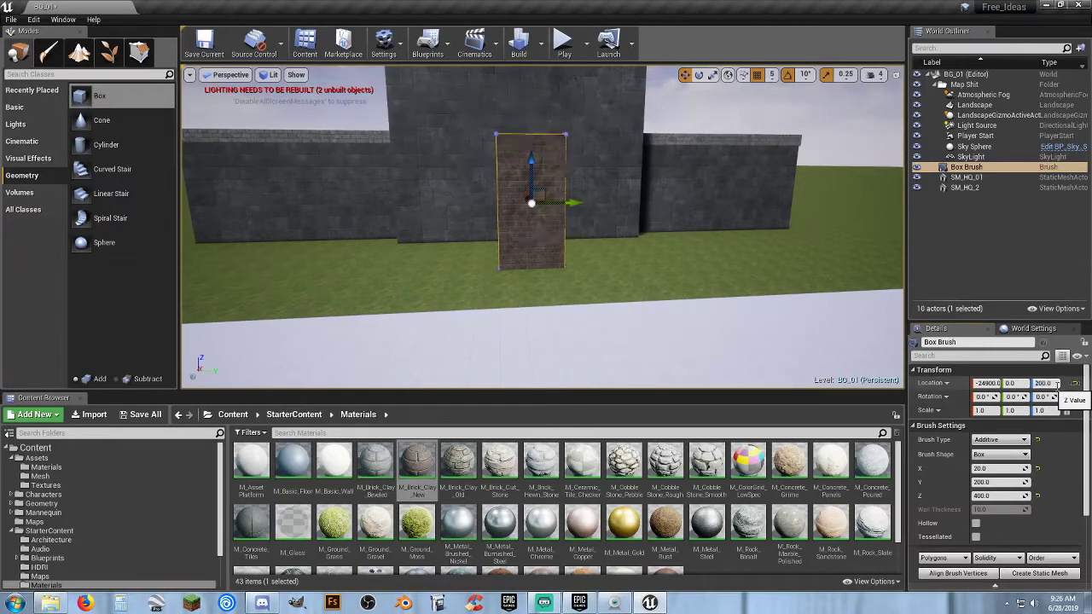
Move the box brush along the X axis away from the building to the landscape's edge, at about X -25190.
key(a)
right_drag(518, 171, 802, 172)
right_drag(534, 275, 534, 276)
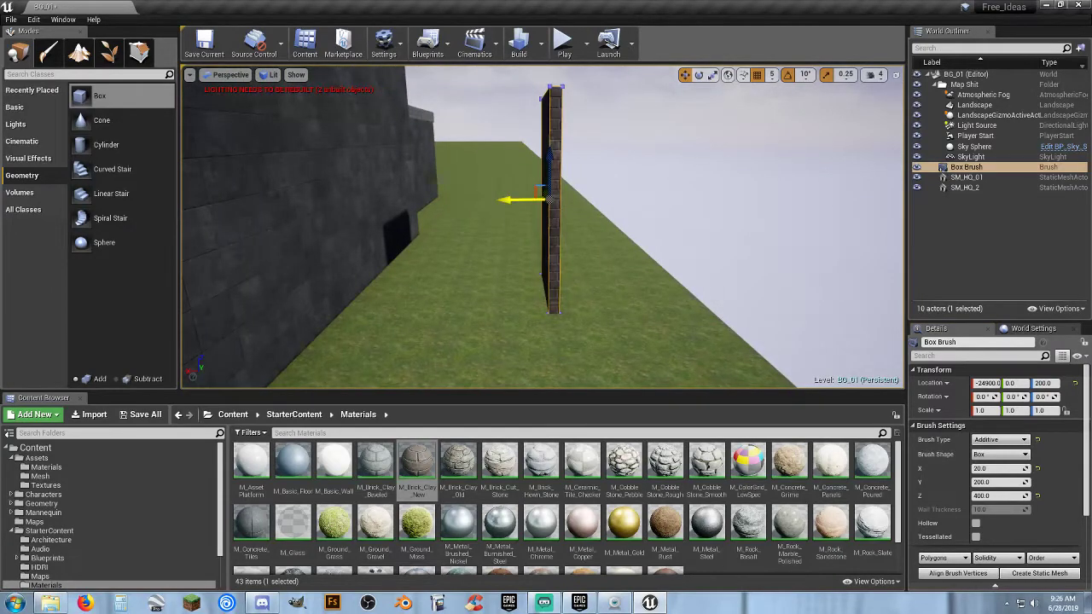
drag(517, 201, 647, 214)
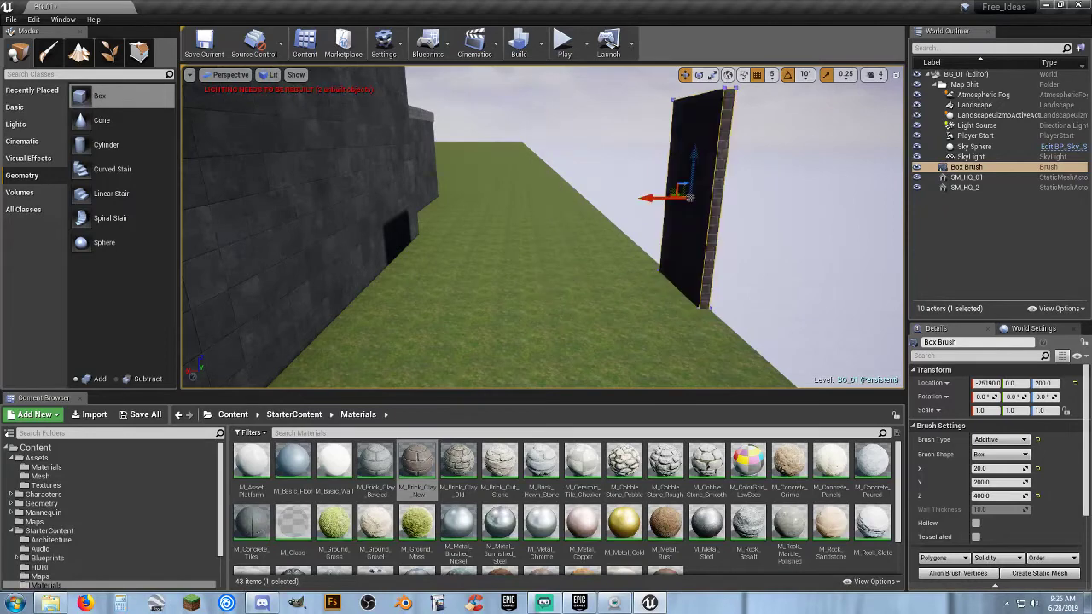
Lengthen the box brush into a wall behind the building by setting its Y size to 7000.
right_drag(647, 218, 671, 298)
key(s)
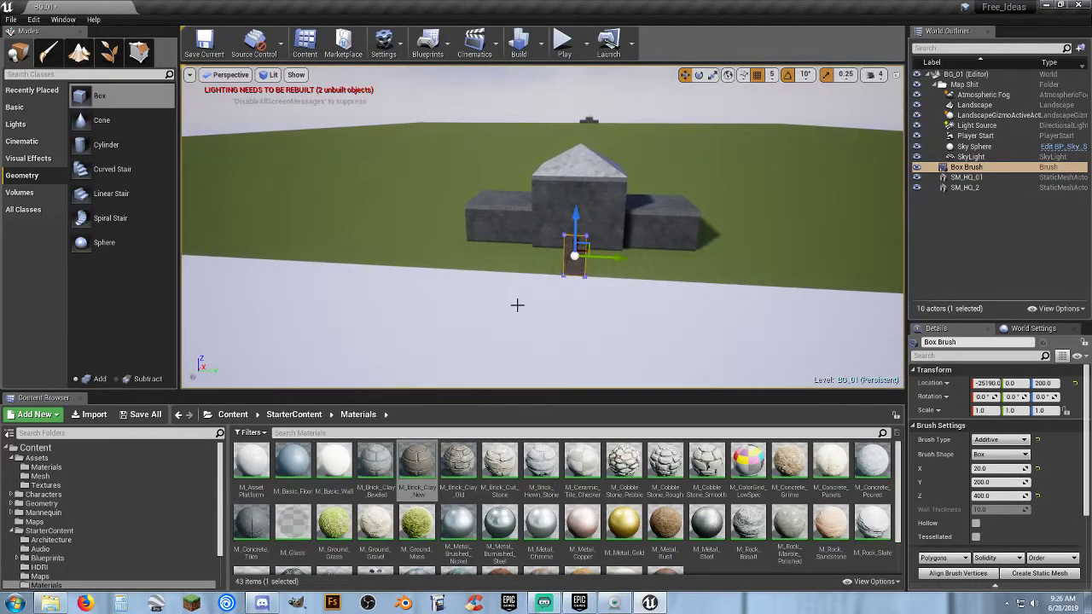
right_drag(517, 304, 517, 305)
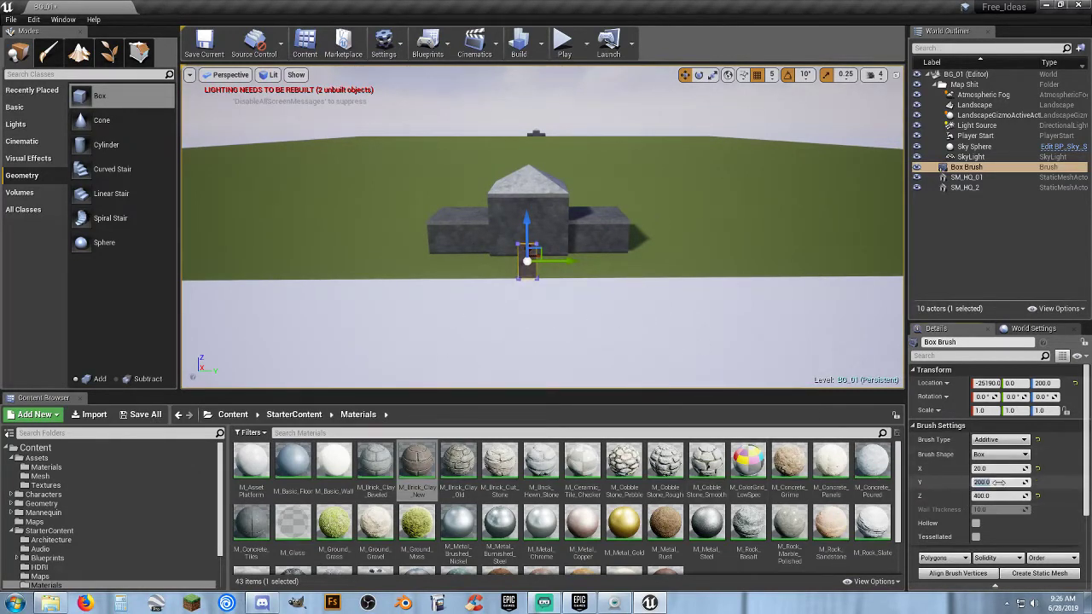
key(Tab)
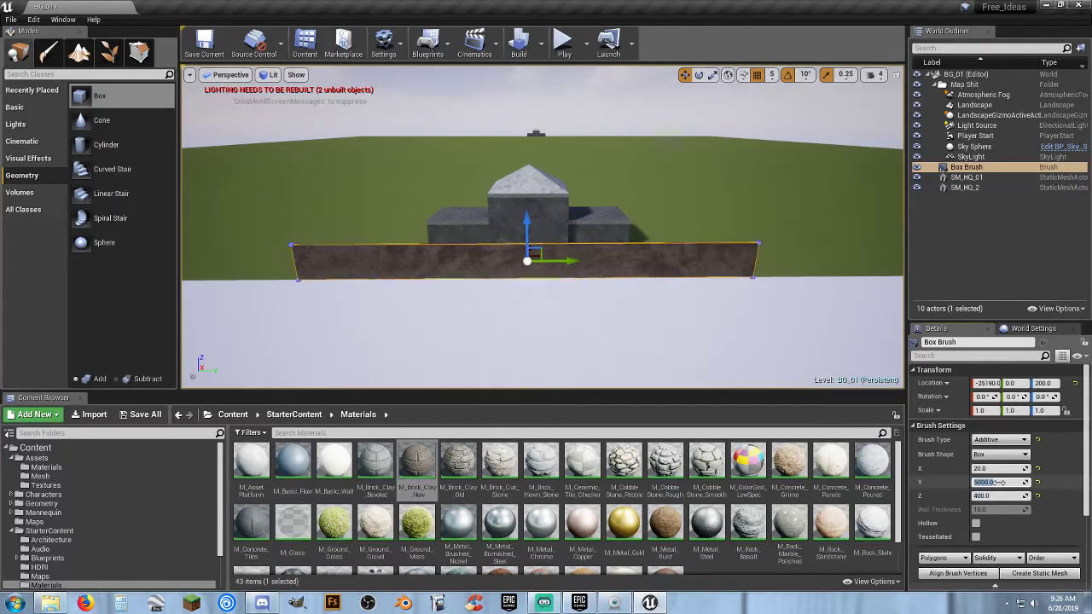
key(Tab)
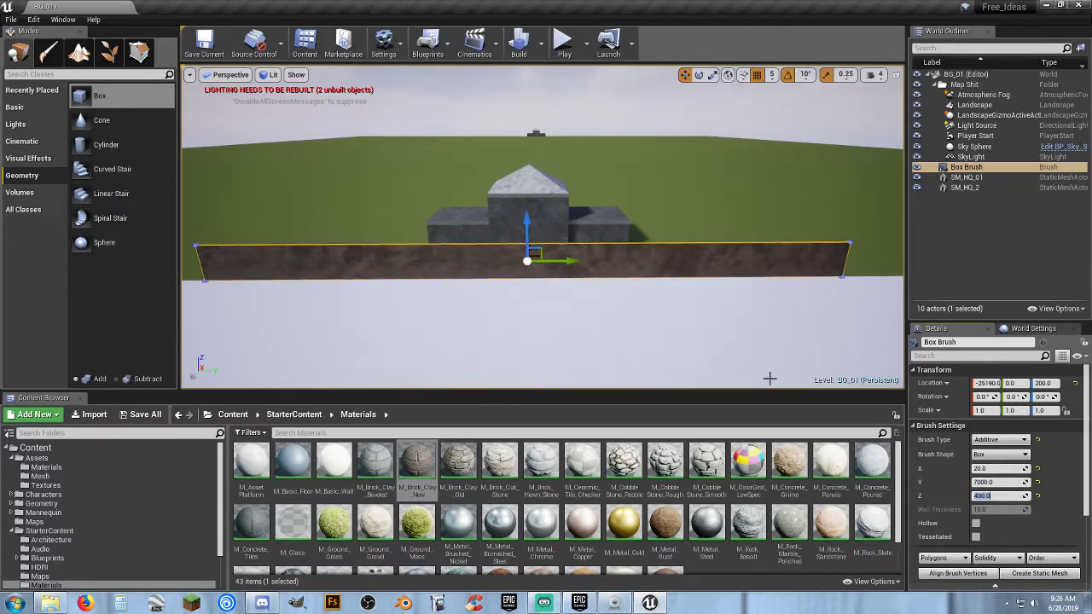
Duplicate the wall brush to the opposite side of the building and set the copy's X location to -22000.
key(w)
key(a)
mouse_move(546, 255)
right_down()
mouse_move(546, 239)
mouse_move(640, 243)
mouse_move(725, 256)
mouse_move(784, 281)
mouse_move(891, 273)
mouse_move(588, 218)
mouse_move(470, 232)
mouse_move(563, 234)
mouse_move(682, 266)
mouse_move(772, 273)
mouse_move(499, 311)
right_up()
key(a)
key(d)
key(s)
key(a)
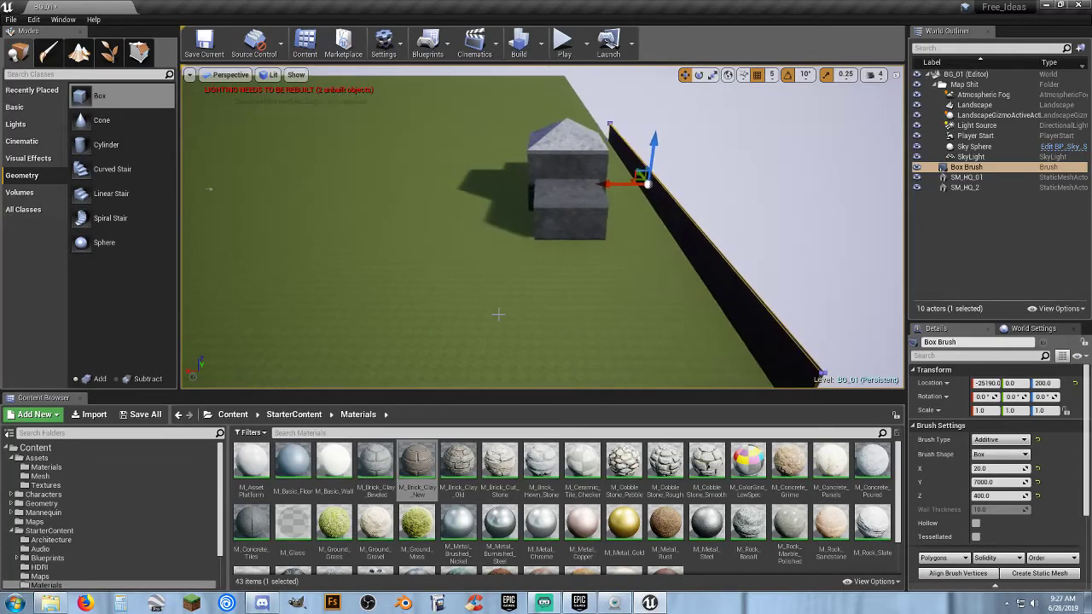
key(ctrl+w)
mouse_move(597, 187)
mouse_down()
mouse_move(369, 190)
mouse_move(381, 193)
mouse_up()
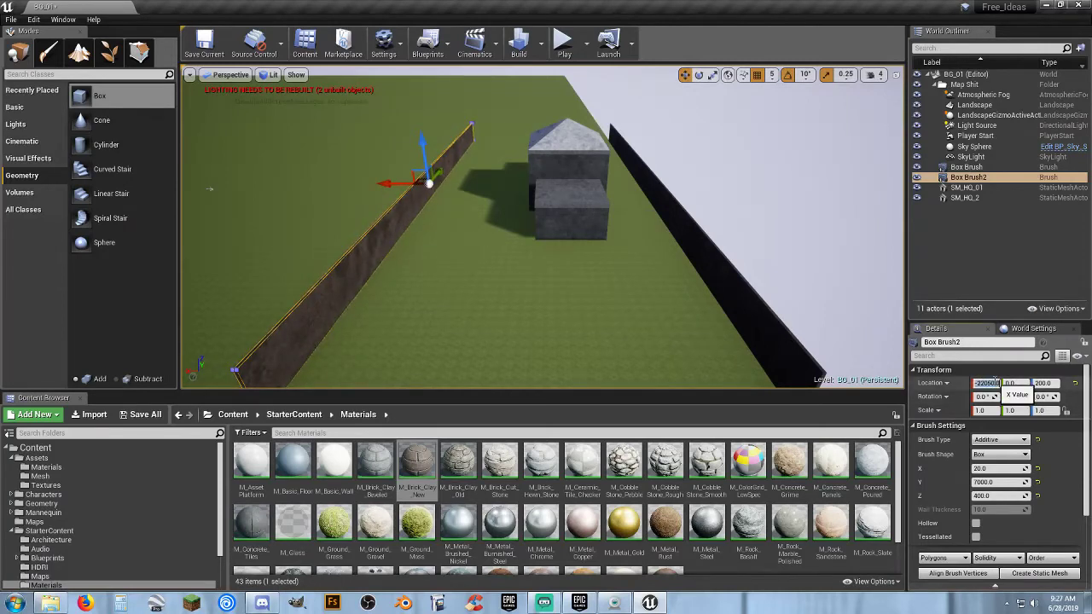
text(-22000)
key(Return)
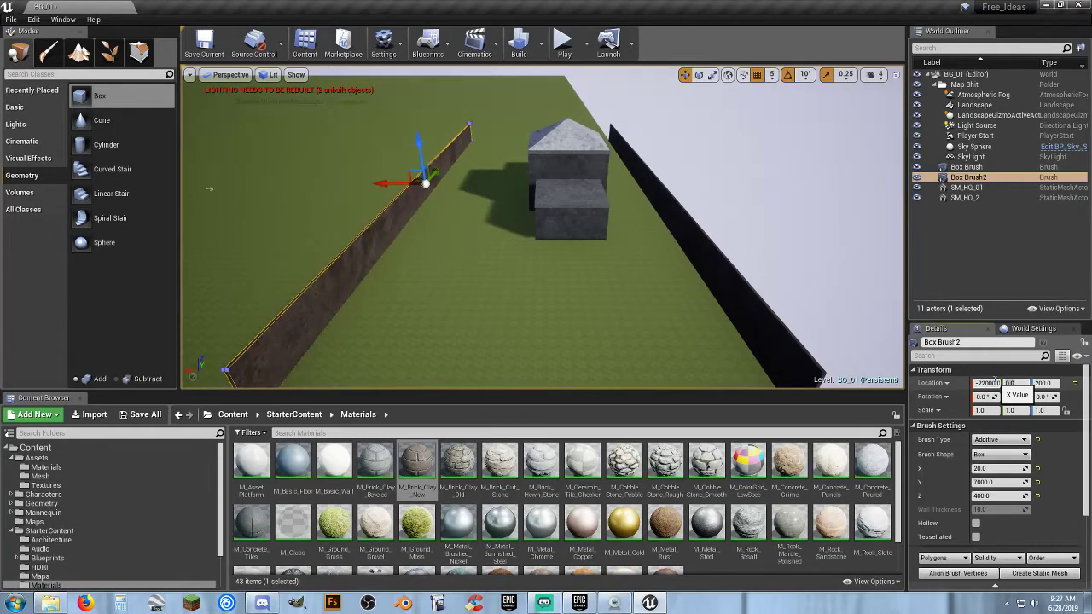
Place another brick Box brush on the grass between the two walls, near the end of the duplicated wall.
right_drag(542, 227, 510, 248)
key(s)
right_drag(618, 253, 627, 252)
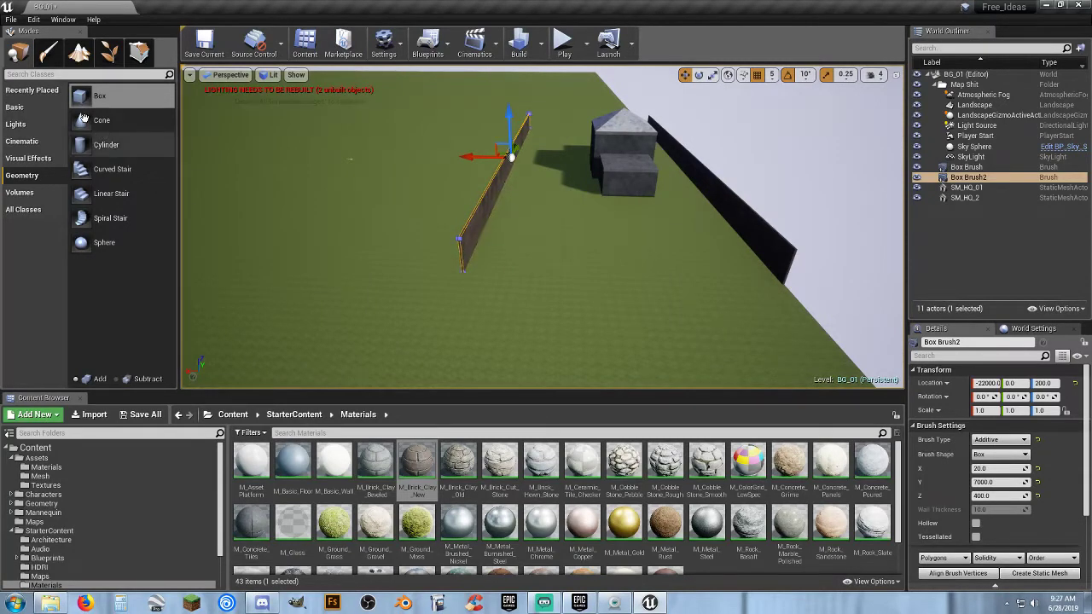
drag(80, 96, 467, 263)
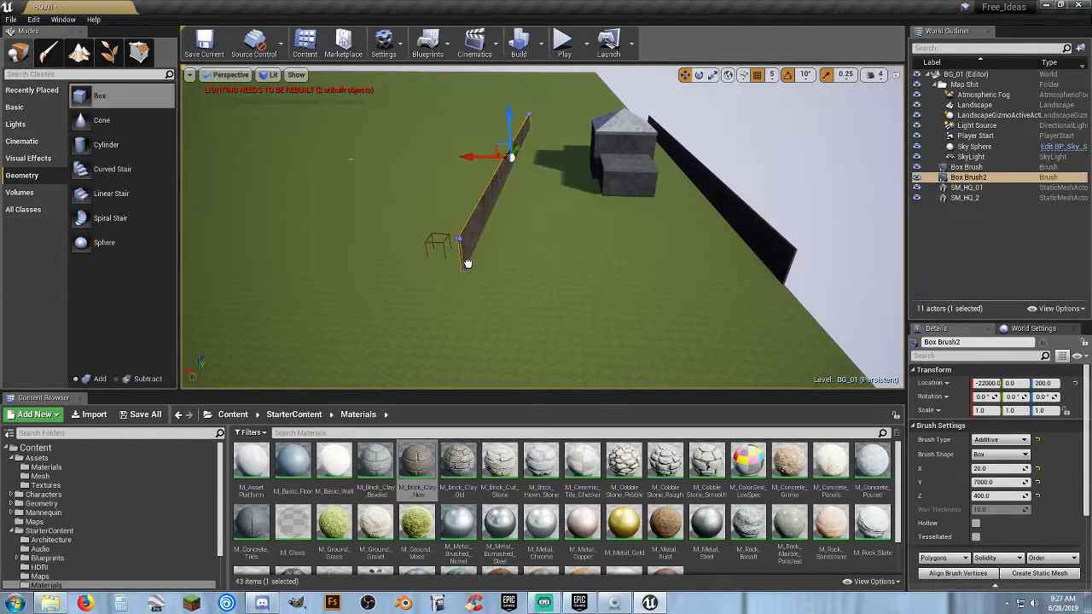
drag(527, 282, 525, 267)
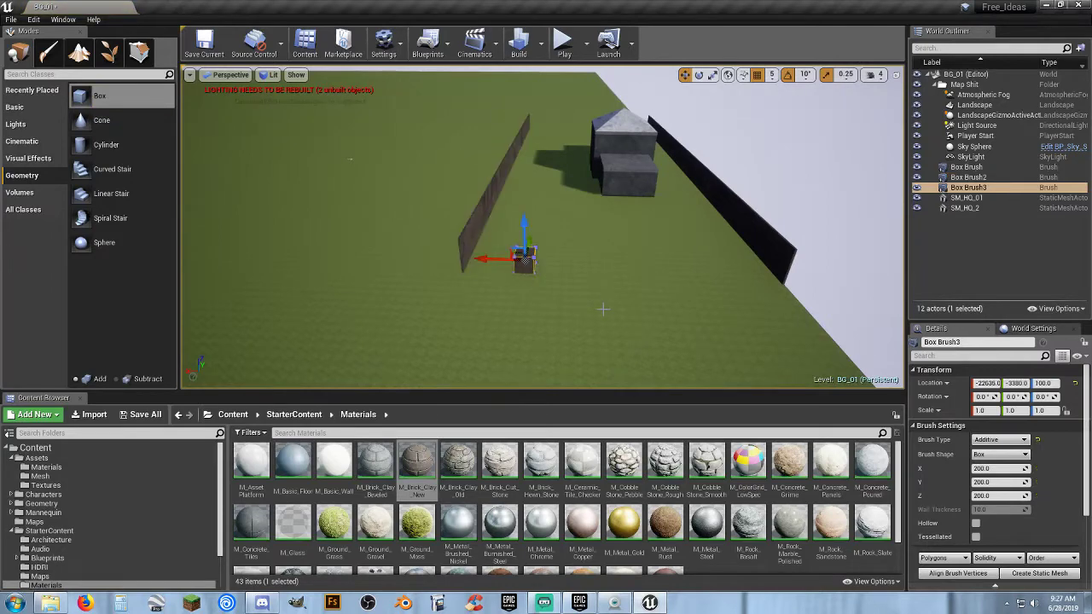
Set the new box brush's Z location to 200.
right_drag(603, 309, 568, 342)
key(w)
click(1044, 383)
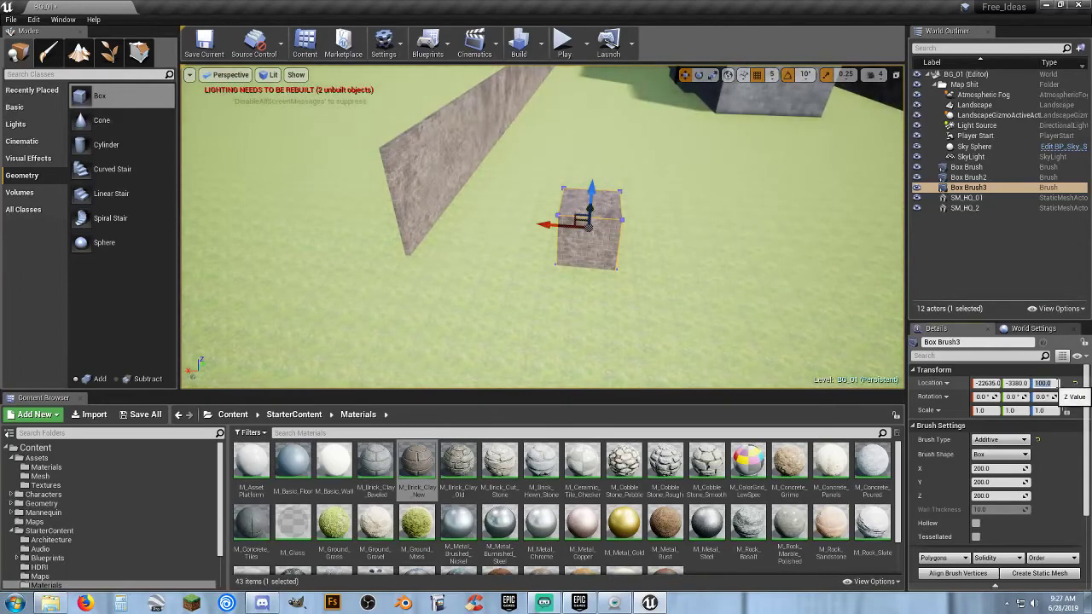
text(200)
key(Return)
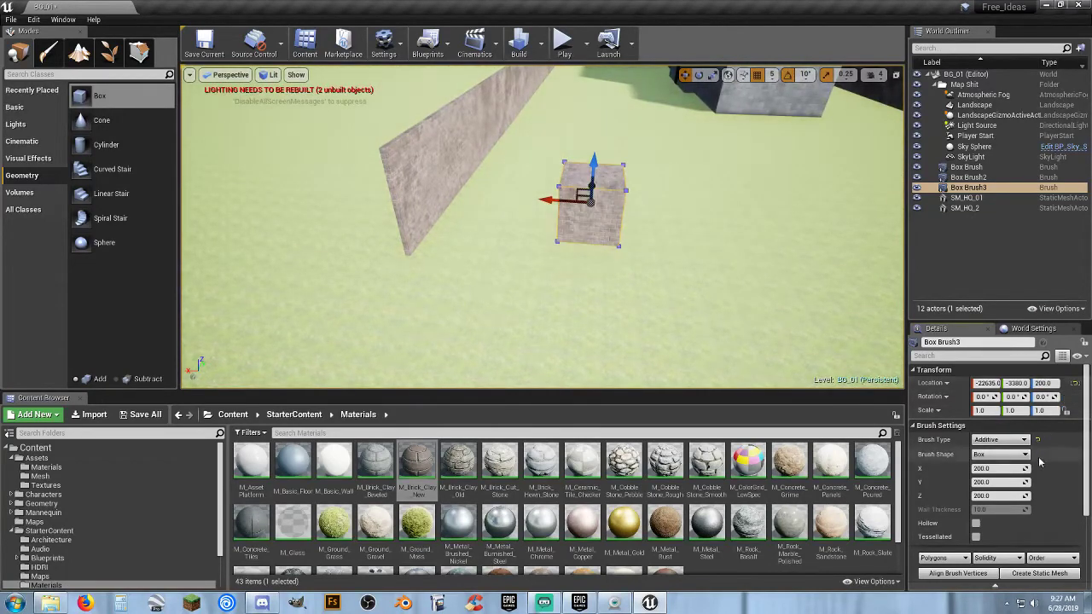
Set the new box brush's Z size to 400 and its Y size to 20.
click(1000, 495)
text(40)
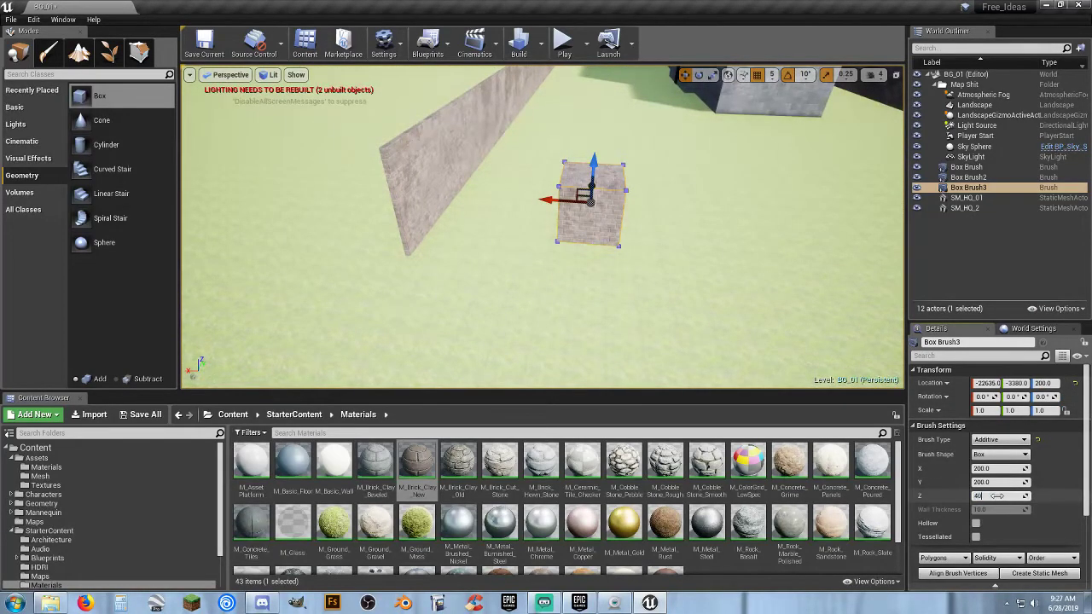
text(0)
key(Return)
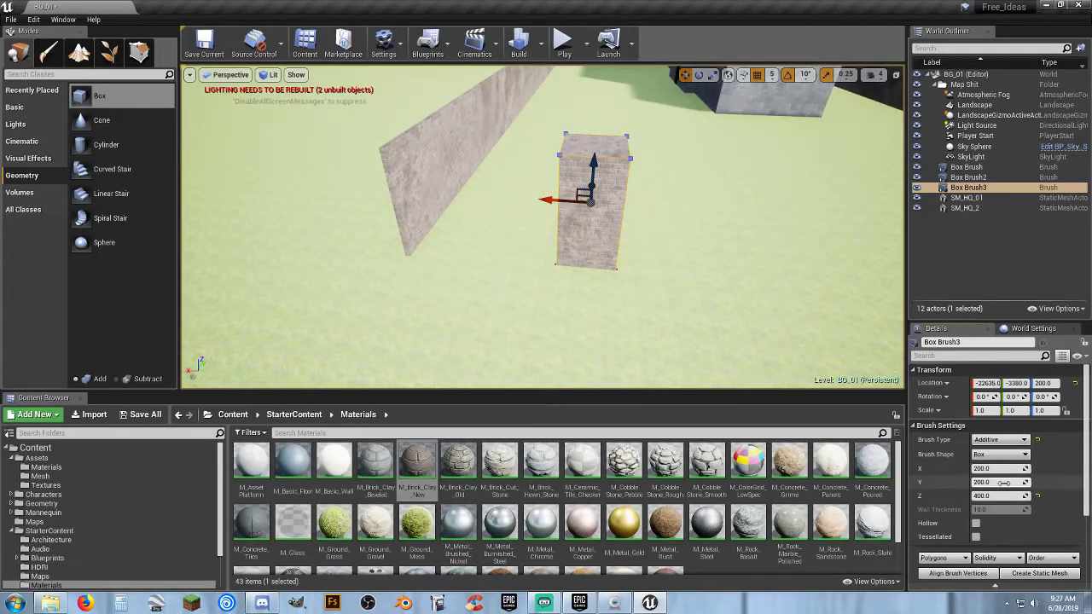
text(20)
key(Tab)
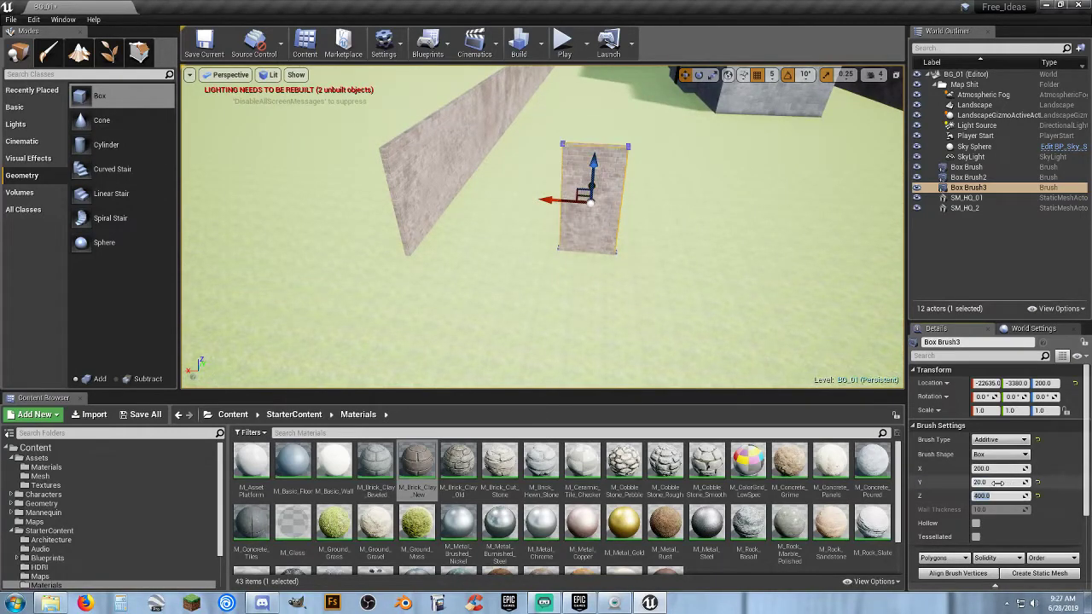
Move the new box brush along X to -23620, midway between the two brick walls.
right_drag(700, 273, 759, 273)
key(s)
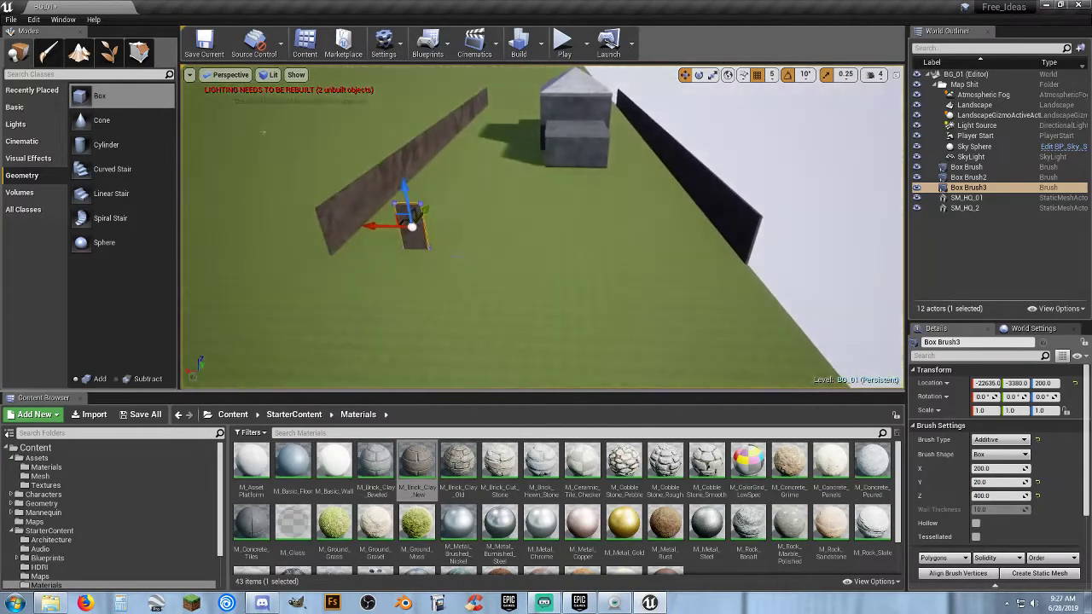
drag(377, 228, 502, 249)
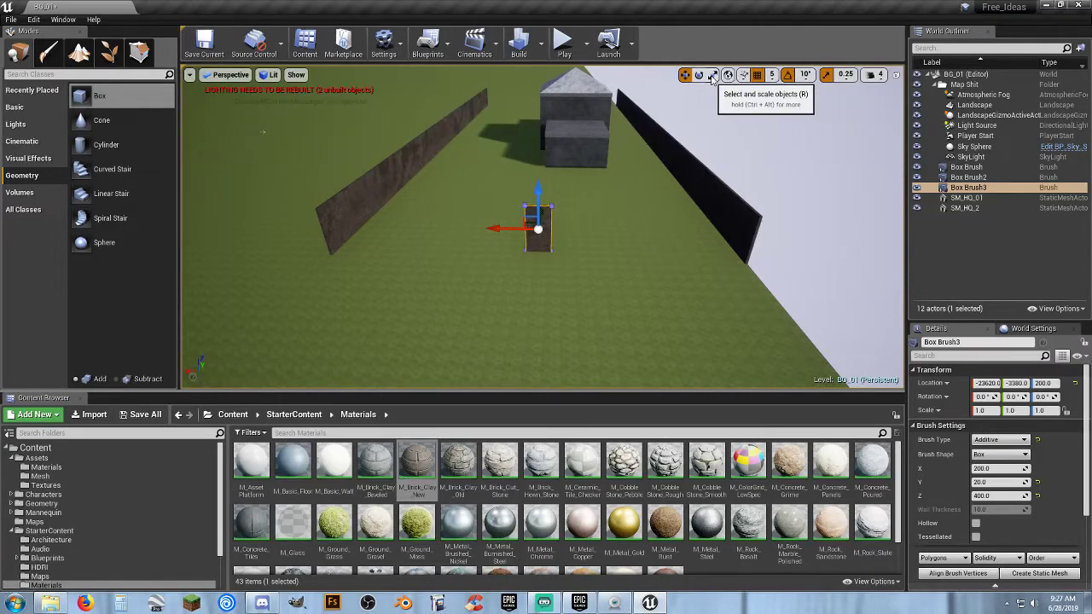
Move the box brush against the end of the duplicated wall, at X -22105 and Y -3490.
key(w)
mouse_move(607, 166)
right_down()
mouse_move(605, 203)
mouse_move(597, 194)
right_up()
key(s)
drag(574, 199, 348, 216)
mouse_move(348, 216)
right_down()
mouse_move(281, 220)
mouse_move(218, 178)
mouse_move(367, 216)
right_up()
key(w)
key(a)
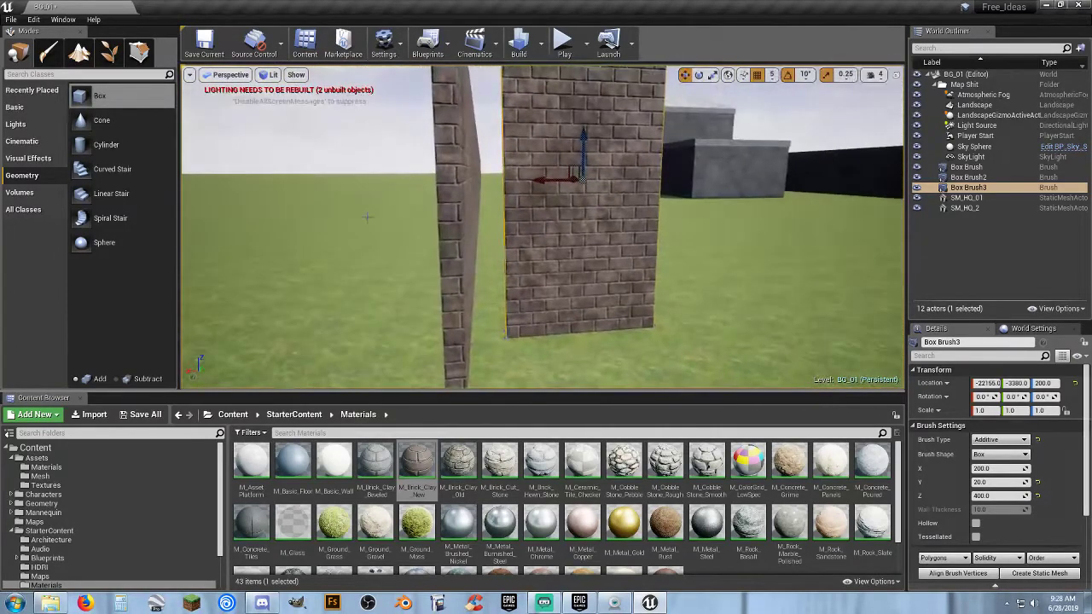
drag(538, 177, 497, 190)
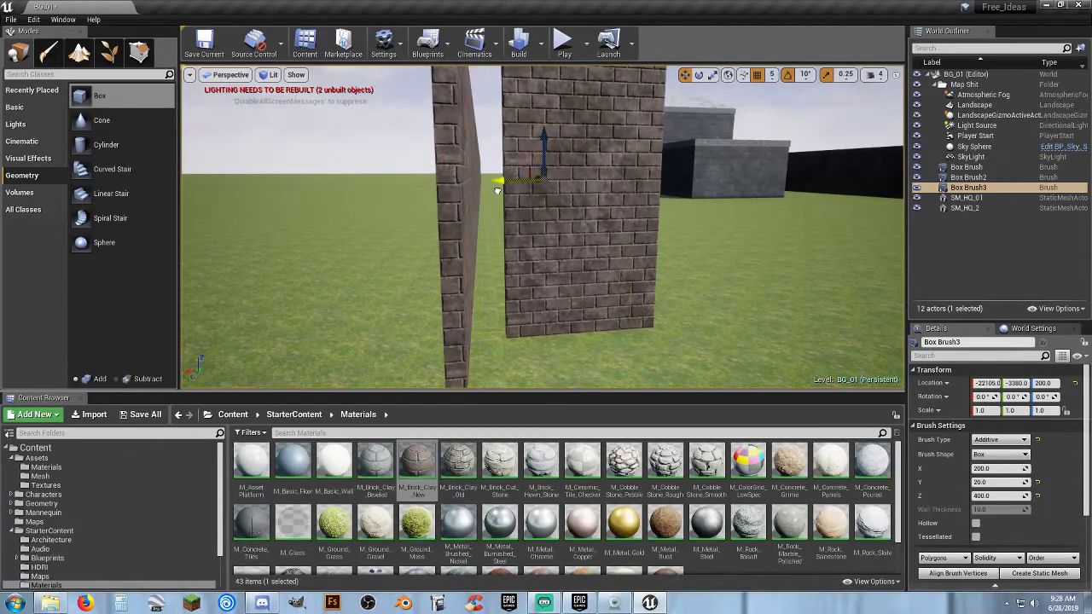
key(d)
right_drag(503, 211, 299, 205)
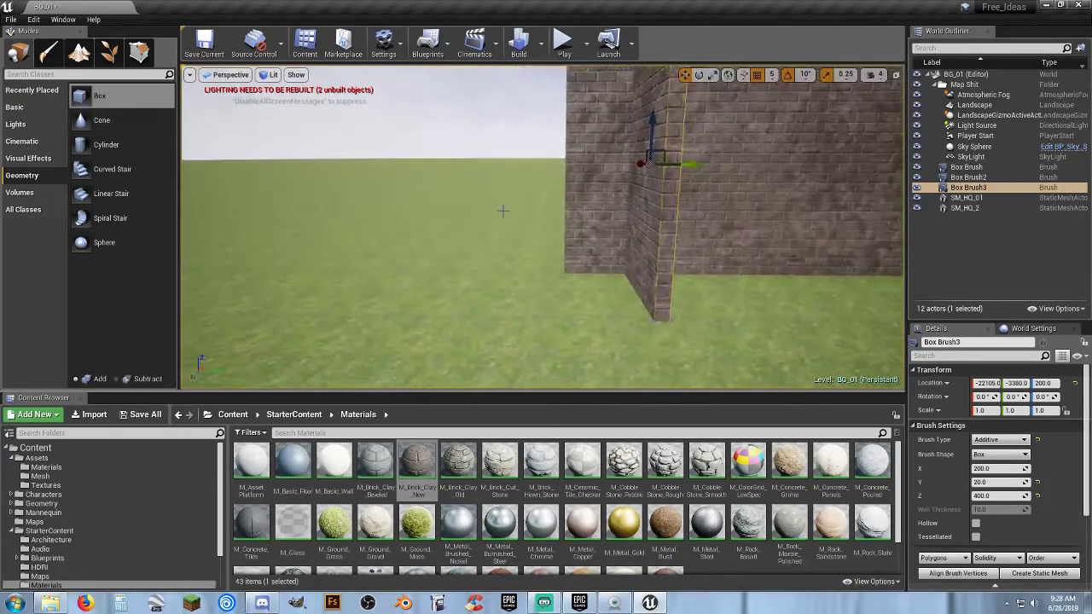
drag(696, 164, 622, 177)
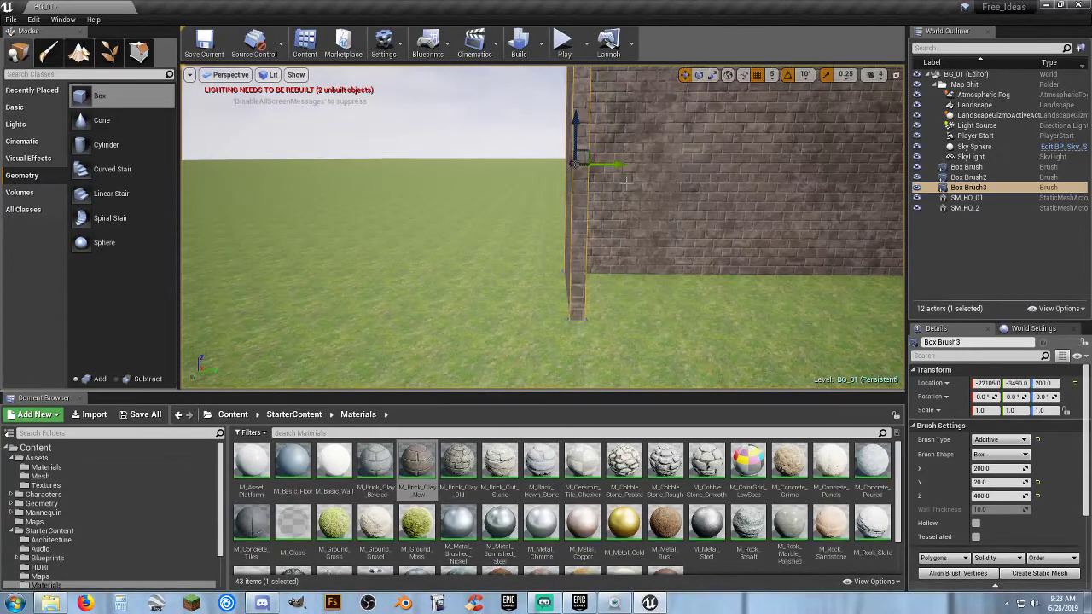
Try to lengthen the box brush by scaling it along X to 5.5 and by changing its Y size, undoing both changes.
key(a)
mouse_move(626, 187)
right_down()
mouse_move(802, 189)
mouse_move(772, 162)
mouse_move(789, 163)
right_up()
key(s)
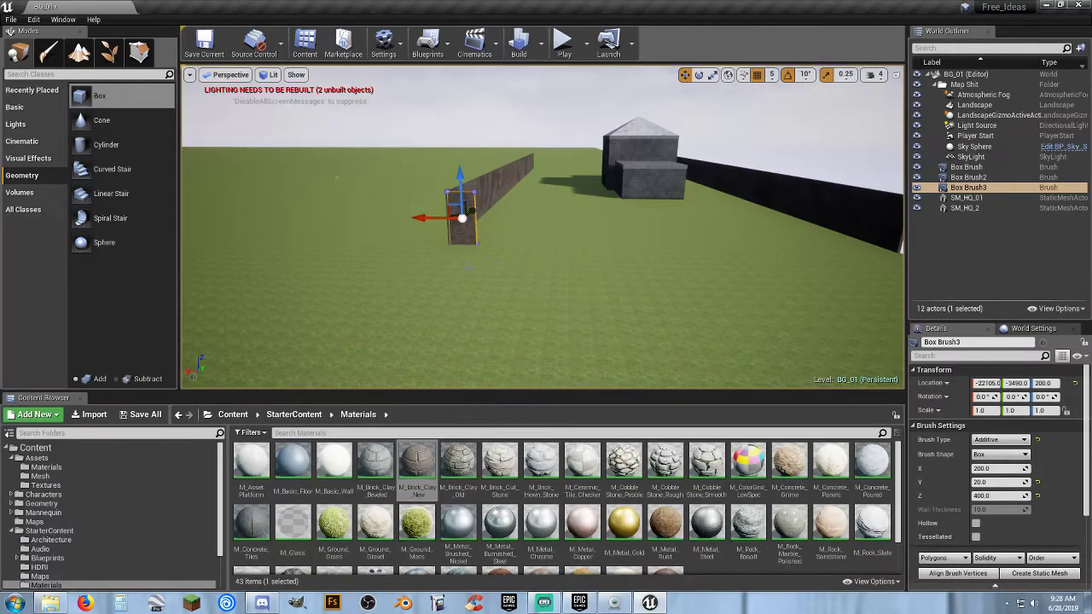
key(w)
right_drag(508, 244, 509, 227)
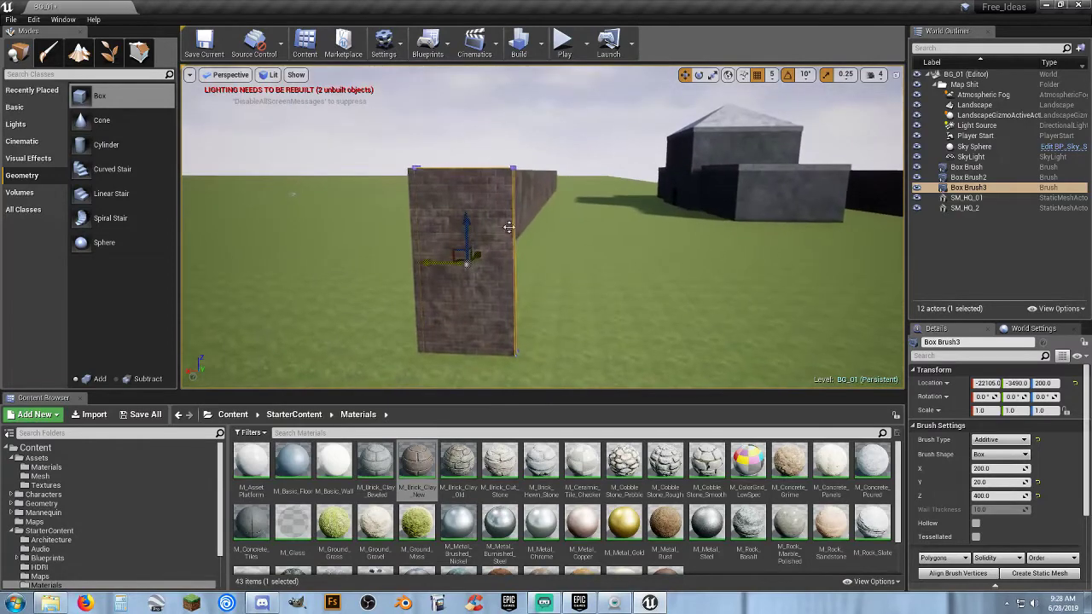
click(713, 75)
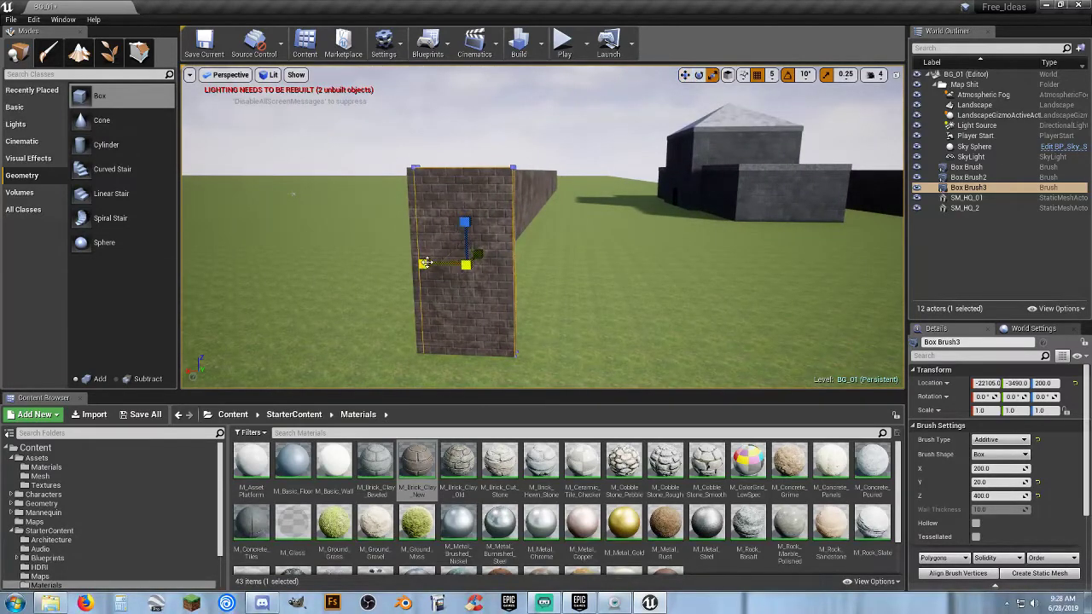
drag(425, 263, 419, 264)
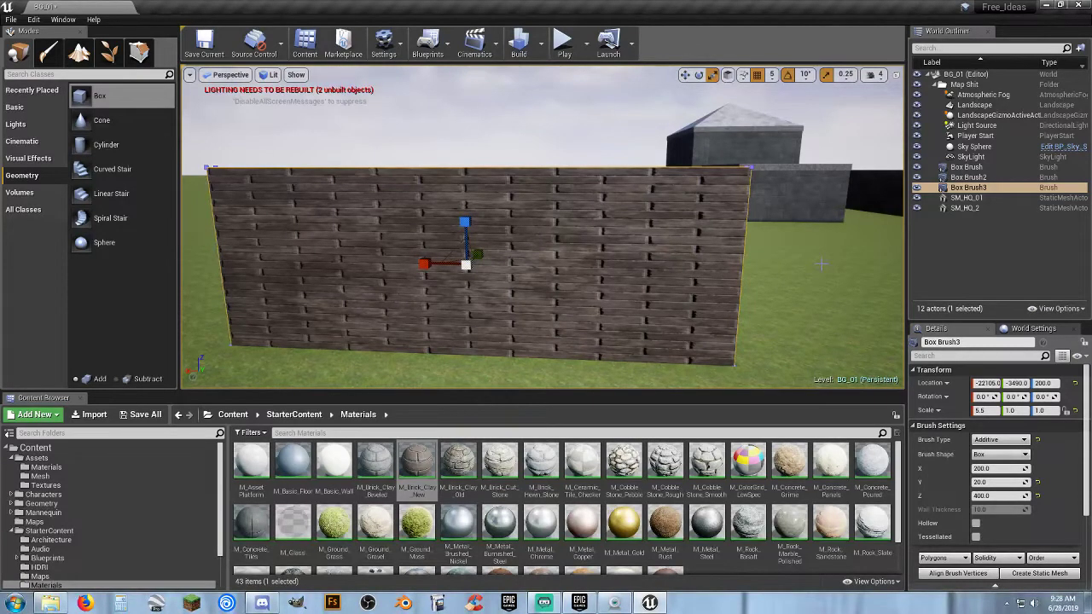
key(ctrl+z)
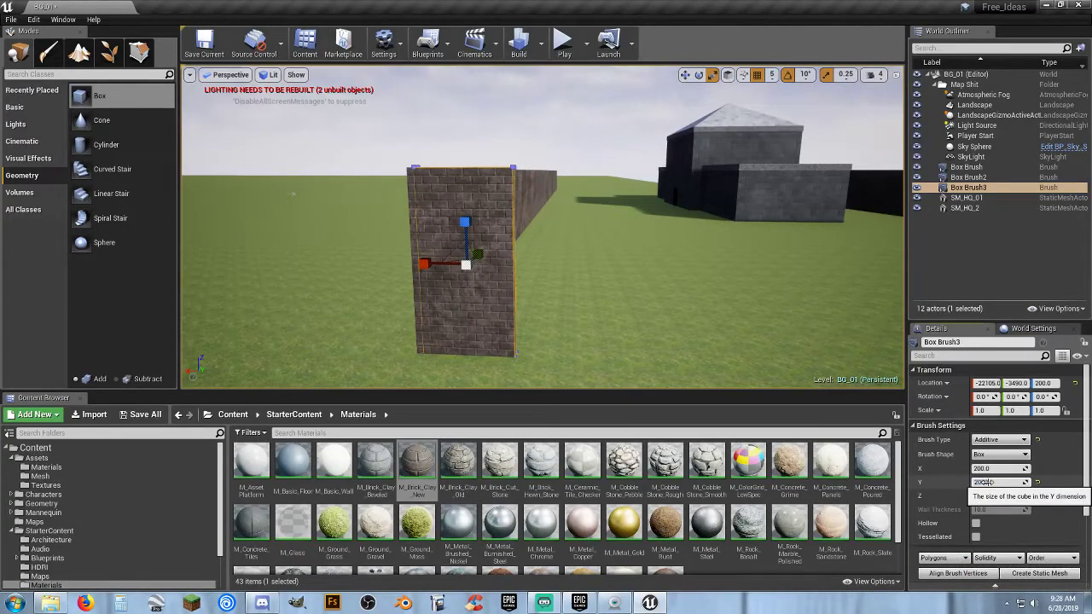
key(s)
right_drag(665, 264, 678, 334)
key(ctrl+z)
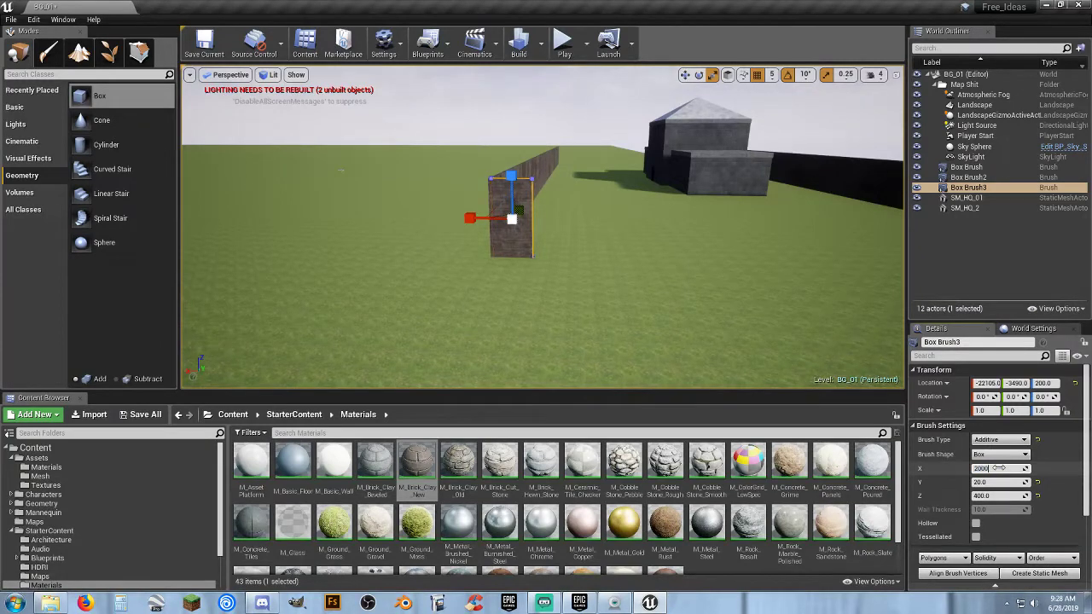
Set the box brush's X size to 2000 and move it between the two side walls, to X -23660.
key(Tab)
key(d)
key(s)
mouse_move(642, 128)
right_down()
mouse_move(657, 127)
mouse_move(642, 127)
right_up()
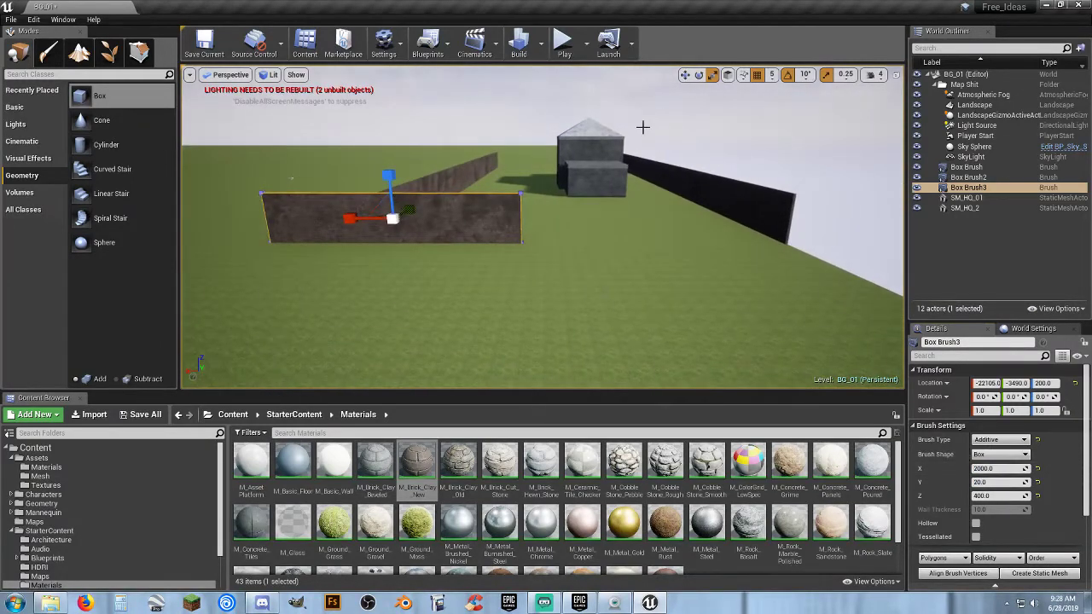
click(685, 75)
alt+drag(343, 220, 546, 237)
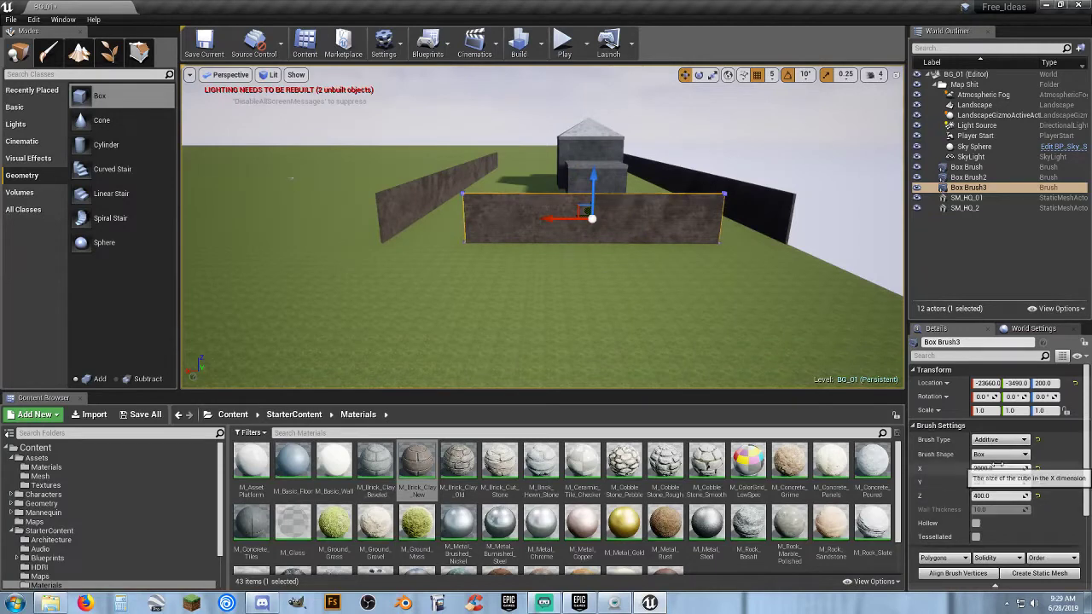
Fit the box brush between the side walls by extending its X size to 3000, centring it at X -23600, and widening it to 3200.
click(990, 468)
text(300)
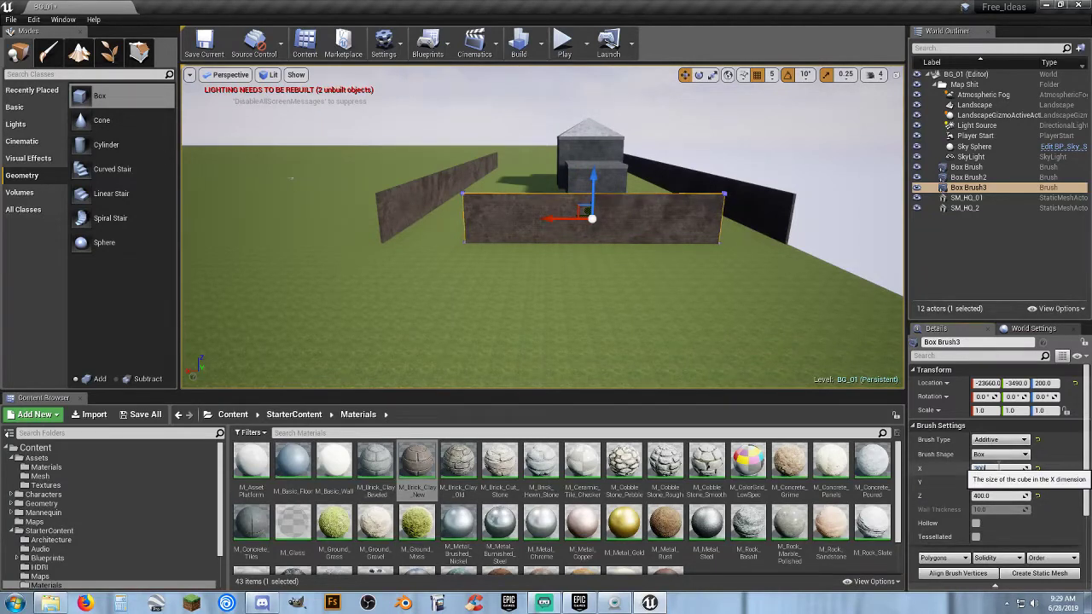
text(0)
key(Return)
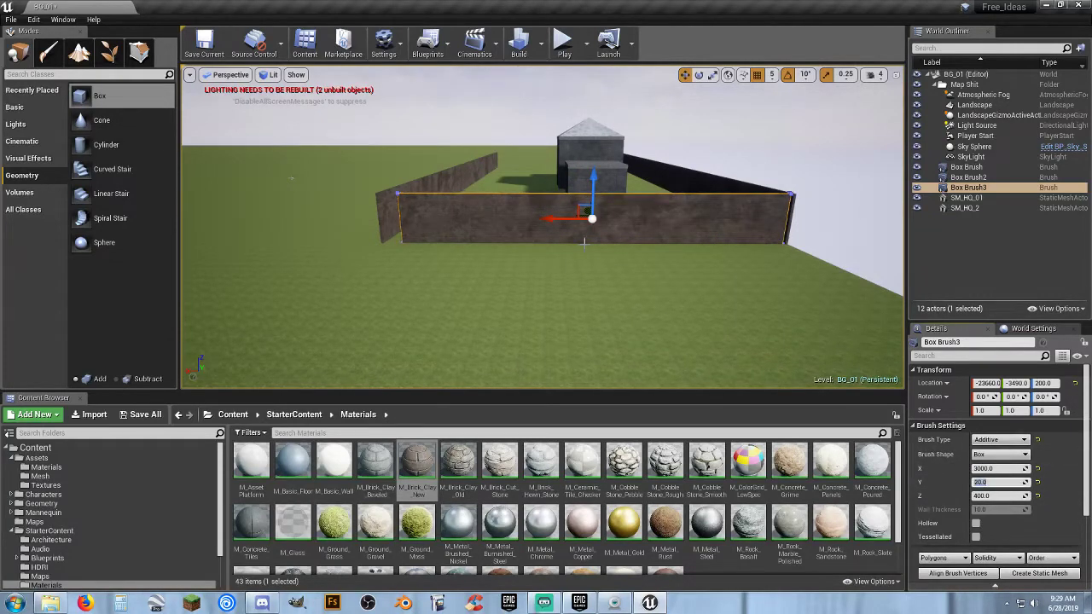
key(w)
right_drag(582, 240, 606, 228)
key(w)
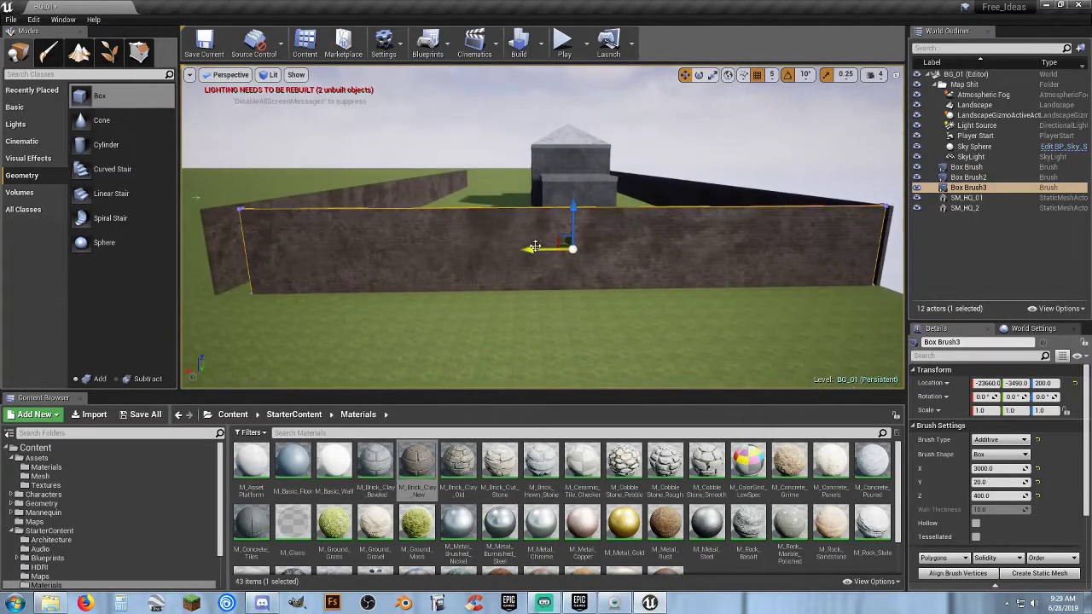
drag(529, 248, 514, 253)
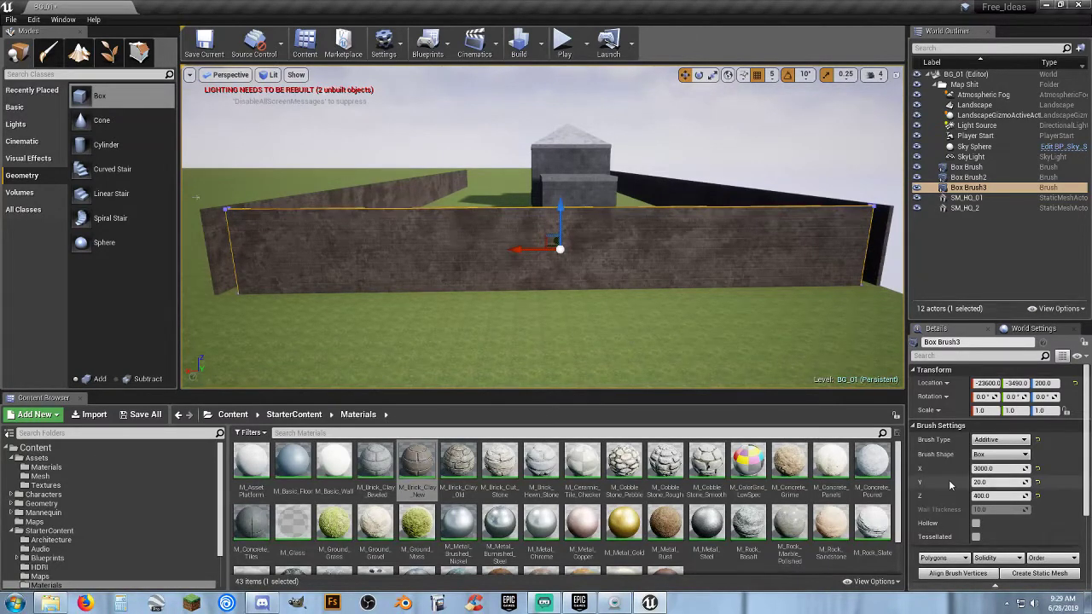
click(994, 470)
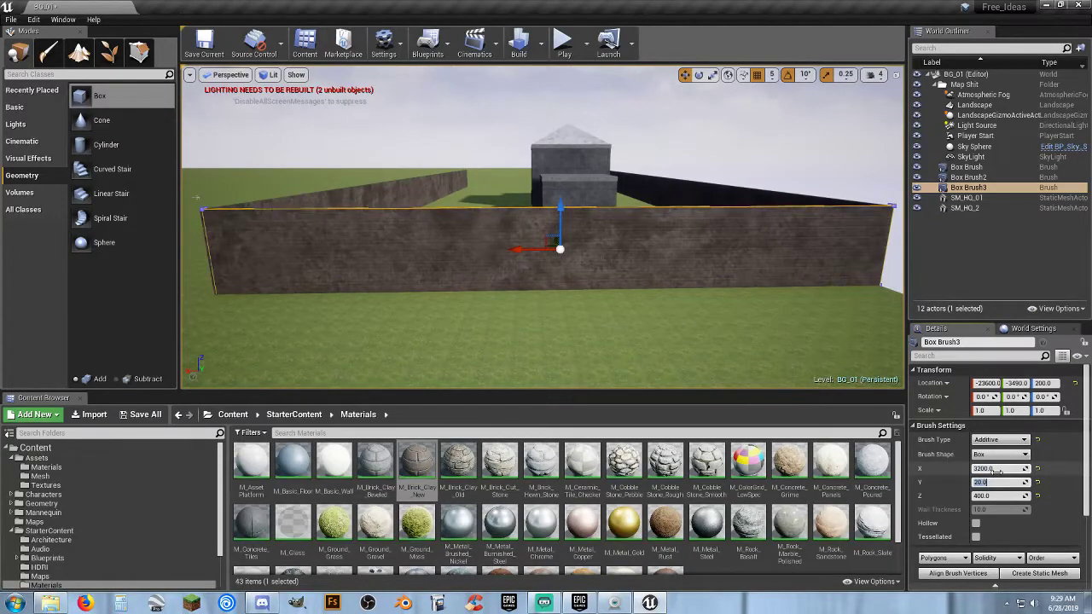
Duplicate the end wall and move the copy past the headquarters toward the open end, to Y 2800.
right_drag(682, 235, 682, 305)
key(w)
key(a)
key(s)
key(s)
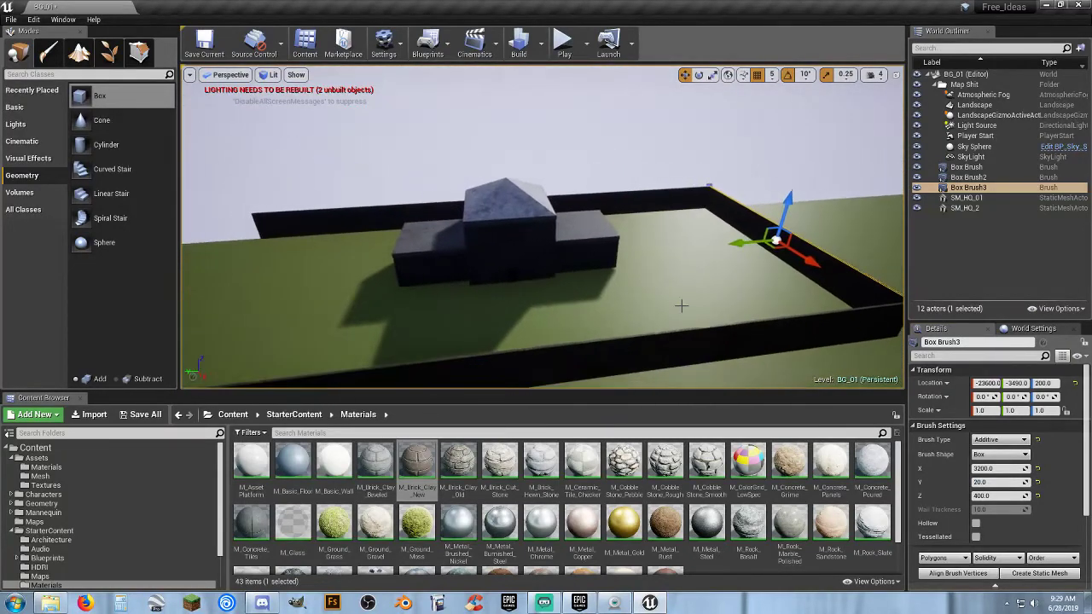
key(ctrl+w)
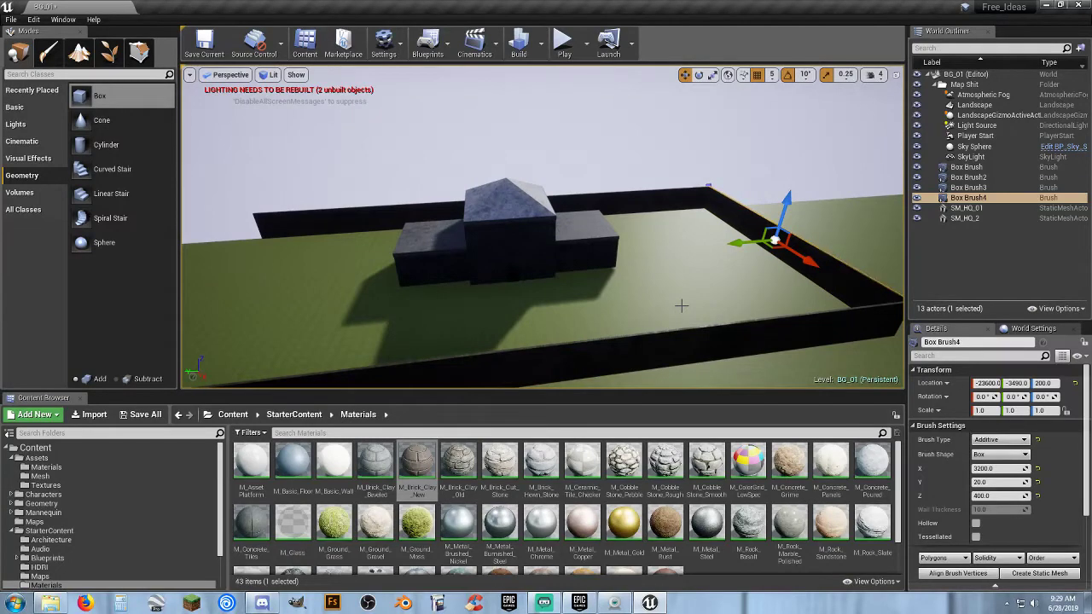
mouse_move(737, 243)
mouse_down()
mouse_move(460, 281)
mouse_move(231, 285)
mouse_up()
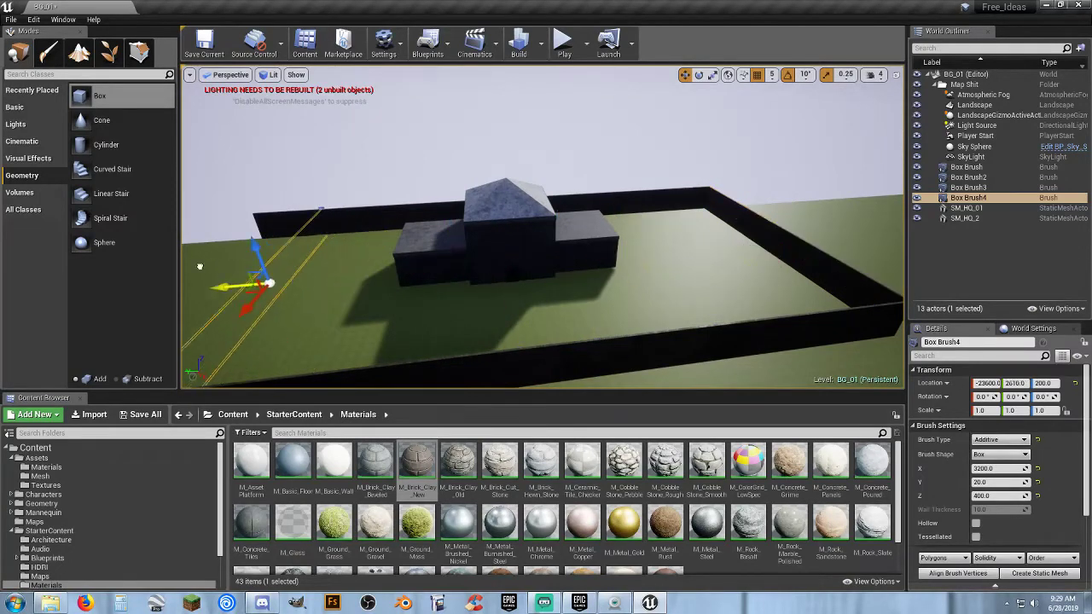
right_drag(231, 285, 171, 281)
Align the duplicated end wall with the open ends of the side walls at Y 3490.
right_drag(341, 238, 490, 214)
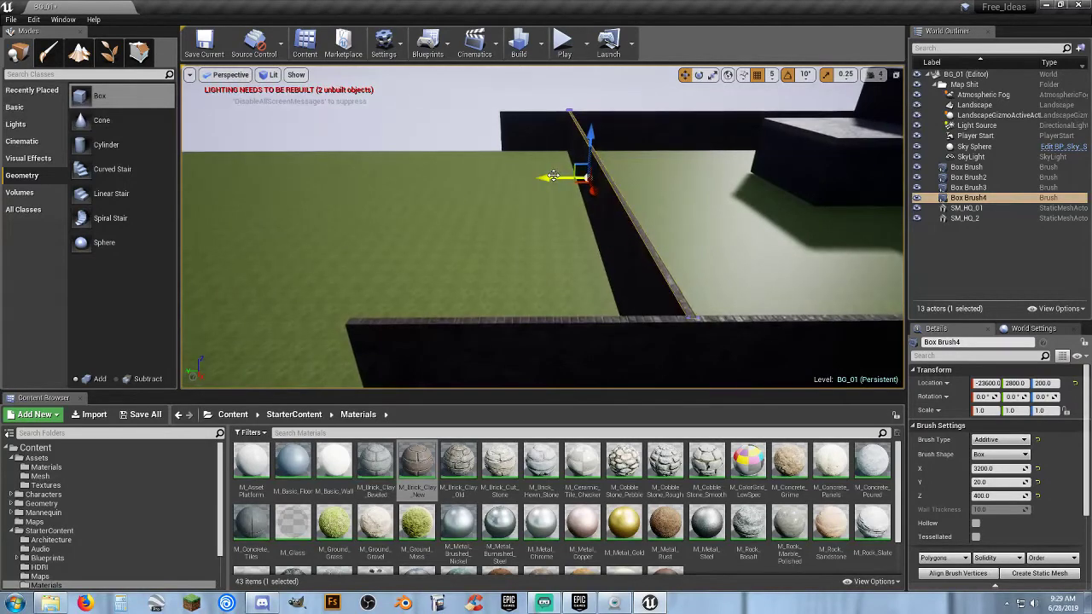
drag(553, 176, 436, 178)
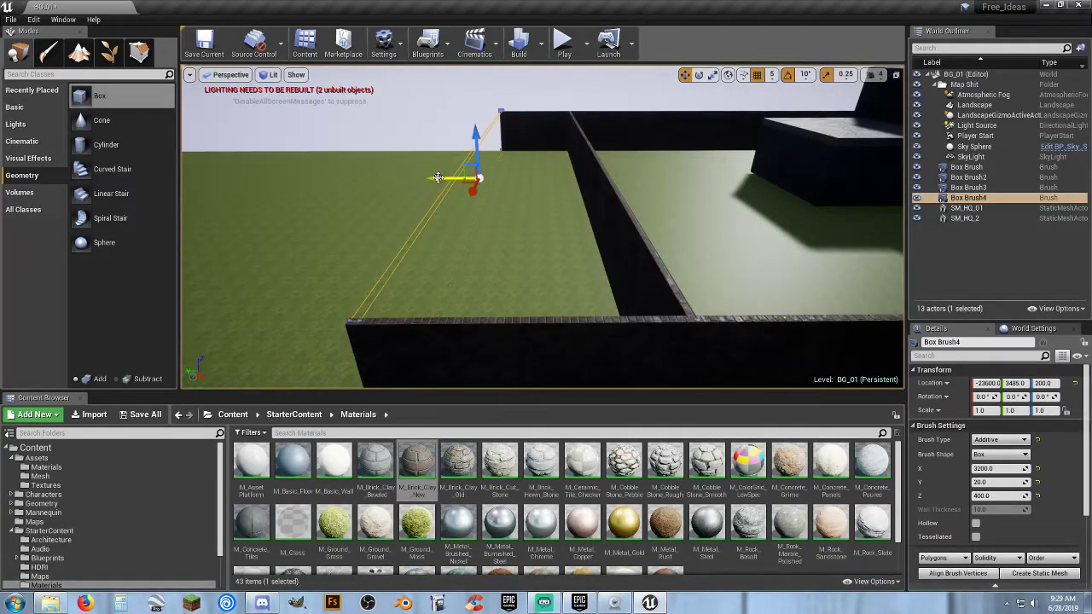
mouse_move(438, 177)
right_down()
mouse_move(473, 195)
mouse_move(441, 214)
right_up()
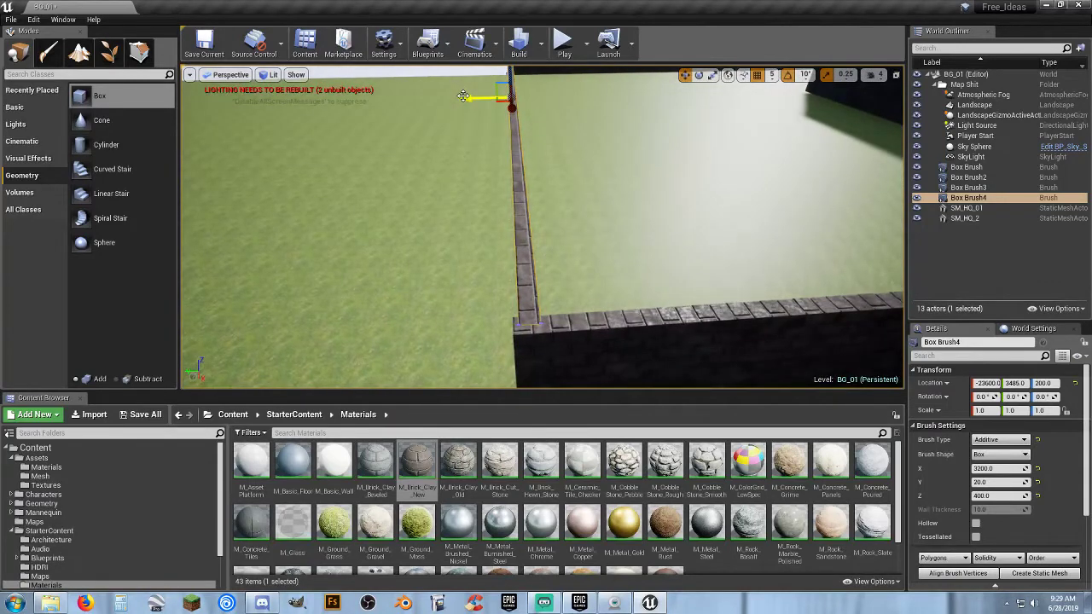
mouse_move(530, 120)
right_down()
mouse_move(648, 121)
mouse_move(678, 72)
mouse_move(581, 146)
right_up()
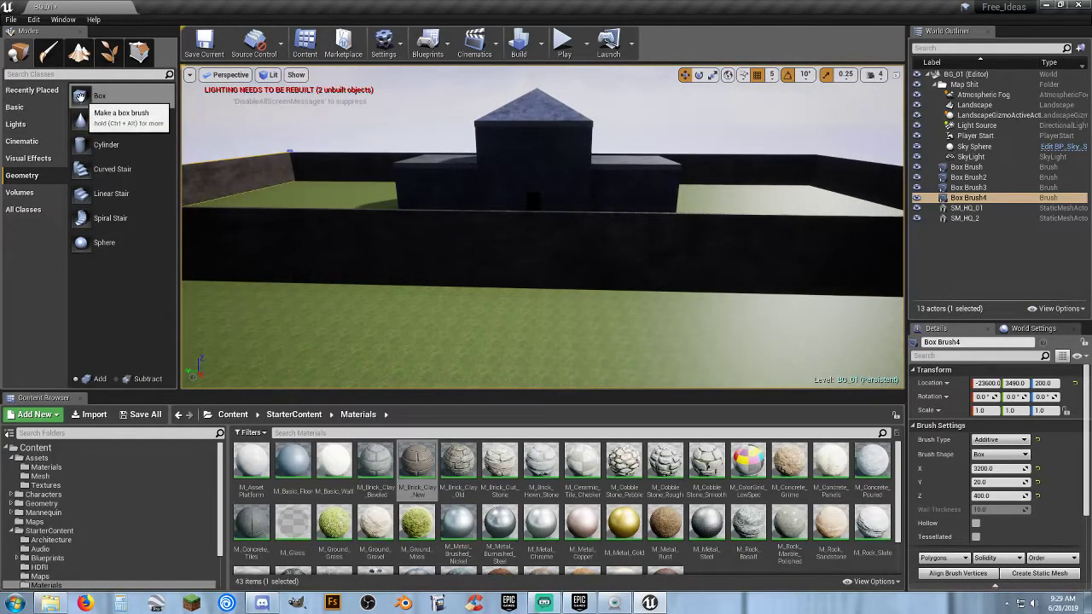
Place an M_Concrete_Tiles Box brush outside the wall facing the headquarters entrance, with Z size 300 and Z location 150.
click(252, 526)
drag(85, 99, 528, 309)
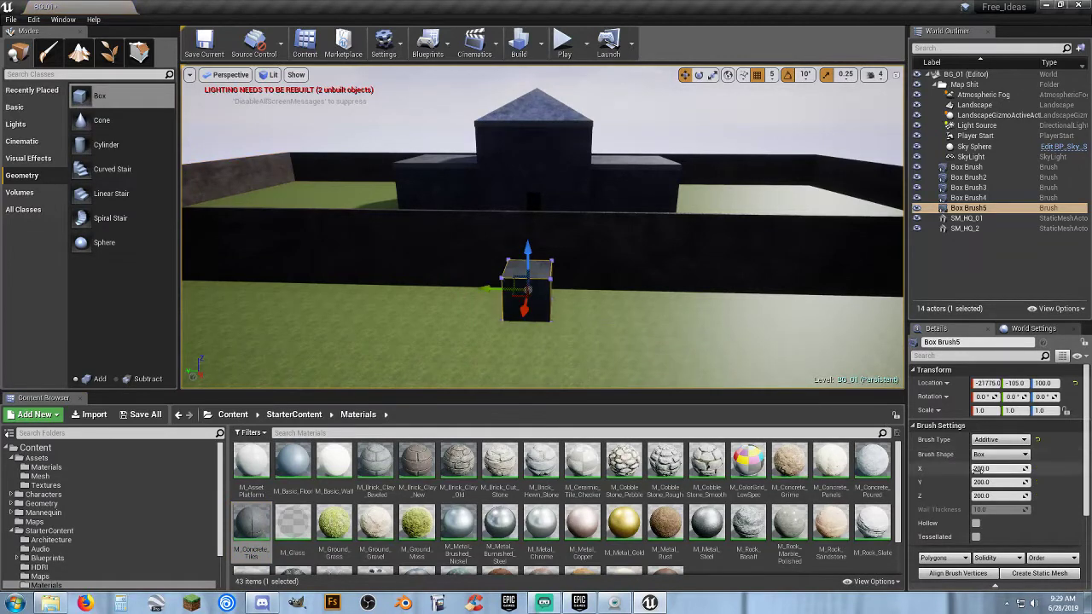
click(998, 497)
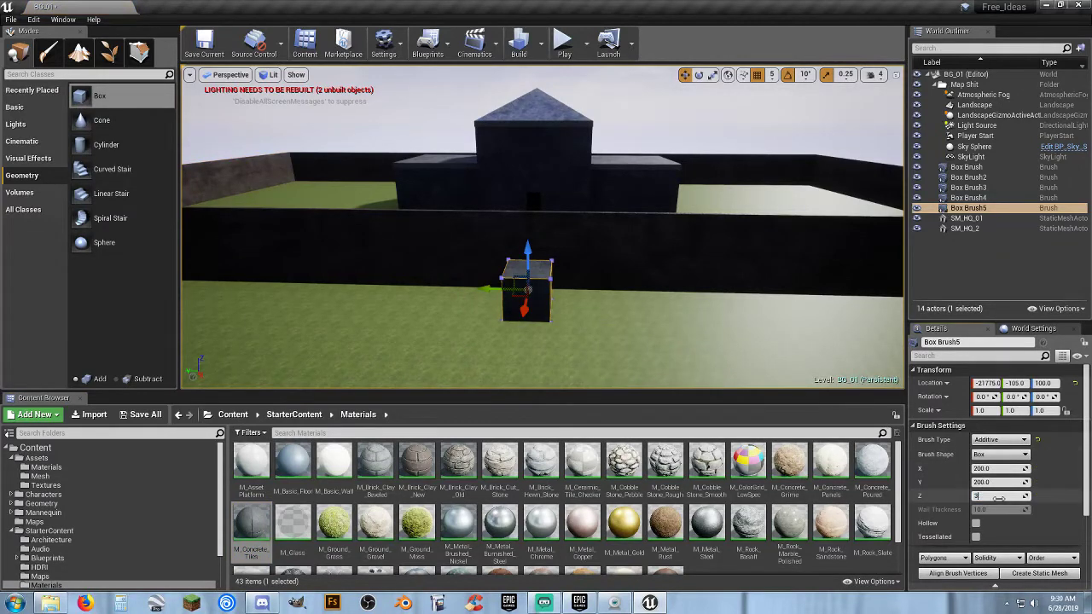
text(300)
key(Return)
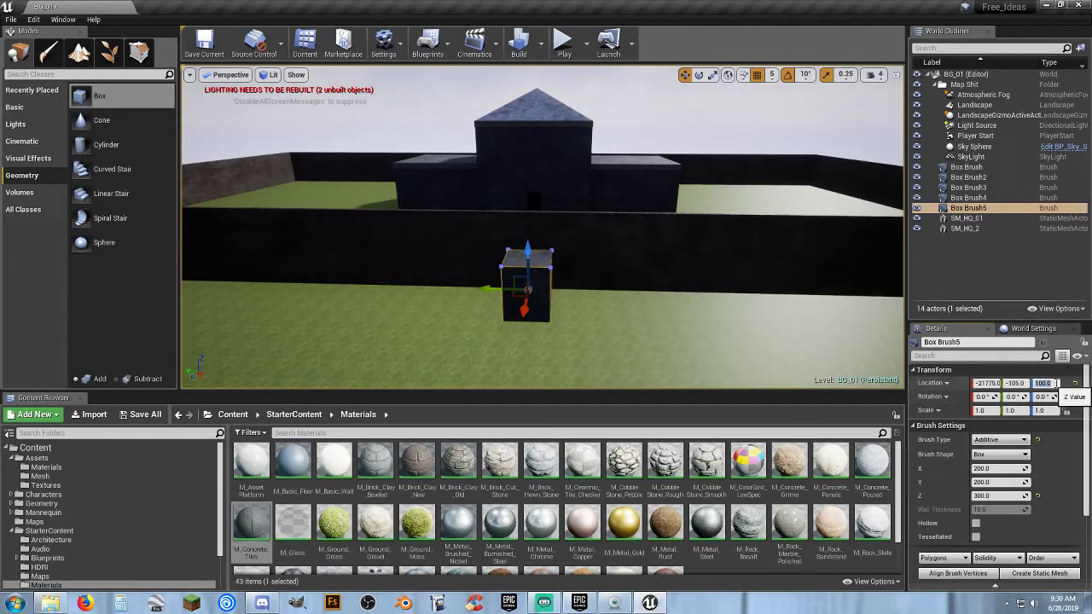
click(1056, 384)
text(150)
key(Return)
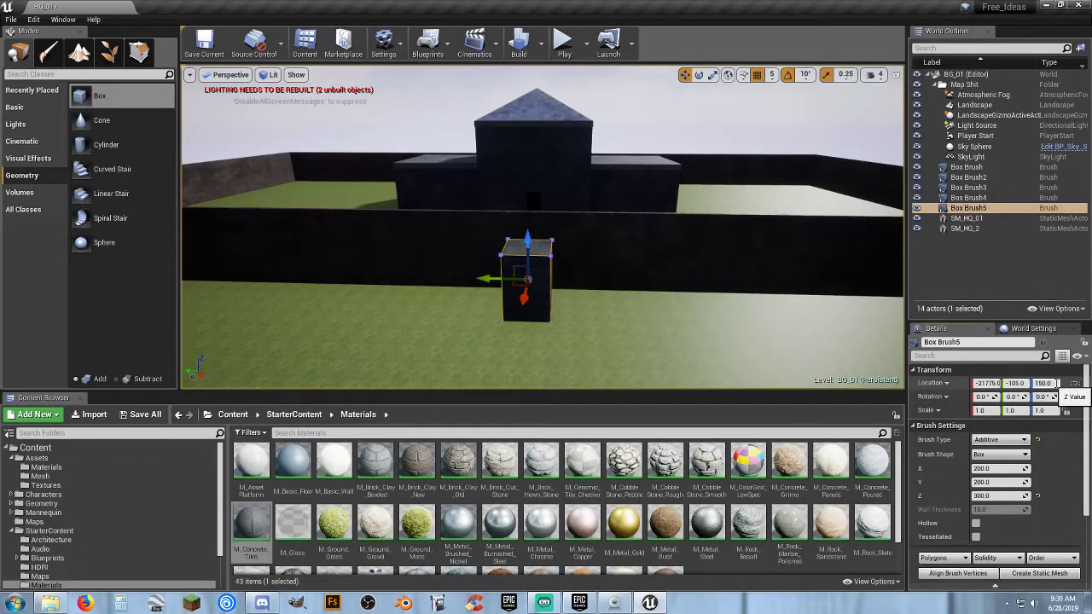
Set the concrete box brush's X size to 30 and its Y size to 300.
click(998, 468)
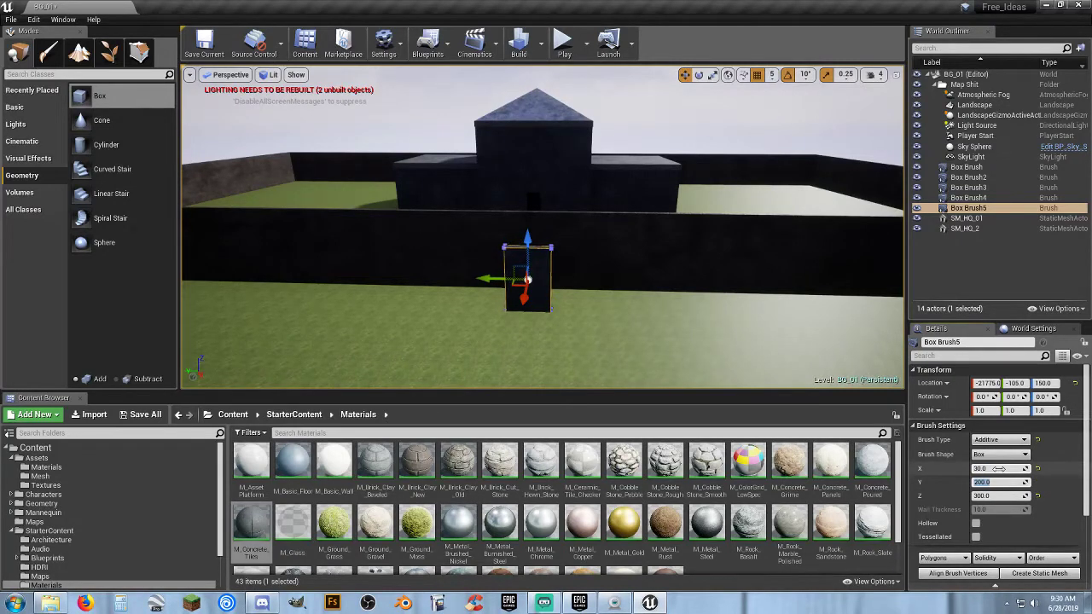
key(Tab)
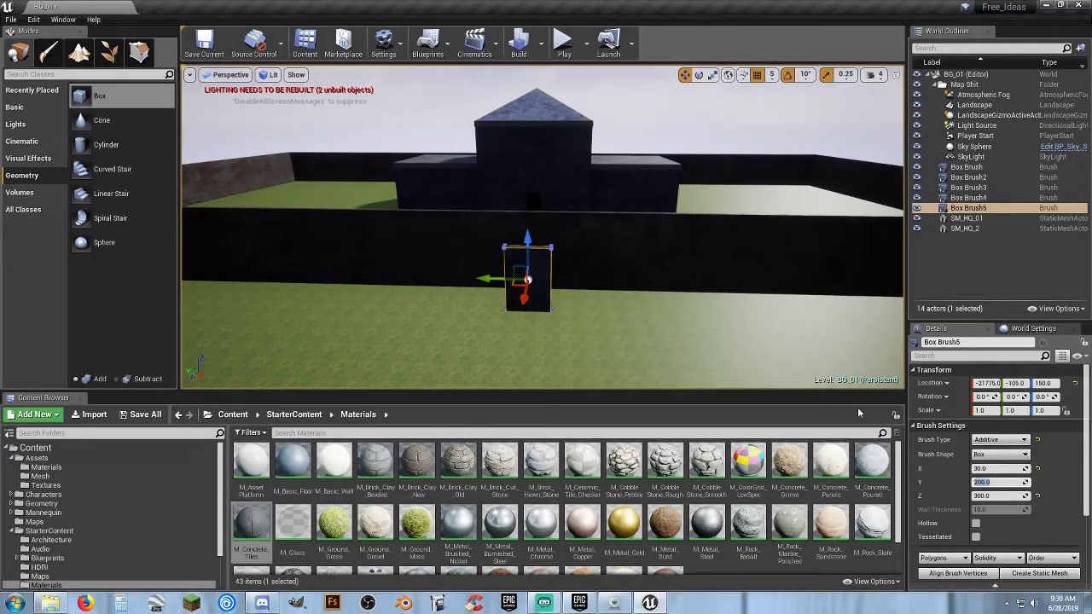
text(300)
key(Tab)
Move the concrete panel brush into the brick wall, to X -22000.
key(a)
right_drag(559, 277, 515, 262)
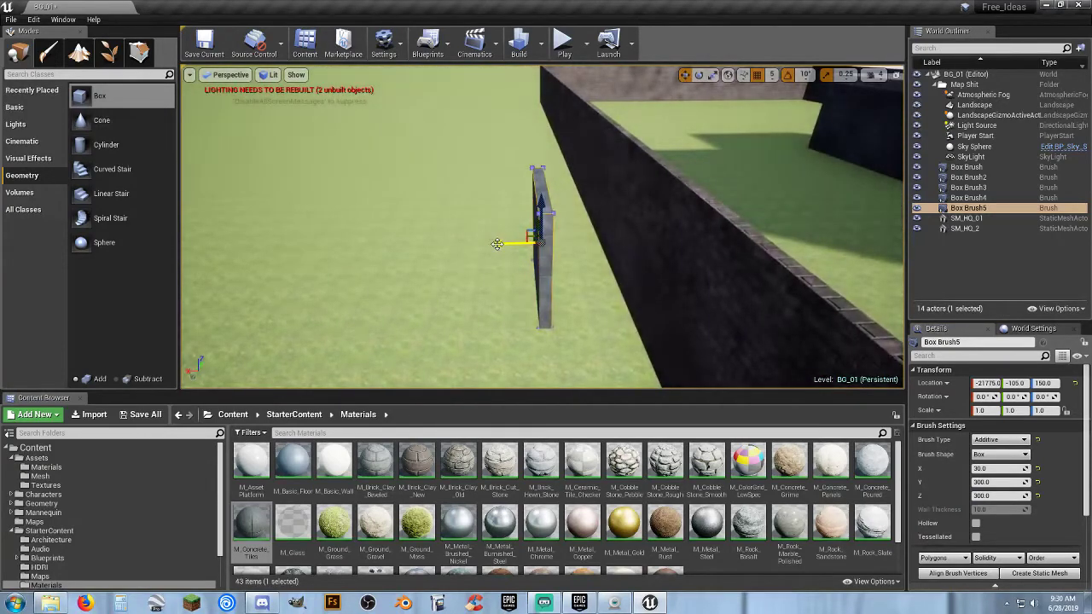
drag(503, 244, 588, 246)
key(f)
key(a)
mouse_move(588, 246)
right_down()
mouse_move(652, 279)
mouse_move(730, 273)
right_up()
right_drag(598, 312, 662, 306)
key(s)
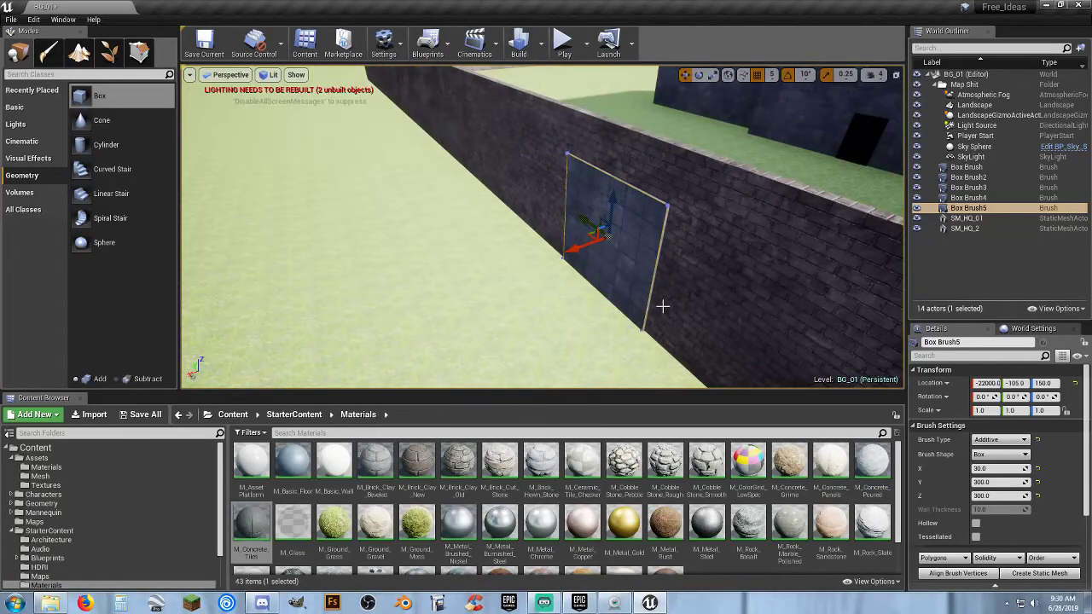
Duplicate the concrete panel brush and move the copy out in front of the wall, to X -21915.
key(ctrl+w)
drag(578, 251, 541, 261)
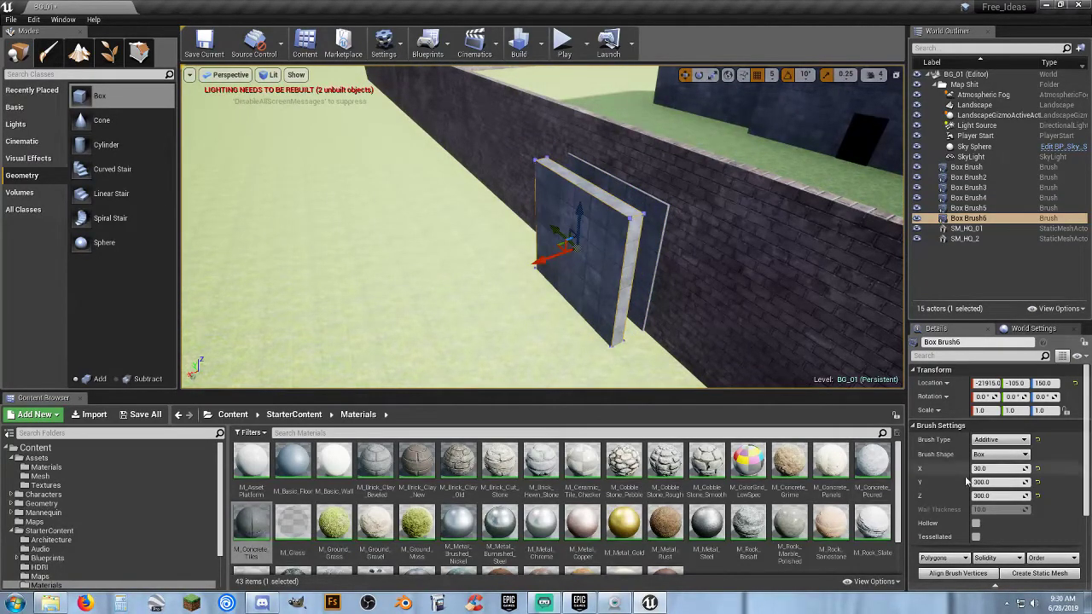
Set the copied concrete brush's size to X 32, Y 280 and Z 280, and change its brush type to Subtractive.
click(998, 482)
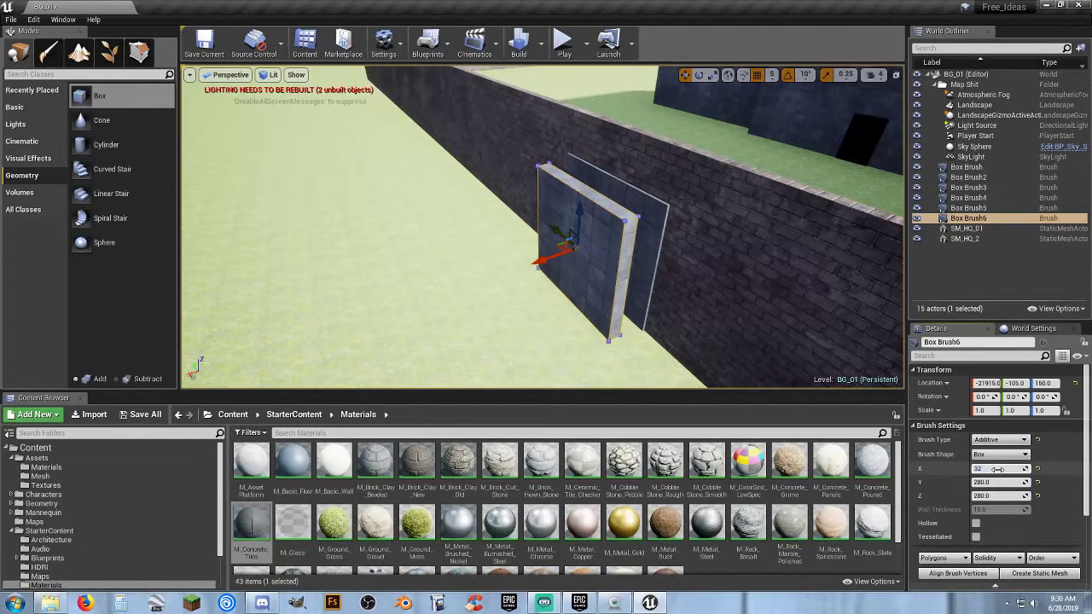
click(1000, 439)
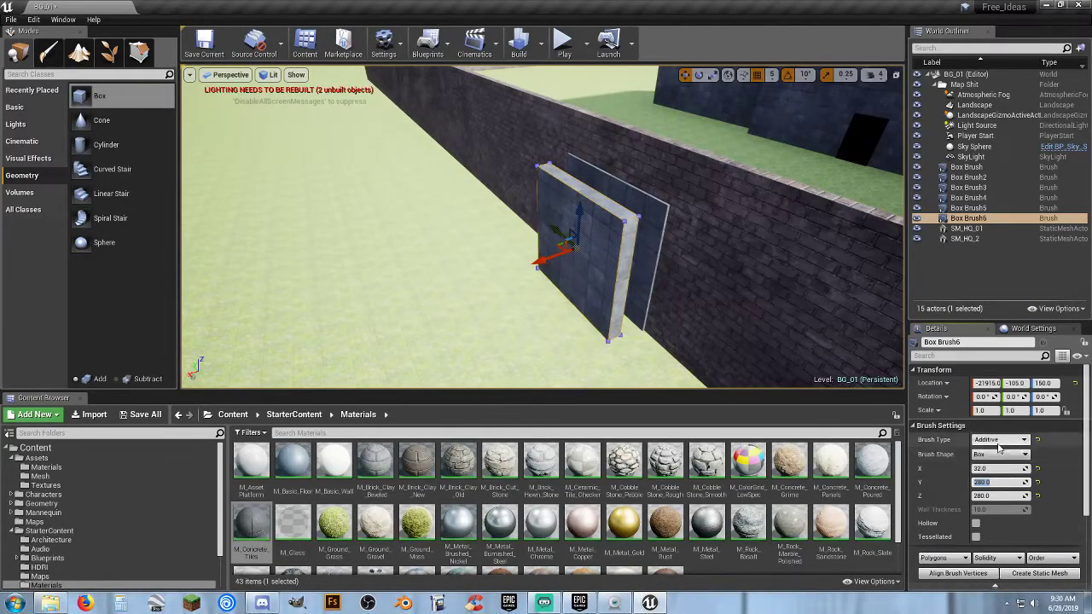
click(989, 458)
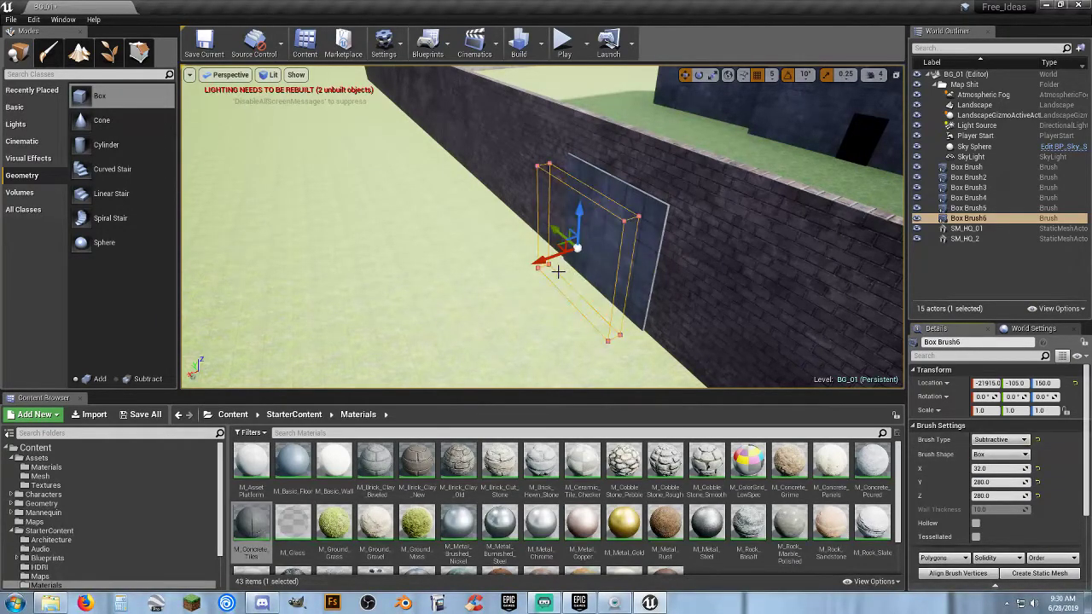
Move the subtractive brush into the concrete panel to X -22000, keeping Z at 150, to cut an opening through the wall.
drag(535, 263, 574, 249)
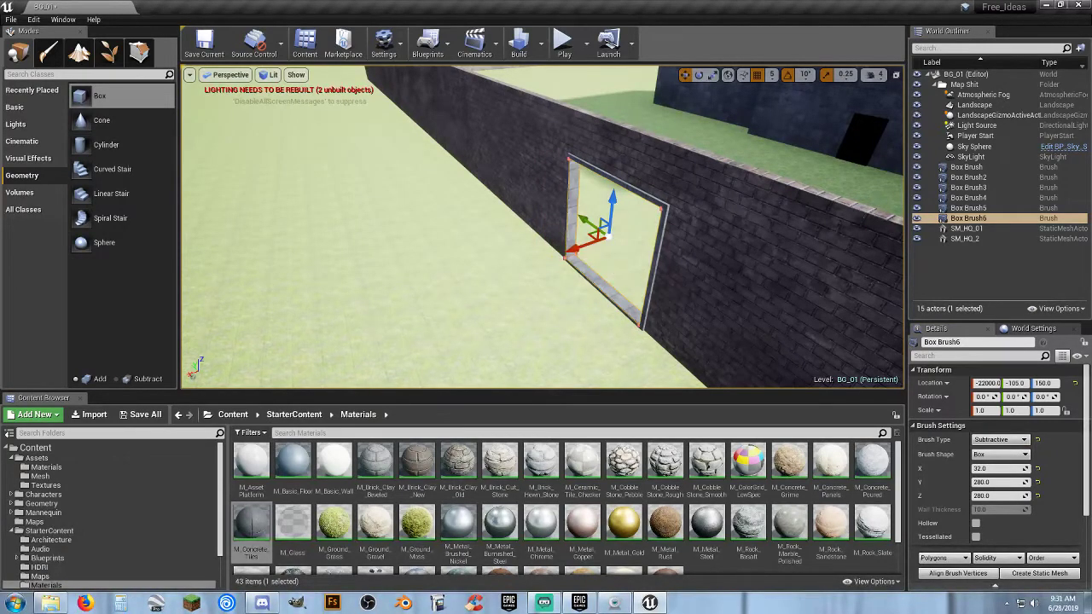
right_drag(574, 250, 681, 287)
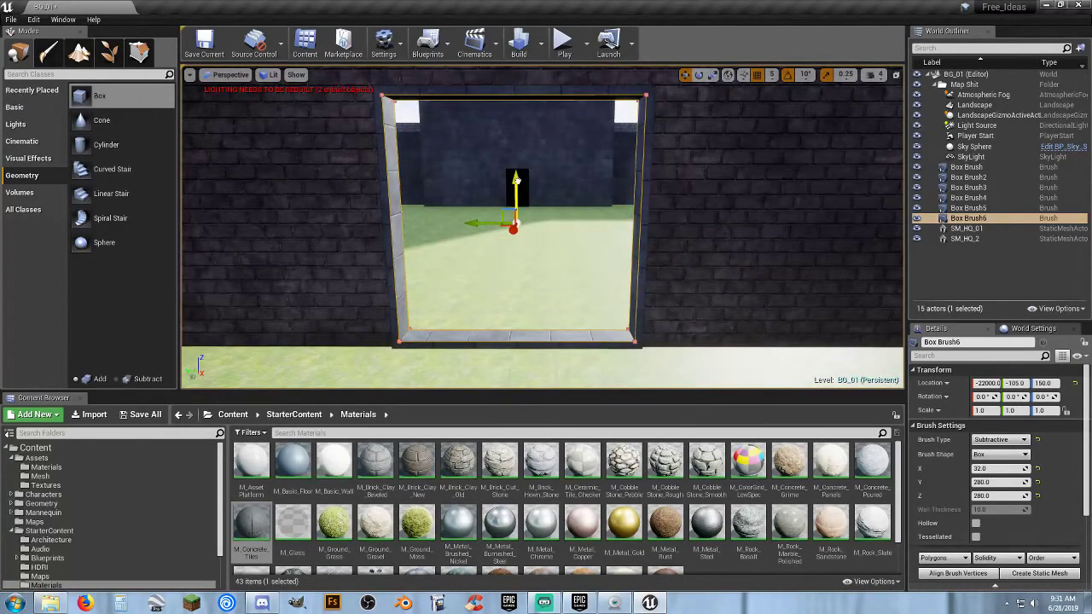
drag(516, 180, 516, 184)
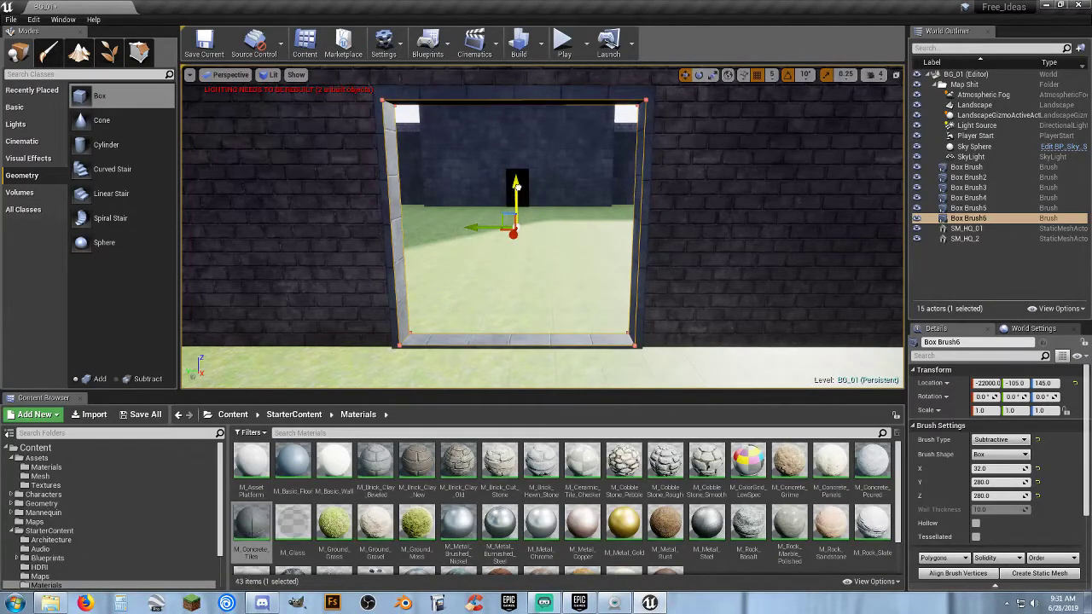
drag(516, 185, 518, 181)
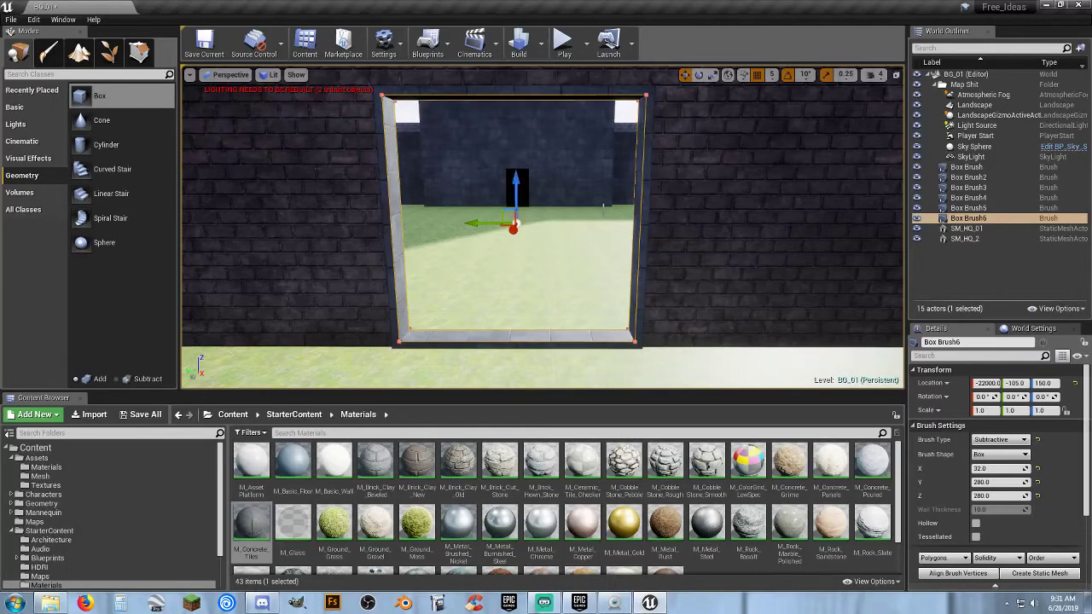
Play-test the level by running toward the headquarters wall to check the gateway opening from a distance.
click(563, 41)
key(w)
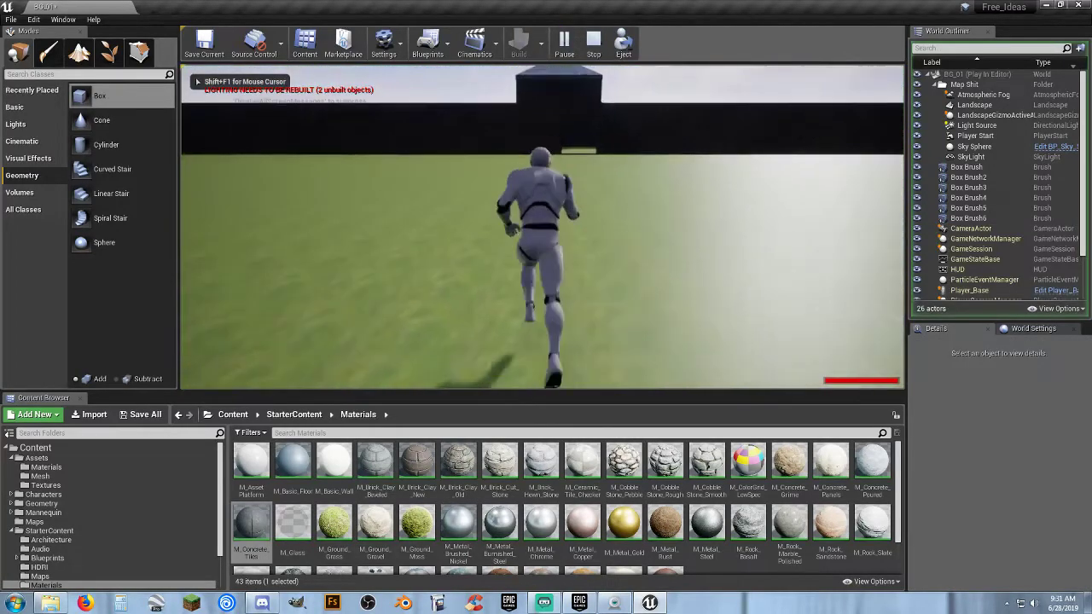
key(Escape)
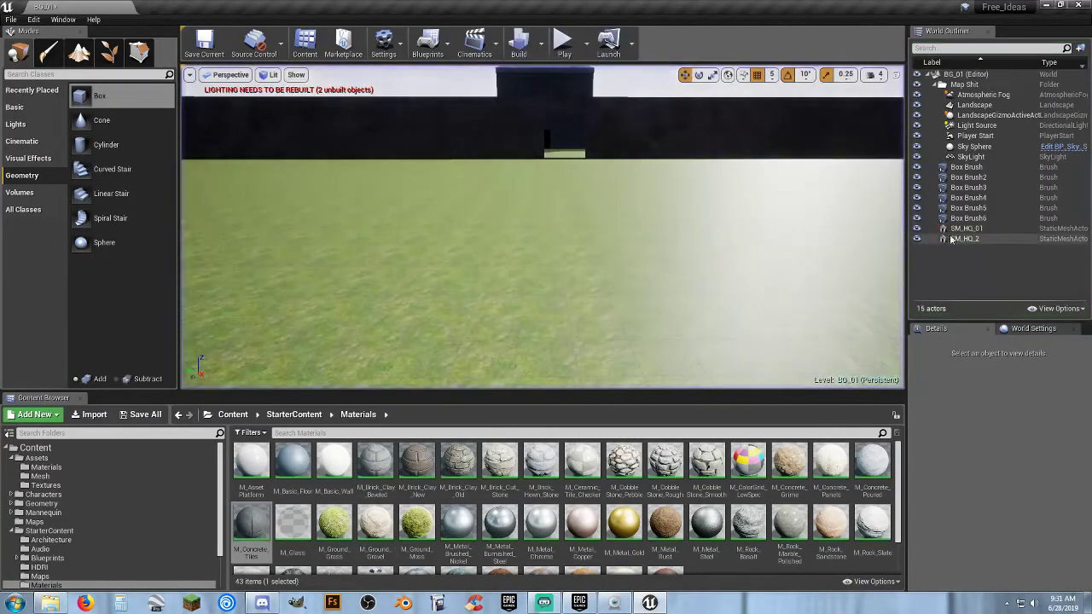
Set the Y location of both gateway brushes, Box Brush5 and Box Brush6, to 0.
click(969, 218)
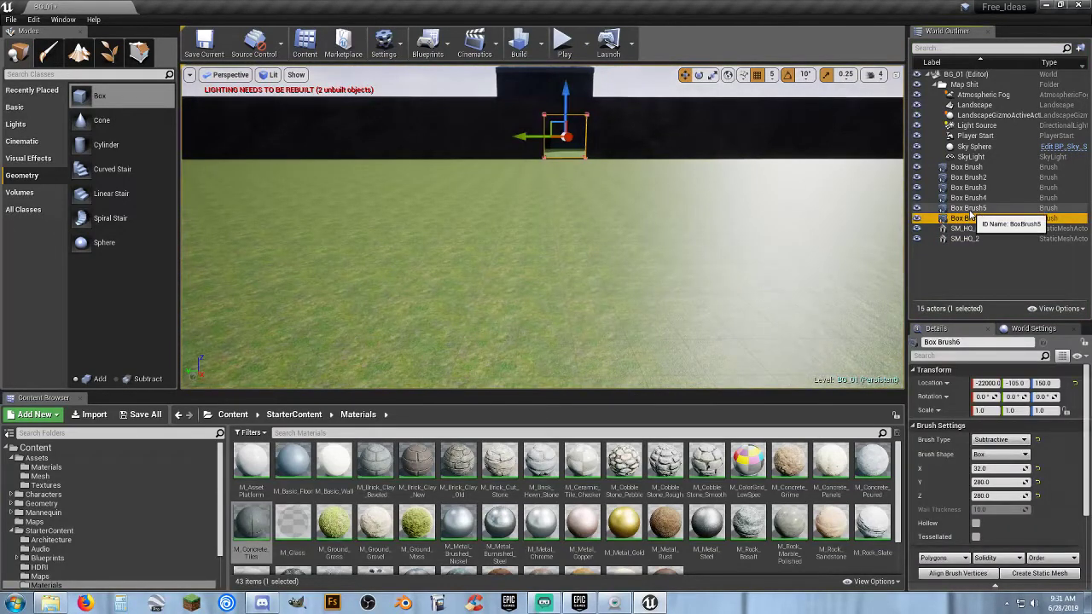
ctrl+click(969, 208)
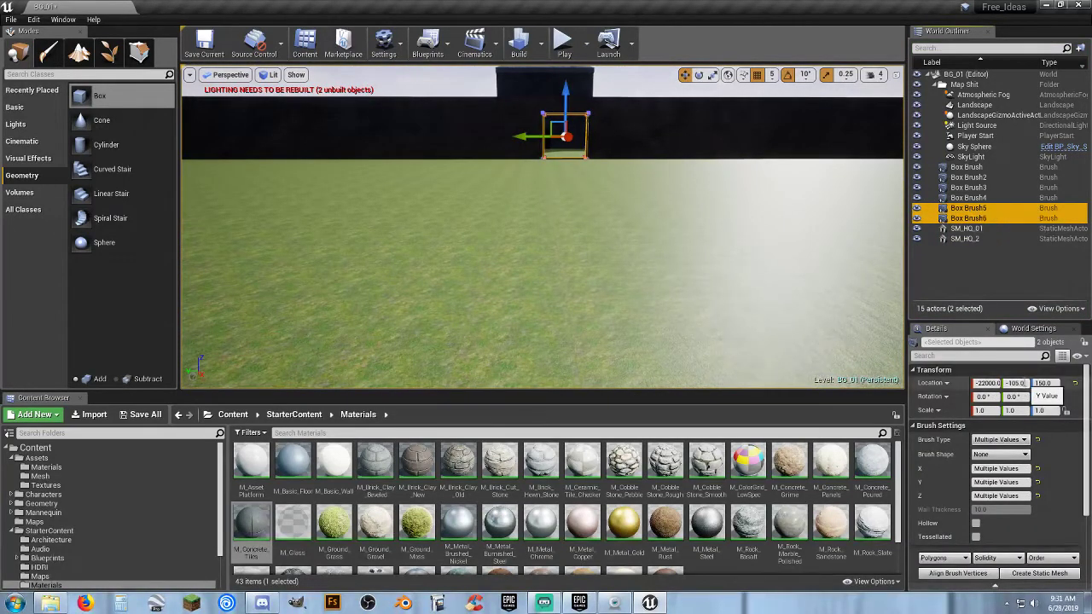
click(1023, 383)
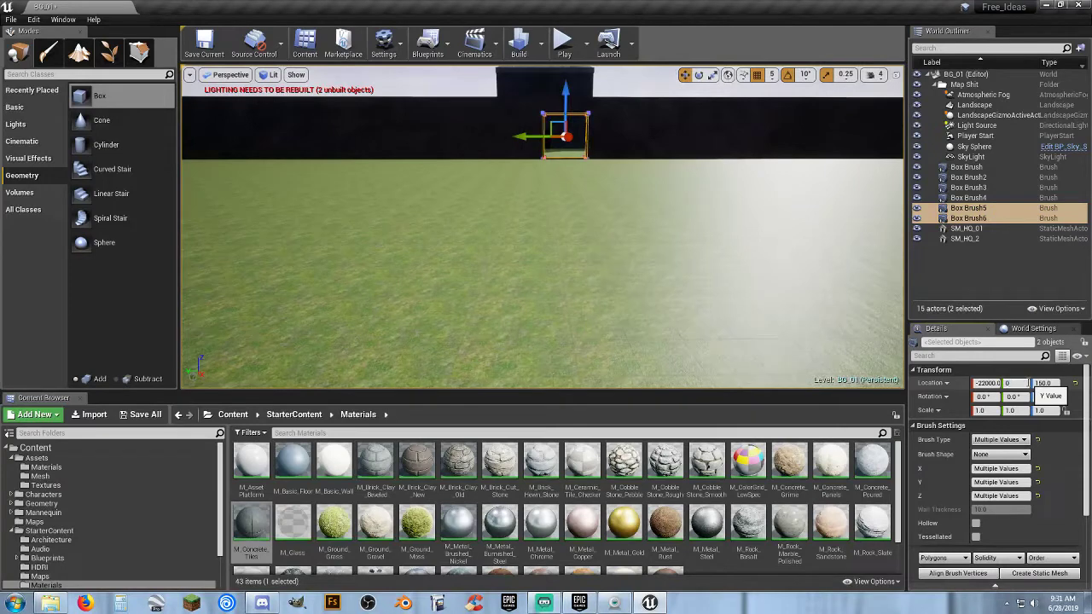
Play-test the level again, running the character toward the gateway opening in the brick wall.
mouse_move(639, 180)
right_down()
mouse_move(650, 116)
mouse_move(639, 181)
right_up()
key(w)
click(564, 42)
key(w)
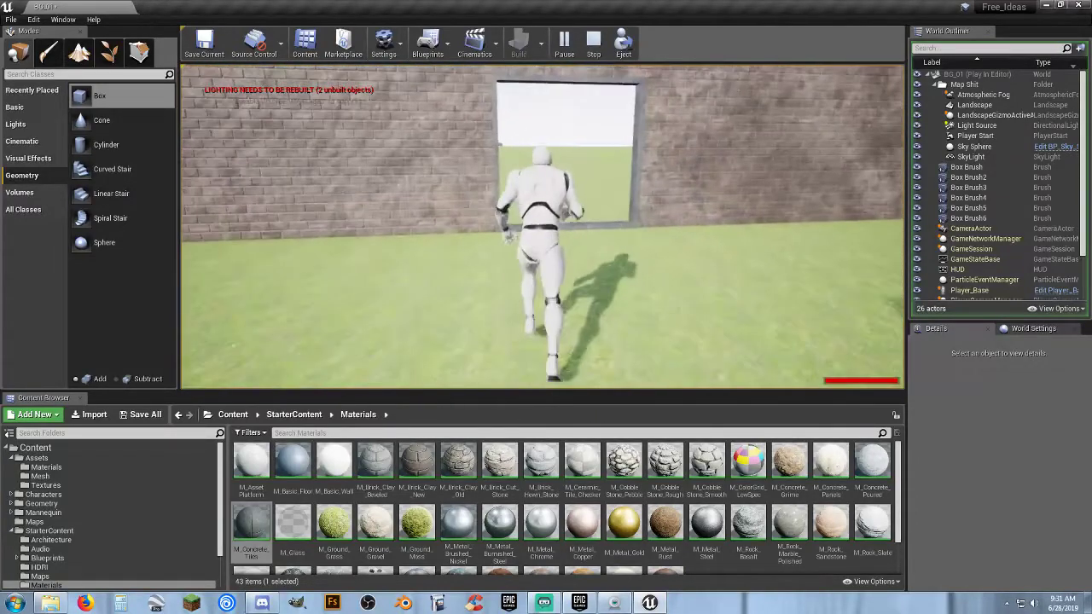
key(Escape)
Duplicate all six wall and gateway brushes, Box Brush through Box Brush6, and move the copies along X away from the headquarters.
right_drag(543, 227, 602, 247)
click(990, 168)
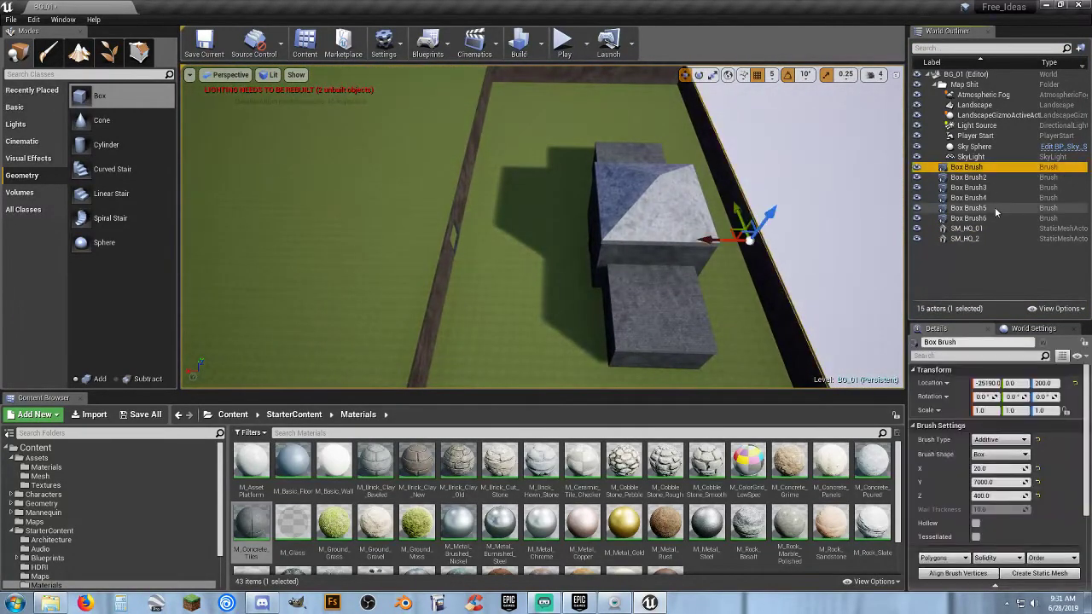
shift+click(990, 219)
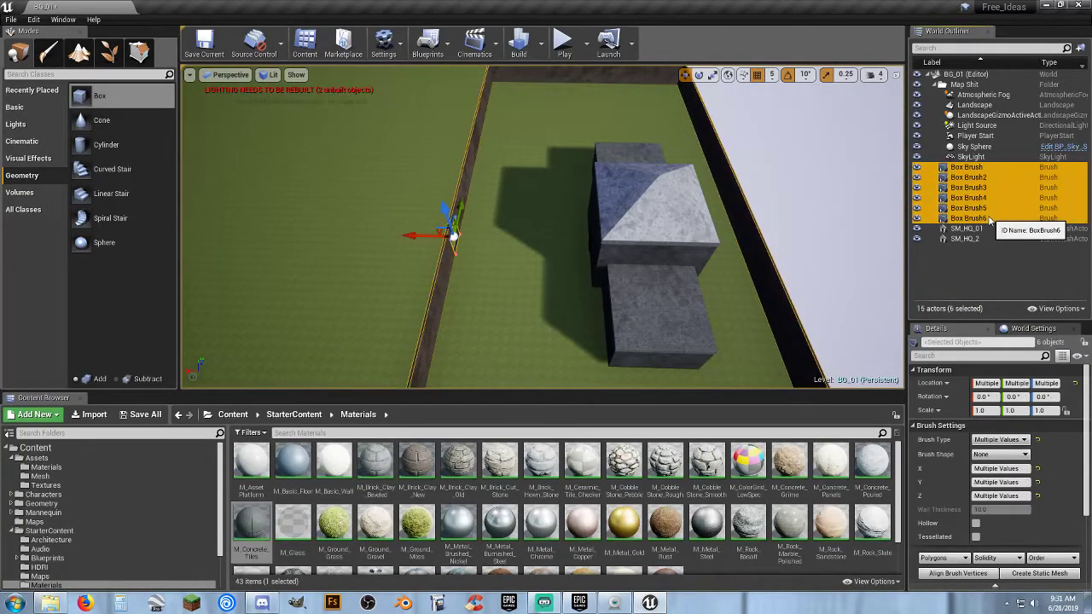
mouse_move(760, 256)
right_down()
mouse_move(716, 256)
mouse_move(551, 187)
mouse_move(762, 258)
right_up()
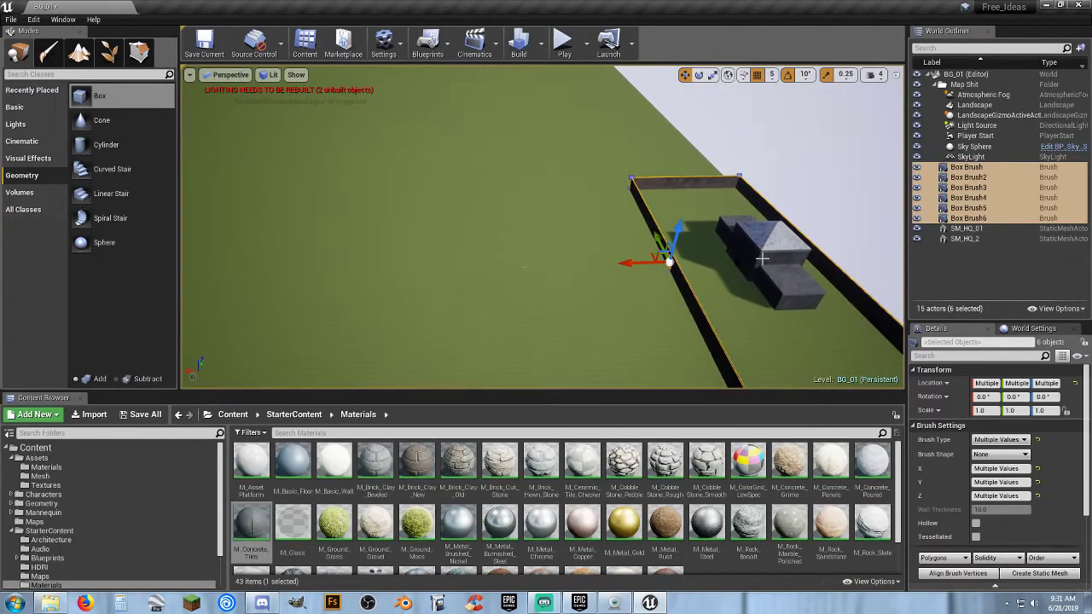
key(ctrl+w)
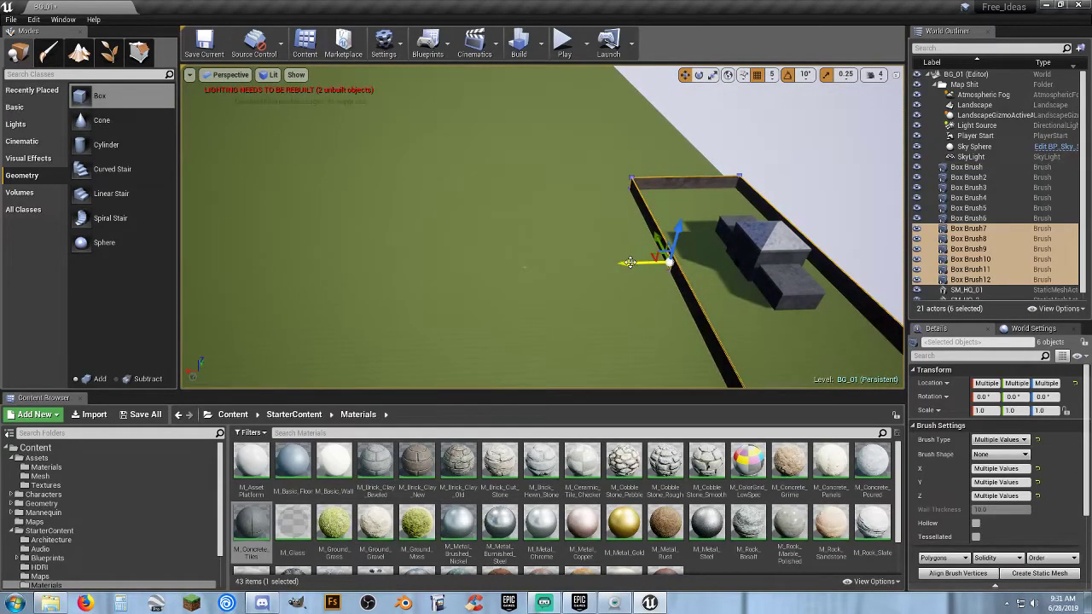
drag(631, 263, 190, 281)
Raise the viewport camera speed to 6 and move the copied walls across the map close to the second headquarters.
mouse_move(341, 298)
right_down()
mouse_move(247, 294)
mouse_move(160, 188)
right_up()
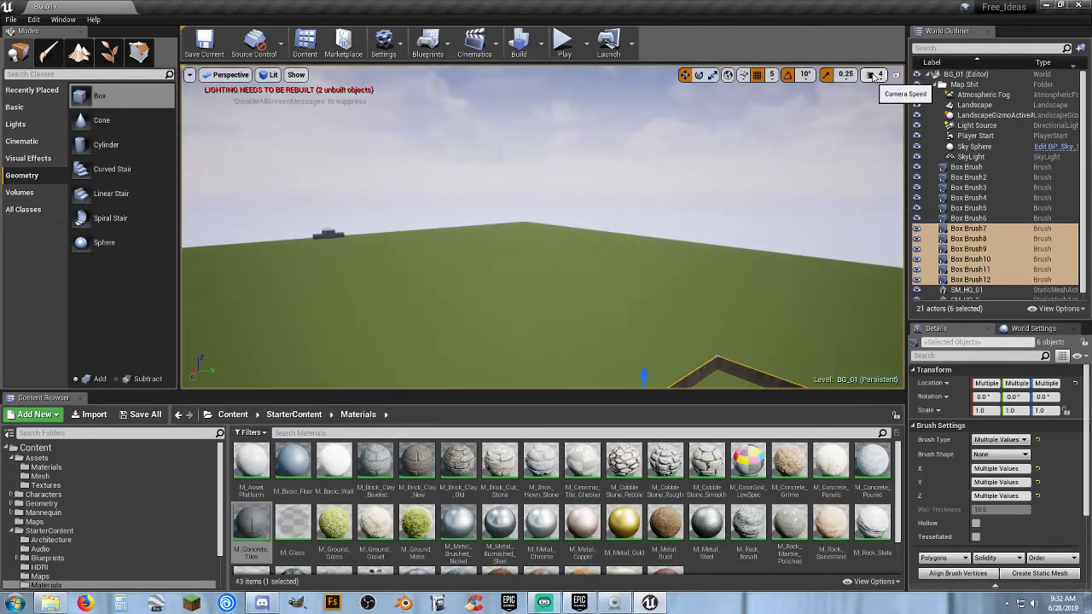
click(873, 76)
click(929, 103)
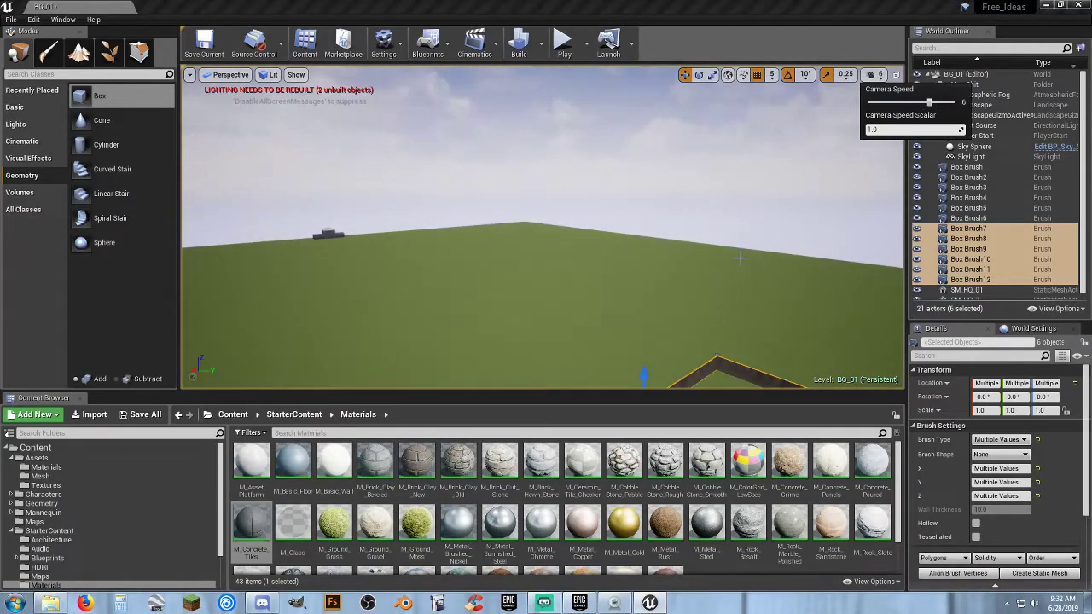
mouse_move(740, 258)
right_down()
mouse_move(741, 341)
mouse_move(695, 225)
mouse_move(740, 284)
mouse_move(790, 283)
right_up()
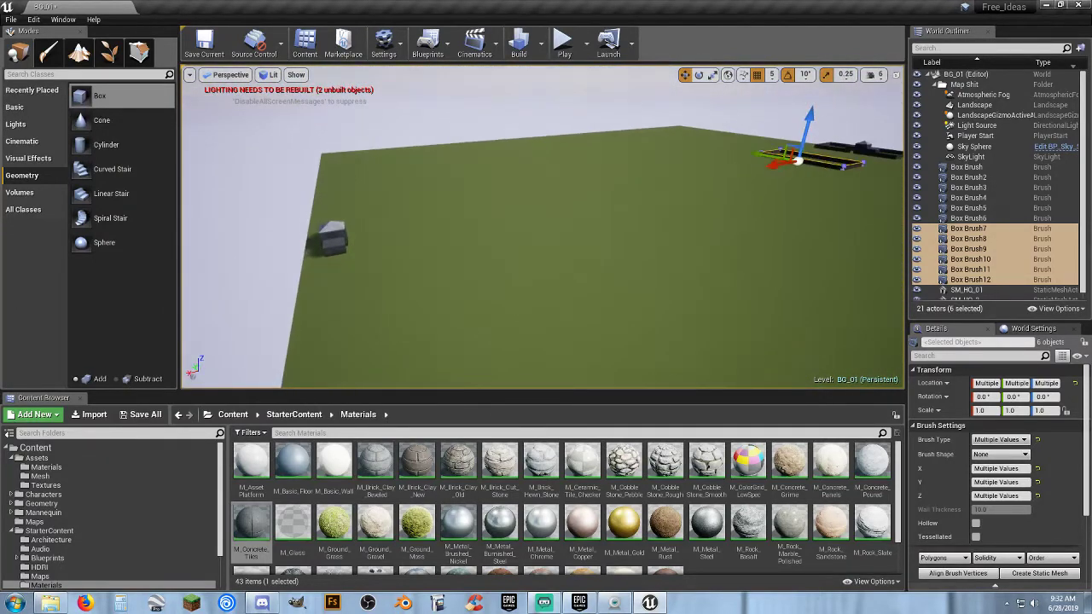
drag(770, 167, 375, 236)
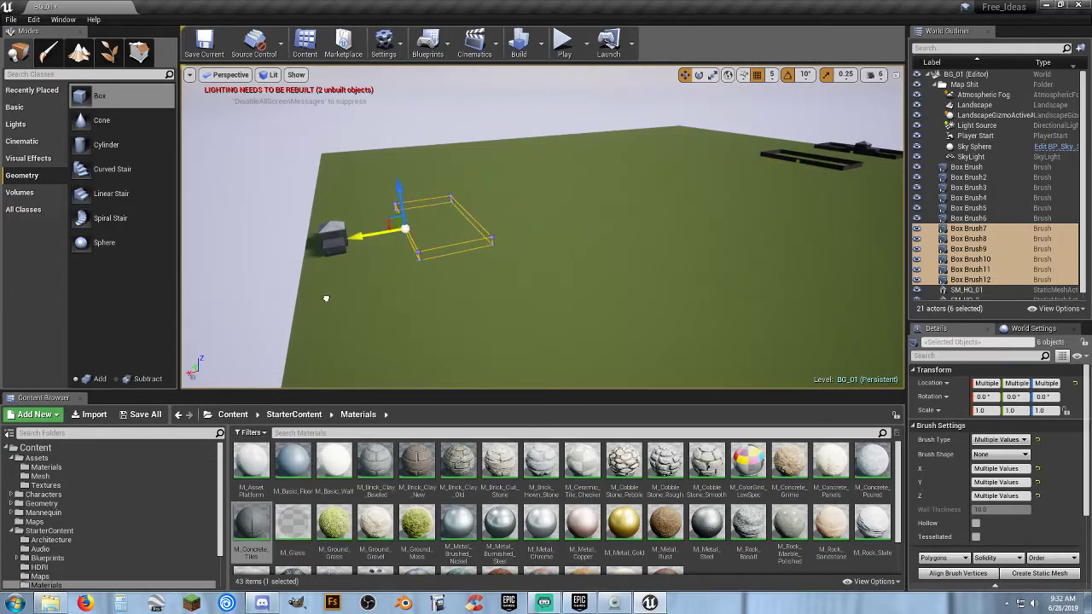
Rotate the copied walls 180° about Z and move them along X until they enclose the second headquarters.
click(699, 75)
drag(366, 253, 482, 256)
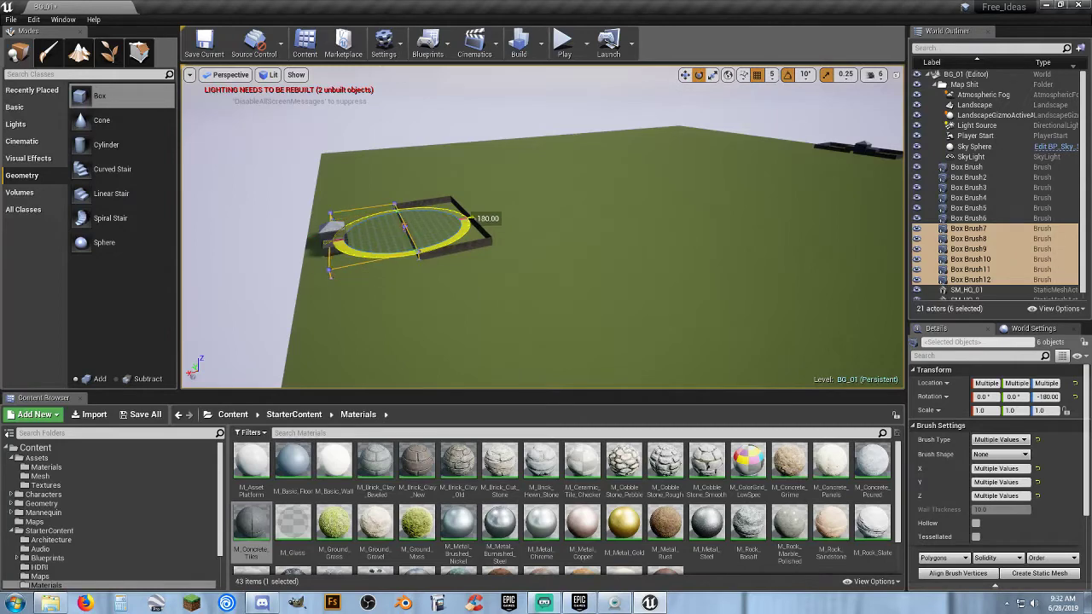
mouse_move(372, 280)
right_down()
mouse_move(341, 300)
mouse_move(306, 282)
mouse_move(268, 298)
mouse_move(263, 324)
mouse_move(273, 281)
right_up()
key(w)
key(w)
key(s)
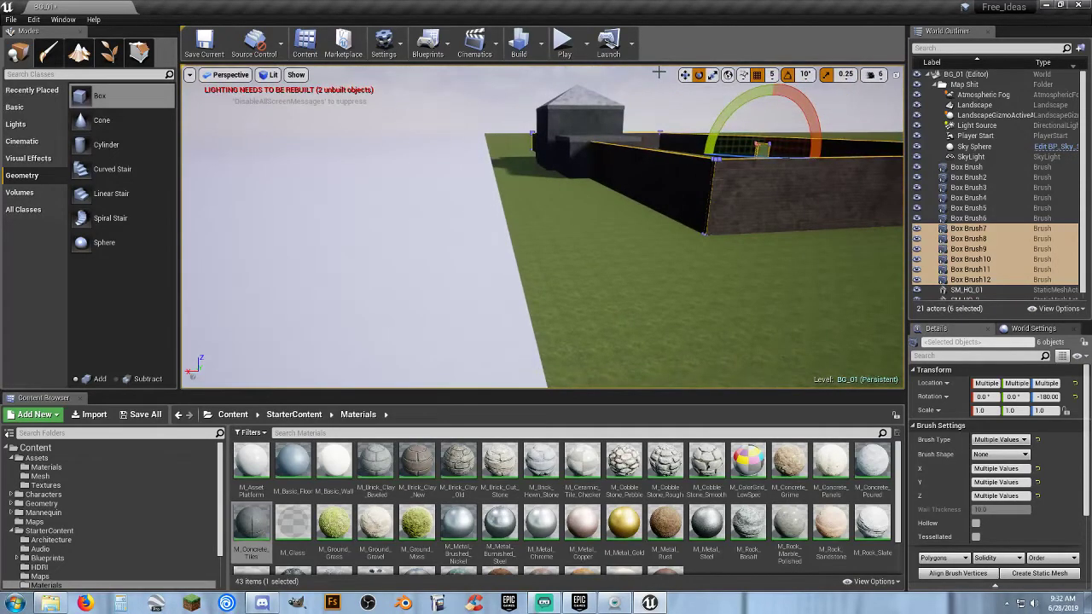
click(684, 74)
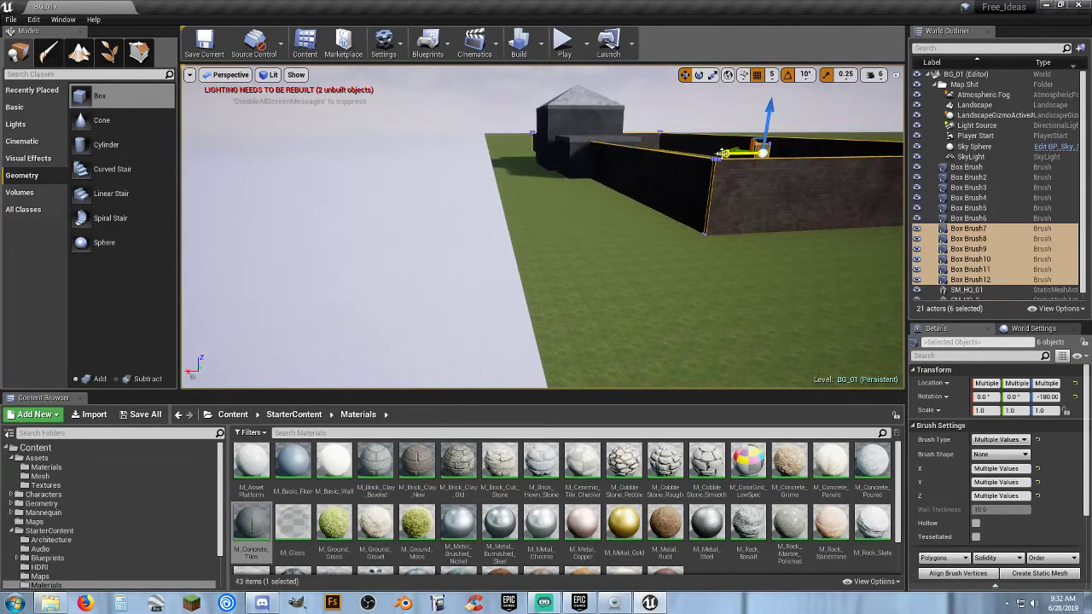
drag(723, 154, 657, 176)
key(s)
mouse_move(657, 176)
right_down()
mouse_move(657, 167)
mouse_move(695, 192)
mouse_move(759, 198)
right_up()
key(w)
key(s)
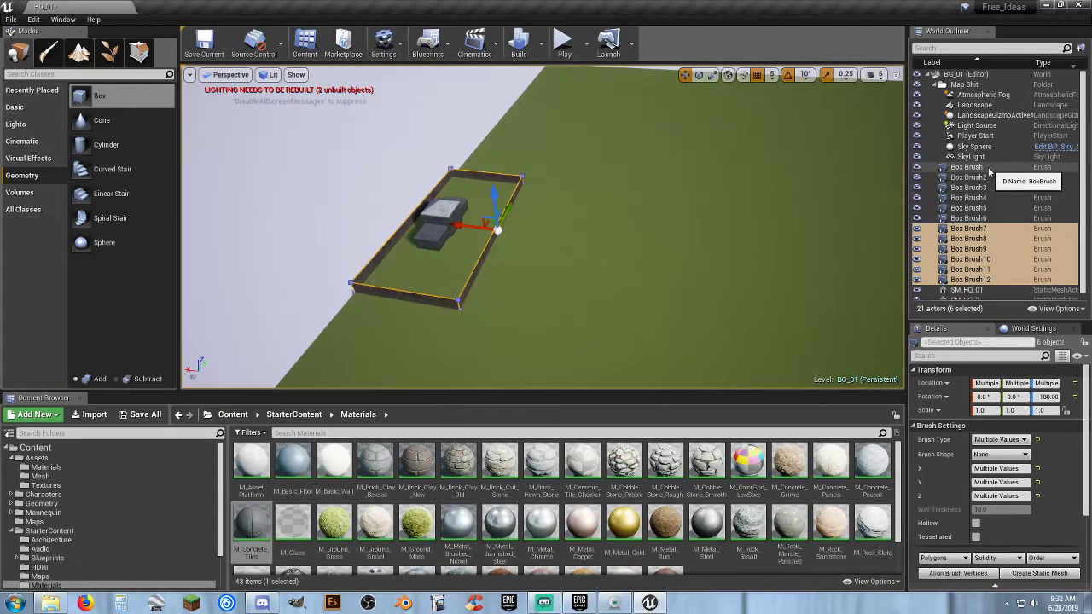
Collapse the existing map folder and create a folder named HQ Walls under the BG_01 level.
click(936, 84)
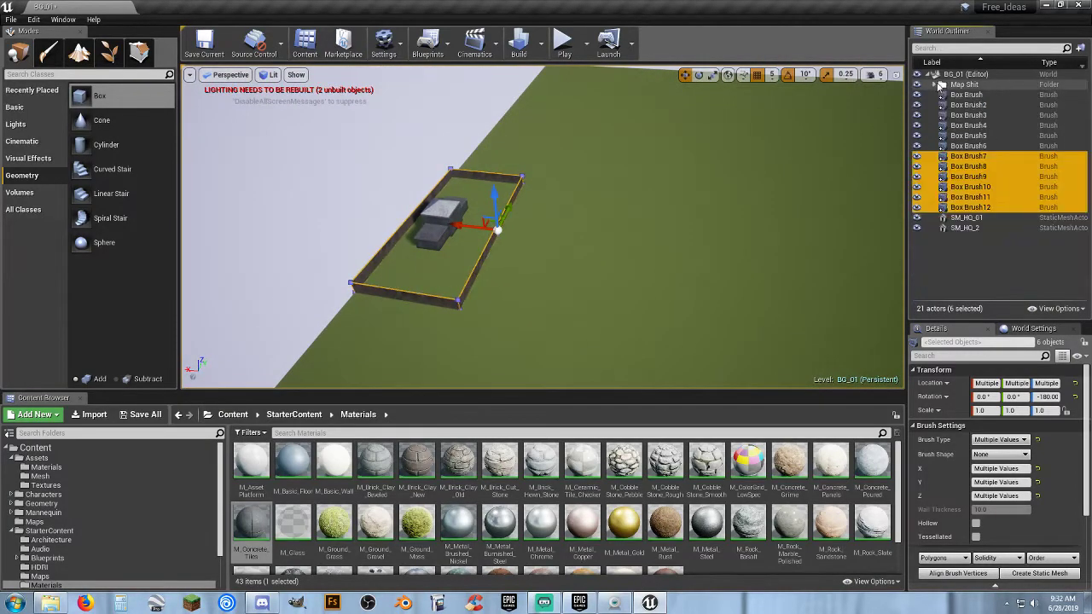
click(963, 74)
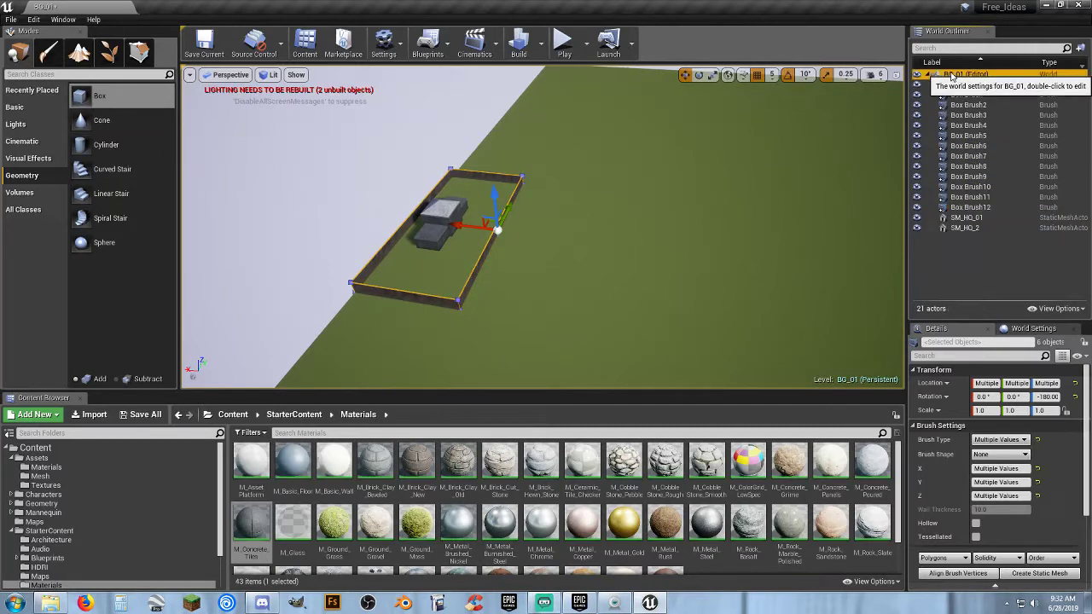
right_click(967, 253)
click(1003, 262)
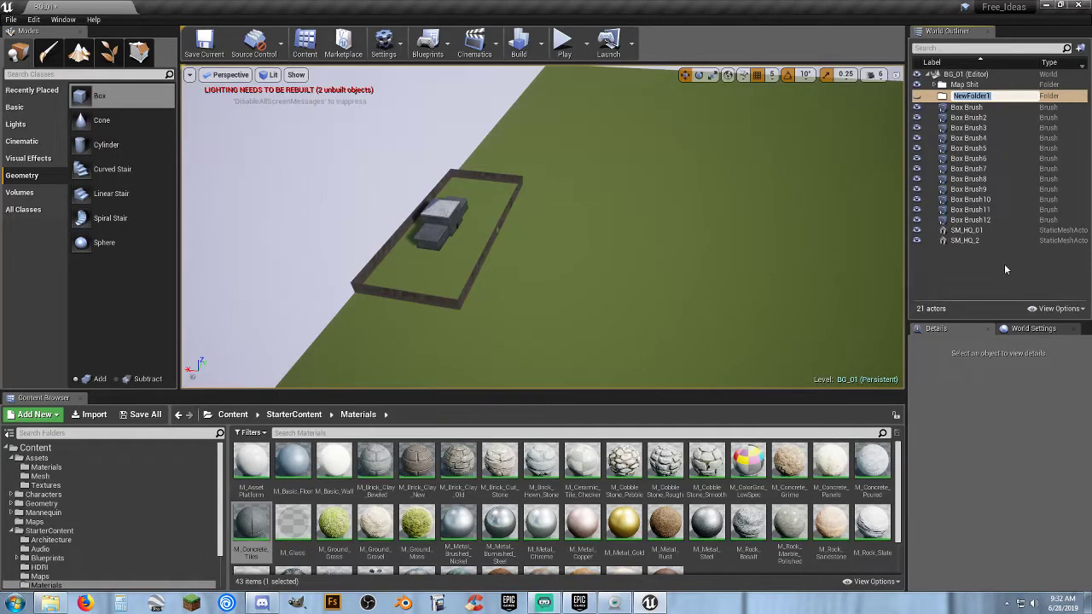
text(HQ Walls)
key(Return)
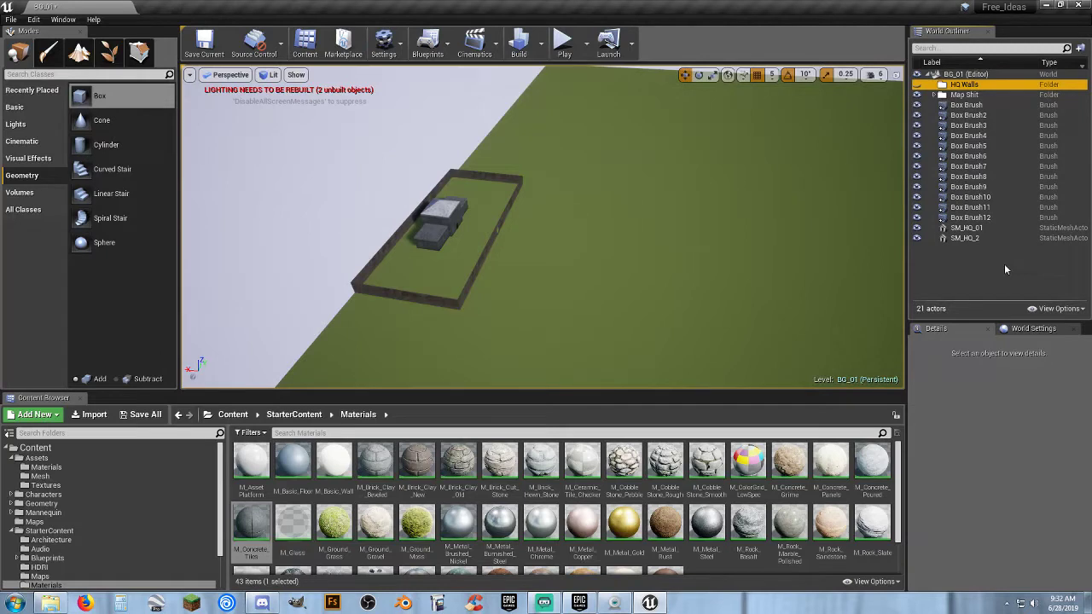
Move all twelve brushes, Box Brush through Box Brush12, into the HQ Walls folder and collapse it.
click(979, 105)
shift+click(970, 217)
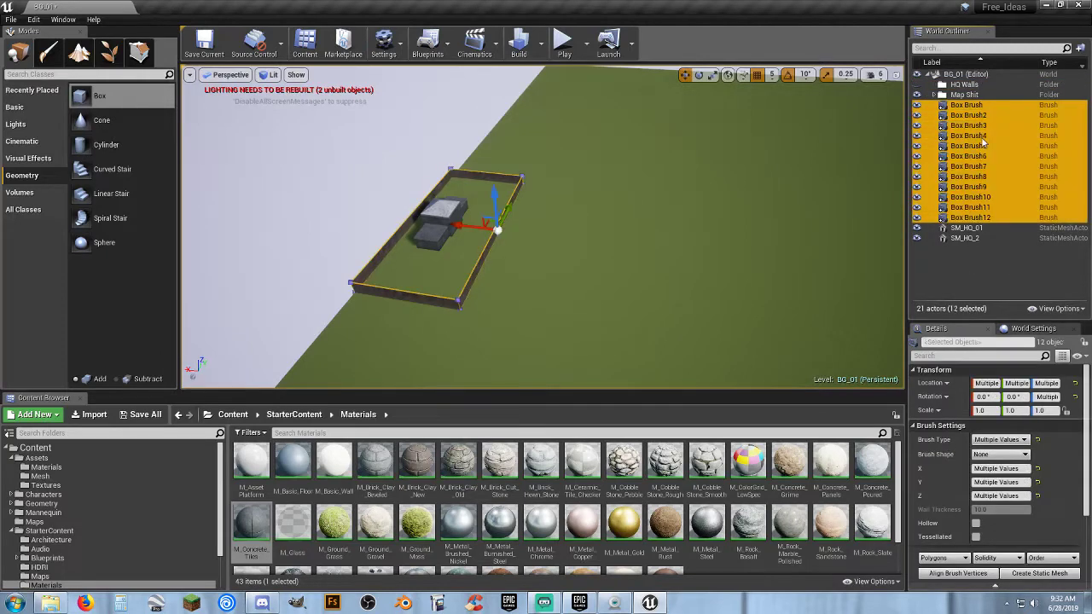
drag(970, 218, 973, 92)
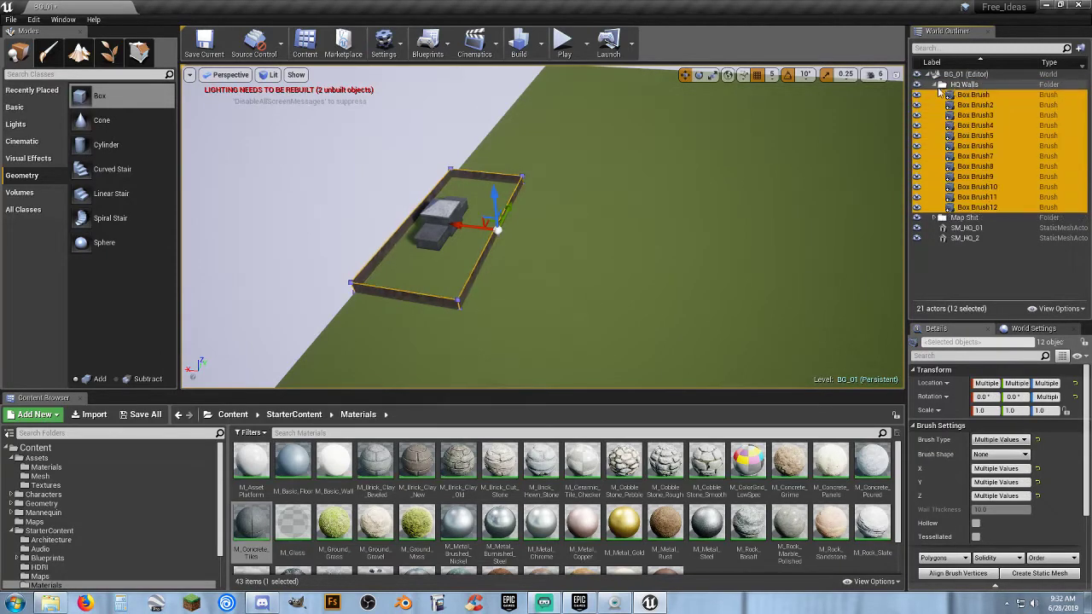
click(935, 85)
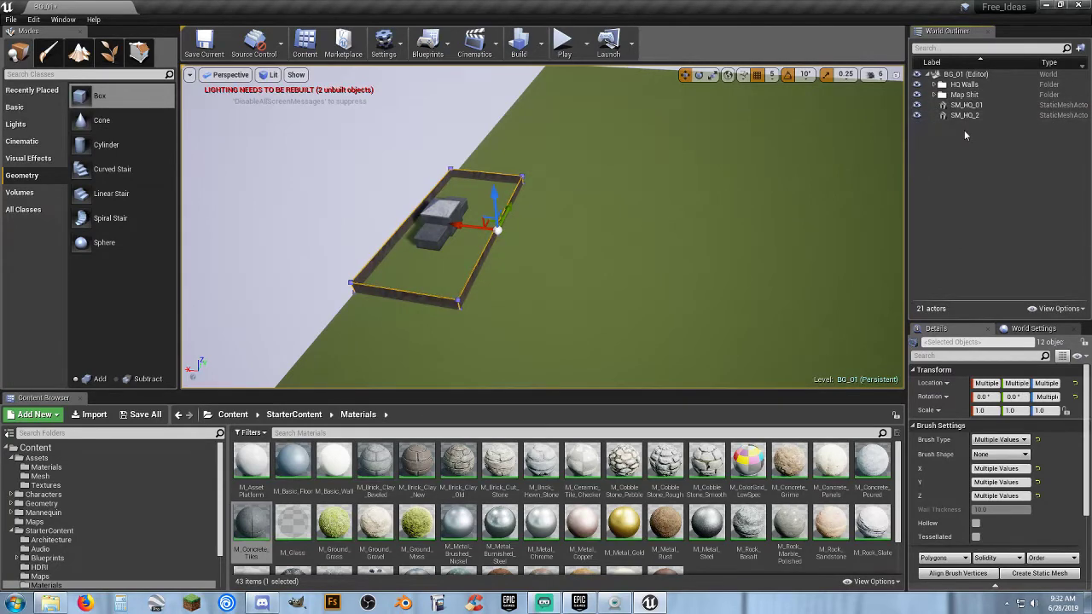
Create a folder named Buildings under the BG_01 level.
right_click(960, 154)
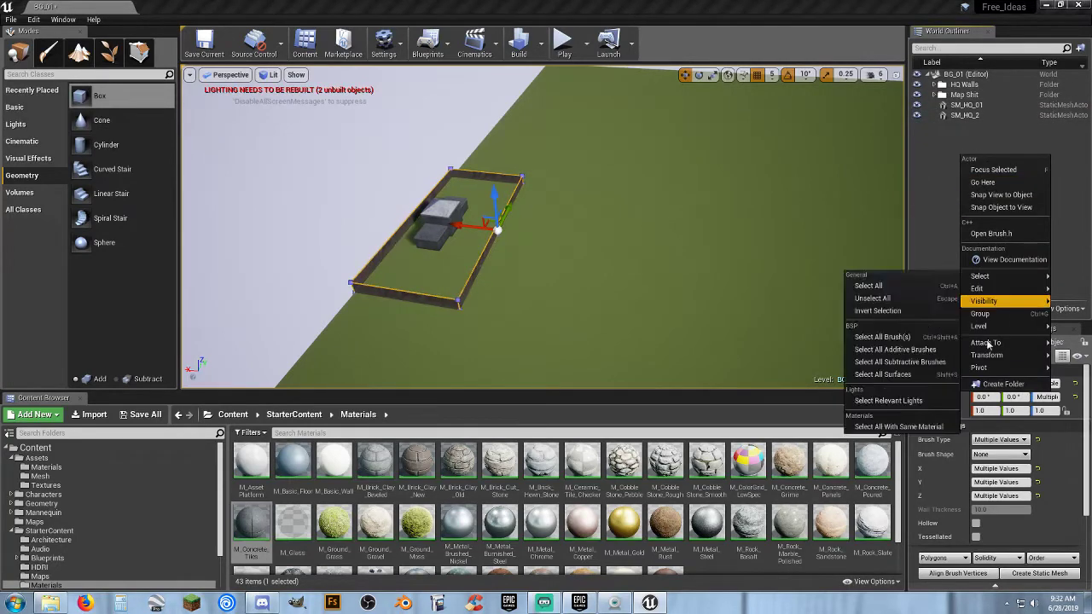
click(1000, 384)
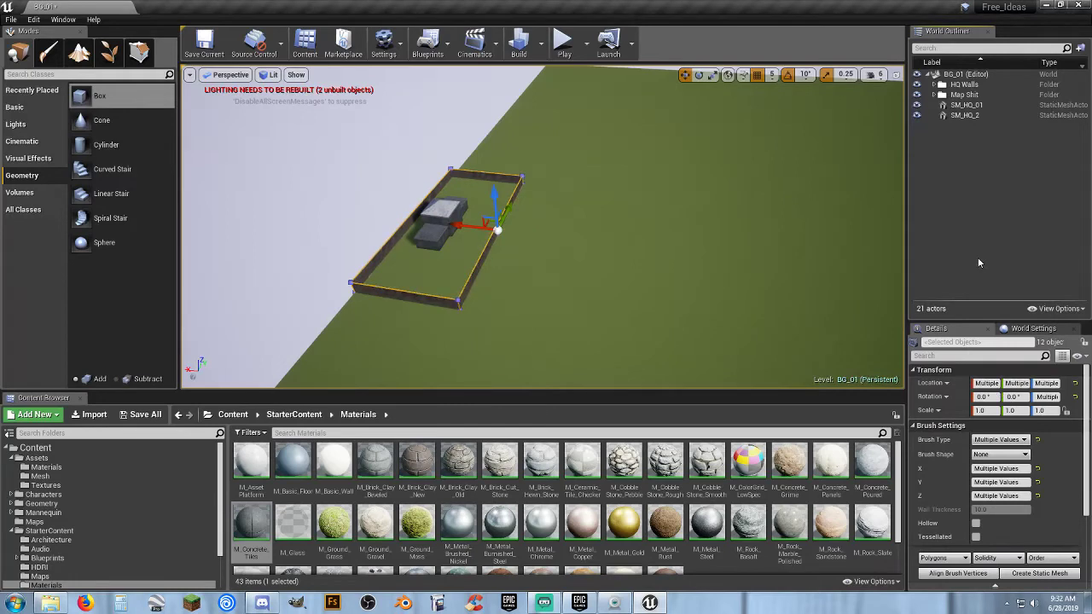
right_click(976, 76)
click(1008, 83)
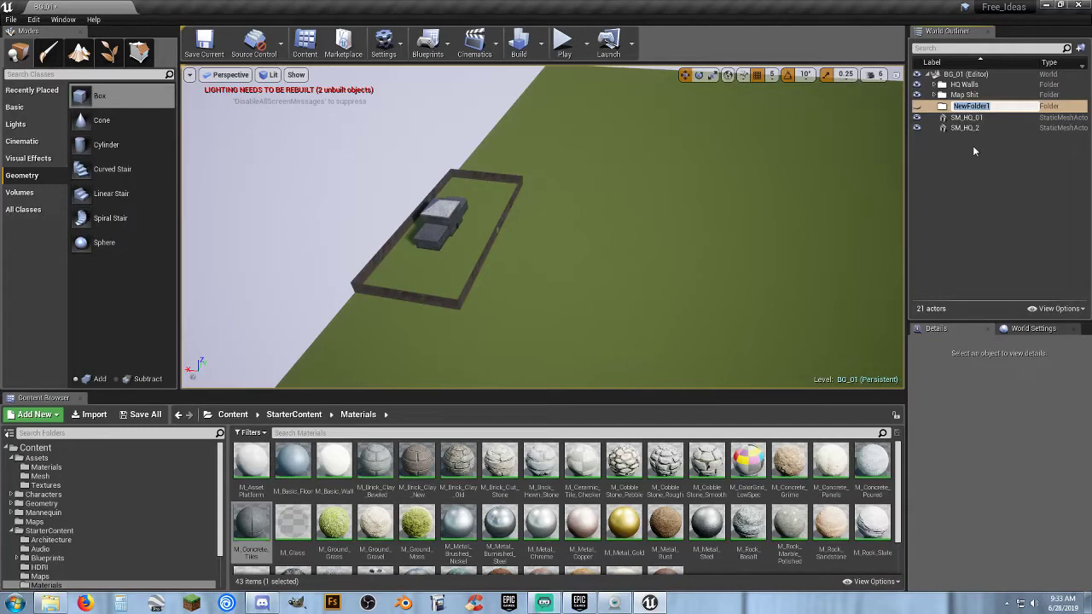
text(Buildings)
key(Return)
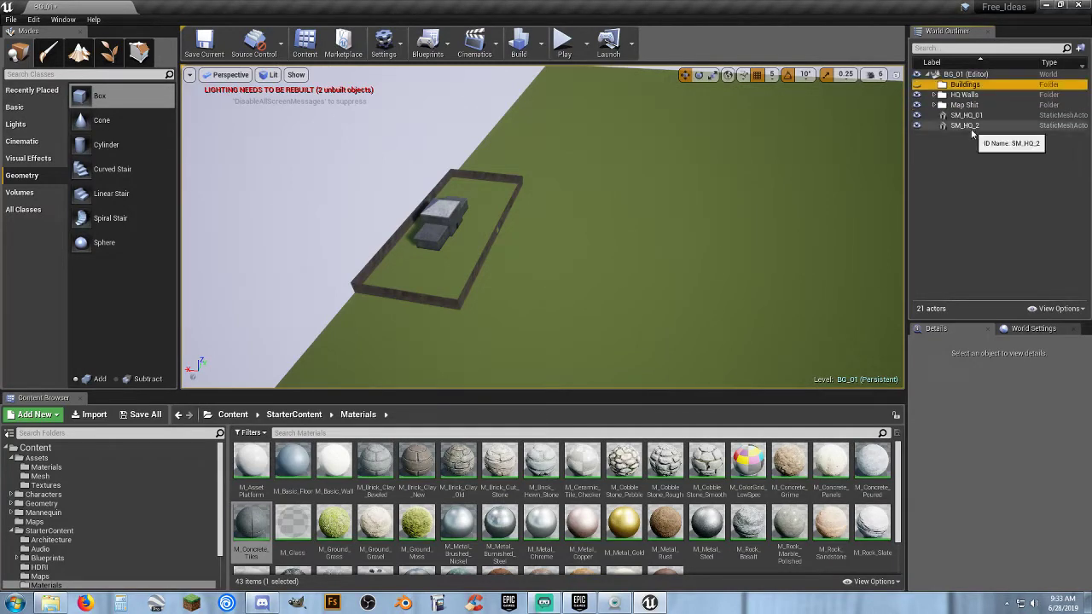
Move SM_HQ_01 and SM_HQ_2 into the Buildings folder, collapse it and clear the selection.
click(981, 124)
ctrl+double_click(983, 119)
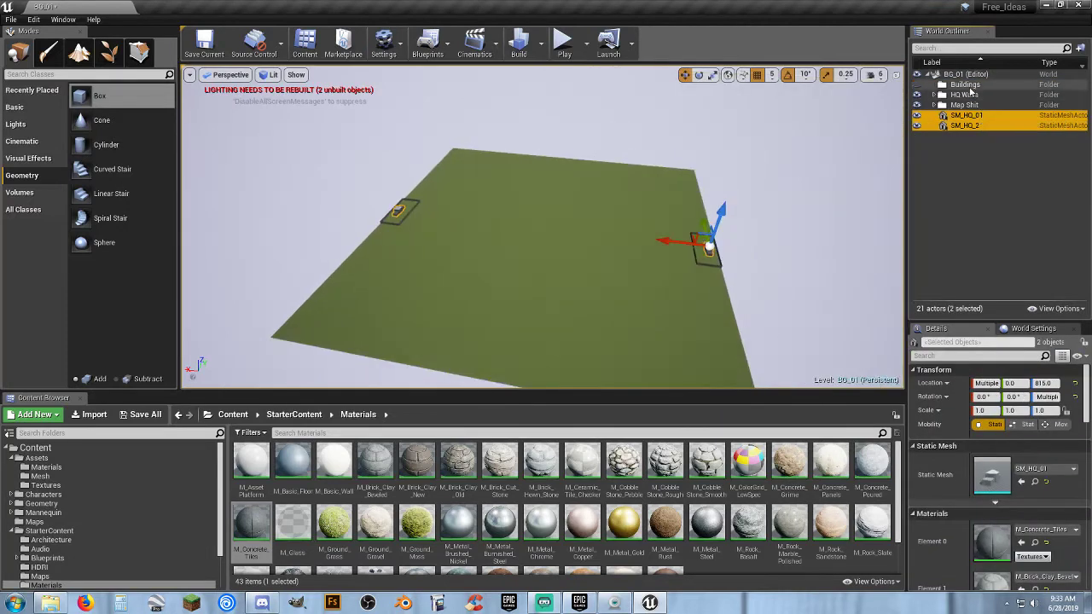
drag(975, 116, 970, 87)
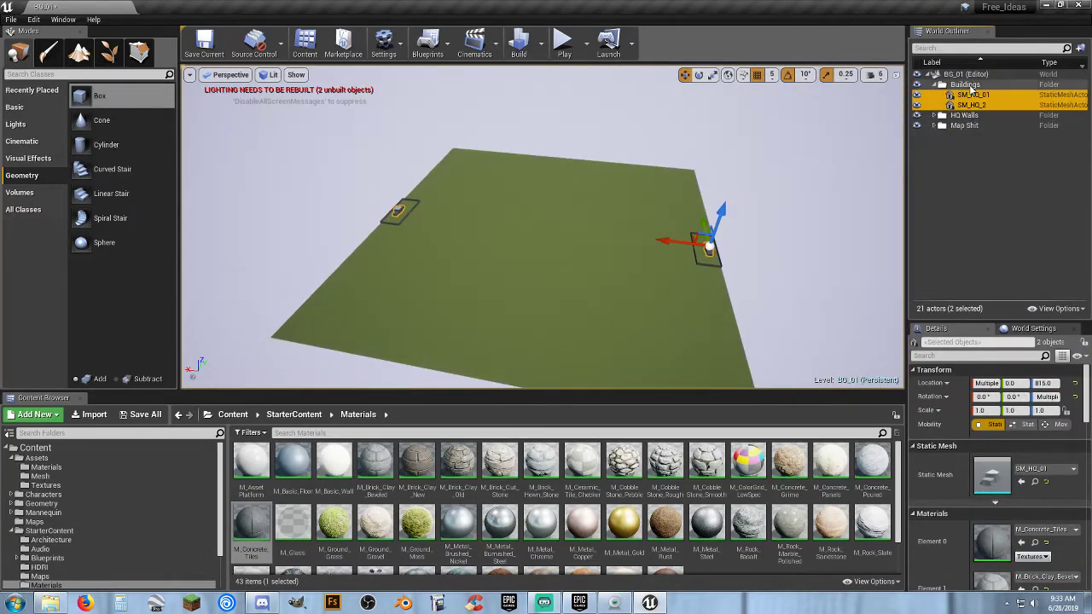
click(935, 85)
click(955, 75)
click(971, 164)
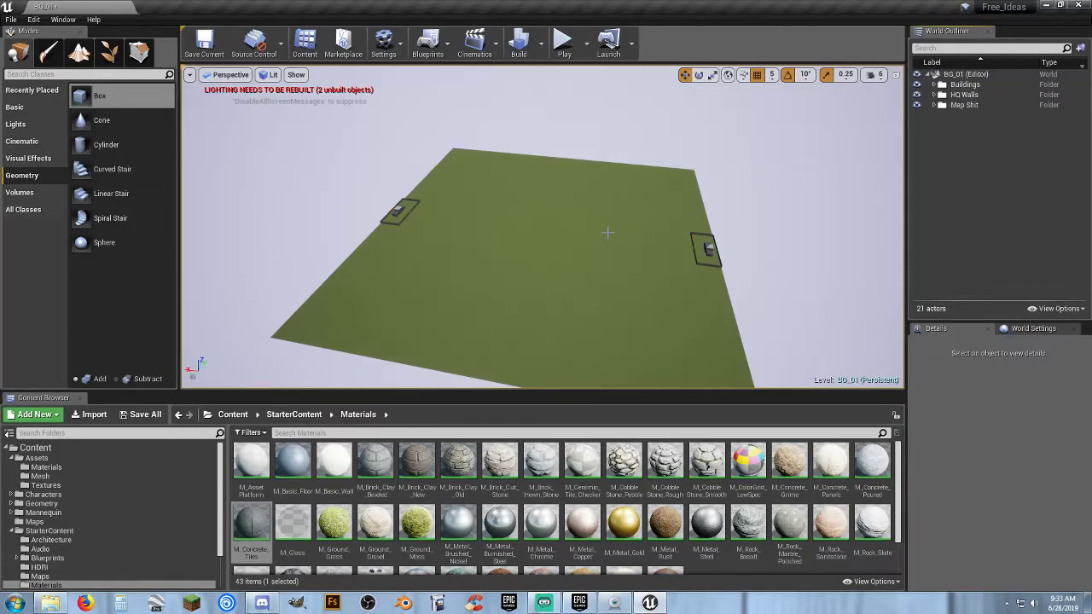
Play-test the level by walking the character up to the gateway in the headquarters wall, and end the play session.
right_drag(606, 231, 683, 231)
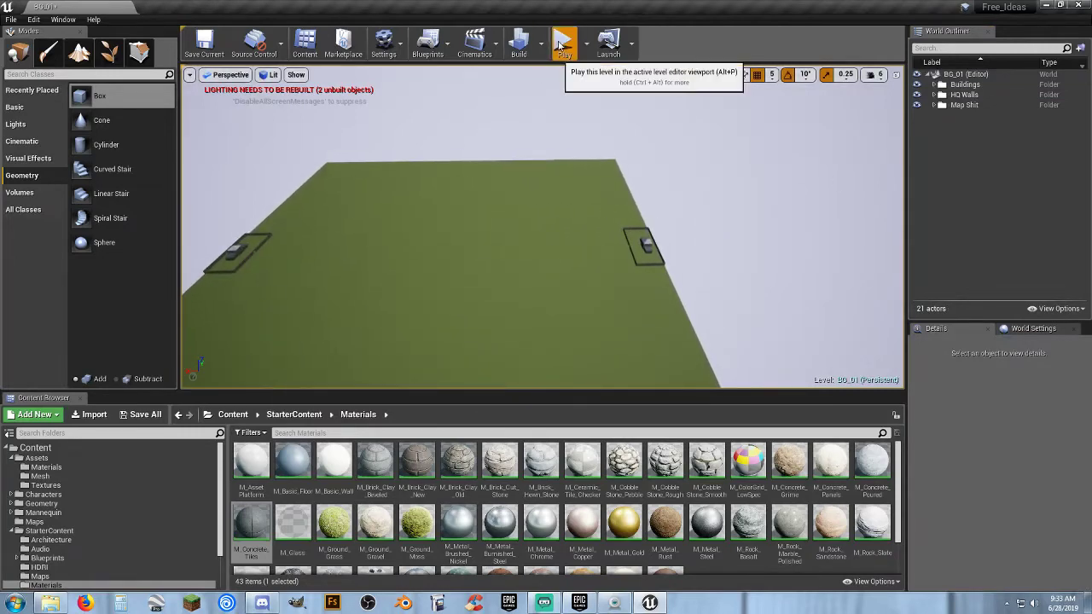
click(563, 40)
key(w)
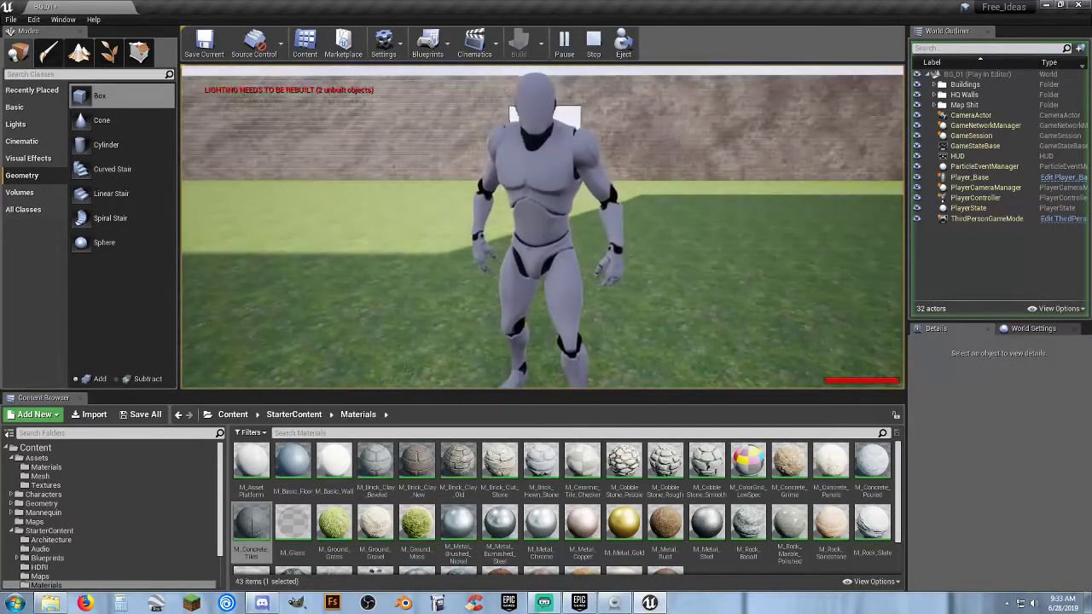
key(w)
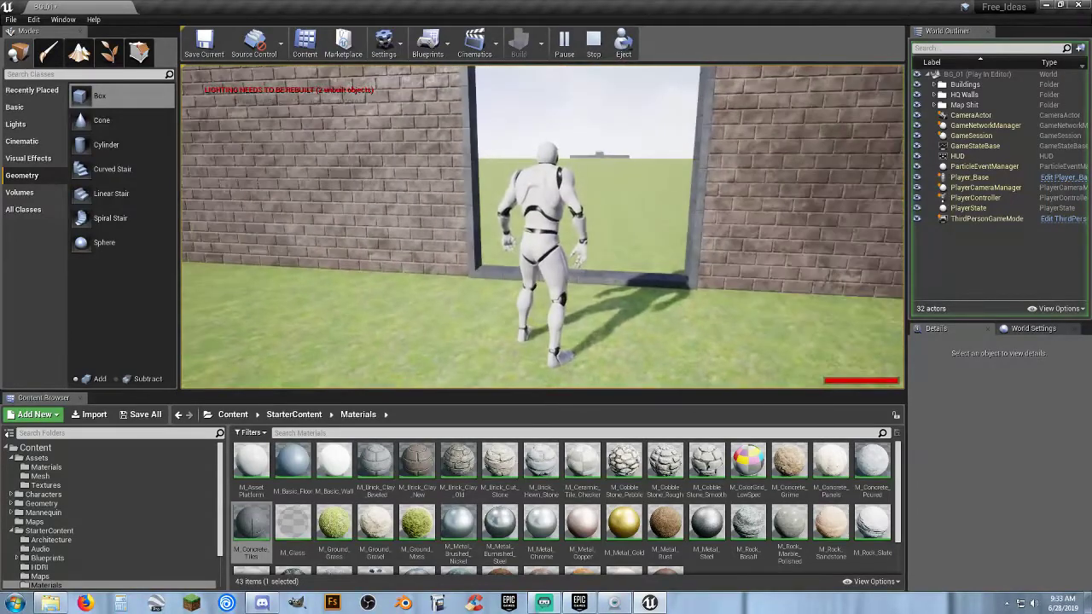
key(d)
key(s)
key(Escape)
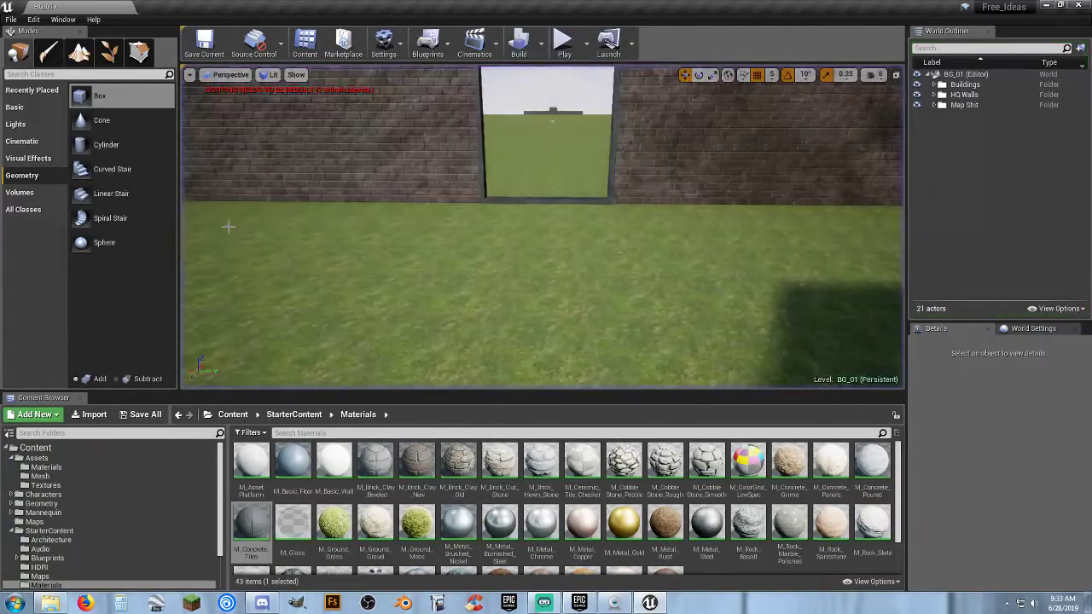
Examine the battleground from above, checking both walled headquarters and the open ground between them.
key(w)
right_drag(560, 244, 534, 208)
key(s)
key(s)
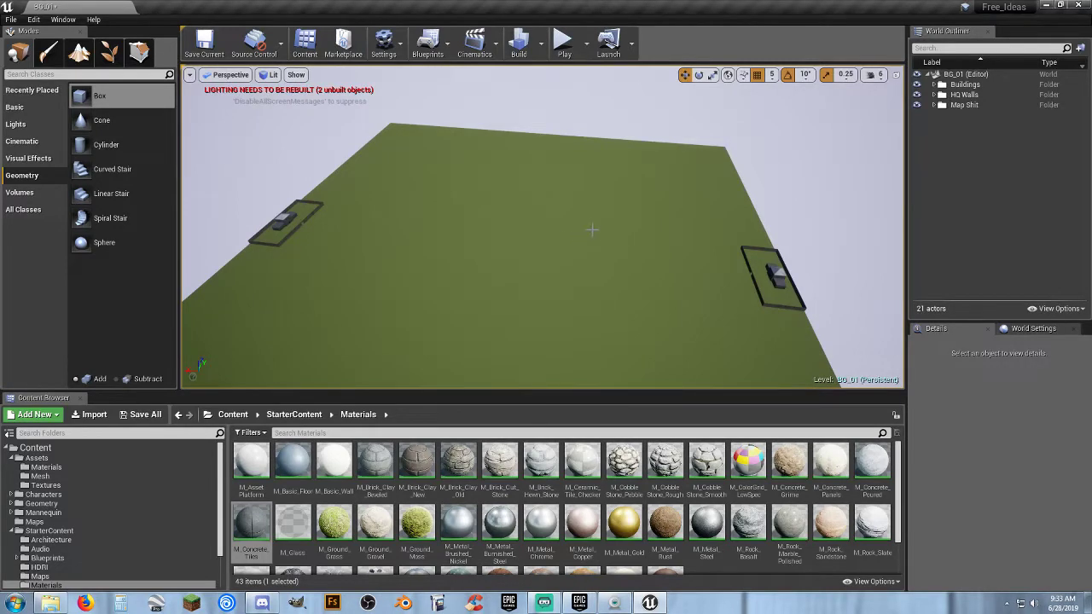
right_drag(606, 234, 723, 244)
key(w)
key(w)
key(s)
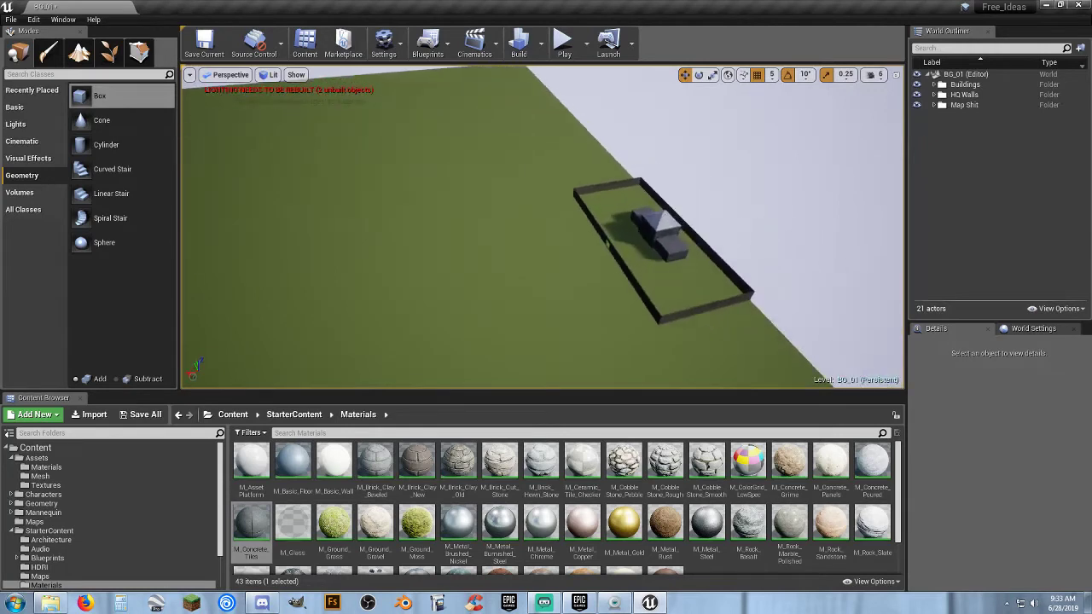
mouse_move(394, 263)
right_down()
mouse_move(413, 261)
mouse_move(382, 264)
right_up()
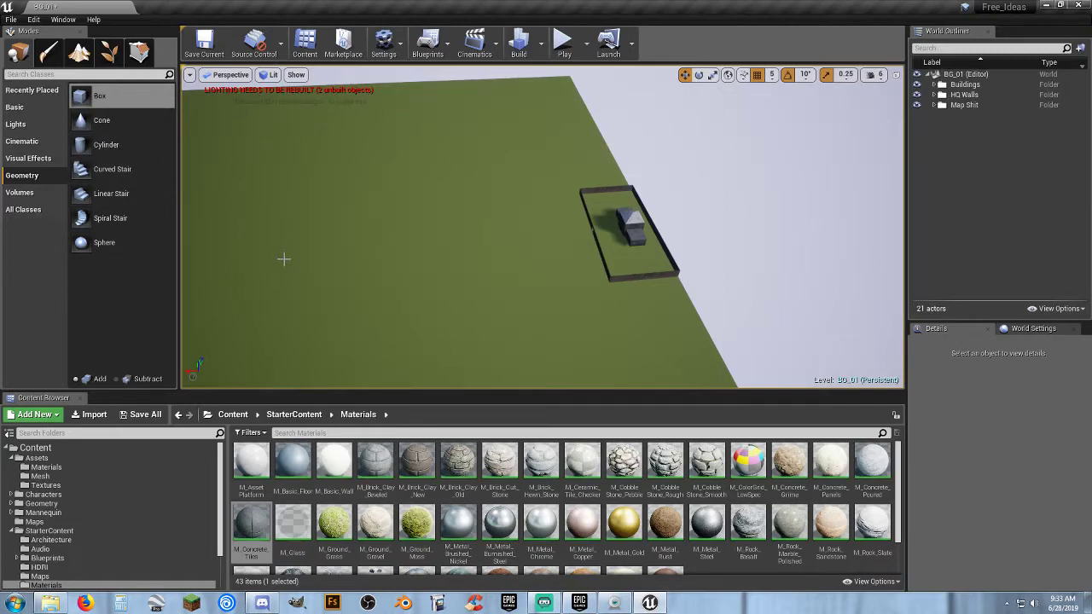
mouse_move(440, 264)
right_down()
mouse_move(381, 264)
mouse_move(442, 262)
right_up()
key(s)
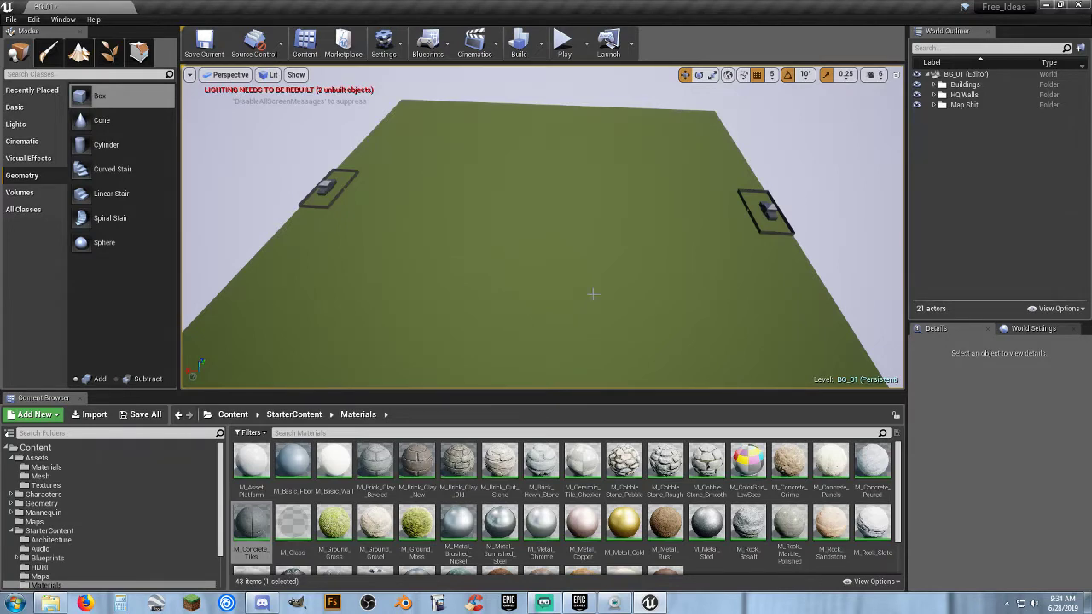
right_drag(635, 289, 490, 265)
key(w)
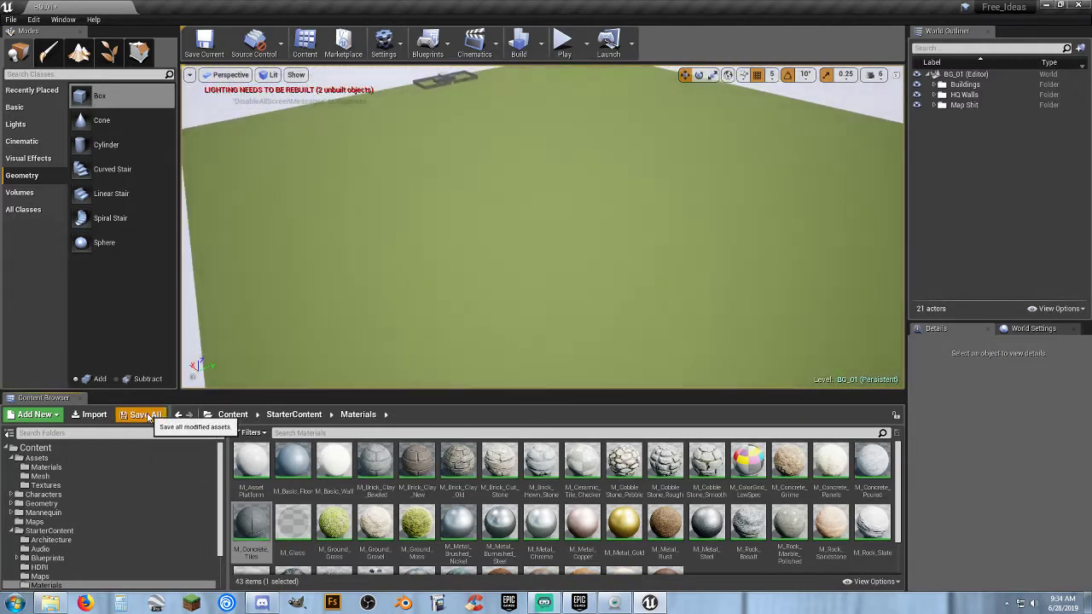
Save all modified assets including the BG_01 map, and build only the lighting.
click(147, 416)
click(644, 404)
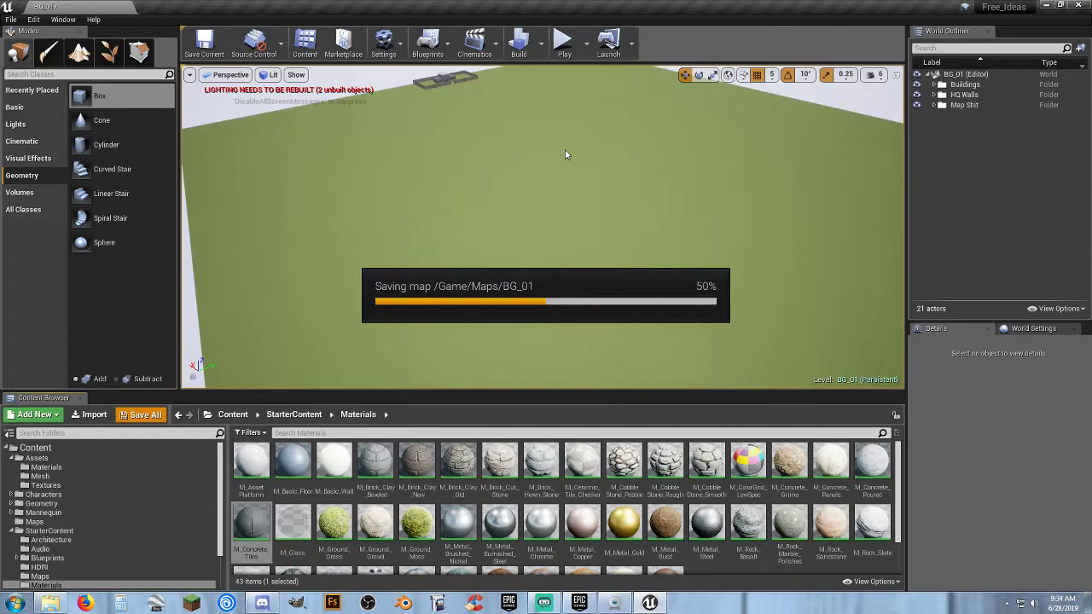
click(540, 43)
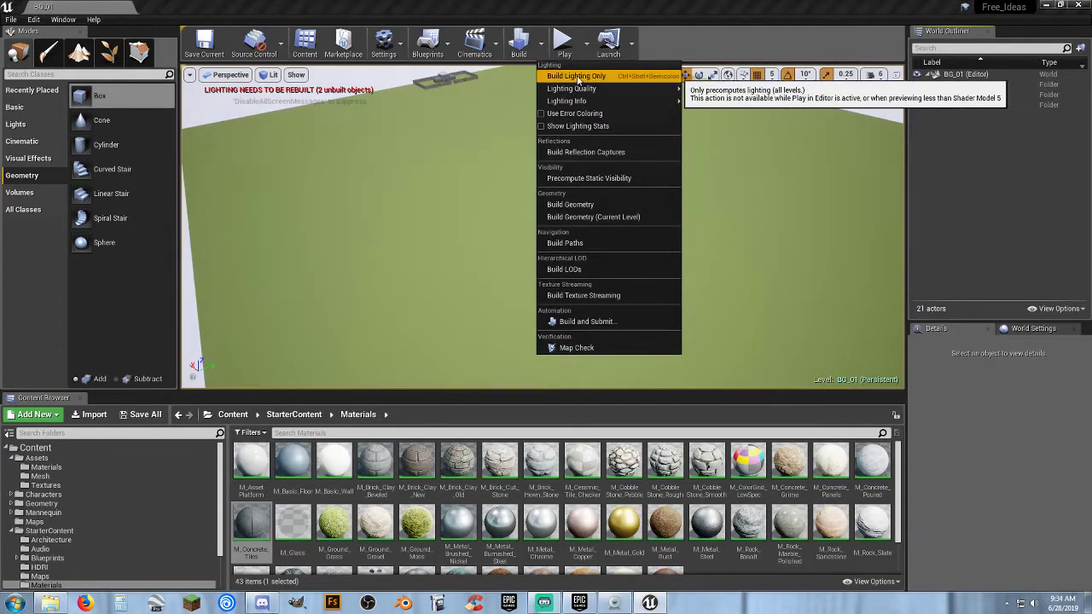
click(577, 77)
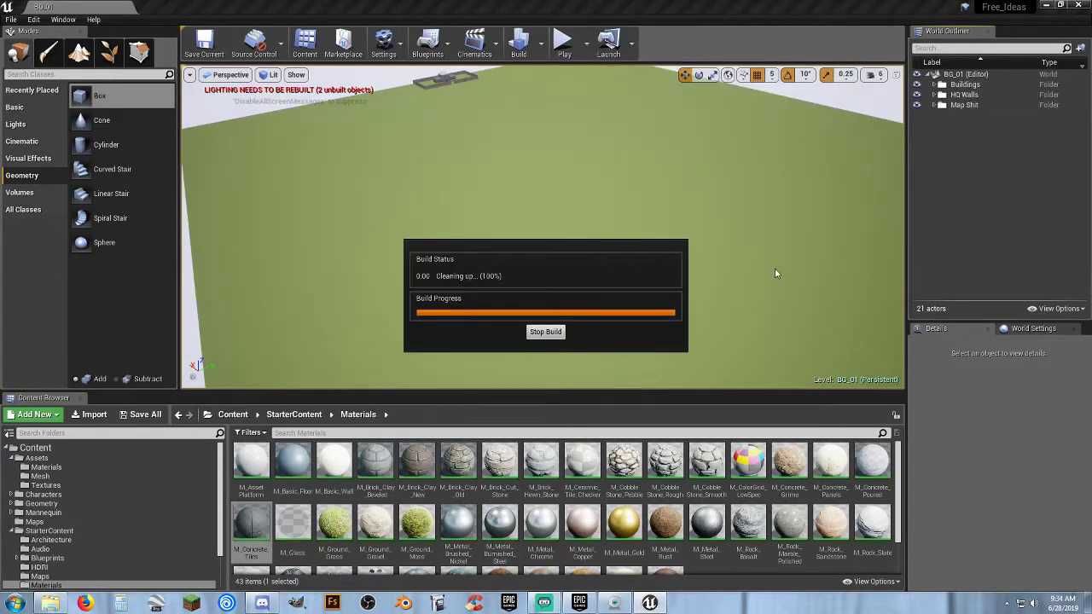
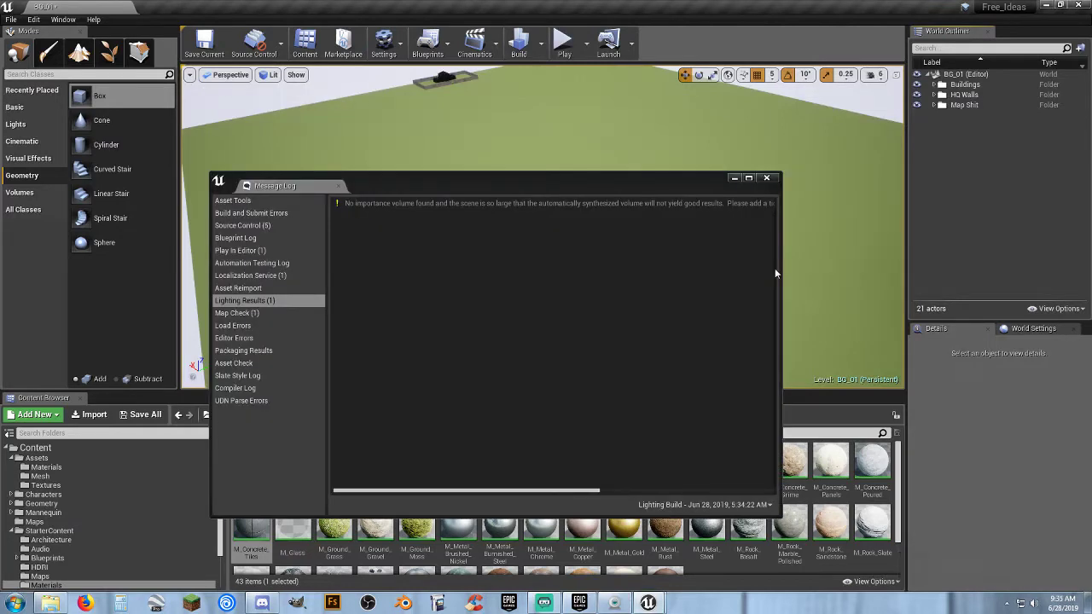
Close the lighting results log and save the BG_01 map together with its BG_01_BuiltData asset.
click(766, 178)
click(141, 415)
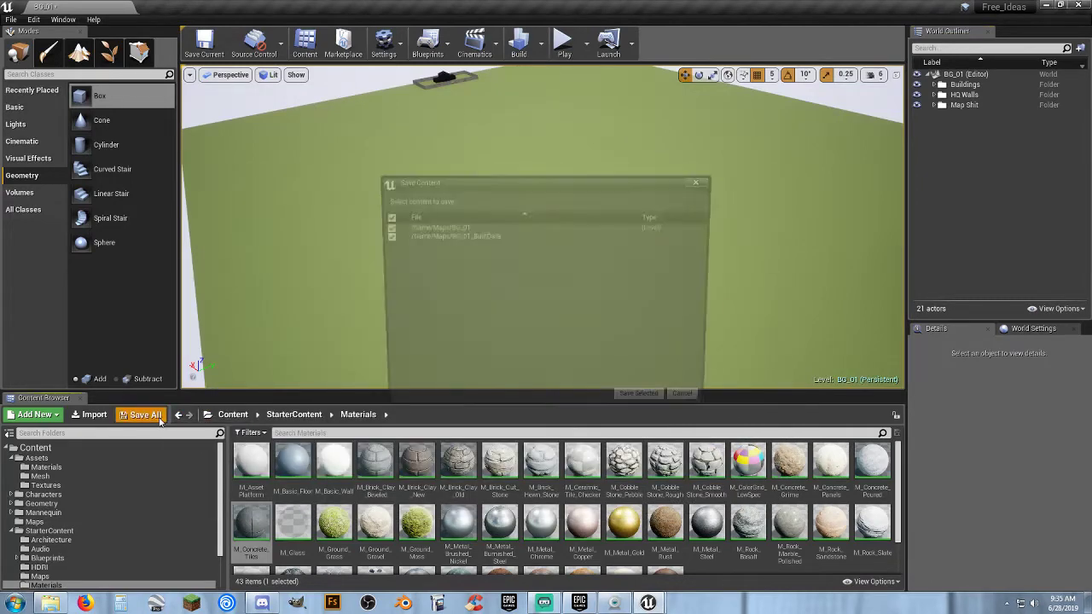
click(648, 406)
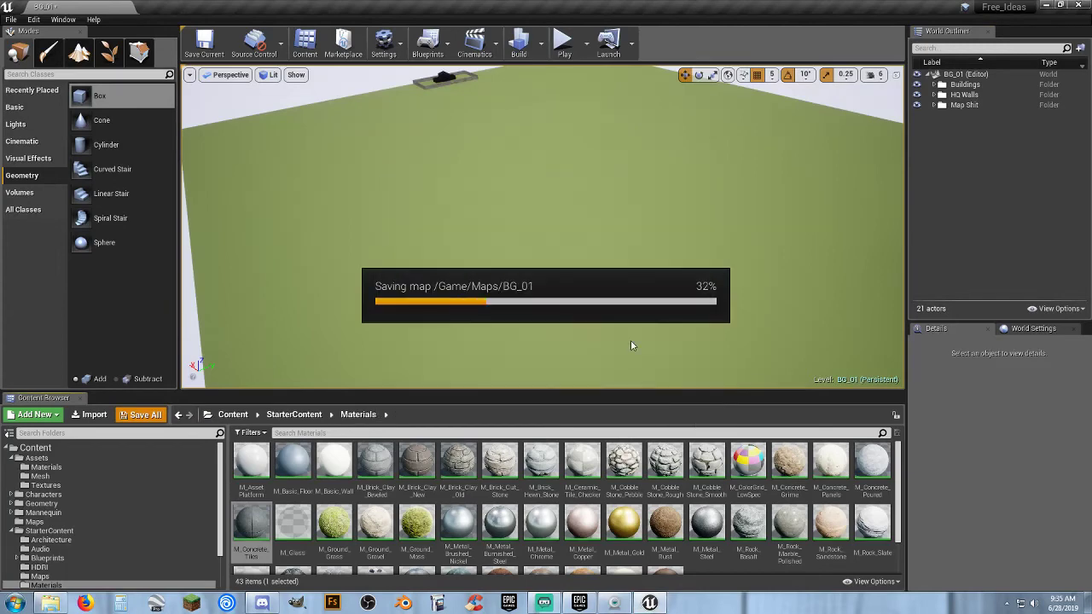
Play-test the level from beside a headquarters, running the character through the wall gateway to inspect the building's lighting, and end the session.
key(w)
right_drag(542, 227, 534, 196)
key(s)
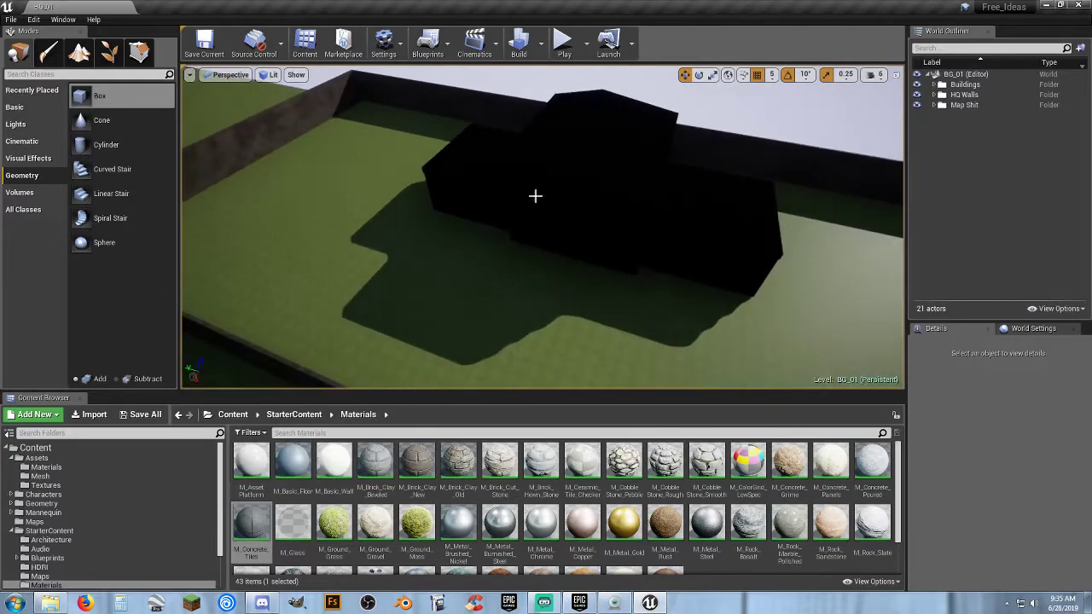
click(562, 41)
key(w)
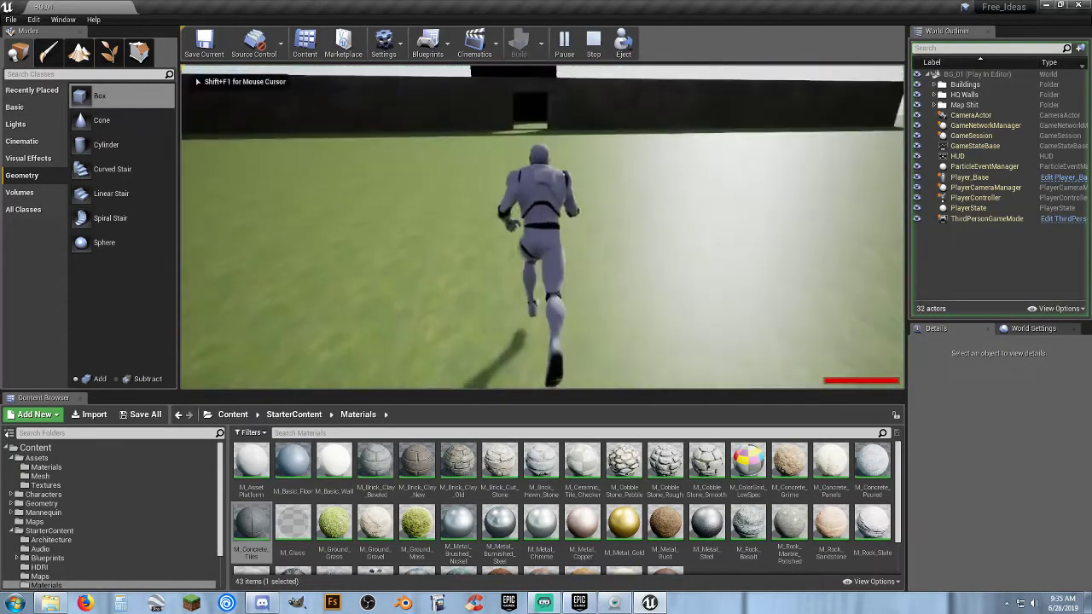
key(w)
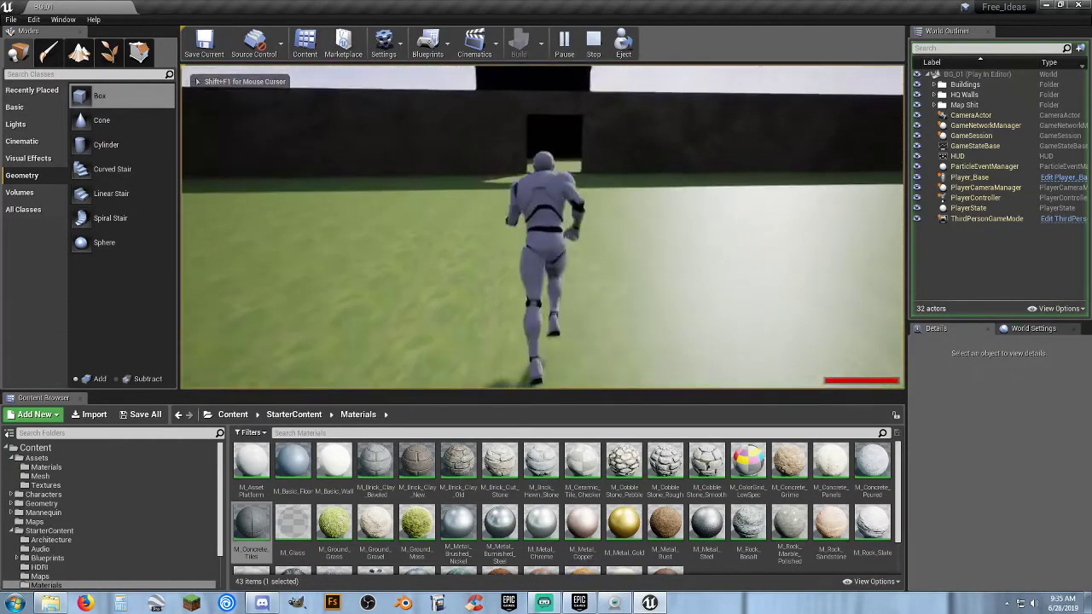
key(w)
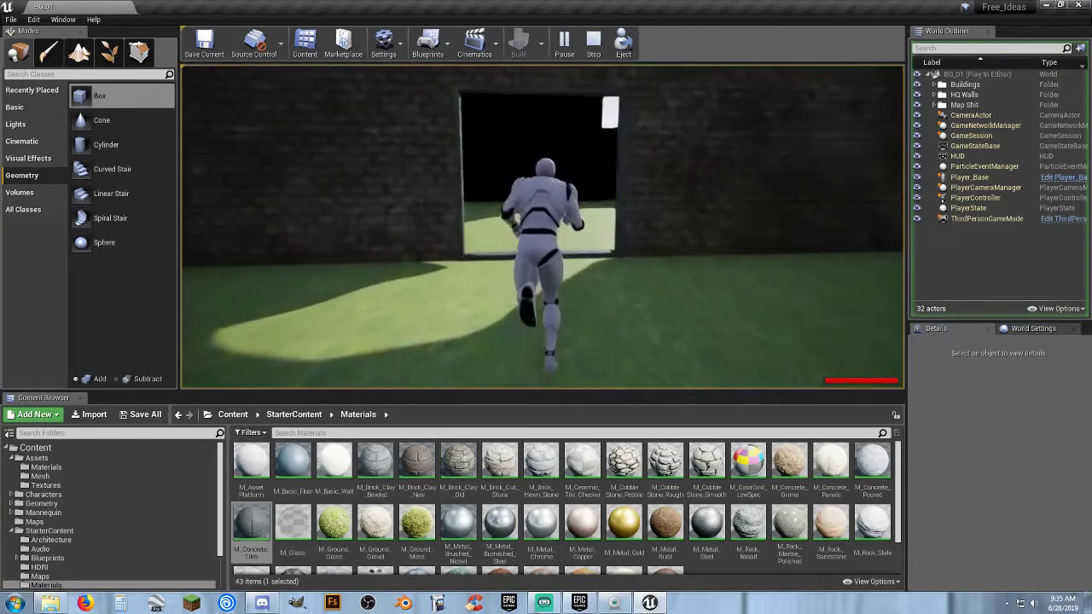
key(w)
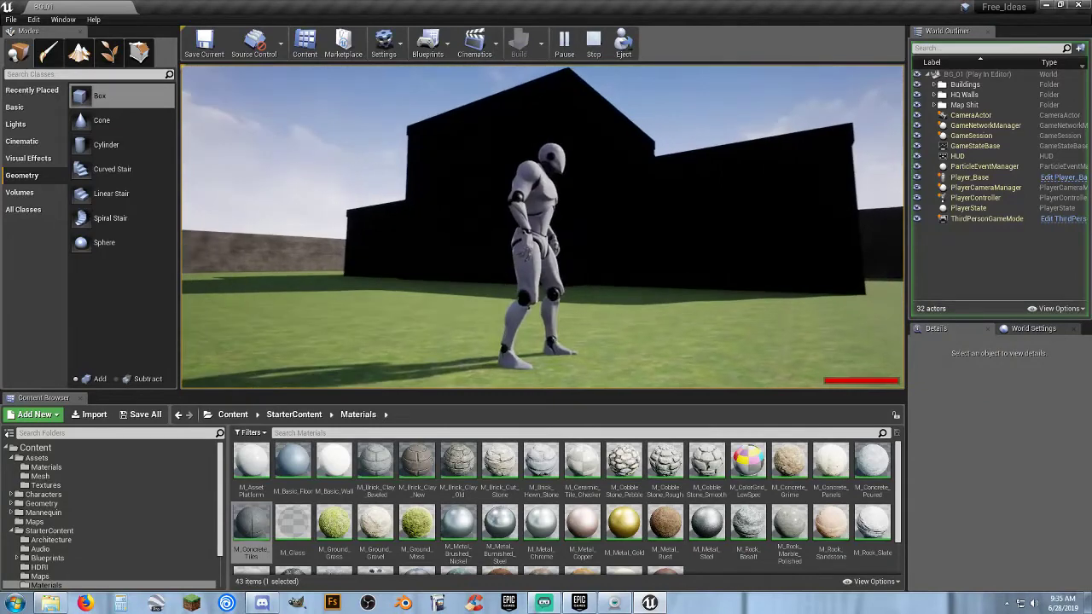
key(w)
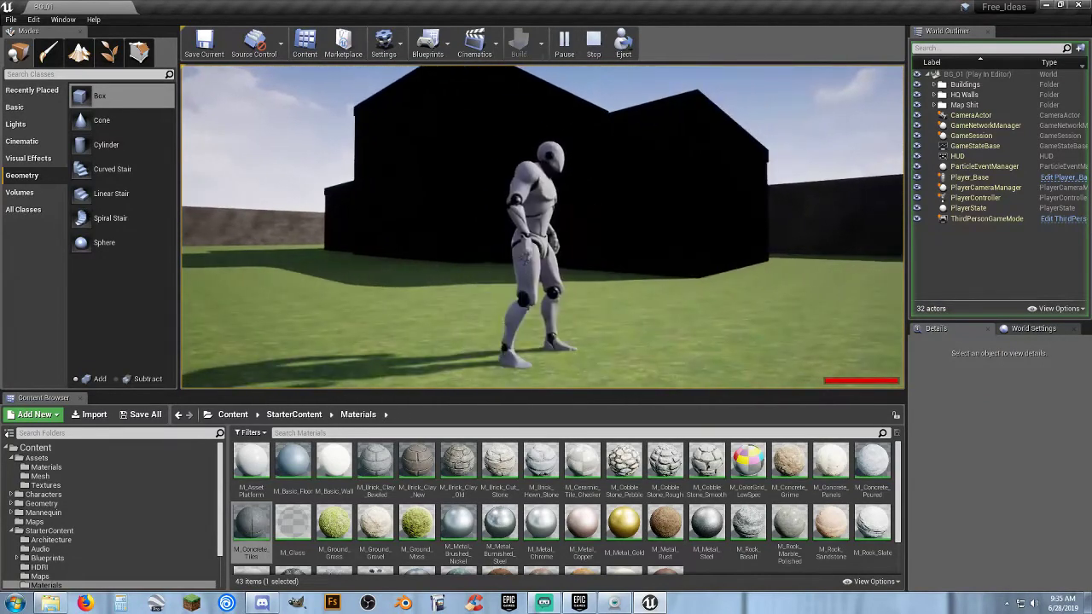
key(Escape)
Open the SM_HQ_01 mesh from the Assets Mesh folder and set its Light Map Coordinate Index to 1.
click(60, 476)
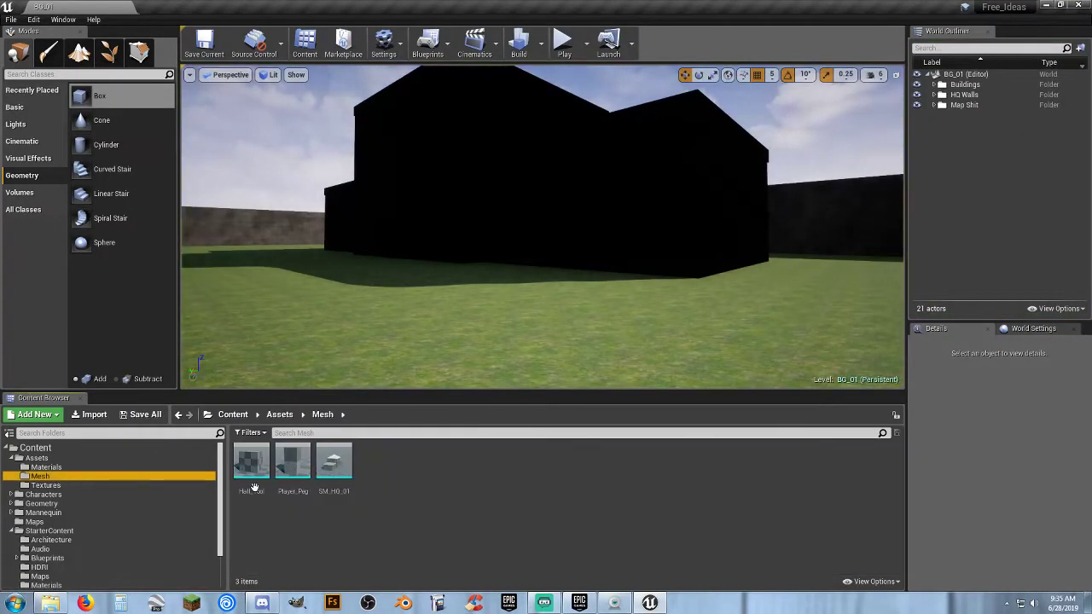
double_click(334, 464)
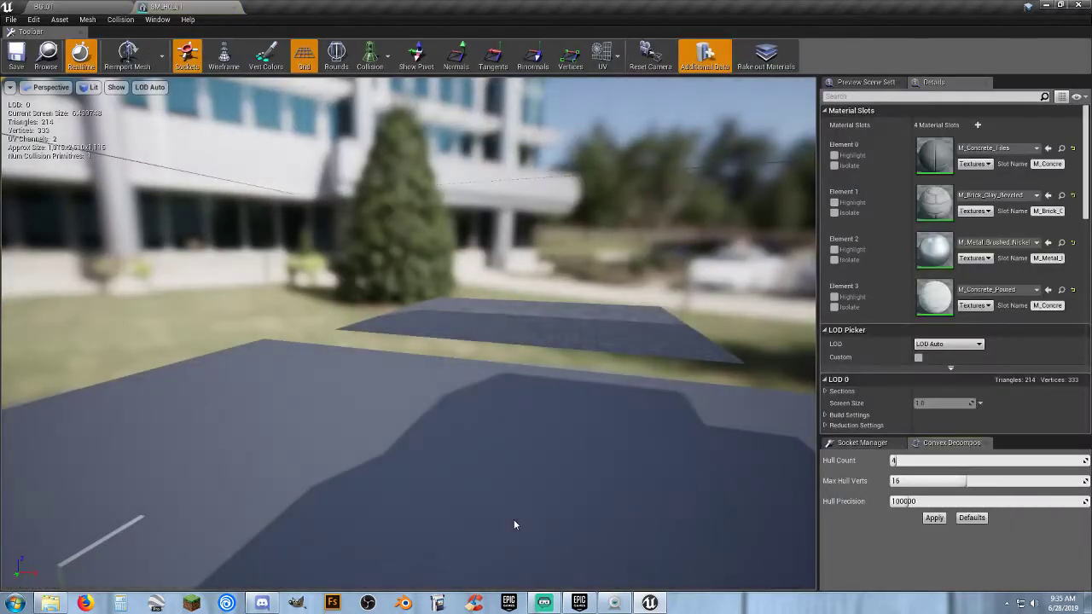
drag(518, 432, 170, 520)
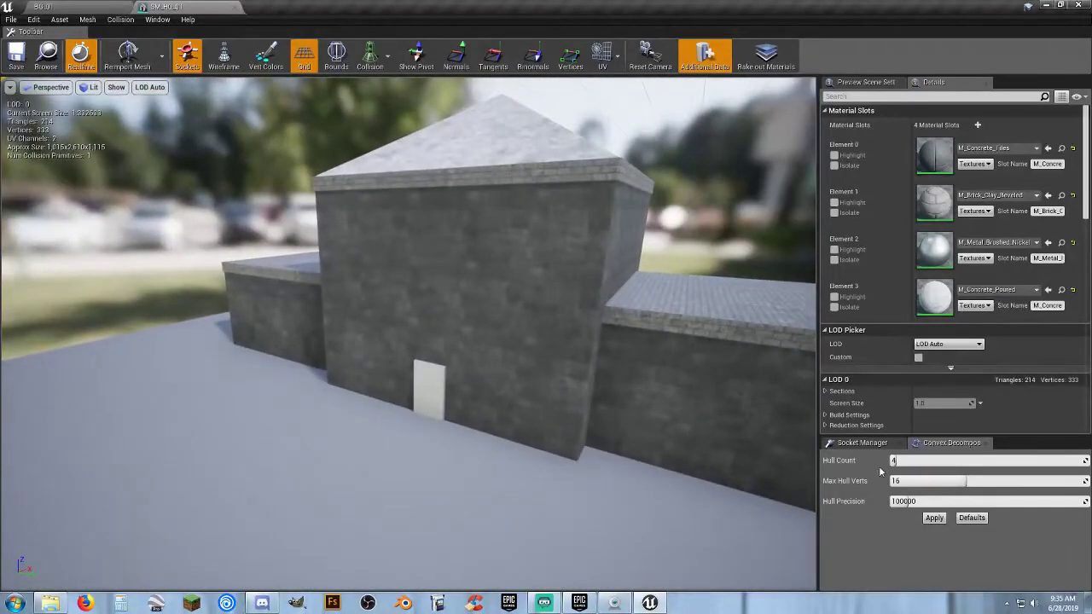
scroll(876, 365, down, 3)
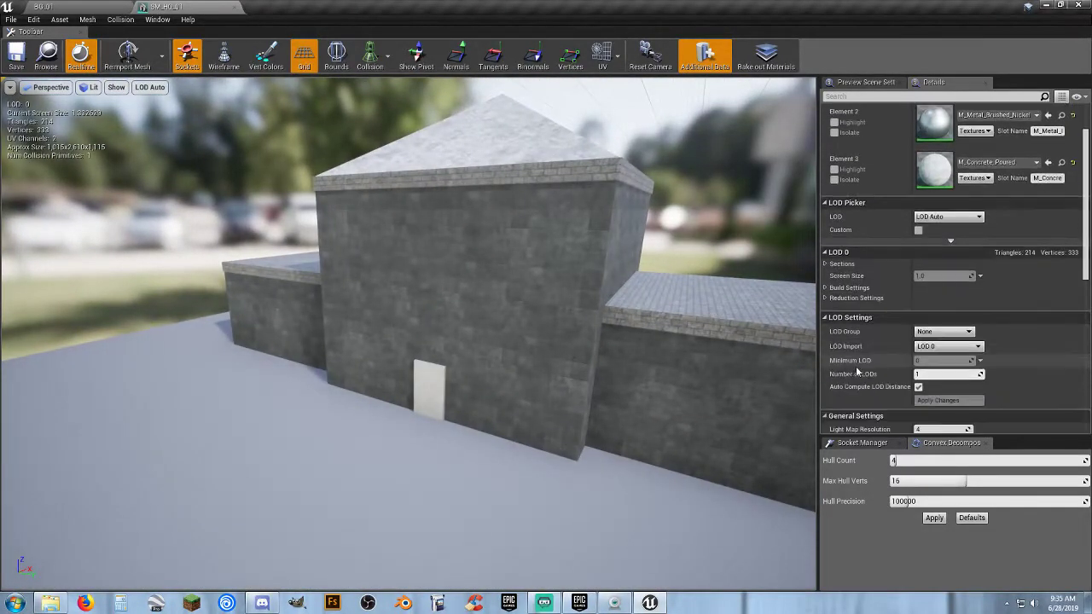
scroll(857, 370, down, 3)
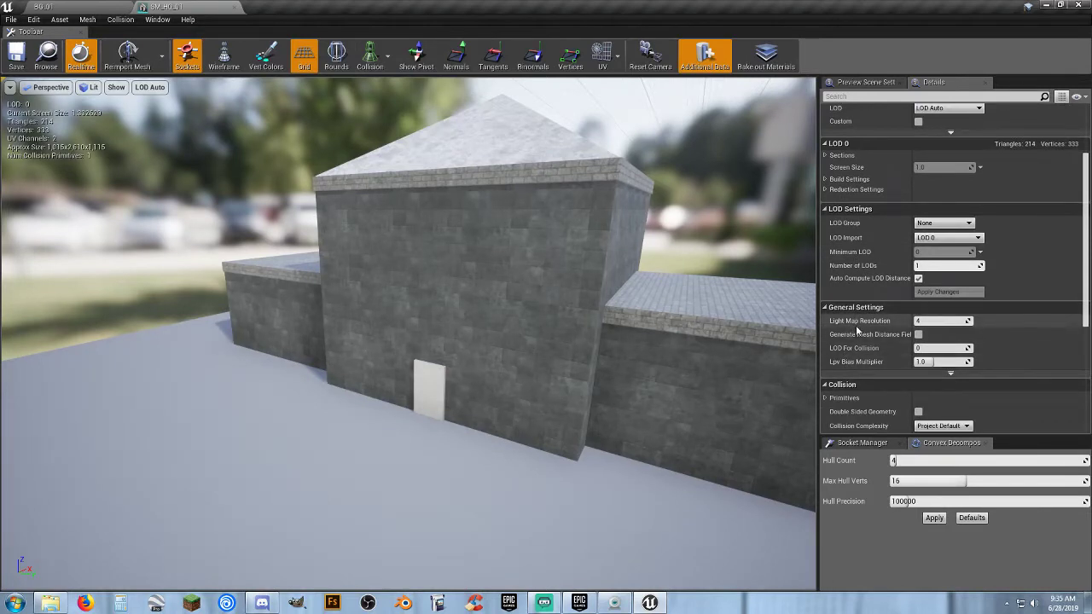
scroll(861, 325, down, 2)
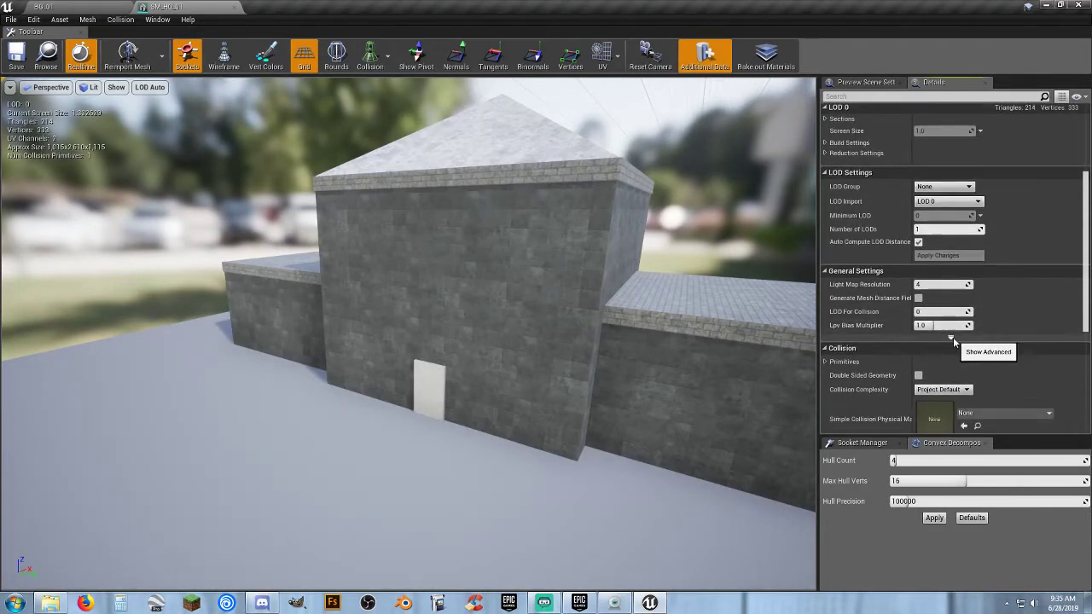
click(951, 337)
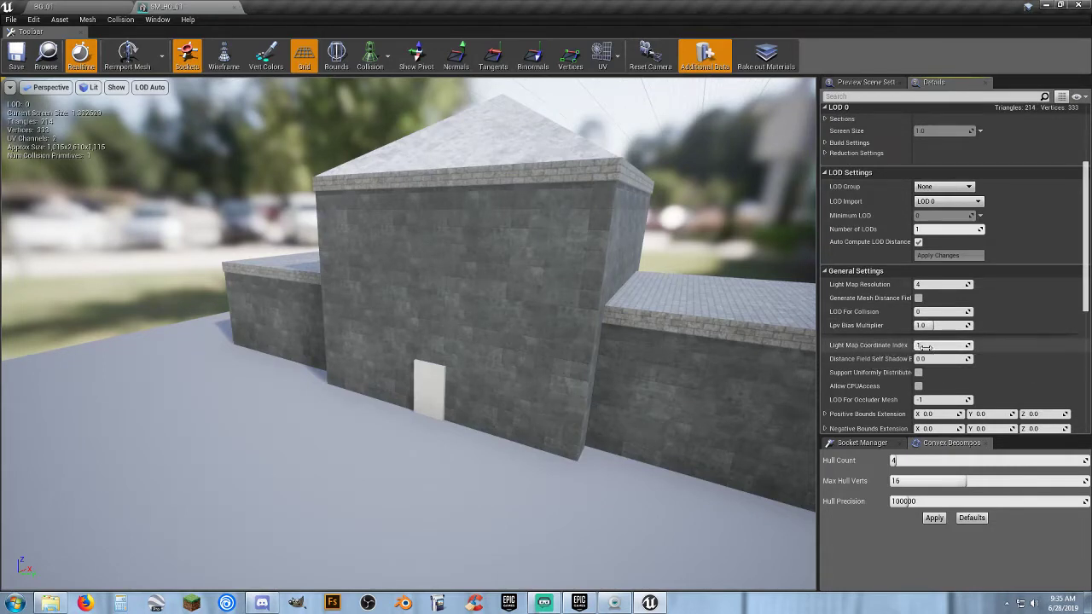
key(Tab)
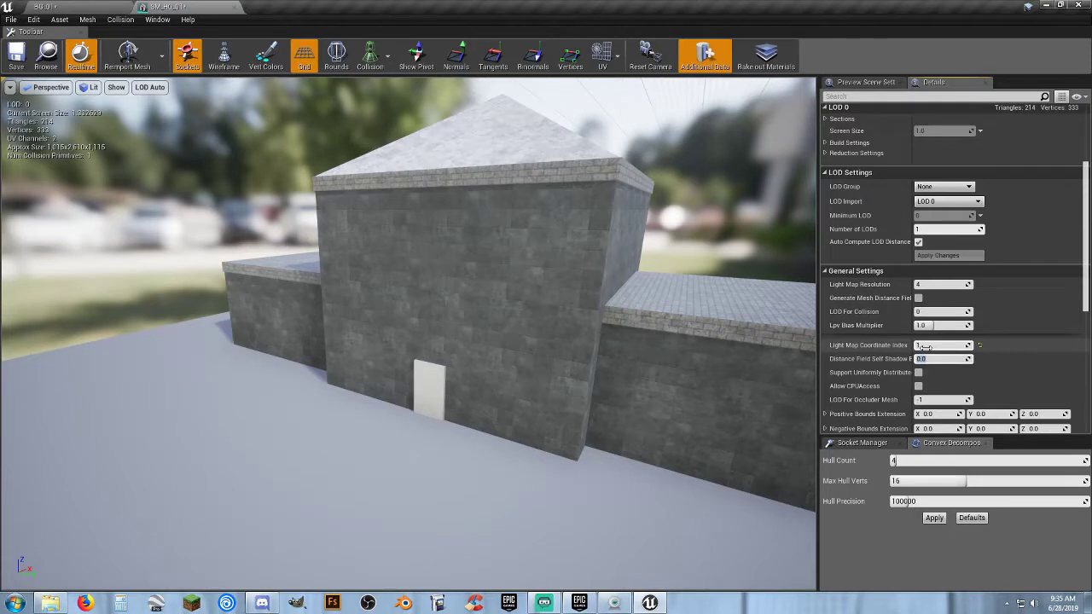
Set the Light Map Resolution of SM_HQ_01 to 64, save the mesh and close its editor.
click(925, 285)
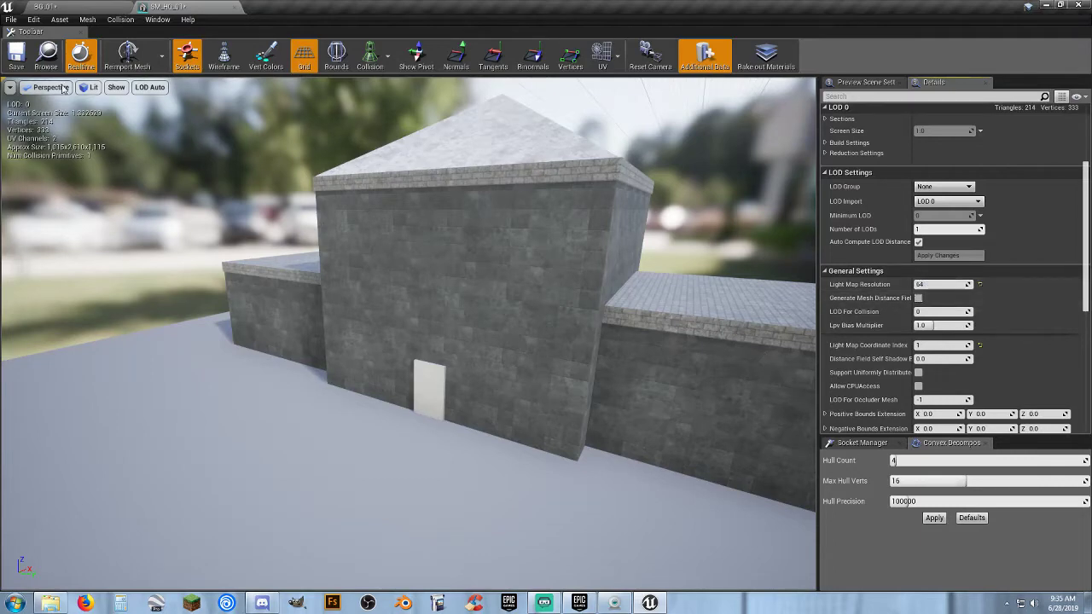
click(17, 55)
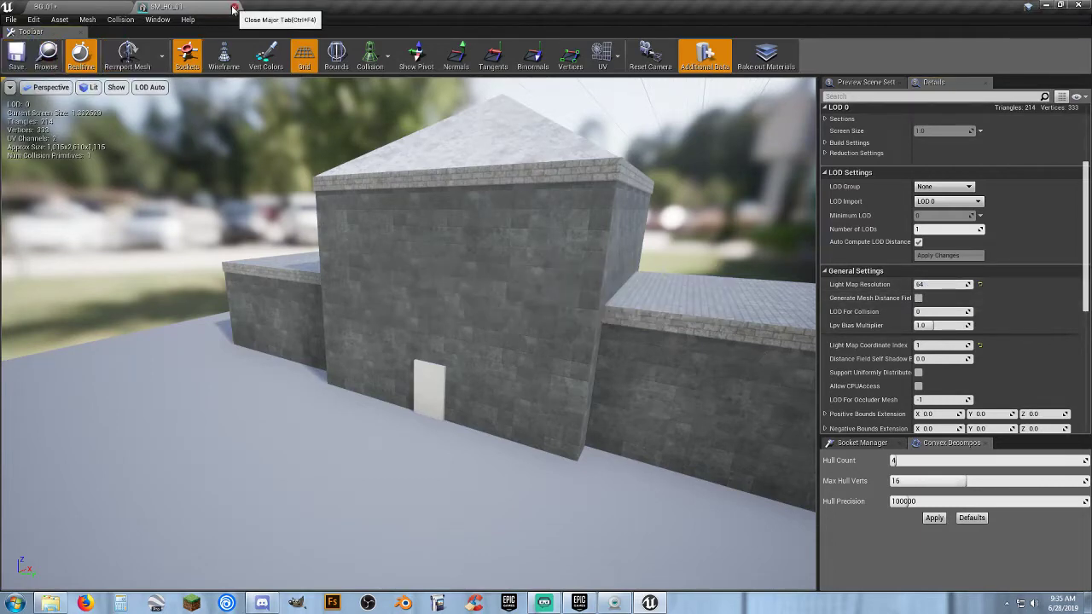
click(233, 7)
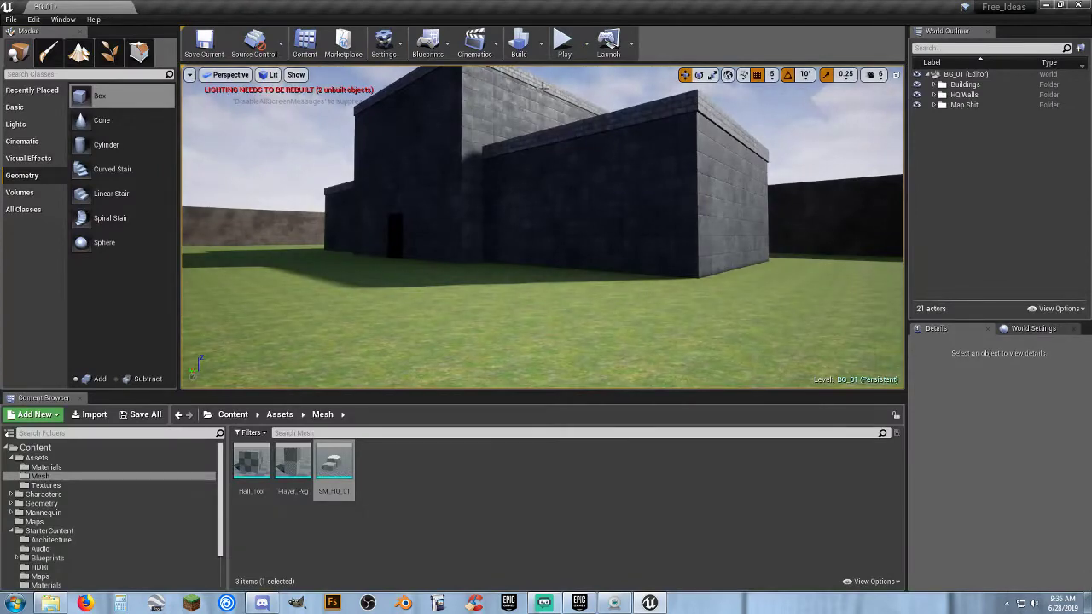
Play-test the level by running the character around the headquarters to check its wall shading, and end the session.
click(562, 40)
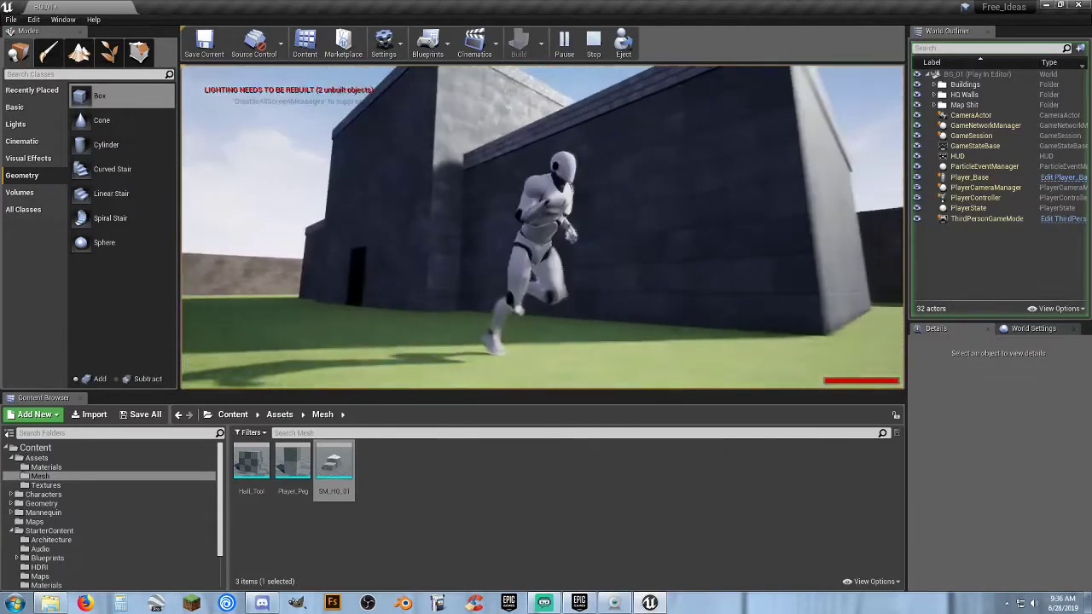
key(d)
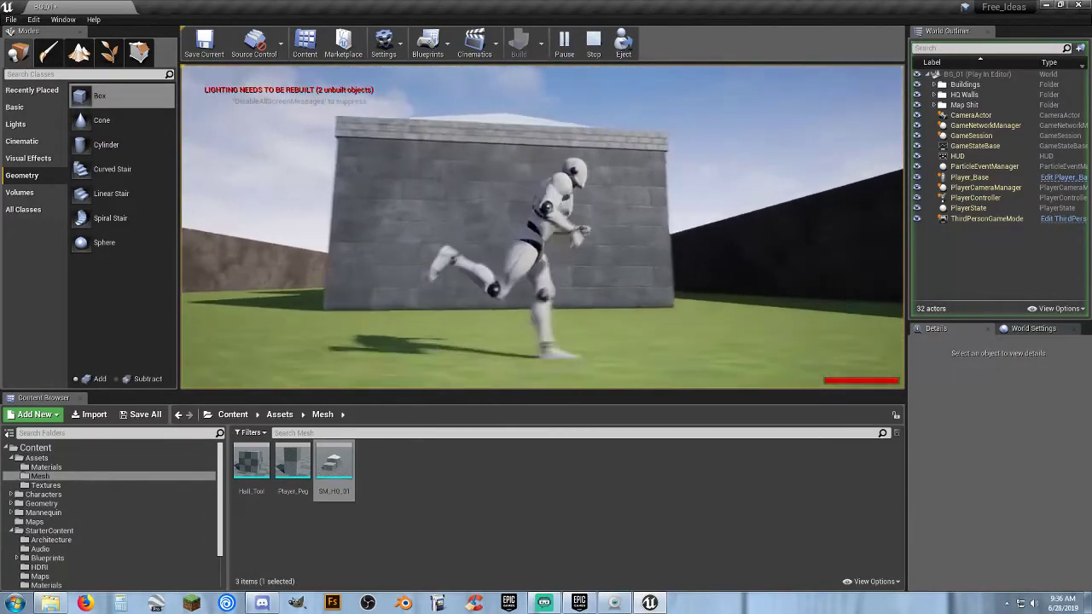
key(a)
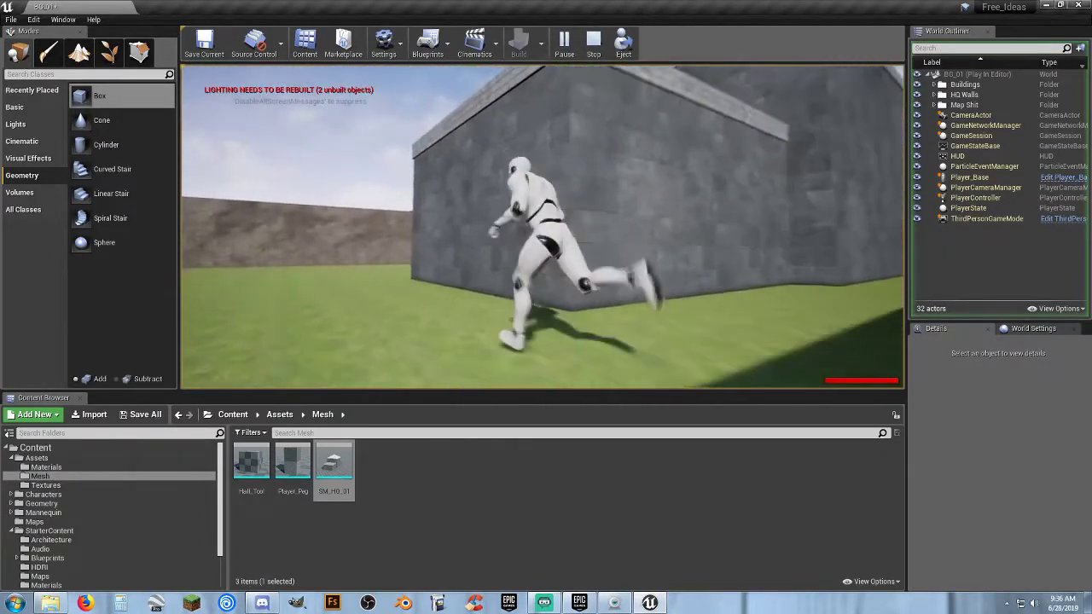
key(a)
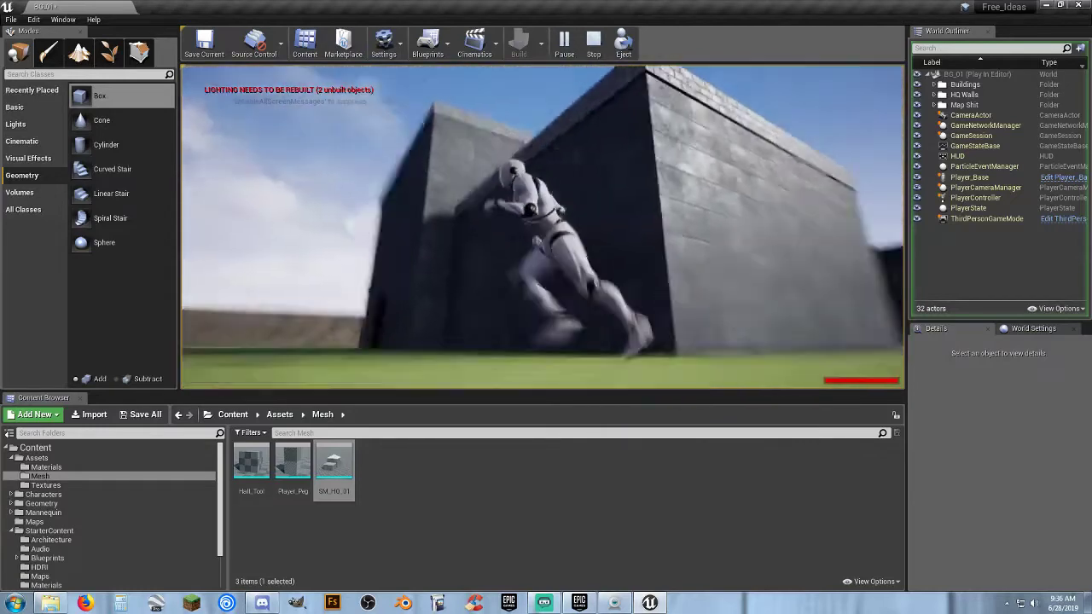
key(w)
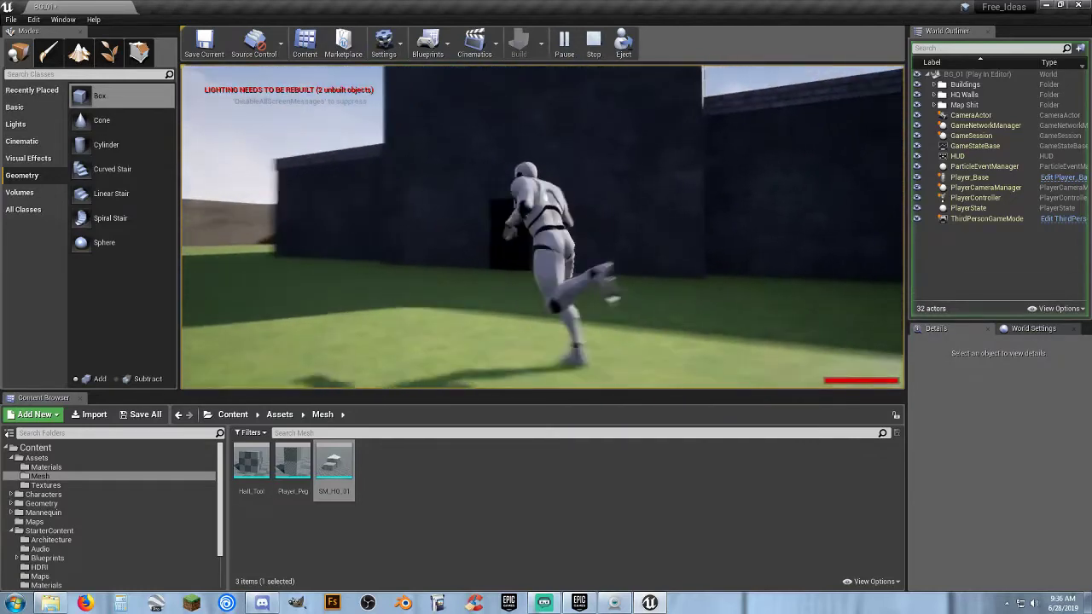
key(a)
key(s)
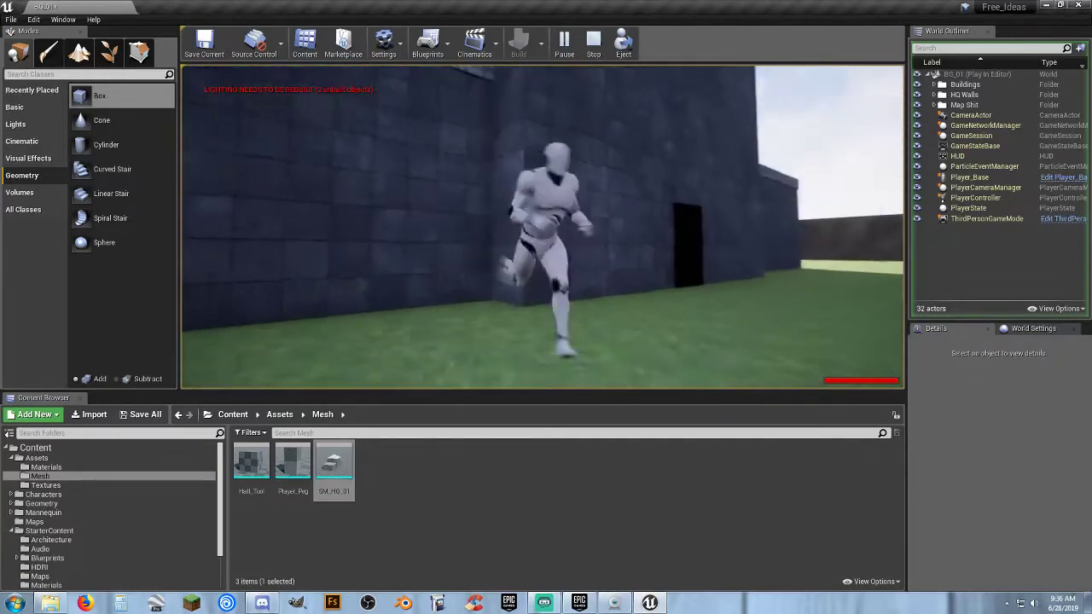
key(d)
key(Escape)
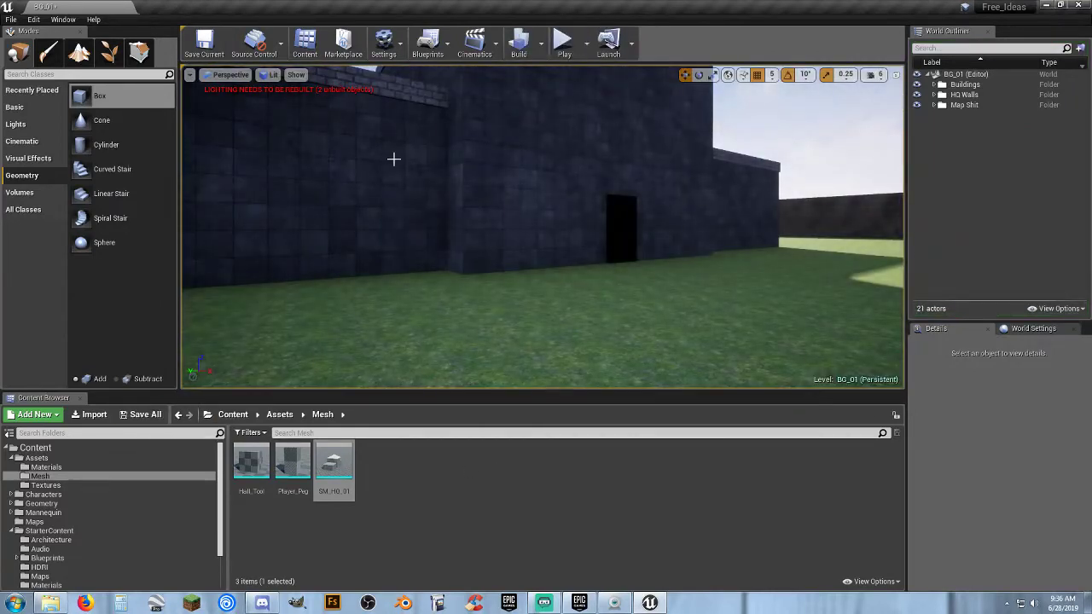
Rebuild only the lighting of BG_01 and close the lighting results log.
click(541, 42)
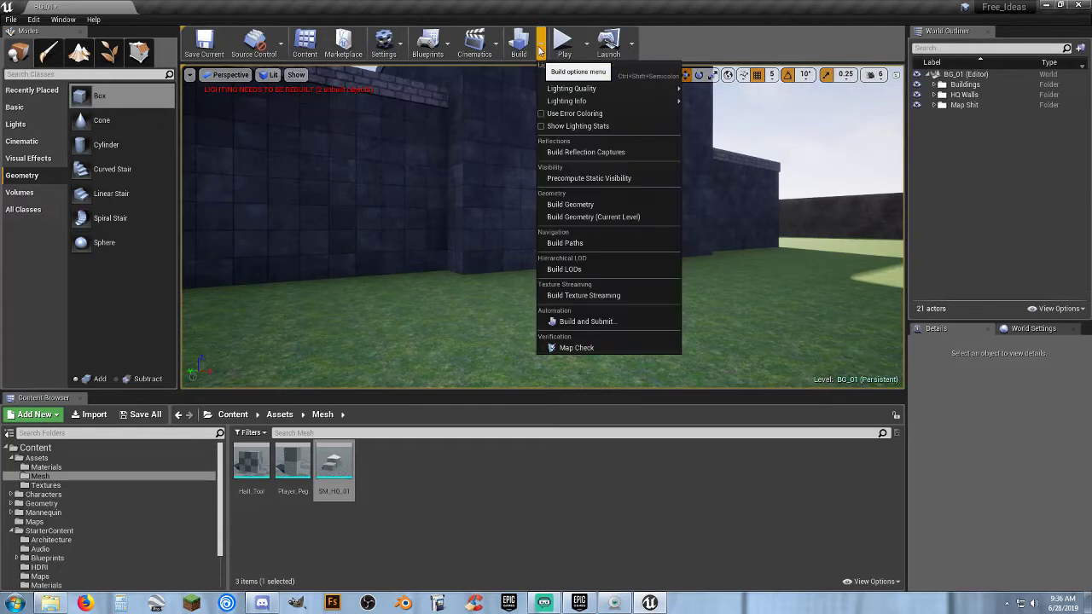
click(592, 77)
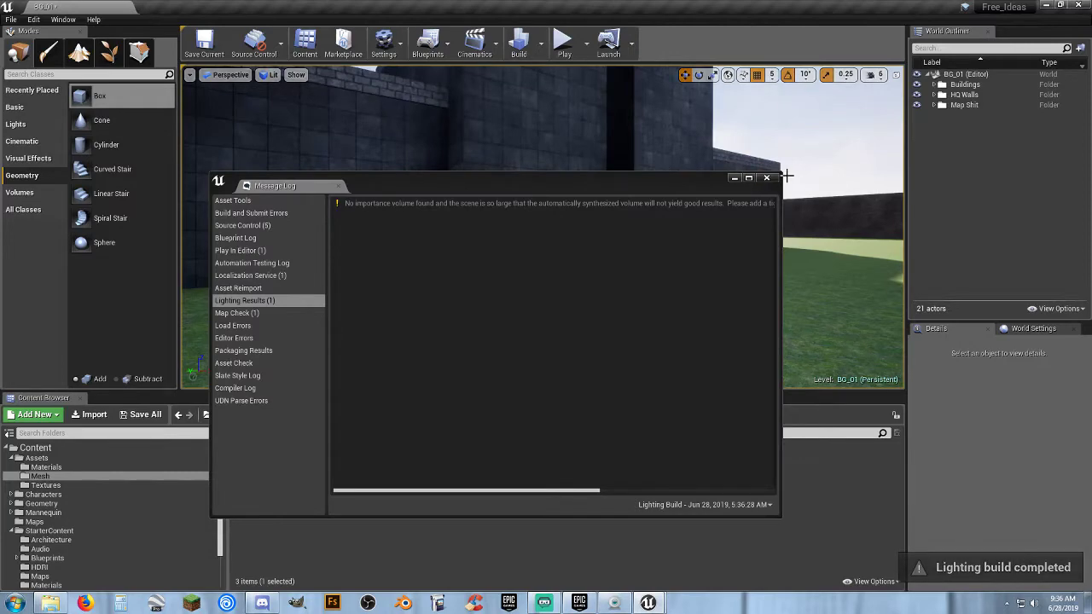
click(769, 180)
Look over the relit battleground and save the BG_01 map with its rebuilt lighting data.
right_drag(743, 188, 853, 111)
right_drag(542, 188, 682, 294)
key(w)
right_drag(545, 226, 337, 220)
key(s)
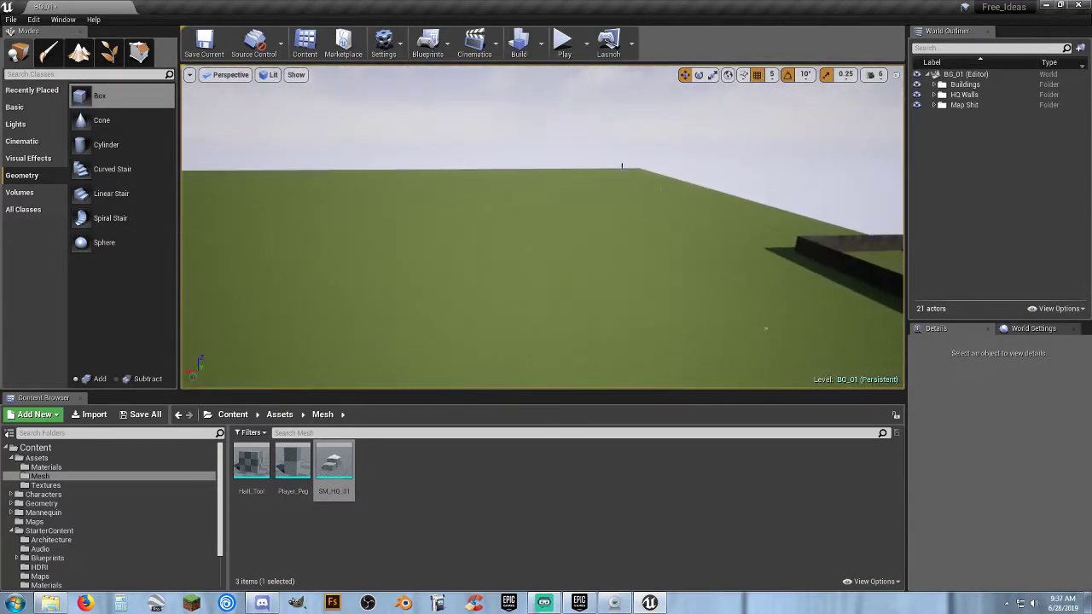
click(141, 415)
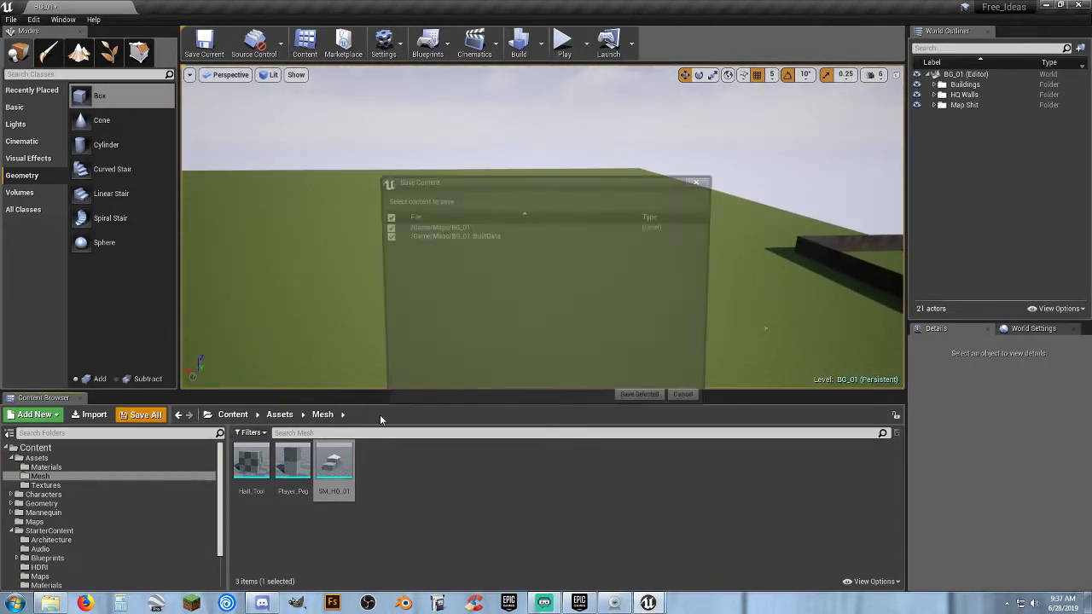
click(648, 406)
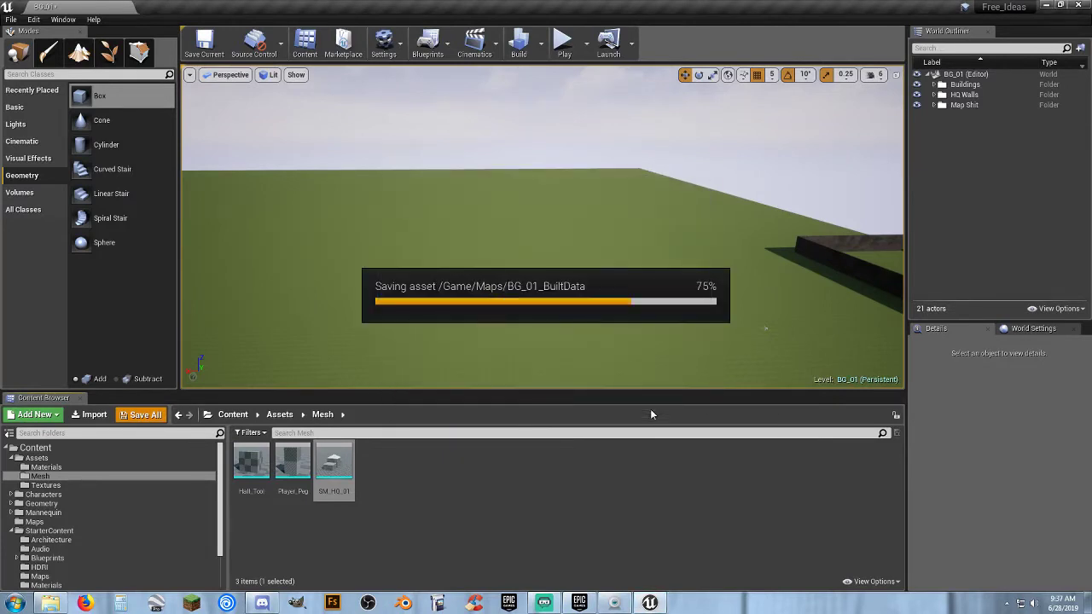
Open TestMap from the Maps folder and set the viewport camera speed to 4.
click(67, 519)
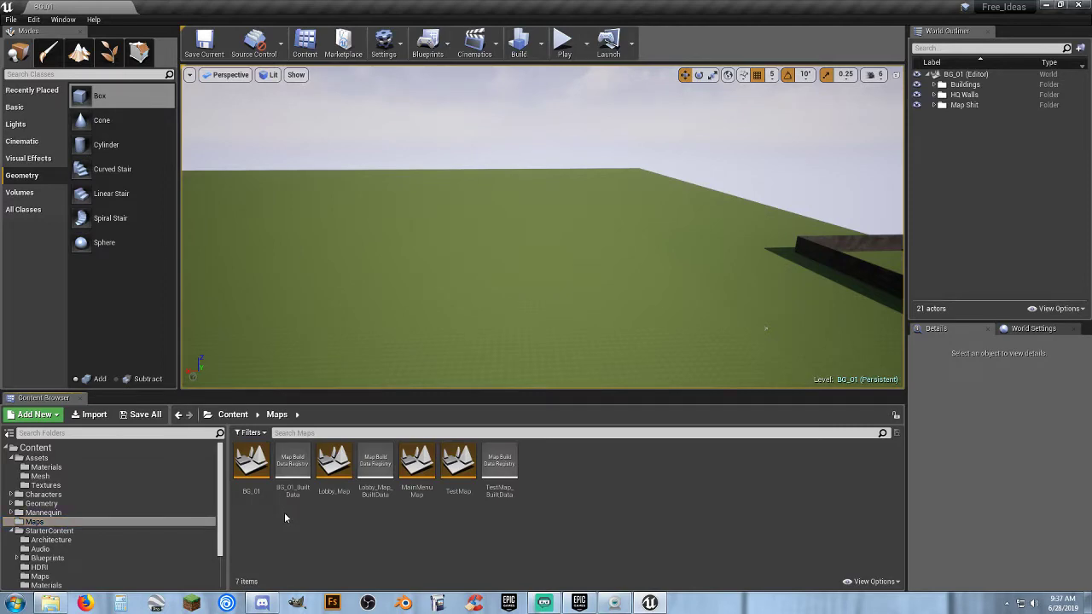
double_click(457, 478)
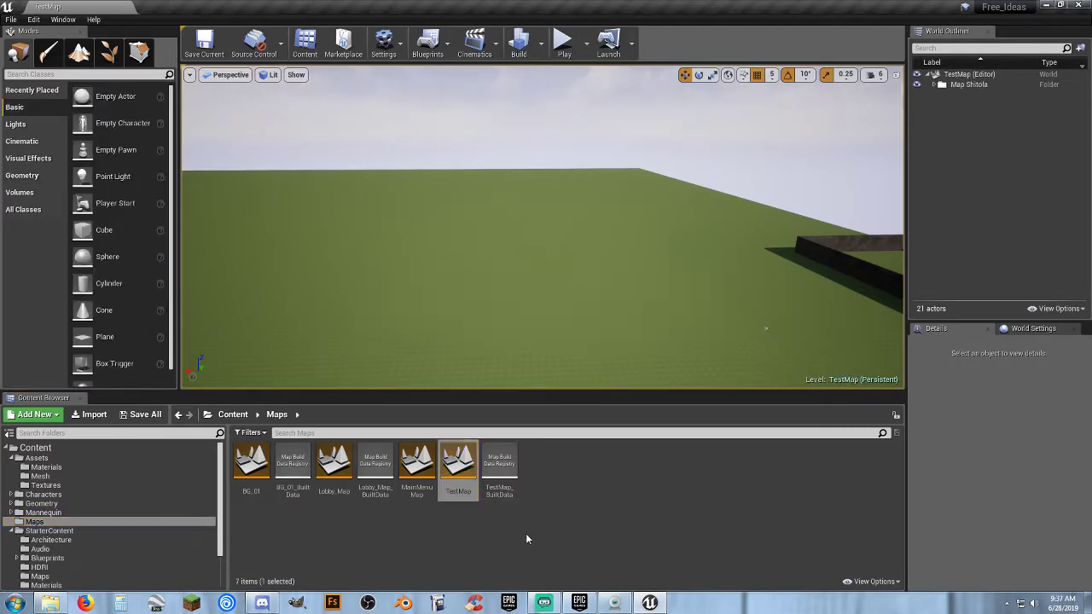
right_drag(597, 271, 546, 277)
key(s)
key(w)
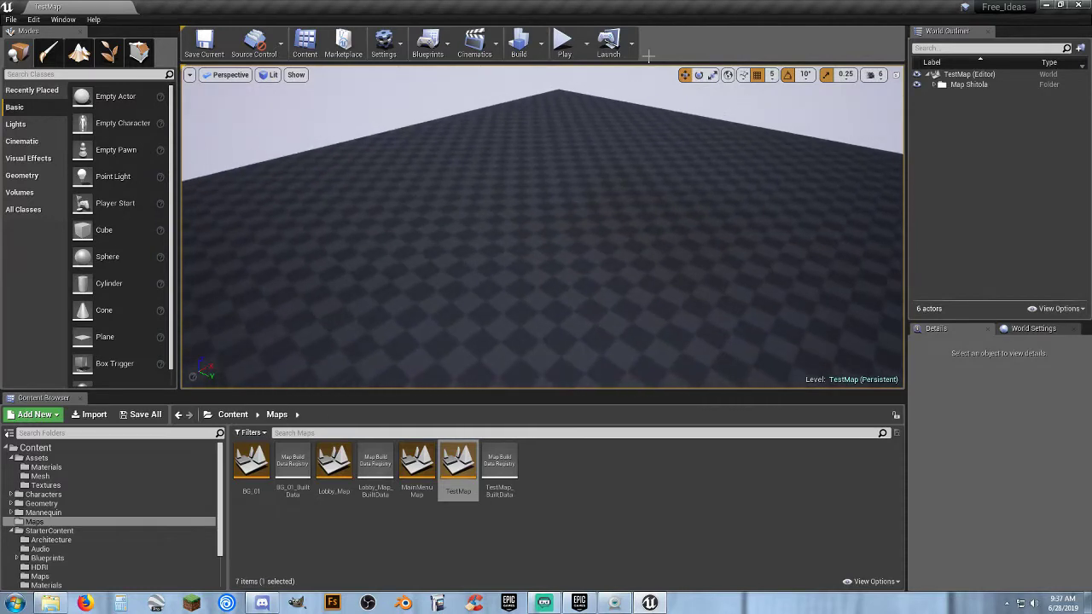
click(876, 77)
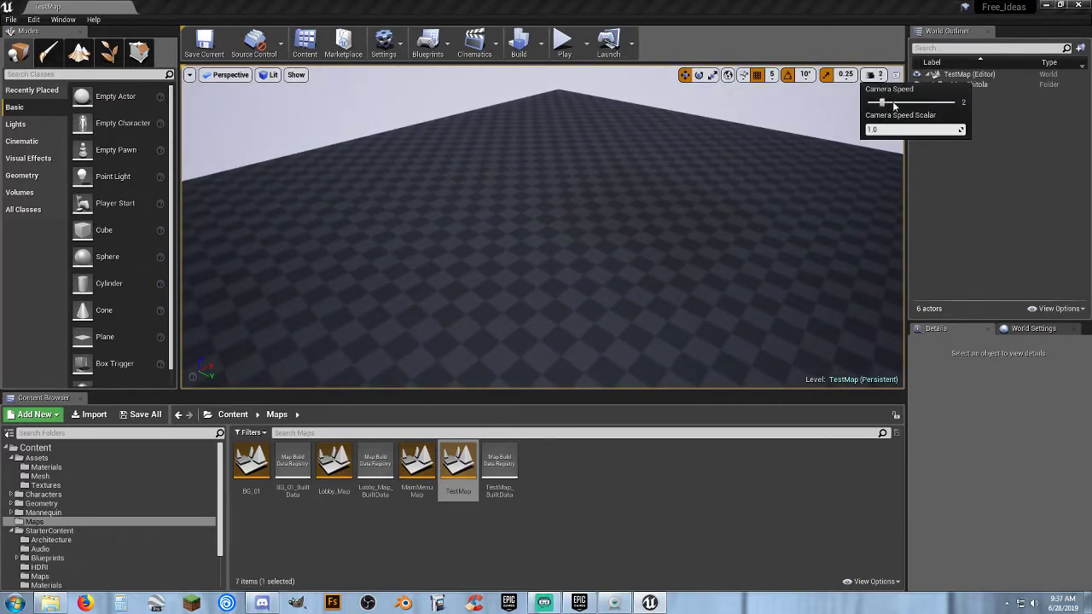
click(894, 104)
right_drag(615, 205, 640, 213)
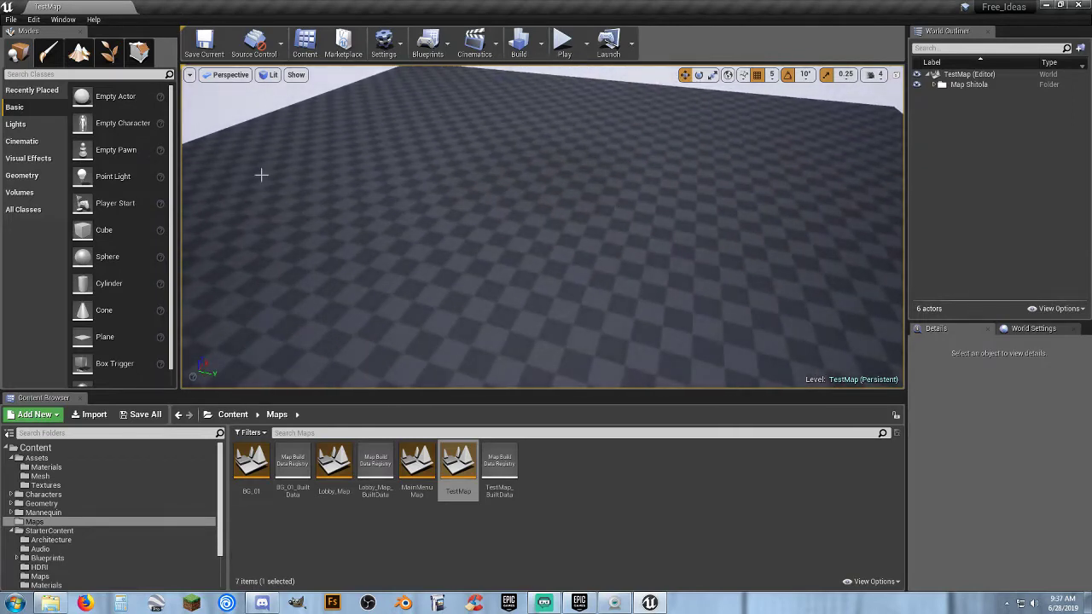
Show the StarterContent Materials folder and place an additive Cylinder geometry brush on the checkered floor.
click(34, 175)
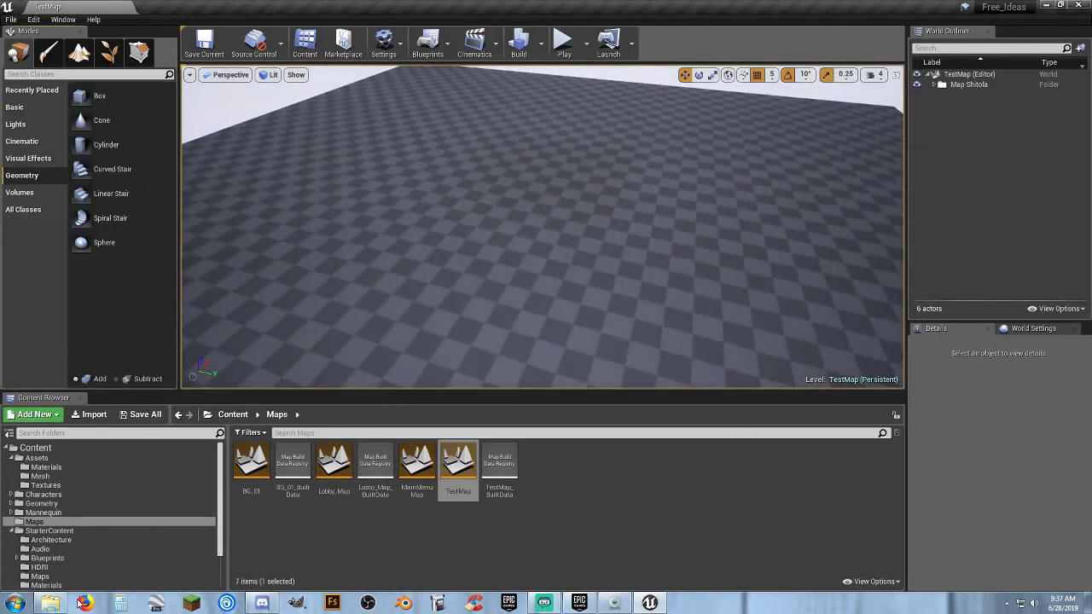
scroll(52, 563, down, 2)
click(49, 550)
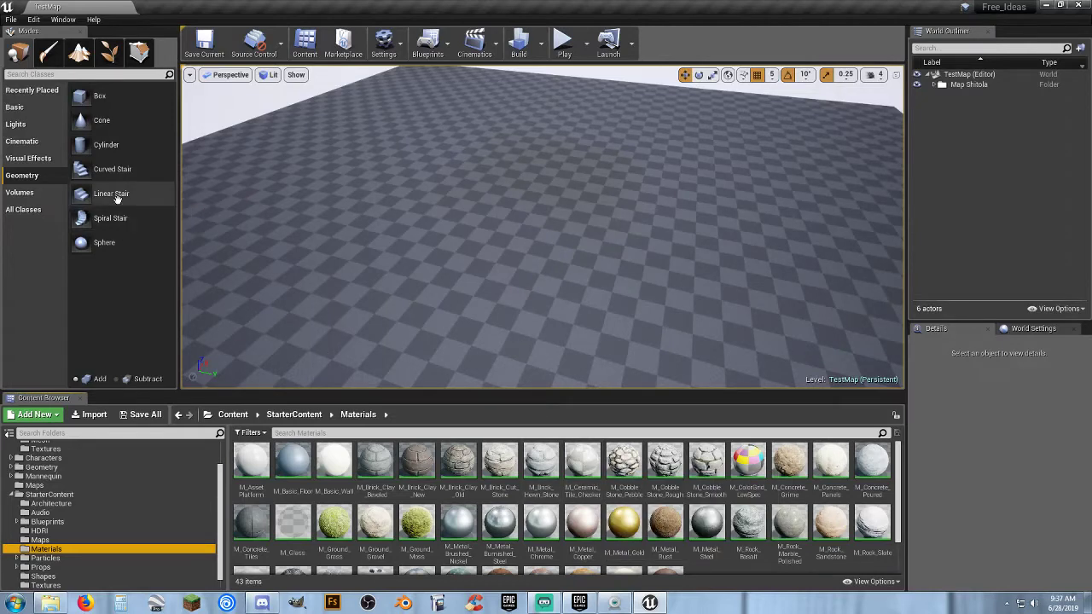
mouse_move(81, 144)
mouse_down()
mouse_move(512, 207)
mouse_move(546, 180)
mouse_up()
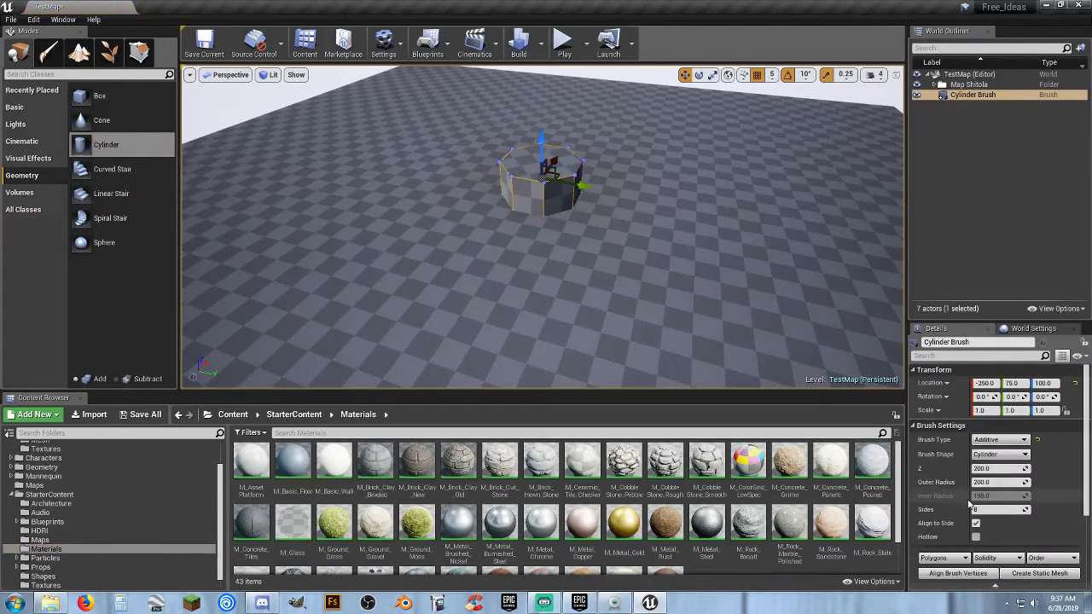
Set the cylinder brush's location to X 0, Y 0, Z 200 and its Z height to 400.
click(994, 384)
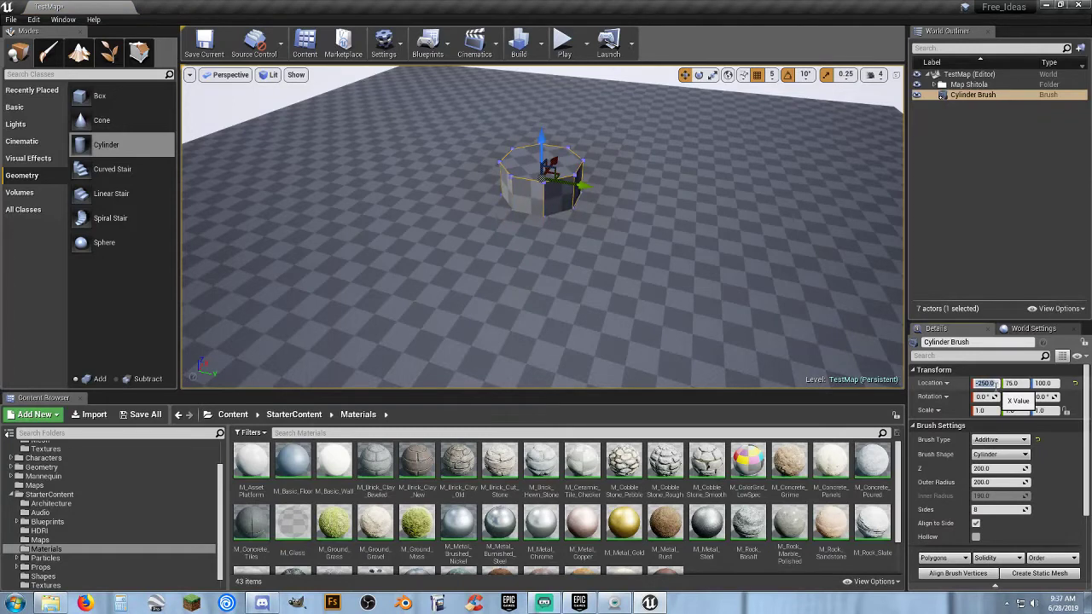
text(0)
key(Tab)
text(0)
key(Tab)
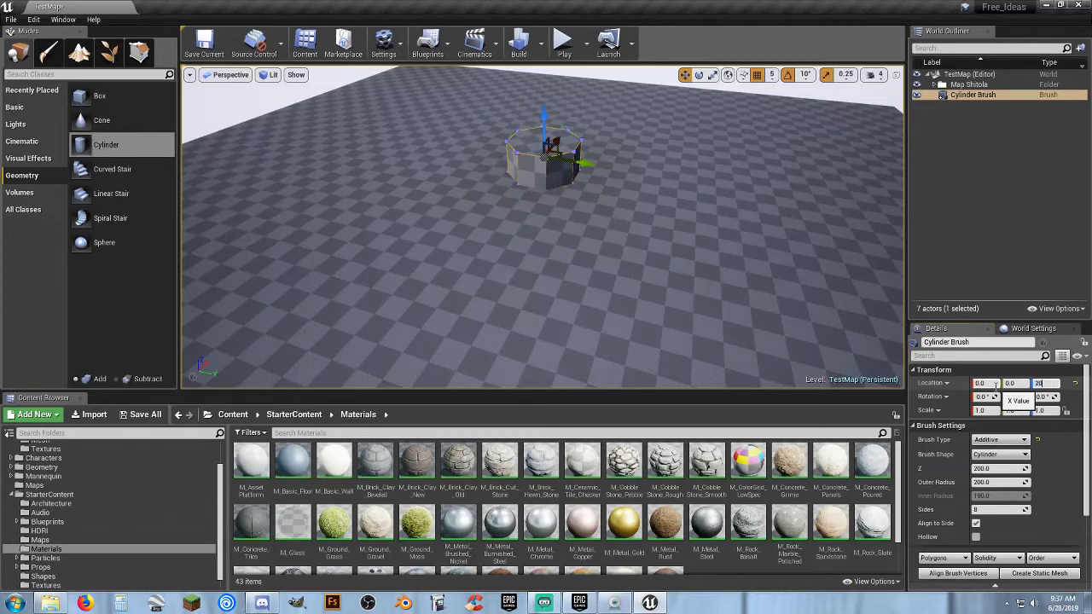
text(200)
key(Return)
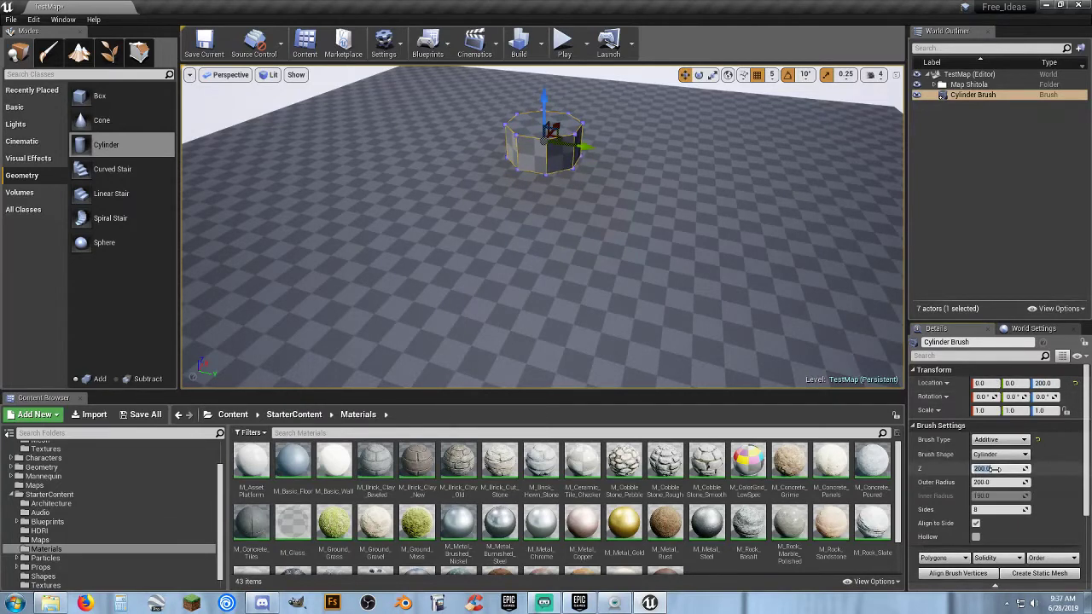
key(Tab)
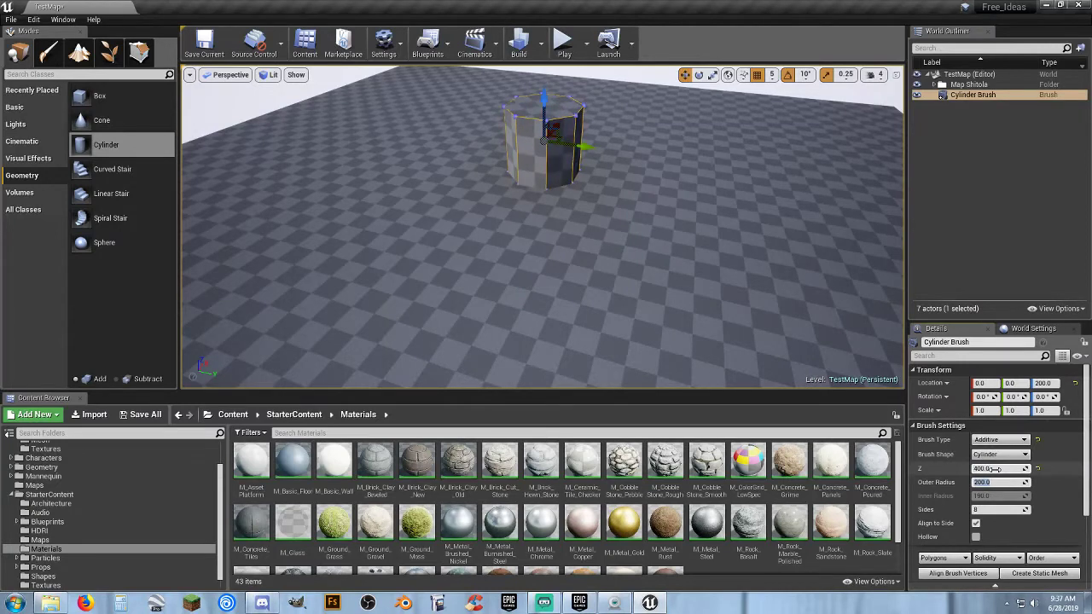
Lower the cylinder brush to a Z location of 50 and set its Z height to 100.
click(1058, 385)
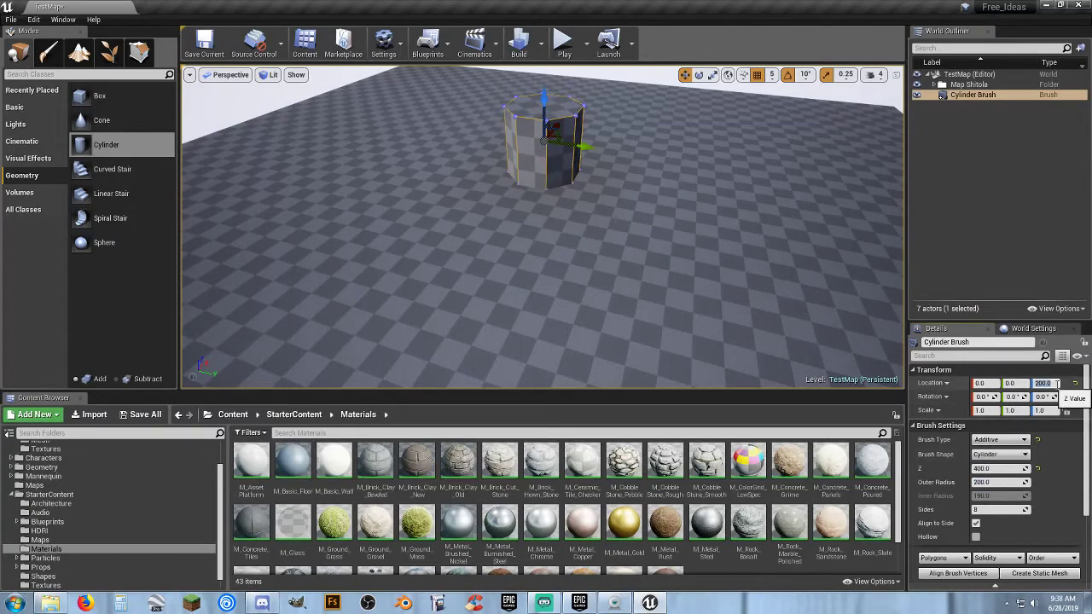
key(Return)
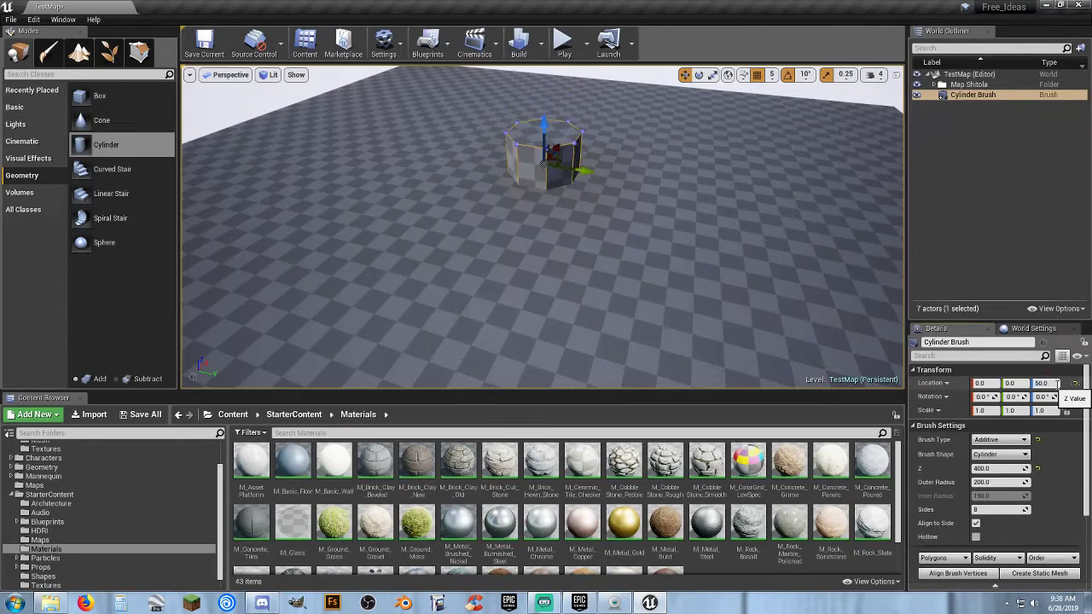
click(998, 470)
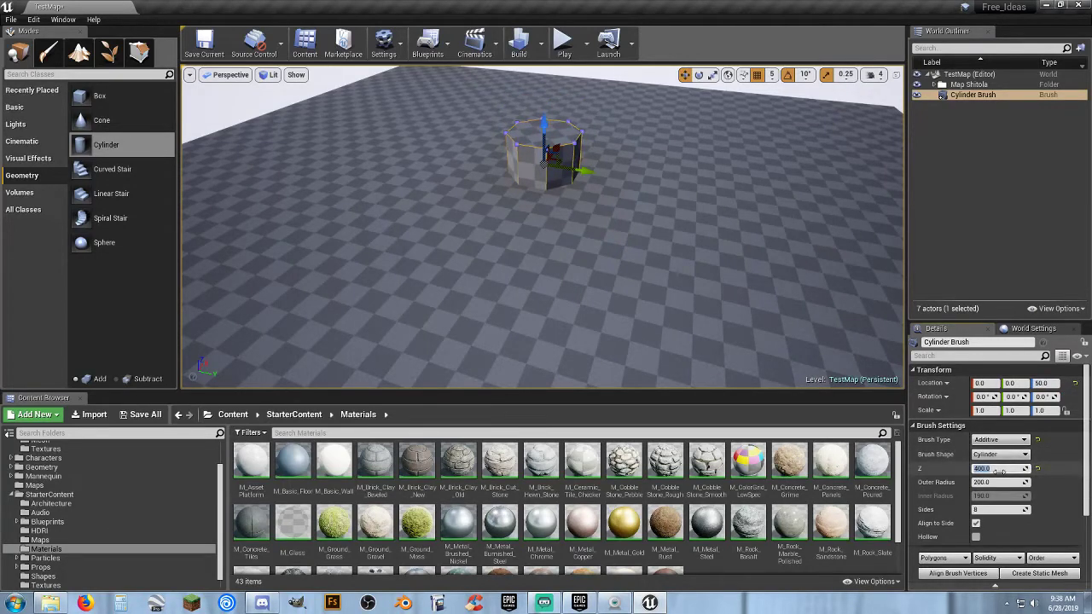
text(100)
key(Return)
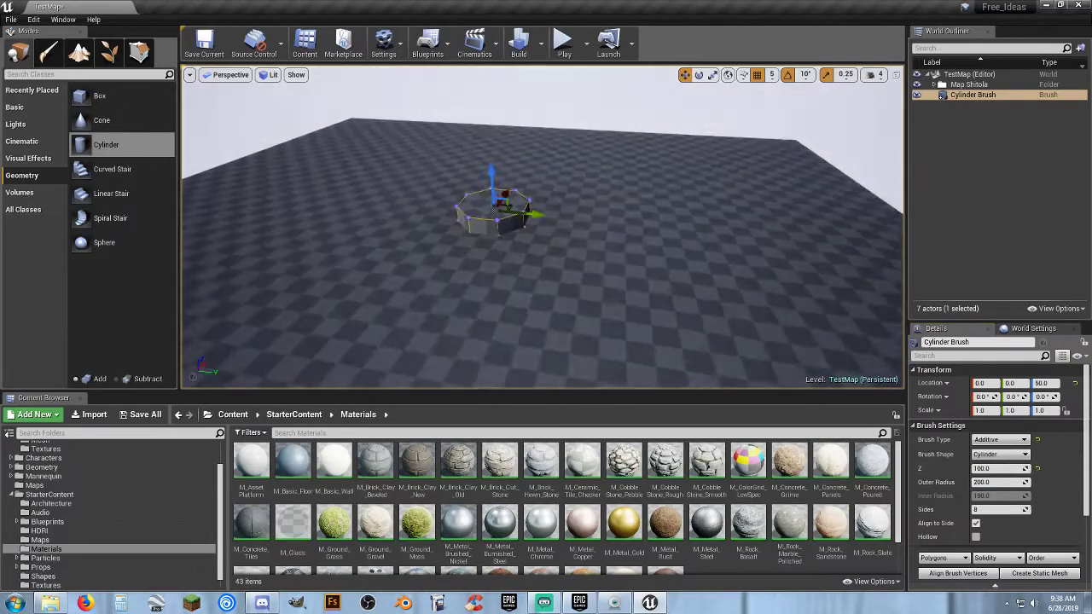
Make the cylinder brush hollow and look over its ring-shaped wall from several sides.
mouse_move(783, 377)
right_down()
mouse_move(750, 375)
mouse_move(783, 377)
right_up()
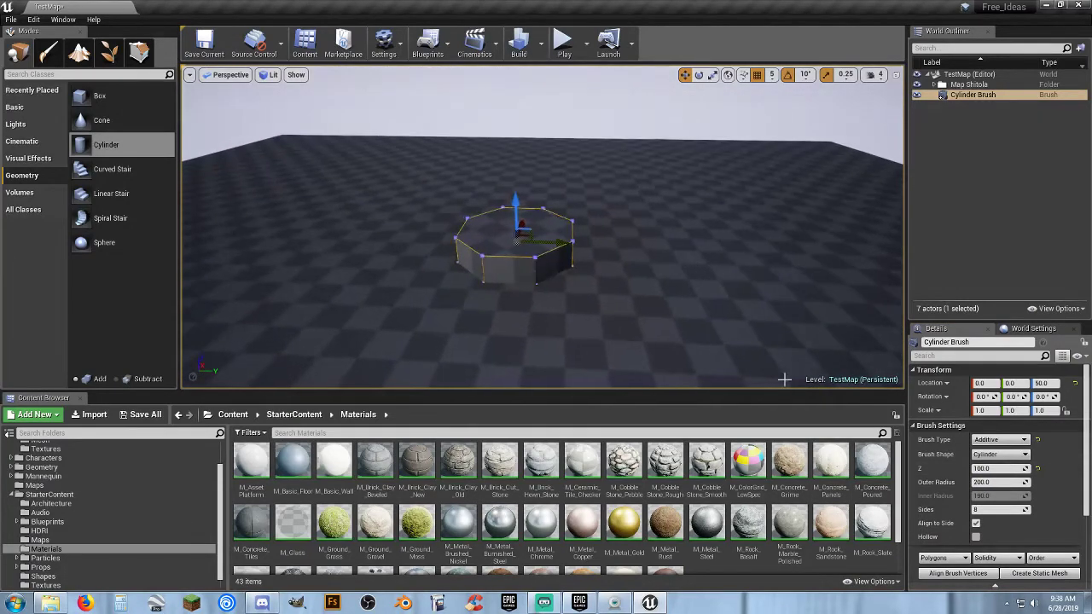
click(976, 537)
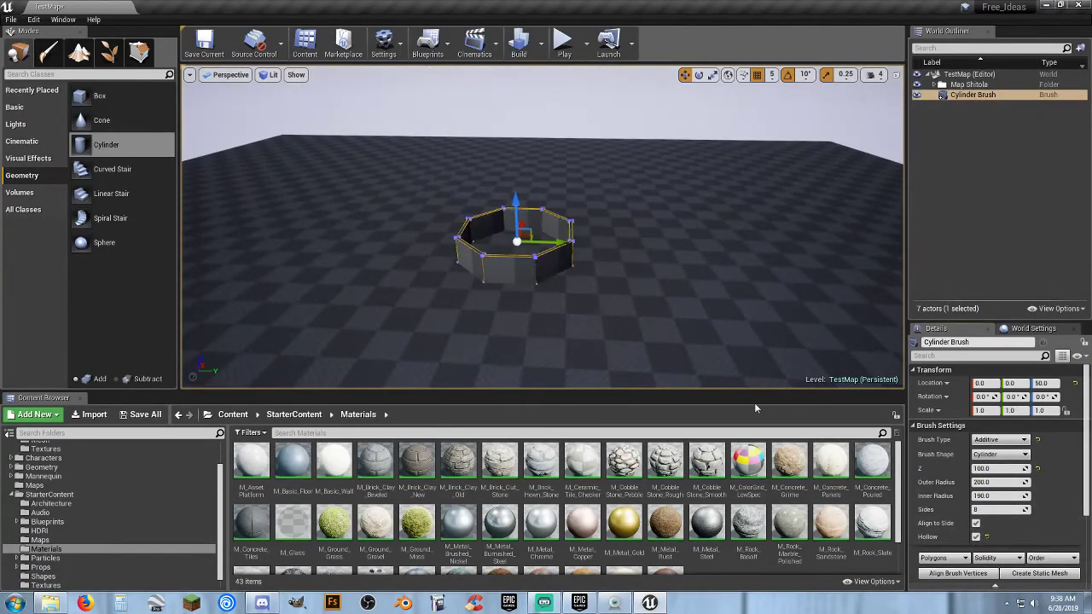
right_drag(623, 328, 621, 367)
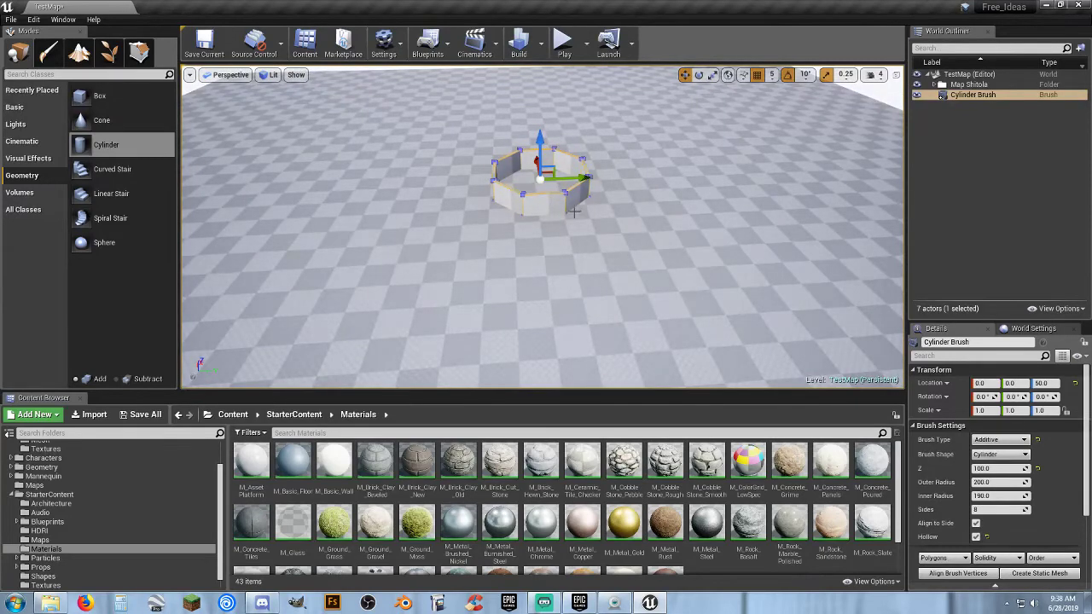
right_drag(525, 216, 524, 221)
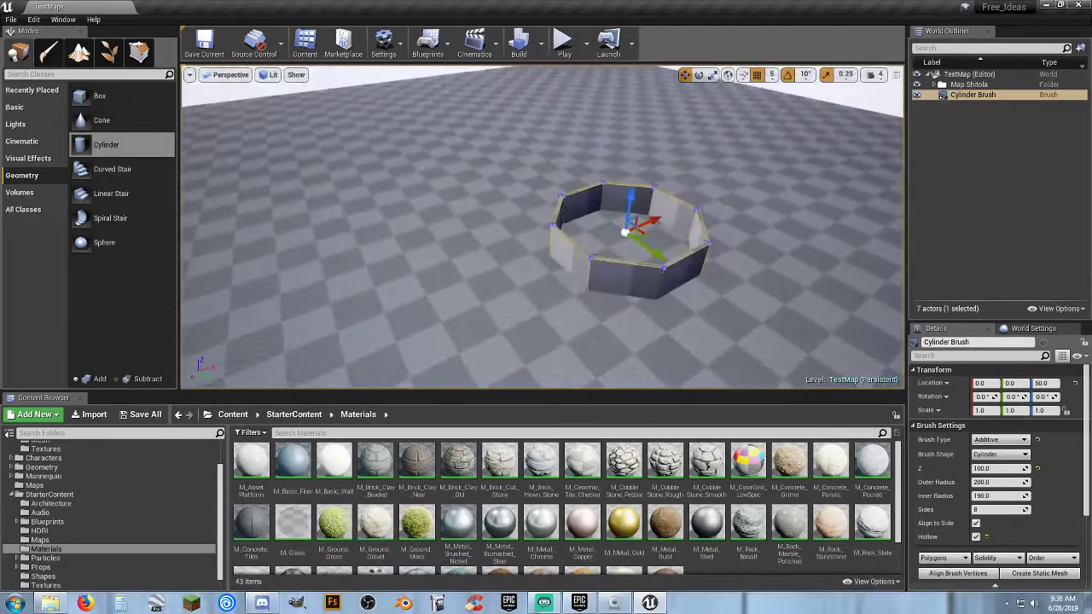
Play-test TestMap by running and jumping the character into the hollow cylinder, and end the session.
click(564, 42)
key(w)
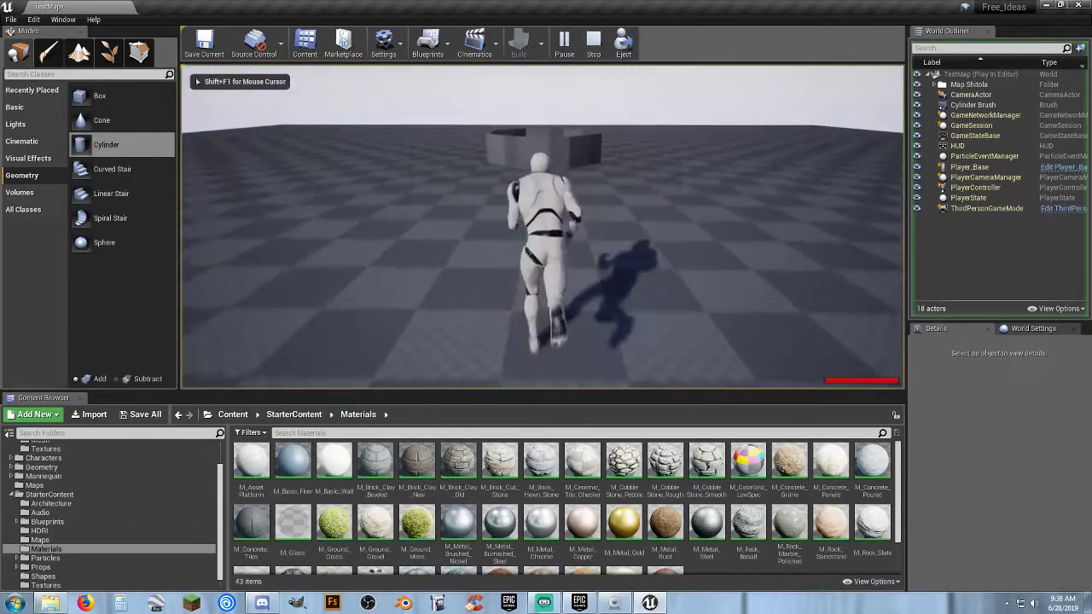
key(space)
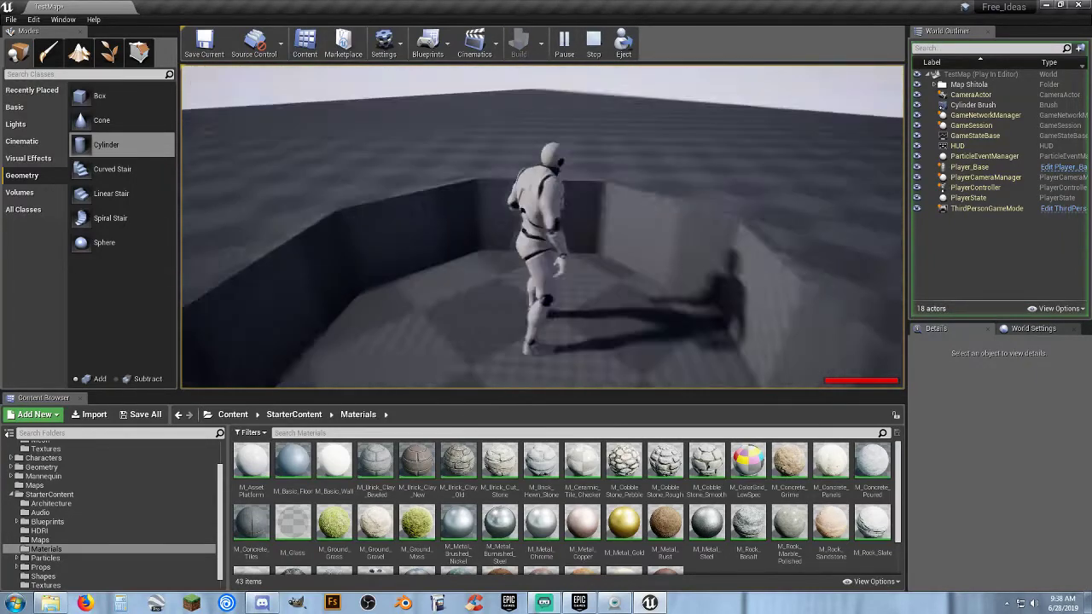
key(w)
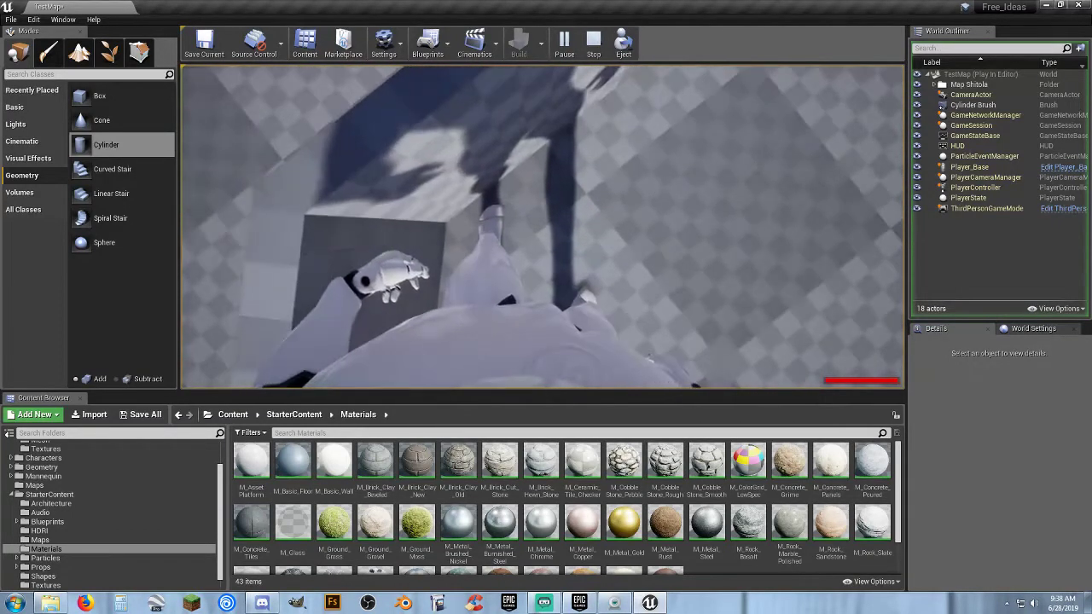
key(s)
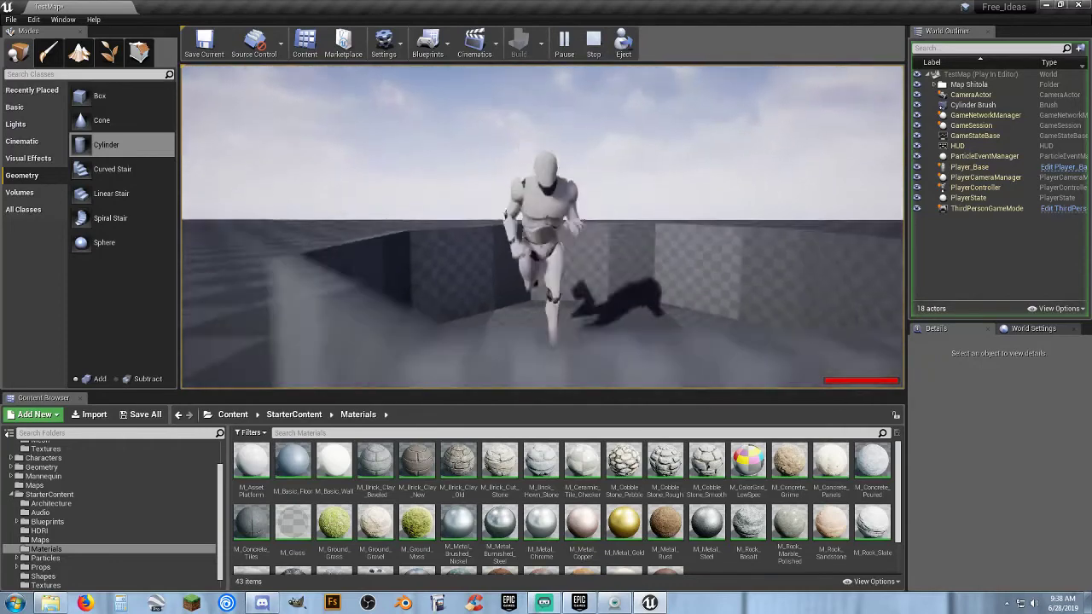
key(Escape)
Select the Cylinder Brush and try outer radius values of 400 and 800.
key(s)
right_drag(543, 226, 542, 232)
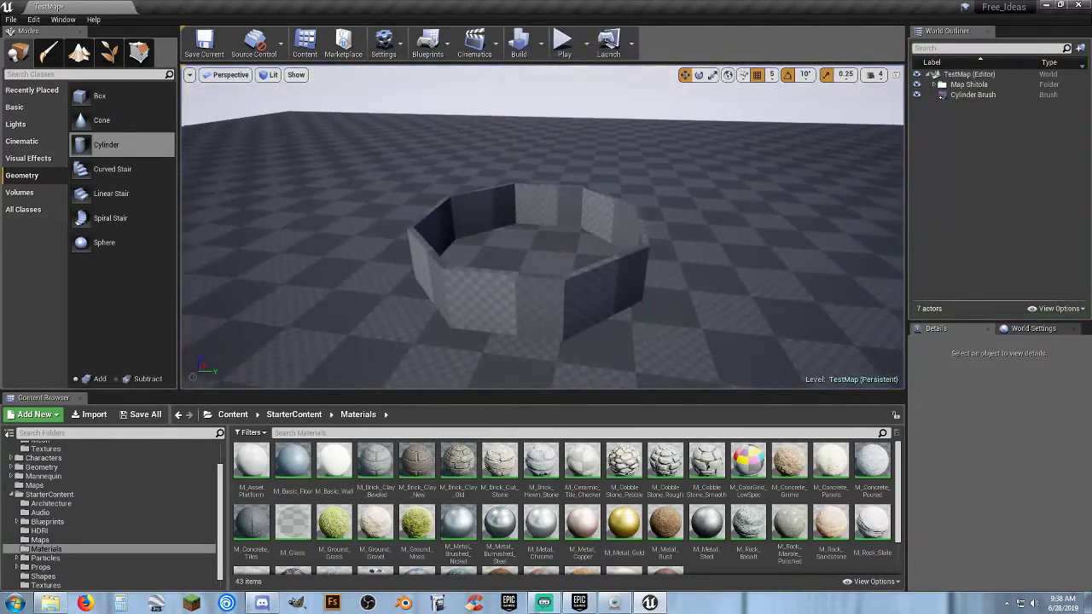
click(999, 97)
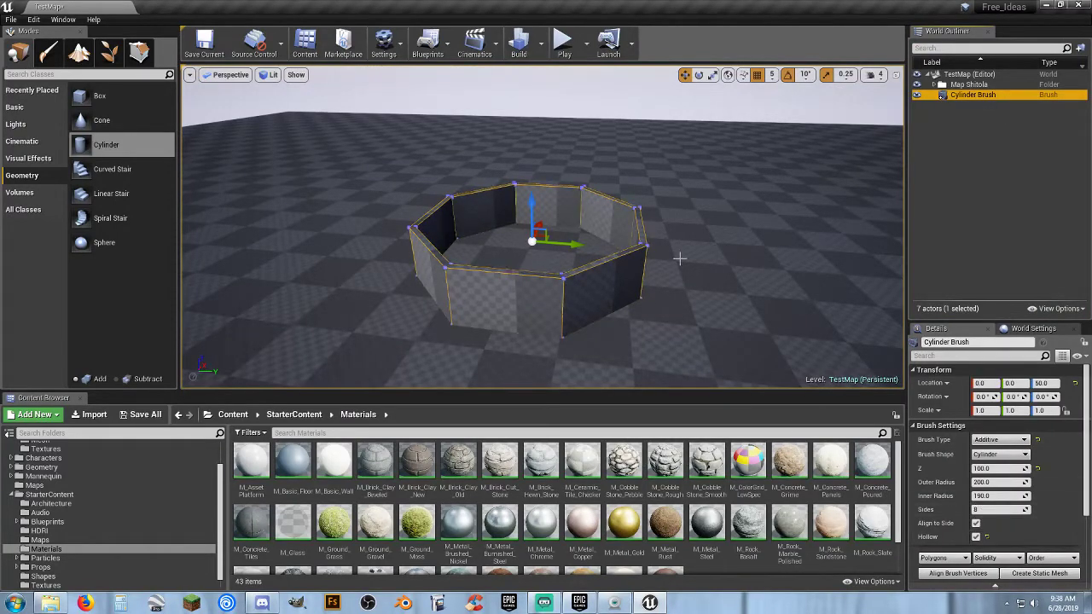
key(s)
key(d)
right_drag(702, 256, 506, 255)
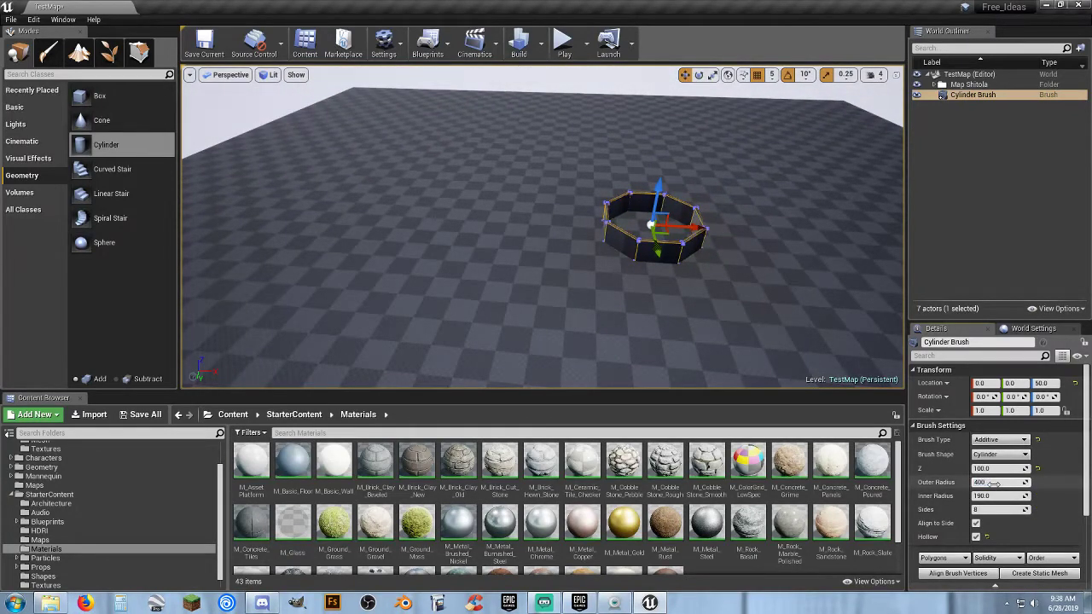
key(Tab)
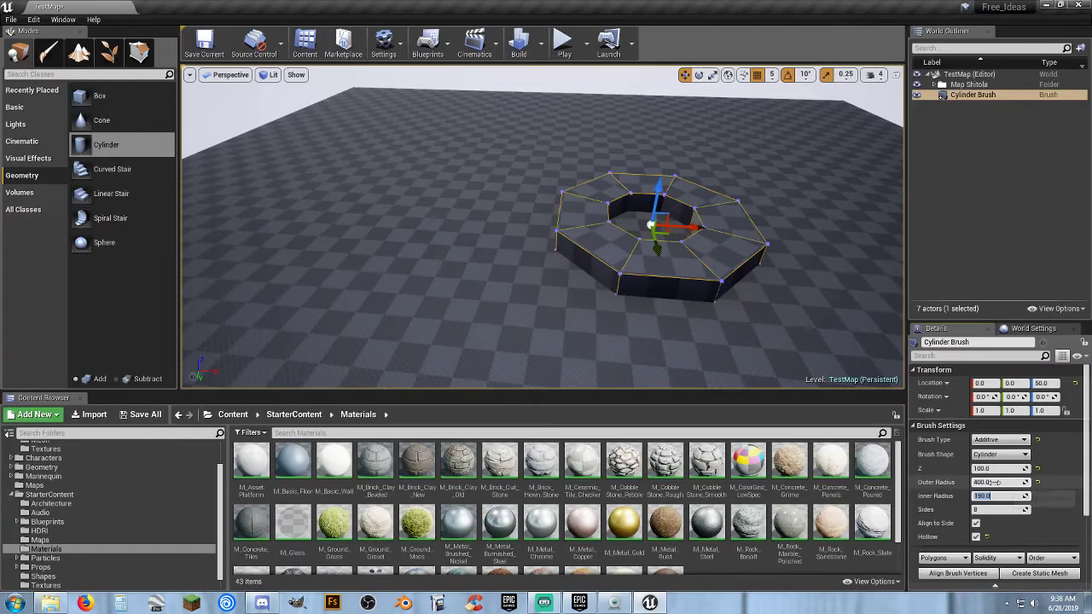
click(992, 483)
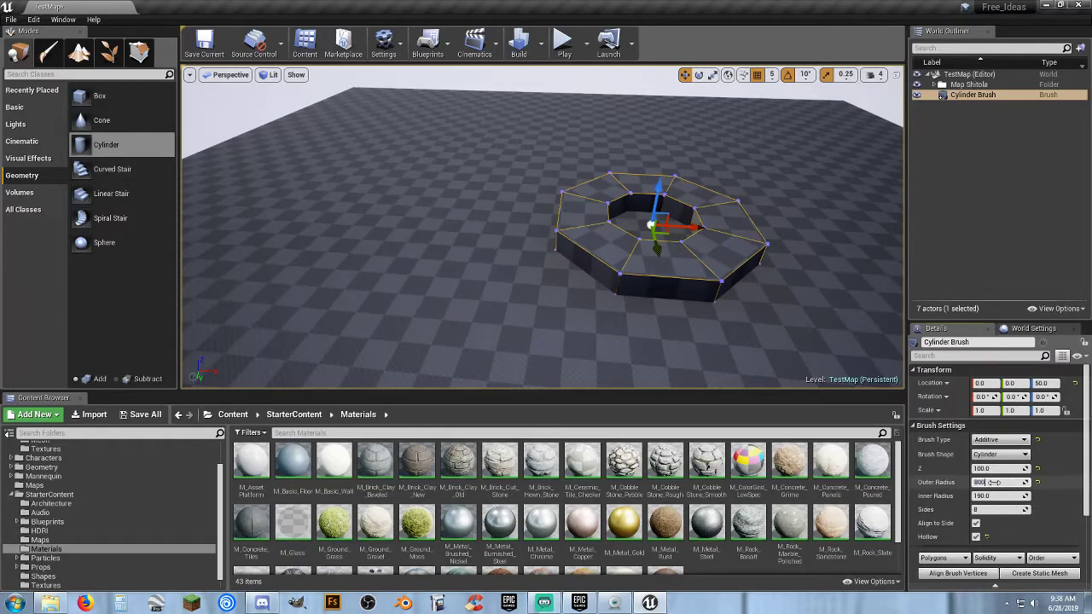
key(Tab)
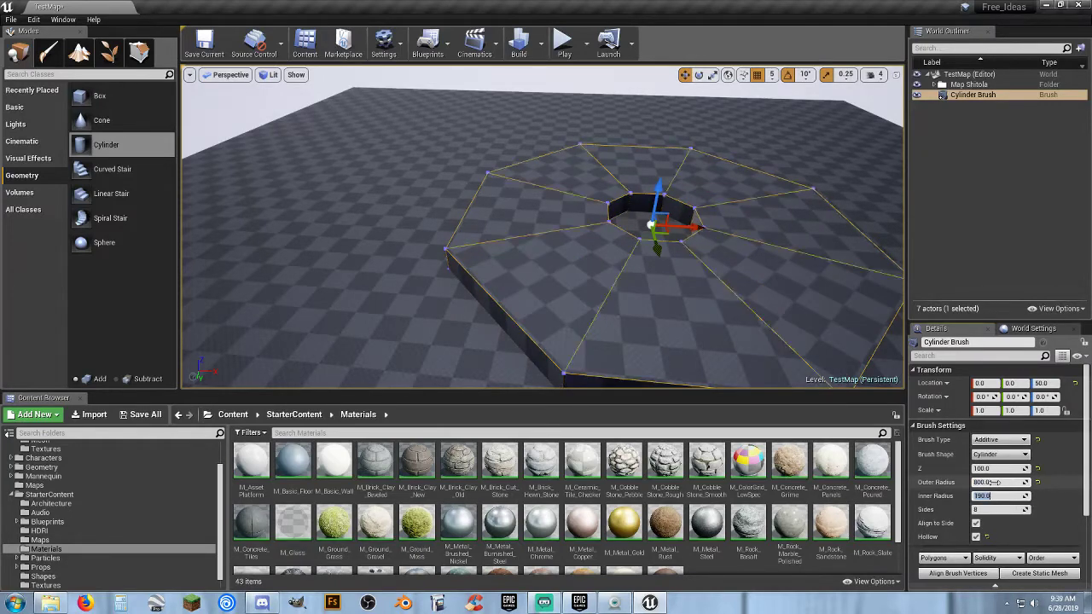
Set the cylinder brush's outer radius to 1000 and its inner radius to 980.
click(990, 483)
key(Tab)
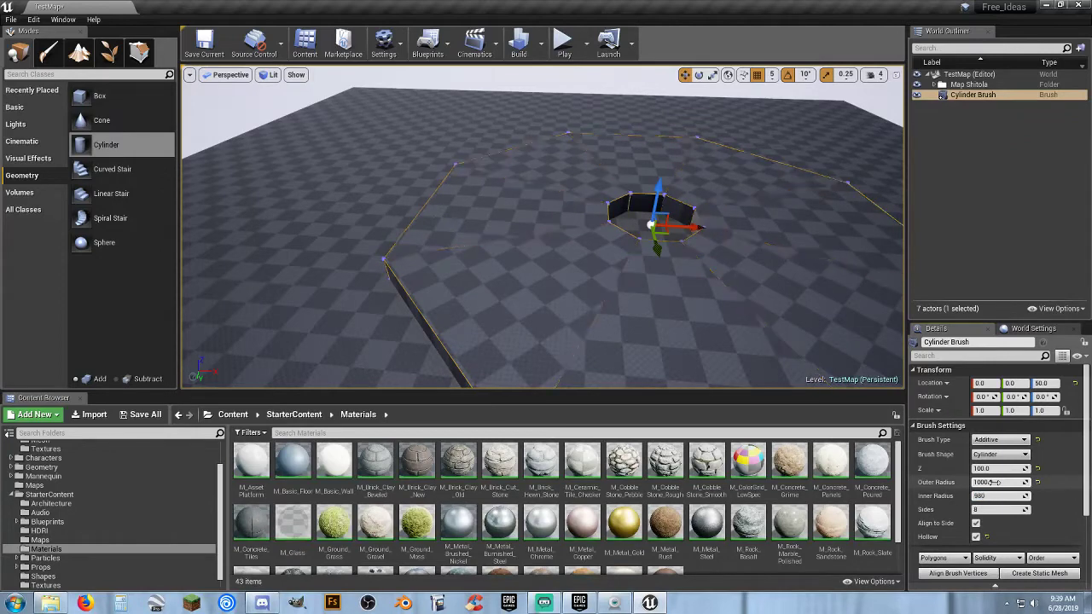
key(Return)
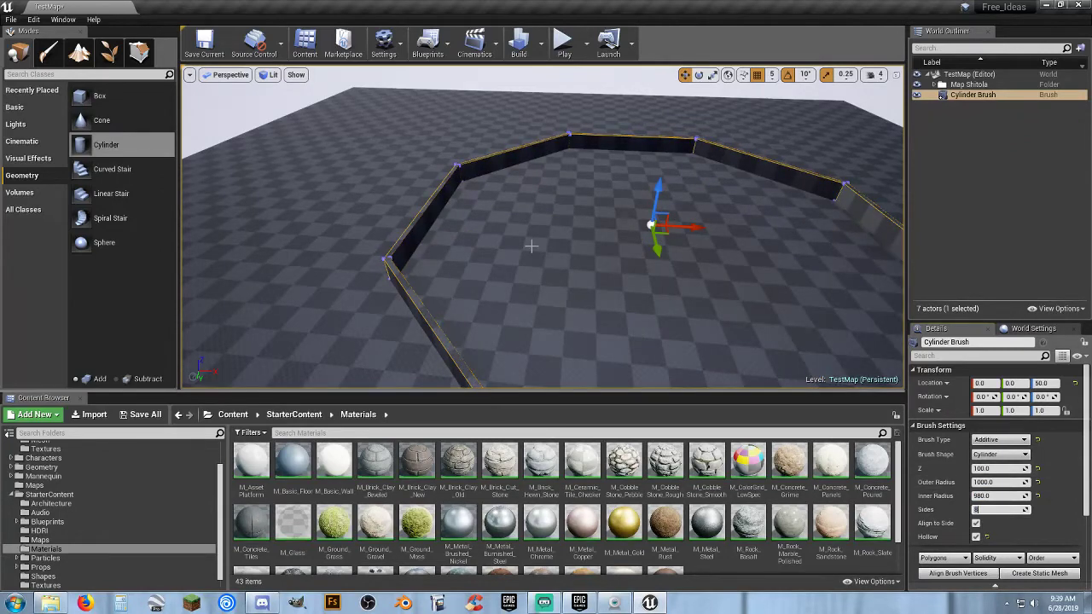
Play-test the enlarged hollow cylinder by running the character up to its wall and jumping over it, and end the session.
right_drag(531, 244, 658, 291)
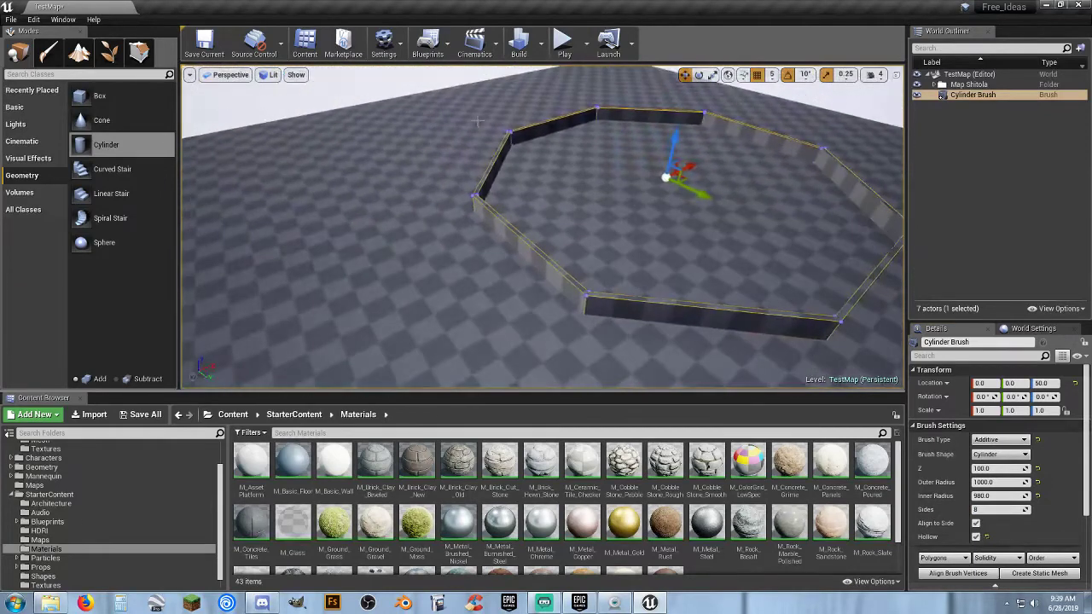
click(563, 41)
key(w)
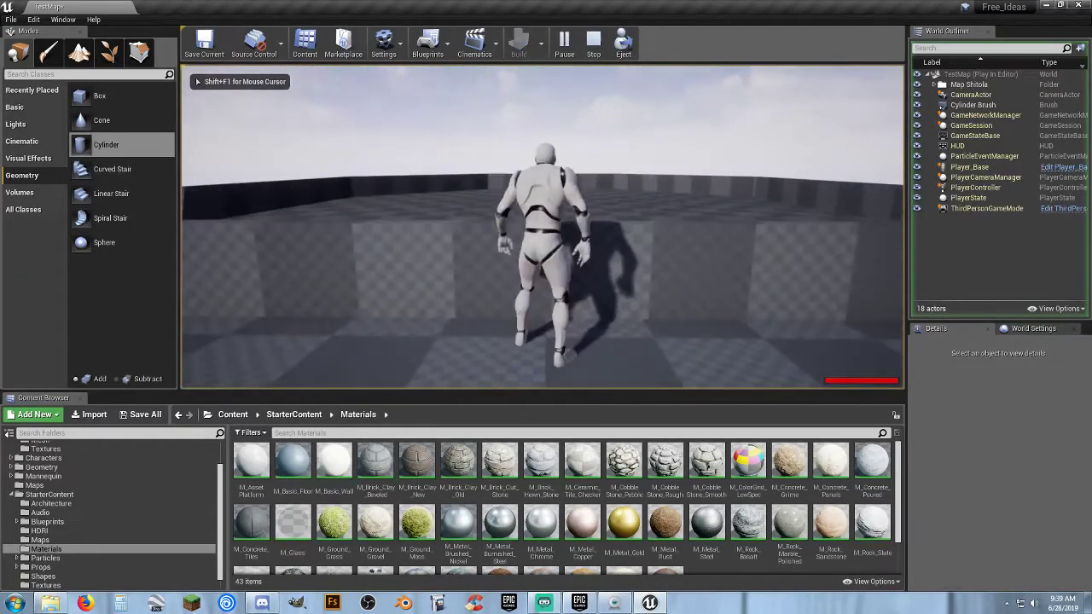
key(space)
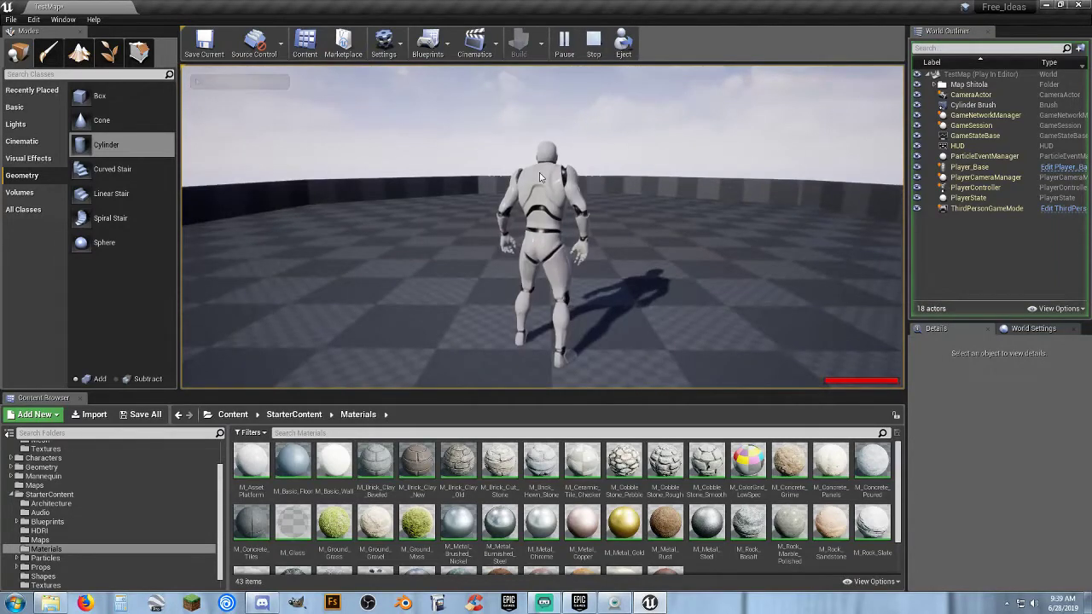
key(Escape)
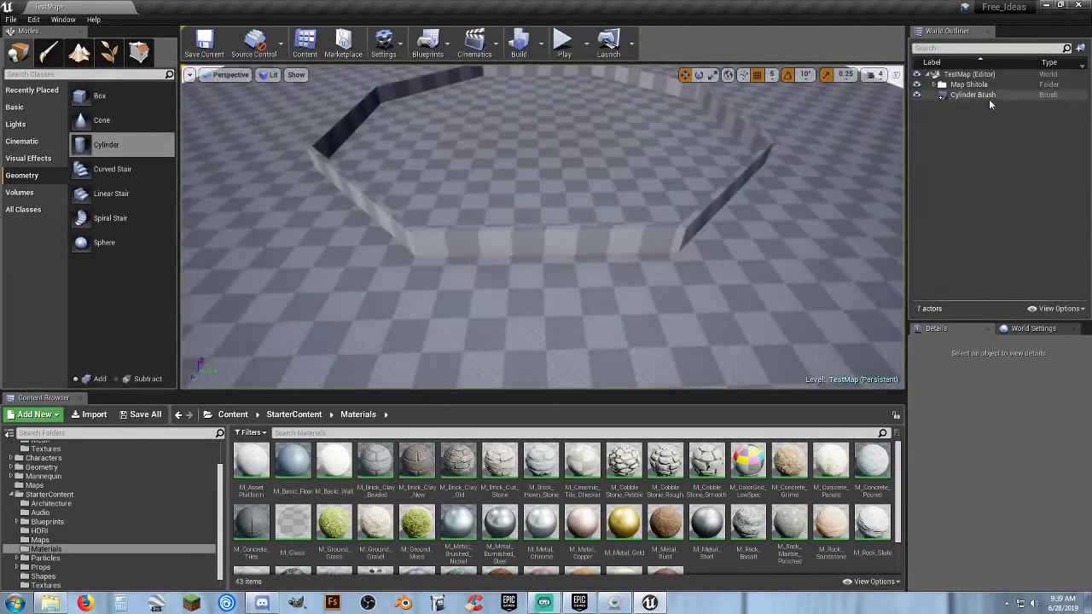
Delete the Cylinder Brush from the level and choose the M_CobbleStone_Rough material for a new brush.
click(989, 97)
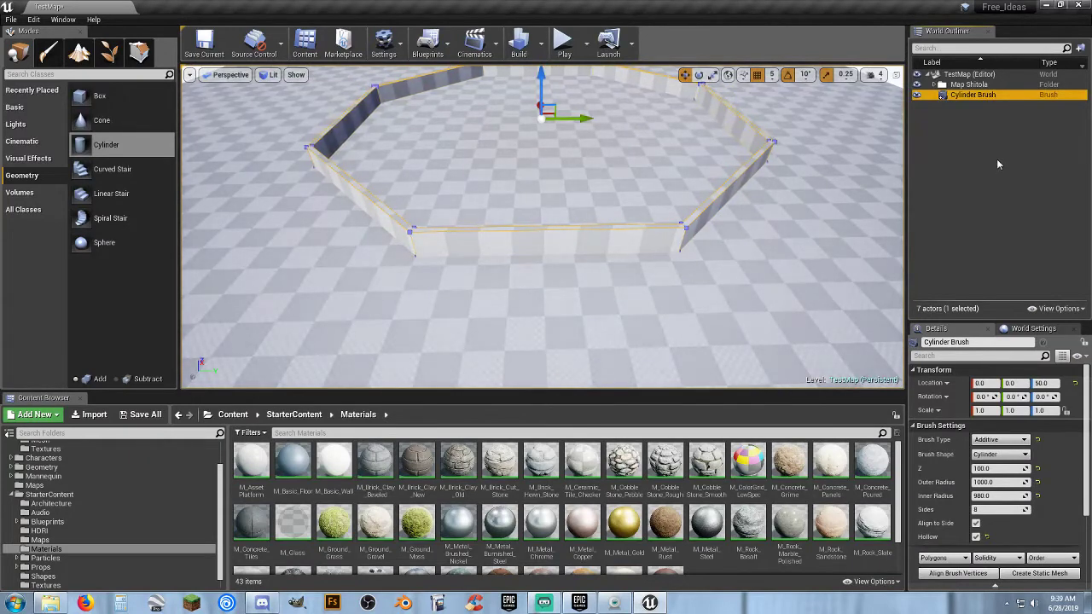
key(Delete)
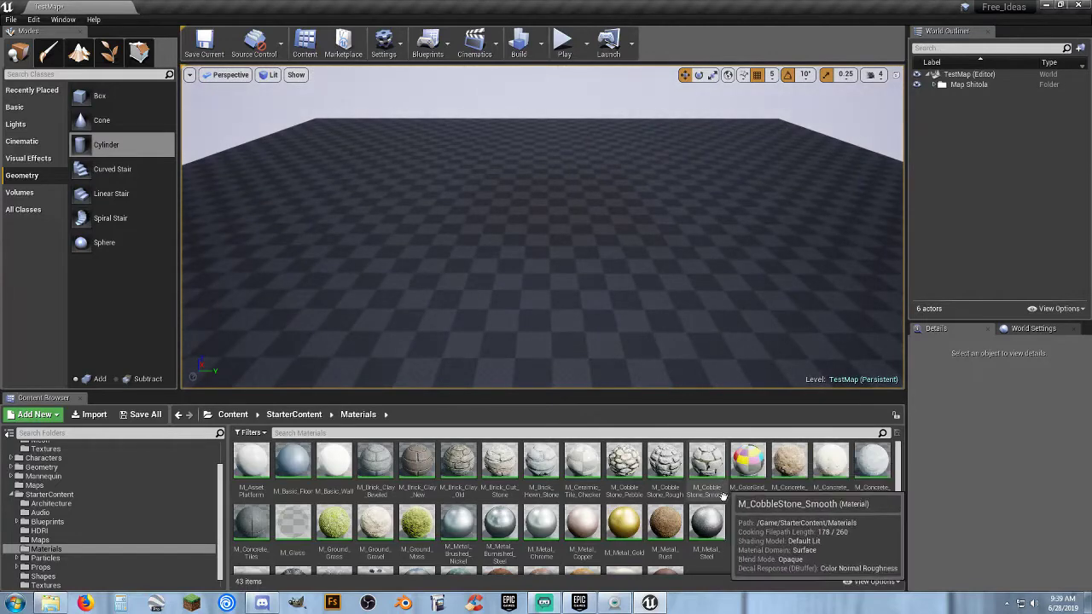
scroll(813, 503, down, 2)
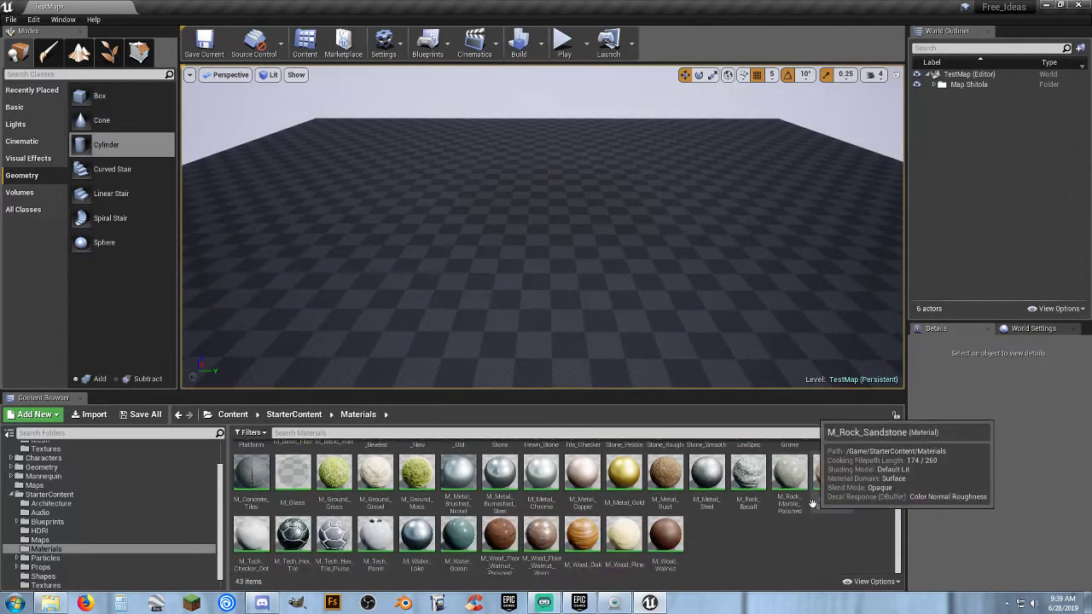
scroll(813, 503, up, 2)
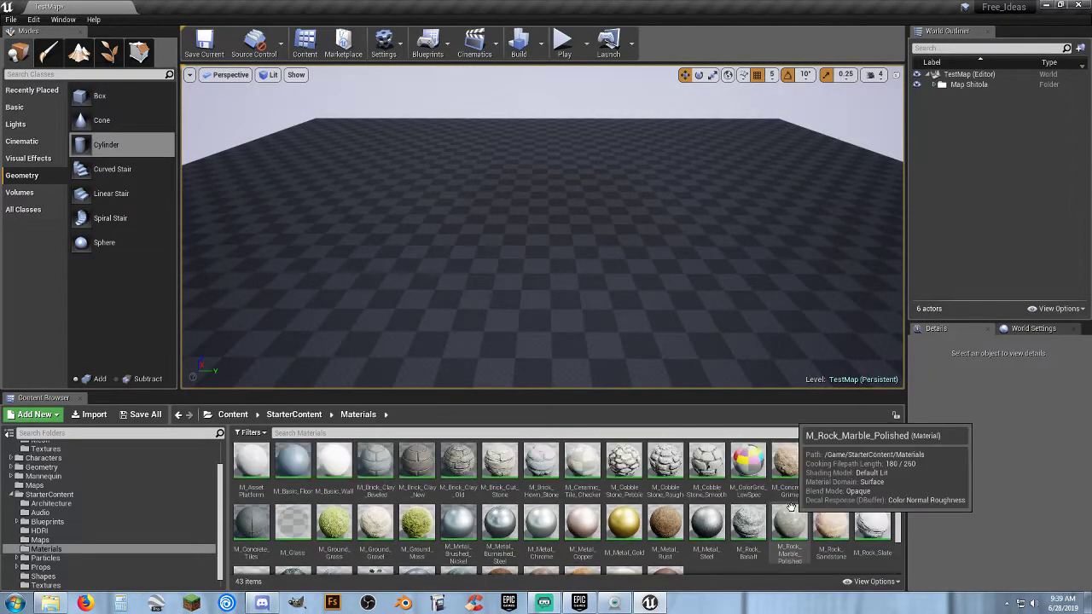
click(723, 468)
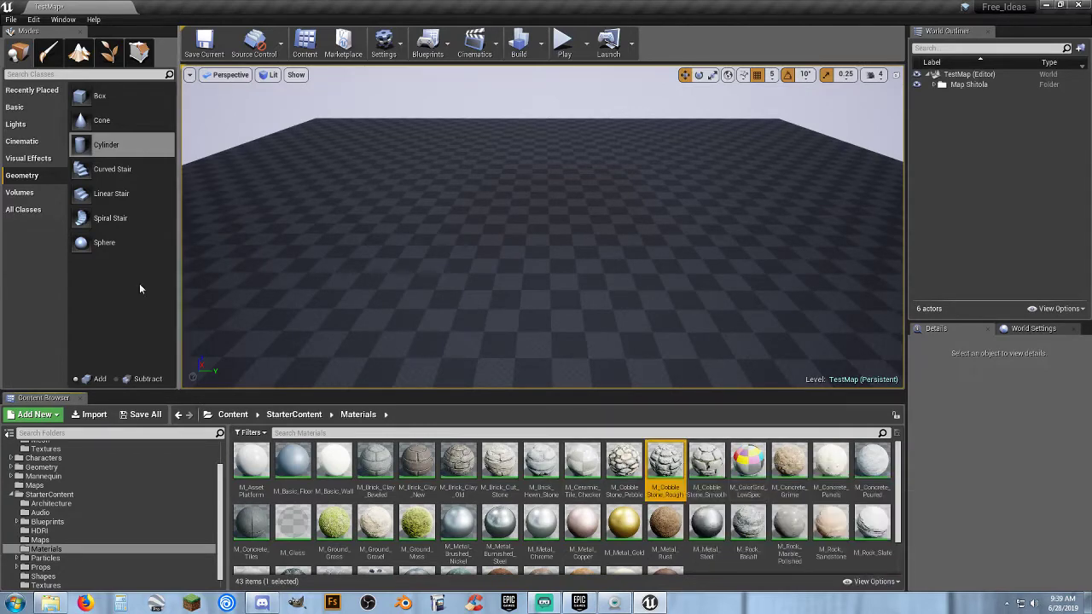
Place a new cylinder geometry brush on the middle of the floor and set its Z location to 50.
mouse_move(106, 144)
mouse_down()
mouse_move(397, 203)
mouse_move(551, 208)
mouse_move(538, 206)
mouse_up()
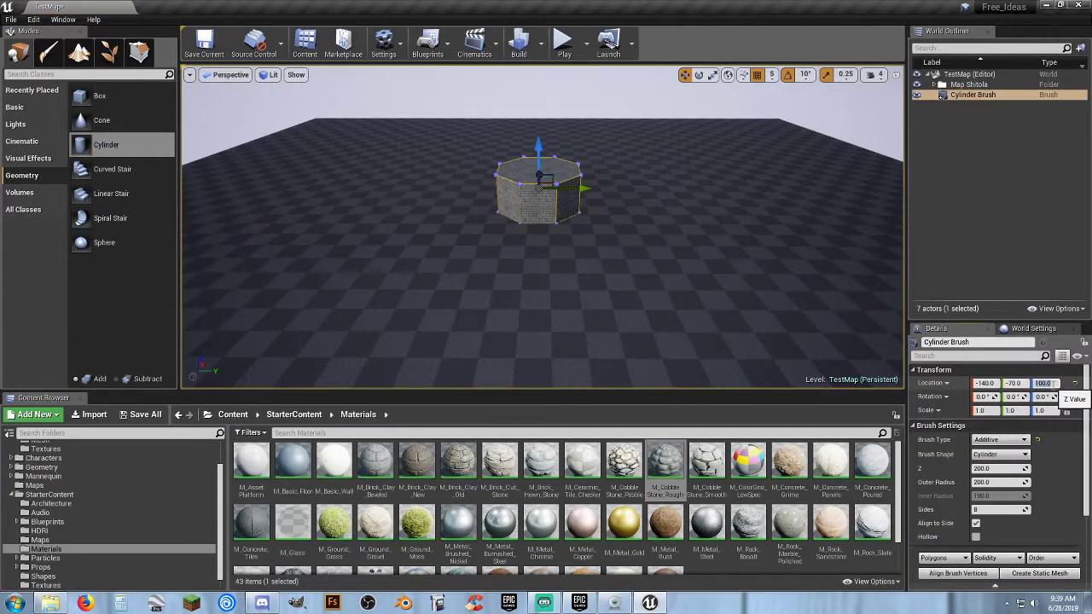
text(50)
key(Return)
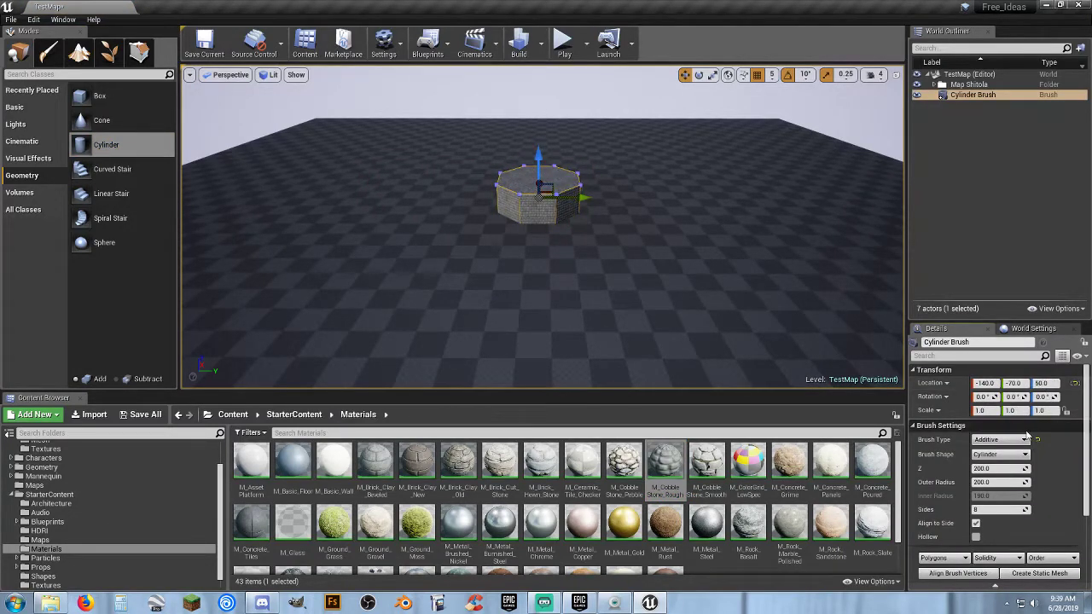
Set the new cylinder brush's Z height to 100 and its outer radius to 1000.
click(1005, 469)
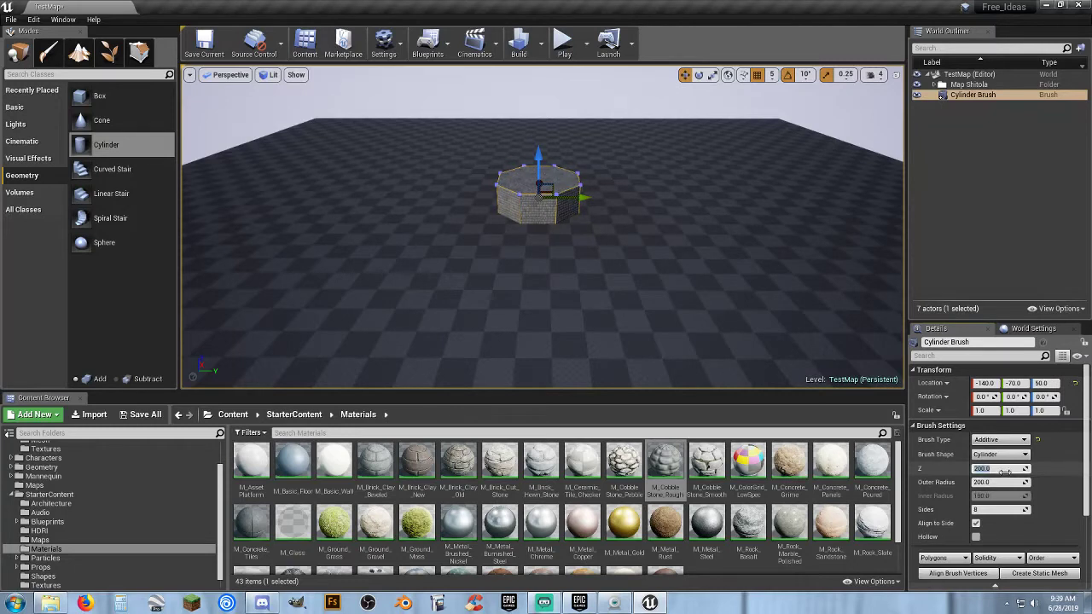
key(Tab)
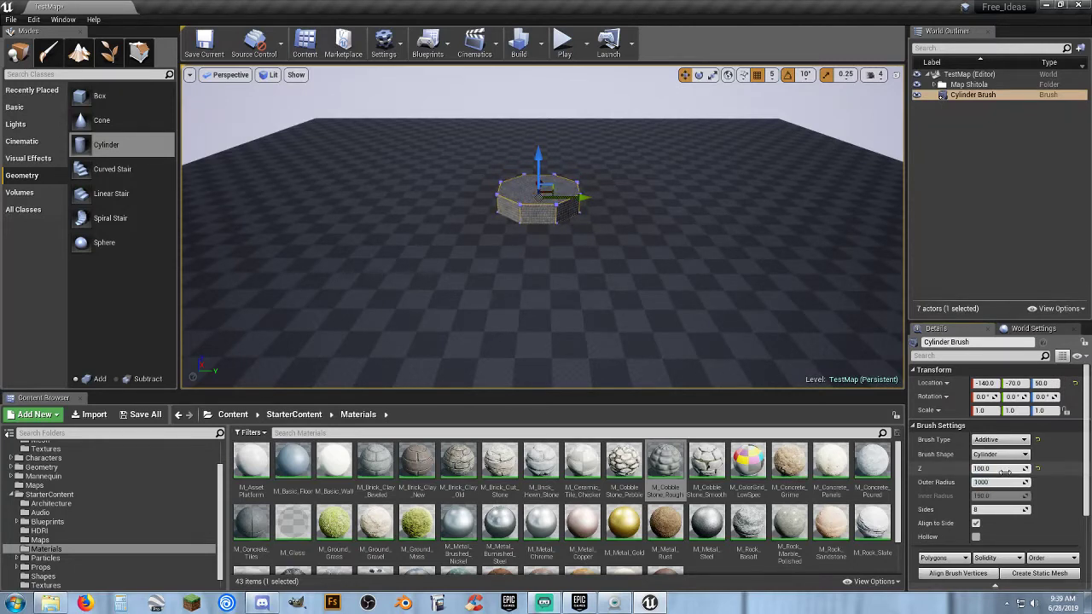
key(Return)
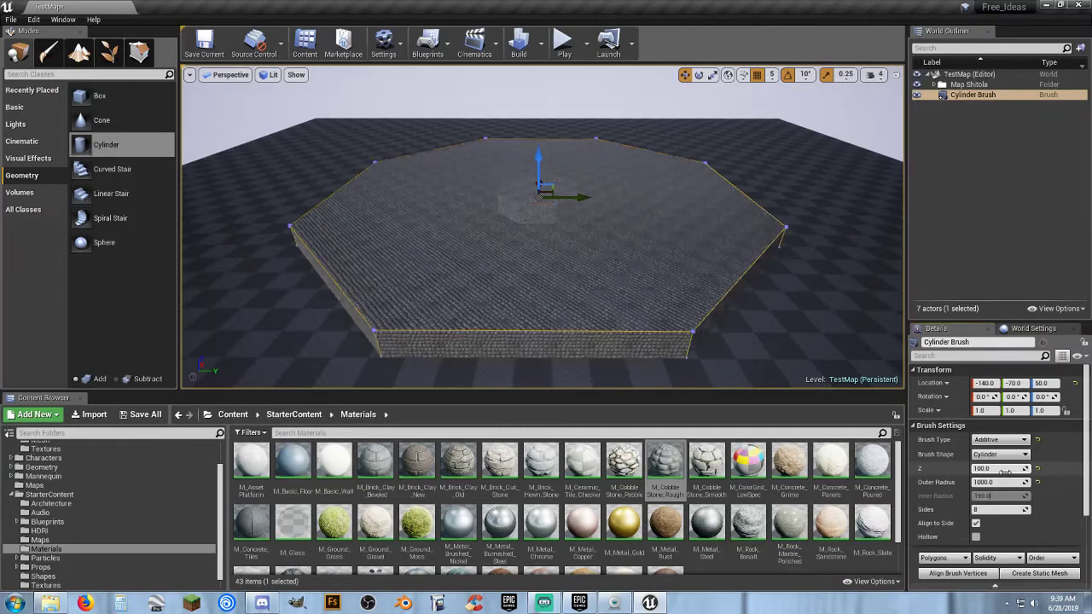
Make the cobblestone cylinder brush hollow with an inner radius of 980.
click(976, 537)
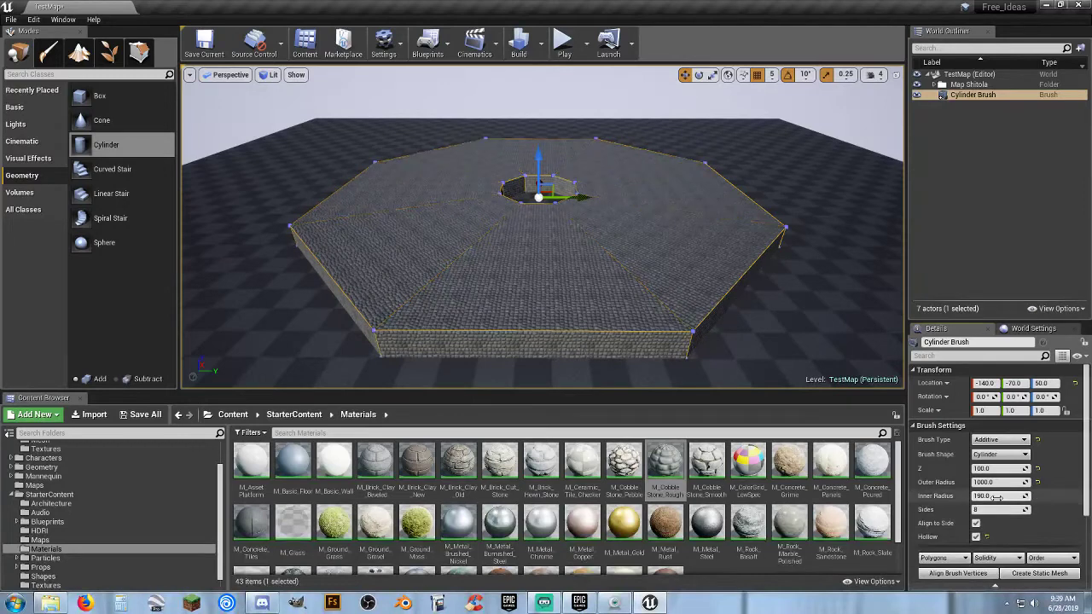
click(996, 498)
text(980)
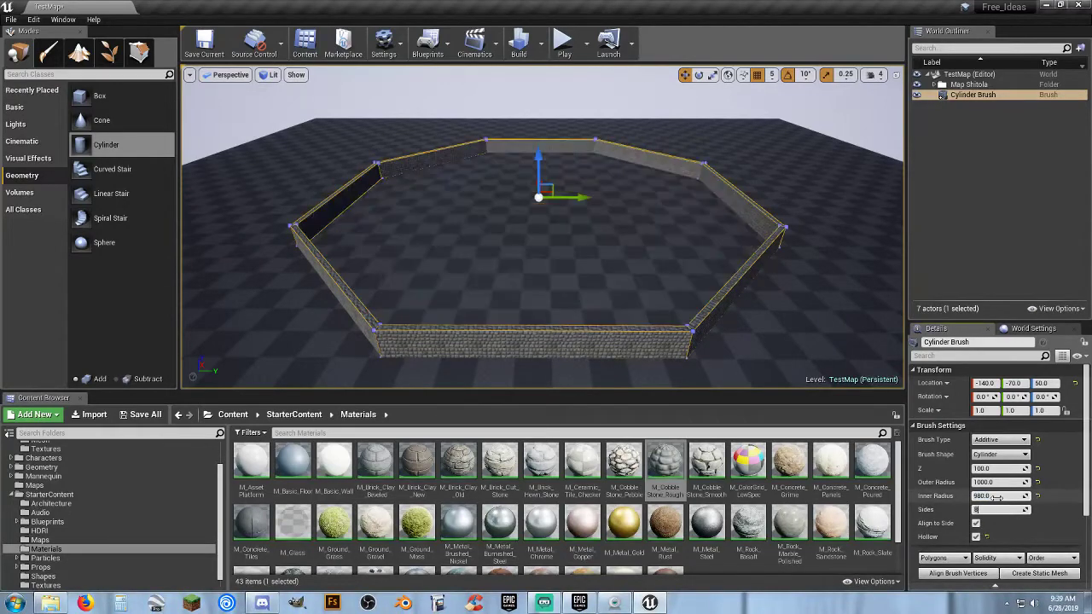
key(Tab)
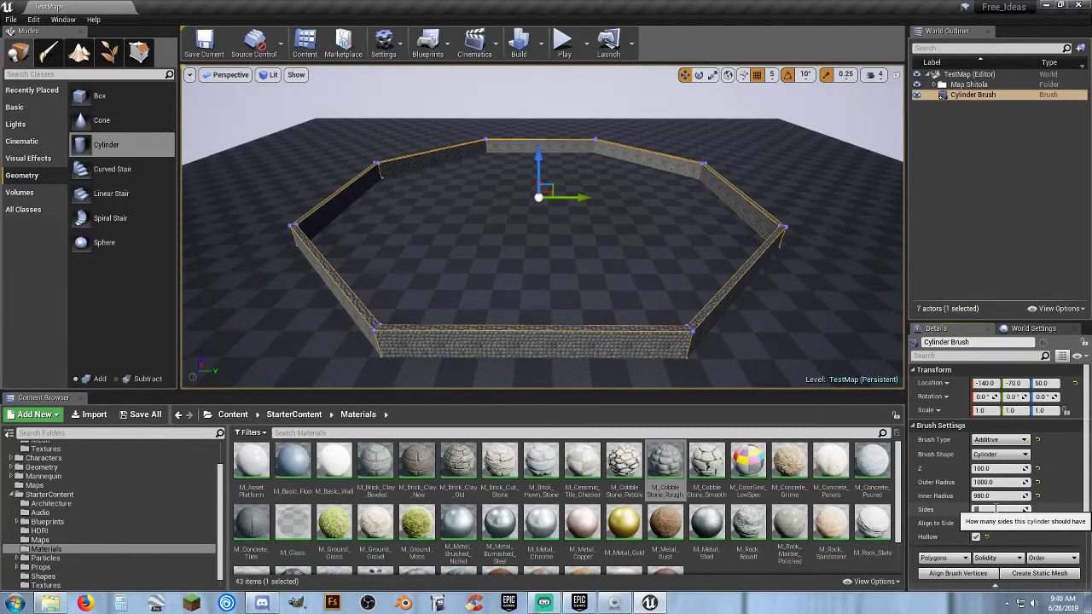
Set the cylinder brush's number of sides to 16.
text(8)
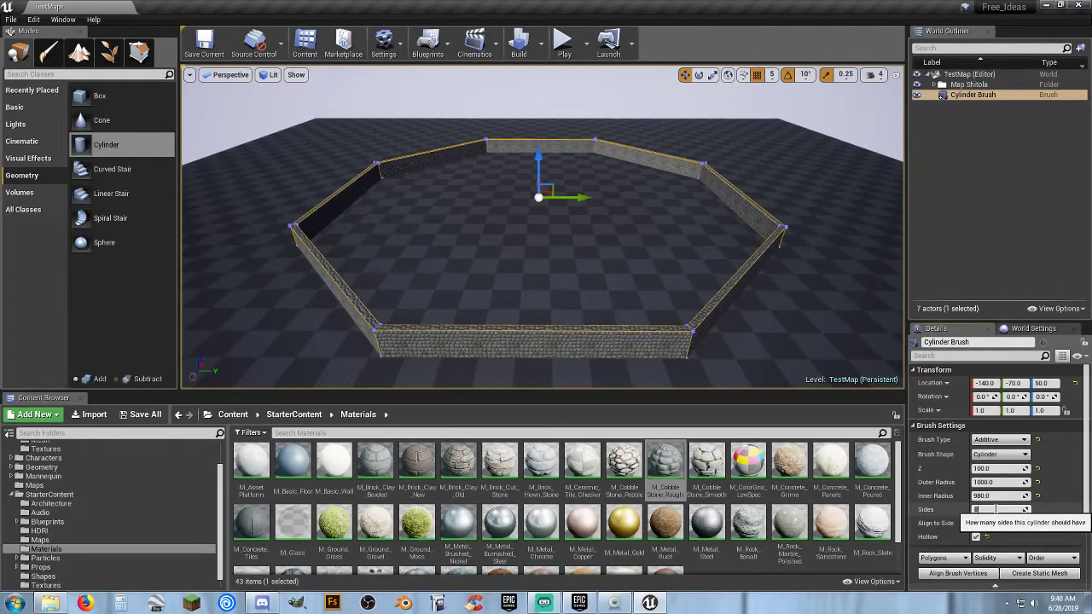
mouse_move(744, 301)
right_down()
mouse_move(691, 350)
mouse_move(759, 418)
mouse_move(856, 407)
right_up()
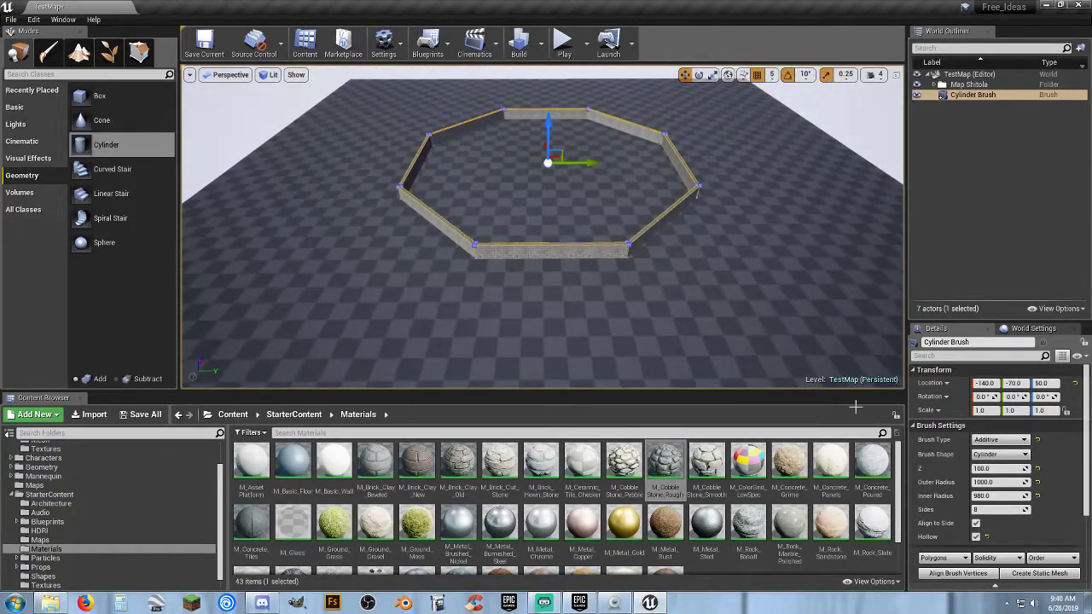
click(996, 510)
text(16)
key(Return)
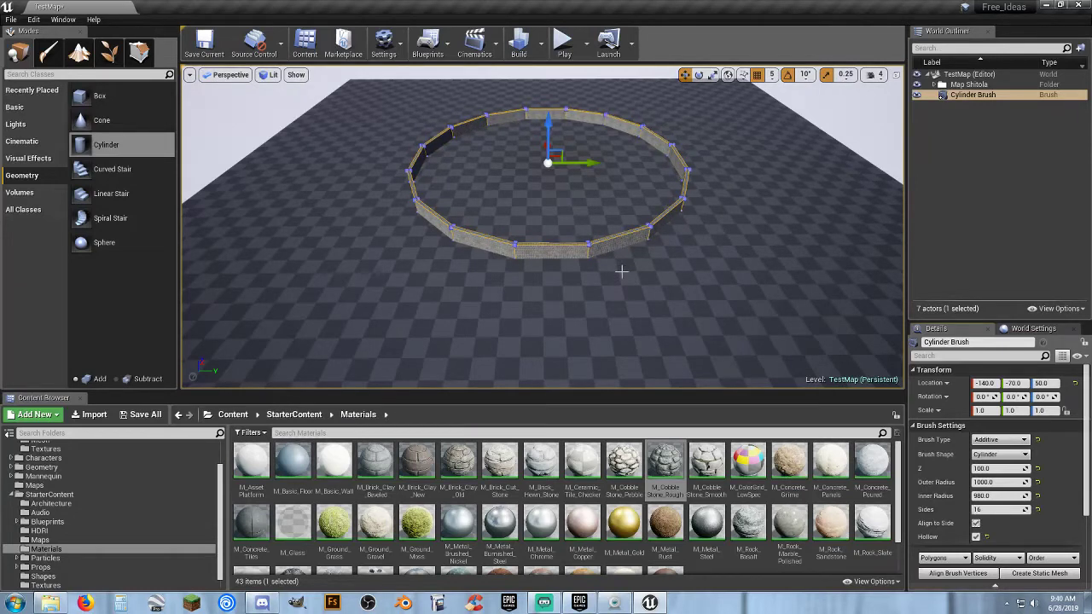
Play-test the level by running the character up to the rough cobblestone wall, and end the session.
click(974, 140)
click(563, 40)
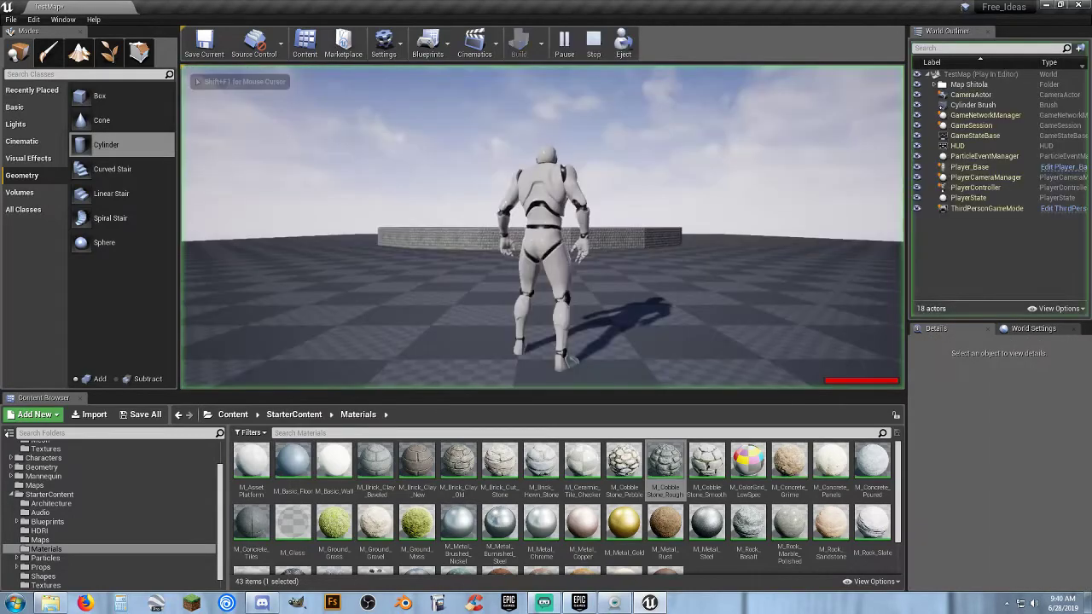
key(w)
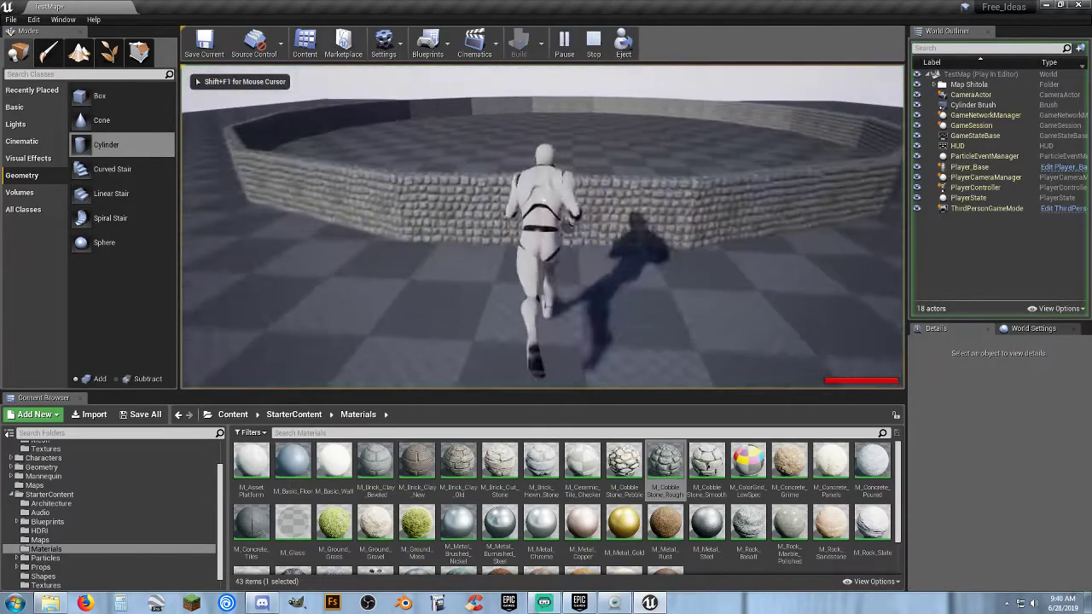
key(w)
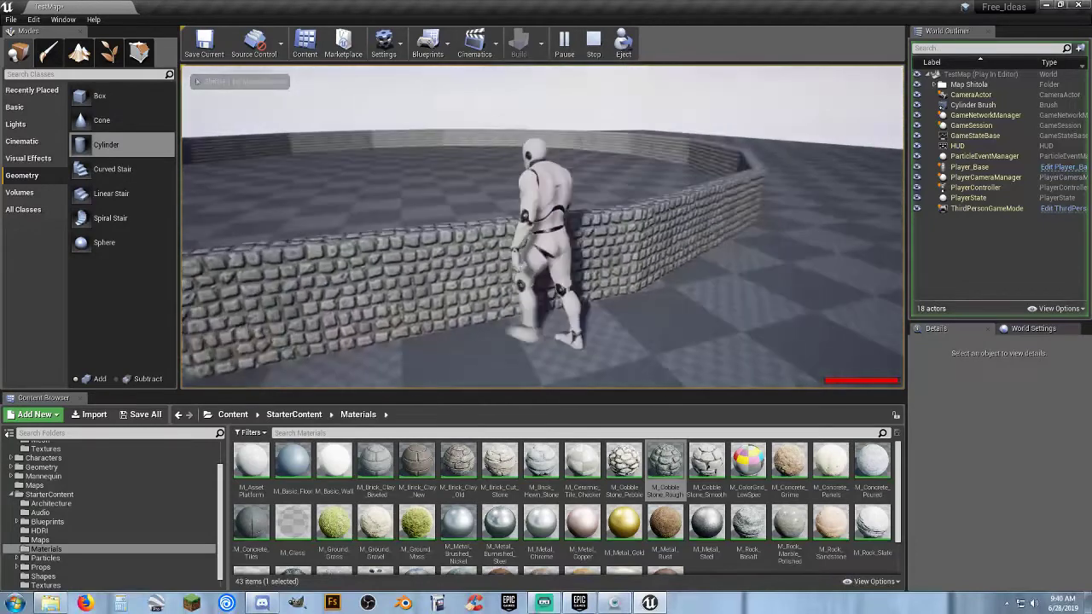
key(w)
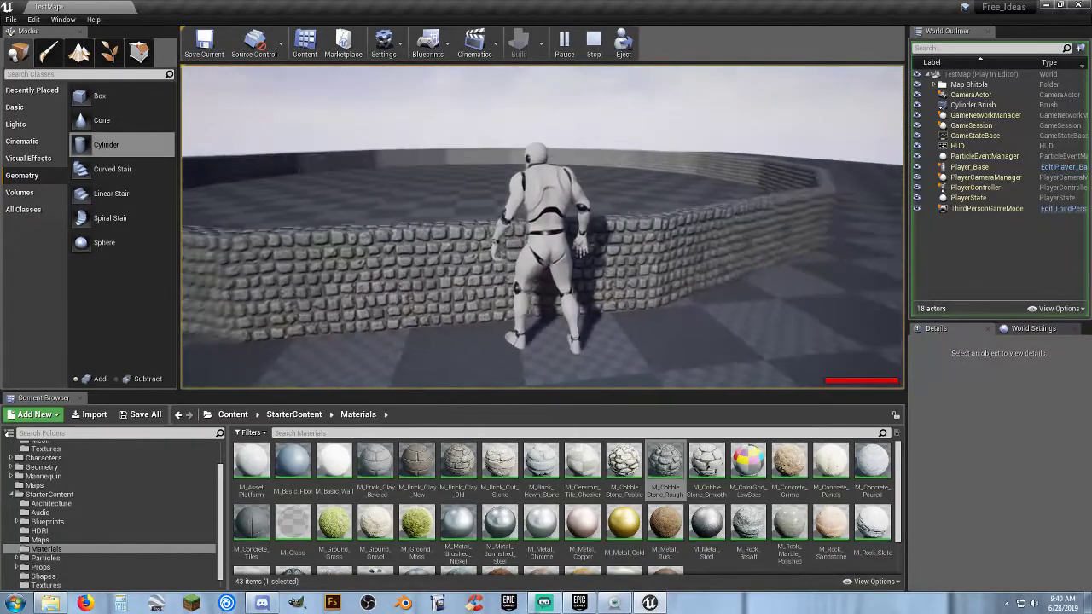
key(Escape)
Select all adjacent surfaces of the ring wall and apply the M_CobbleStone_Smooth material to them.
click(579, 271)
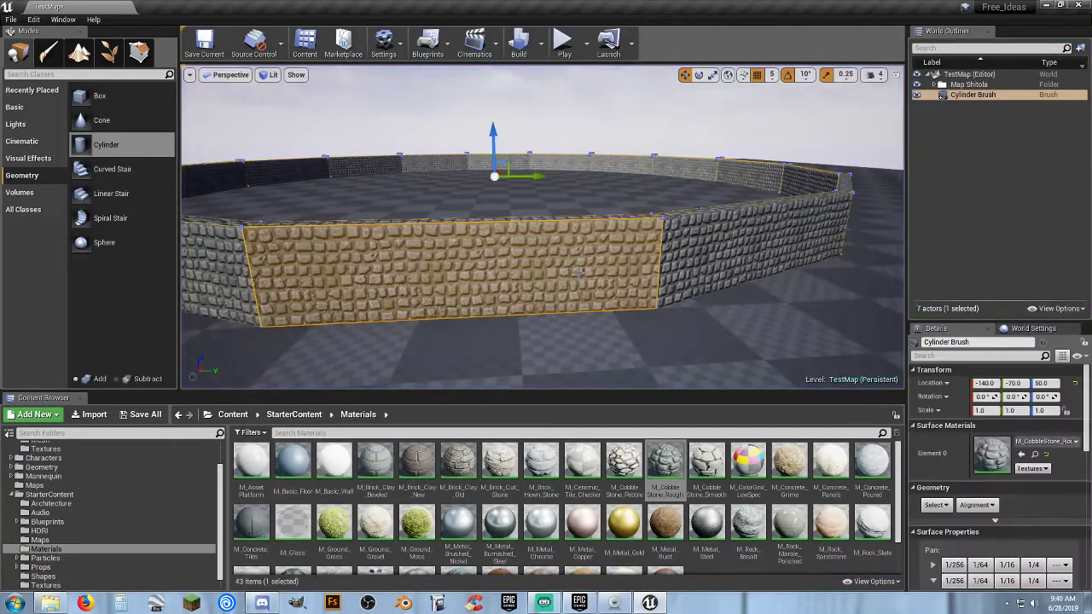
click(707, 461)
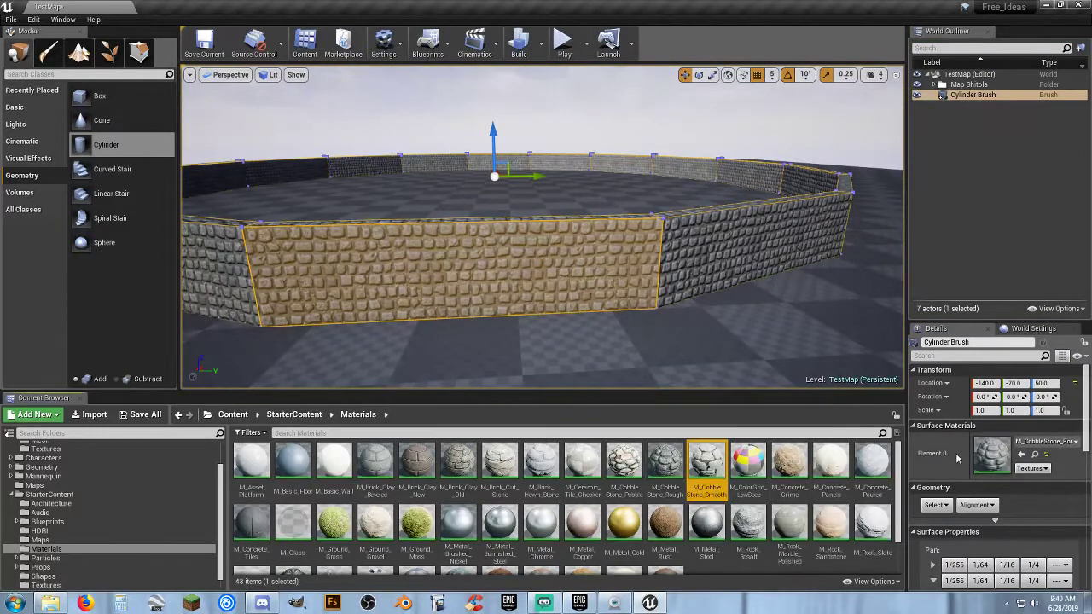
click(935, 505)
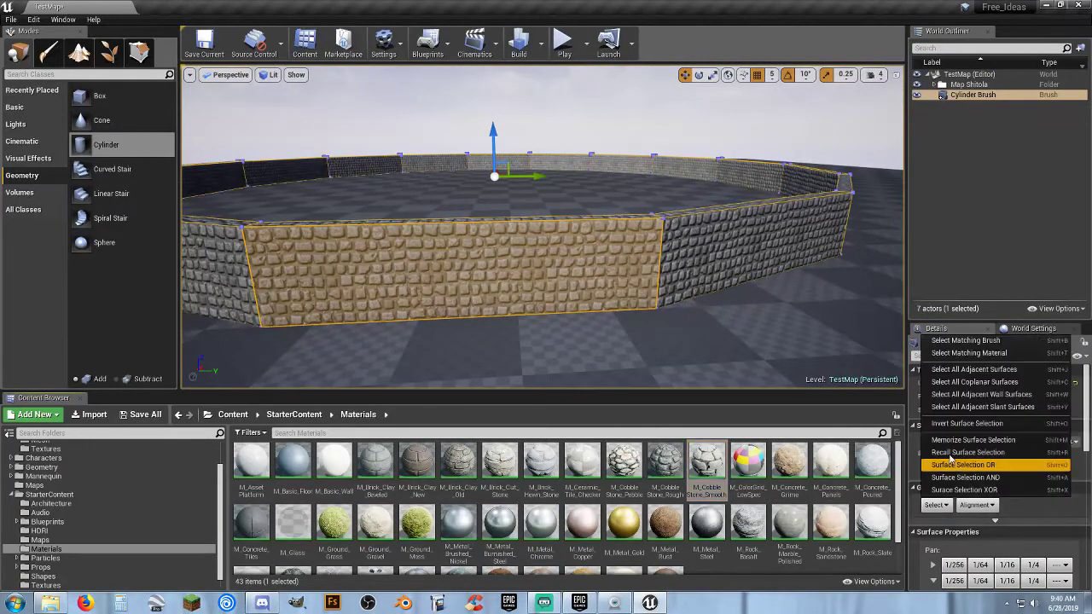
click(965, 370)
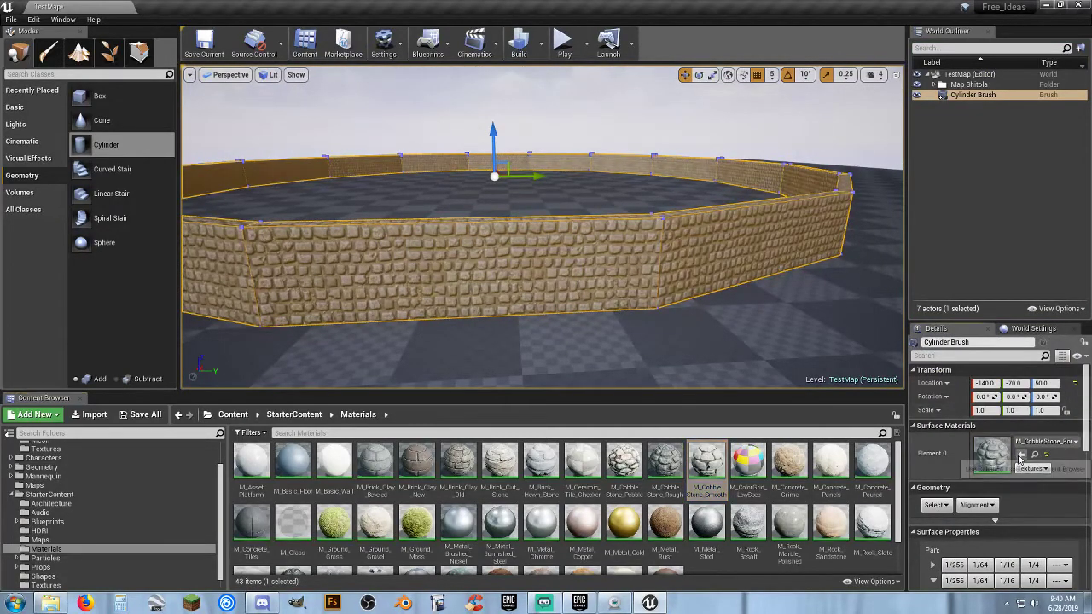
click(1021, 457)
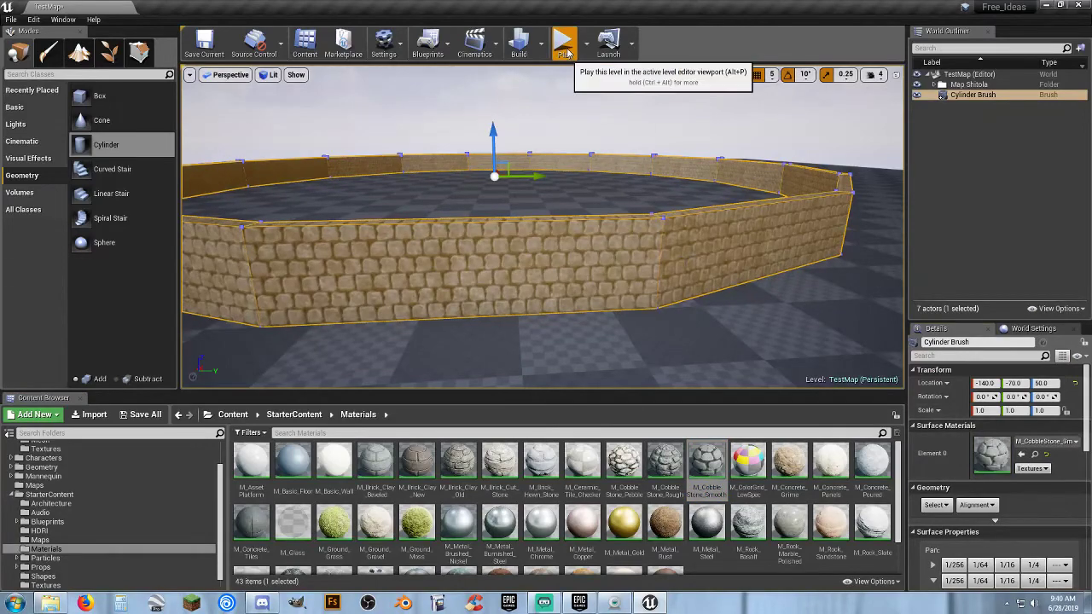
Play-test the level to view the smooth cobblestone wall up close and from farther back, and end the session.
click(563, 41)
key(w)
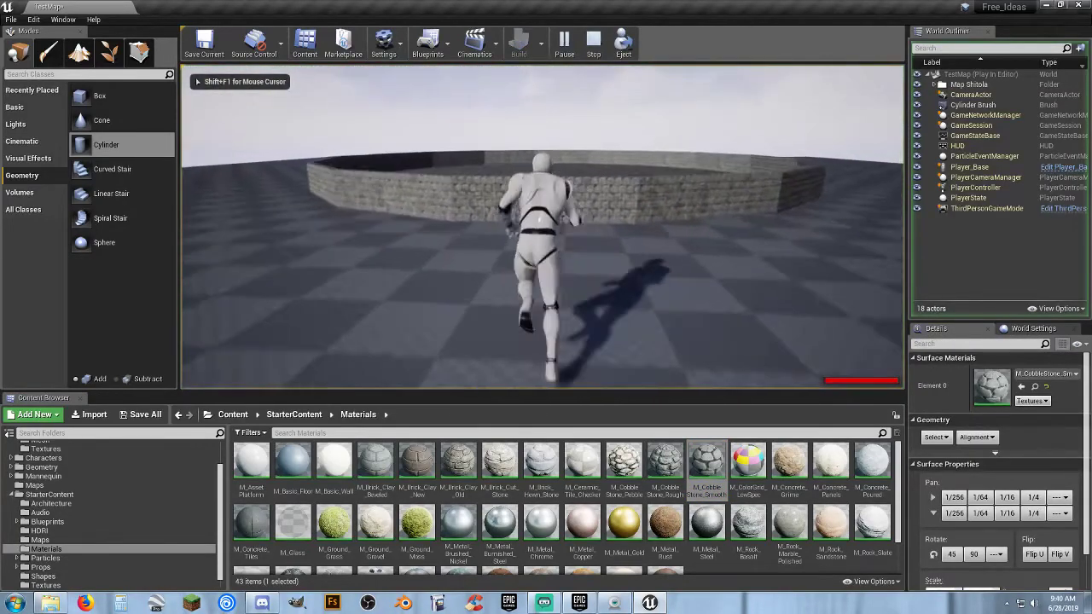
key(w)
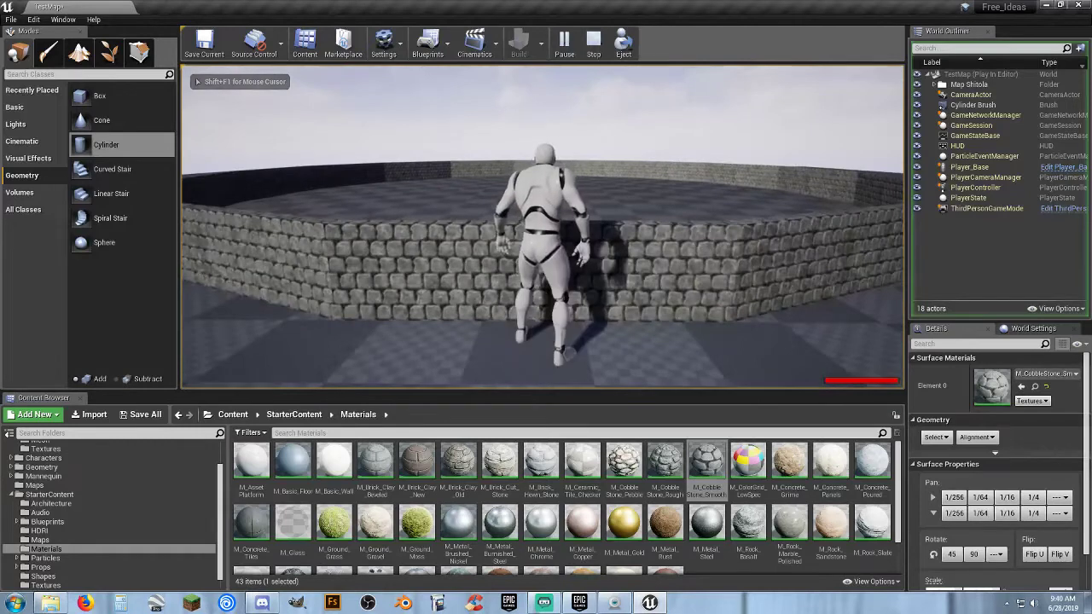
key(s)
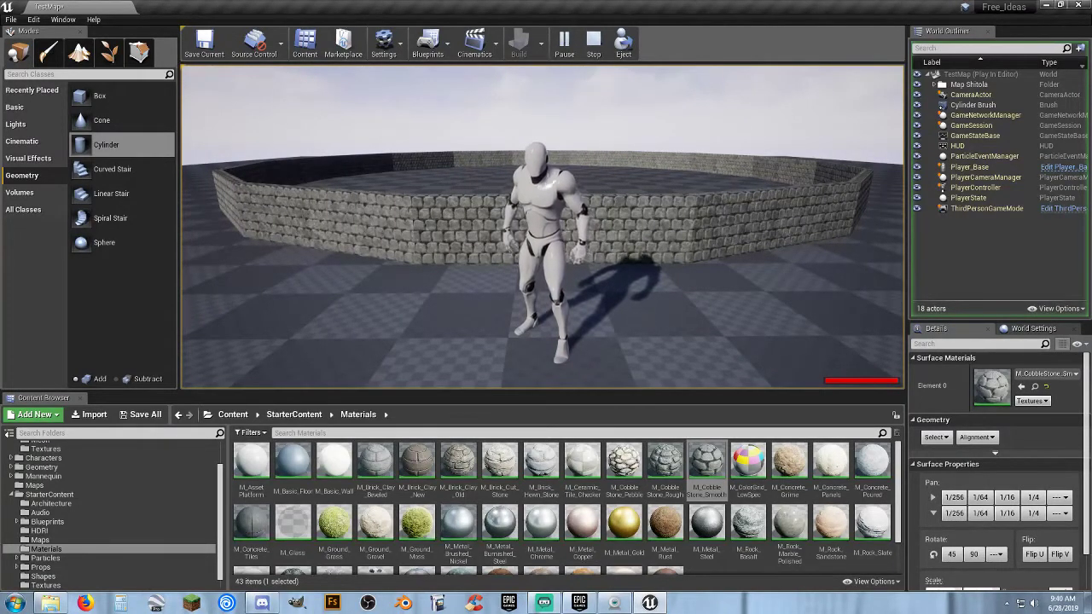
key(Escape)
Select all adjacent surfaces of the ring wall and apply the M_Brick_Hewn_Stone material to them.
click(607, 220)
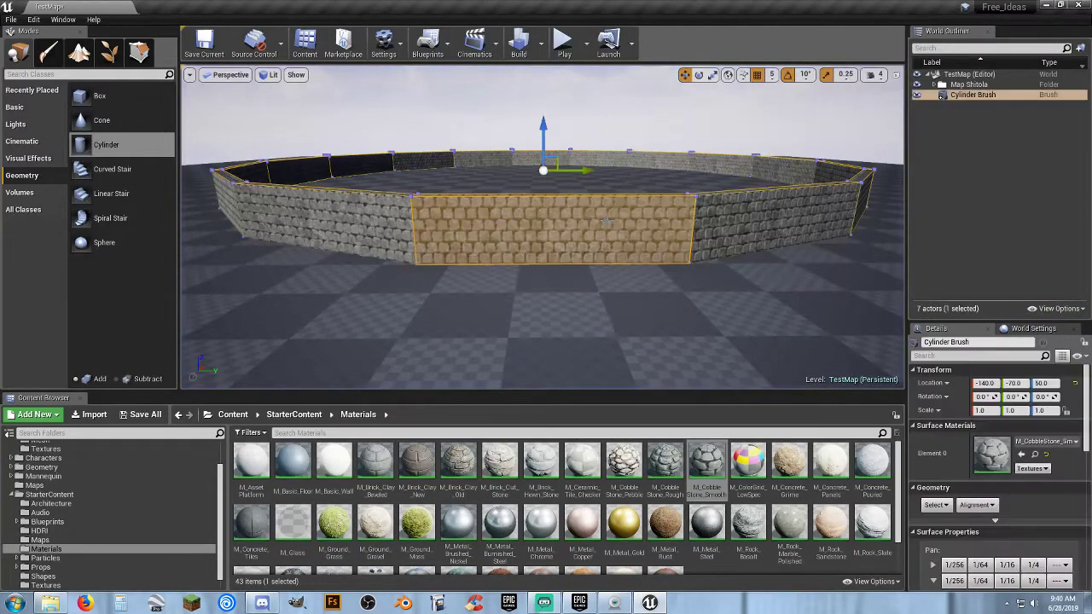
click(932, 507)
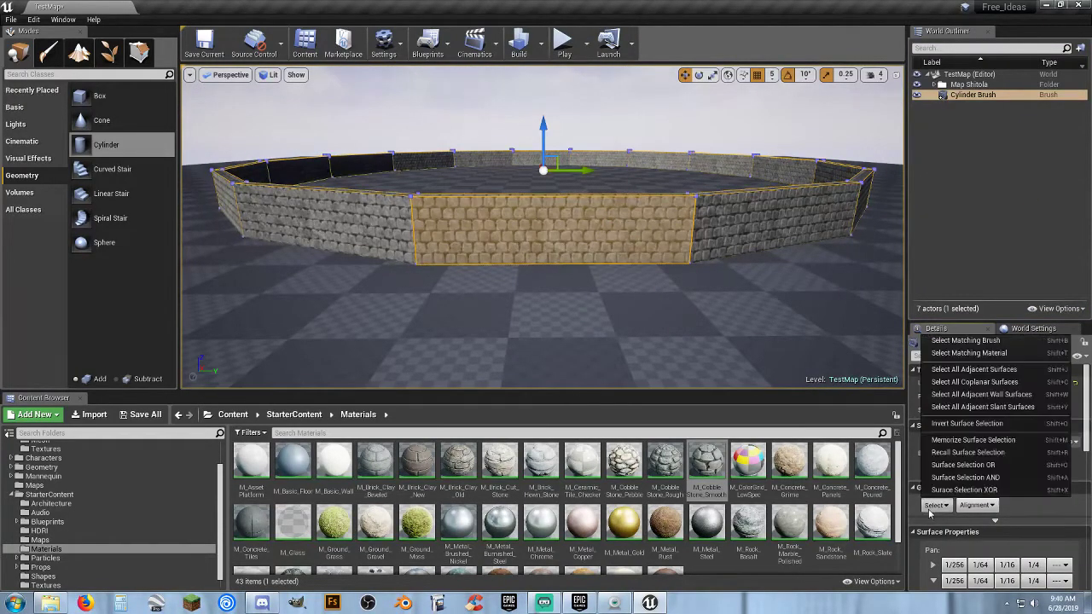
click(973, 368)
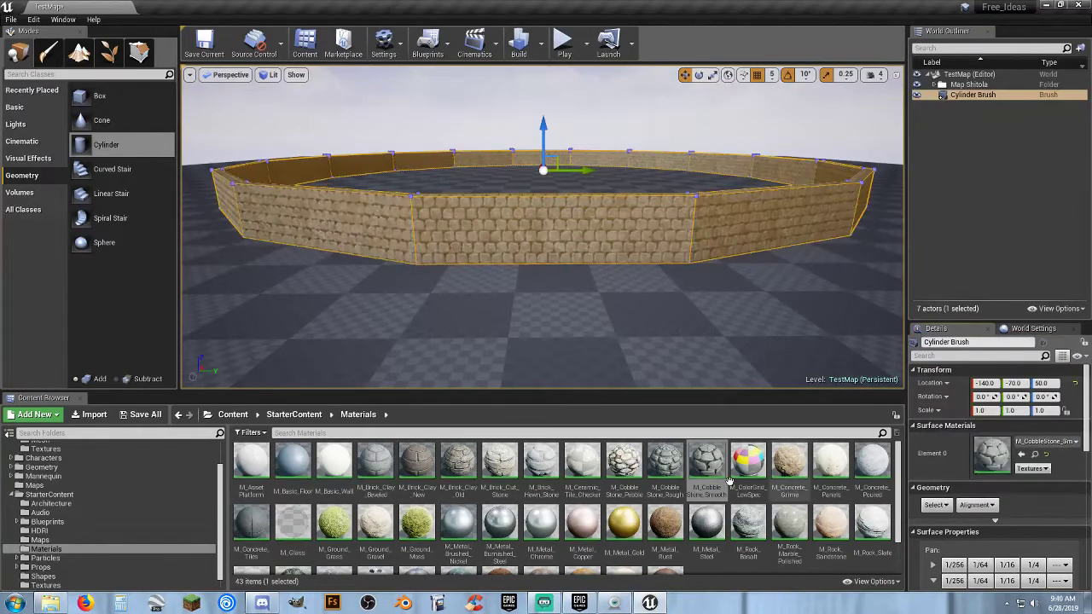
click(550, 486)
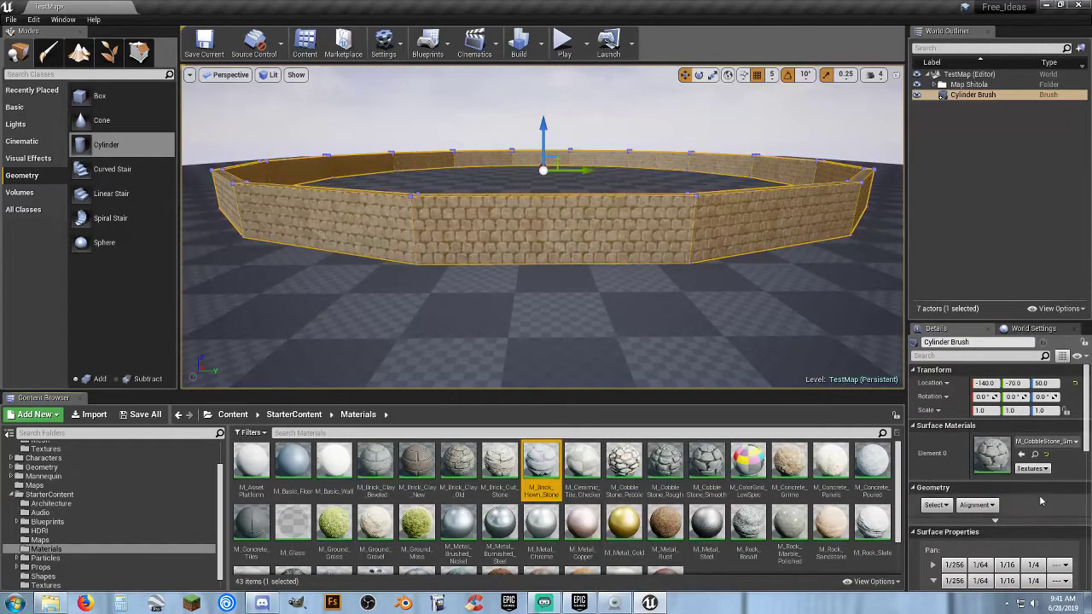
click(1025, 458)
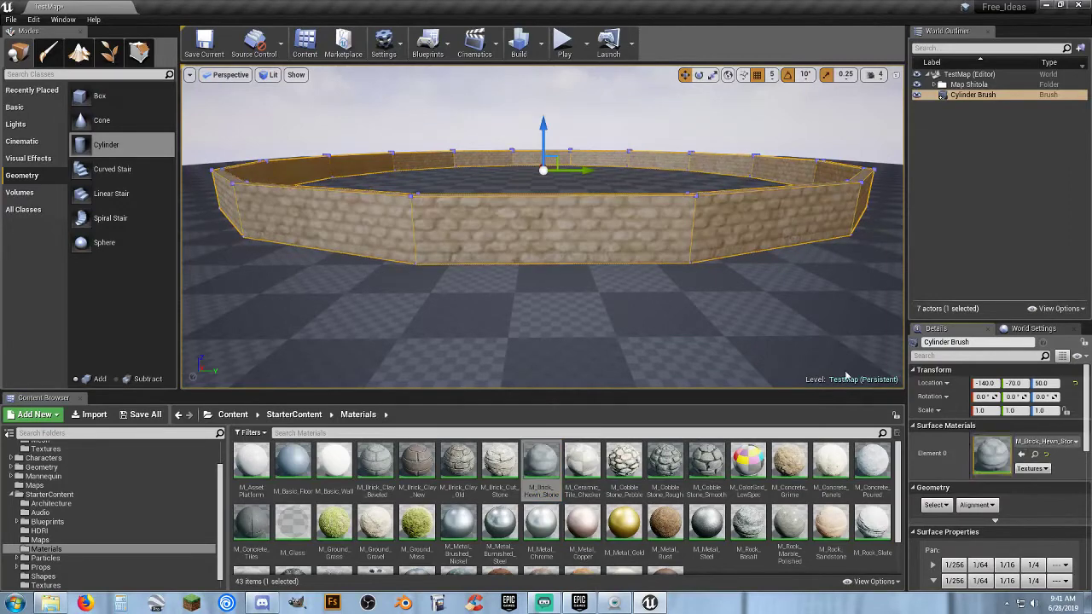
Play-test the level by running around and jumping onto the hewn stone wall, and end the session.
click(563, 39)
key(w)
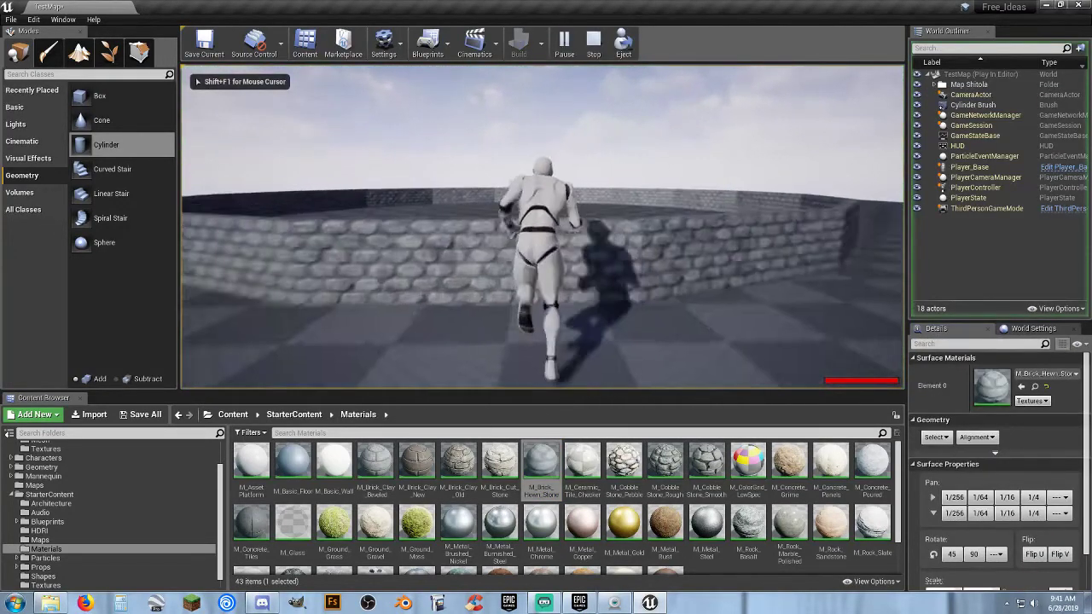
key(space)
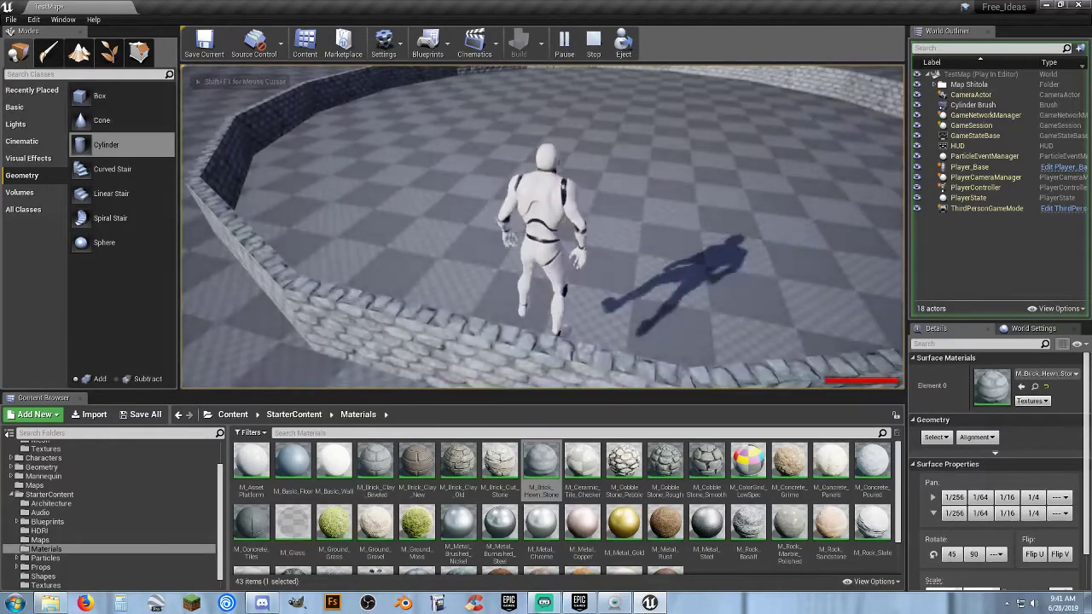
key(s)
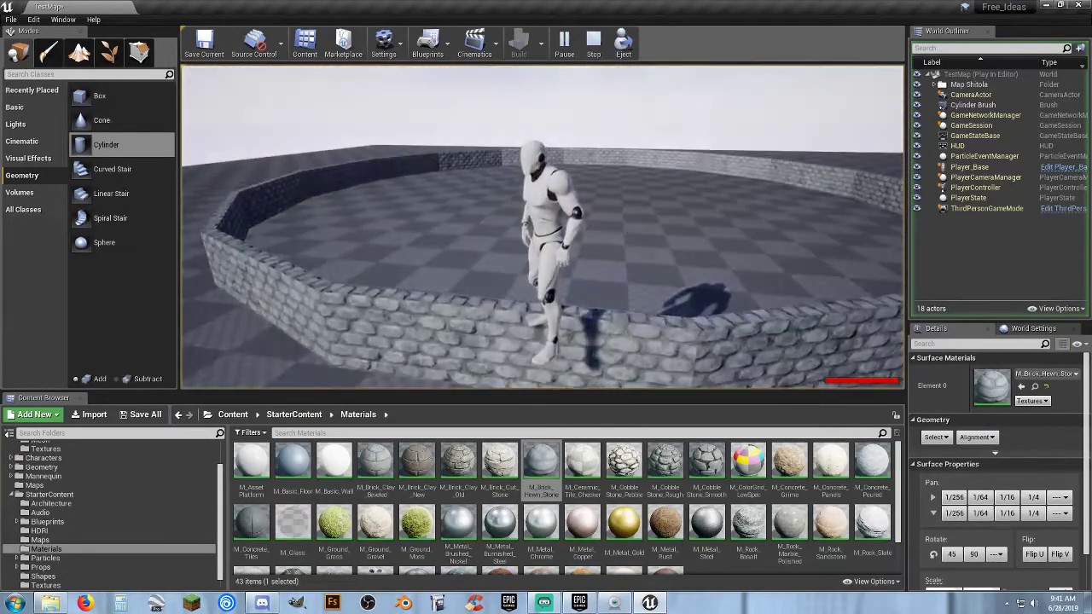
key(s)
key(a)
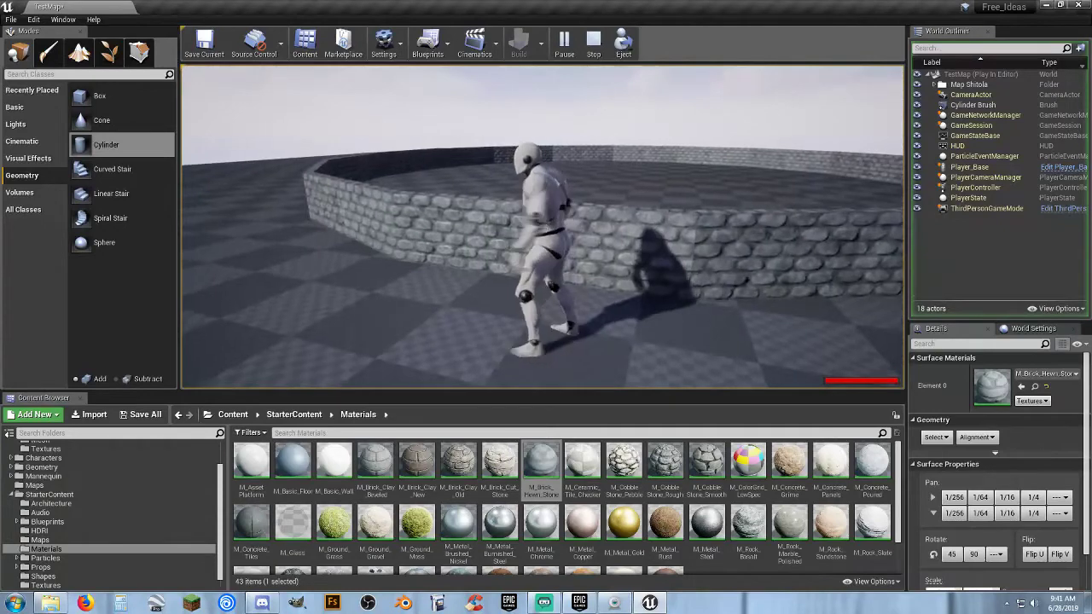
key(a)
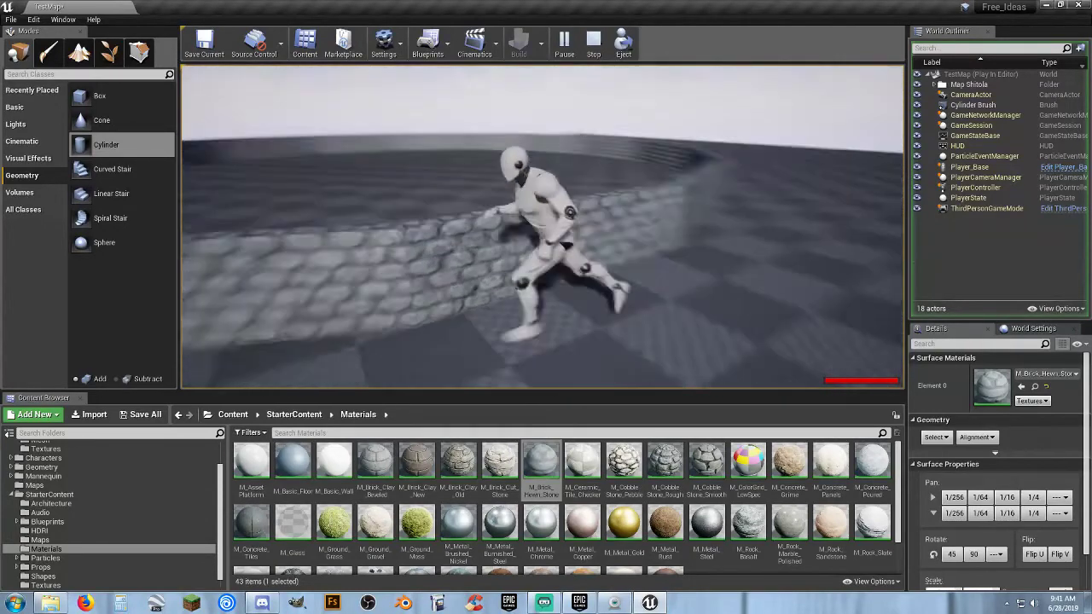
key(d)
key(w)
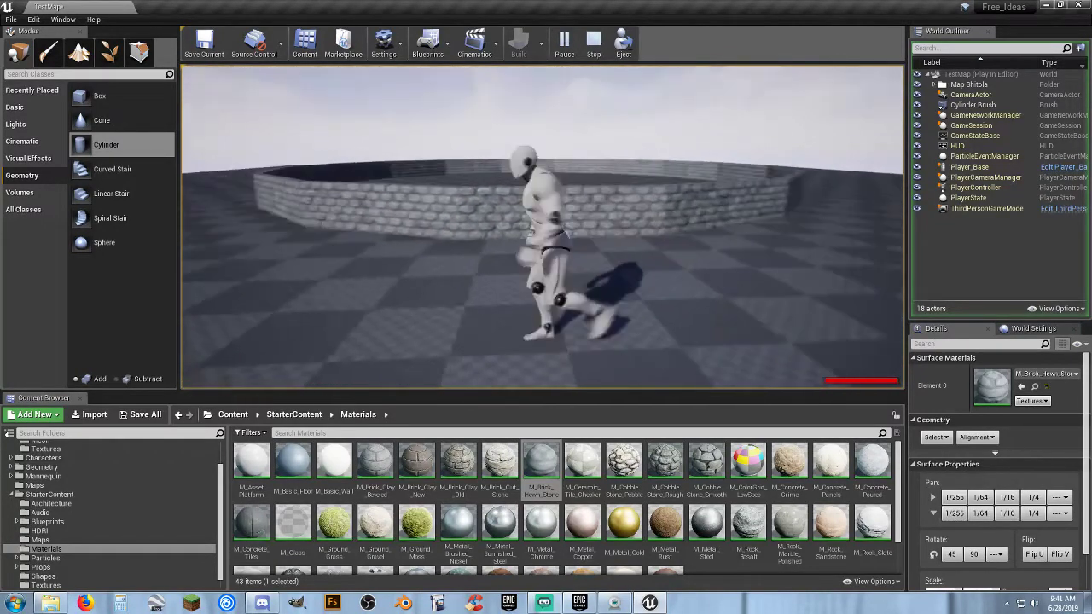
key(space)
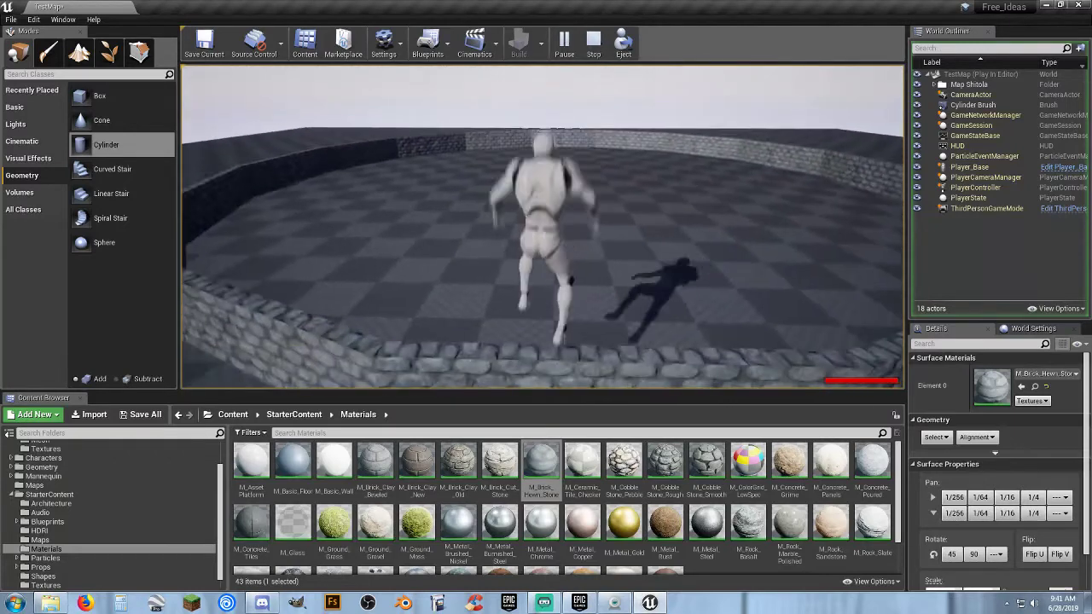
key(Escape)
Place an additive box geometry brush on the floor just outside the near side of the ring wall.
mouse_move(611, 265)
right_down()
mouse_move(612, 298)
mouse_move(611, 268)
right_up()
key(s)
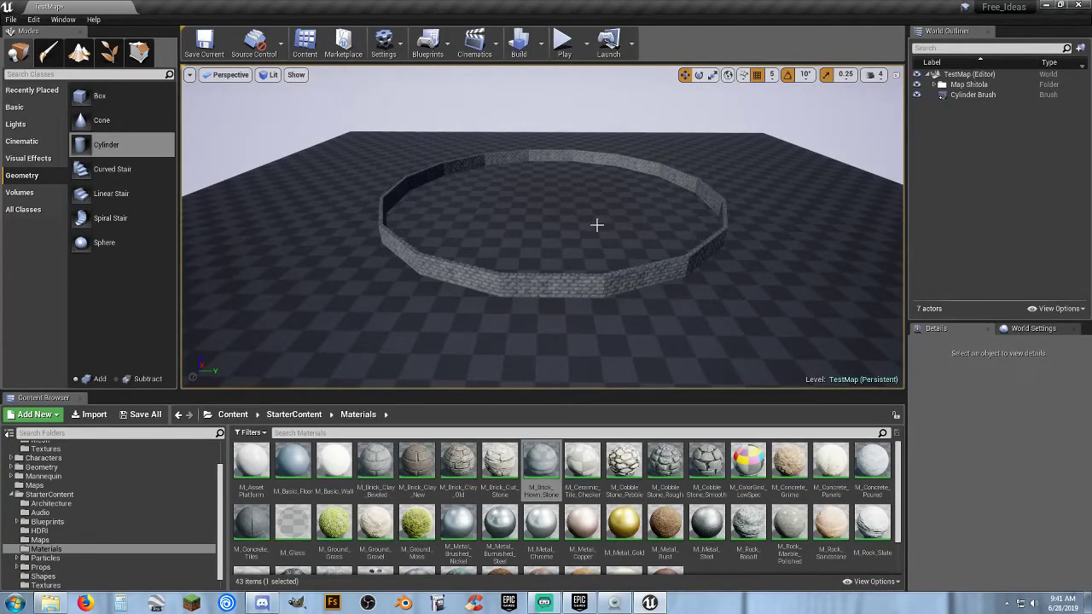
key(w)
right_drag(597, 225, 591, 256)
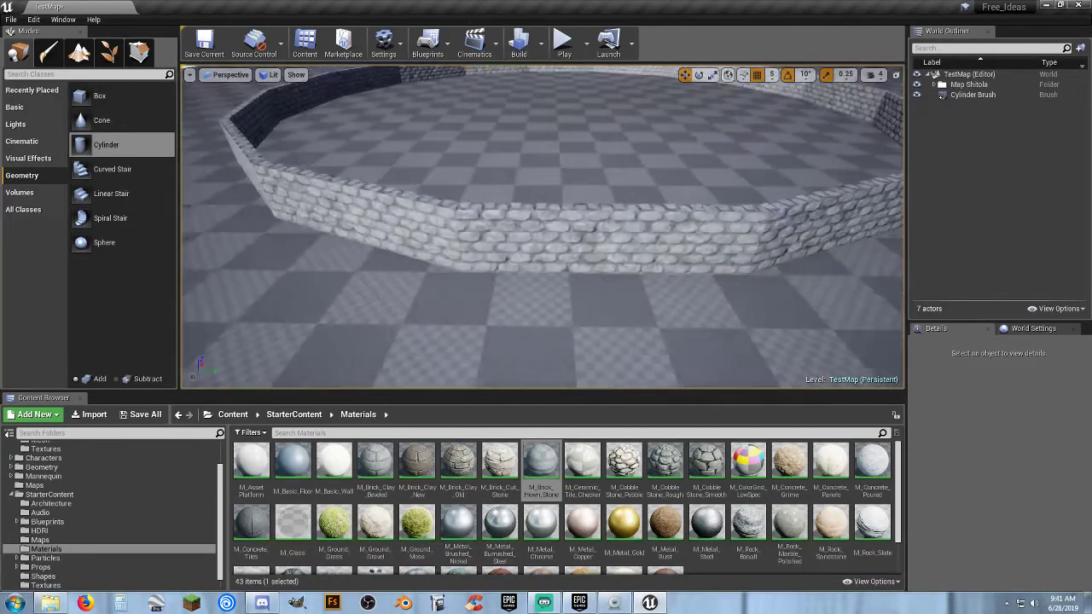
key(s)
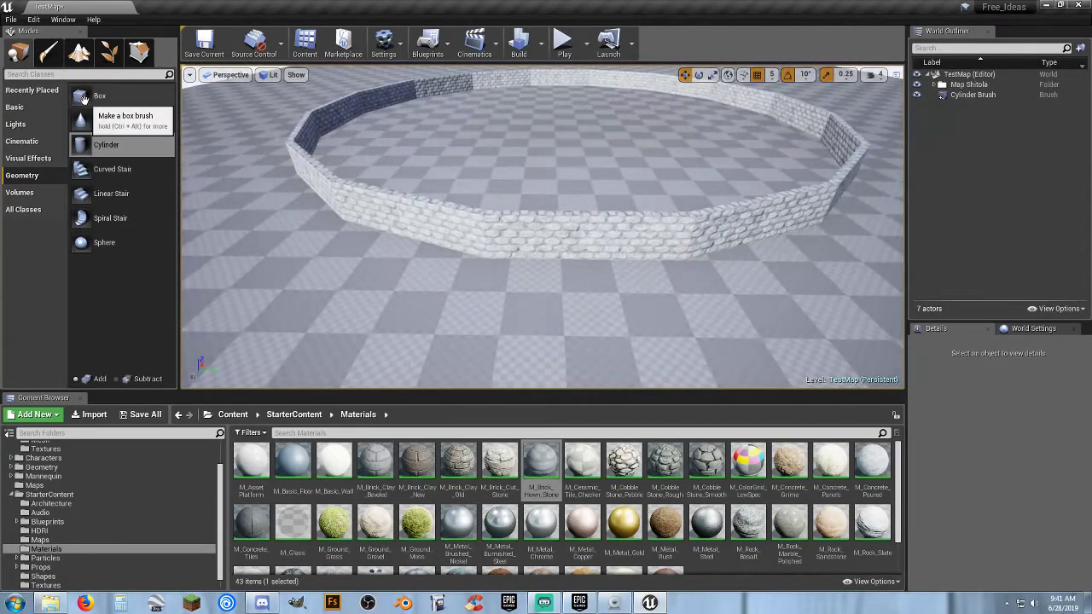
click(83, 99)
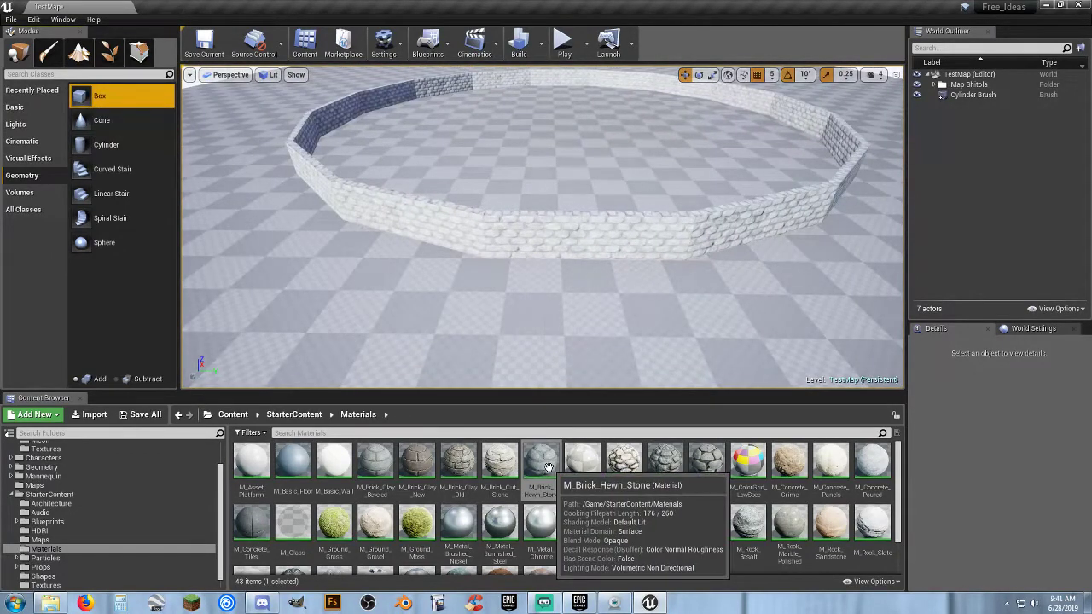
mouse_move(83, 97)
mouse_down()
mouse_move(513, 261)
mouse_move(575, 267)
mouse_move(597, 322)
mouse_up()
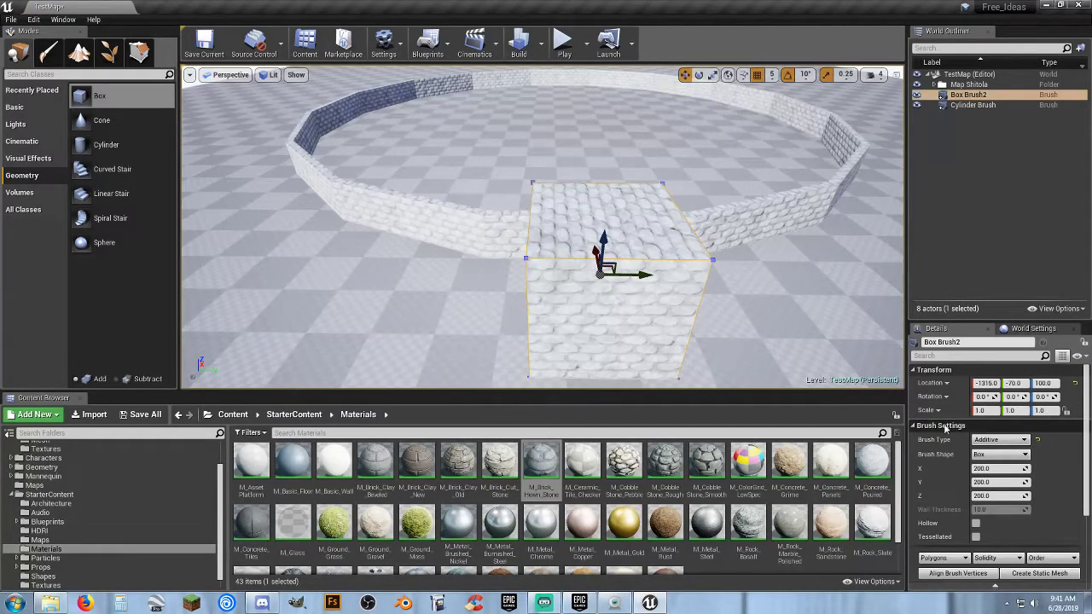
Size the box brush to 30 in X and 110 in Z.
click(996, 469)
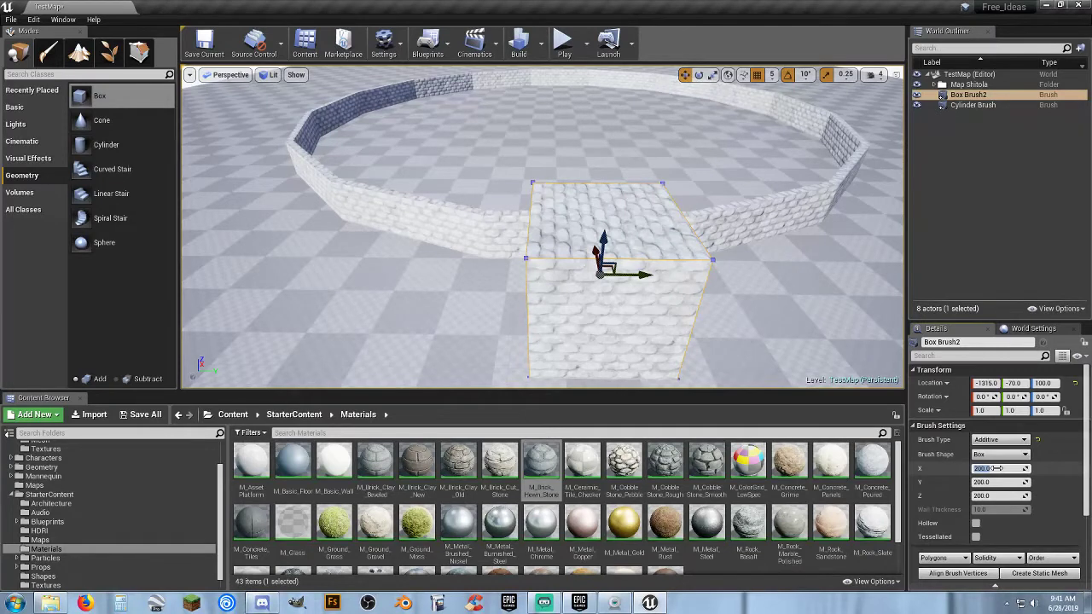
text(30)
key(Tab)
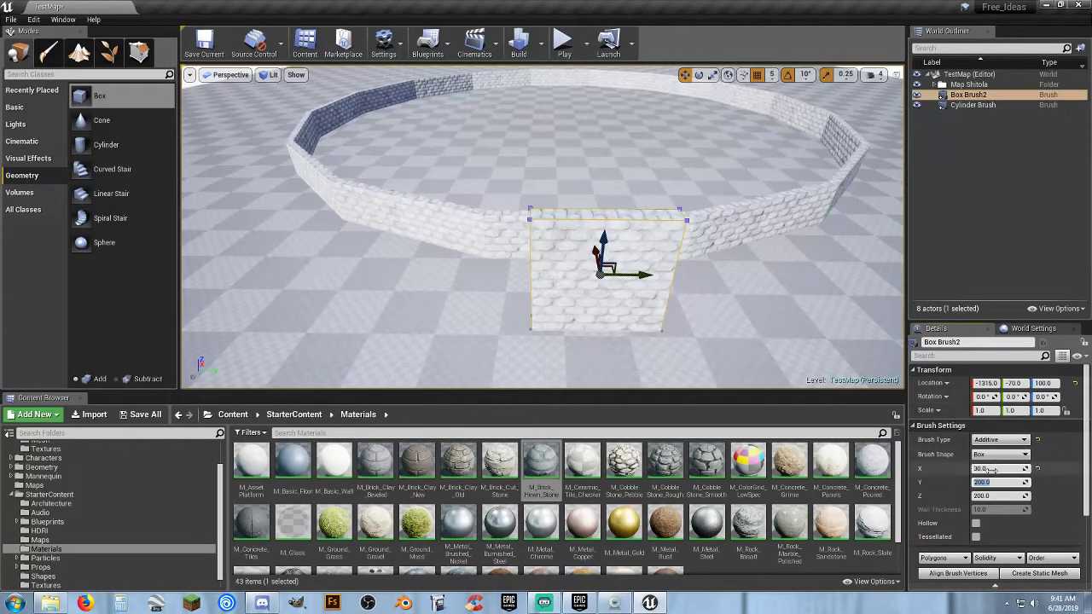
click(995, 468)
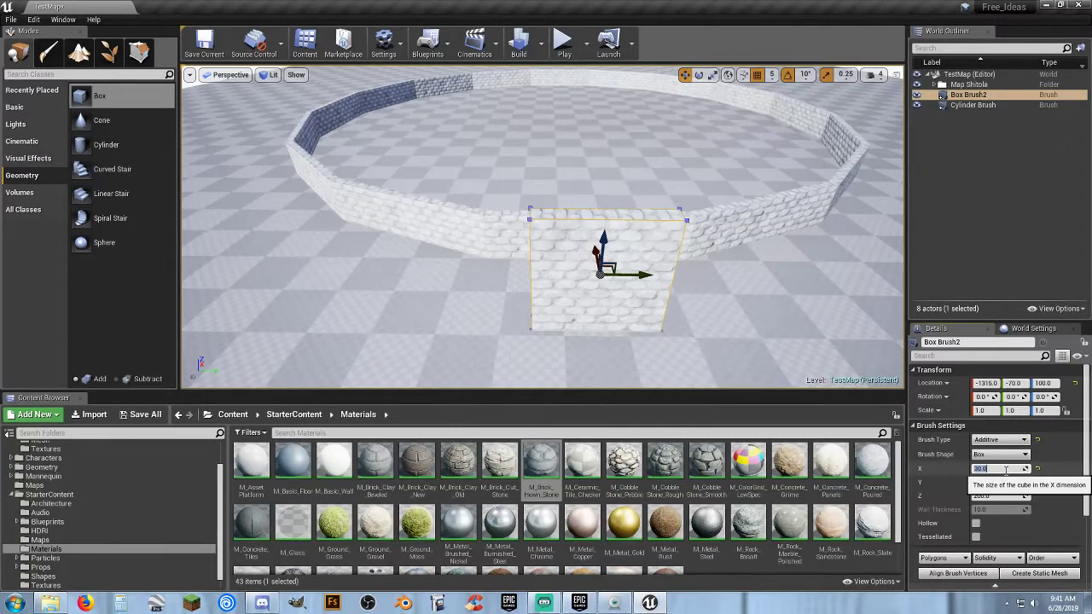
click(998, 496)
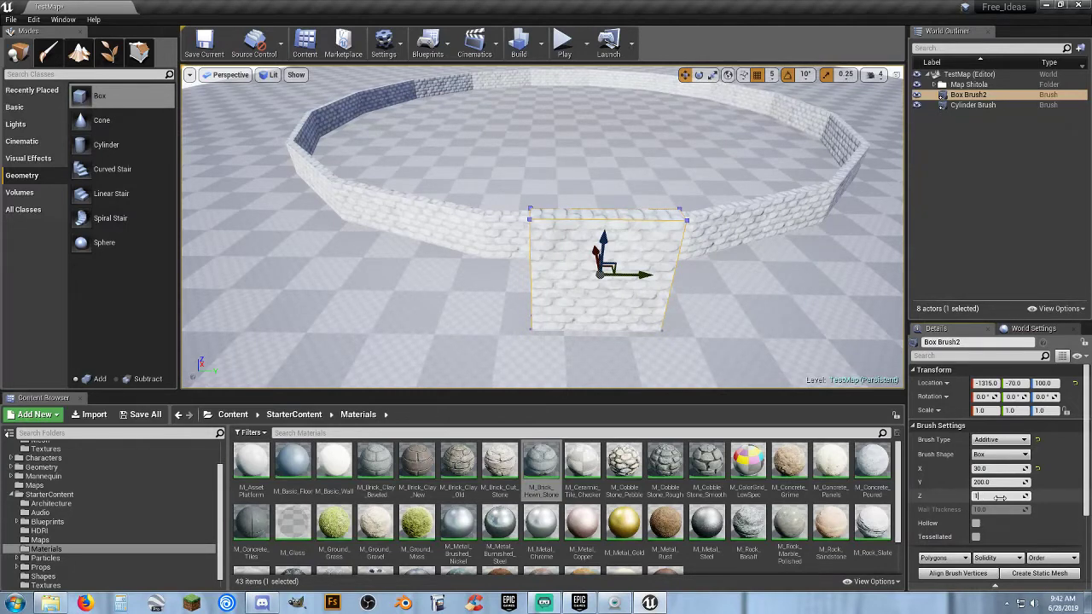
text(110)
key(Return)
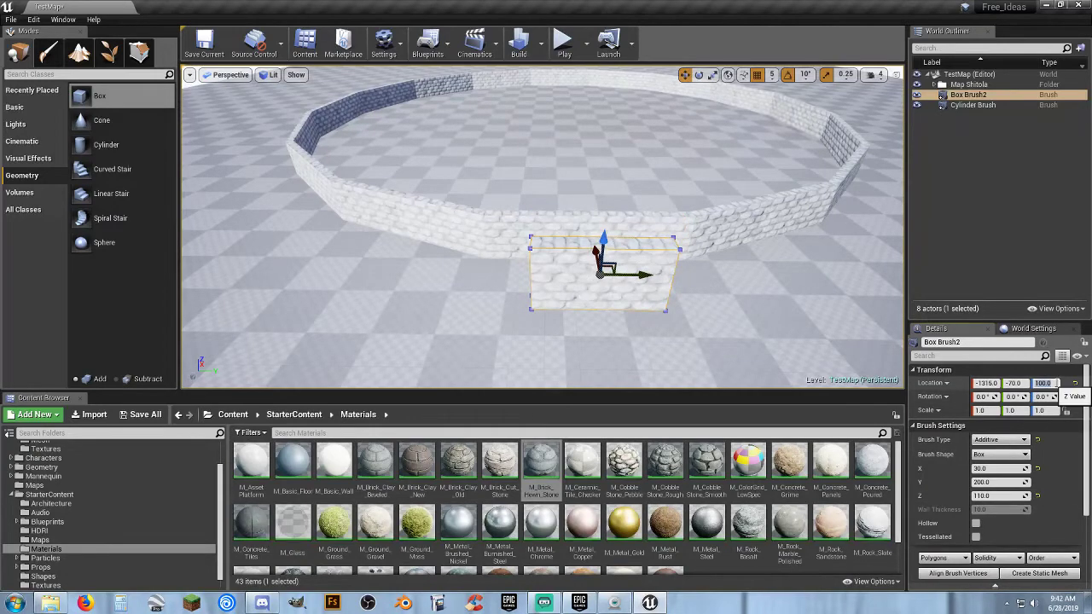
Set the box brush's Z location to 55 and move it along X to -1130, into the ring wall.
click(1057, 384)
text(55)
key(Return)
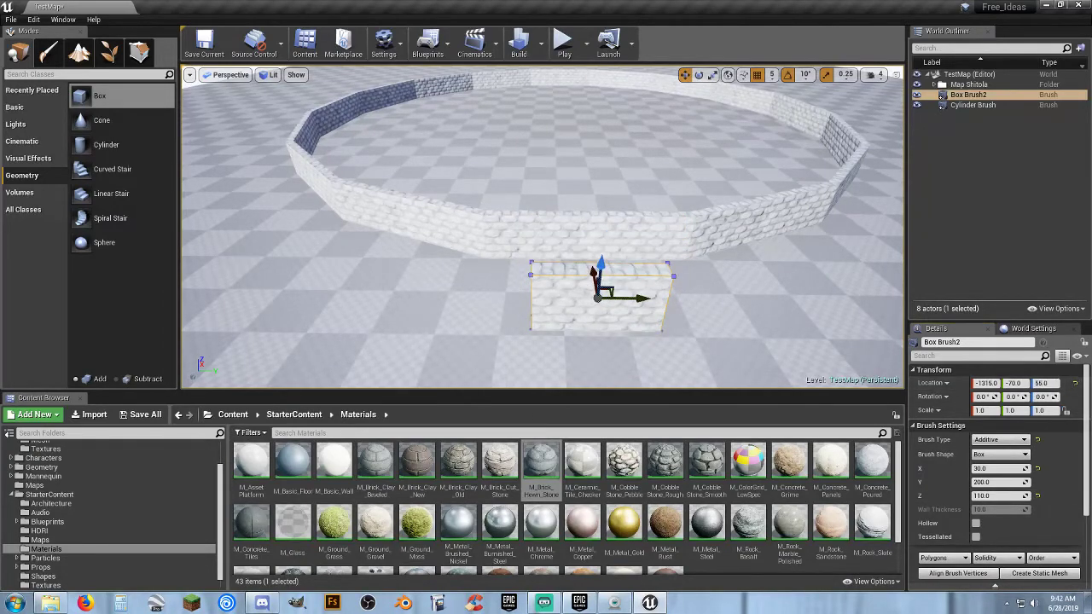
key(a)
mouse_move(545, 258)
right_down()
mouse_move(666, 275)
mouse_move(682, 230)
right_up()
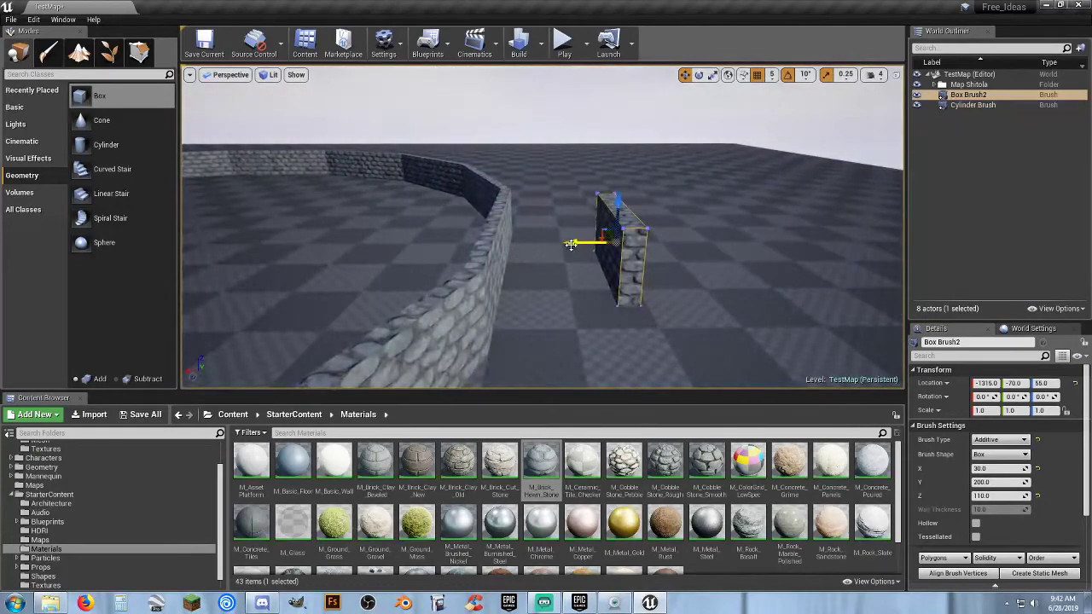
drag(571, 244, 447, 241)
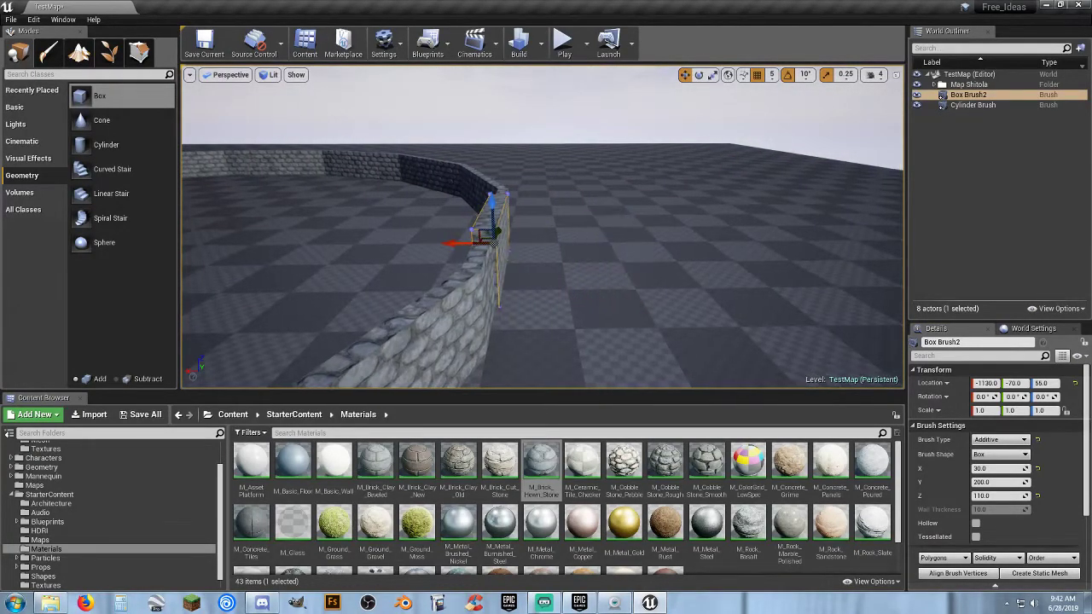
Change the box brush's type to Subtractive to cut an opening in the ring wall.
key(a)
mouse_move(729, 271)
right_down()
mouse_move(789, 282)
mouse_move(729, 270)
right_up()
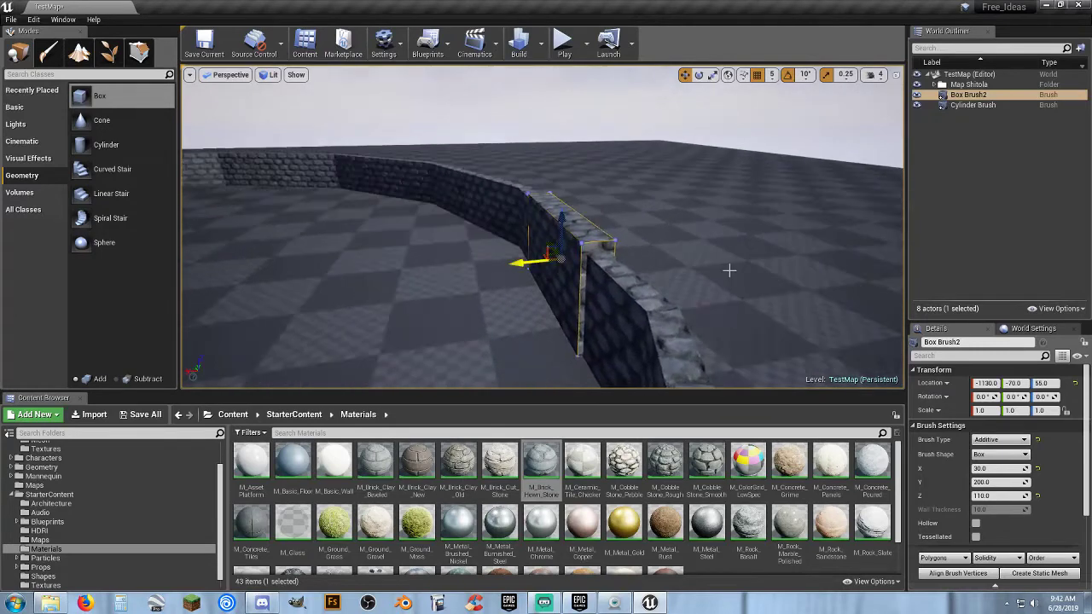
click(1000, 439)
click(1003, 463)
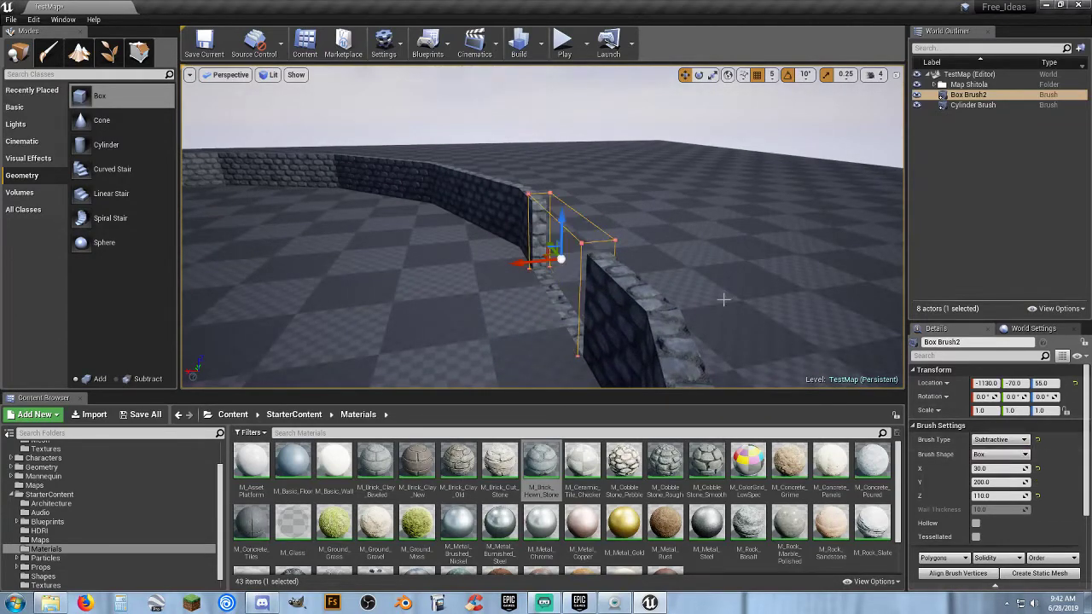
Duplicate the subtractive box brush and move the copy along X to 850, into the opposite side of the ring wall.
mouse_move(713, 262)
right_down()
mouse_move(610, 255)
mouse_move(657, 265)
mouse_move(648, 270)
mouse_move(669, 294)
mouse_move(713, 299)
right_up()
key(d)
key(s)
key(w)
right_drag(672, 205, 741, 257)
key(s)
key(s)
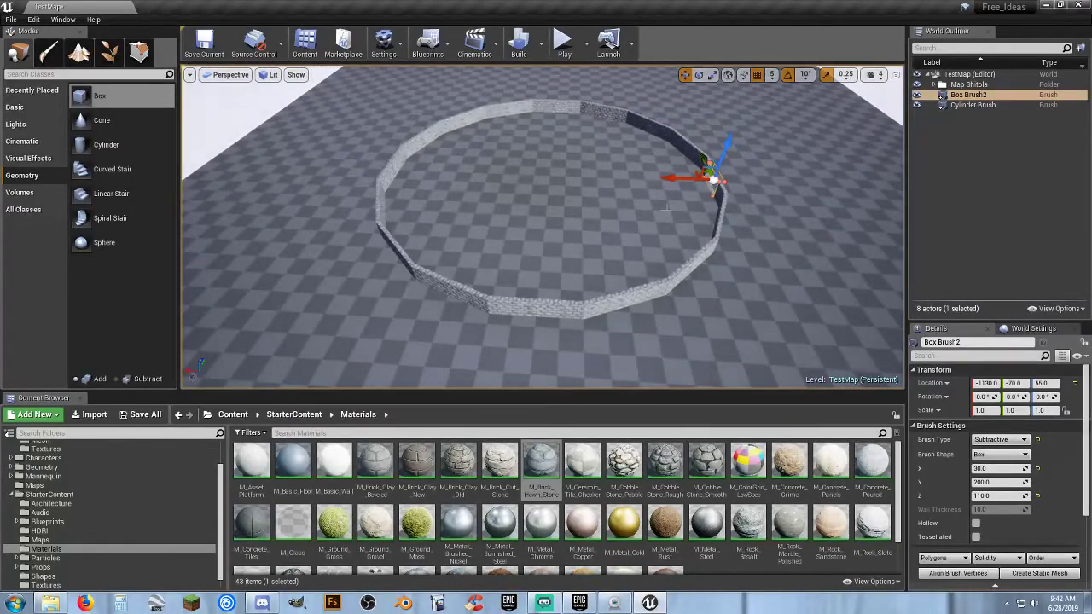
key(ctrl+v)
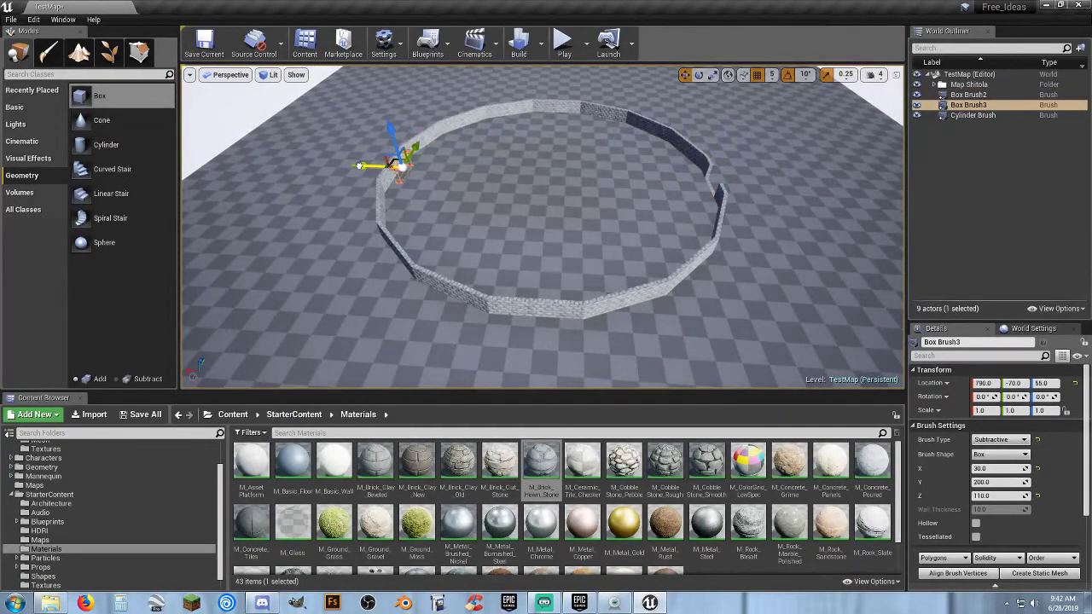
key(w)
mouse_move(441, 181)
right_down()
mouse_move(396, 180)
mouse_move(382, 141)
mouse_move(365, 147)
right_up()
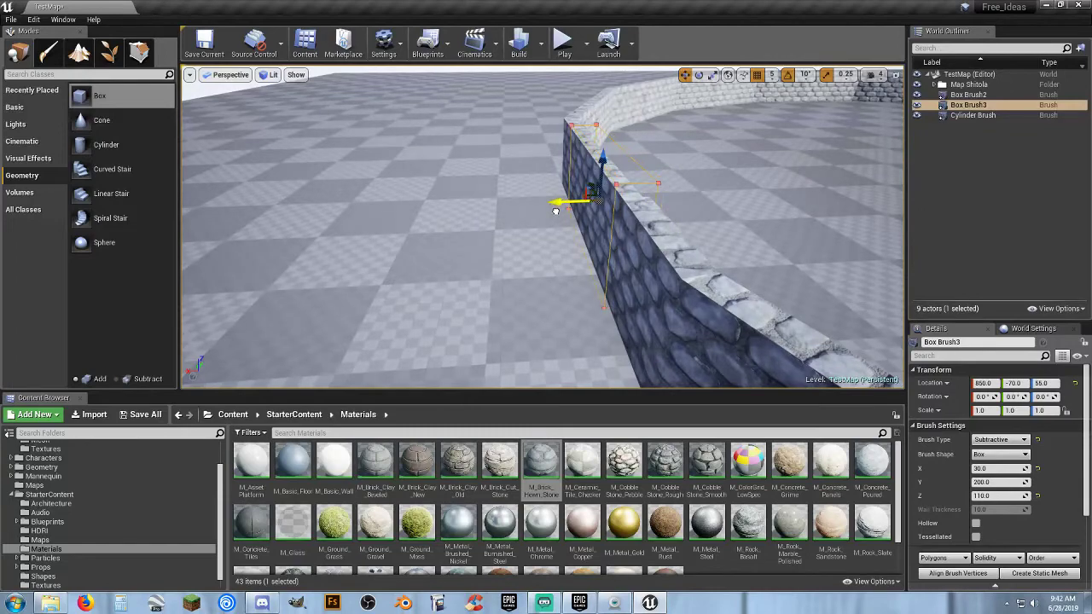
Duplicate both subtractive box brushes together, try moving the copies along Y to -490, and undo that move.
key(s)
key(d)
right_drag(624, 222, 404, 226)
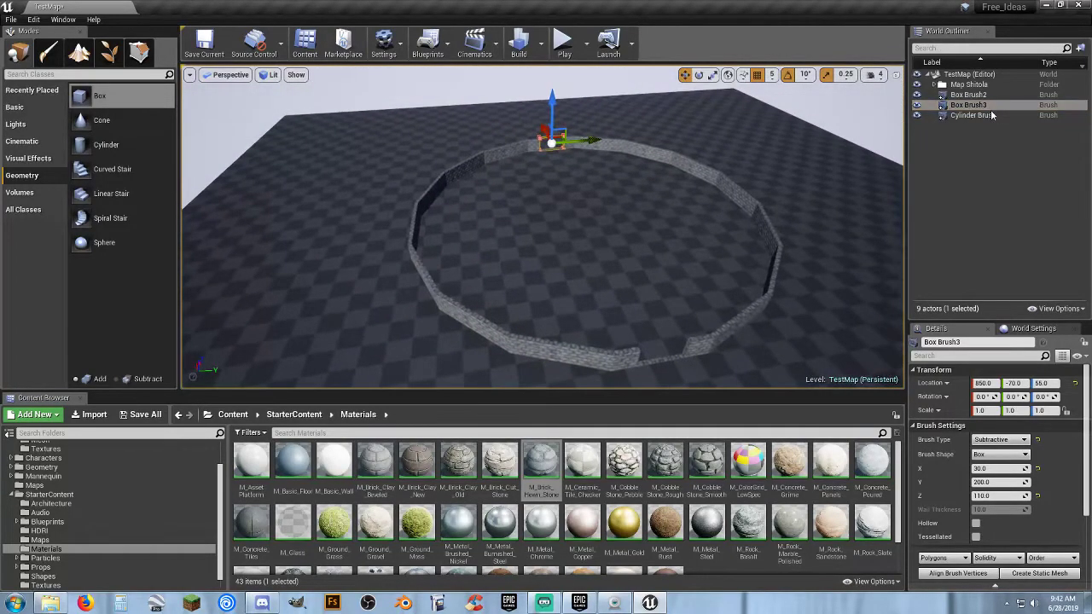
ctrl+click(973, 95)
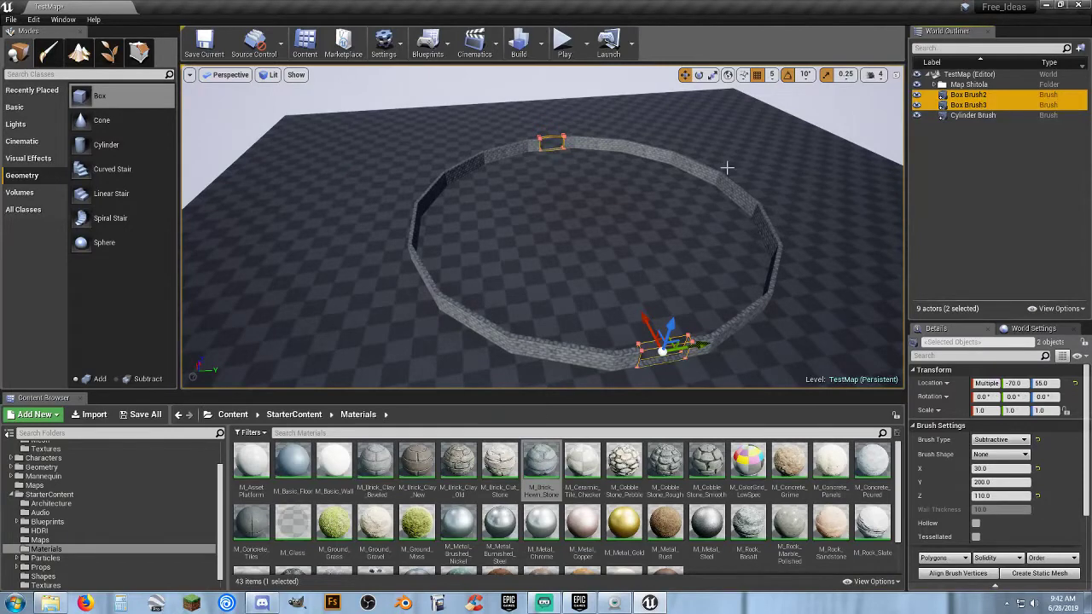
key(ctrl+w)
drag(597, 139, 547, 158)
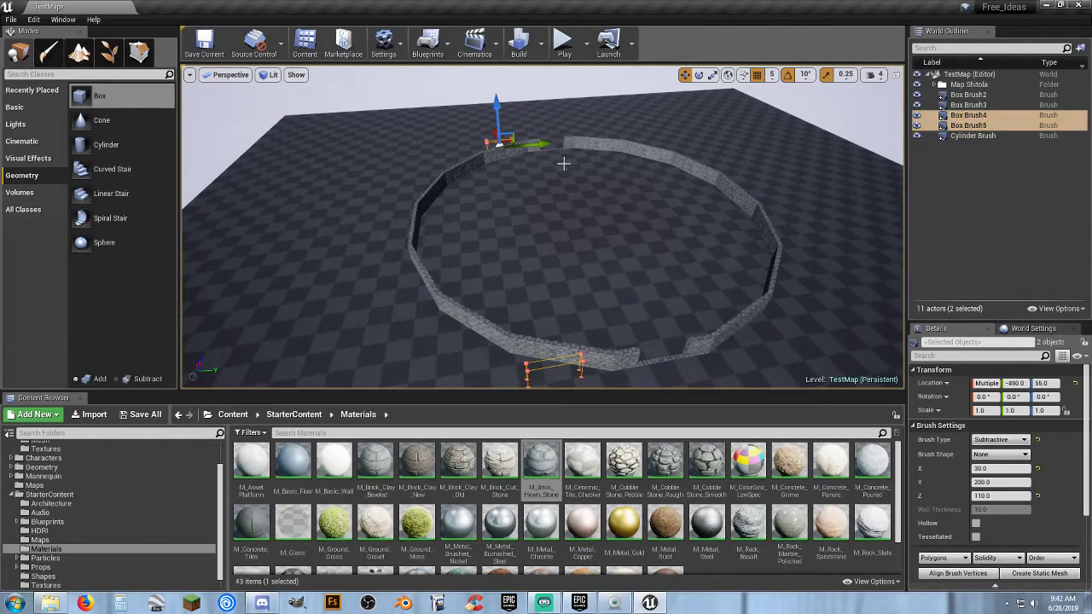
key(ctrl+z)
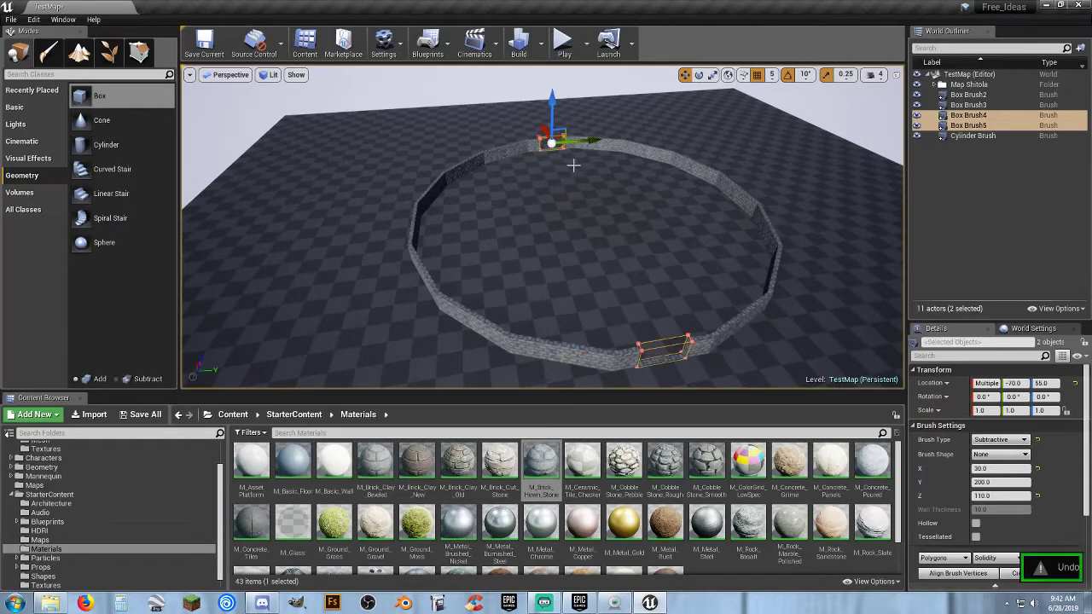
Rotate the two duplicated box brushes together by -90° about the Z axis.
click(699, 76)
mouse_move(514, 166)
mouse_down()
mouse_move(538, 122)
mouse_move(589, 122)
mouse_up()
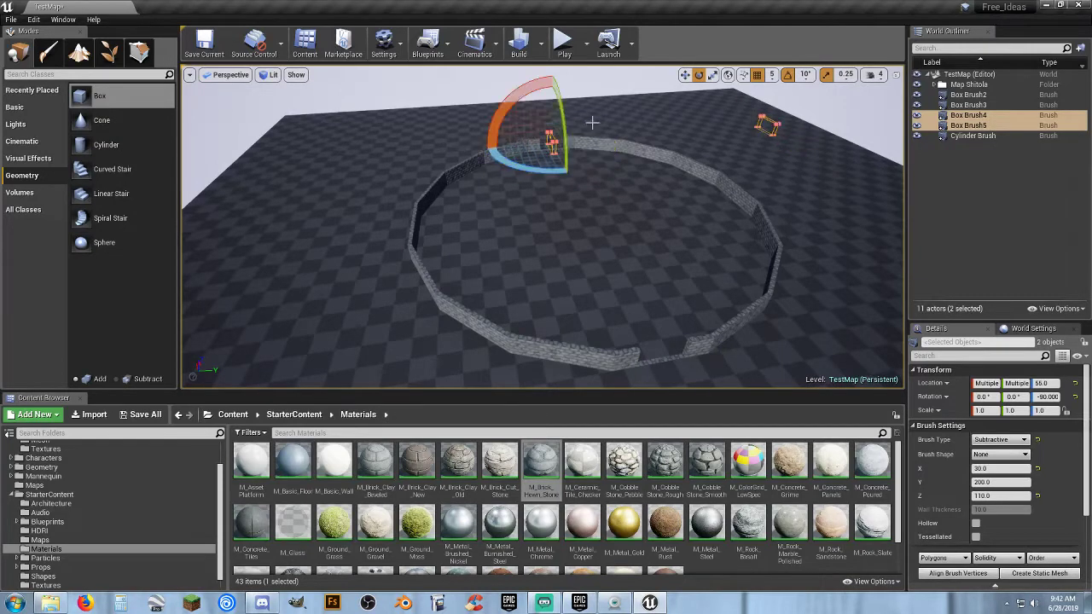
Move the two rotated subtractive box brushes together into the two uncut sides of the ring wall.
click(685, 75)
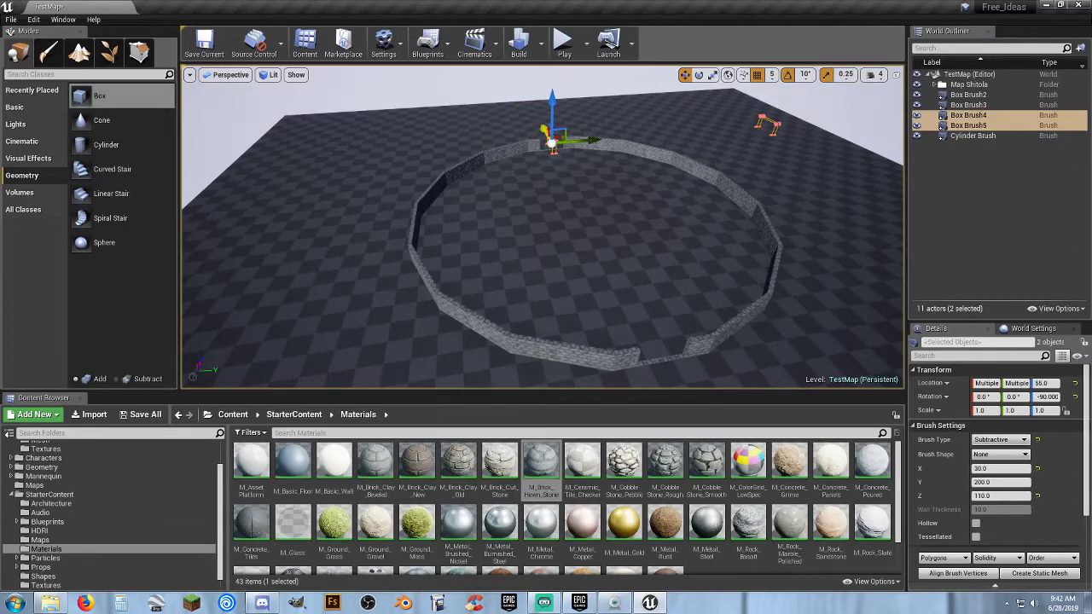
mouse_move(556, 128)
mouse_down()
mouse_move(610, 220)
mouse_move(467, 235)
mouse_up()
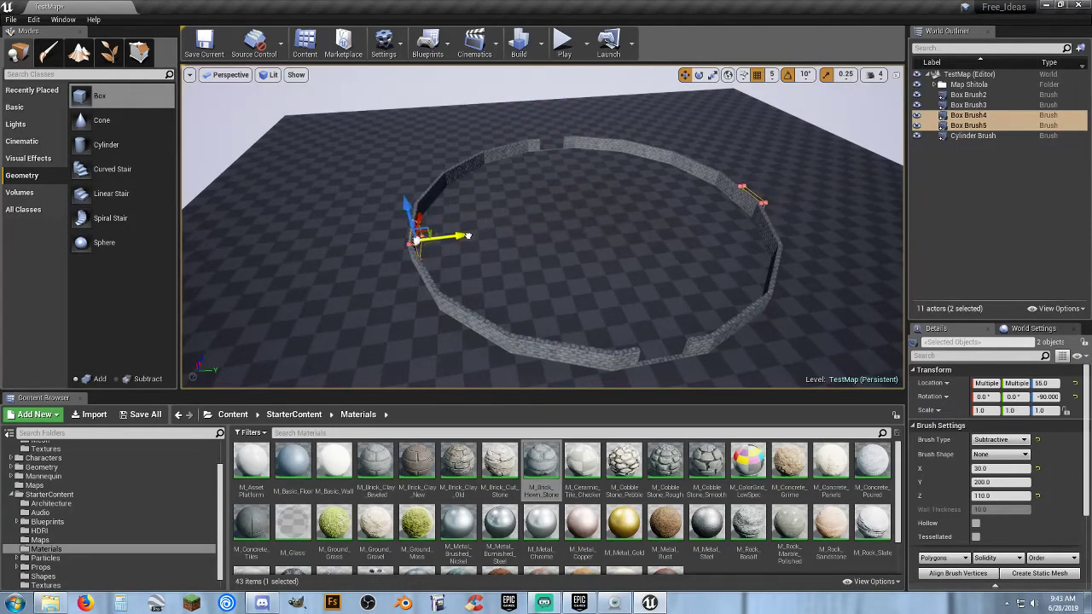
key(f)
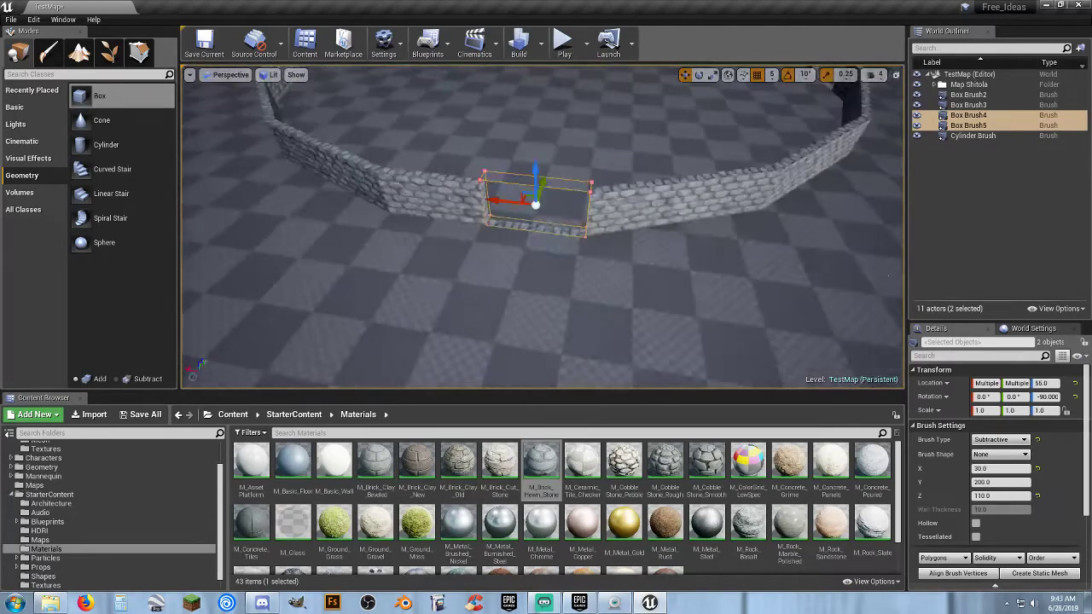
Fine-tune the two box brushes' position across the wall thickness so both openings cut cleanly through, and deselect them.
right_drag(563, 223, 546, 221)
drag(549, 210, 476, 223)
key(d)
right_drag(546, 226, 342, 224)
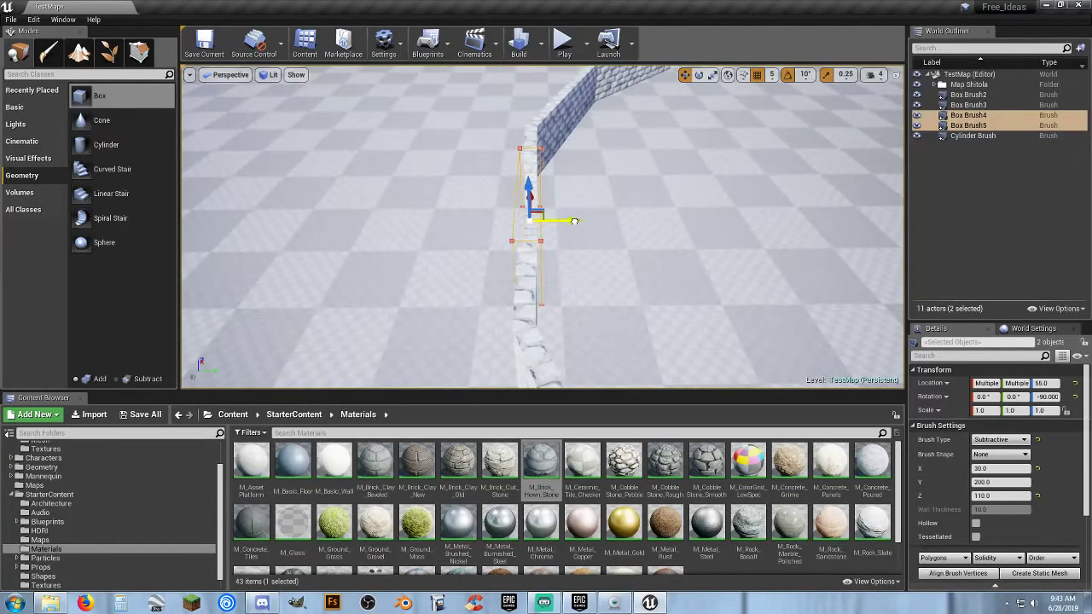
drag(573, 223, 577, 223)
key(a)
mouse_move(577, 222)
right_down()
mouse_move(674, 235)
mouse_move(768, 228)
right_up()
key(s)
right_drag(567, 335, 590, 257)
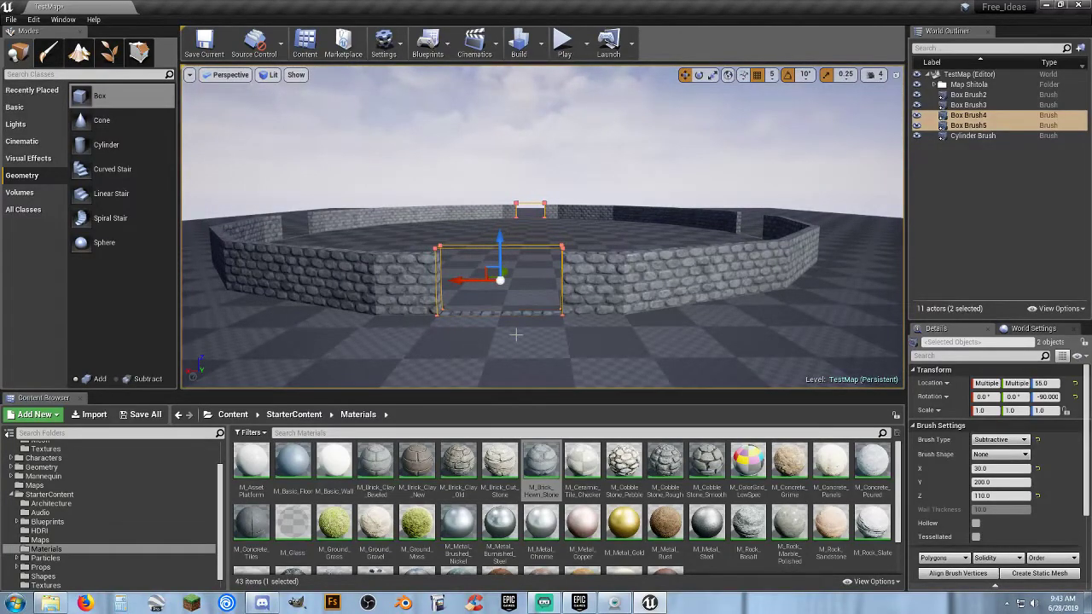
right_drag(531, 341, 529, 452)
key(w)
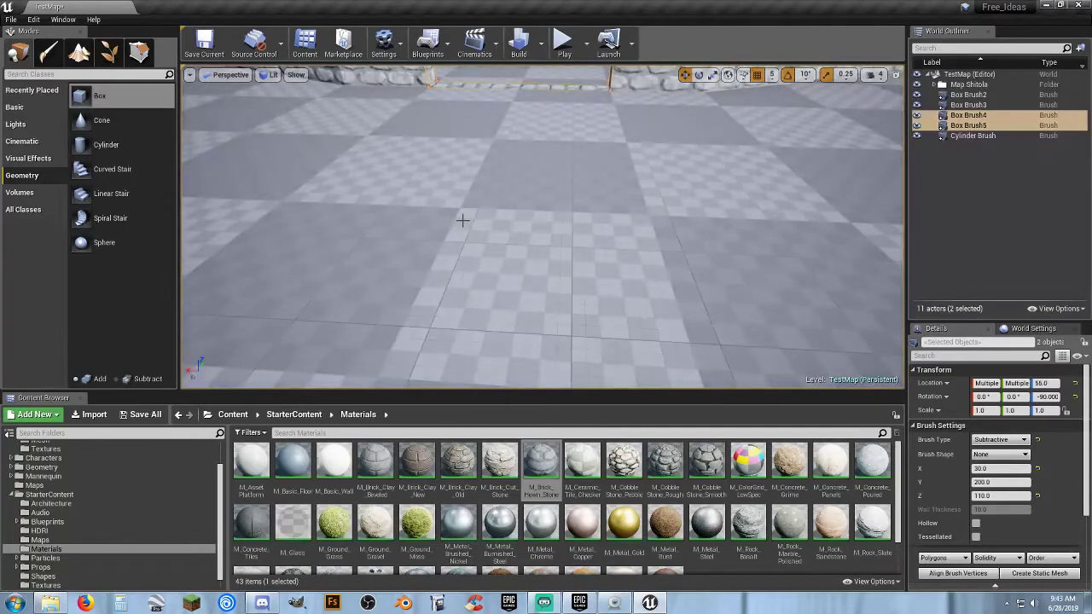
key(s)
right_drag(507, 220, 478, 163)
key(w)
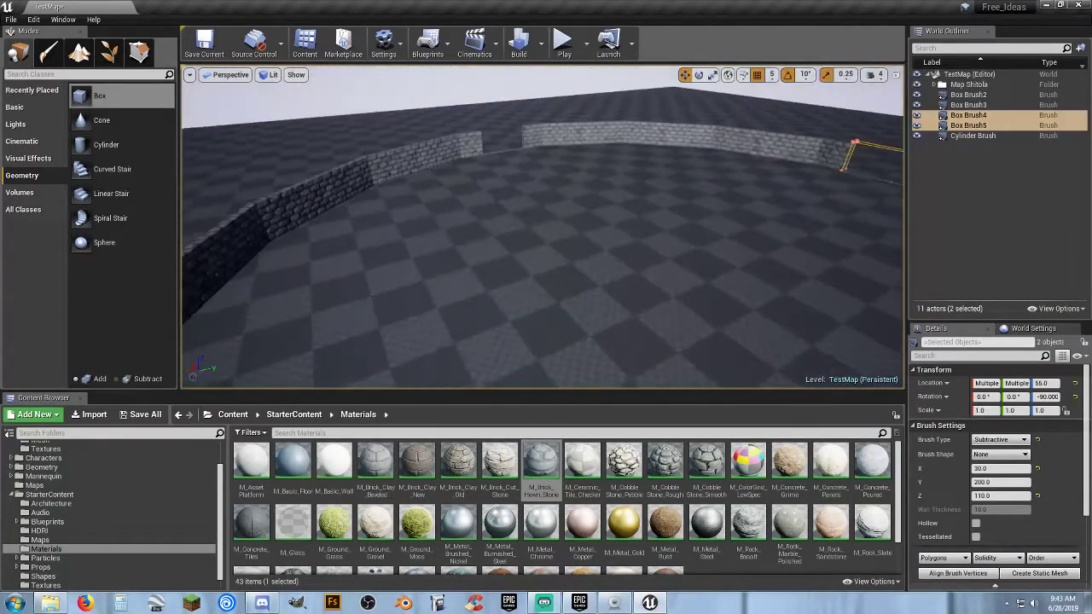
click(969, 203)
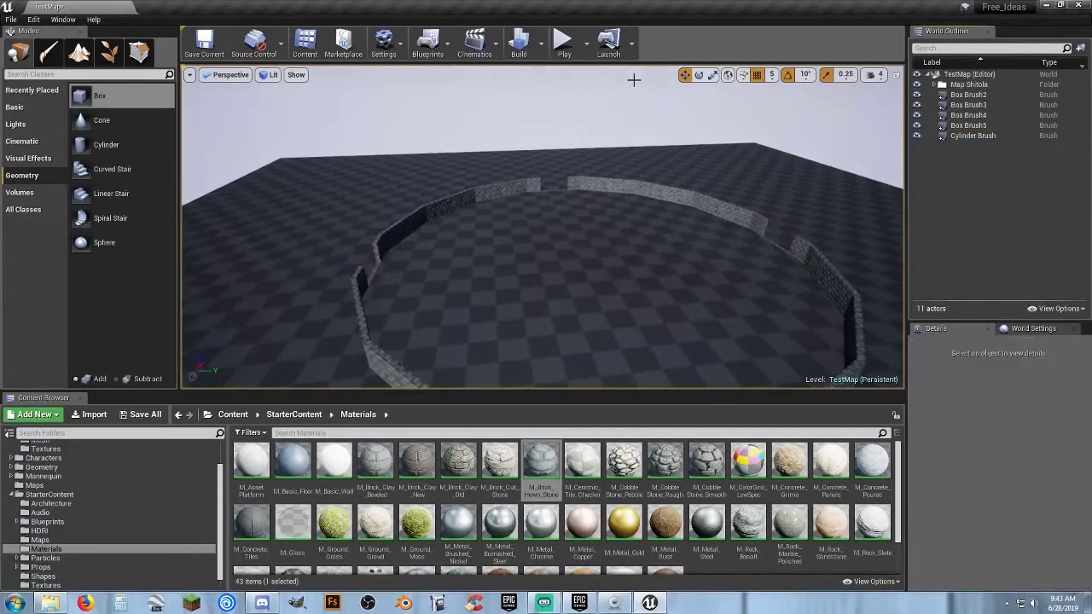
Play-test the level by running the character through an entrance in the ring wall, and stop the session.
click(564, 40)
key(w)
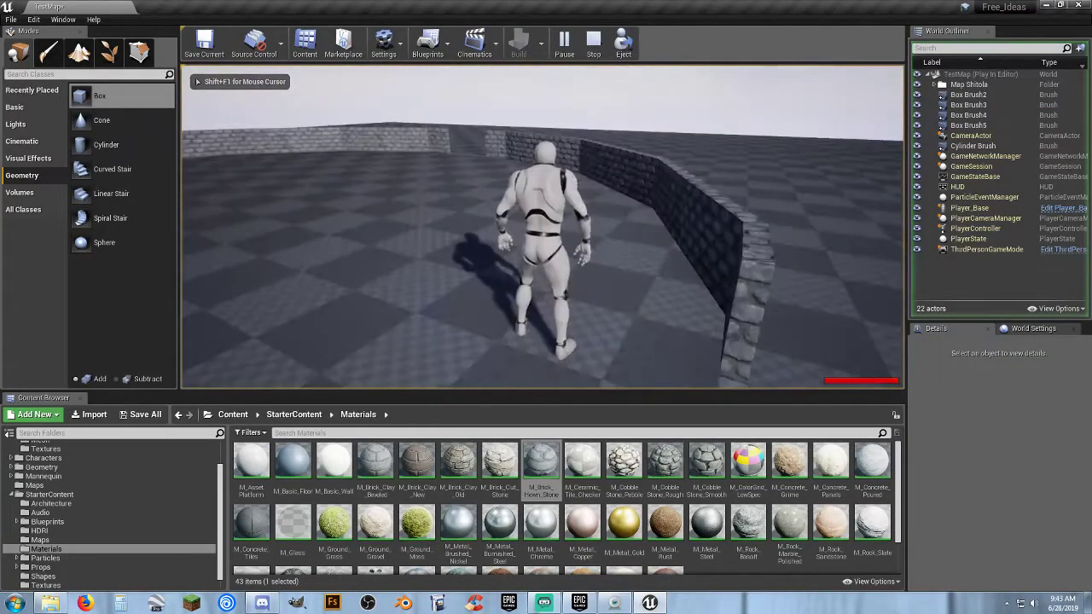
key(w)
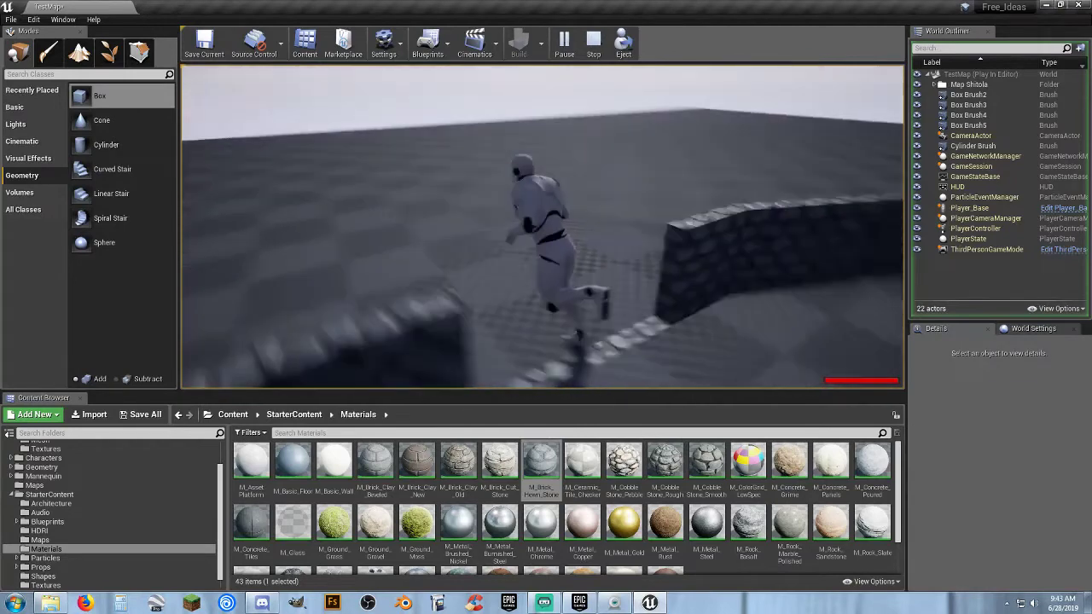
key(Escape)
Add a cylinder brush with the M_Wood_Floor_Walnut_Worn material inside the ring wall.
key(w)
right_drag(662, 293, 663, 271)
key(s)
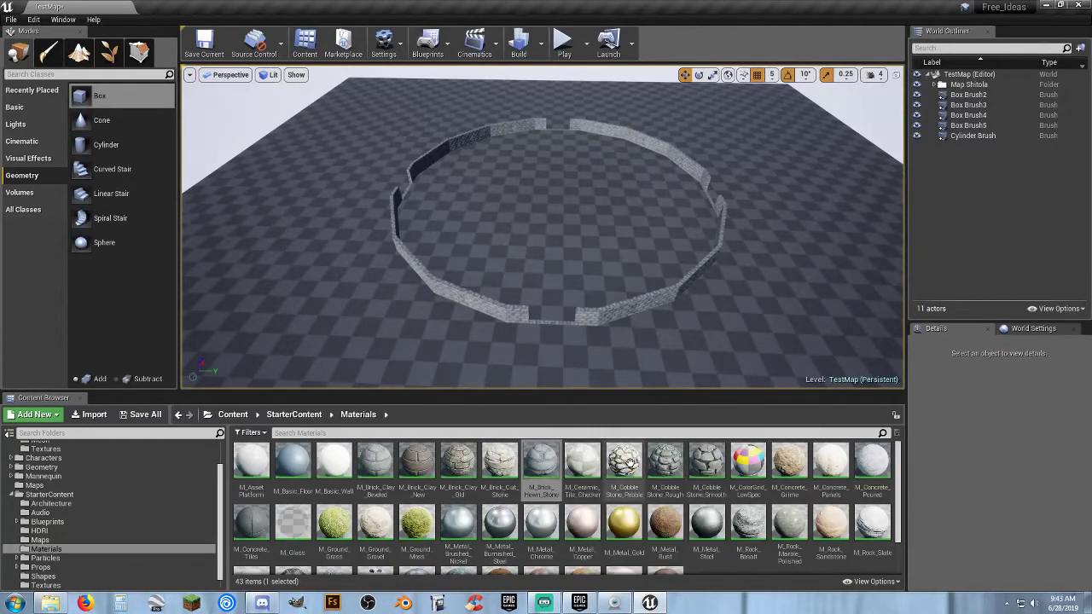
click(415, 462)
scroll(751, 512, down, 2)
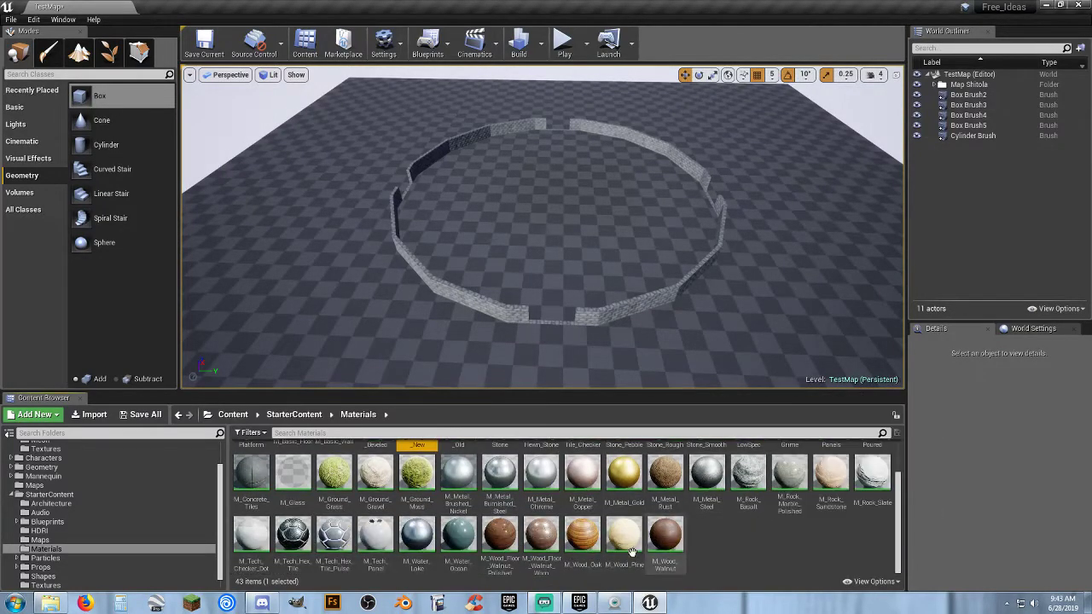
click(541, 535)
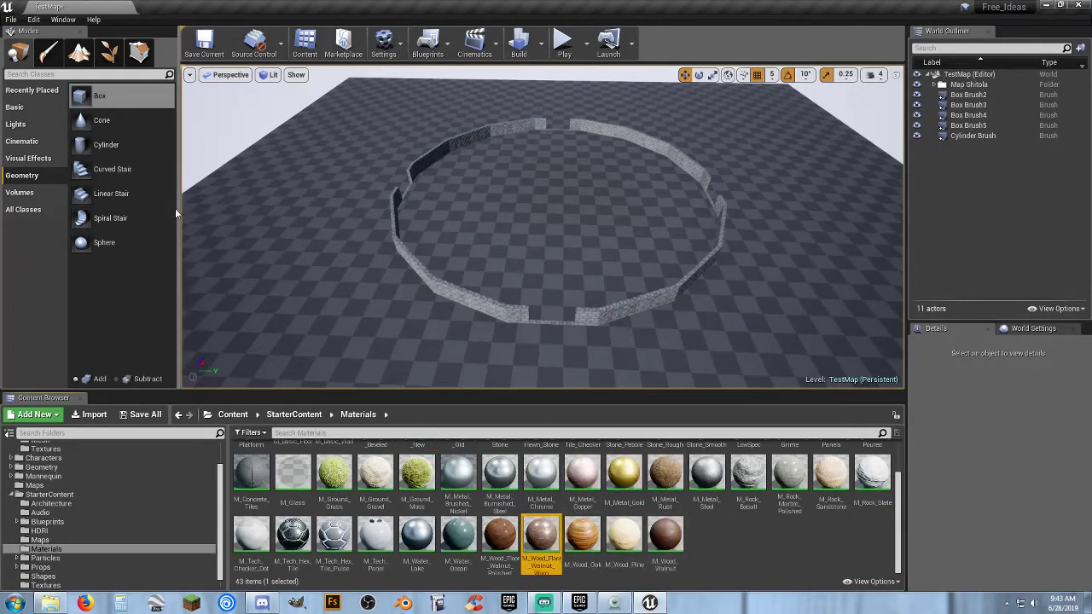
drag(104, 145, 255, 219)
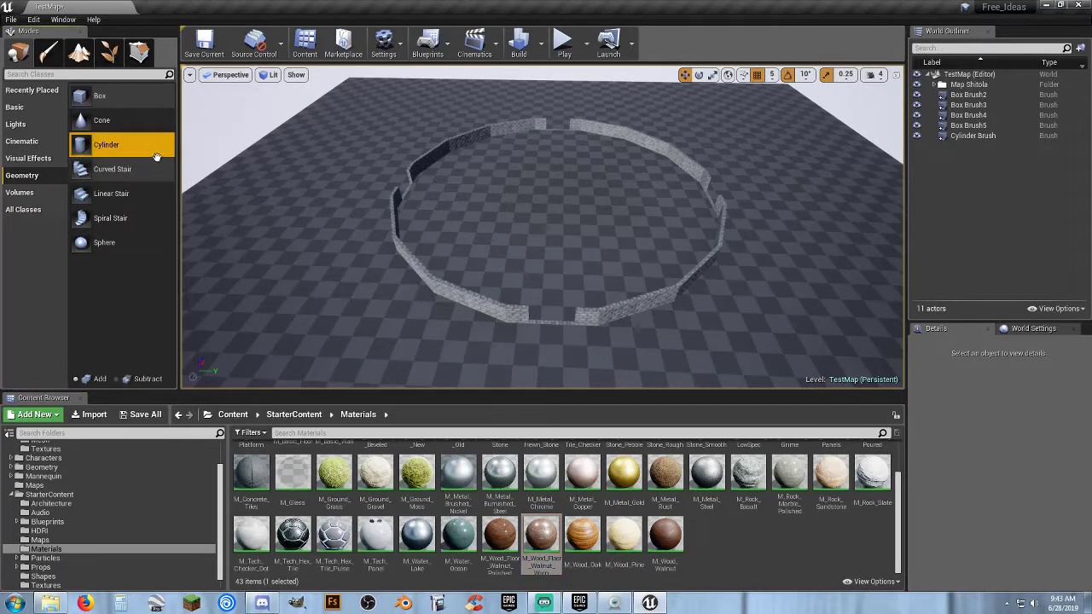
drag(89, 143, 554, 186)
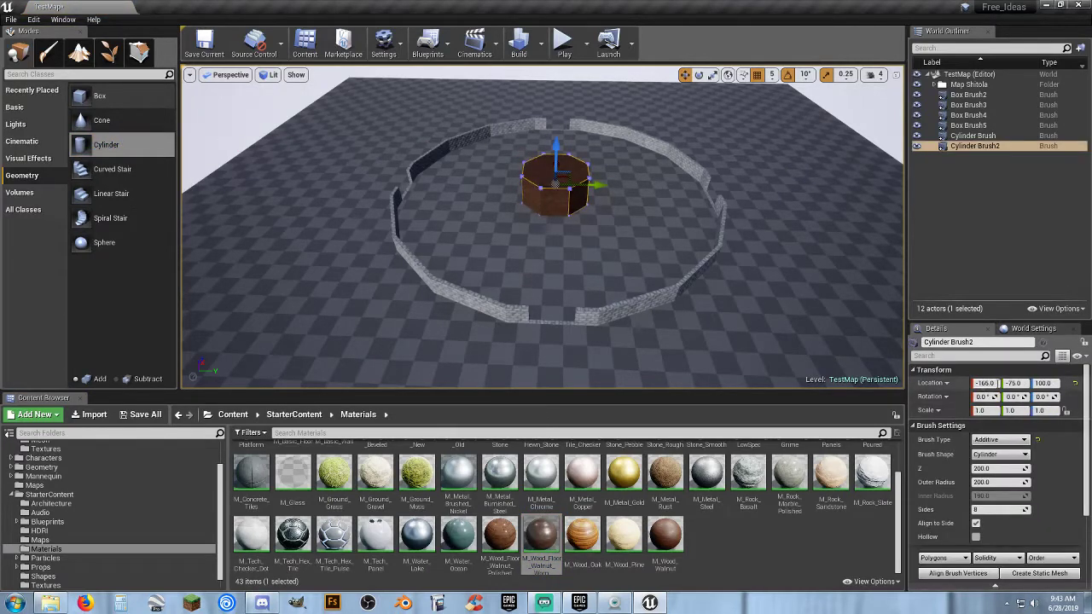
Set the new cylinder brush's location to X 0, Y 0 and Z 200.
click(985, 383)
text(0)
key(Tab)
text(0)
key(Tab)
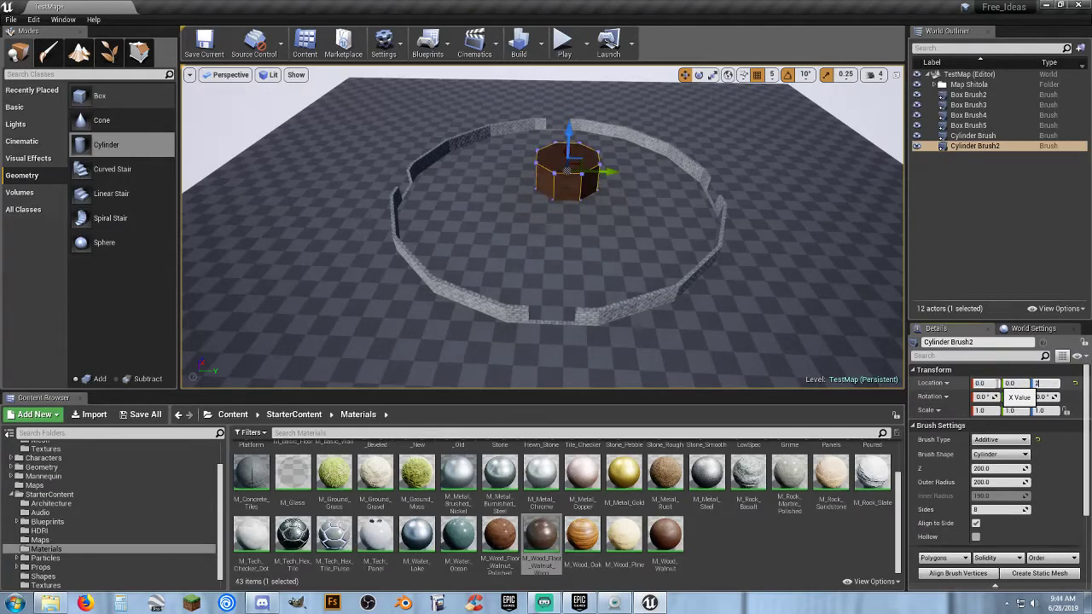
key(Return)
Make the wooden cylinder brush hollow and set its Z height to 400.
key(w)
mouse_move(574, 282)
right_down()
mouse_move(567, 256)
mouse_move(573, 302)
right_up()
key(w)
key(s)
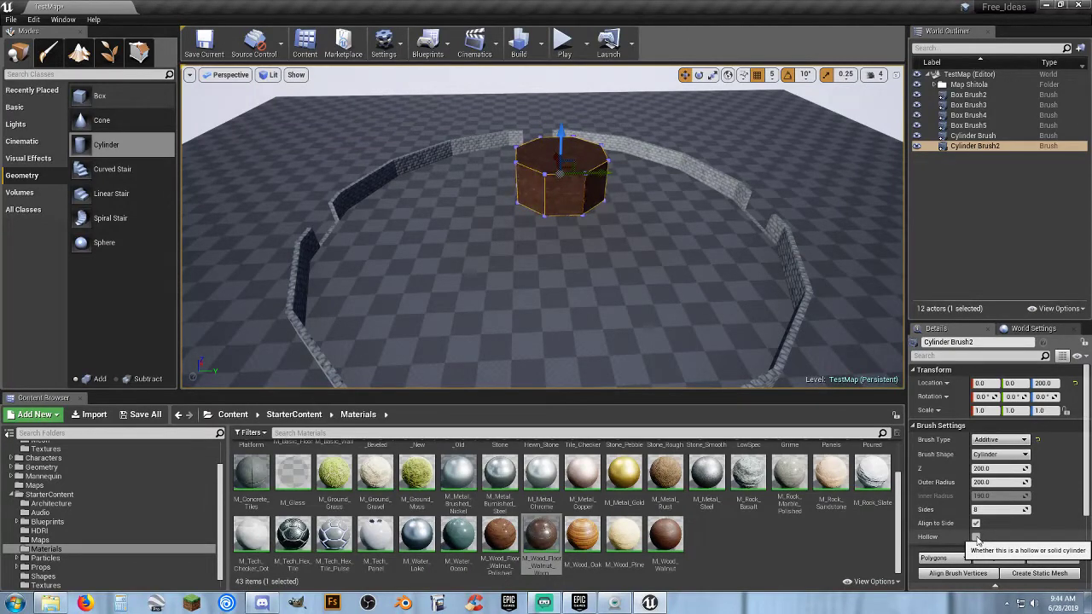
click(977, 537)
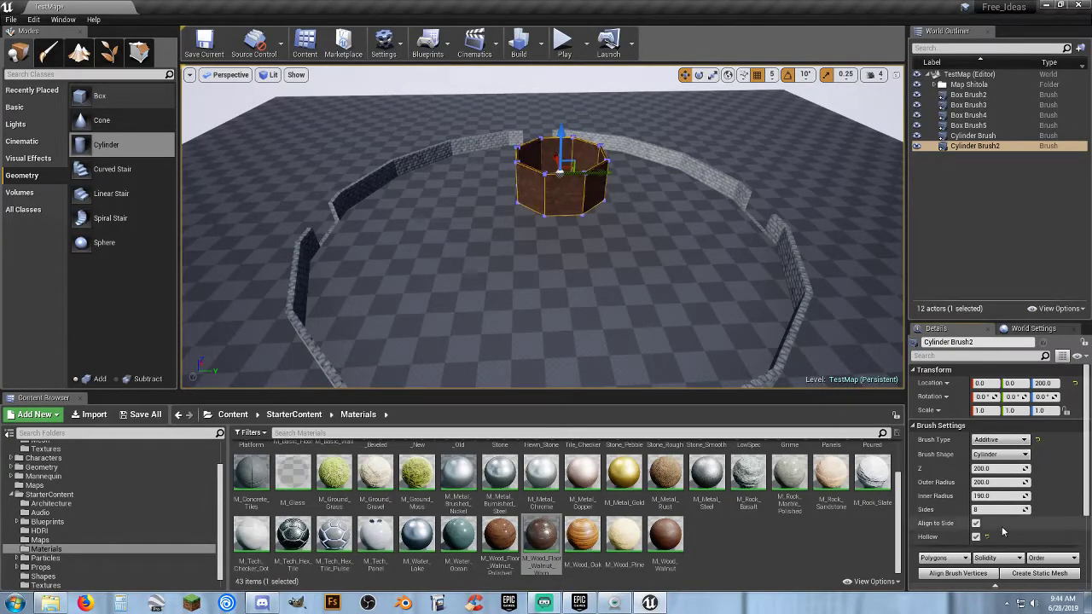
click(996, 469)
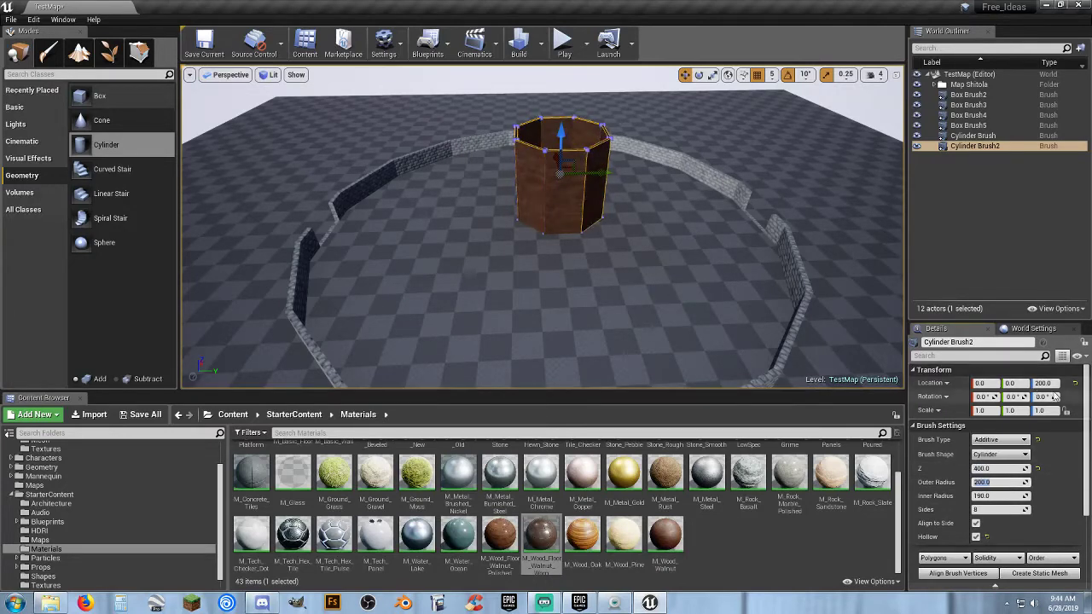
Set the ring wall cylinder brush's location to X 0 and Y 0.
key(a)
mouse_move(619, 282)
right_down()
mouse_move(734, 286)
mouse_move(759, 280)
mouse_move(764, 266)
right_up()
key(s)
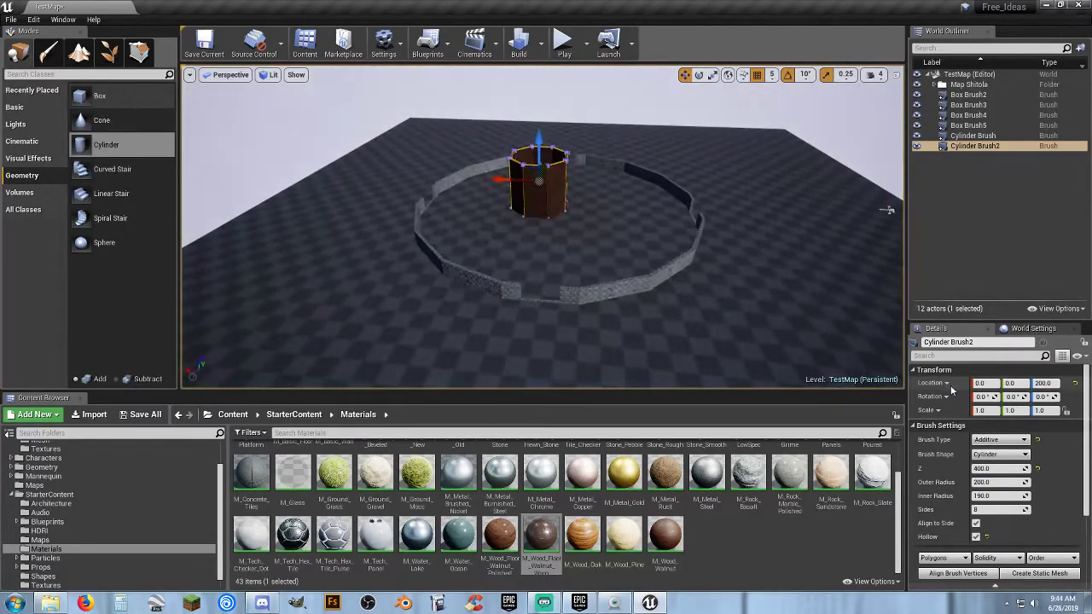
click(974, 136)
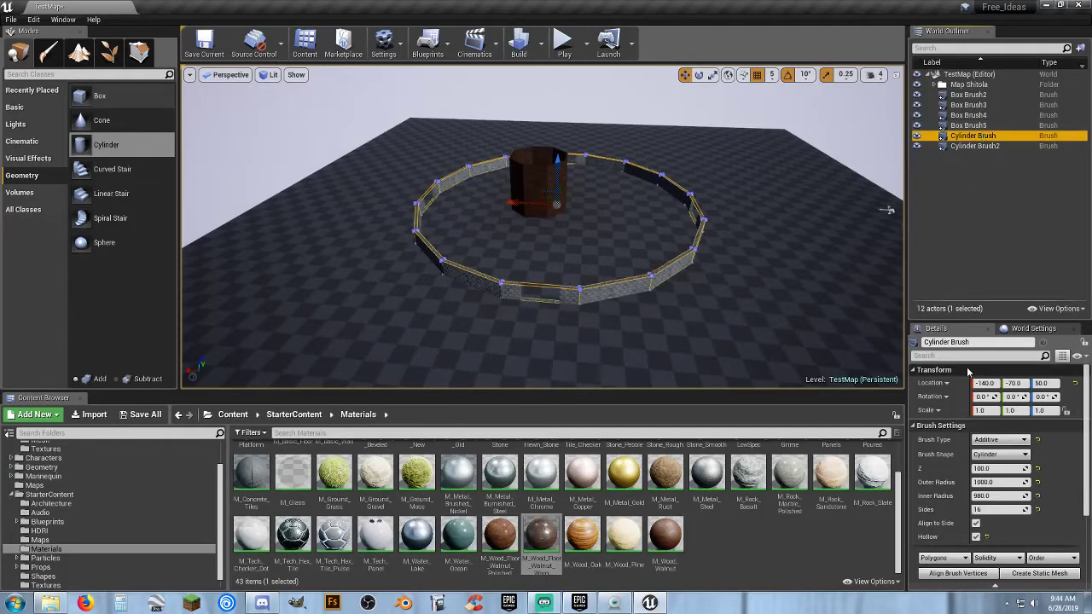
click(997, 383)
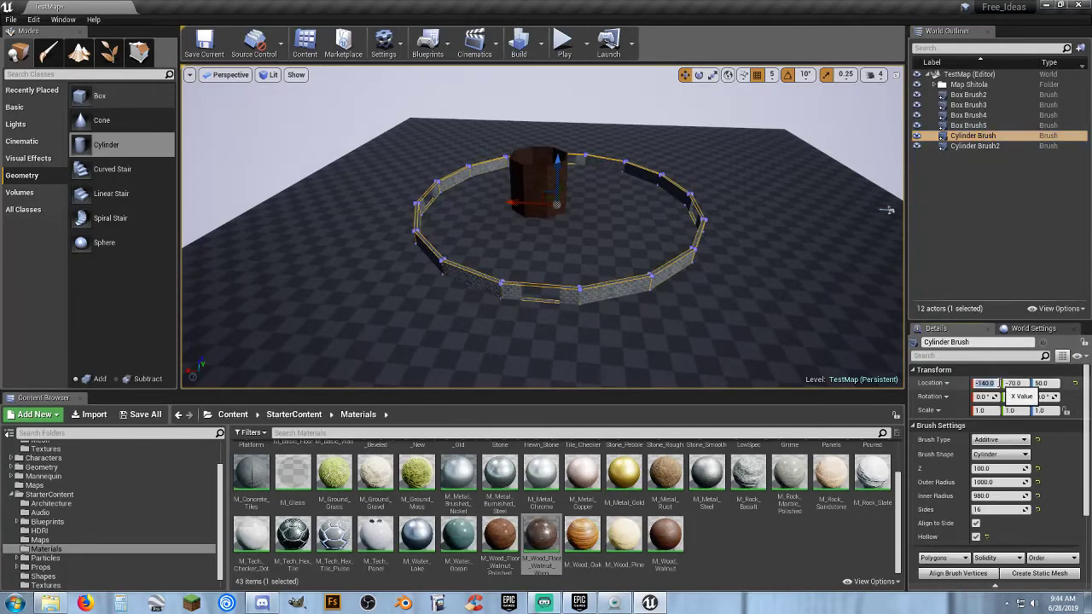
text(0)
key(Tab)
text(0)
key(Tab)
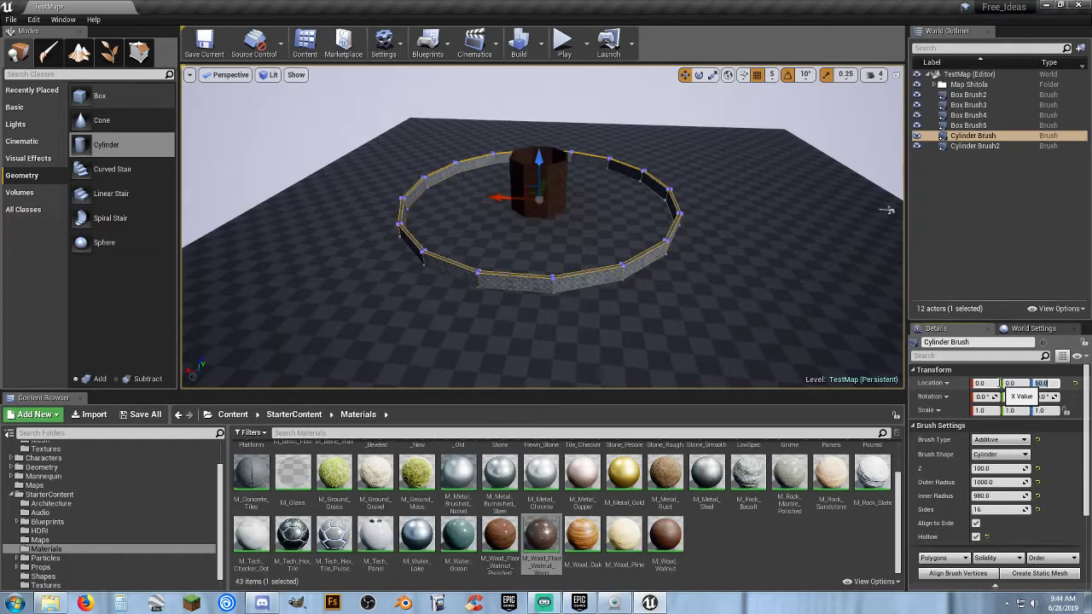
Select Box Brush2 through Box Brush5 and move them together along X to line up with the recentred ring wall.
click(968, 95)
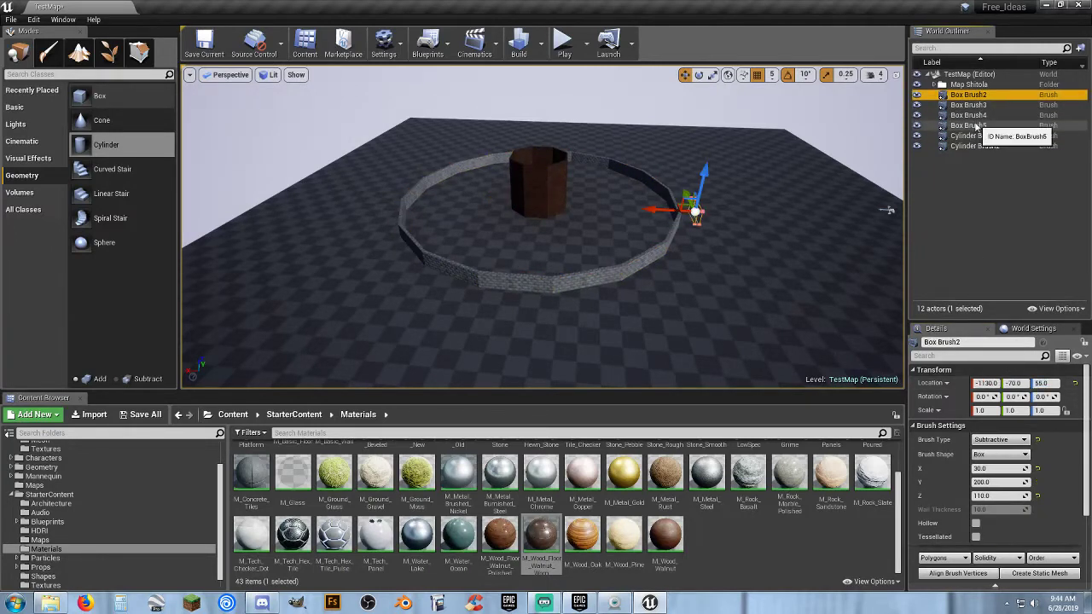
shift+click(969, 125)
mouse_move(737, 236)
right_down()
mouse_move(712, 286)
mouse_move(725, 266)
right_up()
key(w)
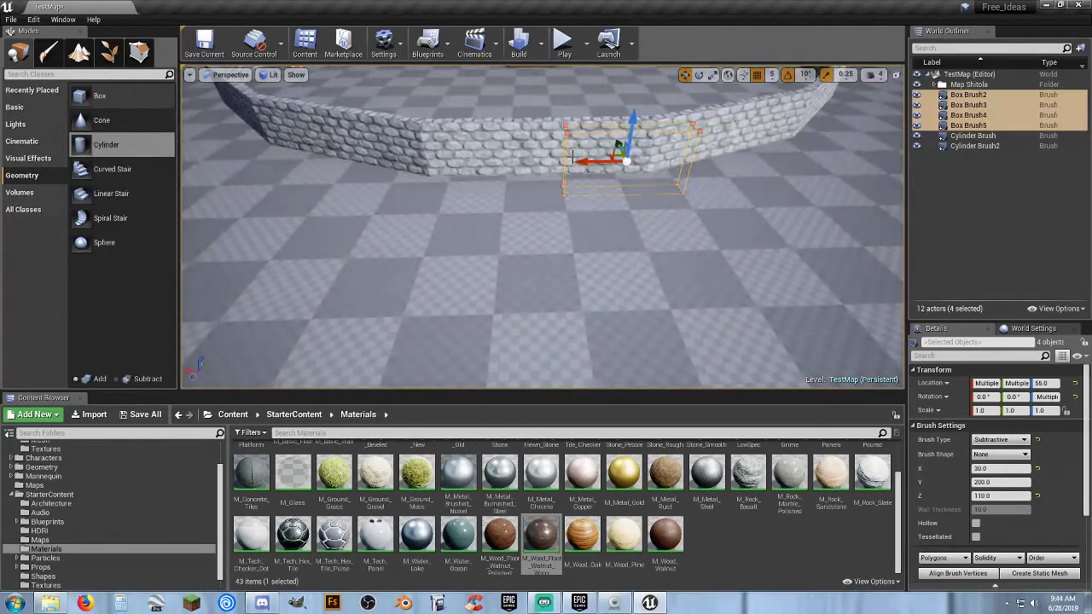
drag(581, 163, 487, 165)
Move the four subtractive box brushes together along Y until they cut through the recentred ring wall.
key(a)
right_drag(488, 195, 472, 179)
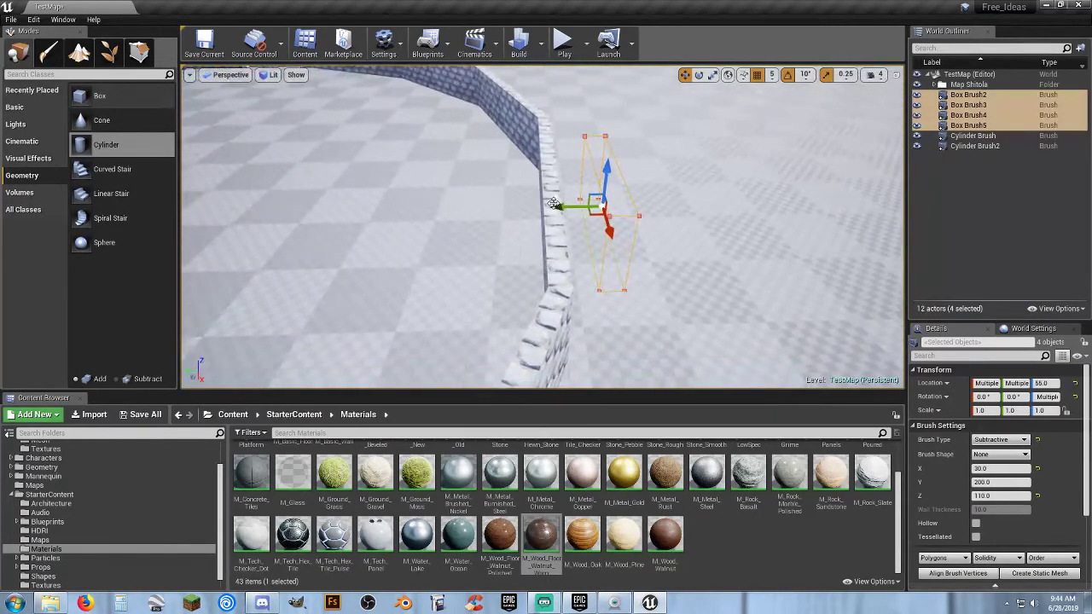
drag(554, 207, 532, 210)
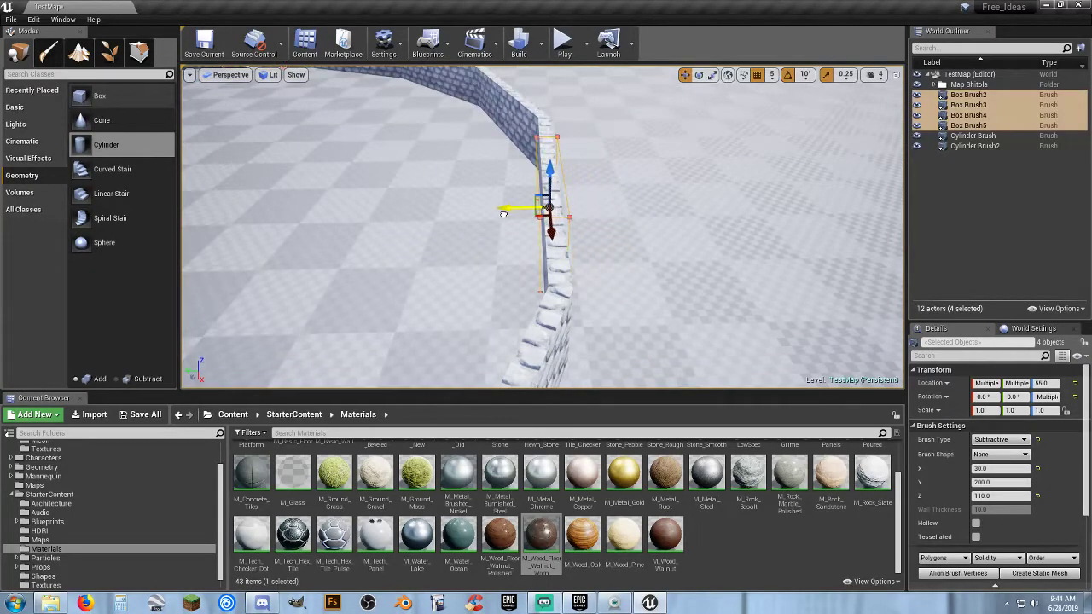
mouse_move(502, 214)
right_down()
mouse_move(478, 218)
mouse_move(543, 215)
right_up()
key(w)
key(s)
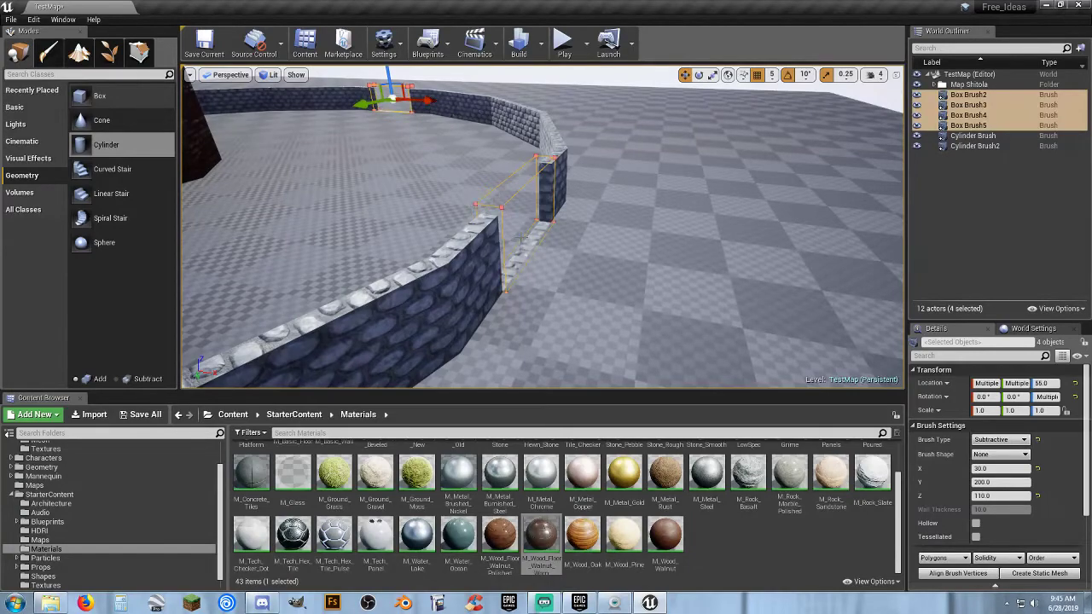
Inspect the alignment of the four entrances around the ring wall and the wooden tower in the middle.
key(s)
mouse_move(523, 240)
right_down()
mouse_move(477, 237)
mouse_move(516, 235)
mouse_move(491, 254)
mouse_move(505, 243)
mouse_move(529, 251)
right_up()
key(w)
key(s)
key(w)
key(a)
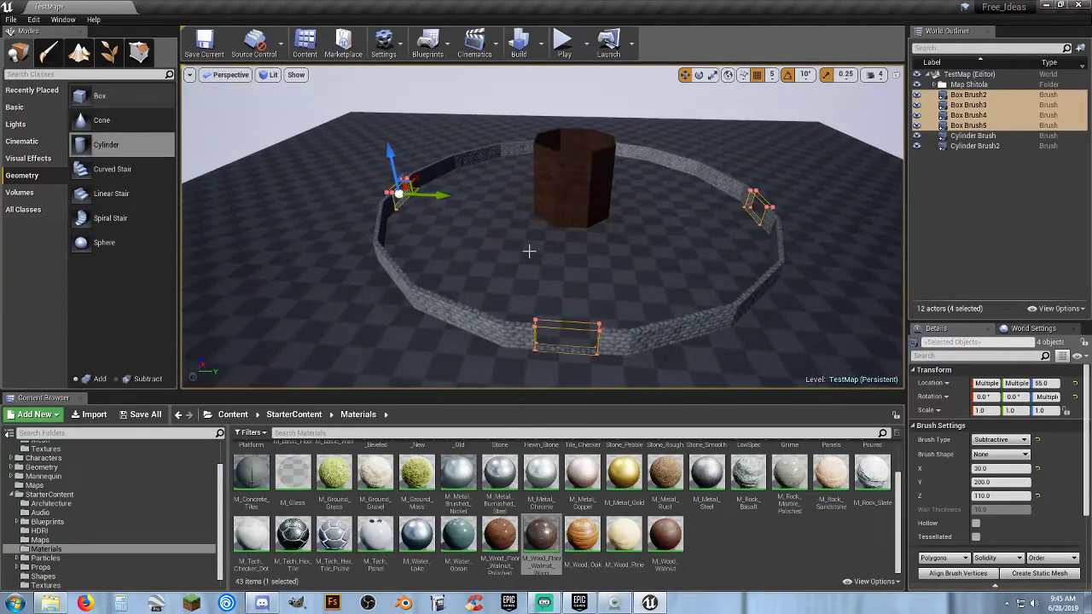
right_drag(558, 150, 582, 189)
key(w)
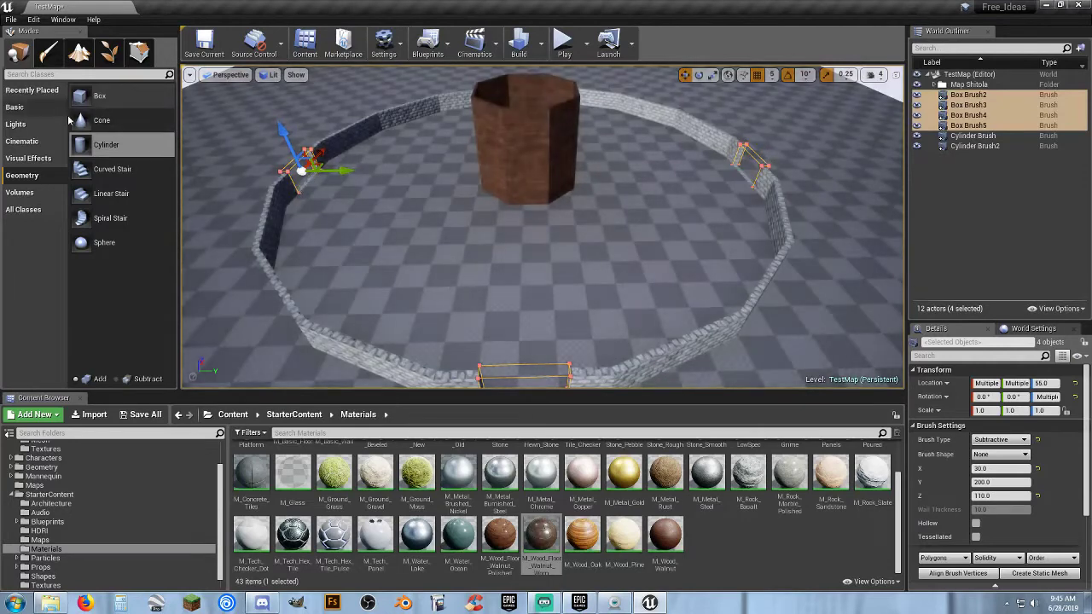
Add a cone brush with the M_Wood_Oak material on the arena floor in front of the wooden cylinder.
click(96, 120)
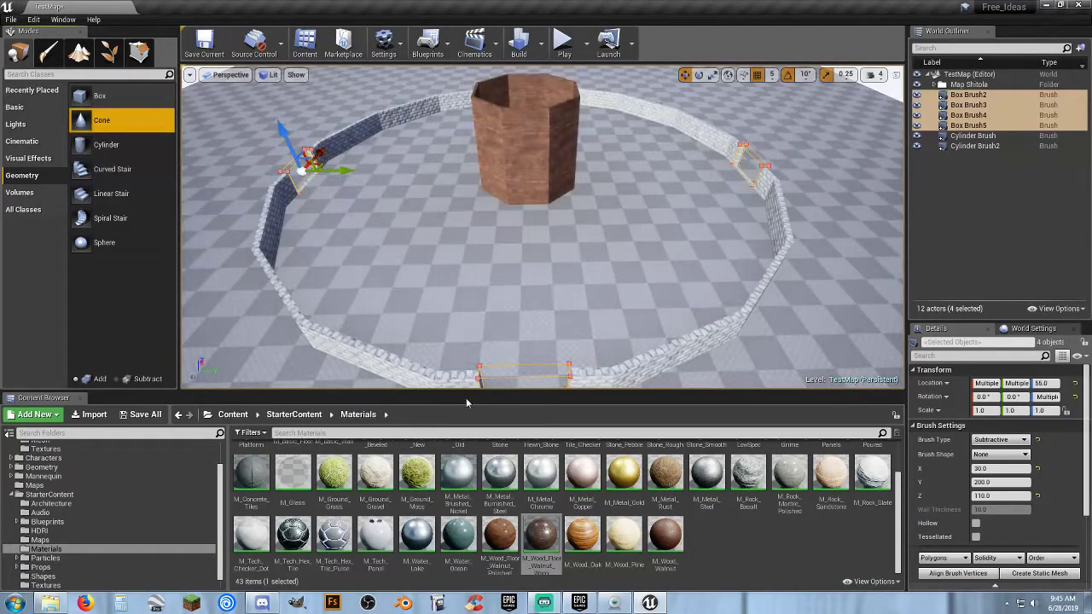
click(584, 537)
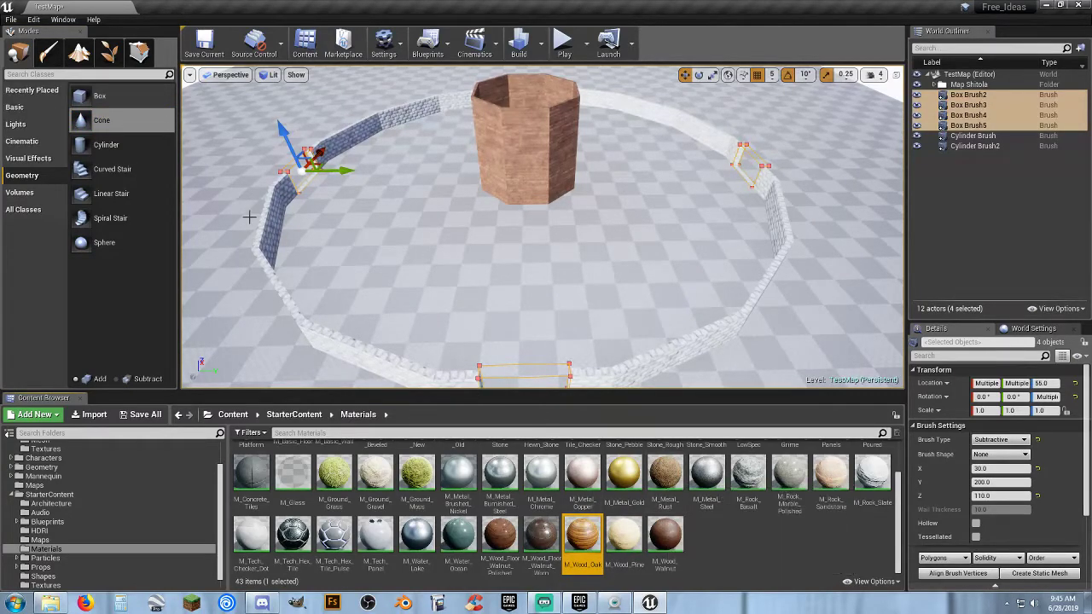
drag(96, 128, 524, 258)
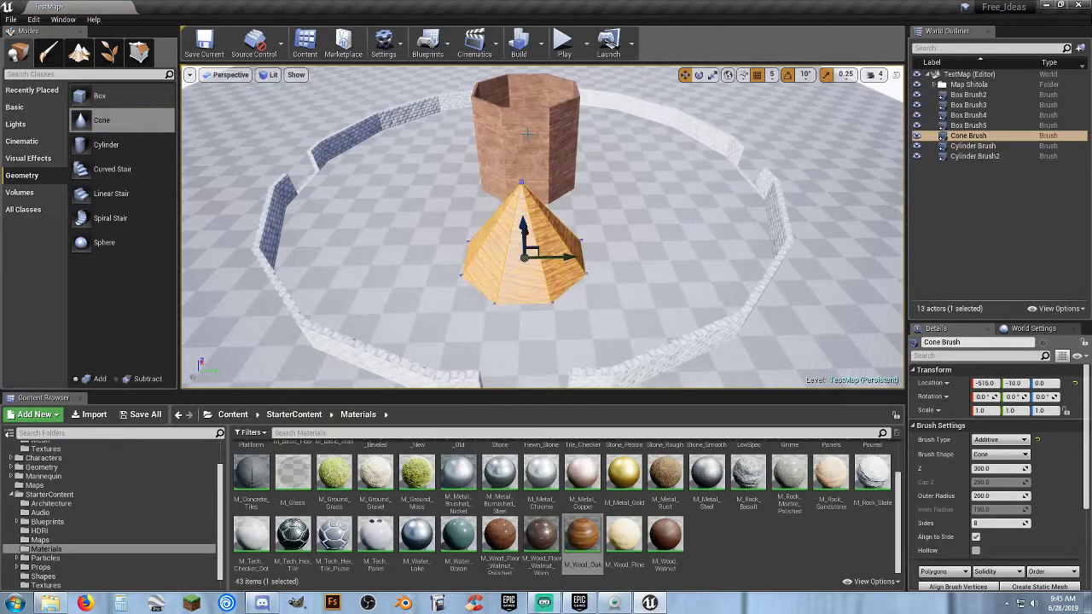
Centre the cone brush on the wooden cylinder by setting its X and Y location to 0.
click(977, 147)
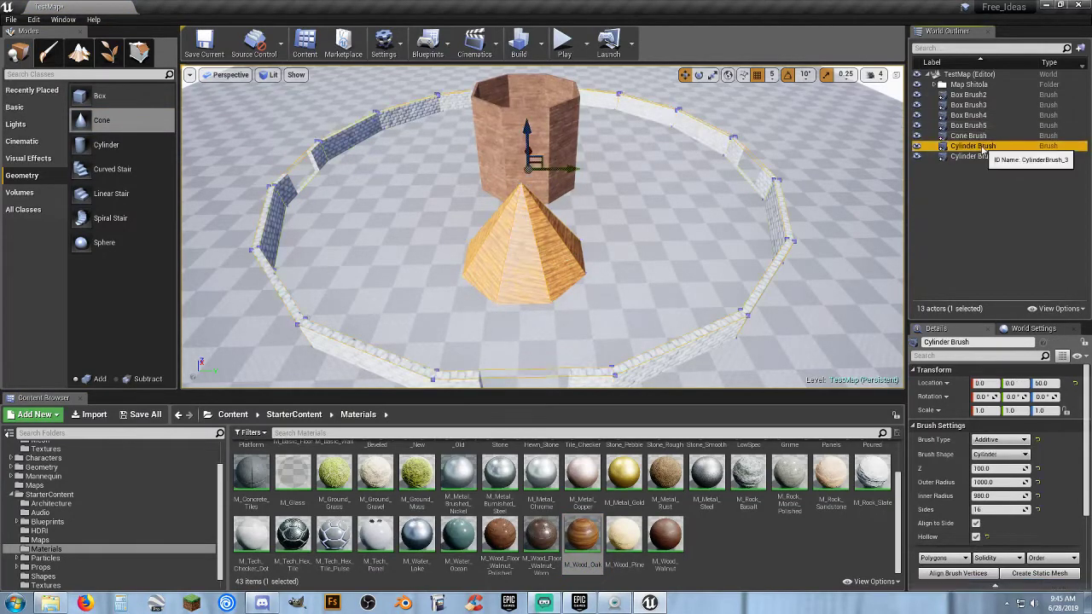
click(981, 157)
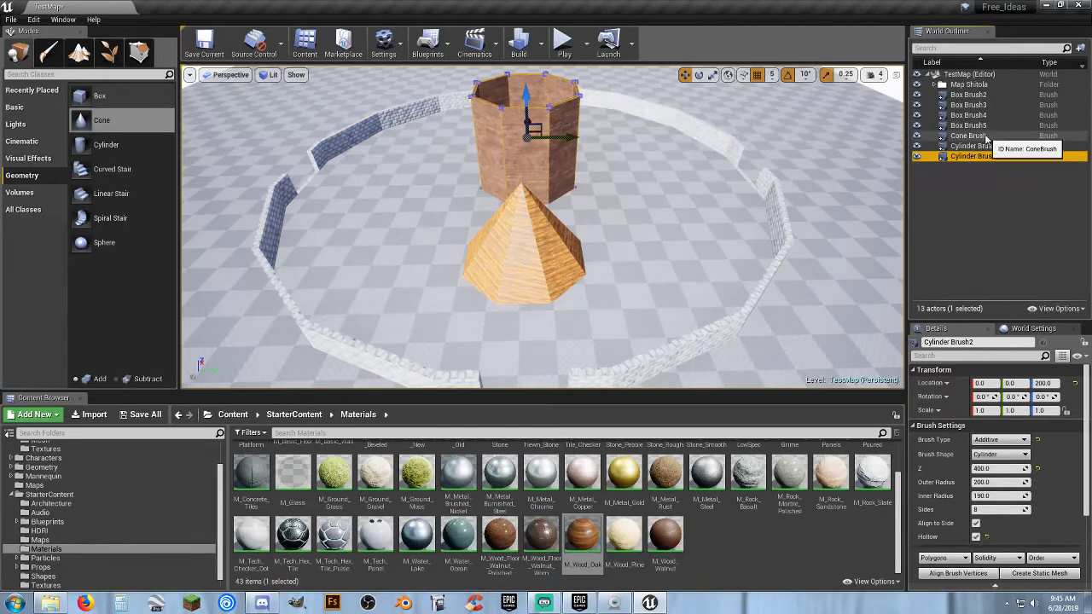
click(985, 136)
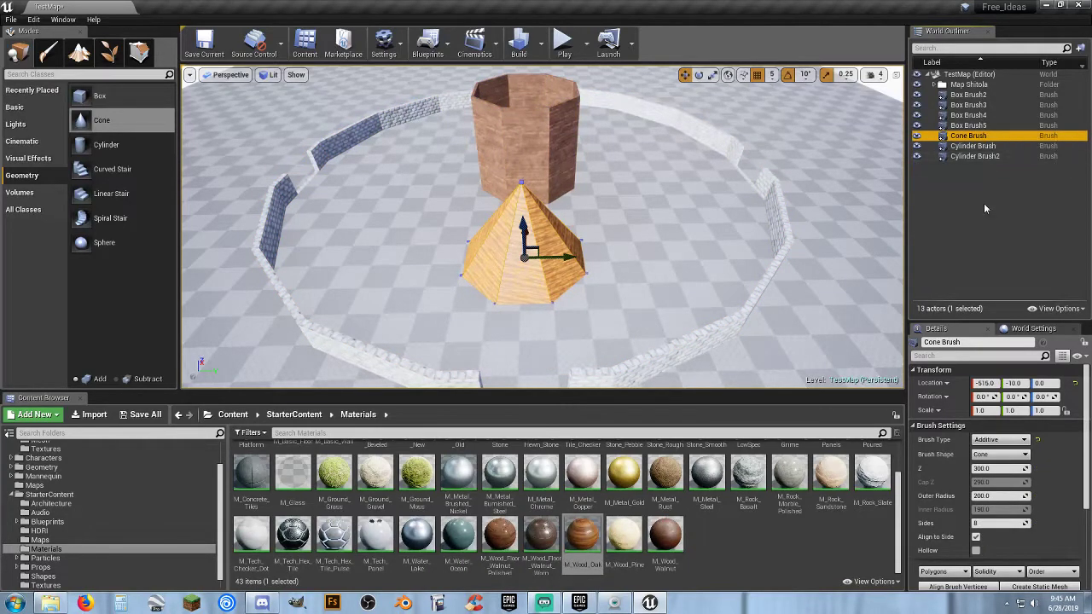
click(994, 383)
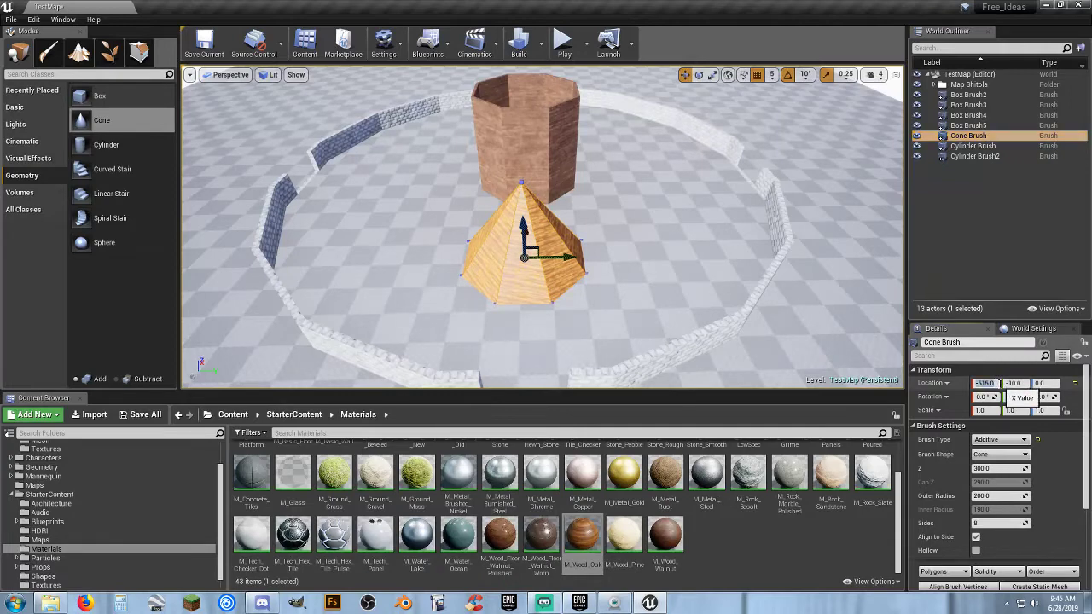
text(0)
key(Tab)
text(0)
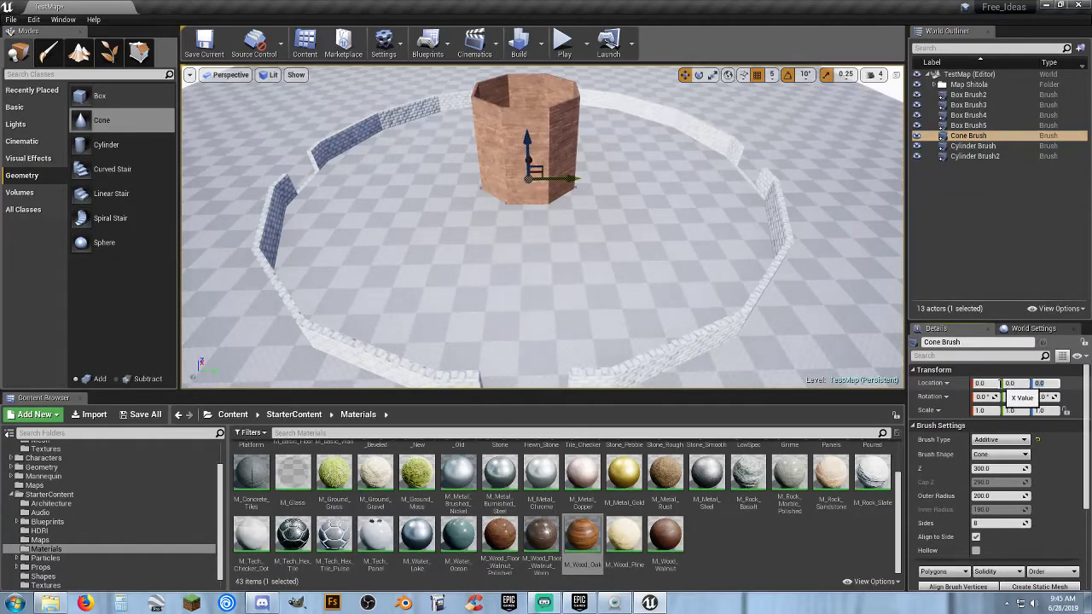
Raise the cone brush to Z 395 at the wooden cylinder's upper rim and set its height to 100.
mouse_move(568, 194)
right_down()
mouse_move(580, 128)
mouse_move(597, 137)
mouse_move(558, 216)
right_up()
drag(549, 205, 539, 88)
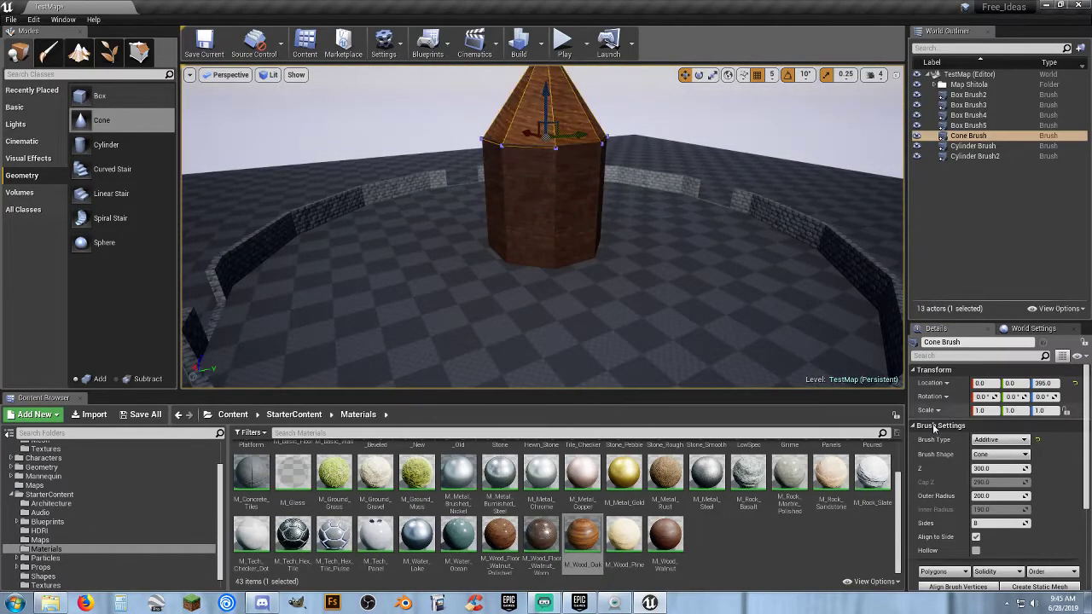
click(995, 468)
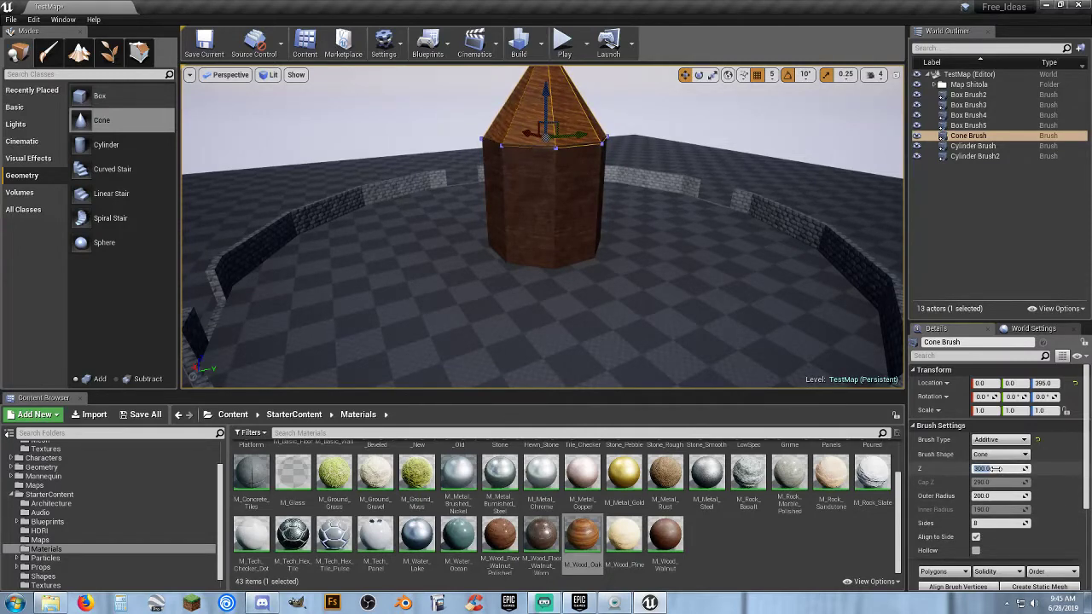
text(150)
key(Return)
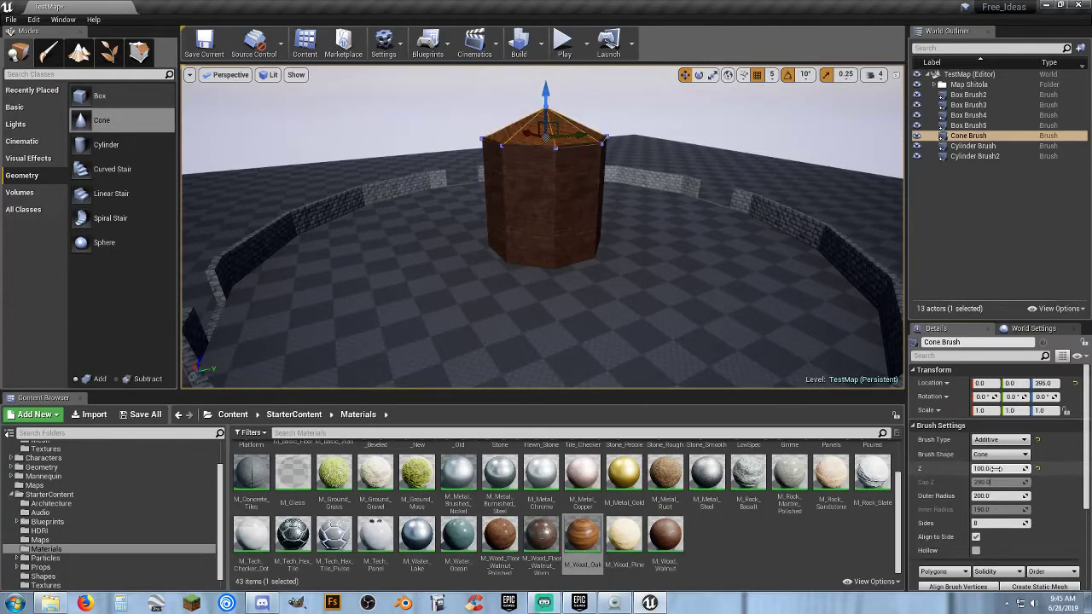
Lift the cone roof to Z 400 so it sits flush on the tower, and set its outer radius to 220.
key(w)
mouse_move(672, 319)
right_down()
mouse_move(662, 278)
mouse_move(666, 309)
right_up()
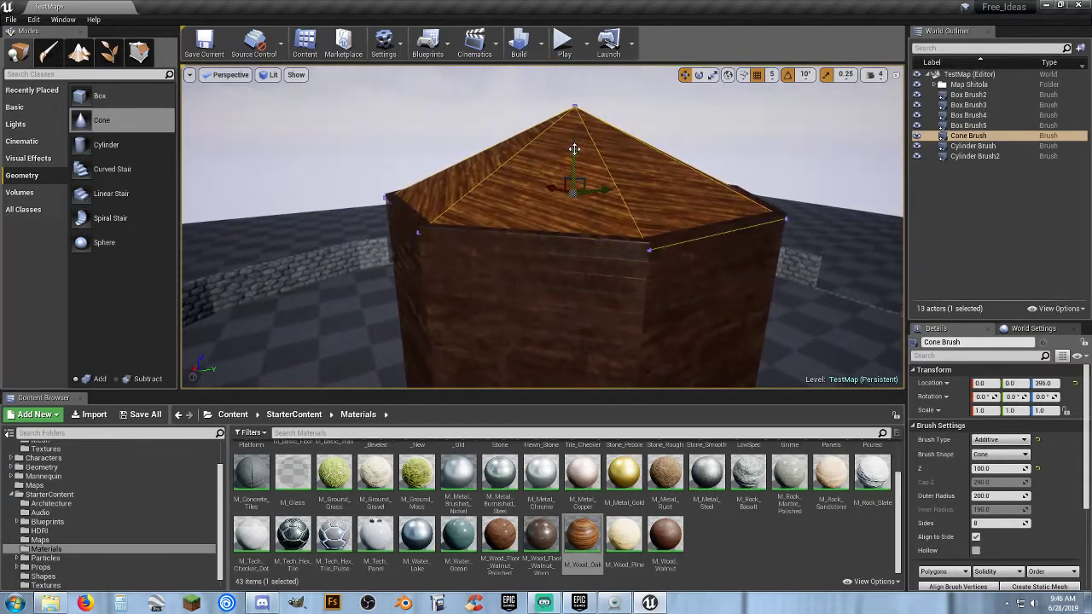
drag(575, 148, 575, 146)
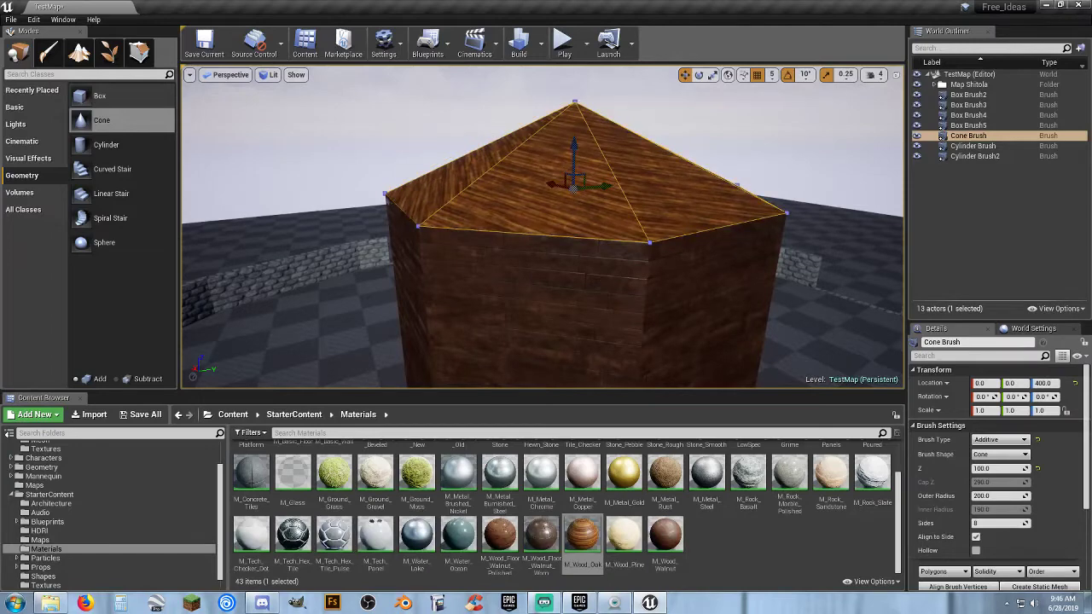
right_drag(546, 230, 520, 230)
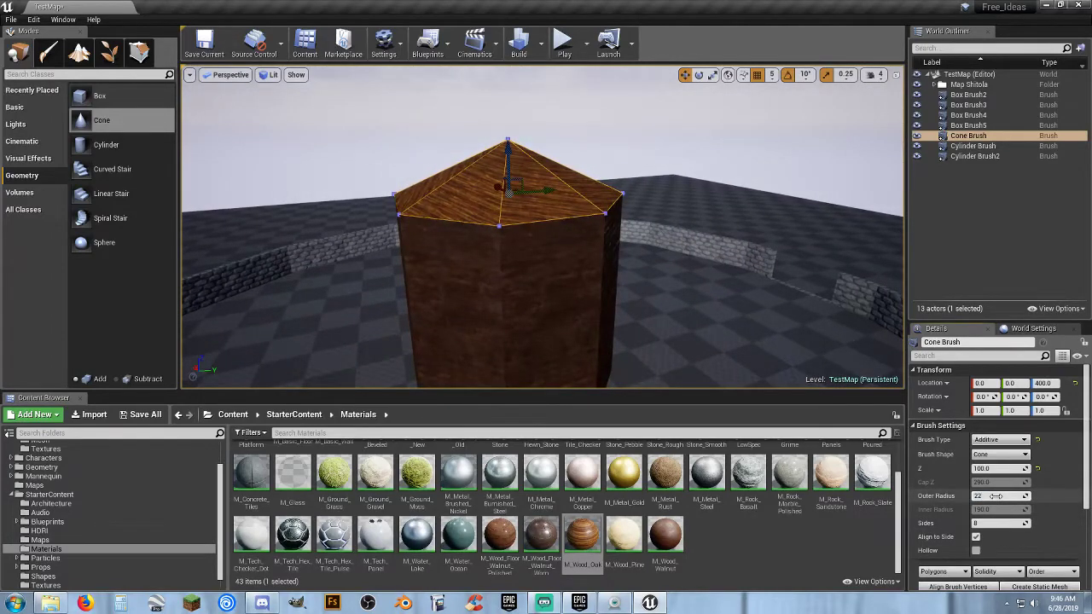
key(Return)
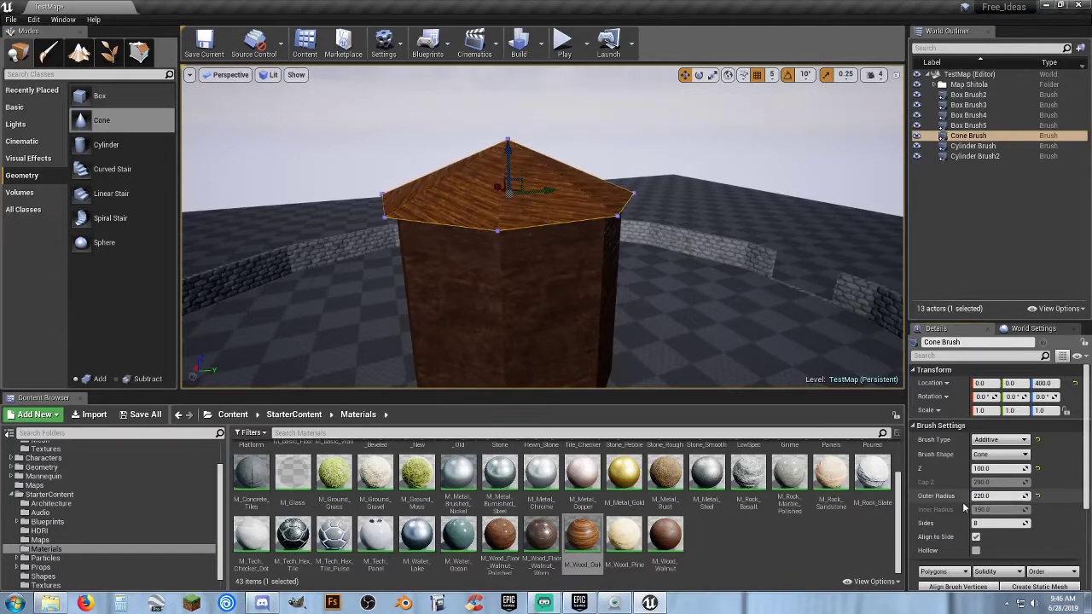
right_drag(668, 304, 699, 313)
click(967, 220)
mouse_move(769, 216)
right_down()
mouse_move(751, 243)
mouse_move(769, 215)
right_up()
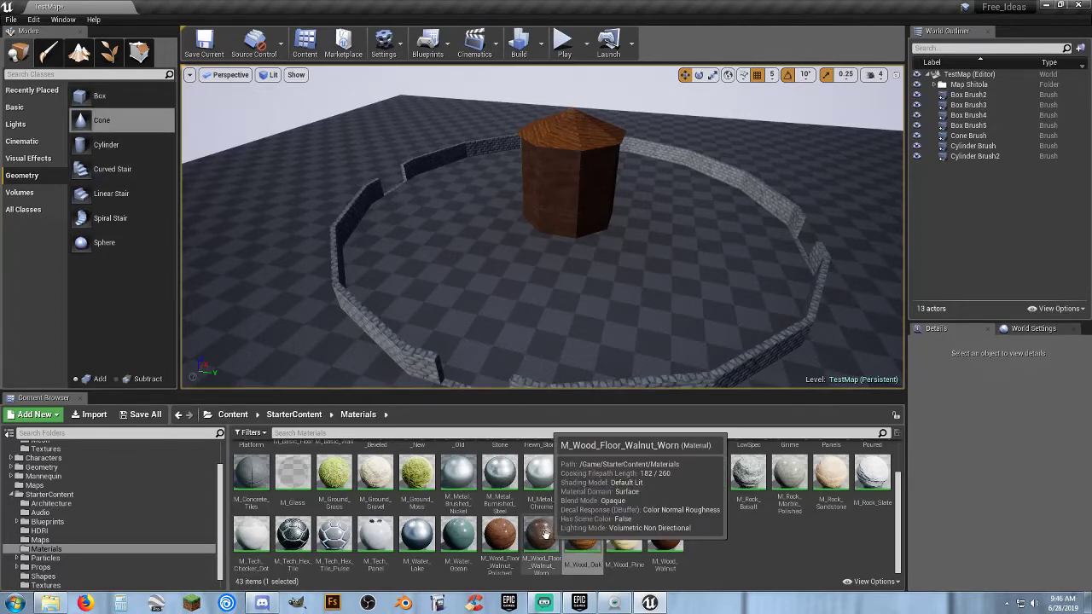
Add a box brush with the tower wall's M_Wood_Floor_Walnut_Worn material in front of the tower and set its Y size to 120.
click(583, 222)
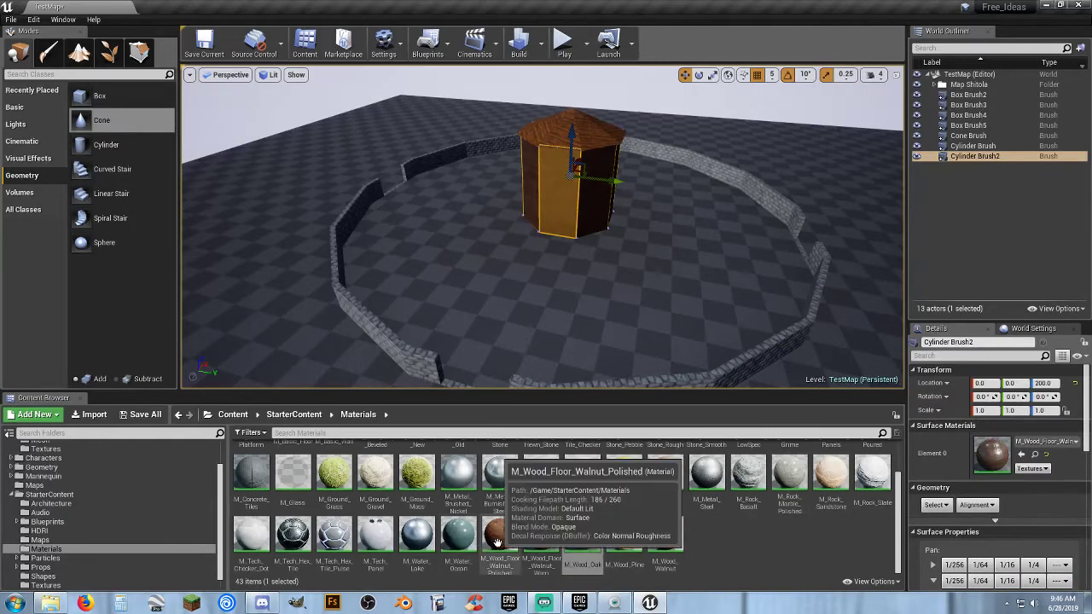
click(1035, 454)
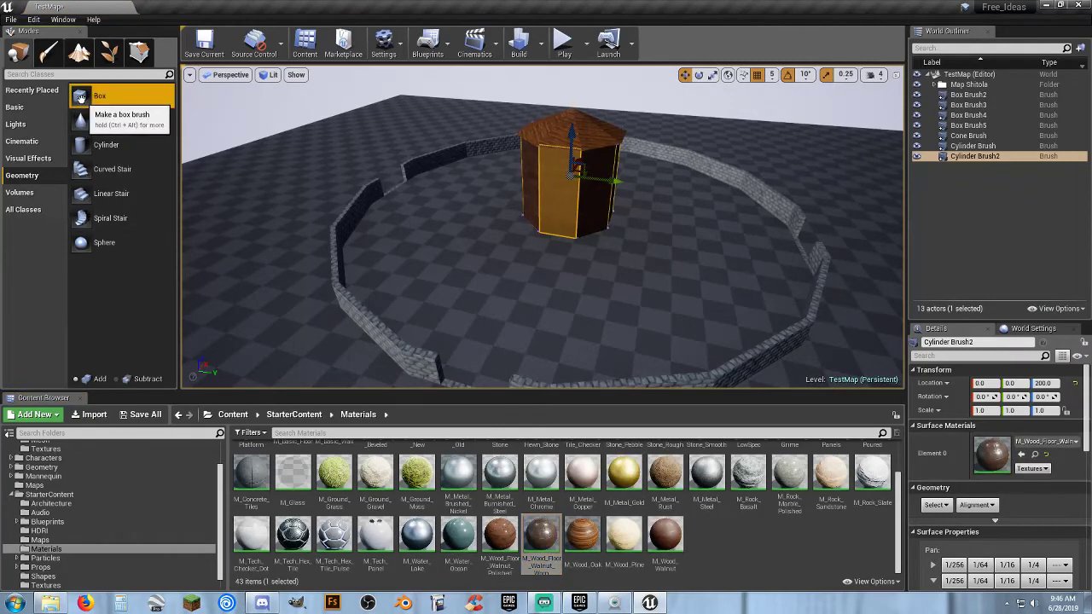
mouse_move(96, 96)
mouse_down()
mouse_move(478, 273)
mouse_move(545, 269)
mouse_up()
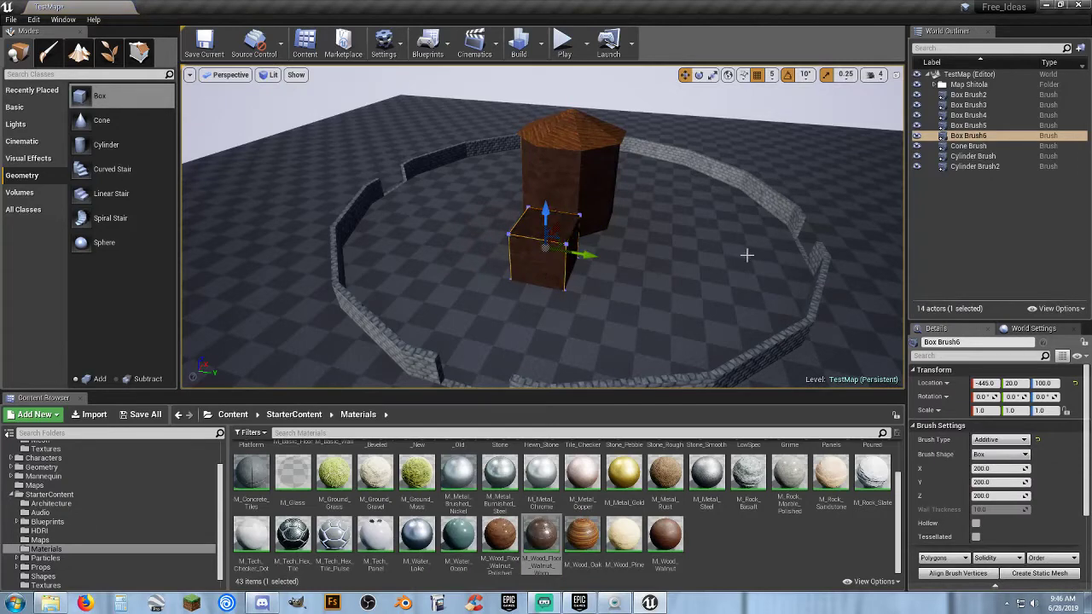
click(1000, 483)
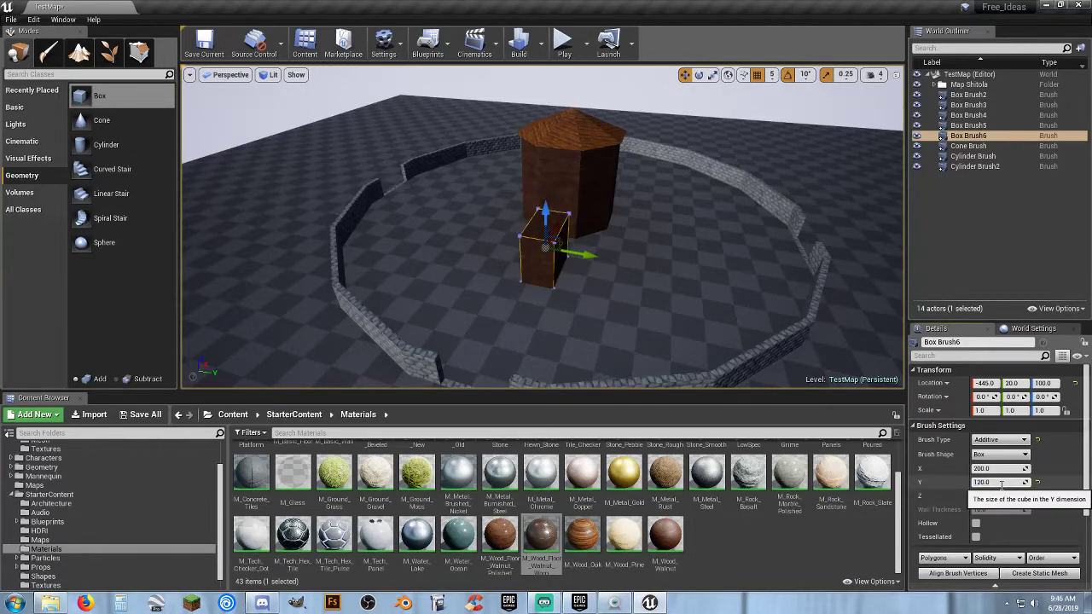
key(Tab)
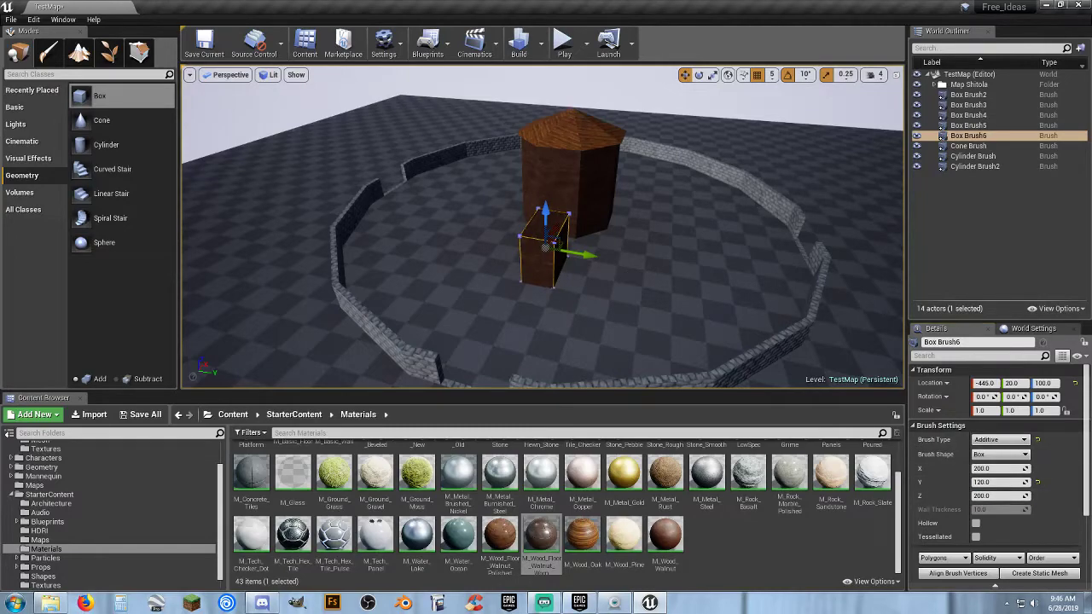
Move the new box brush into the centre of the tower at X 0 and Y 0.
right_drag(546, 247, 470, 282)
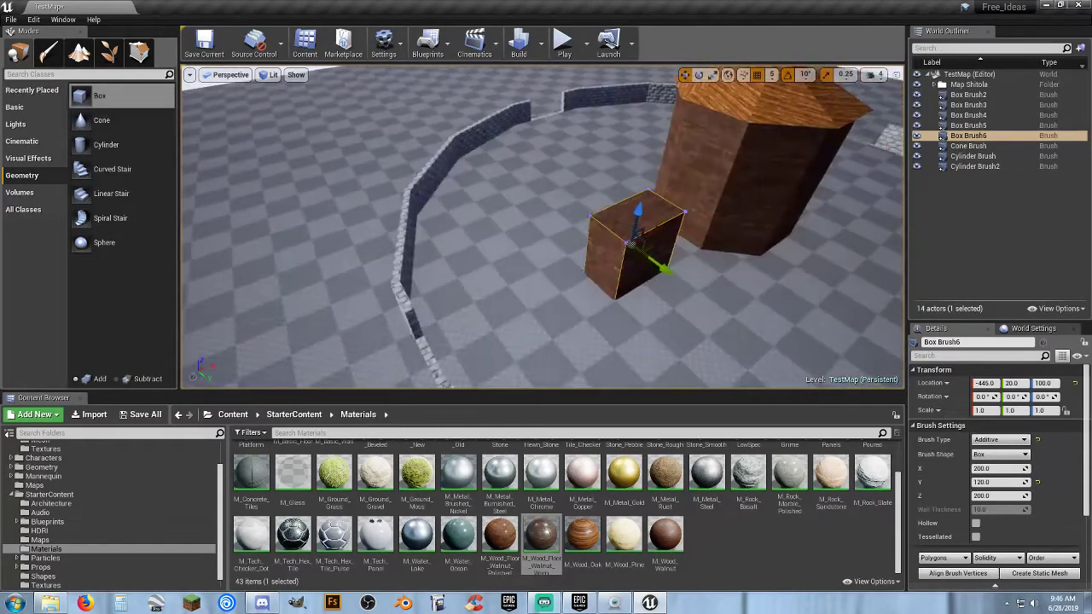
right_drag(604, 223, 502, 229)
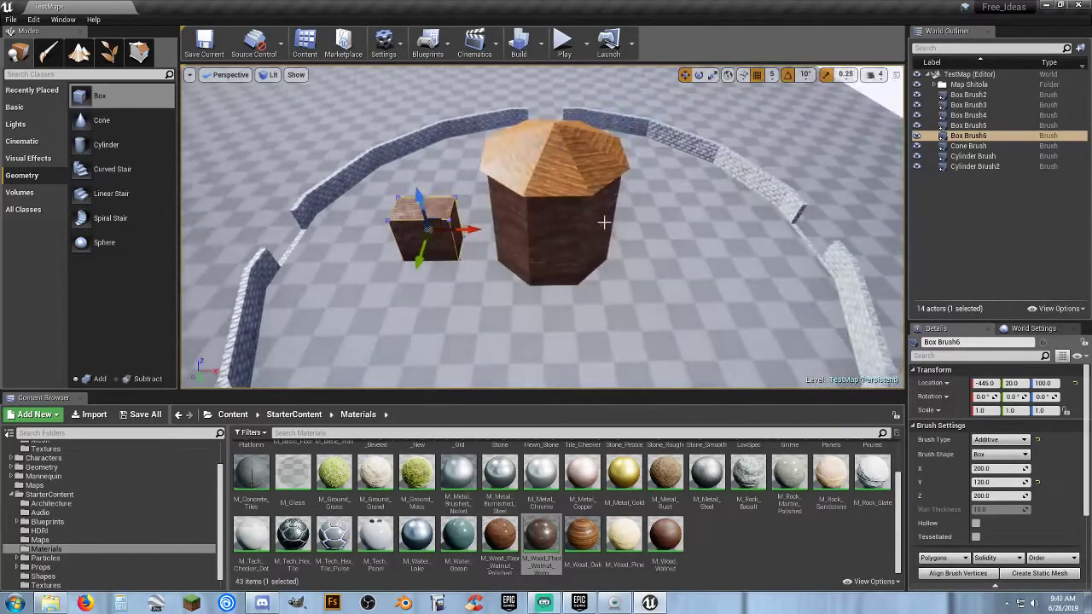
drag(476, 229, 601, 244)
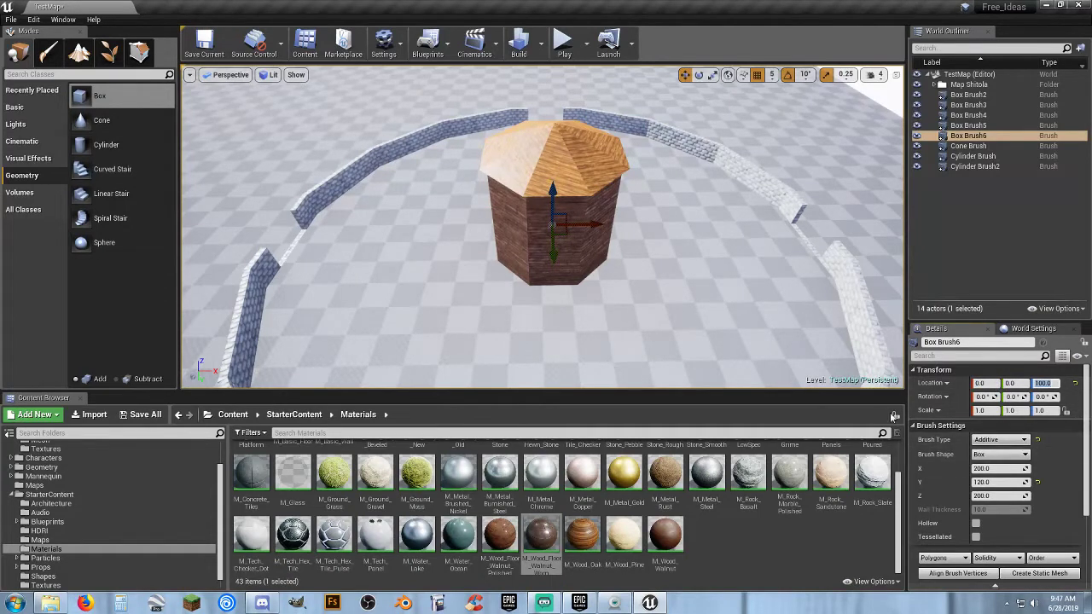
Set the box brush's X size to 450 so it extends through both sides of the tower wall.
click(994, 468)
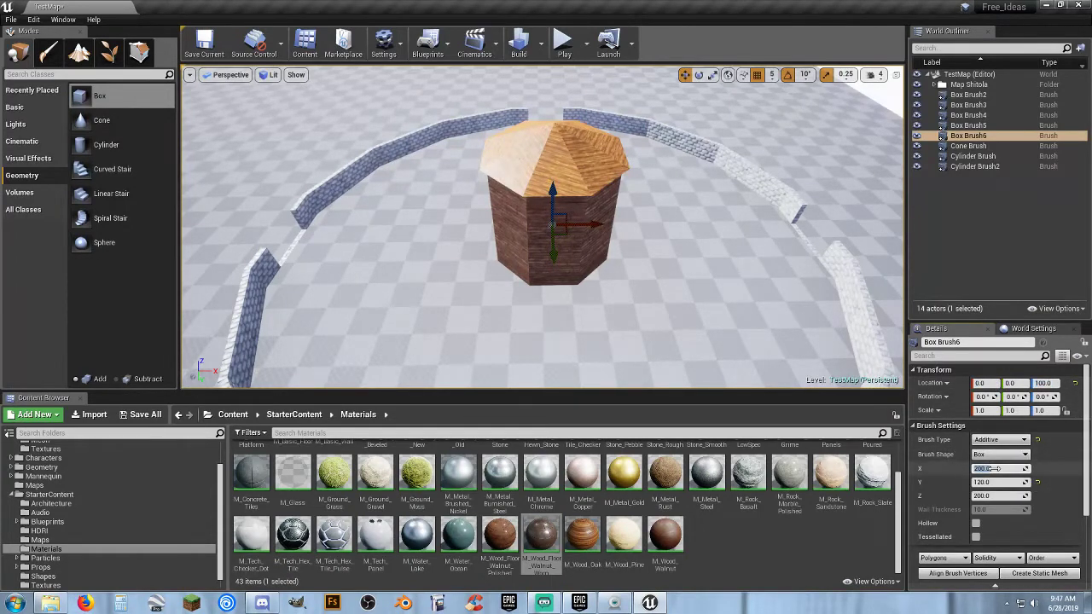
text(500)
key(Tab)
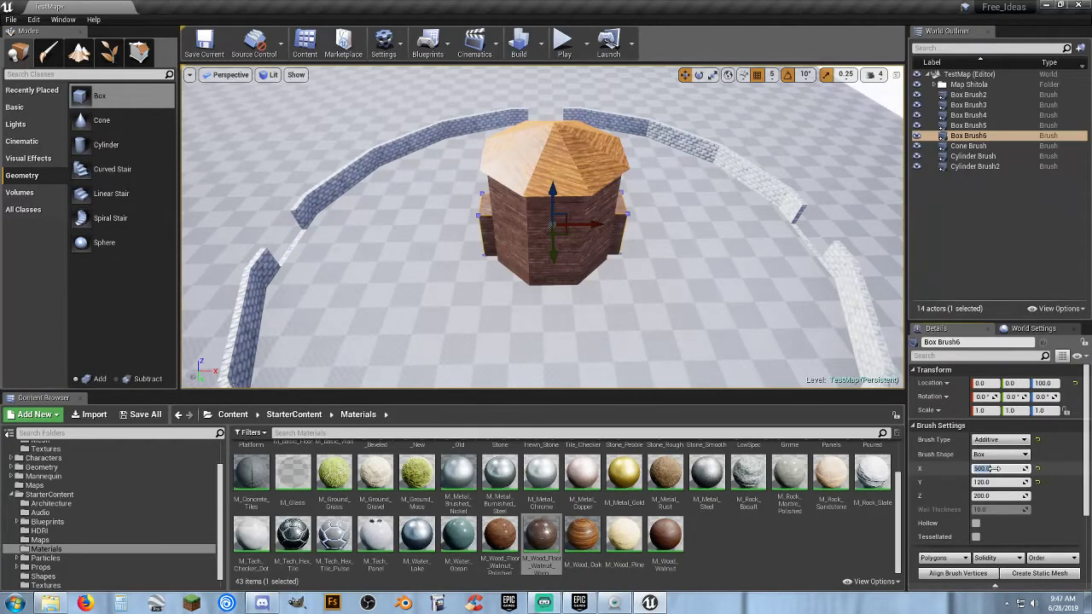
click(993, 468)
text(450)
key(Tab)
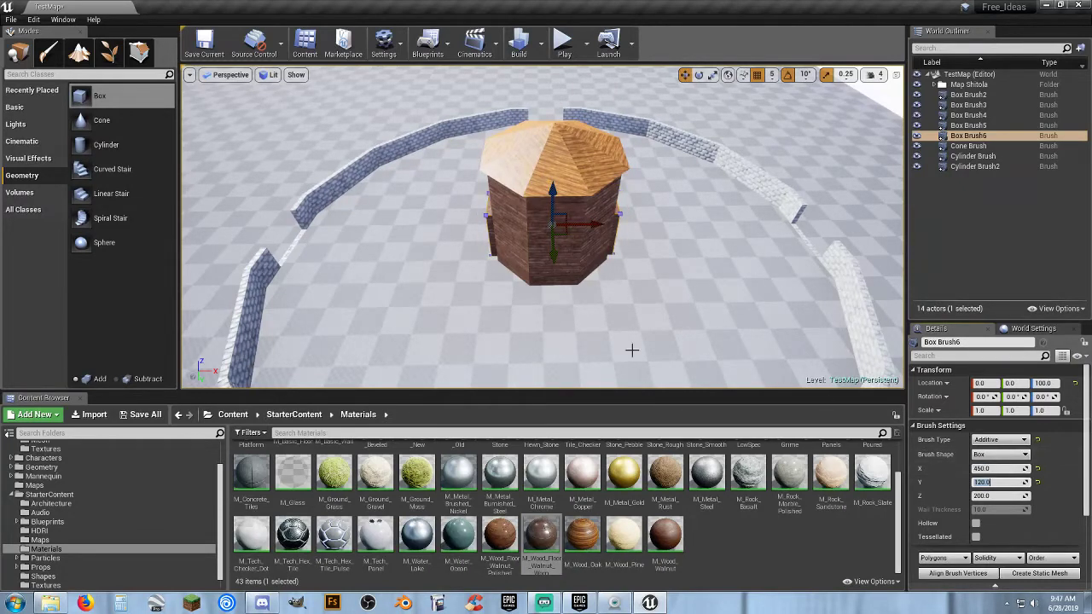
Change the box brush in the tower to Subtractive to cut doorways through opposite walls.
mouse_move(631, 350)
right_down()
mouse_move(704, 359)
mouse_move(734, 343)
mouse_move(555, 331)
right_up()
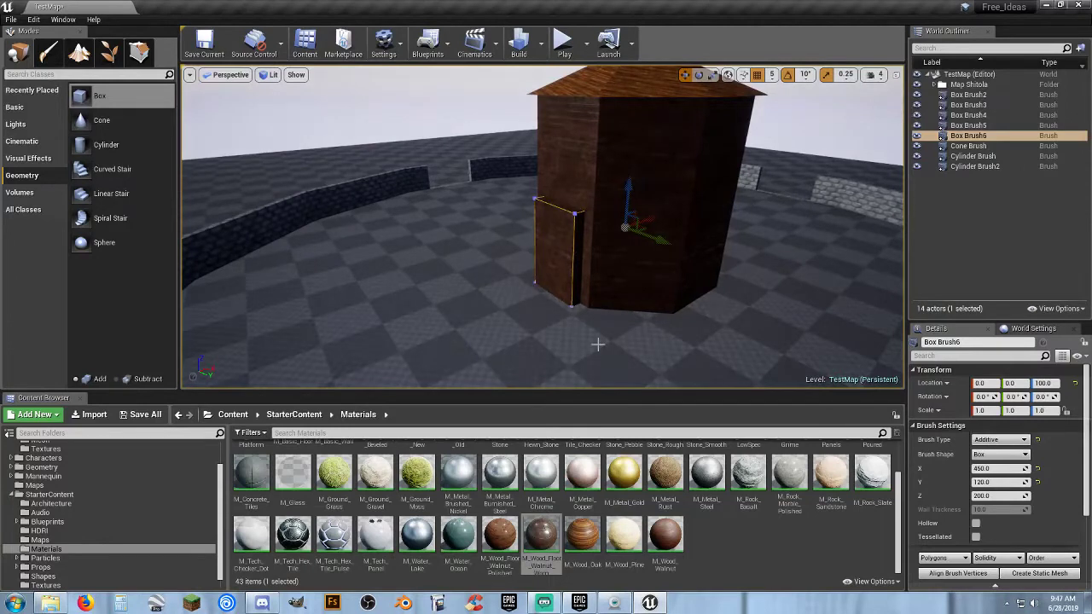
click(1000, 440)
click(989, 457)
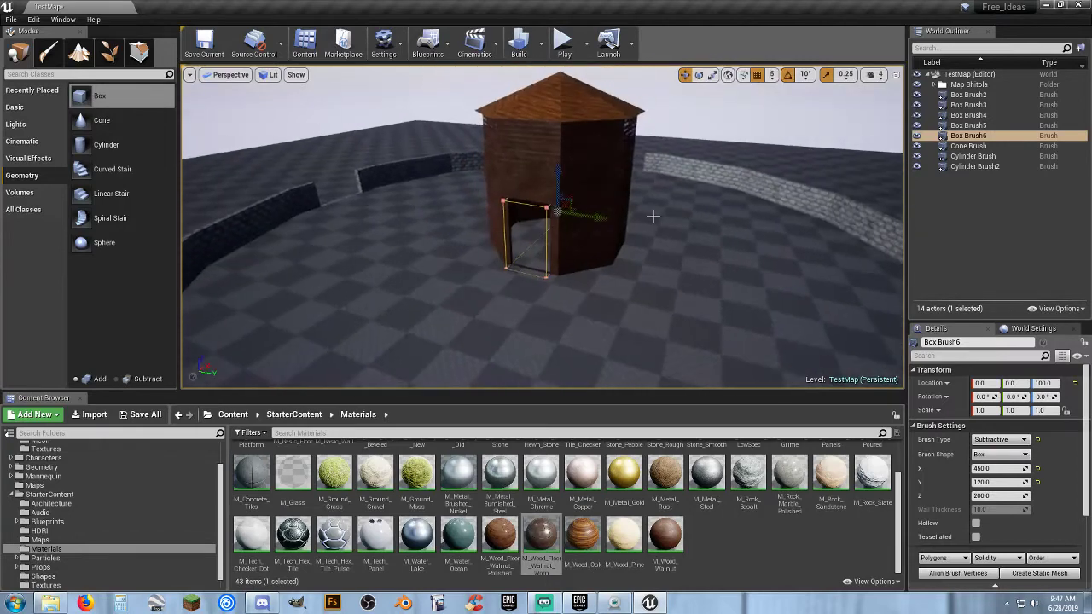
Play-test the level by running the character through a wall entrance up to the tower's doorway, and stop the session.
click(563, 41)
key(w)
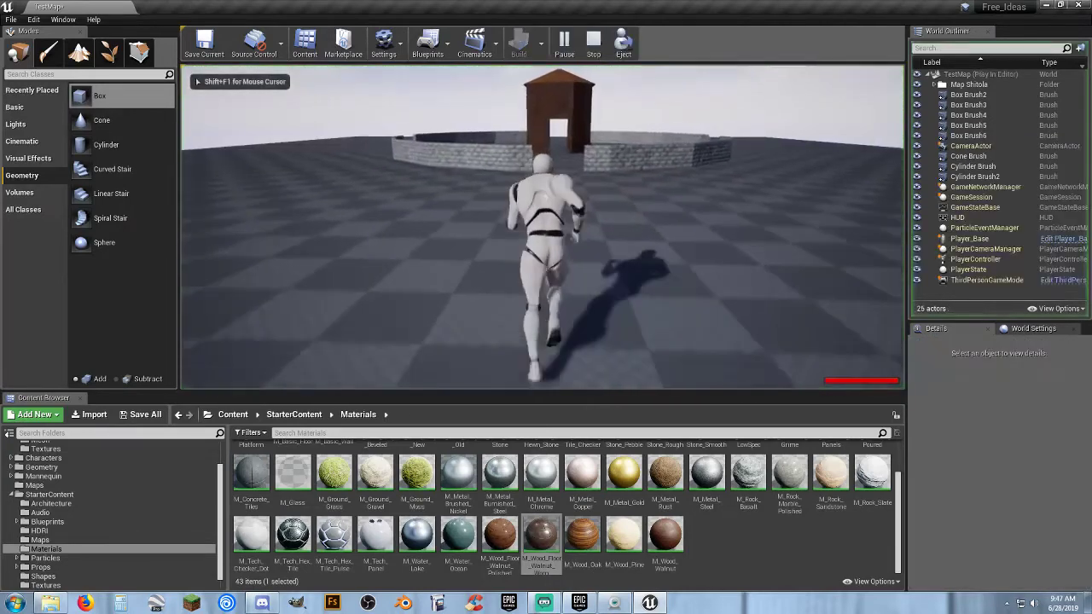
key(w)
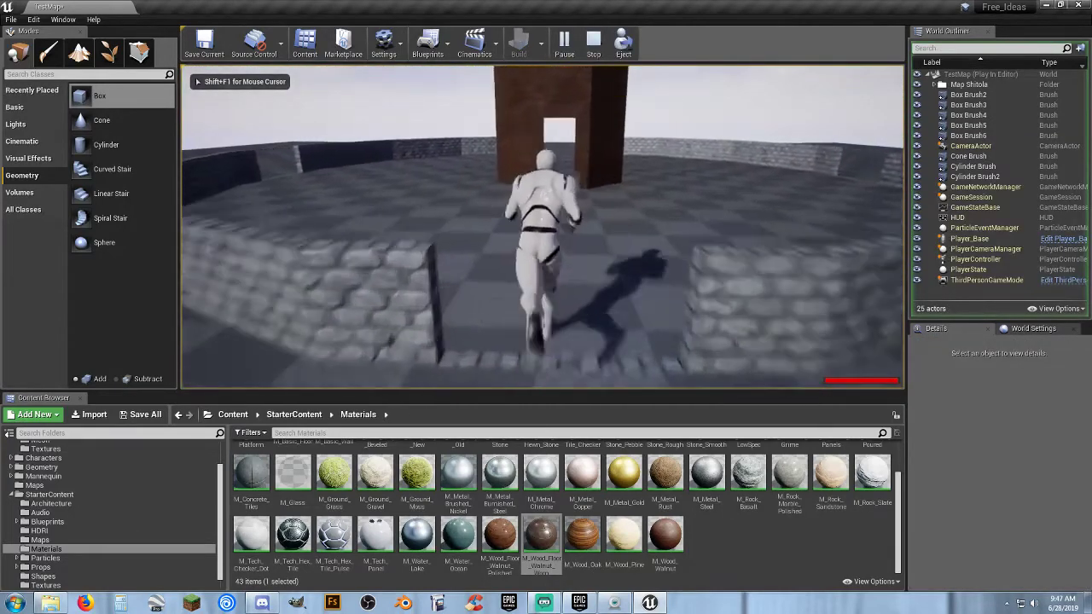
key(d)
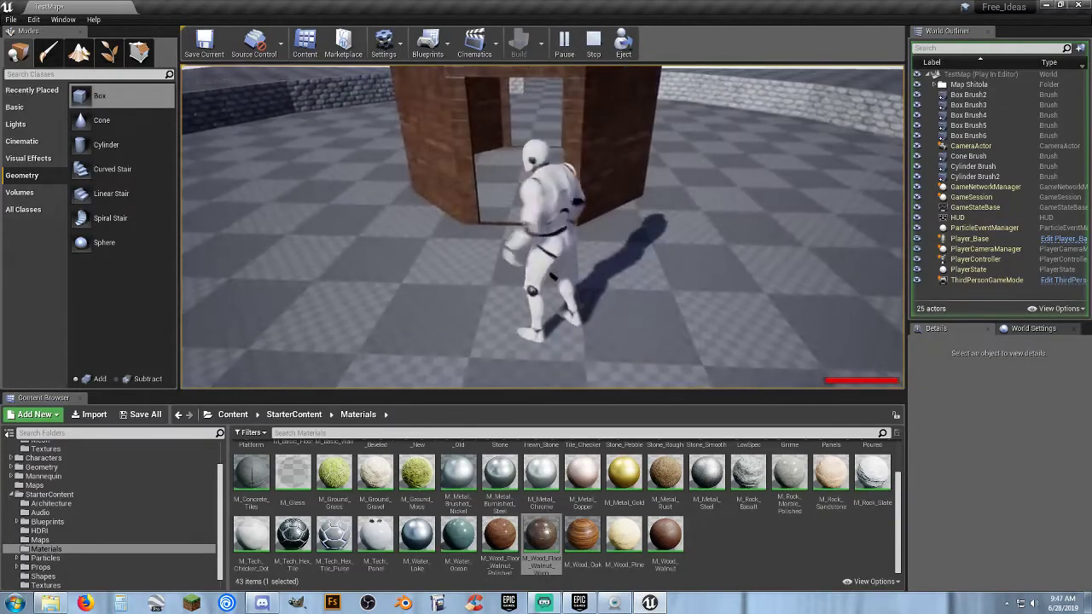
key(w)
key(s)
key(a)
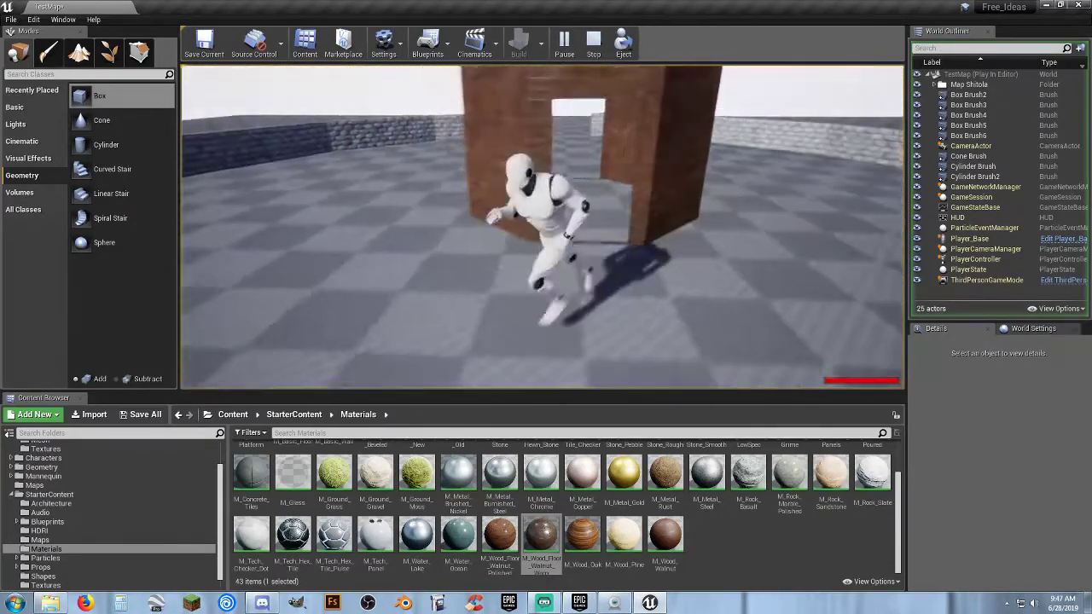
key(Escape)
Add a cylinder brush with the M_Metal_Chrome material on the arena floor in front of the tower doorway.
key(s)
right_drag(585, 195, 576, 298)
key(w)
key(s)
right_drag(558, 218, 560, 256)
key(s)
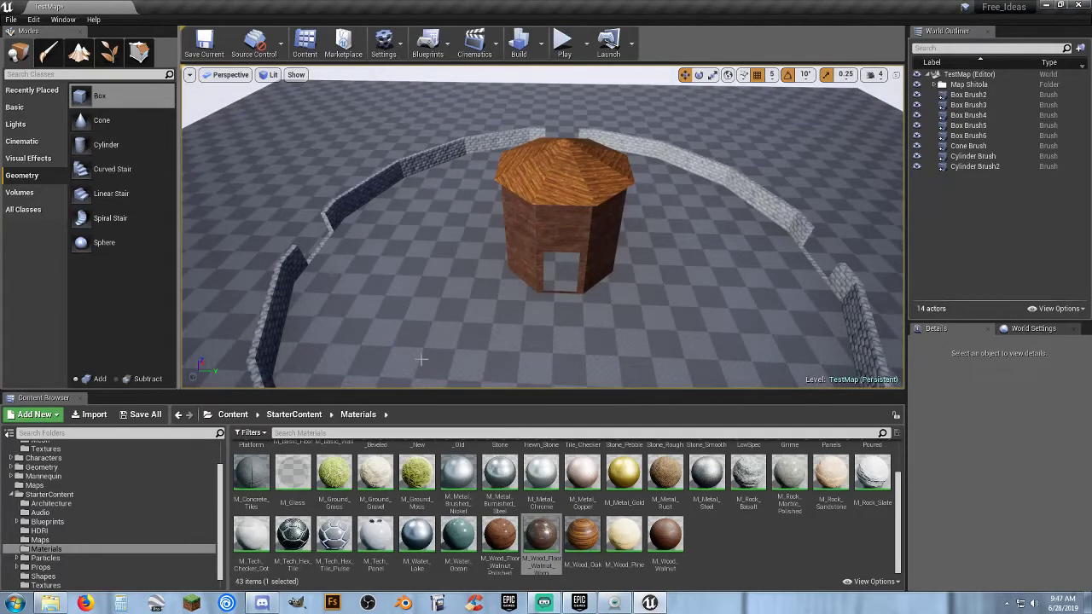
click(541, 473)
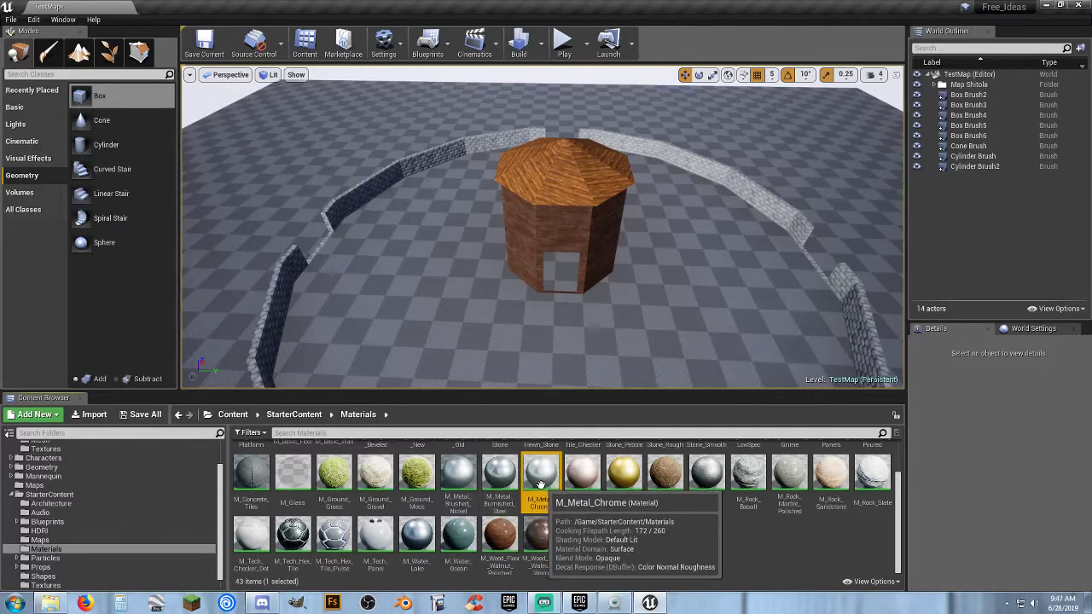
click(16, 107)
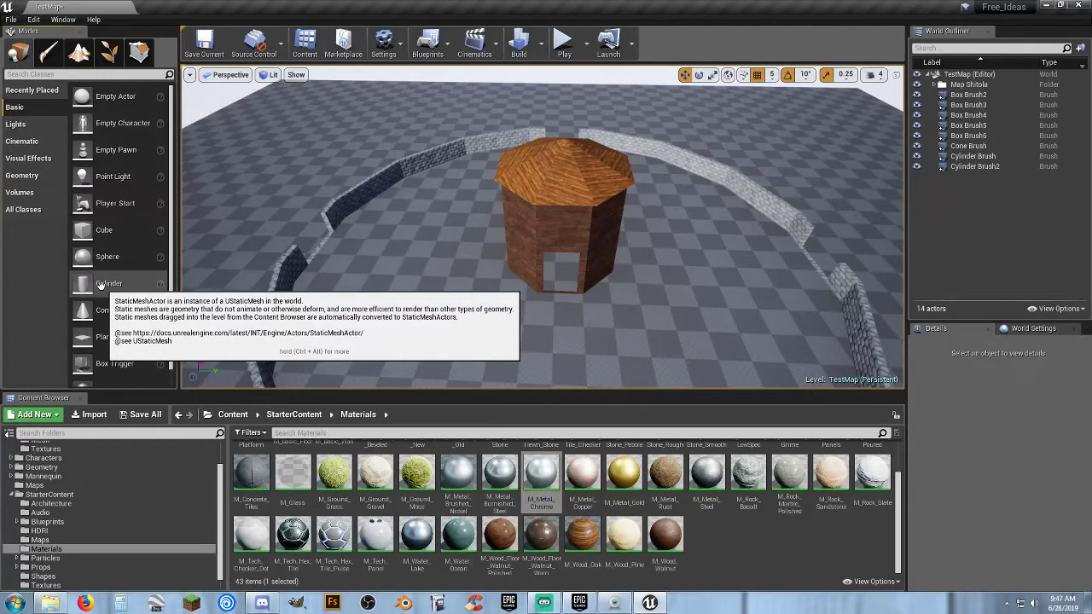
click(36, 177)
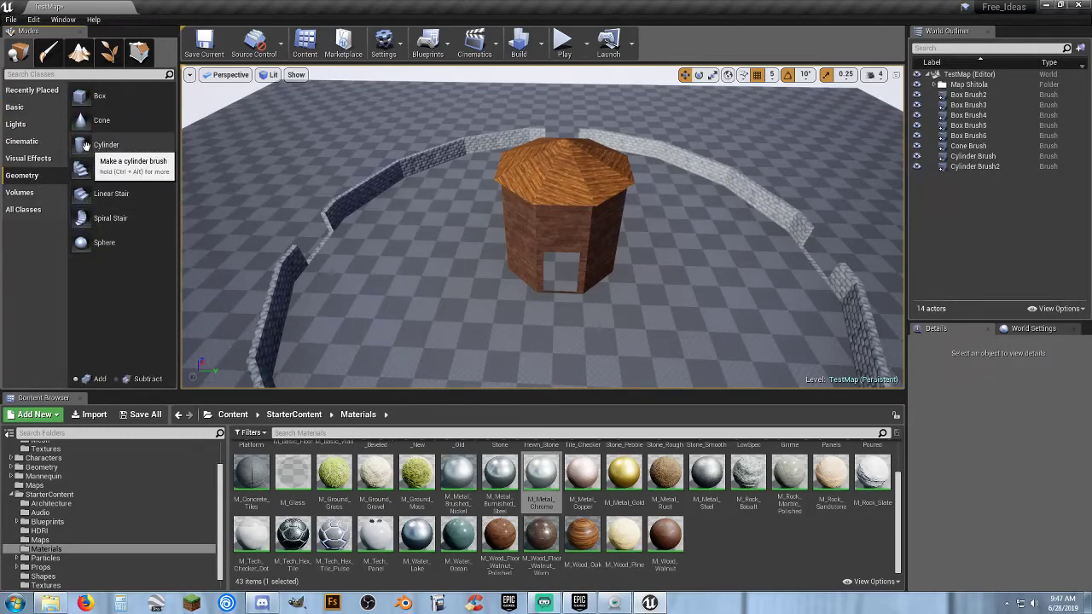
mouse_move(86, 145)
mouse_down()
mouse_move(500, 334)
mouse_move(553, 333)
mouse_up()
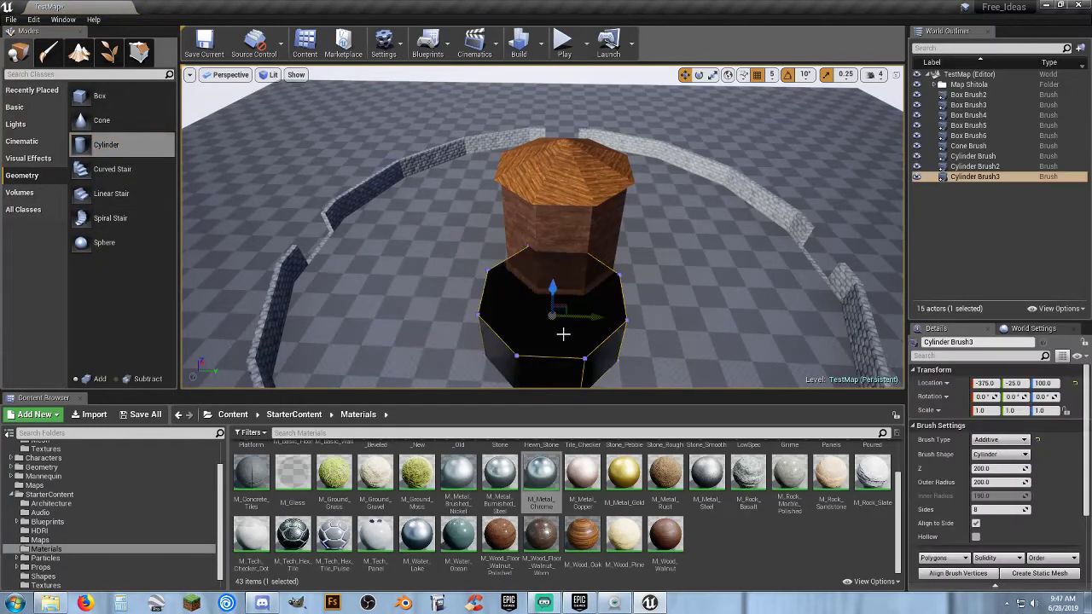
Set the chrome cylinder brush's outer radius to 5 to make it a thin pole.
click(996, 483)
text(2)
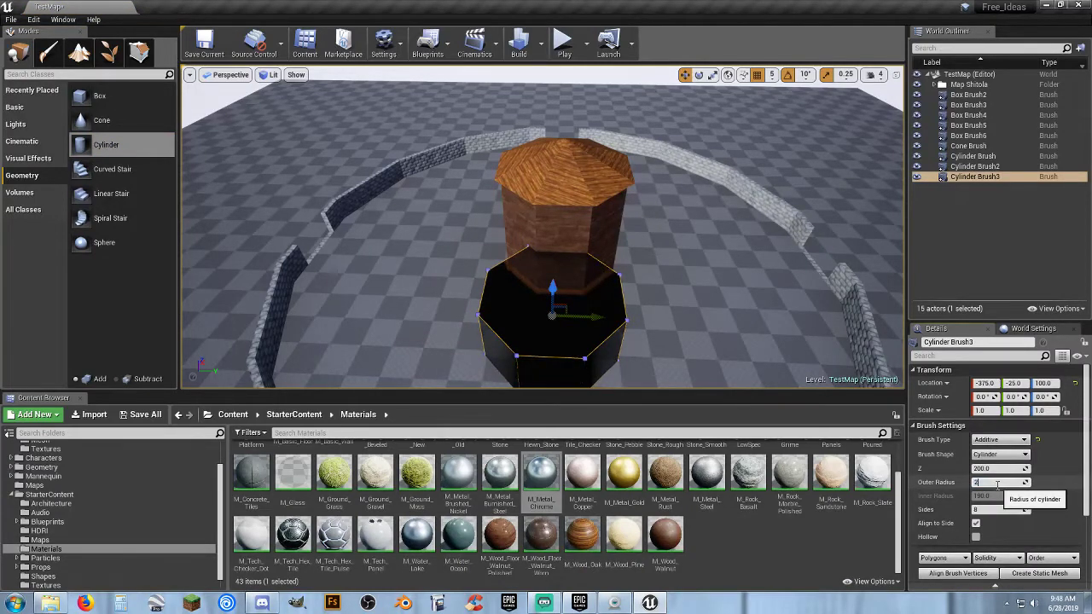
text(0)
key(Return)
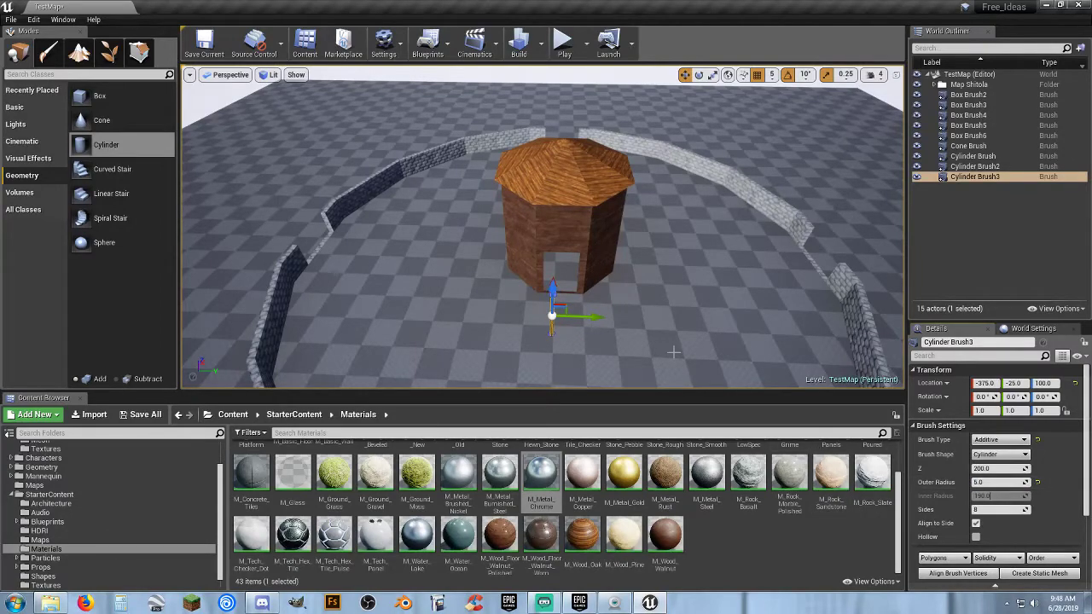
Centre the pole at X 0, Y 0 and raise it to Z 495 so it stands on the tower roof's peak.
key(w)
mouse_move(671, 351)
right_down()
mouse_move(674, 375)
mouse_move(751, 384)
mouse_move(727, 339)
mouse_move(761, 337)
right_up()
key(a)
key(s)
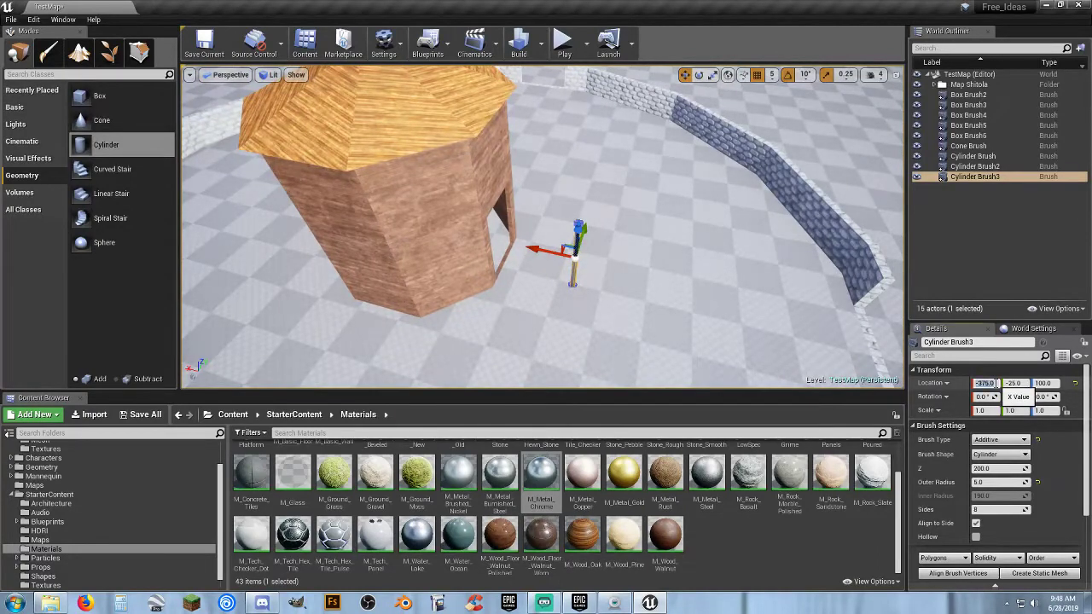
text(0)
key(Tab)
text(0)
key(Tab)
right_drag(771, 284, 672, 209)
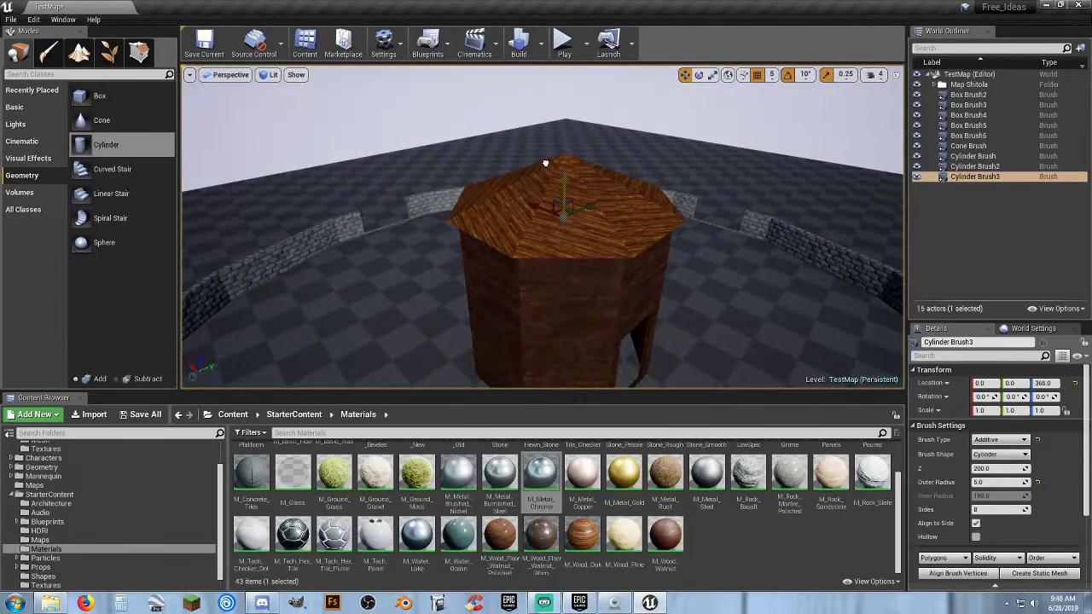
drag(546, 163, 539, 89)
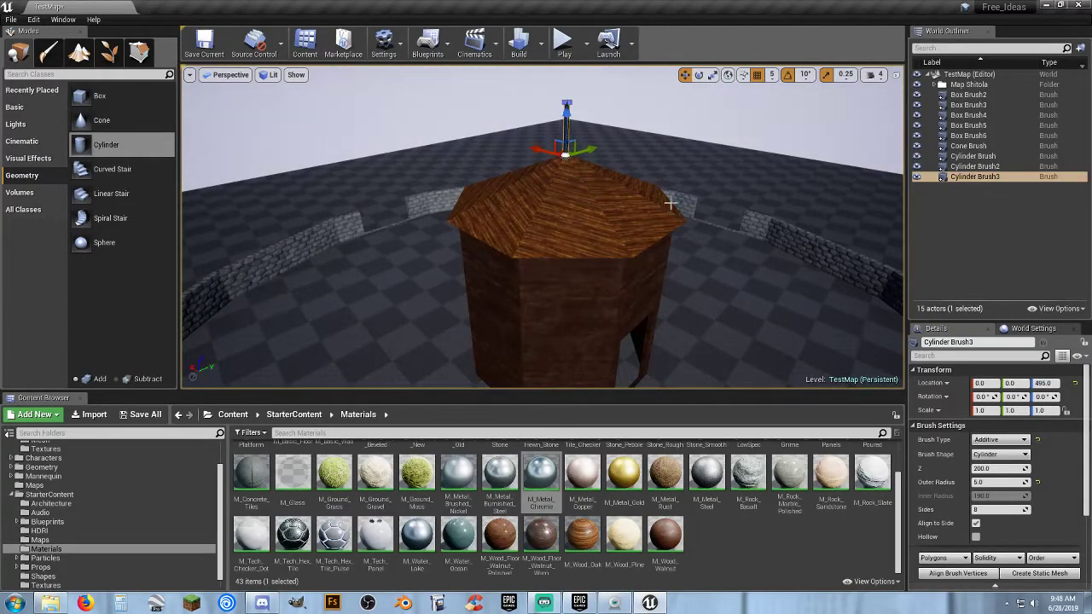
Set the pole's Z height to 300.
mouse_move(671, 203)
right_down()
mouse_move(588, 158)
mouse_move(670, 174)
mouse_move(644, 169)
mouse_move(704, 154)
mouse_move(789, 163)
mouse_move(597, 205)
mouse_move(550, 171)
mouse_move(554, 181)
right_up()
key(w)
key(a)
key(w)
key(w)
key(s)
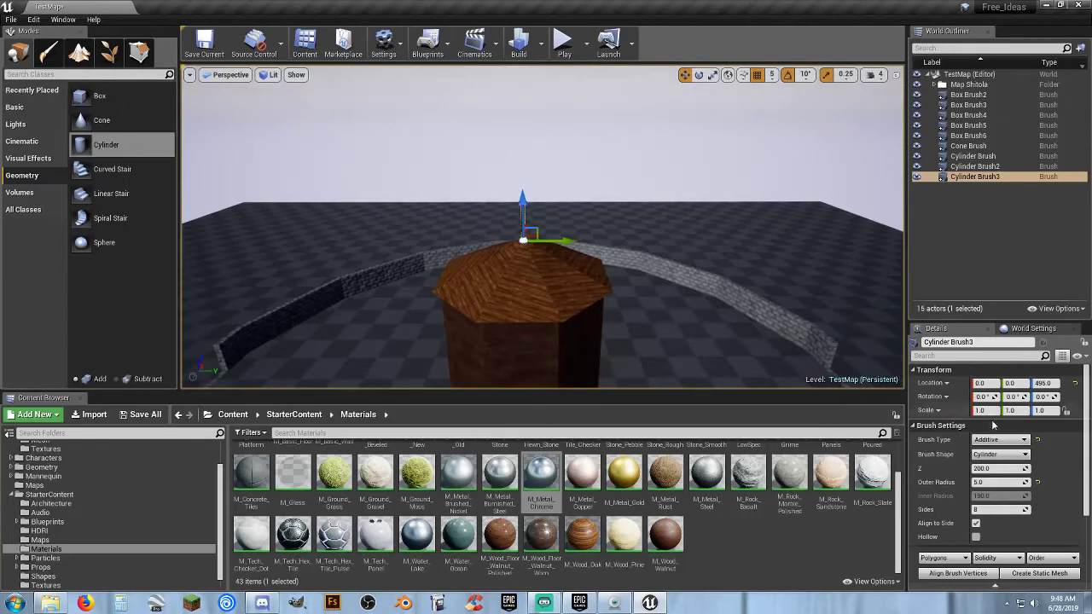
click(993, 469)
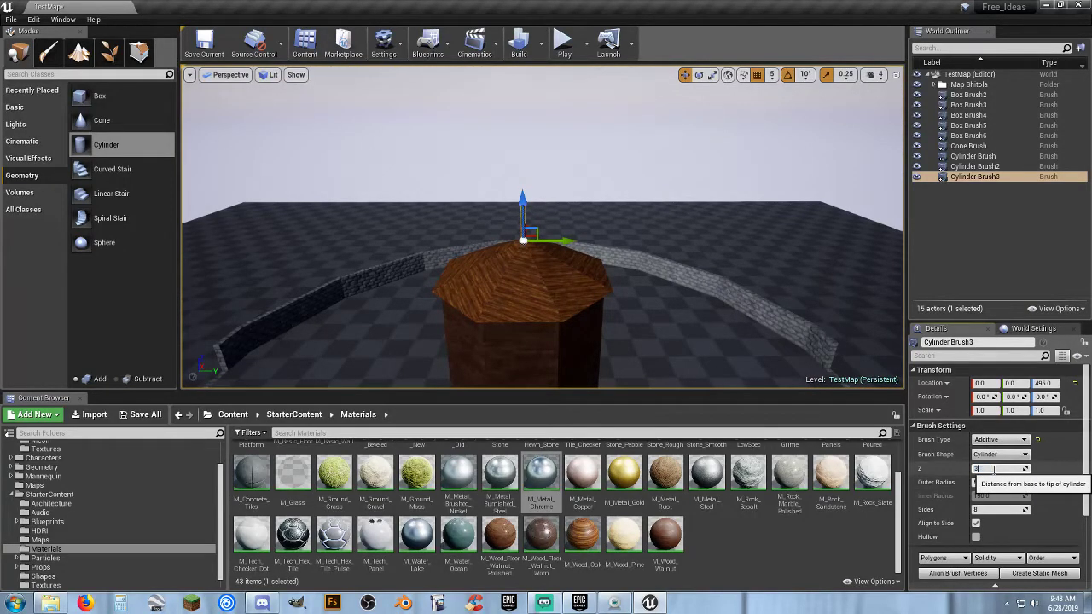
key(Return)
Select the Red_Mat material in the Materials folder under Assets.
mouse_move(678, 302)
right_down()
mouse_move(644, 309)
mouse_move(712, 294)
mouse_move(674, 312)
mouse_move(696, 294)
right_up()
key(w)
key(w)
key(s)
right_drag(610, 304, 629, 298)
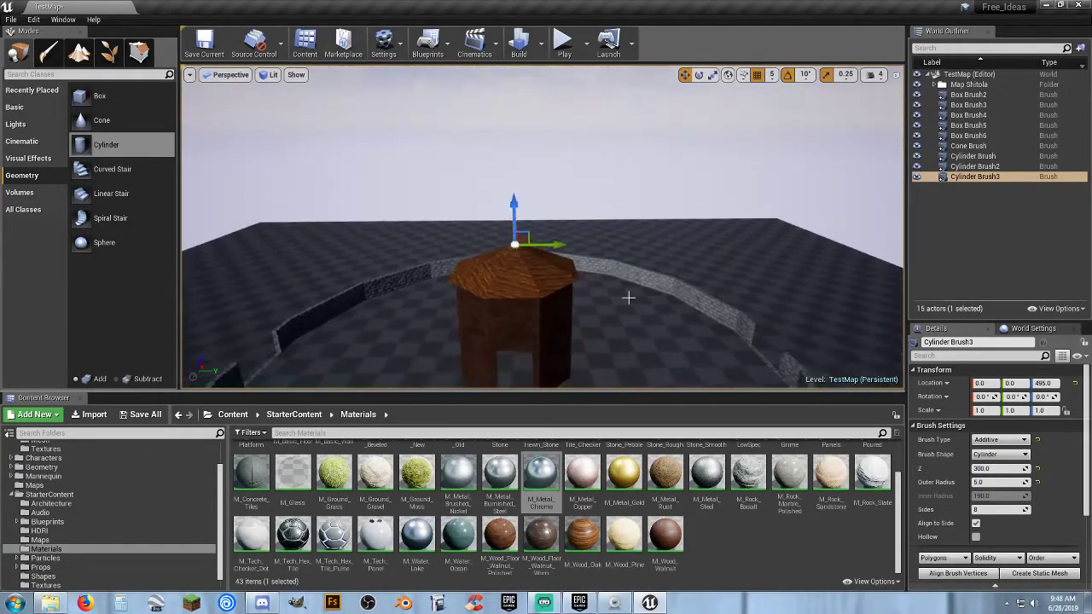
click(715, 524)
scroll(107, 525, up, 2)
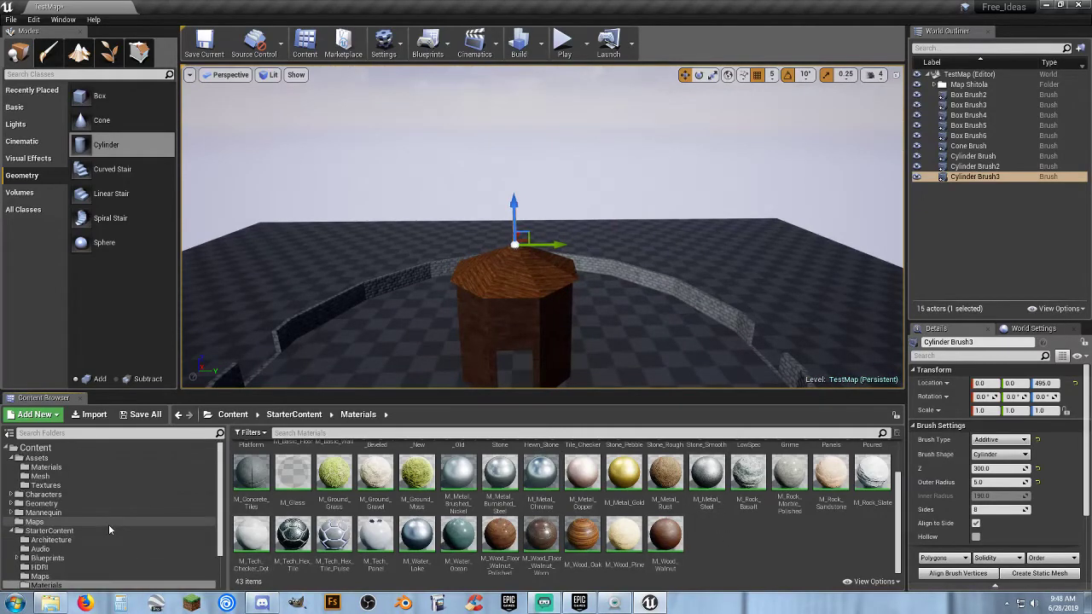
scroll(108, 528, up, 2)
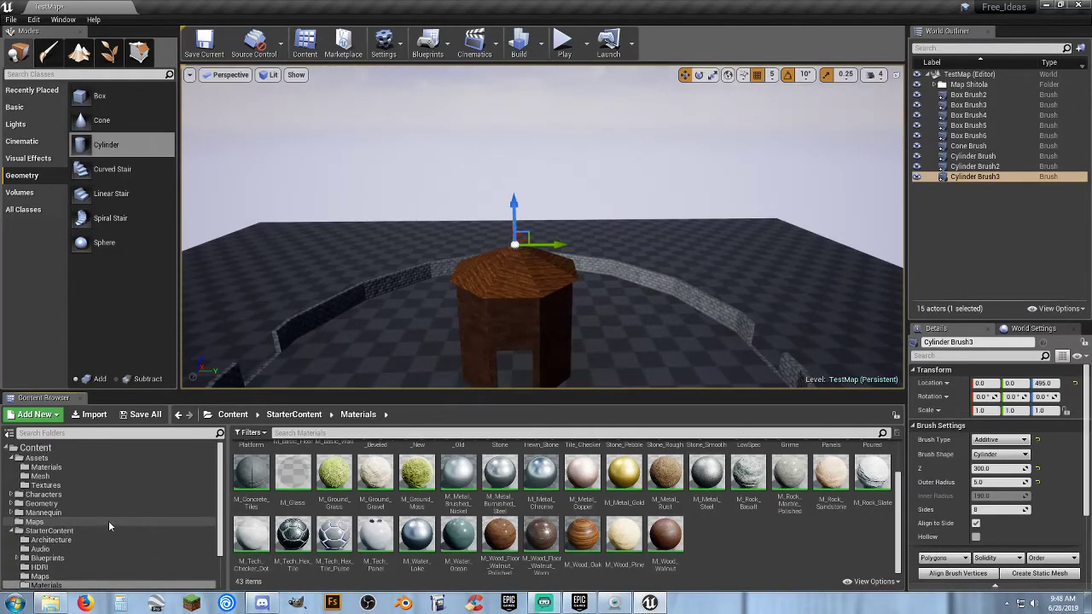
click(52, 467)
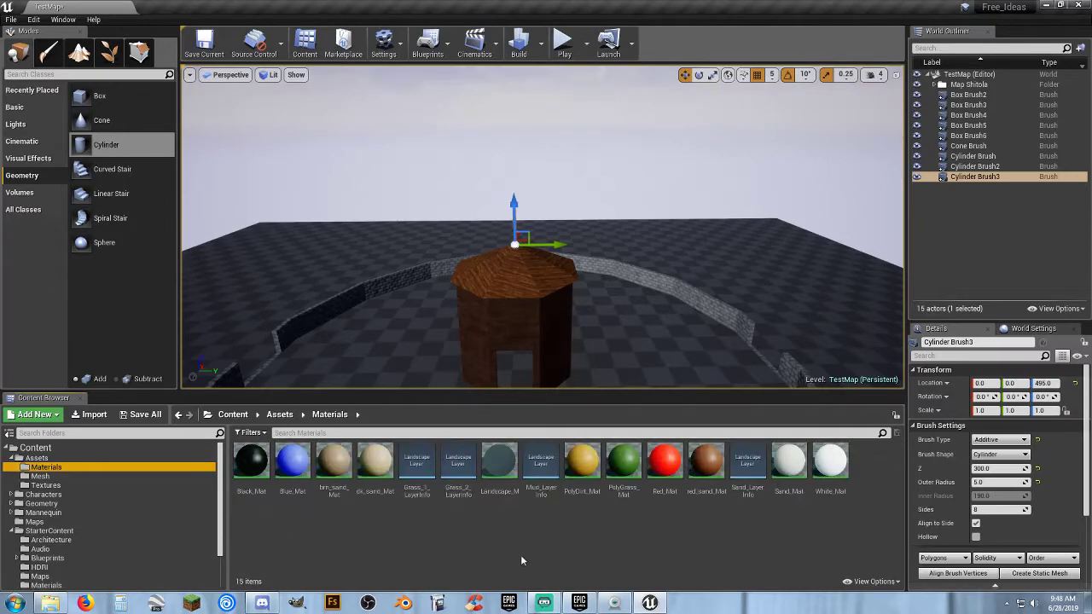
click(665, 465)
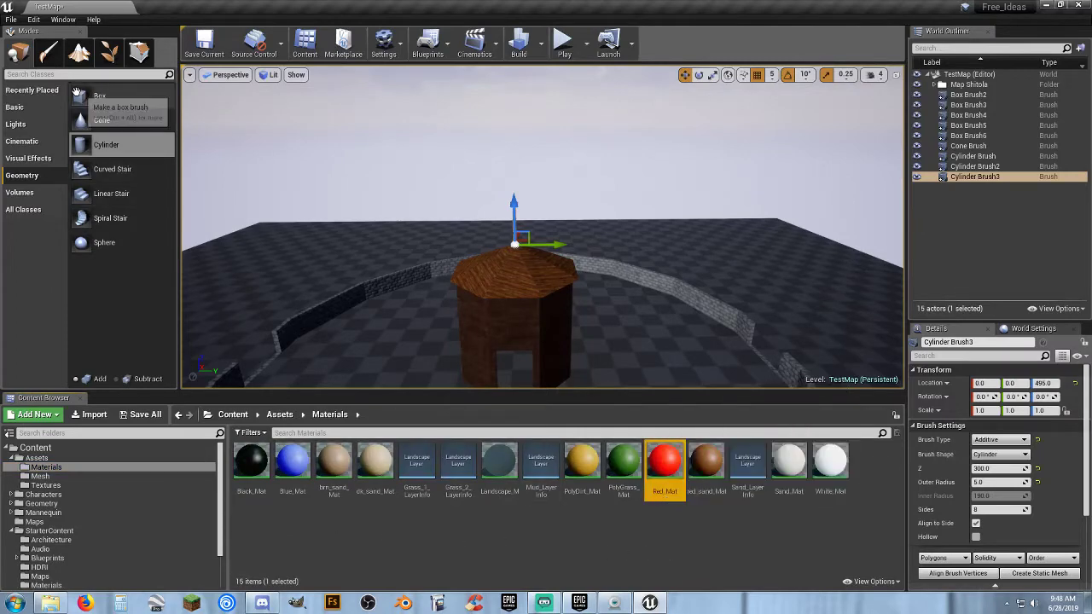
Add a box brush with the Red_Mat material on the arena floor in front of the tower doorway.
click(79, 95)
right_drag(515, 244, 512, 349)
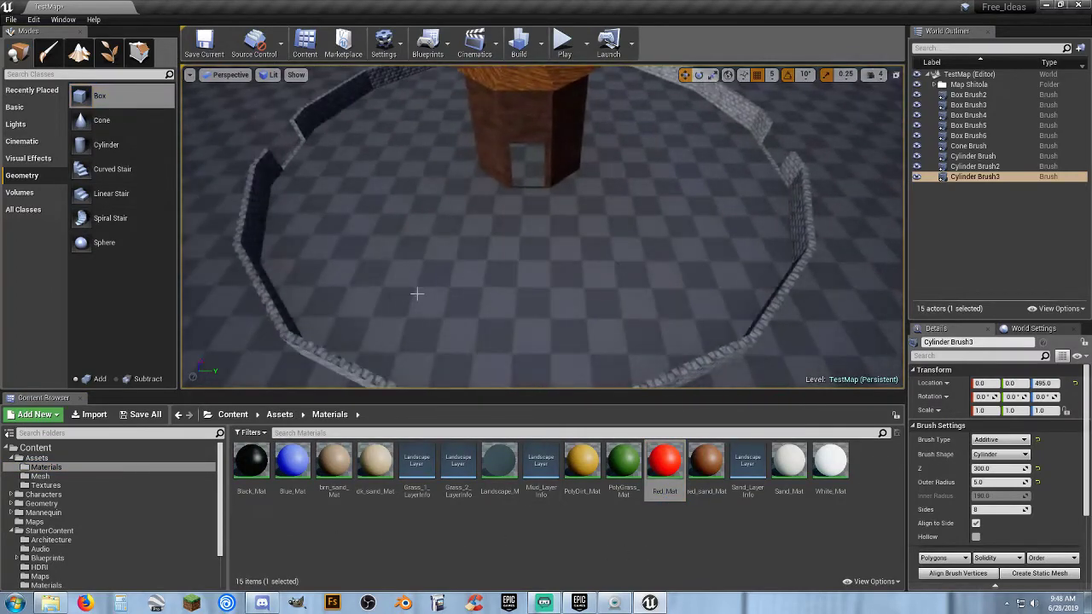
drag(102, 101, 523, 245)
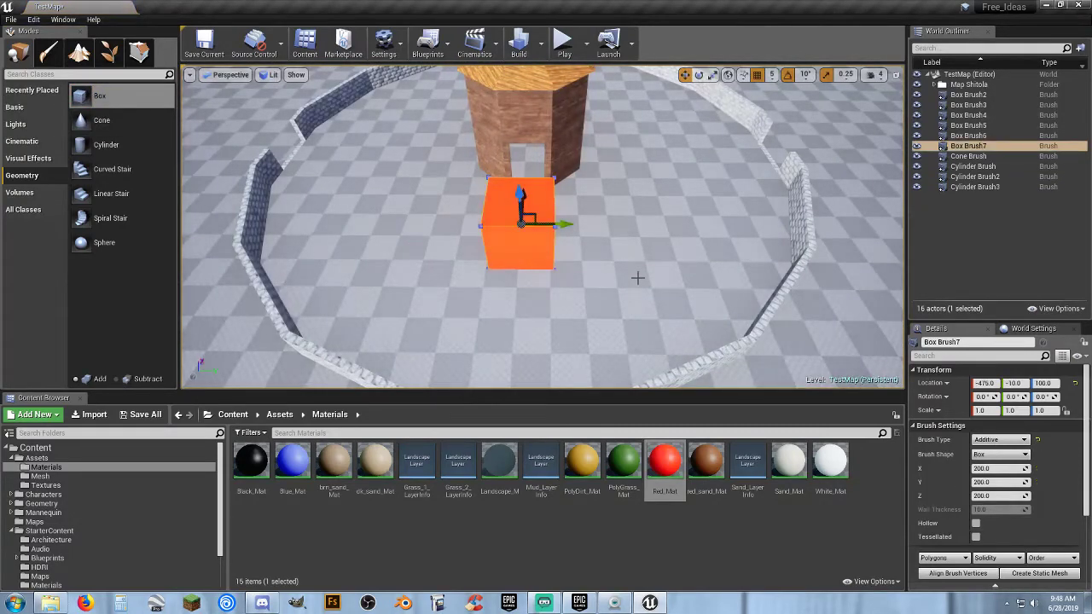
Set the red box brush's X size to 3 to make it a thin panel.
right_drag(853, 357, 550, 227)
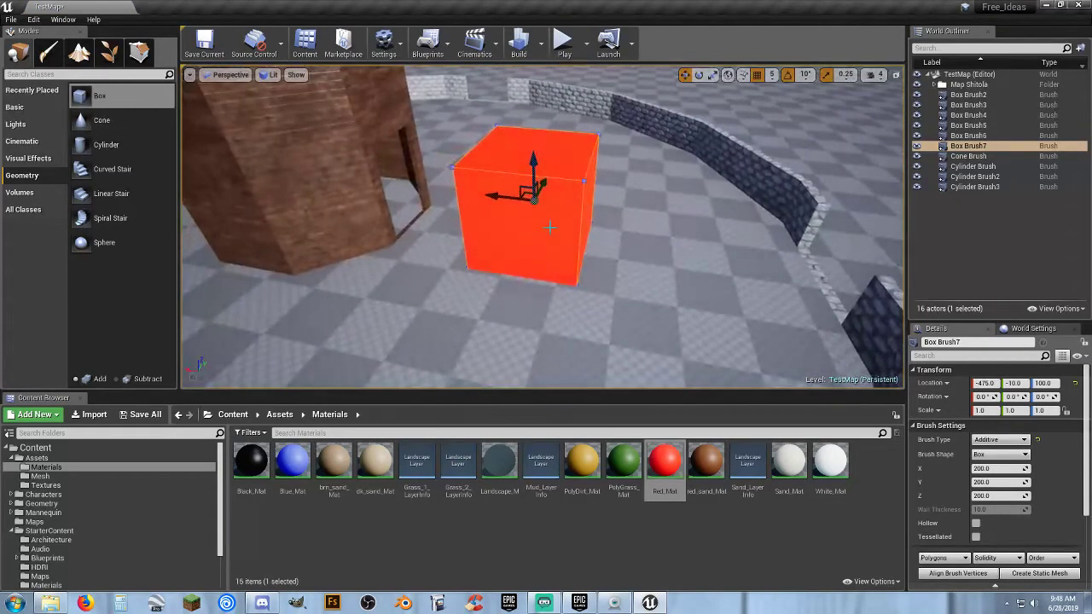
click(995, 469)
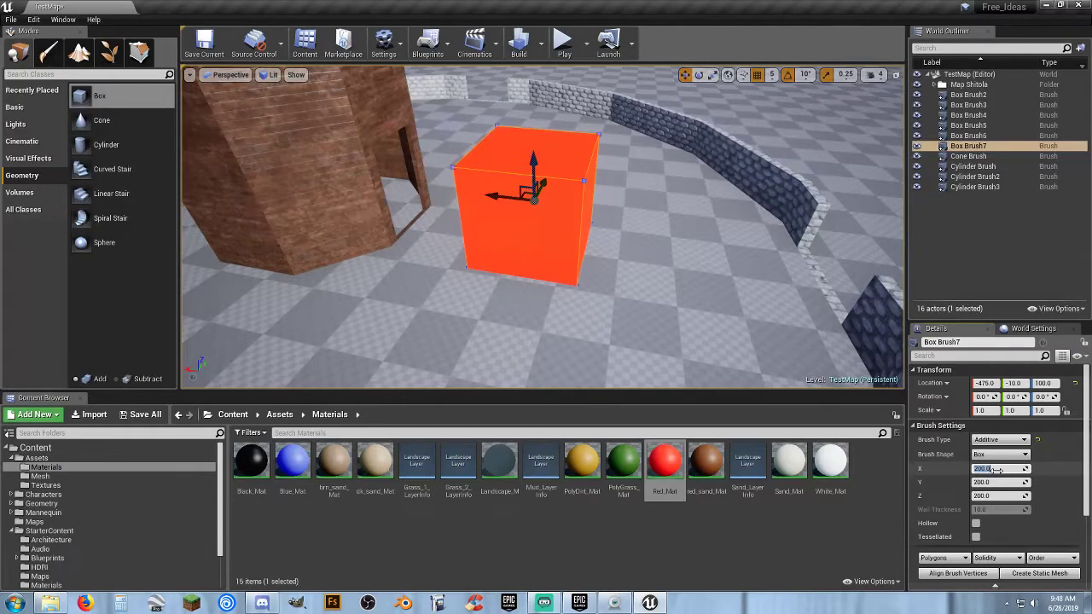
text(5)
key(Tab)
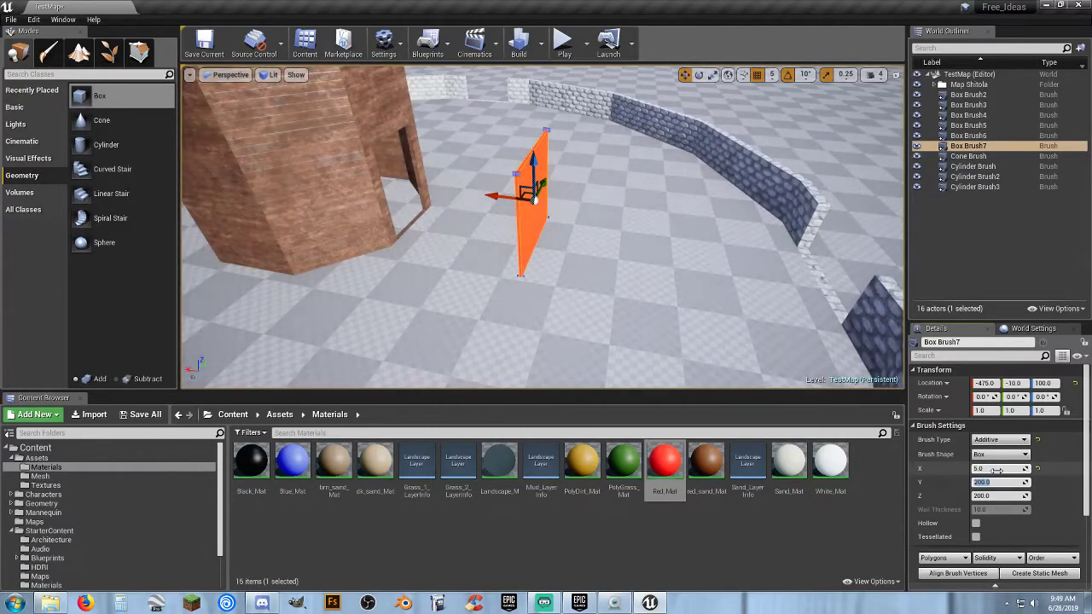
key(Return)
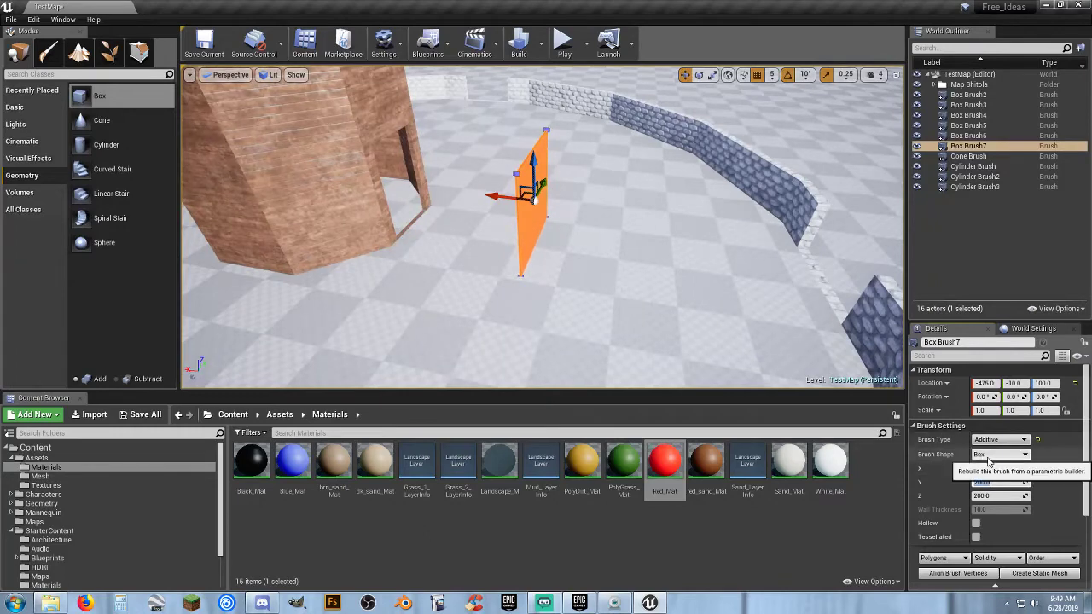
Set the red panel's Y size to 100 and its Z size to 50 to give it flag proportions.
key(d)
right_drag(734, 316, 533, 311)
key(w)
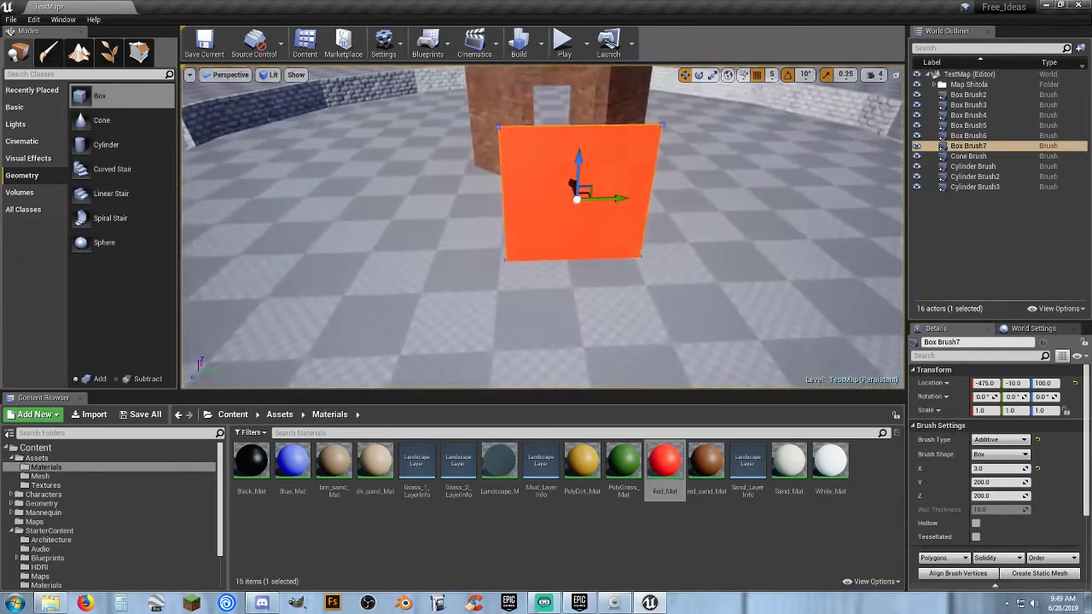
click(1003, 483)
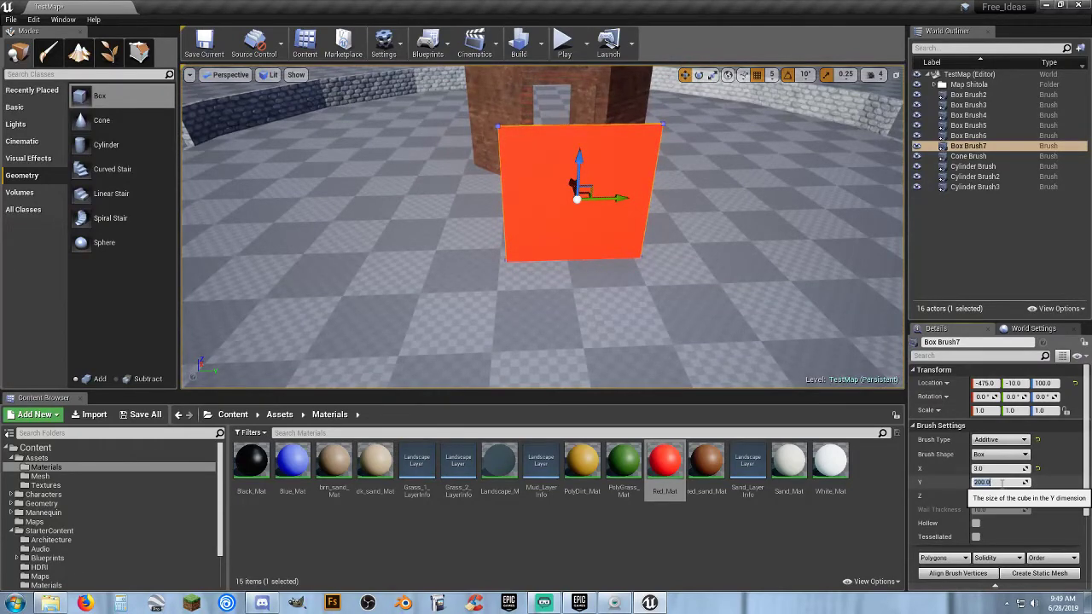
text(100)
key(Return)
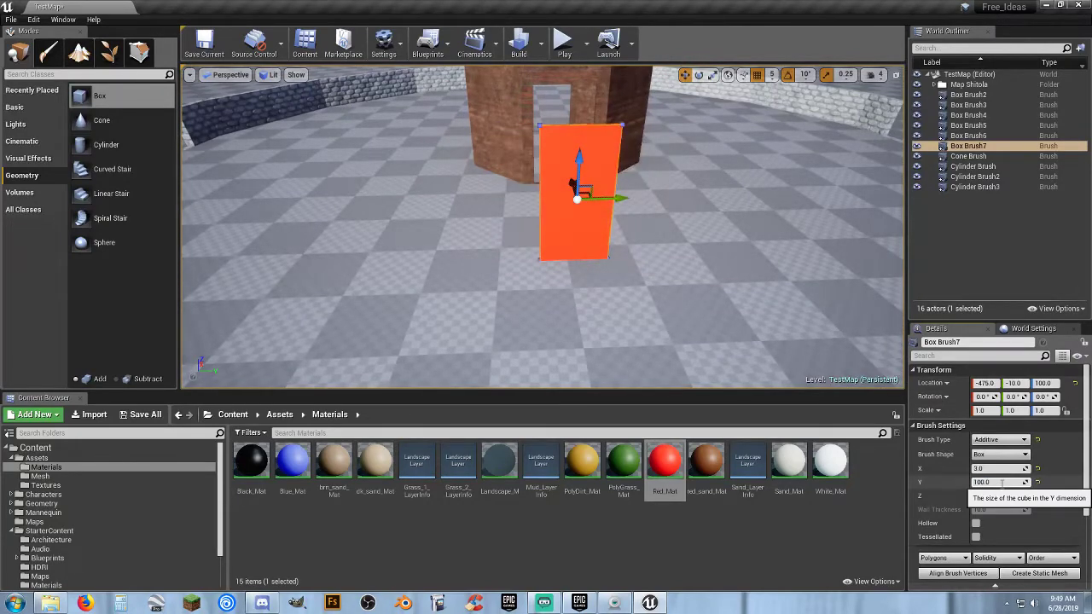
click(998, 494)
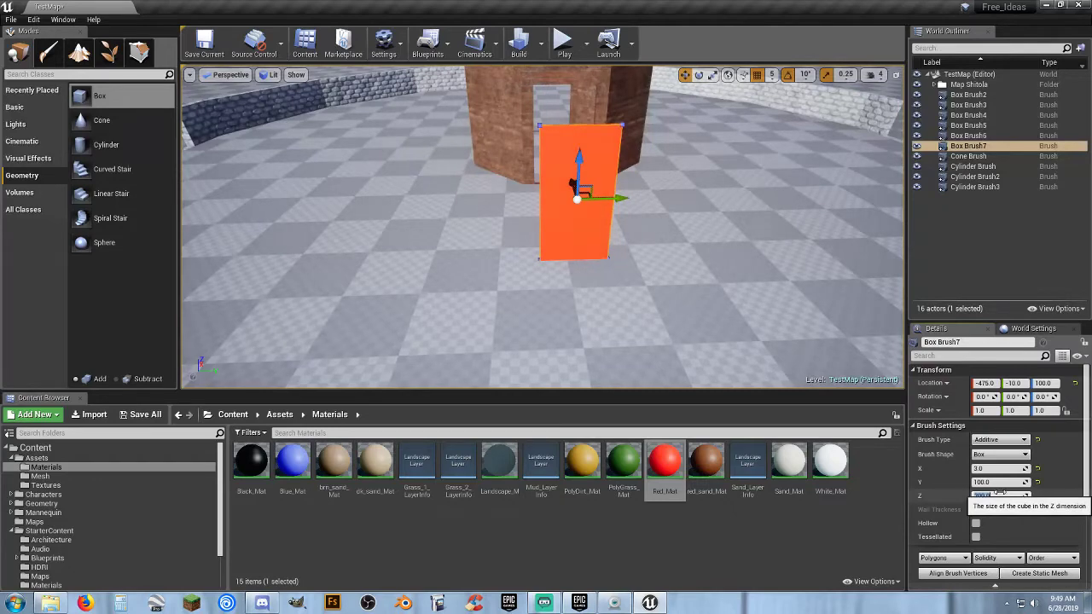
text(50)
key(Return)
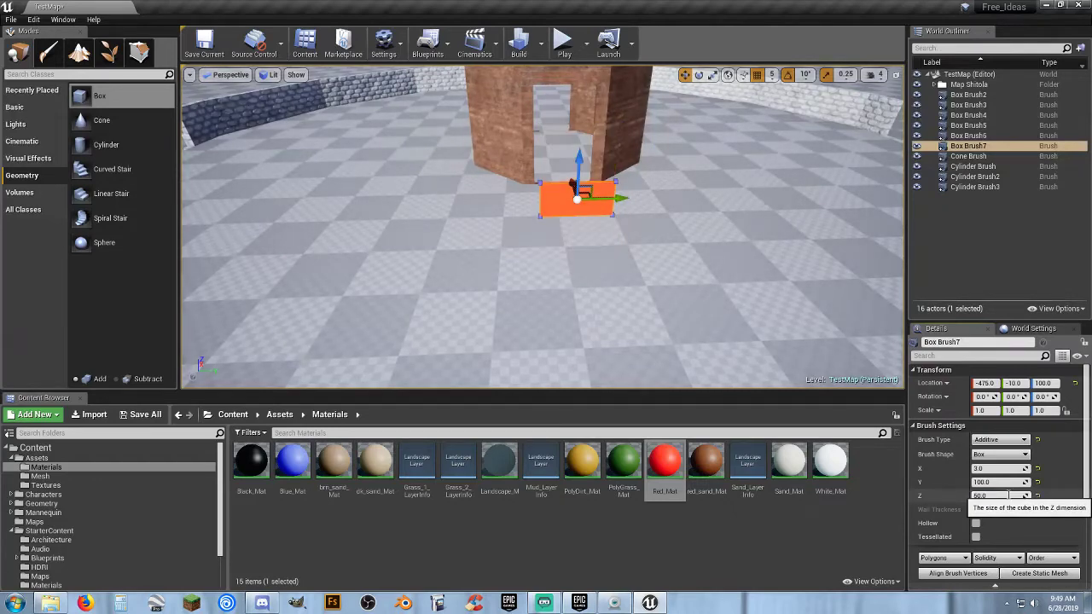
Centre the red flag at X 0, Y 0 and raise it to about Z 620 near the top of the pole.
right_drag(717, 333, 716, 267)
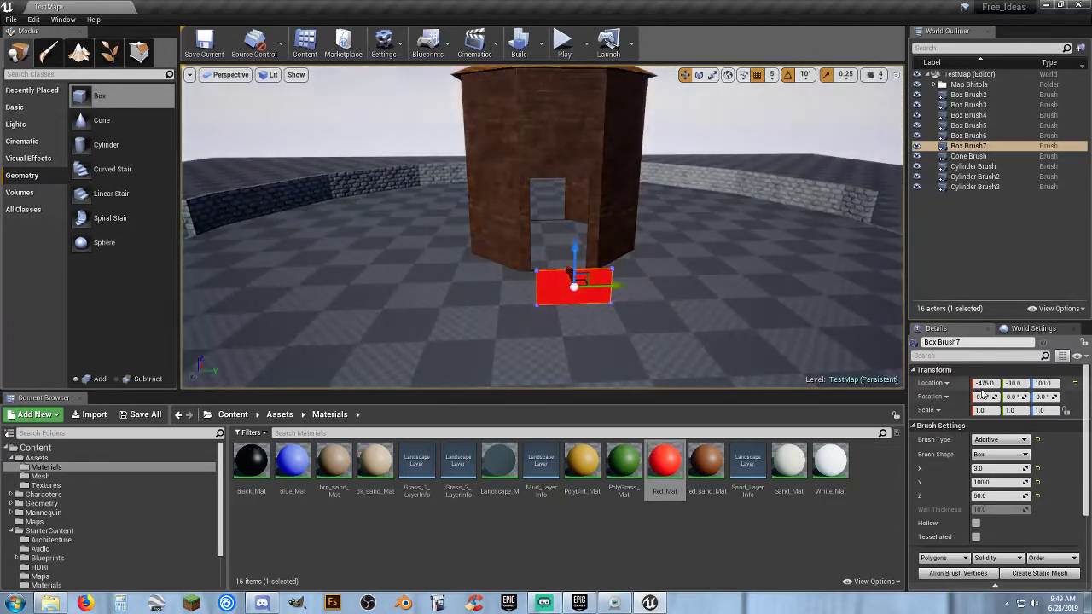
text(0)
key(Return)
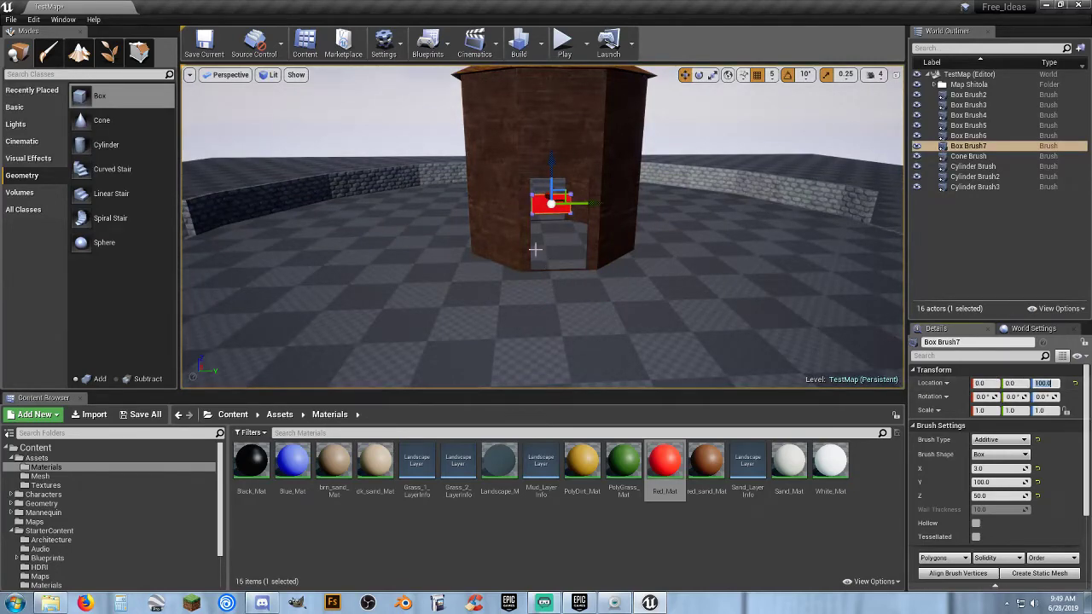
right_drag(648, 246, 639, 186)
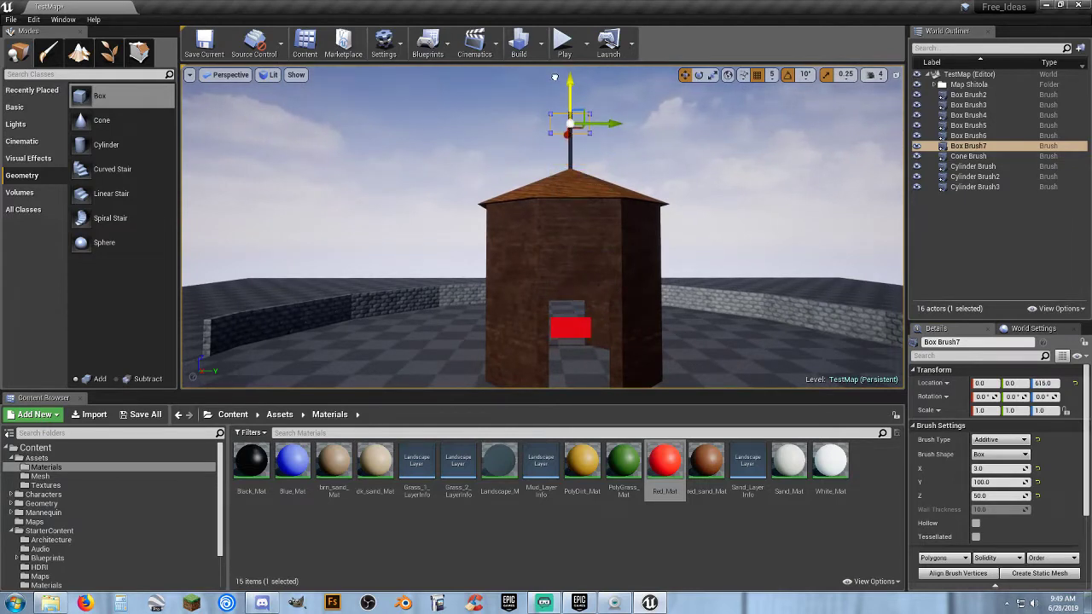
drag(555, 77, 555, 77)
Shift the flag along positive Y until its inner edge meets the pole, and clear the selection.
key(w)
right_drag(585, 119, 632, 185)
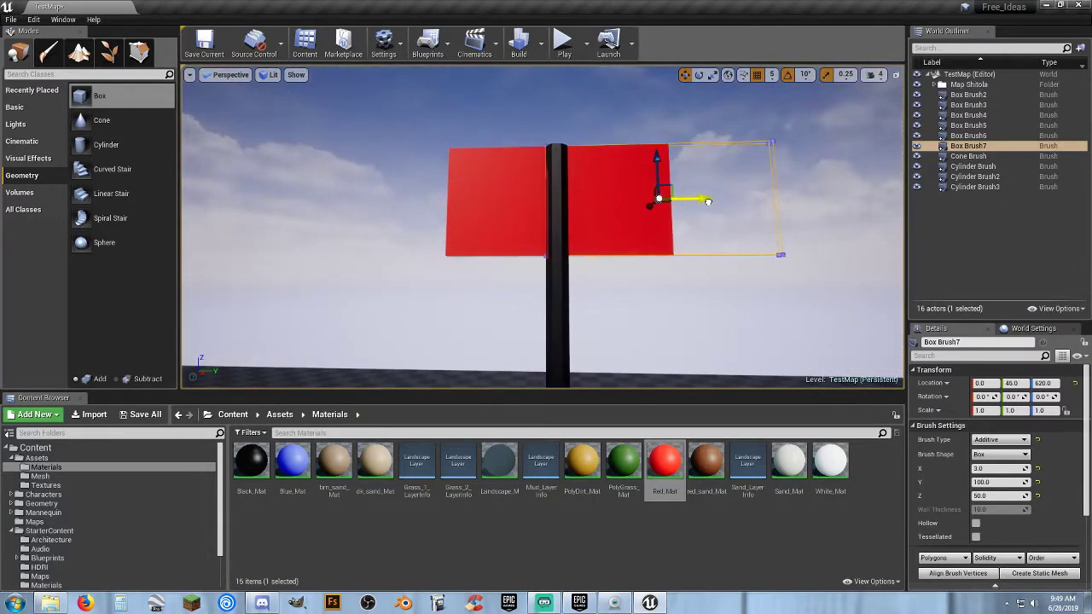
drag(714, 200, 714, 200)
key(s)
right_drag(680, 283, 680, 343)
click(971, 229)
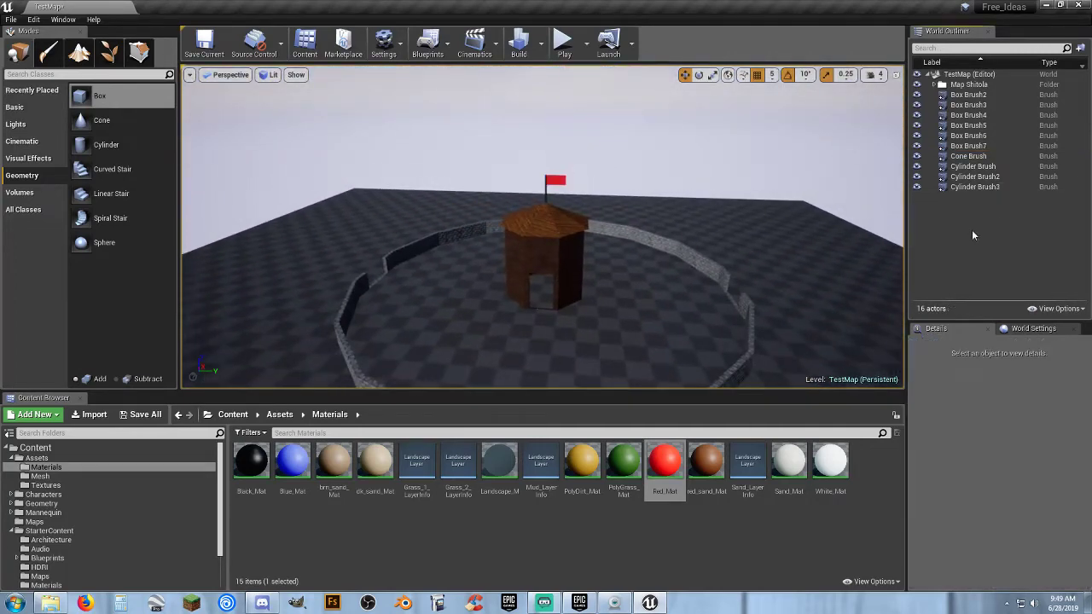
Play-test the level by running the character into the arena, past the flagged tower and along the wall, and stop the session.
click(563, 38)
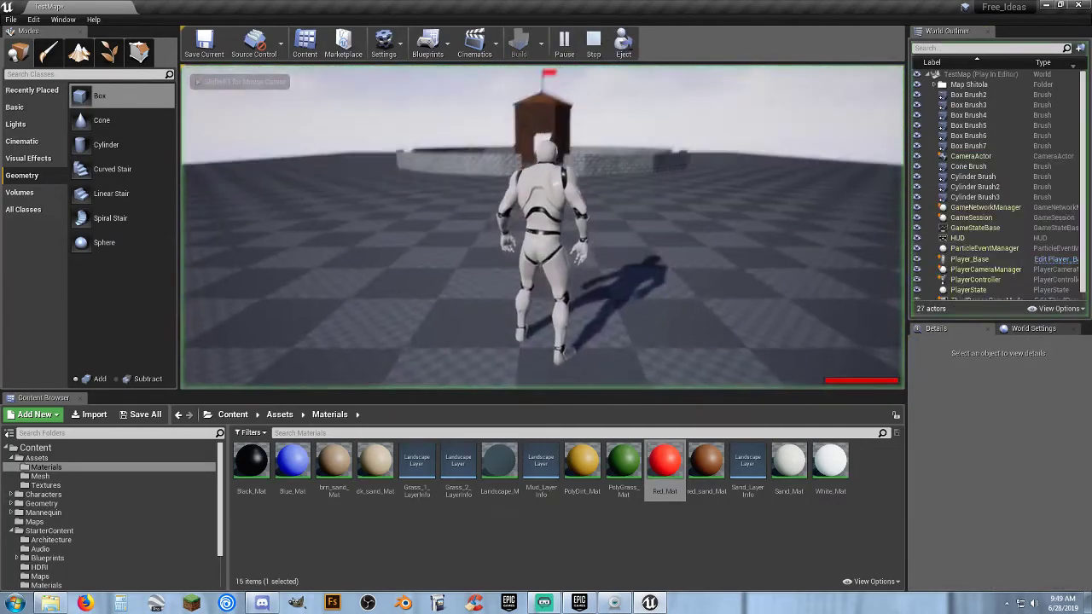
key(w)
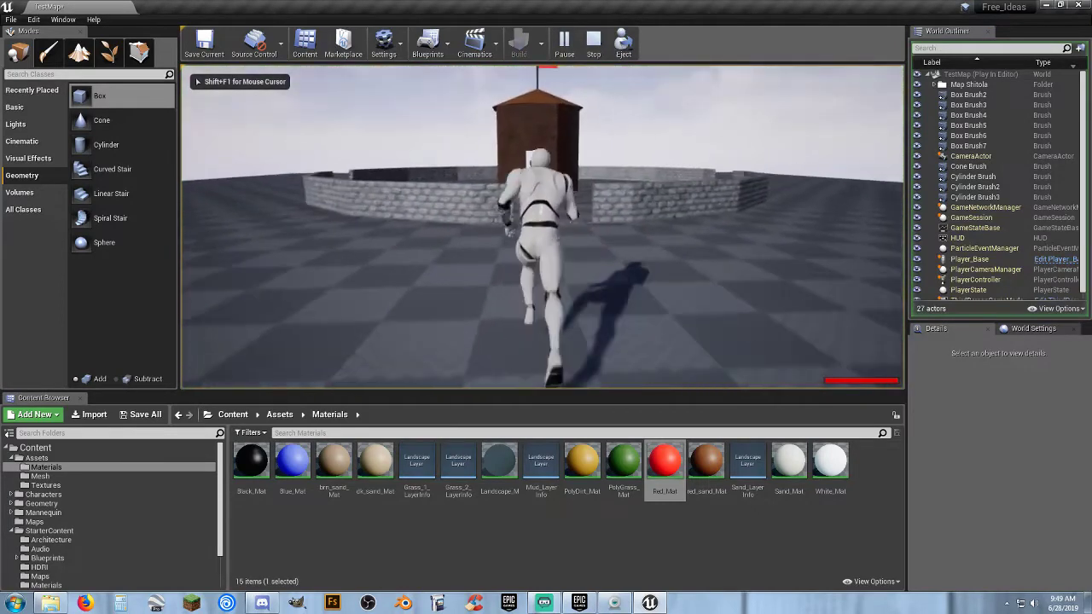
key(d)
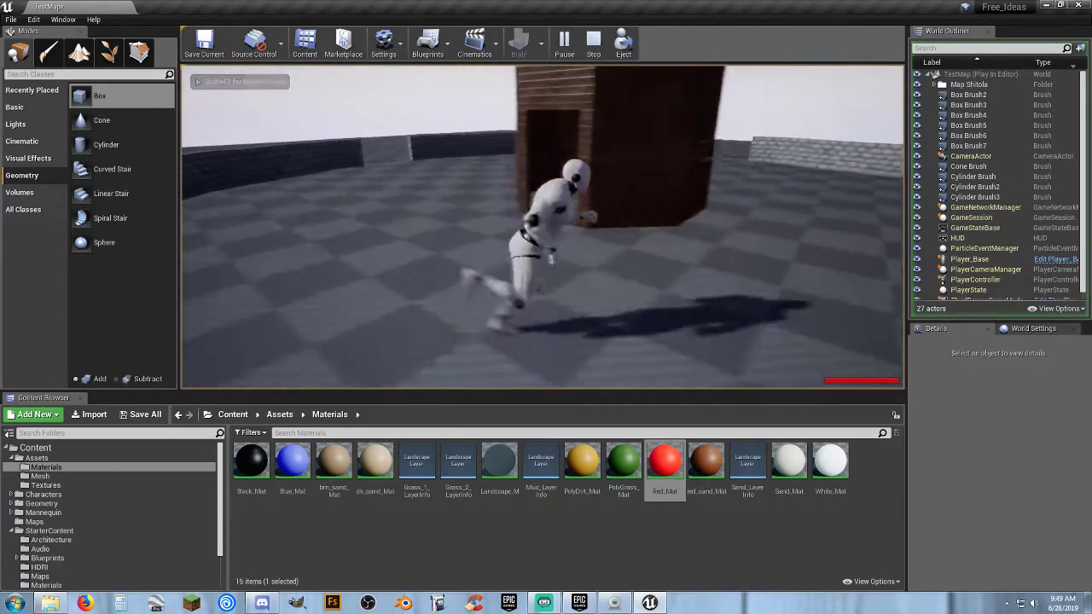
key(a)
key(w)
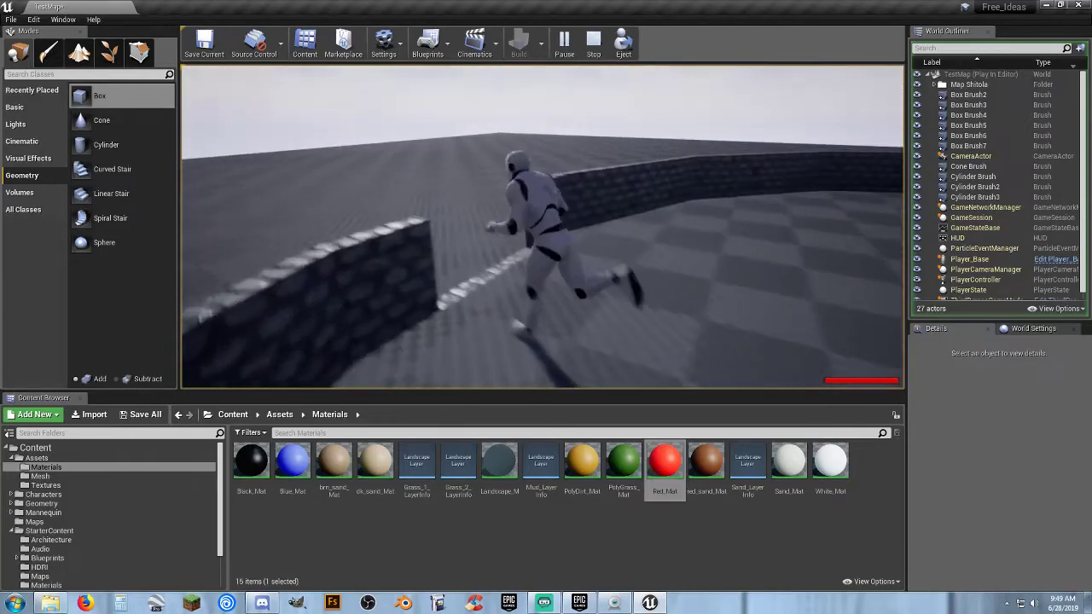
key(s)
key(Escape)
mouse_move(793, 173)
right_down()
mouse_move(798, 256)
mouse_move(792, 183)
right_up()
key(s)
key(w)
right_drag(615, 195, 620, 249)
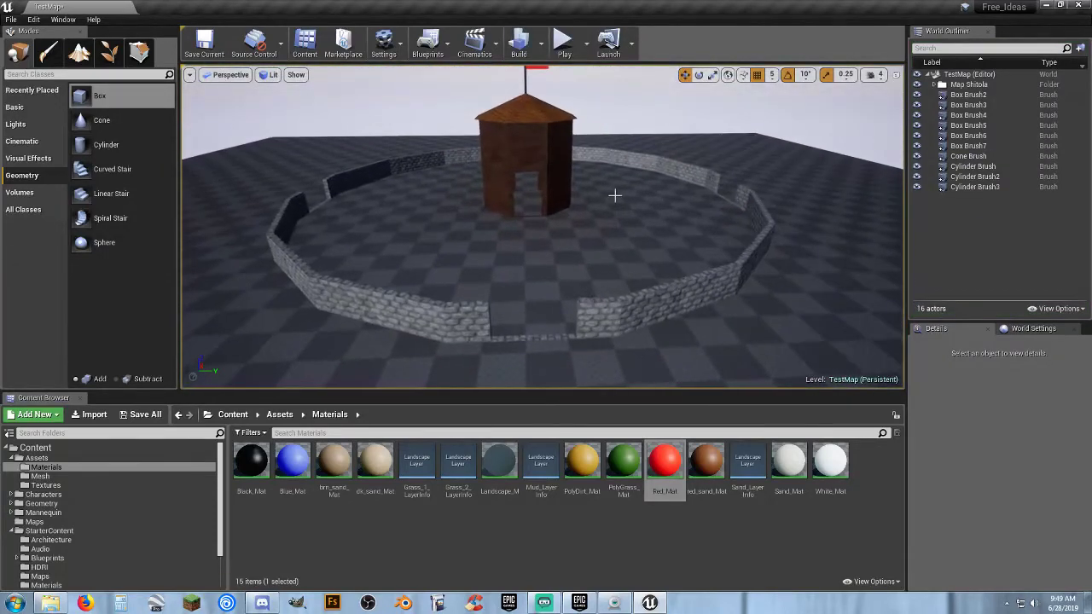
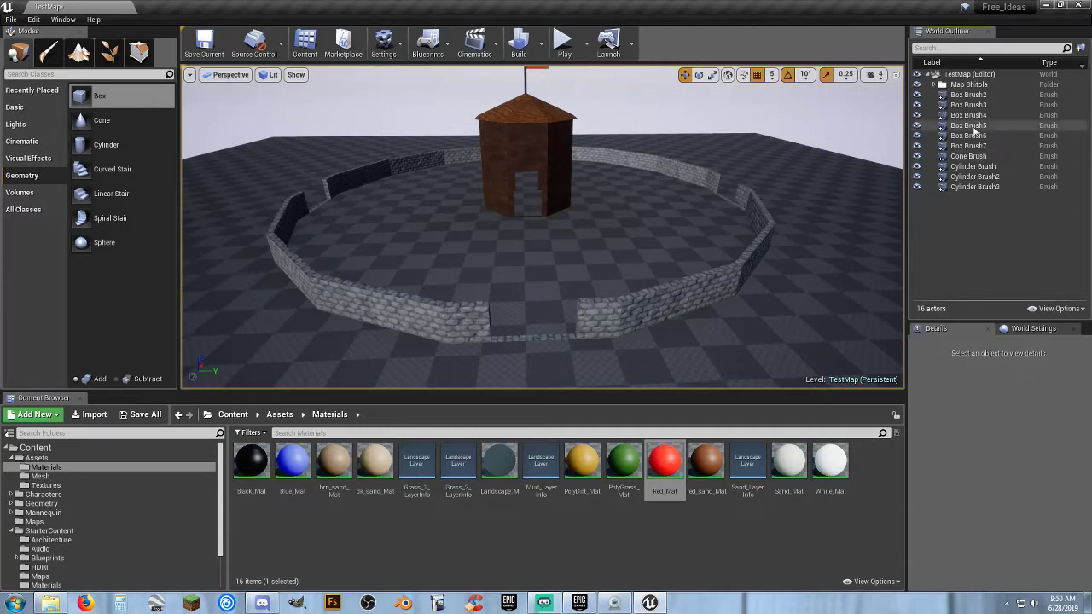
Convert all the wall, tower, pole and flag brushes into one static mesh named SM_Outpost_1 in the Assets/Mesh folder.
click(965, 96)
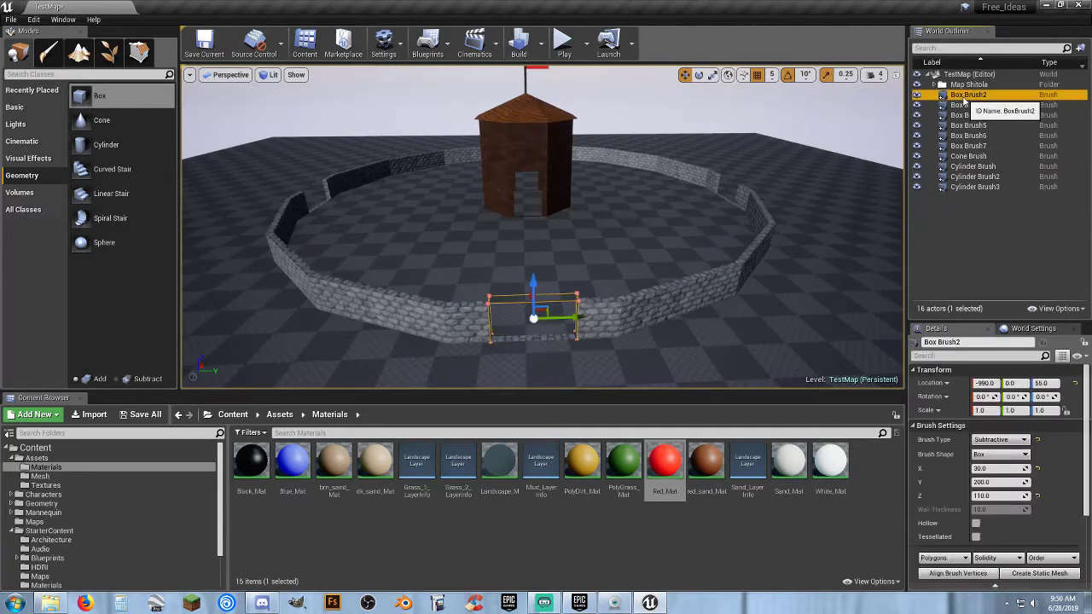
shift+click(977, 187)
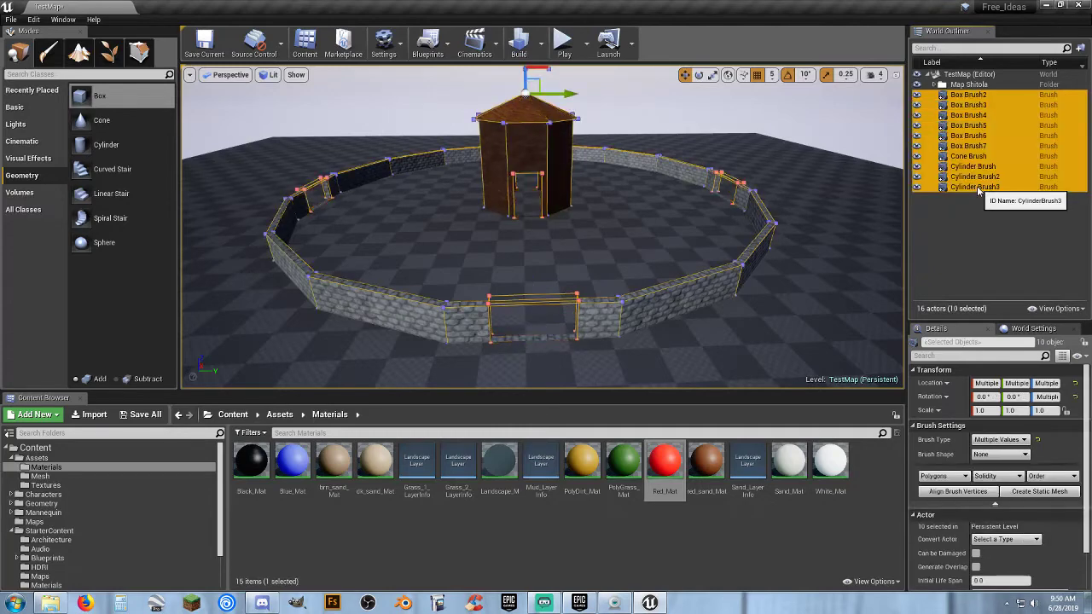
click(1020, 495)
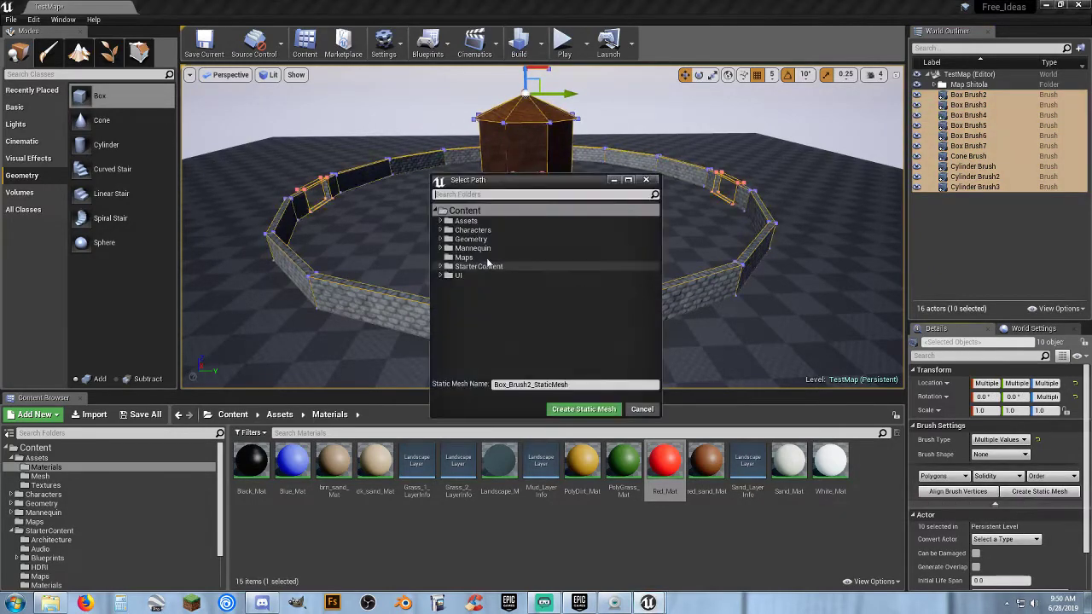
click(440, 221)
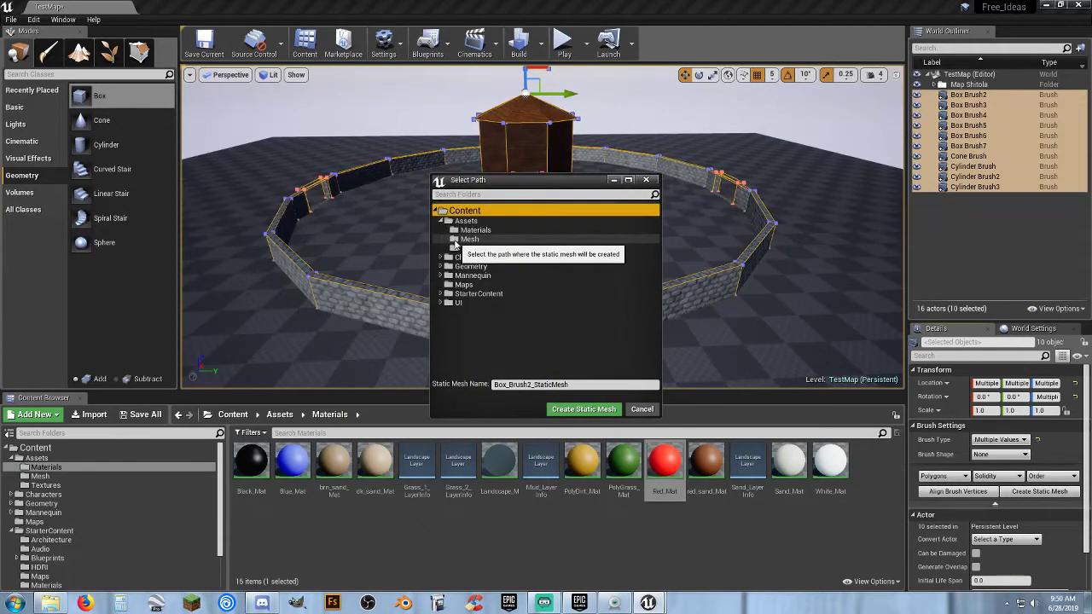
click(469, 239)
drag(575, 386, 493, 386)
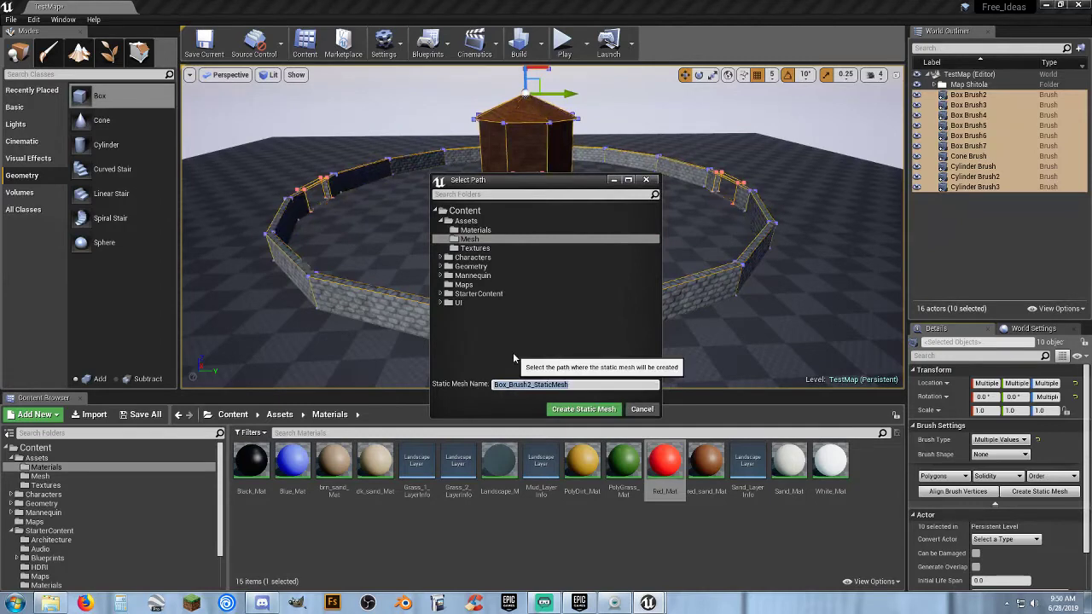
text(SM_Outpost_1)
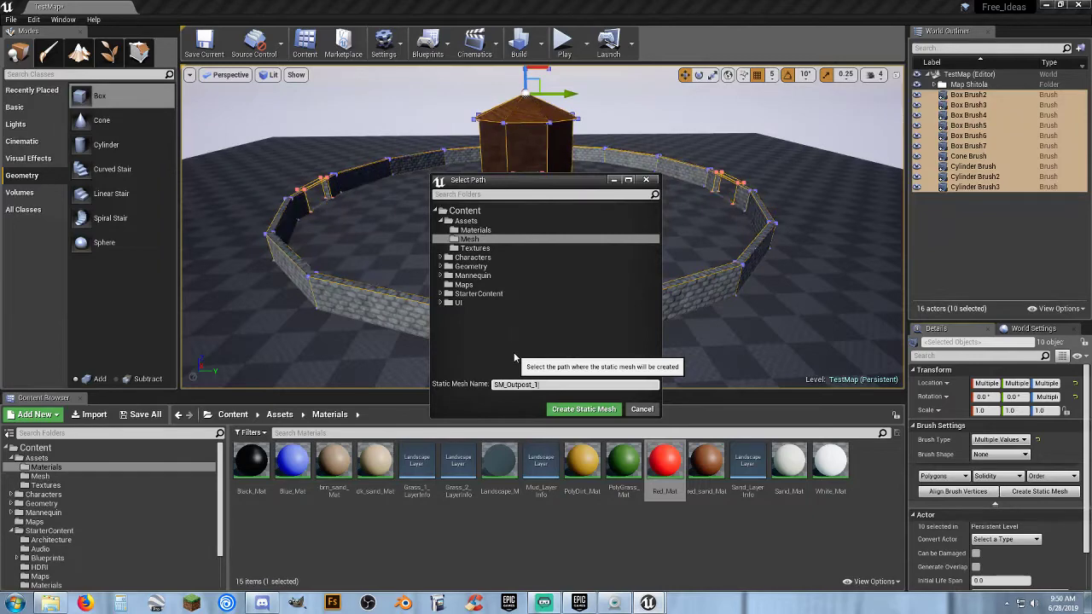
click(585, 408)
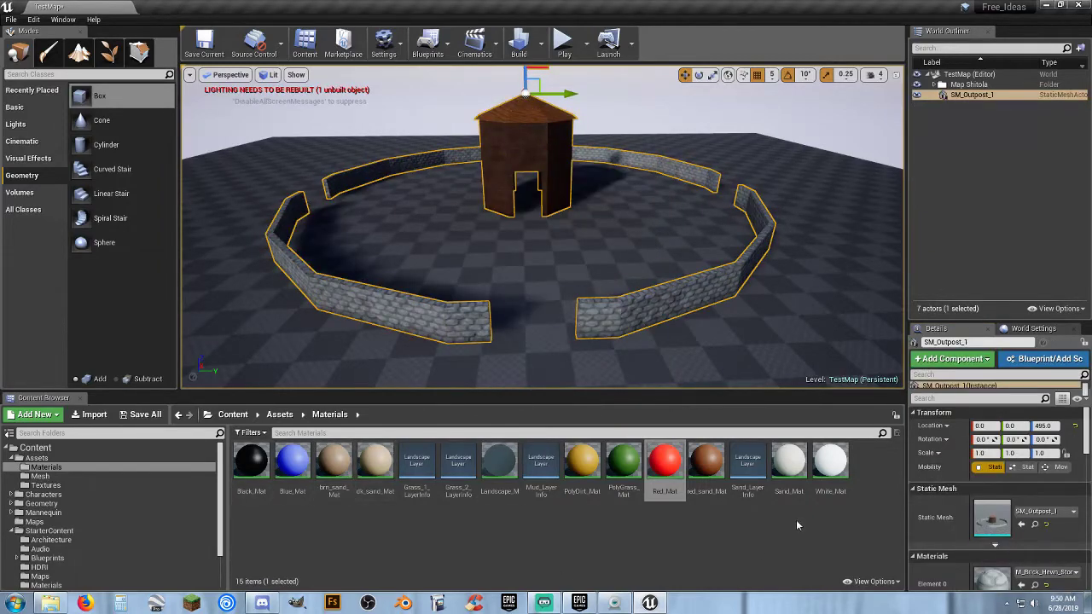
Open the SM_Outpost_1 mesh from the Mesh folder for editing and inspect the whole outpost from outside.
click(661, 556)
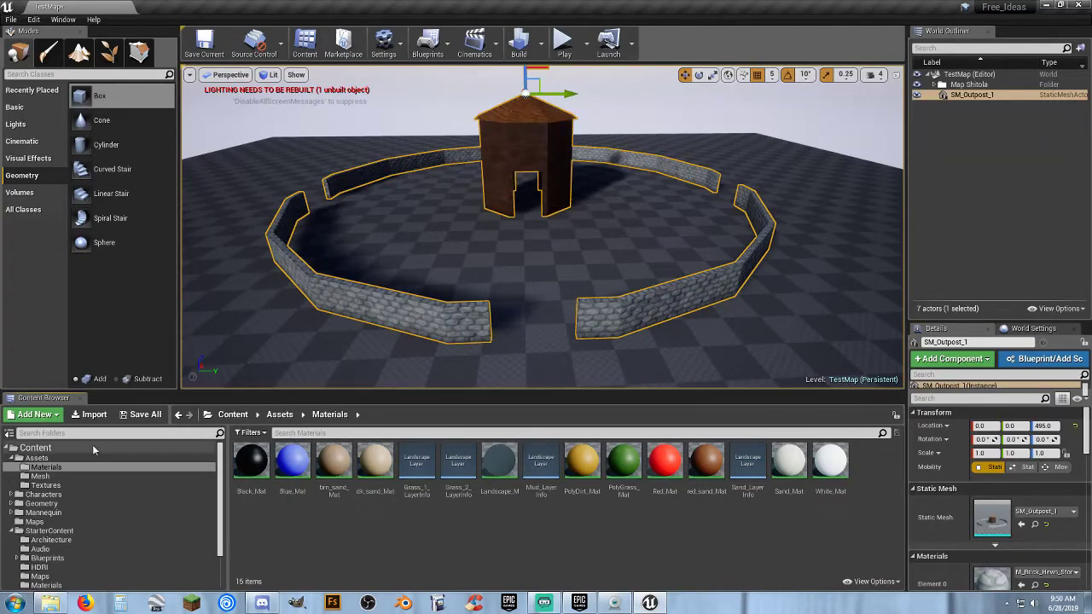
click(40, 476)
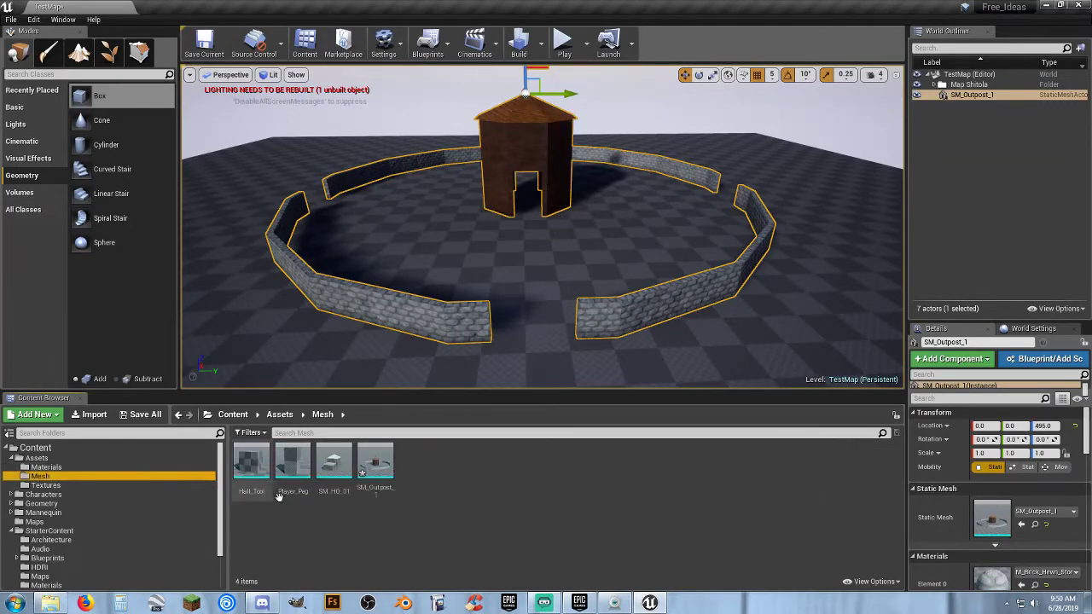
double_click(376, 478)
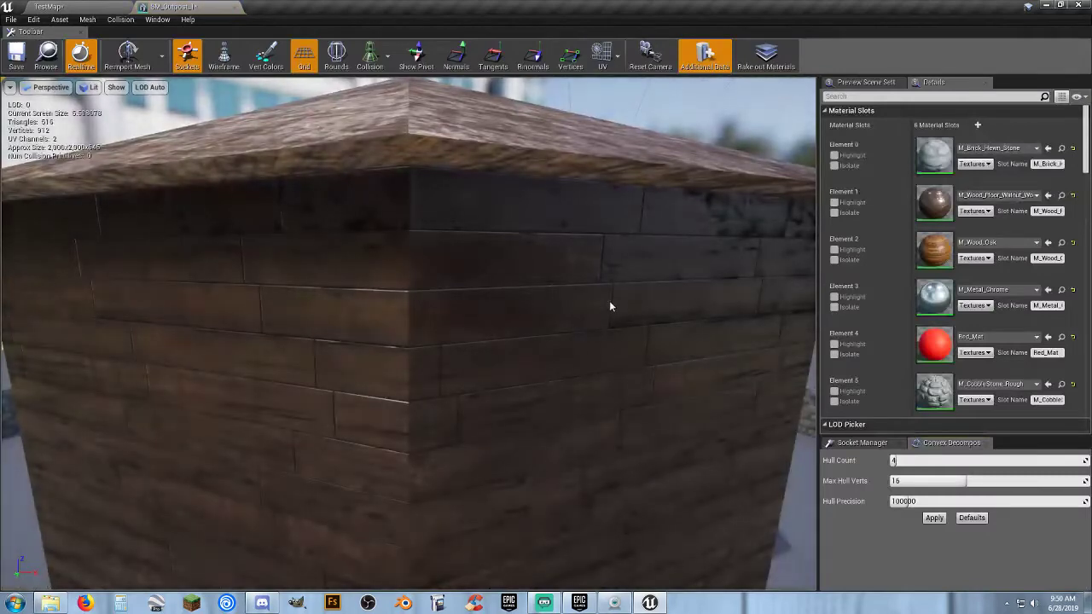
right_drag(610, 305, 580, 371)
key(s)
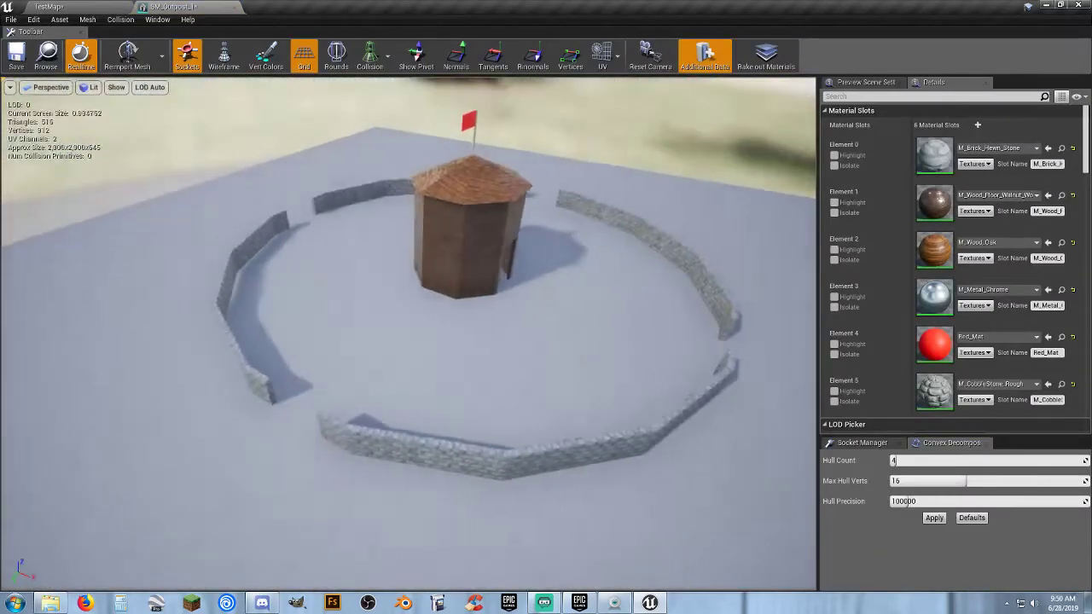
key(a)
right_drag(585, 282, 621, 273)
key(d)
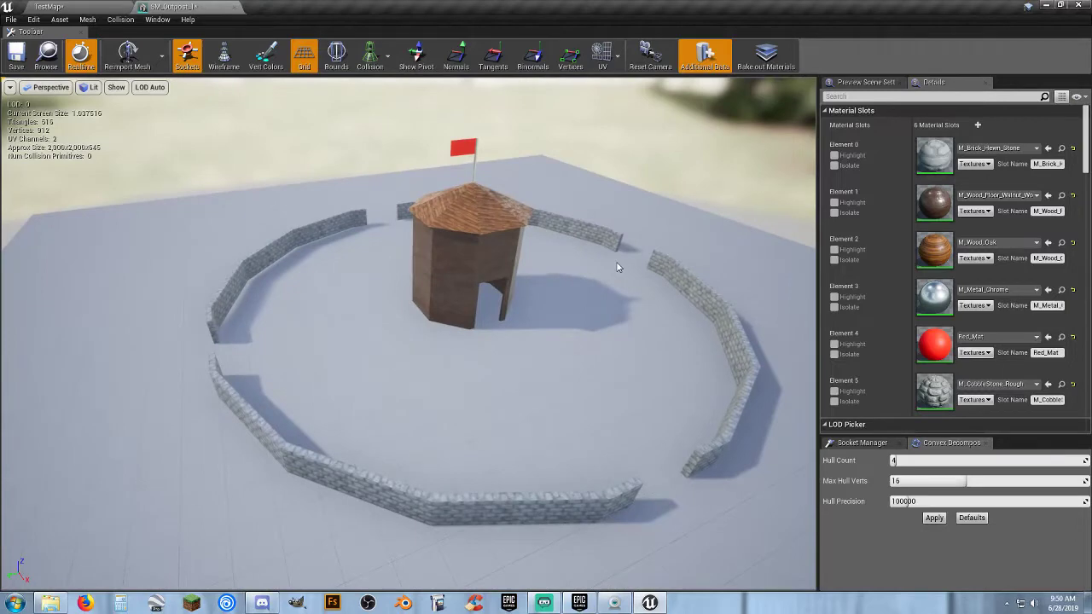
Set the outpost mesh's Collision Complexity to Use Complex Collision As Simple, save the mesh and close it.
scroll(877, 299, down, 3)
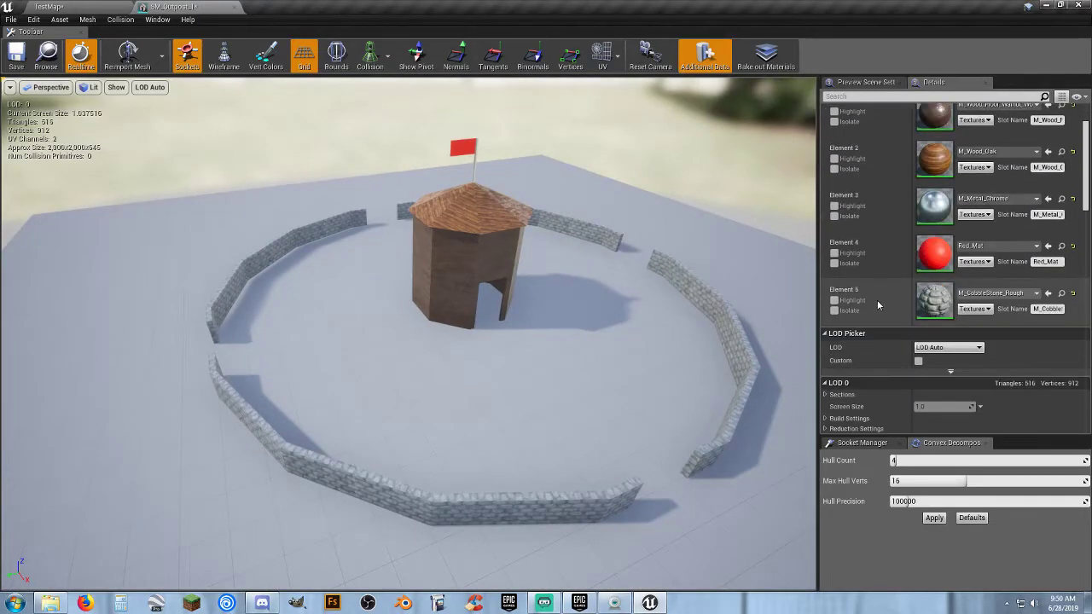
scroll(877, 299, down, 10)
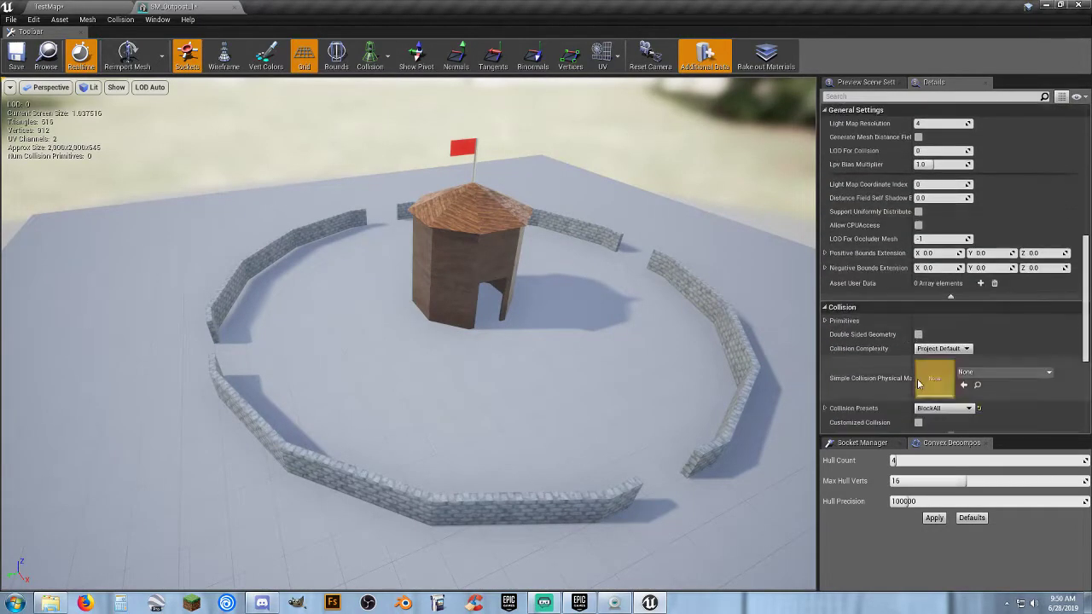
click(941, 348)
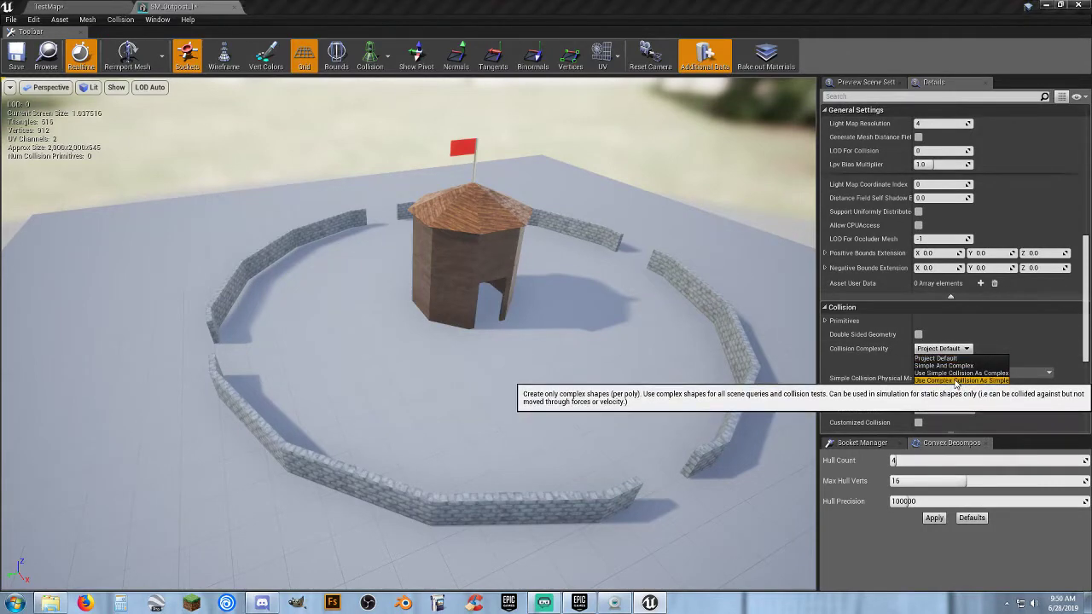
click(954, 380)
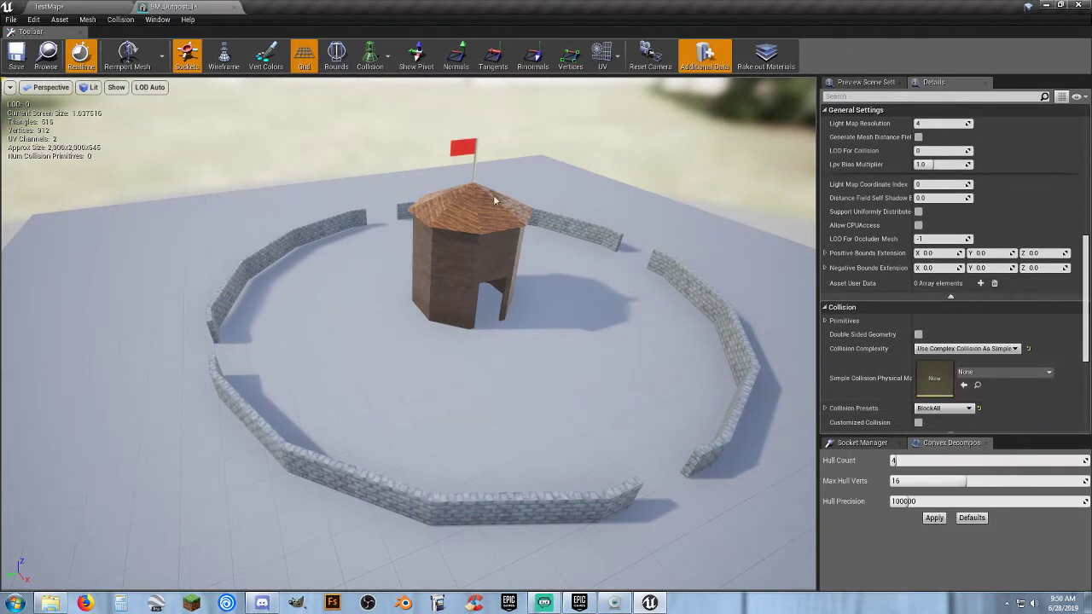
click(235, 7)
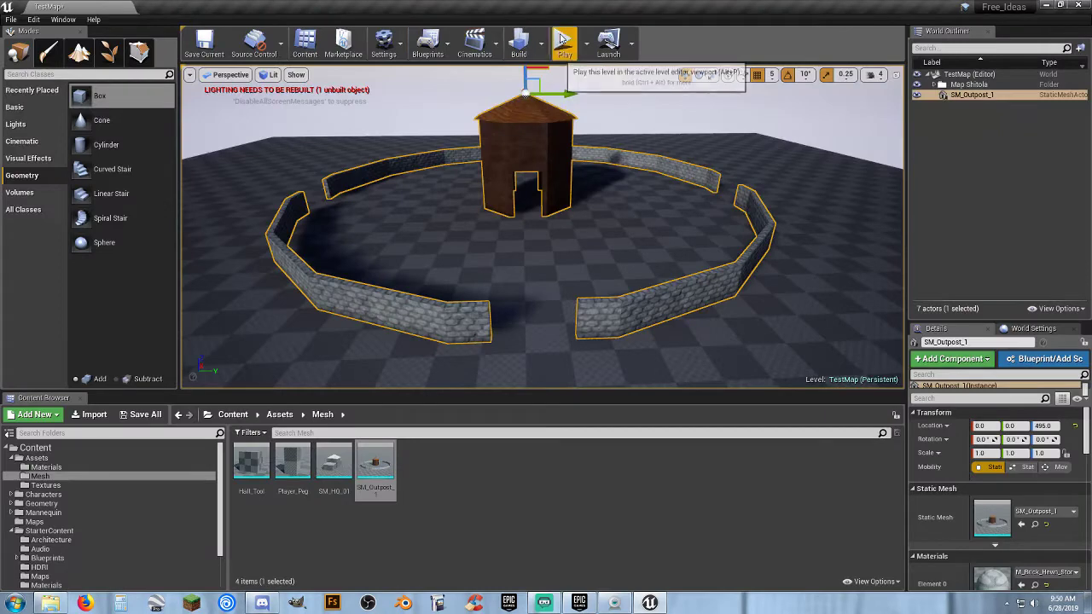
Play-test the outpost mesh's collision by running the character through a wall entrance and the tower doorway, and stop the session.
click(562, 41)
key(w)
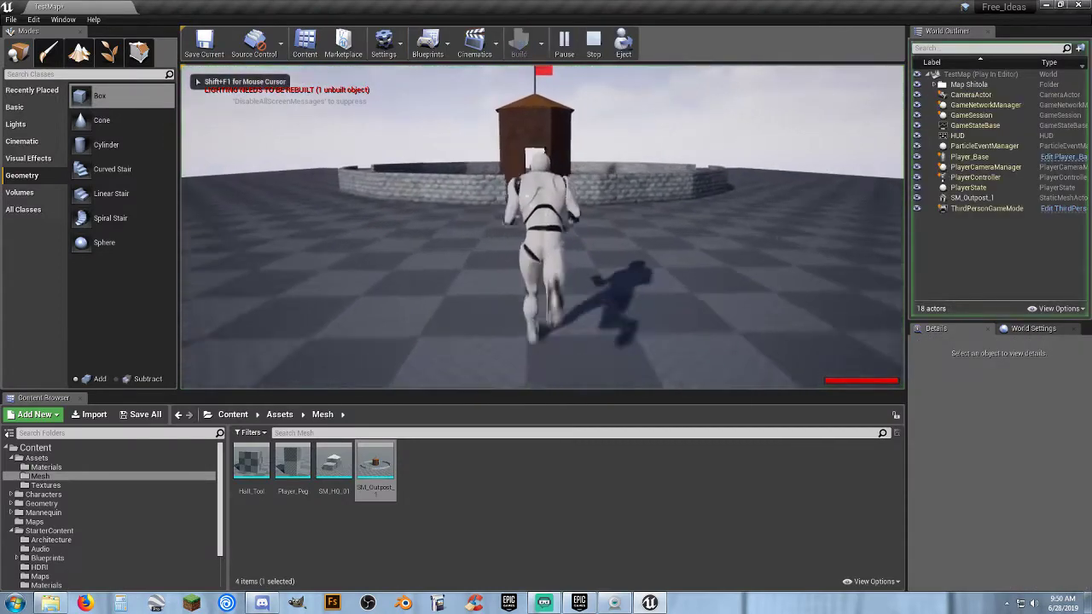
key(w)
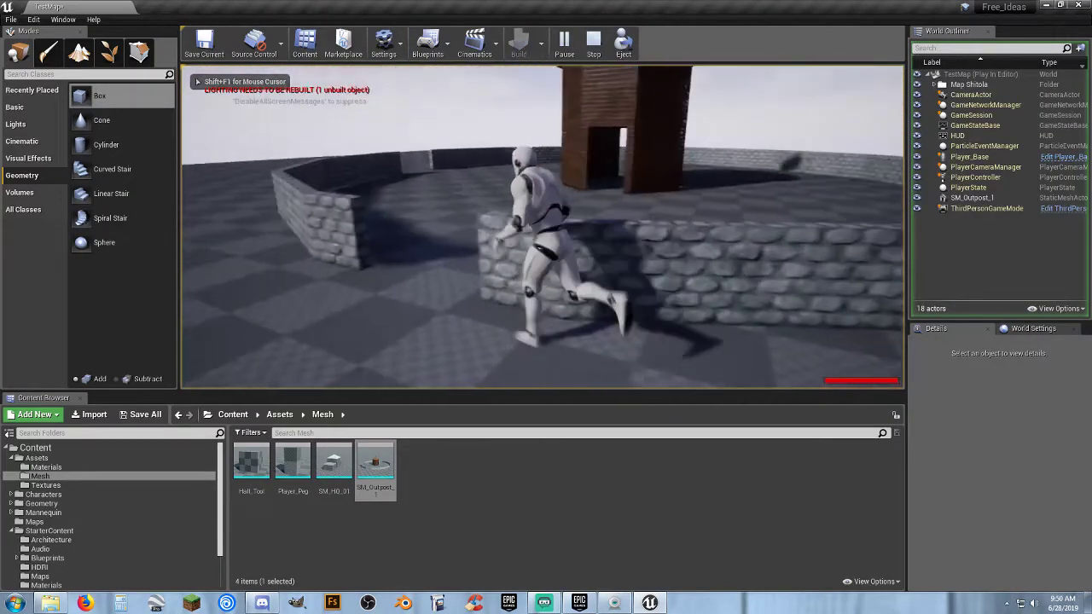
key(w)
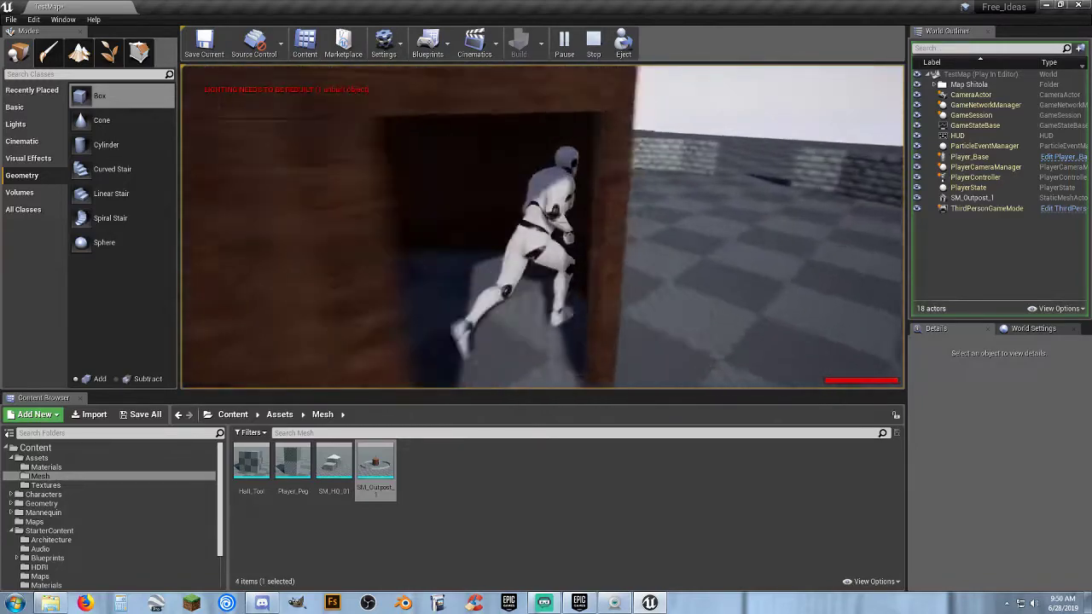
key(s)
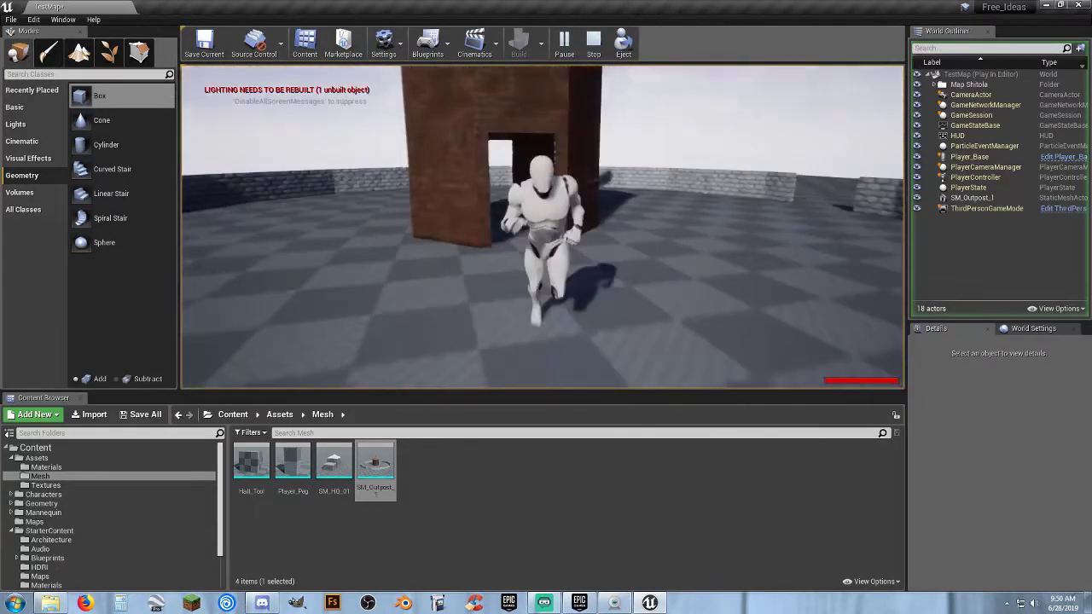
key(shift+F1)
key(Escape)
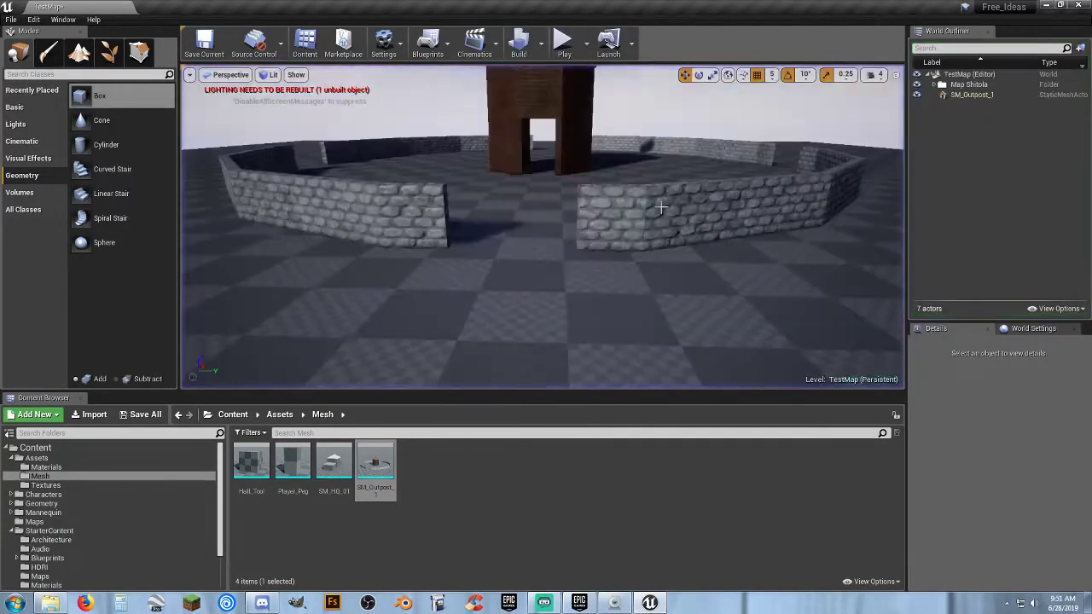
Reopen SM_Outpost_1, set its Light Map Resolution to 64 and Light Map Coordinate Index to 1, and save and close it.
mouse_move(654, 207)
right_down()
mouse_move(686, 290)
mouse_move(682, 248)
mouse_move(655, 206)
right_up()
key(s)
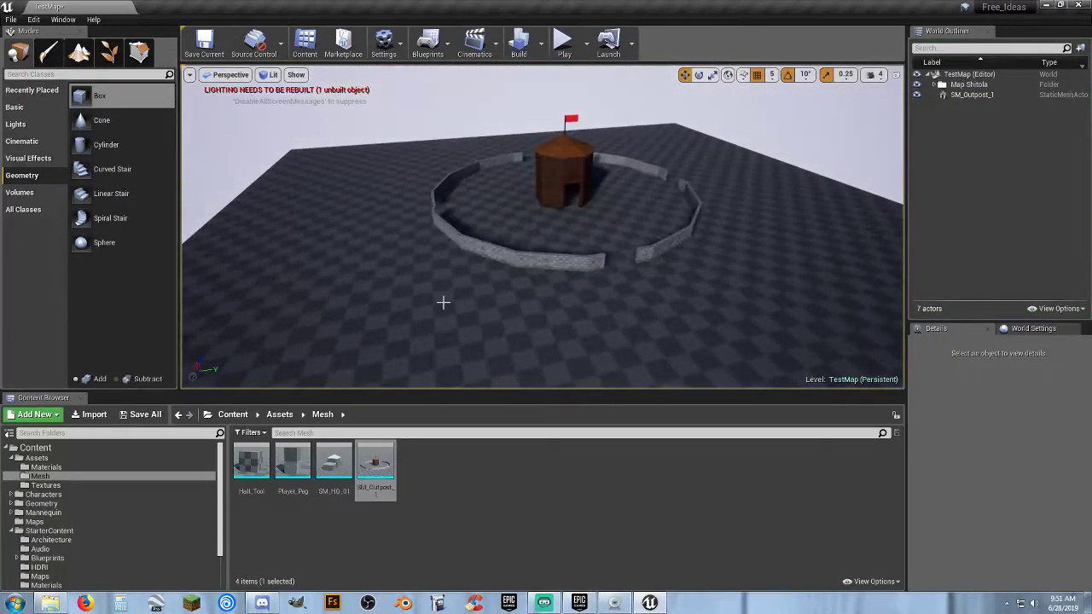
double_click(369, 478)
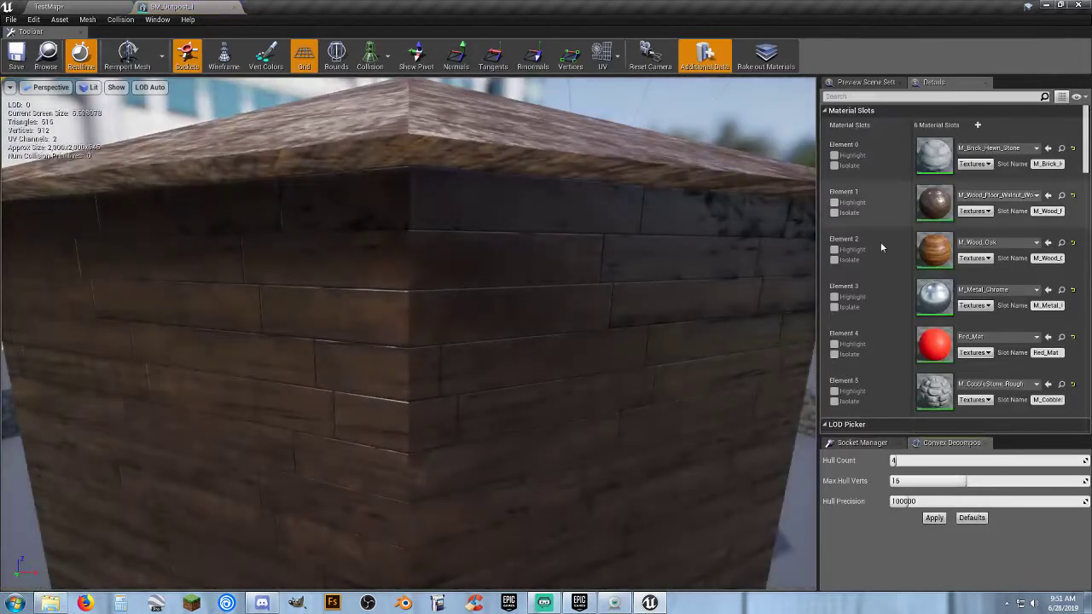
scroll(883, 256, down, 10)
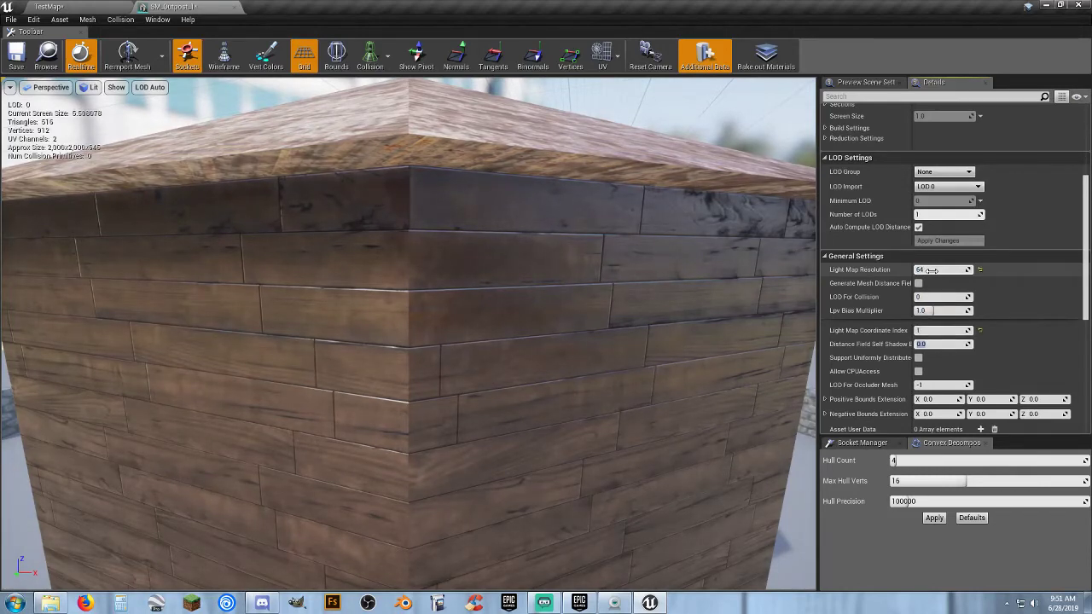
click(7, 58)
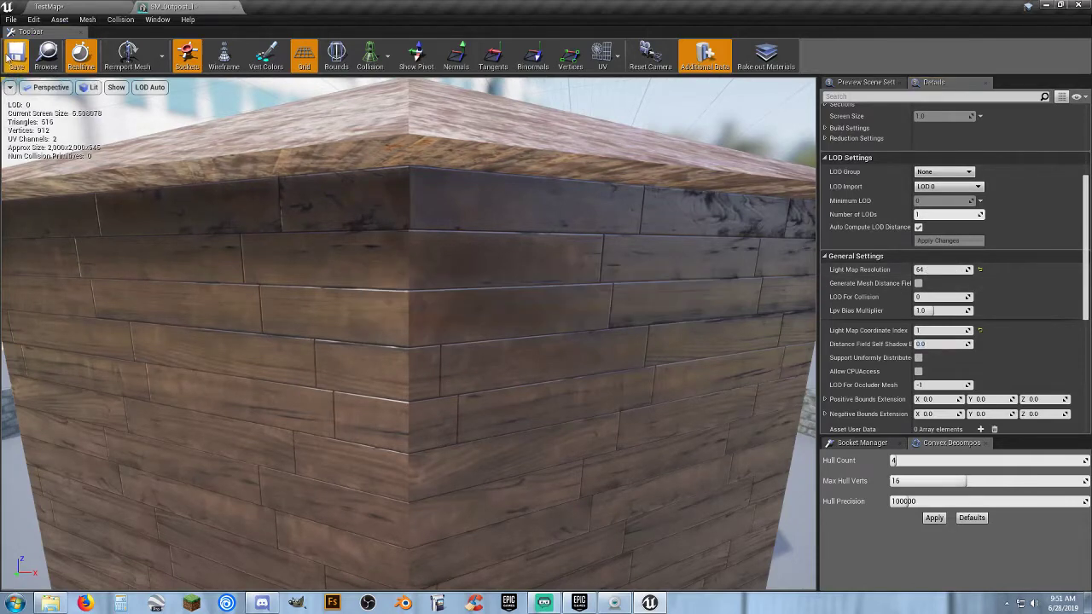
click(236, 10)
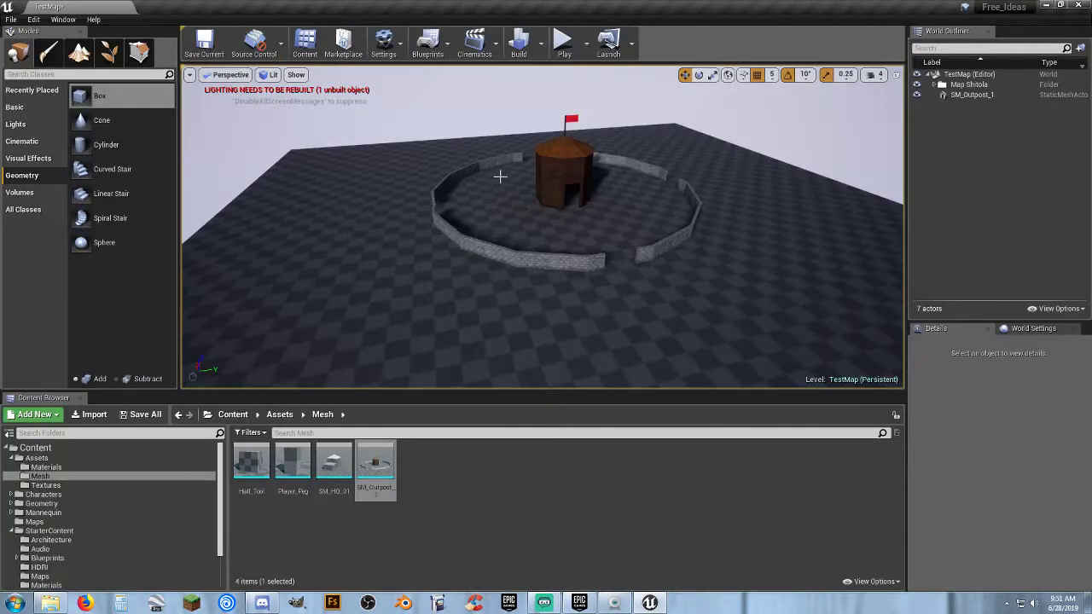
Delete the SM_Outpost_1 actor from TestMap and save the changed level.
click(972, 94)
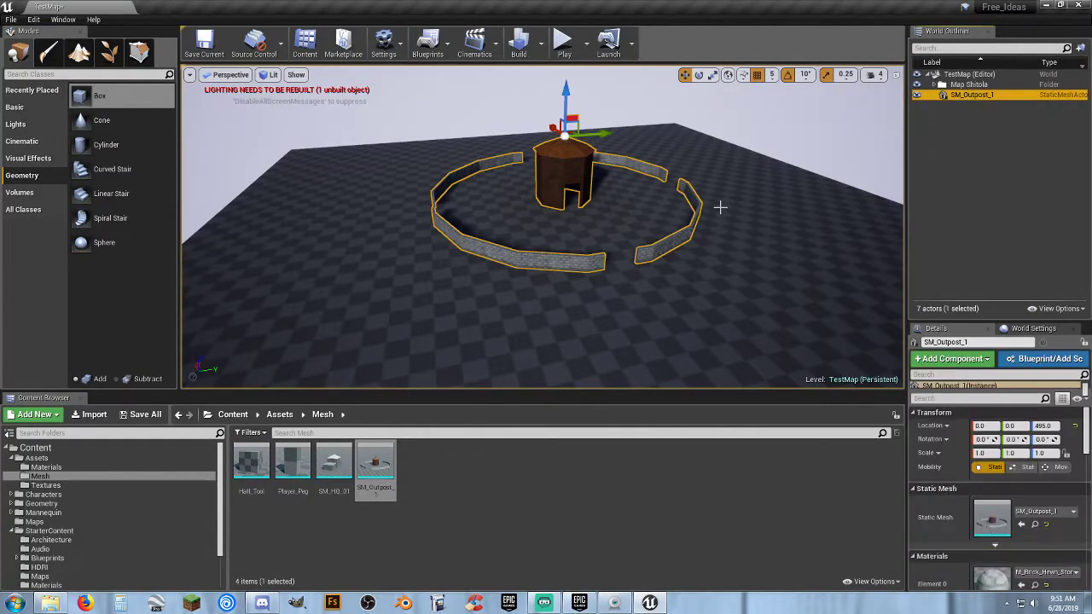
key(Delete)
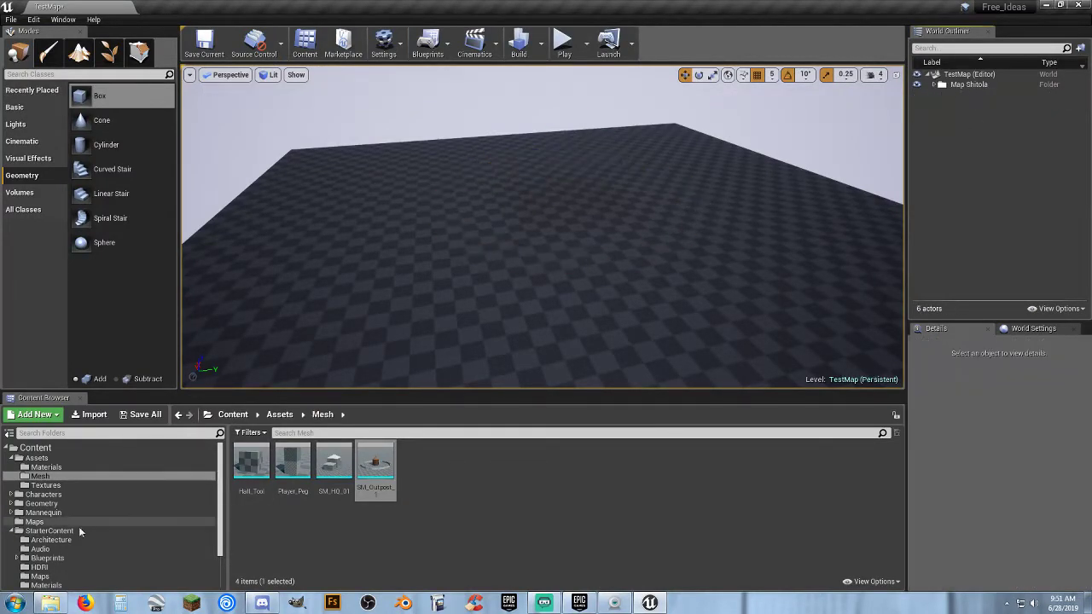
click(141, 414)
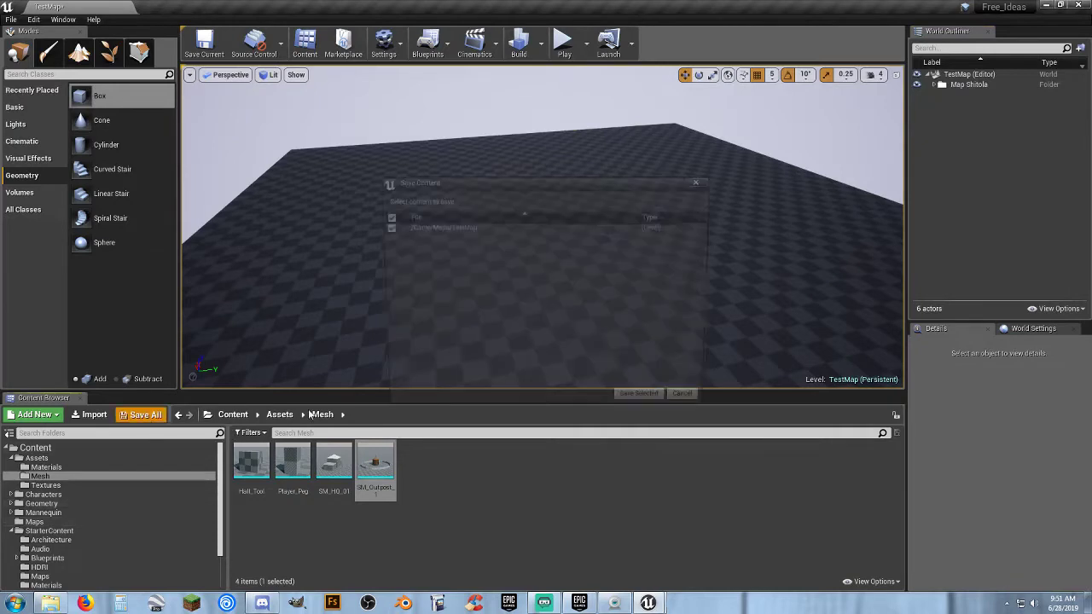
click(648, 406)
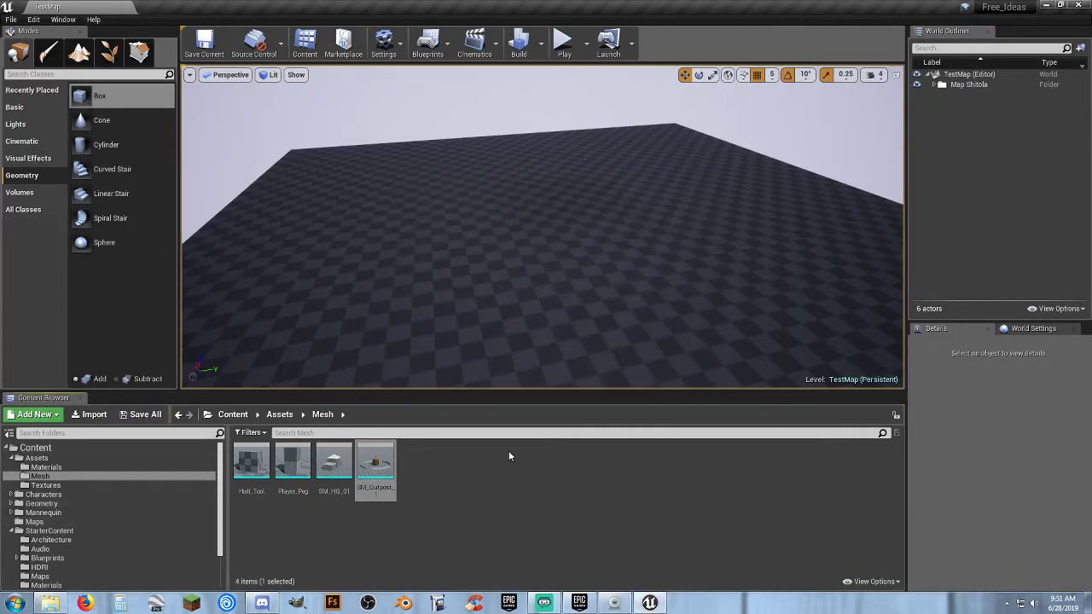
Open the BG_01 level from the Maps folder and display the contents of the Assets/Mesh folder.
click(51, 519)
double_click(251, 465)
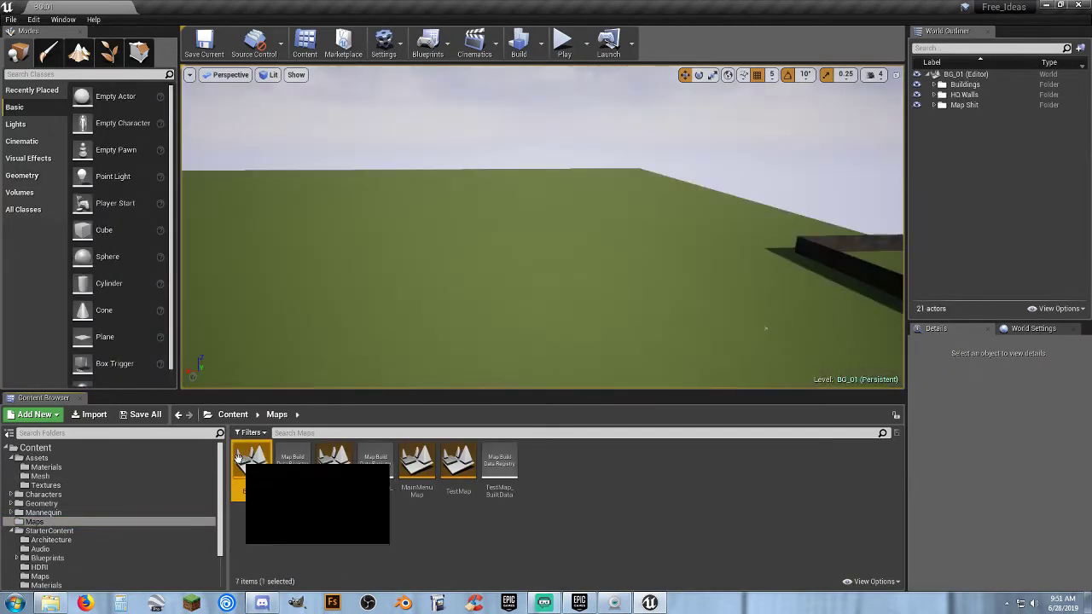
right_drag(465, 348, 465, 427)
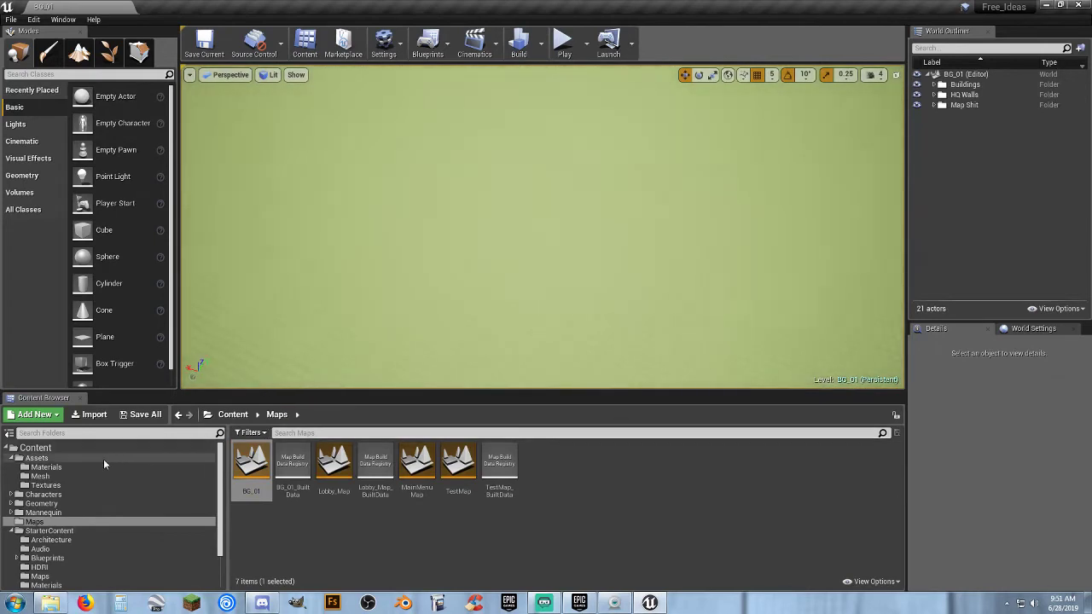
click(51, 476)
Raise the viewport camera speed to 6 and pull back until the whole BG_01 field with both walled bases is in view.
click(874, 74)
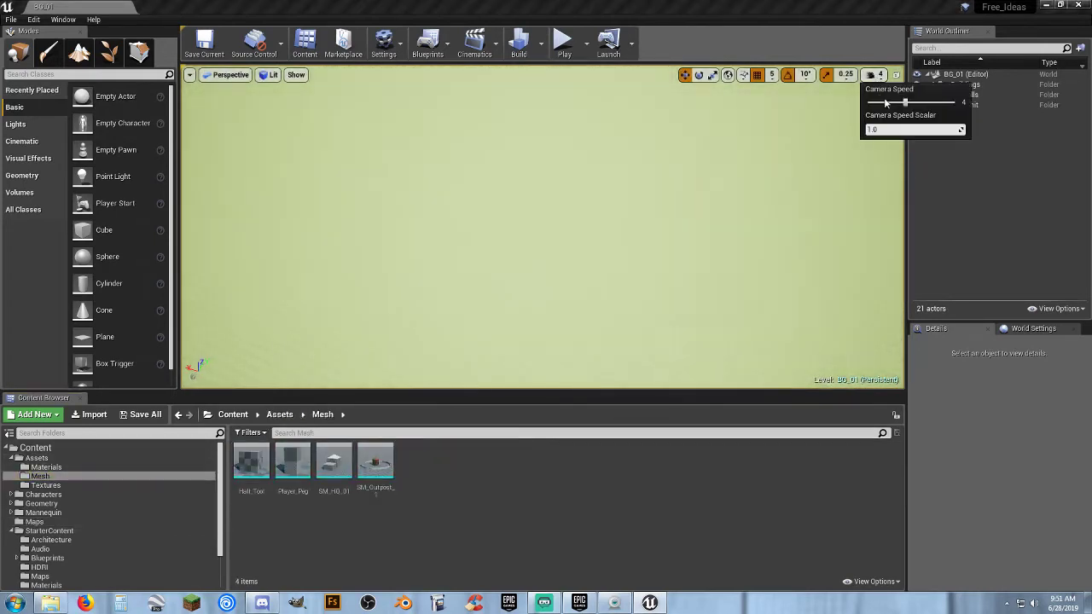
click(925, 104)
right_drag(785, 170, 879, 176)
key(s)
click(880, 75)
click(930, 103)
key(s)
key(w)
key(s)
key(s)
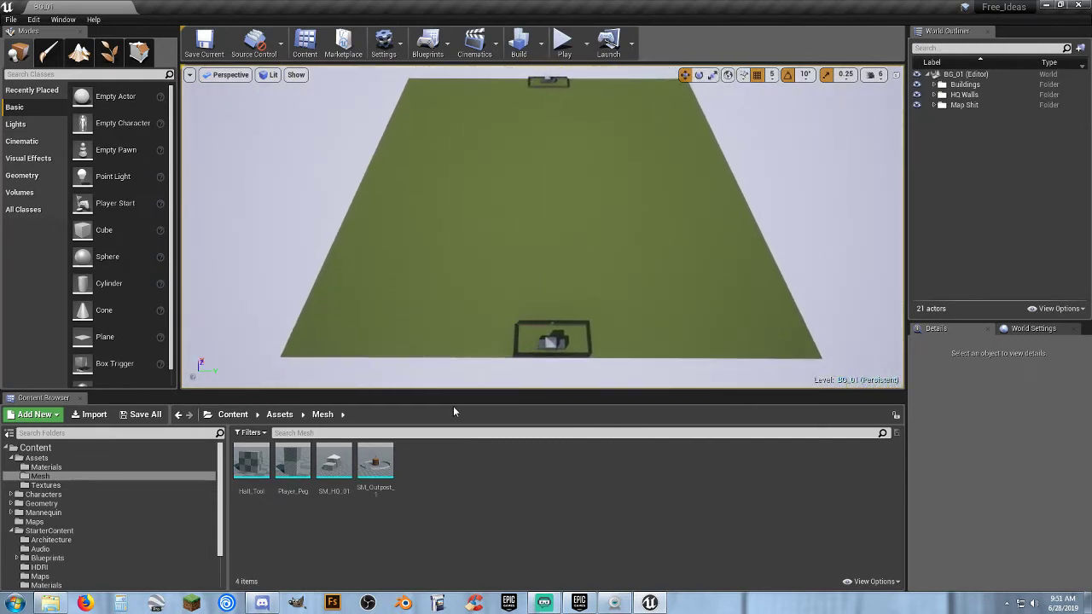
drag(375, 460, 380, 248)
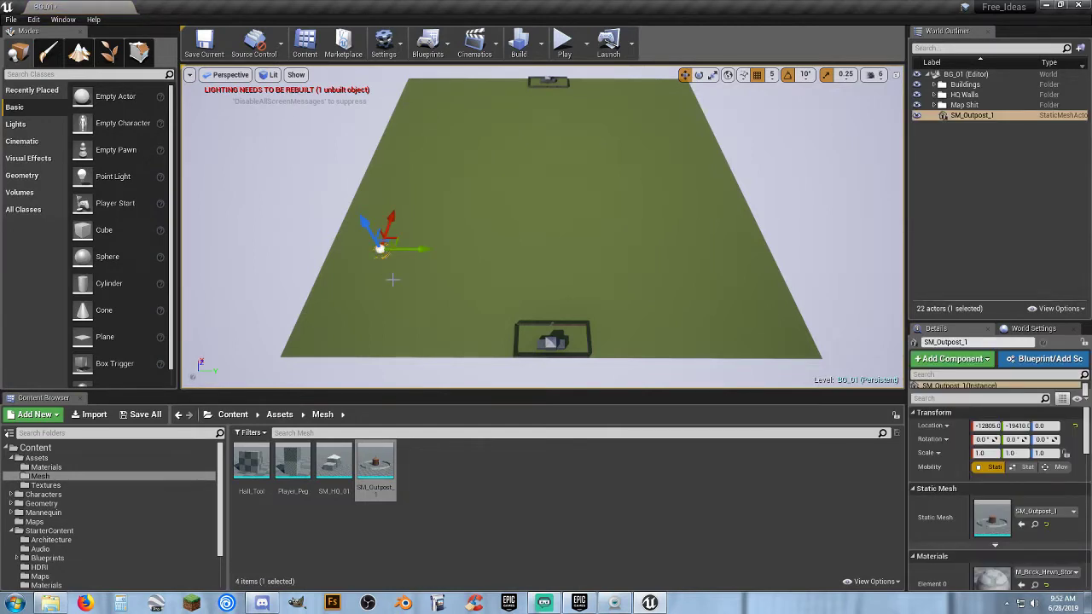
key(w)
right_drag(380, 248, 280, 273)
drag(554, 118, 556, 77)
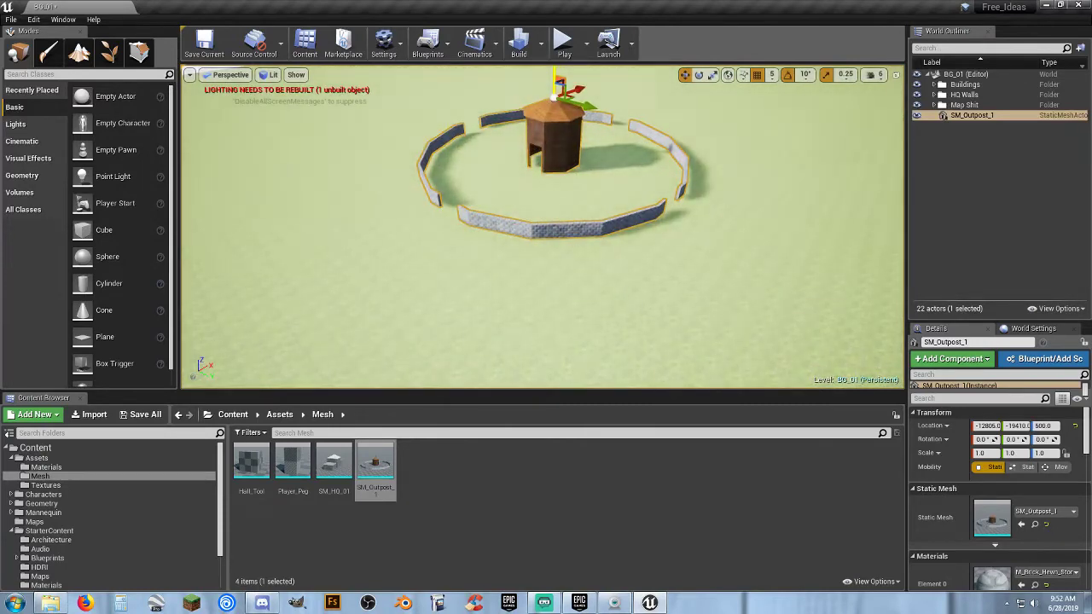
right_drag(554, 213, 534, 169)
key(Delete)
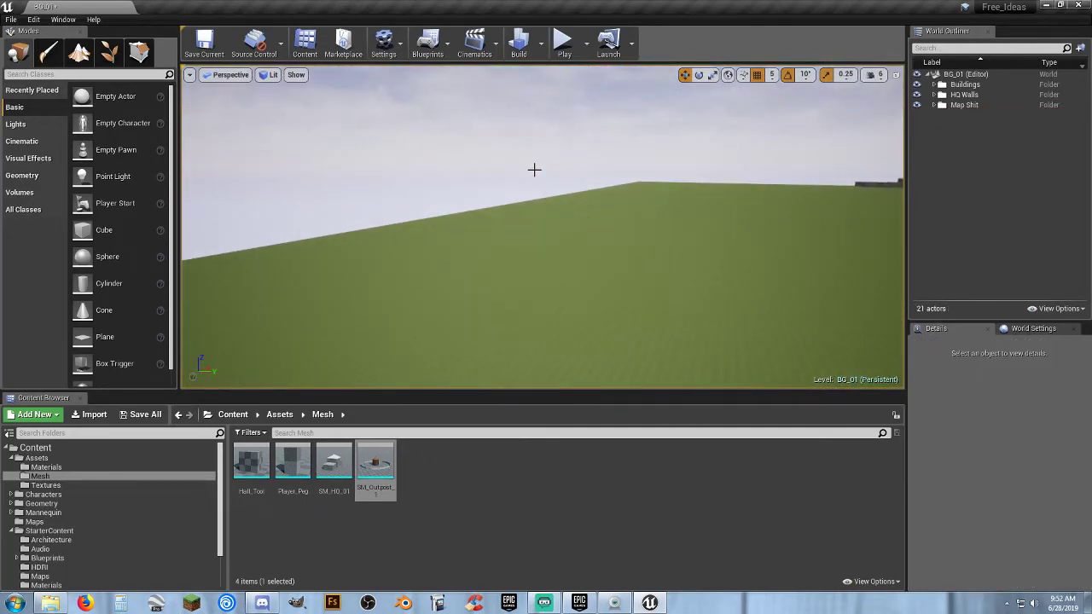
Create a folder named Gadgets inside the Assets folder and open it.
click(561, 474)
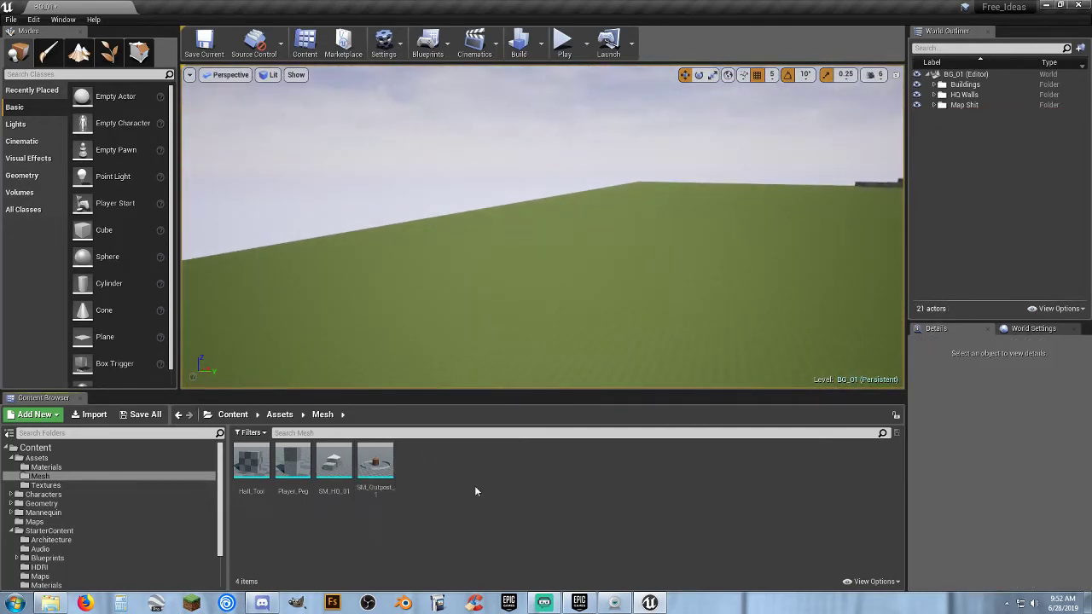
click(38, 458)
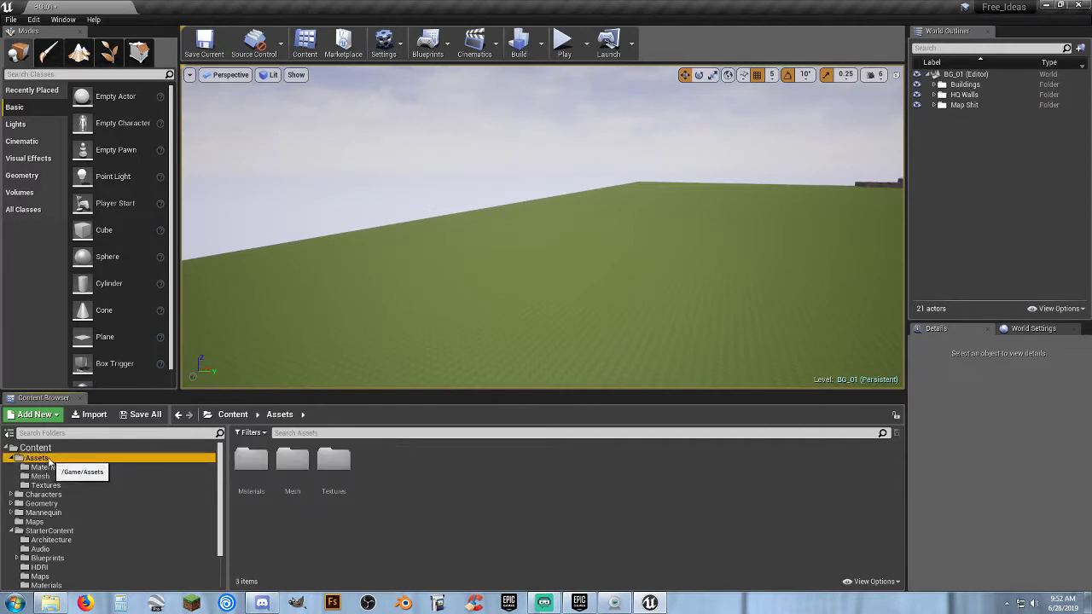
right_click(414, 459)
click(489, 112)
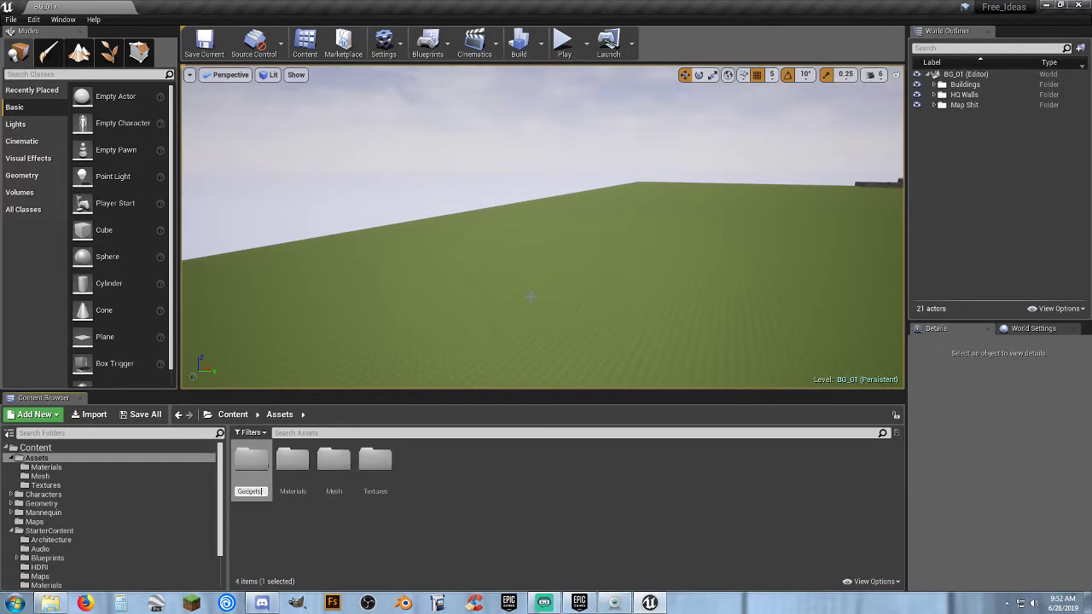
key(Return)
key(Return)
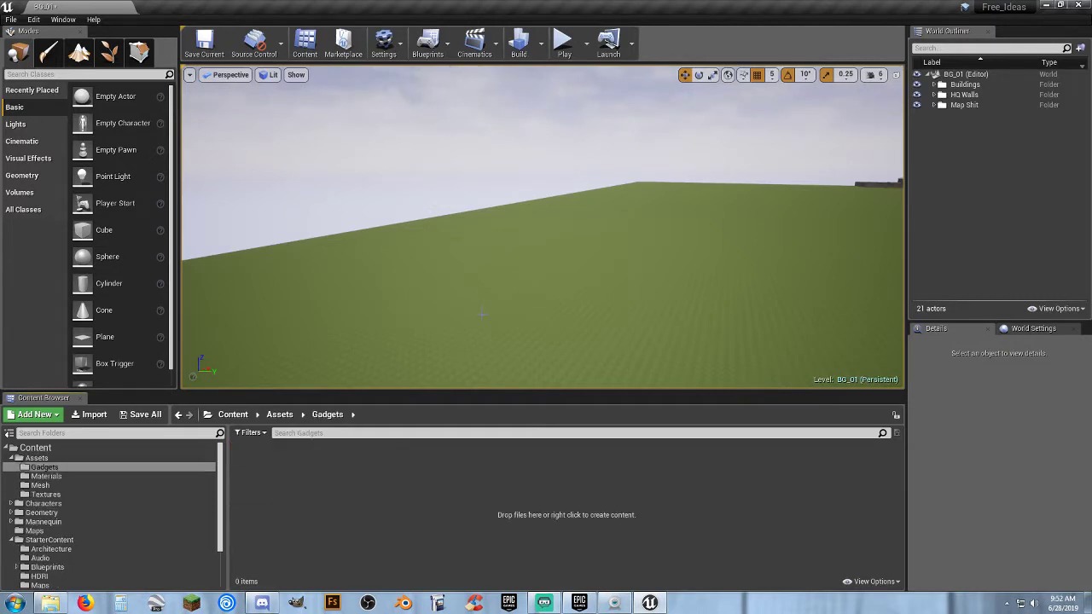
Create an Actor blueprint class named Outpost_BP in the Gadgets folder and open it for editing.
right_click(340, 499)
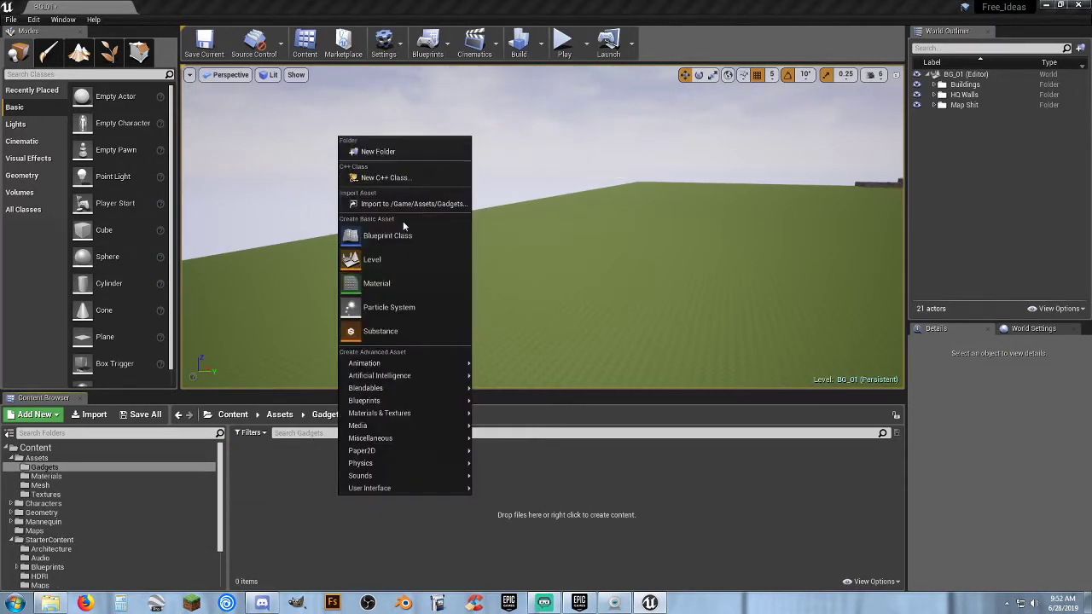
click(399, 239)
click(443, 195)
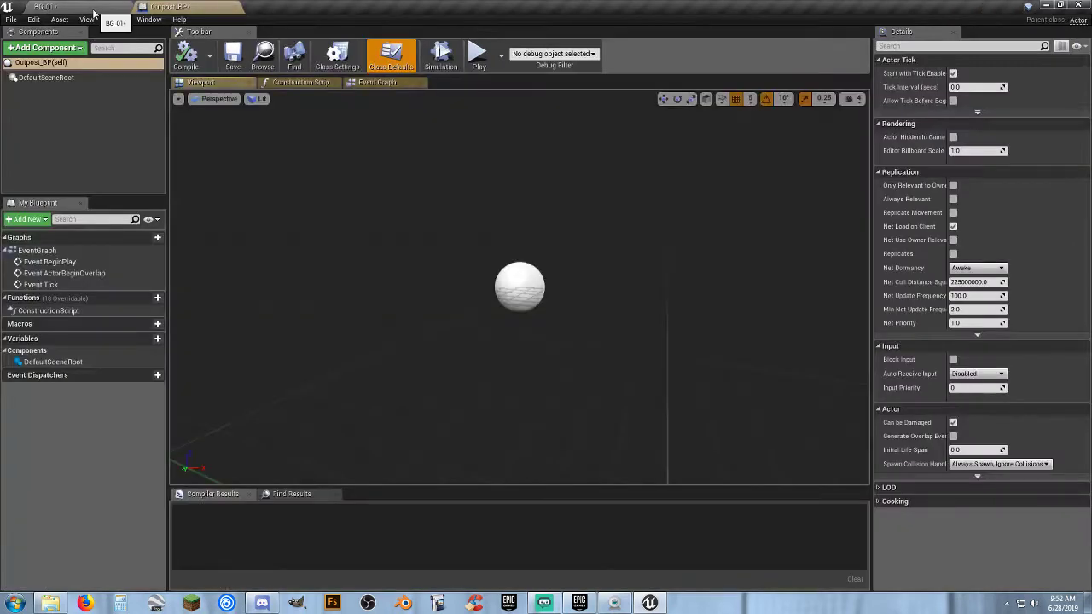
Add the SM_Outpost_1 mesh from the Mesh folder to Outpost_BP as a static mesh component and raise it to Z 430.
click(95, 12)
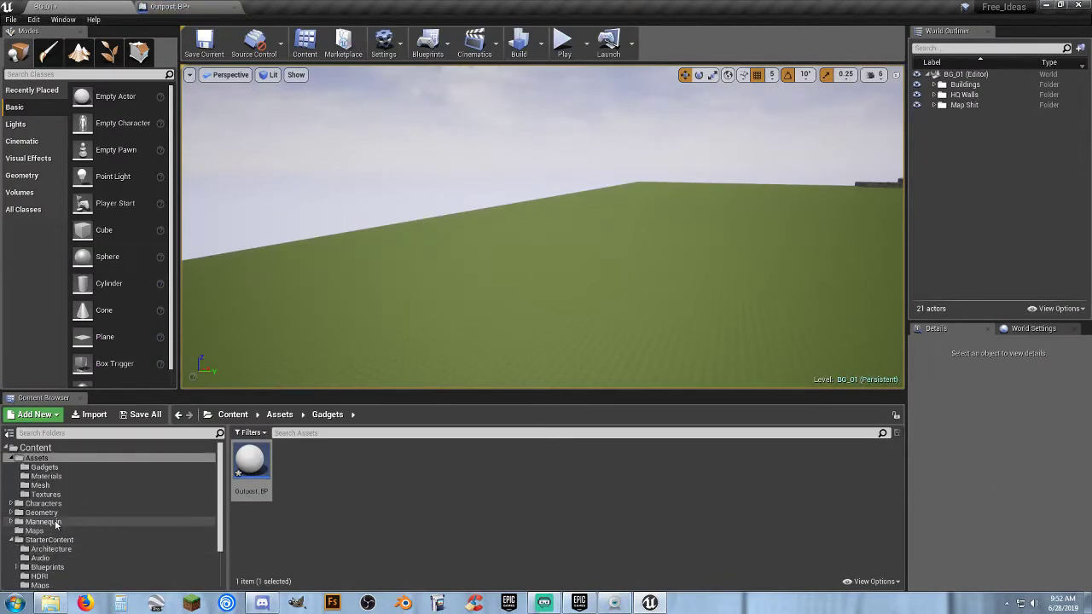
click(50, 485)
click(375, 465)
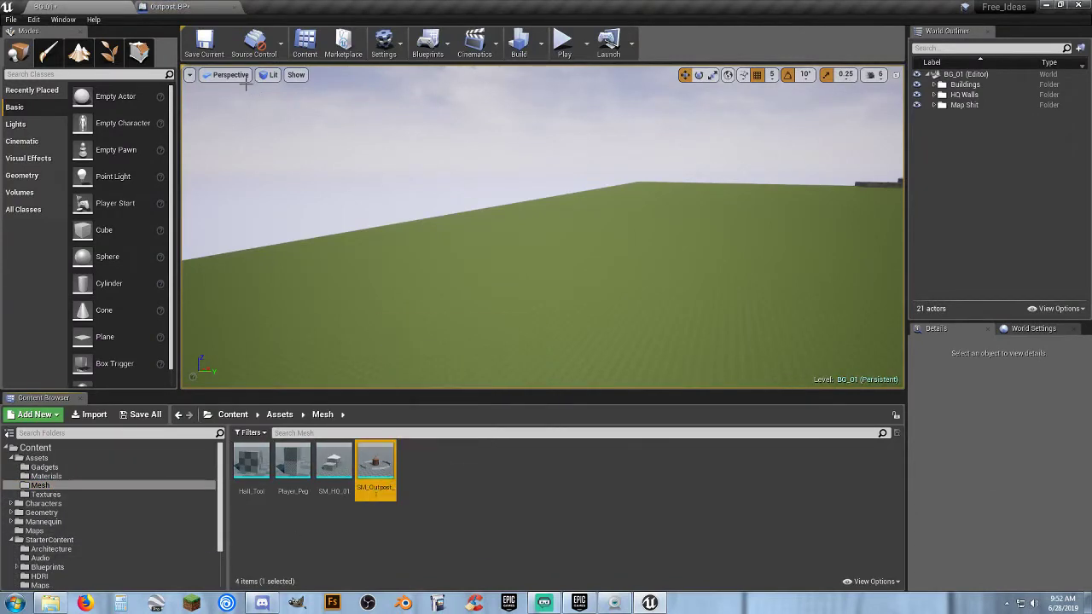
click(184, 6)
click(44, 47)
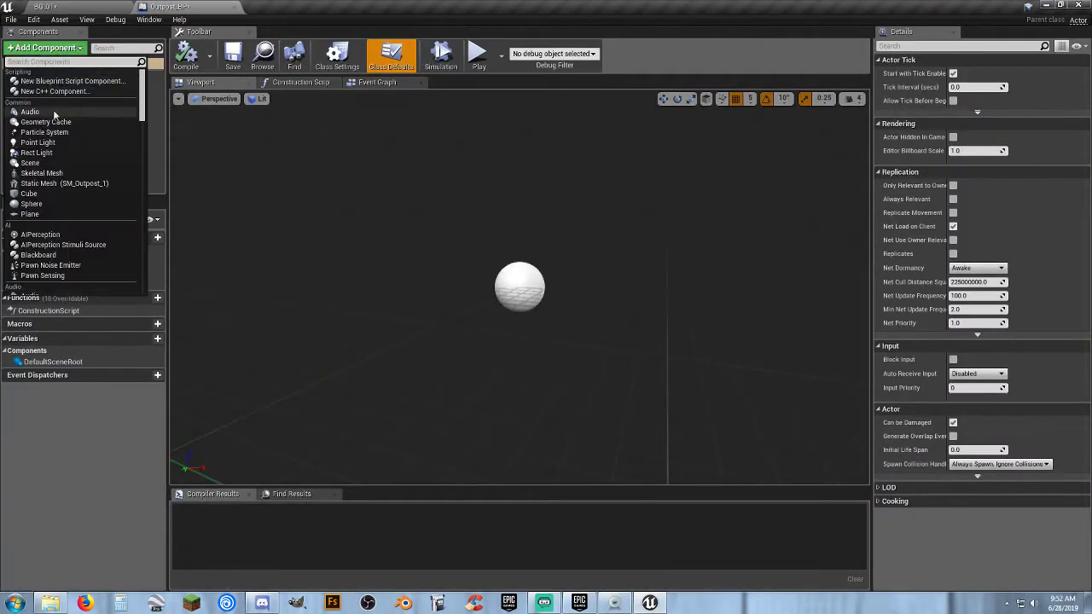
click(69, 184)
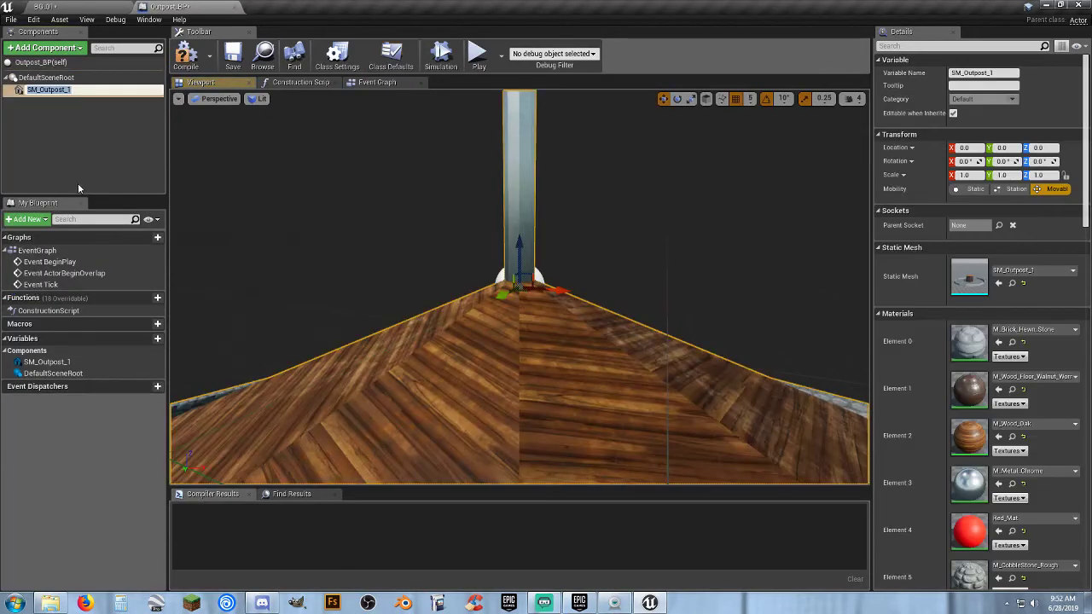
click(372, 351)
right_drag(394, 281, 359, 223)
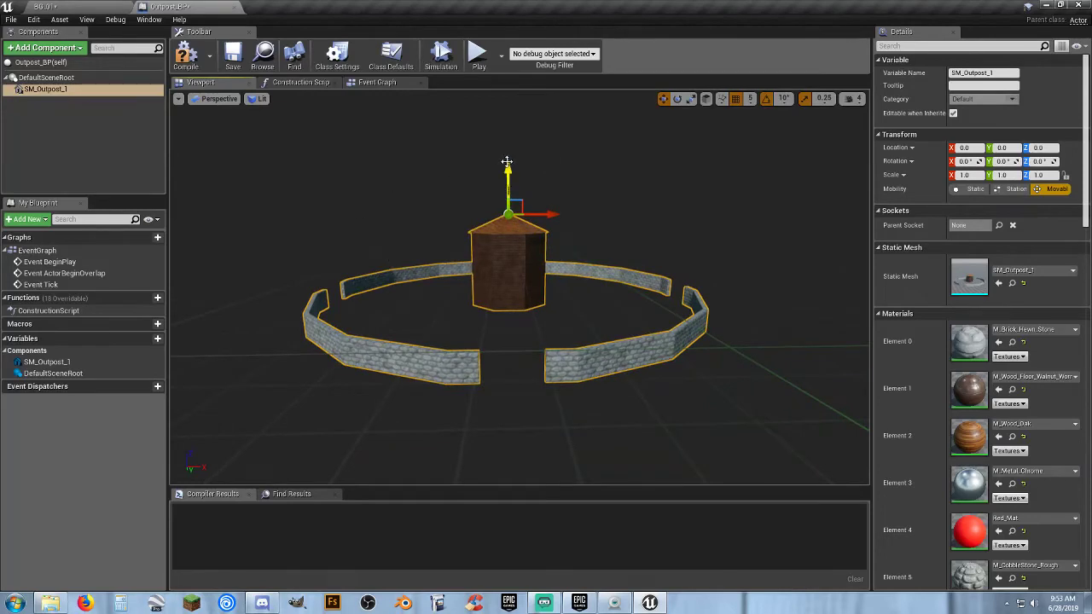
drag(506, 161, 507, 81)
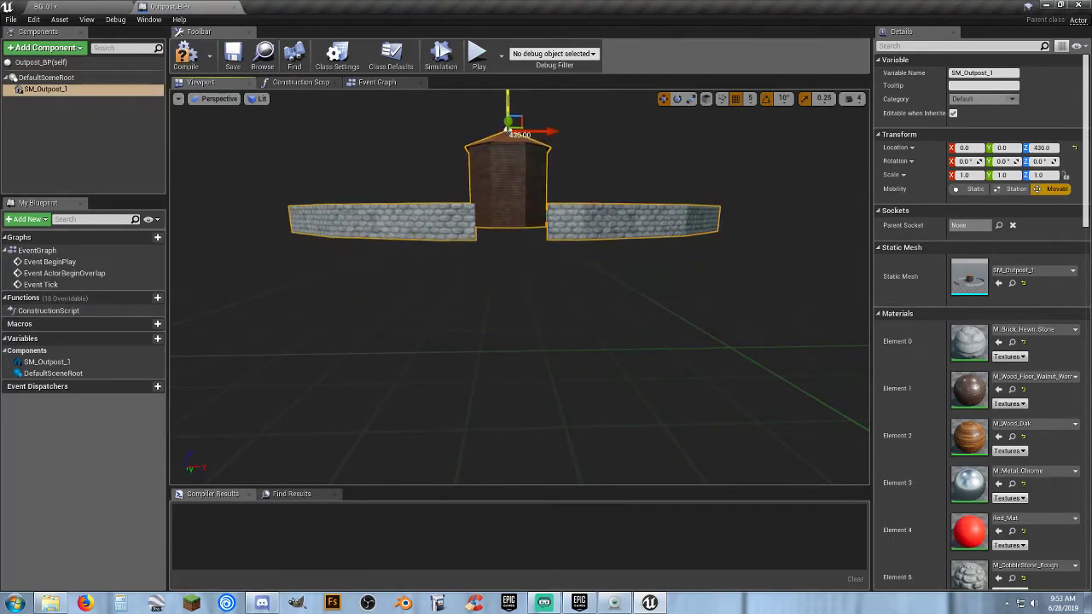
Check where the player starts on the BG_01 field with a brief play test.
click(96, 7)
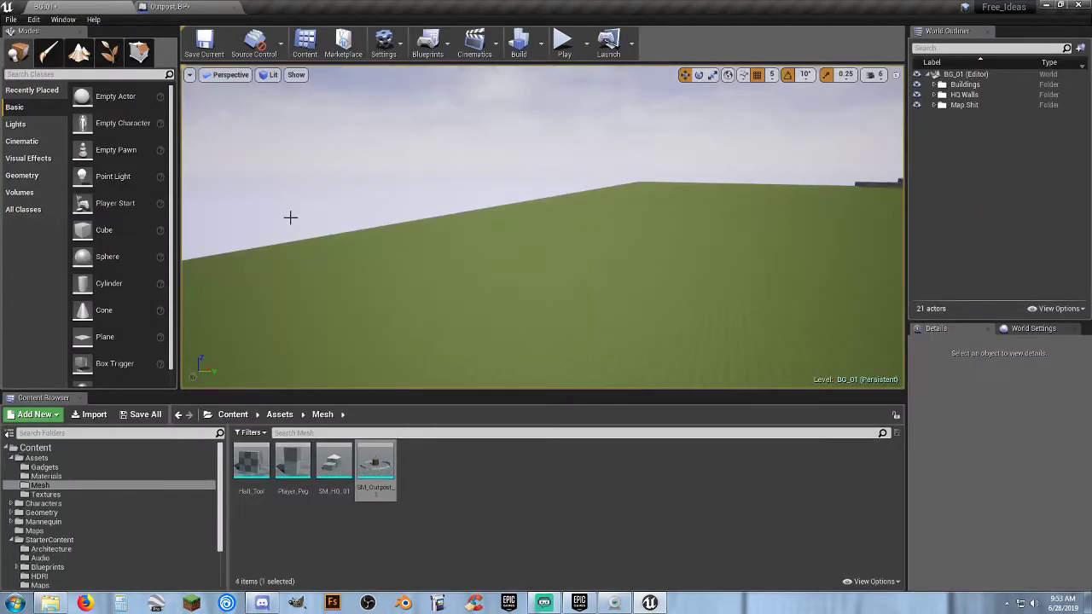
right_drag(290, 217, 674, 209)
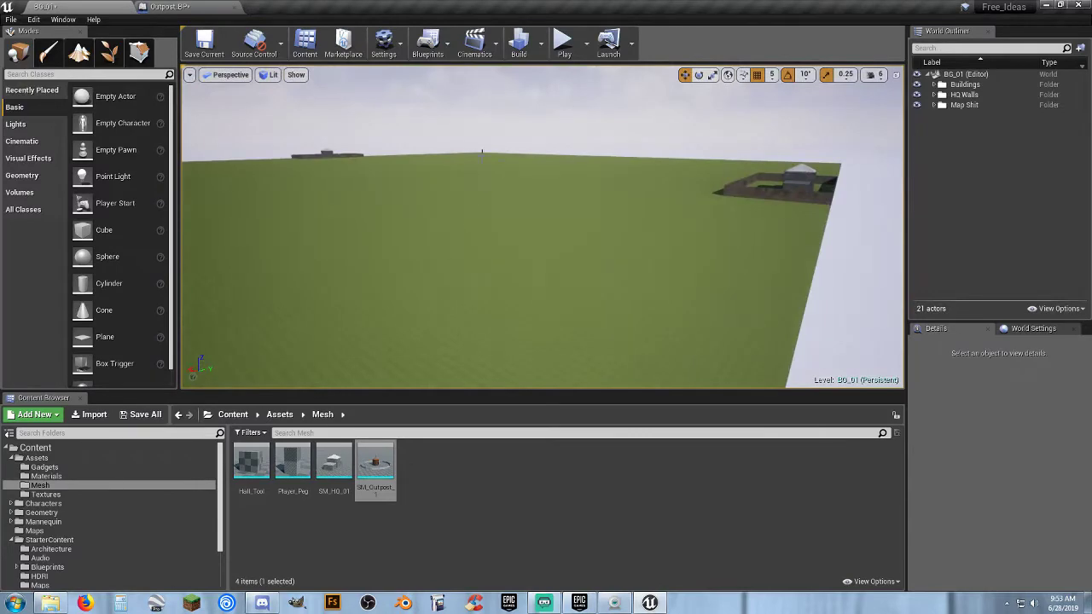
click(563, 43)
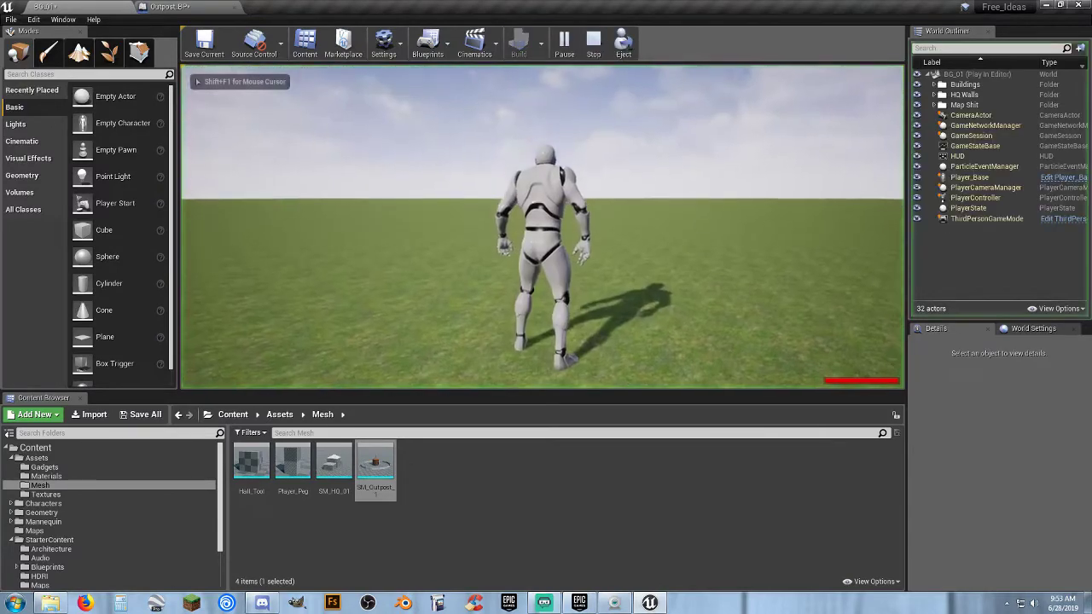
key(Escape)
right_drag(546, 226, 703, 215)
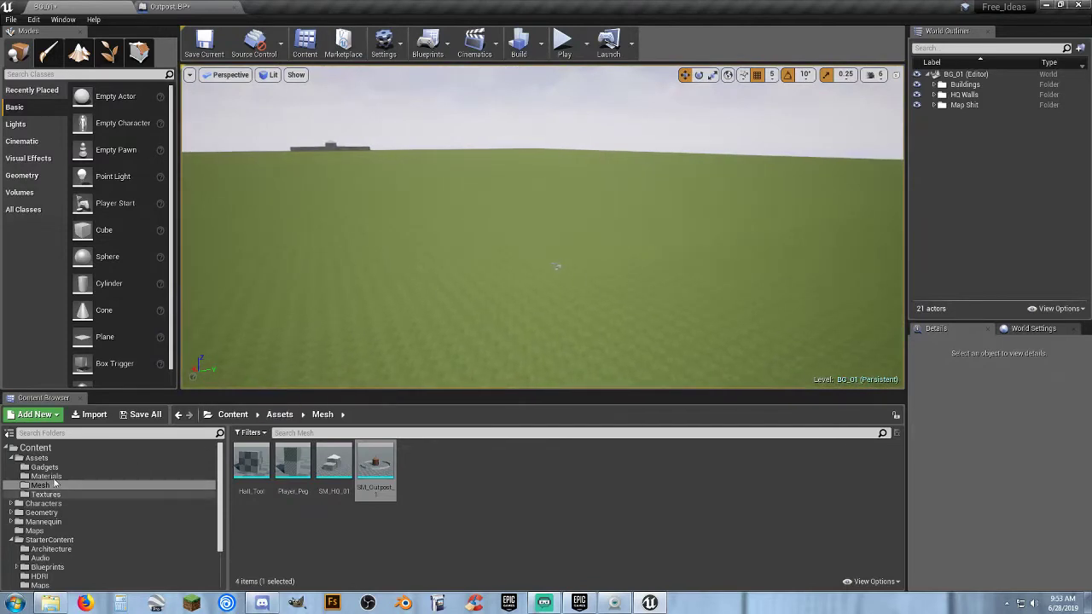
Place Outpost_BP from the Gadgets folder on the BG_01 field at about X -17530, Y -275.
click(44, 467)
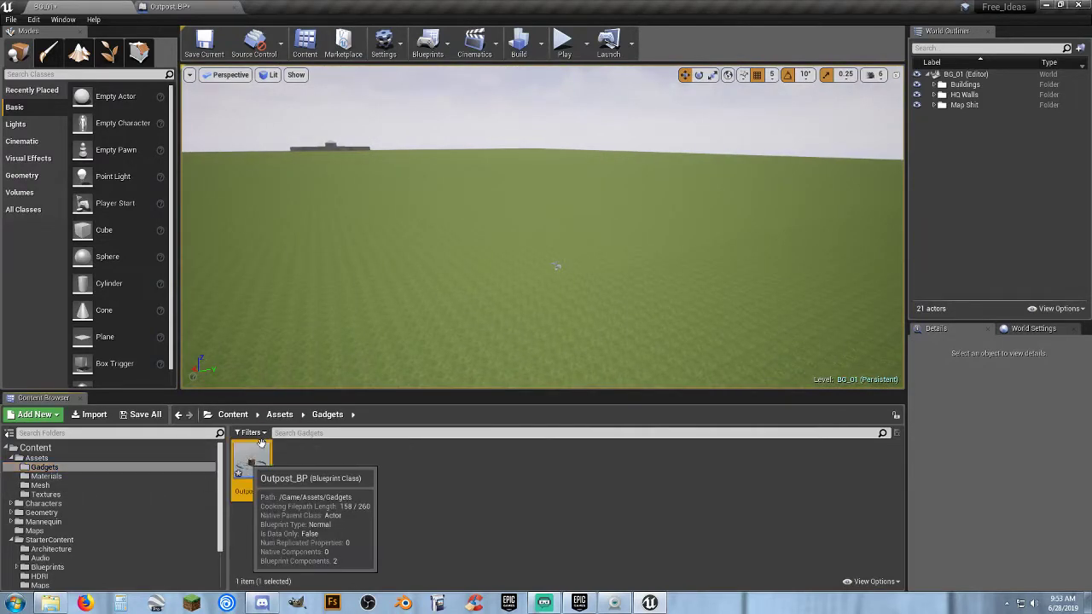
drag(252, 465, 457, 242)
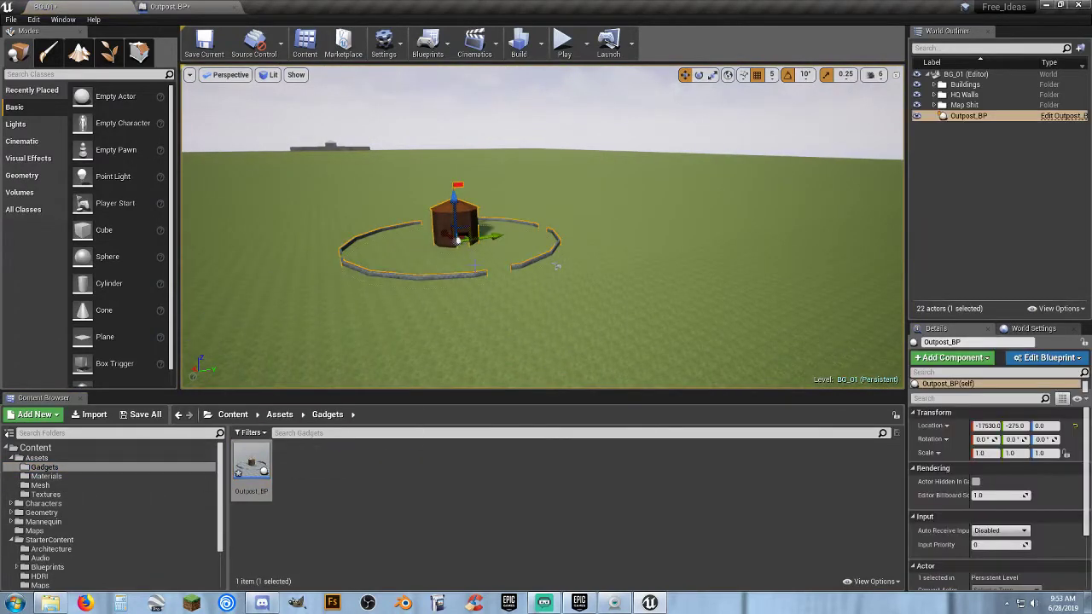
right_drag(457, 241, 418, 229)
key(w)
key(s)
key(w)
right_drag(401, 145, 389, 117)
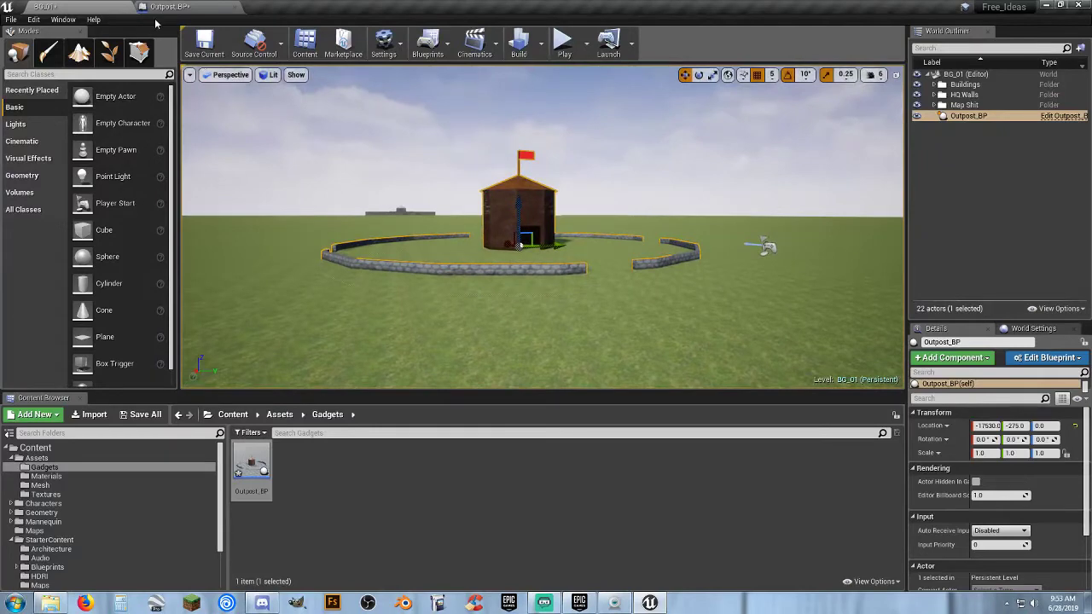
Float the Outpost_BP editor over the level and raise its SM_Outpost_1 component to Z 490 against the ground.
click(189, 10)
right_drag(480, 250, 501, 183)
drag(499, 169, 499, 165)
drag(179, 11, 492, 297)
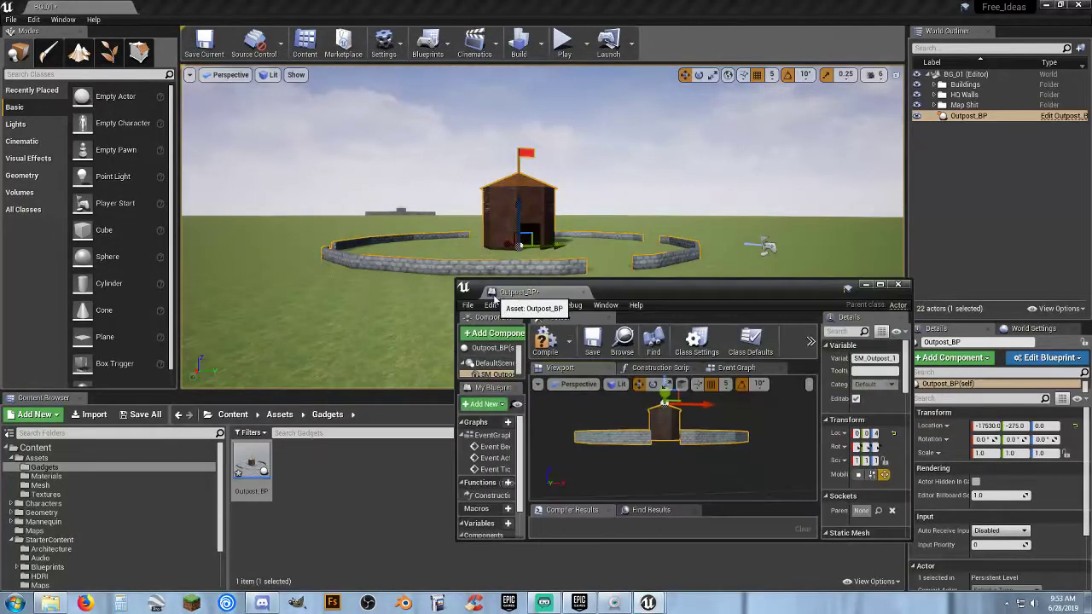
mouse_move(766, 431)
right_down()
mouse_move(777, 366)
mouse_move(772, 415)
right_up()
key(s)
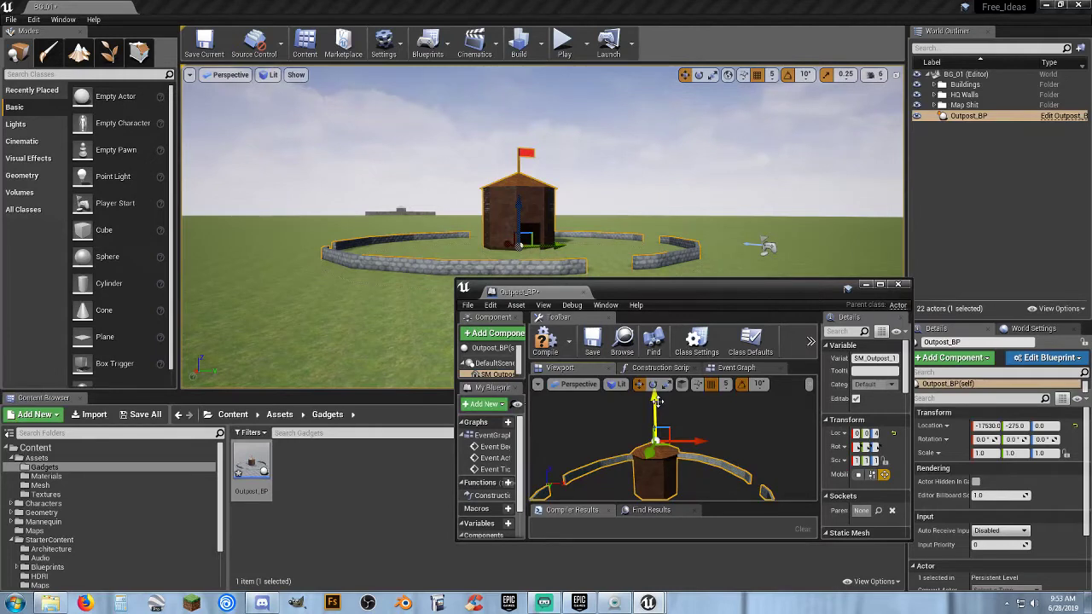
drag(655, 402, 654, 396)
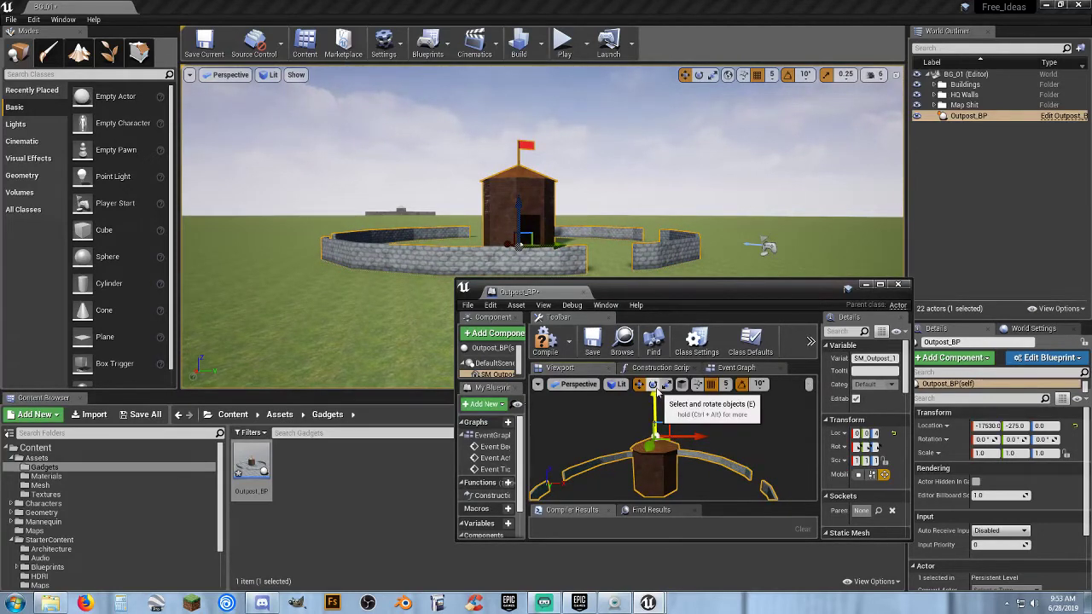
right_drag(529, 223, 504, 281)
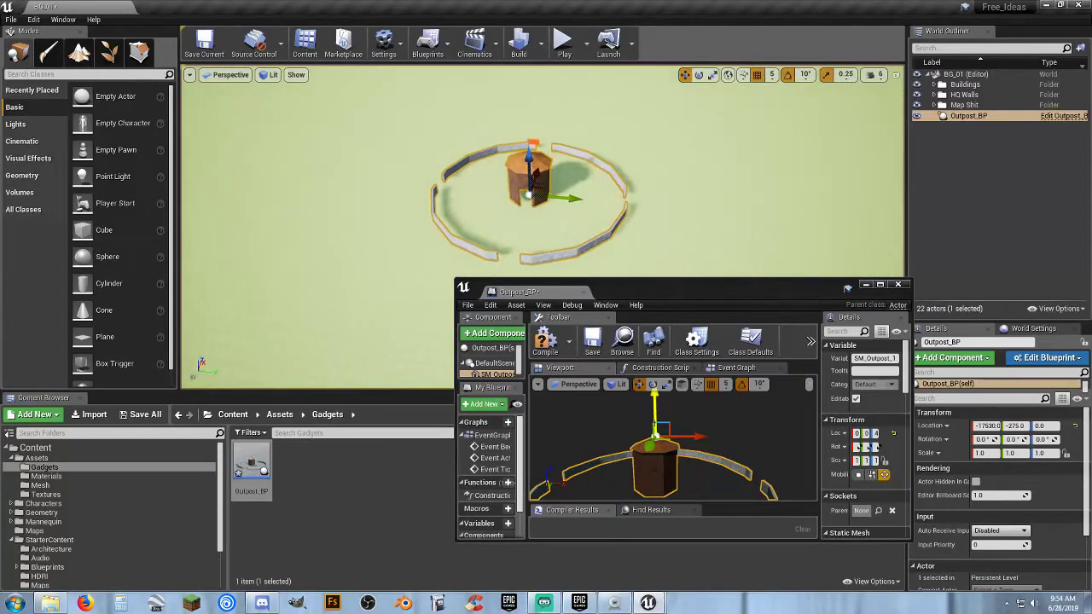
Dock the Outpost_BP editor back beside the level, and compile and save the blueprint.
double_click(542, 295)
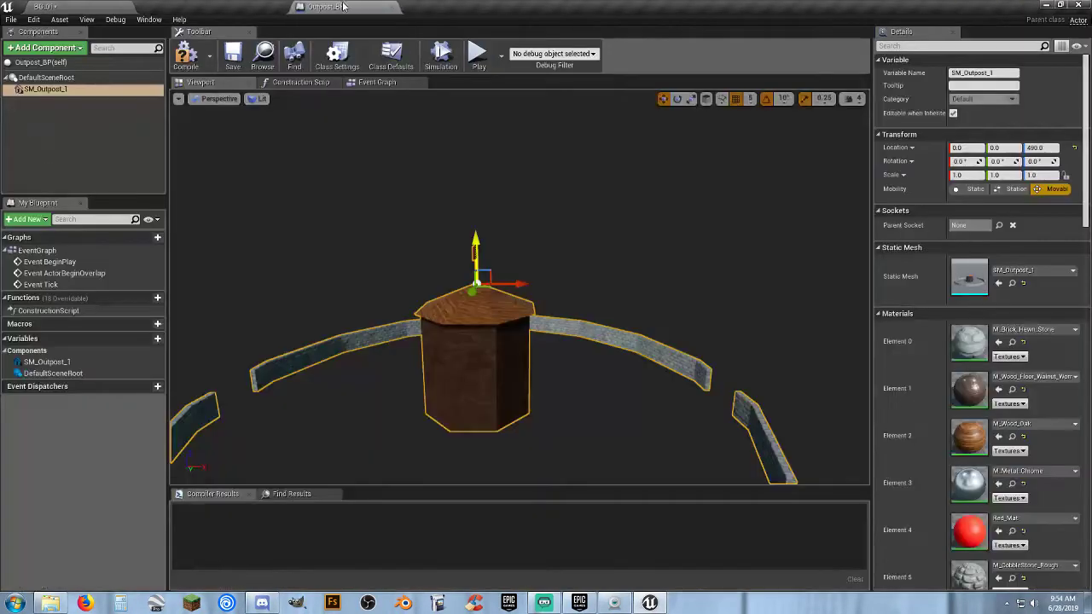
click(185, 57)
click(234, 56)
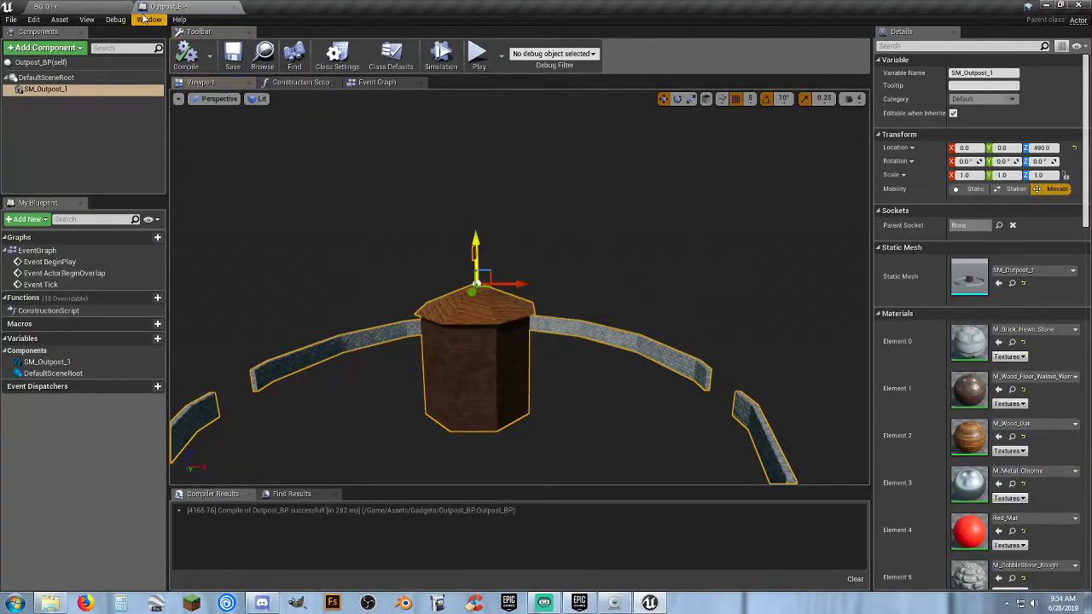
Play-test BG_01 by running around and through the placed outpost to check its walls, doorways and flagged tower.
click(113, 6)
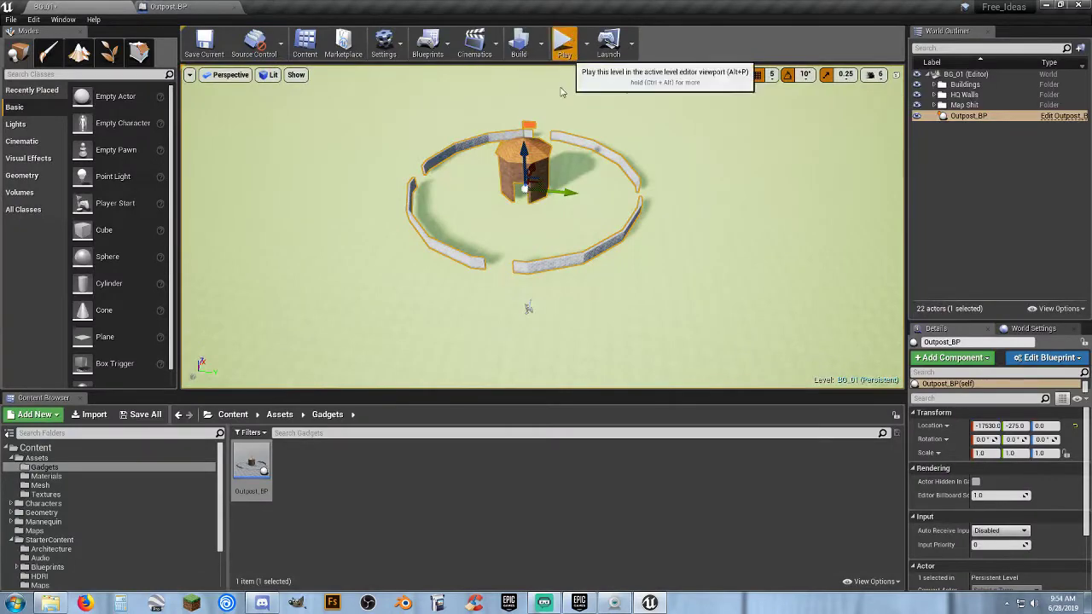
click(564, 42)
key(w)
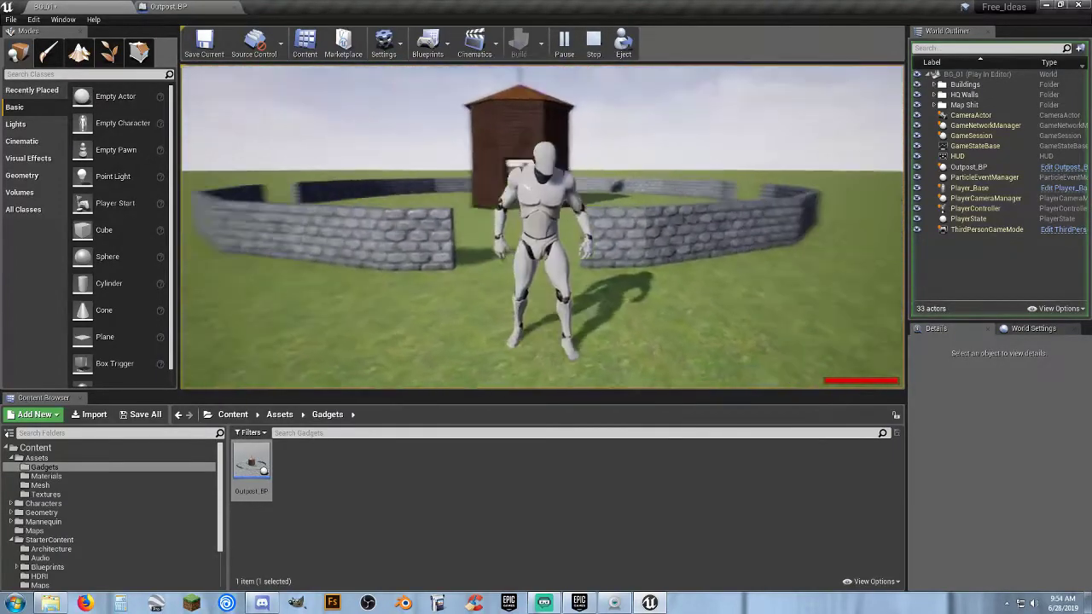
key(w)
key(d)
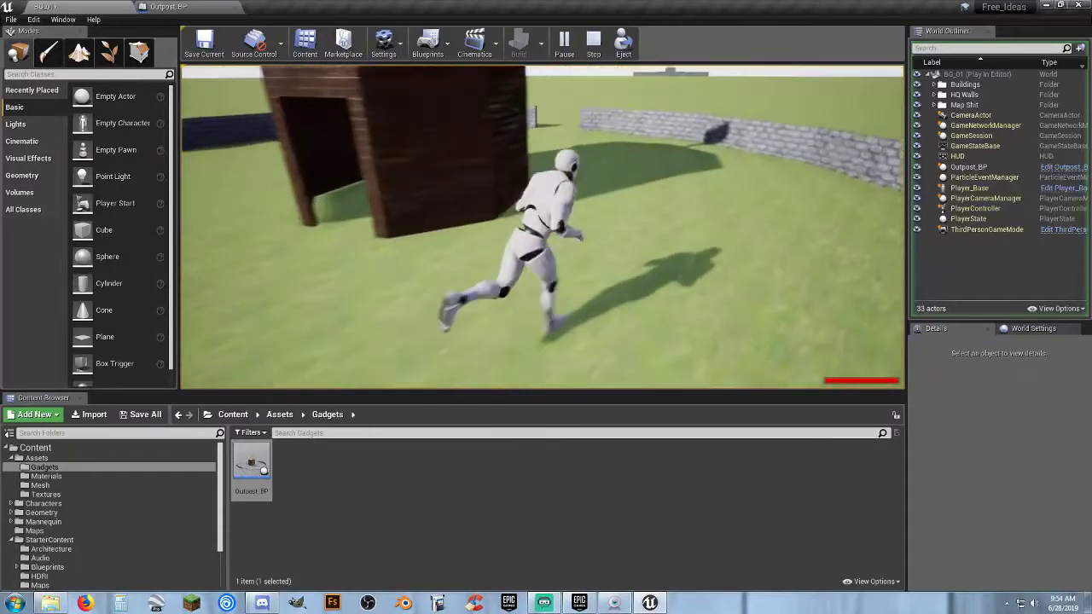
key(a)
key(s)
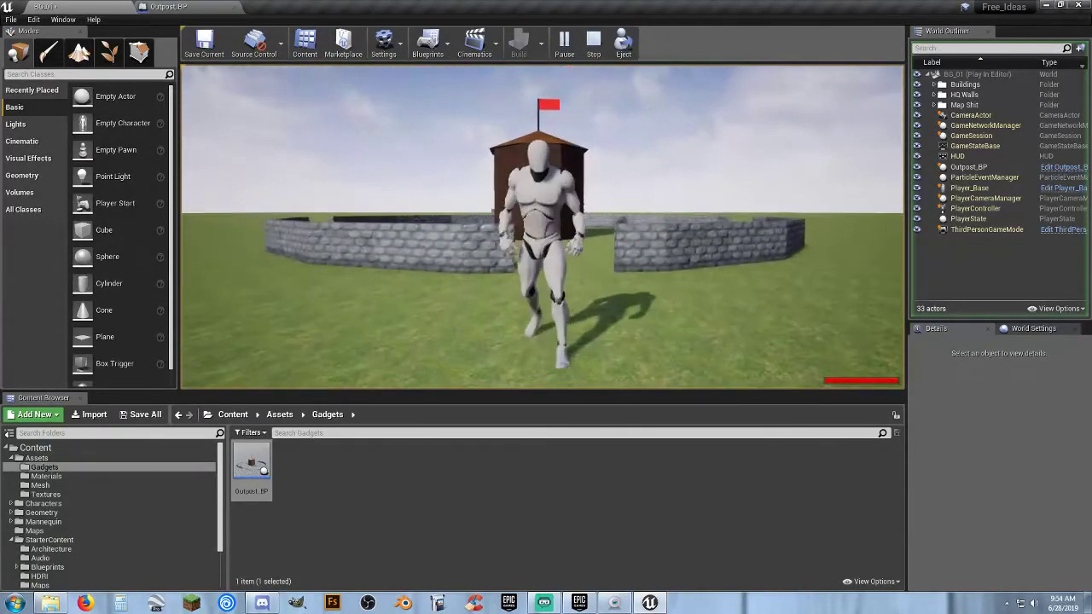
key(w)
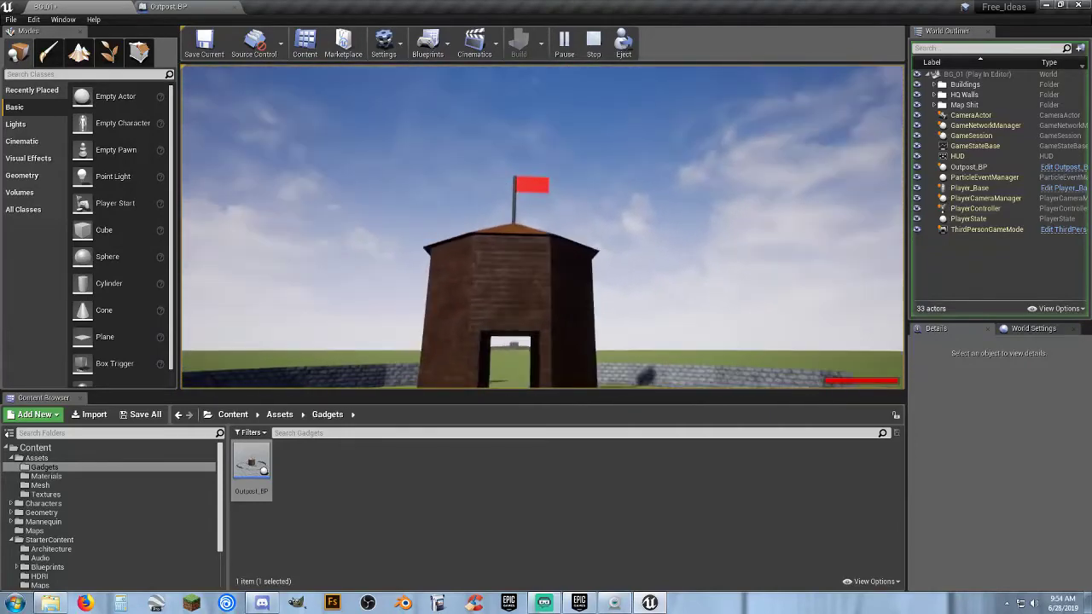
key(Escape)
Examine the placed outpost's tower and ring wall up close in the BG_01 level.
key(w)
right_drag(543, 214, 528, 298)
key(s)
key(w)
mouse_move(480, 214)
right_down()
mouse_move(499, 214)
mouse_move(484, 224)
right_up()
key(s)
key(w)
Return to the Outpost_BP editor and add a Sphere Collision component around the tower's base.
key(w)
right_drag(384, 166, 359, 170)
click(198, 6)
key(w)
key(a)
right_drag(473, 248, 554, 241)
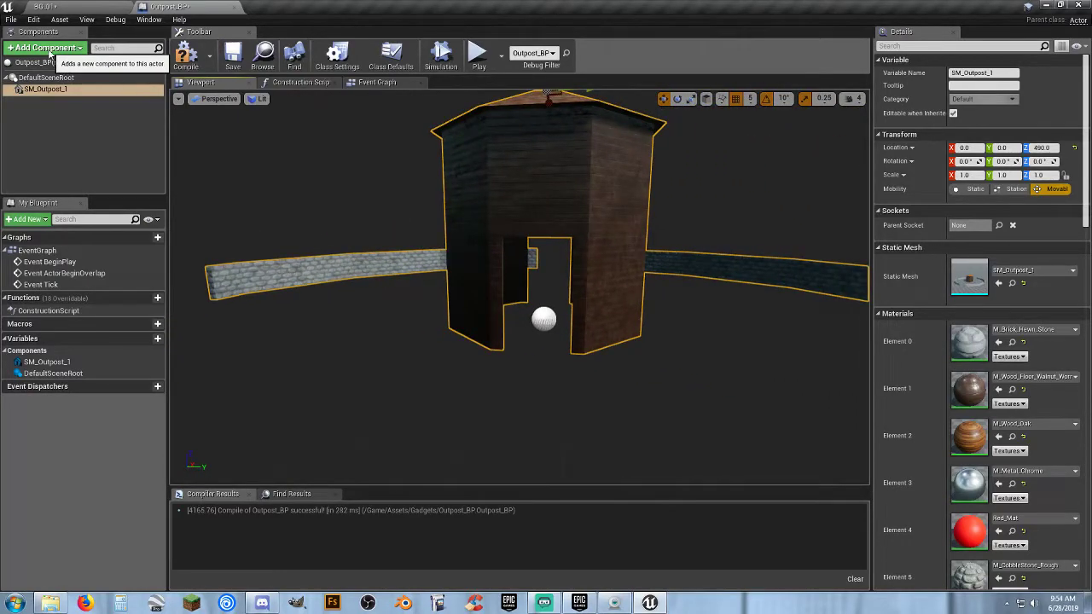
click(72, 120)
click(55, 49)
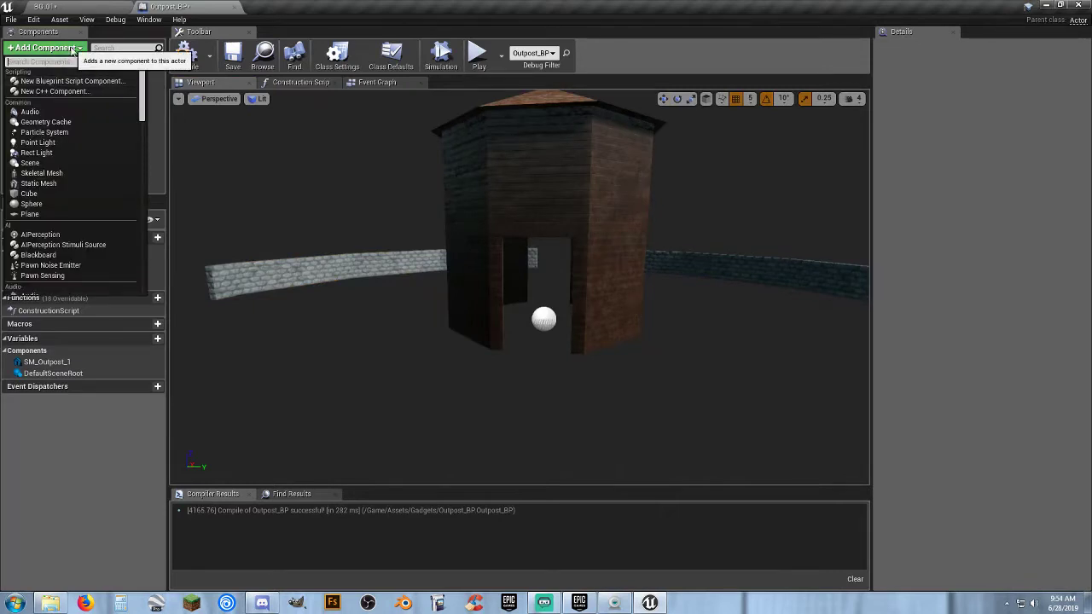
text(coll)
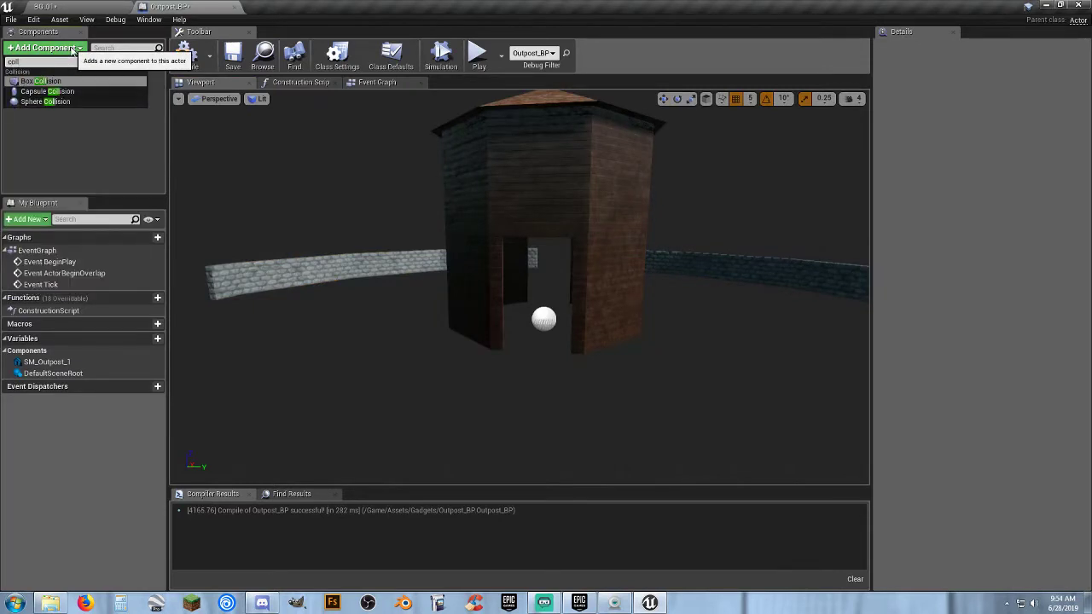
click(65, 103)
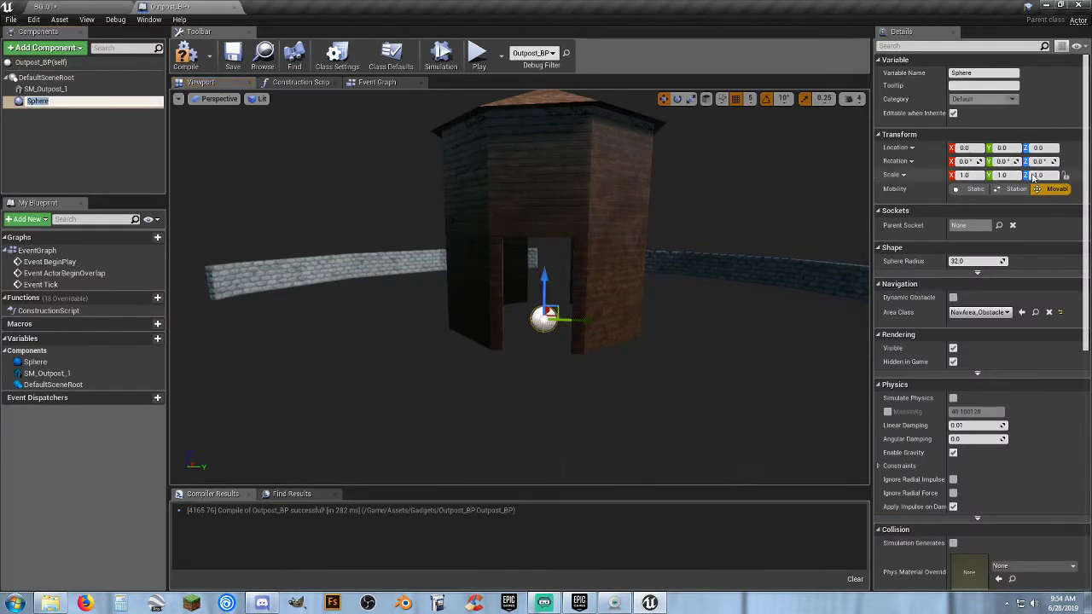
Try to stretch the Sphere collision freehand along its separate axes with the scale tool.
click(691, 98)
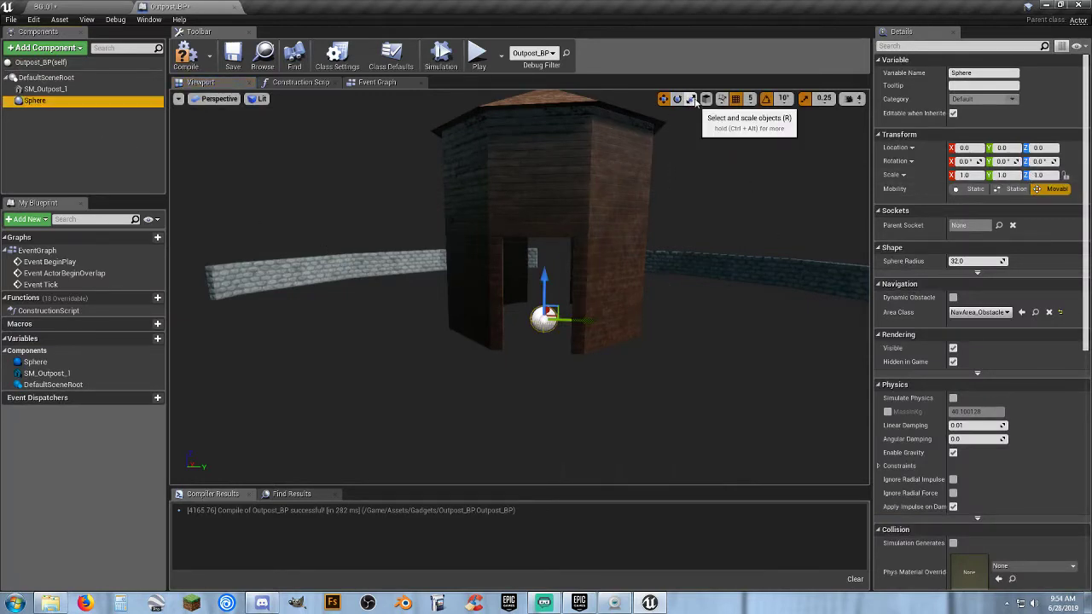
drag(590, 321, 610, 320)
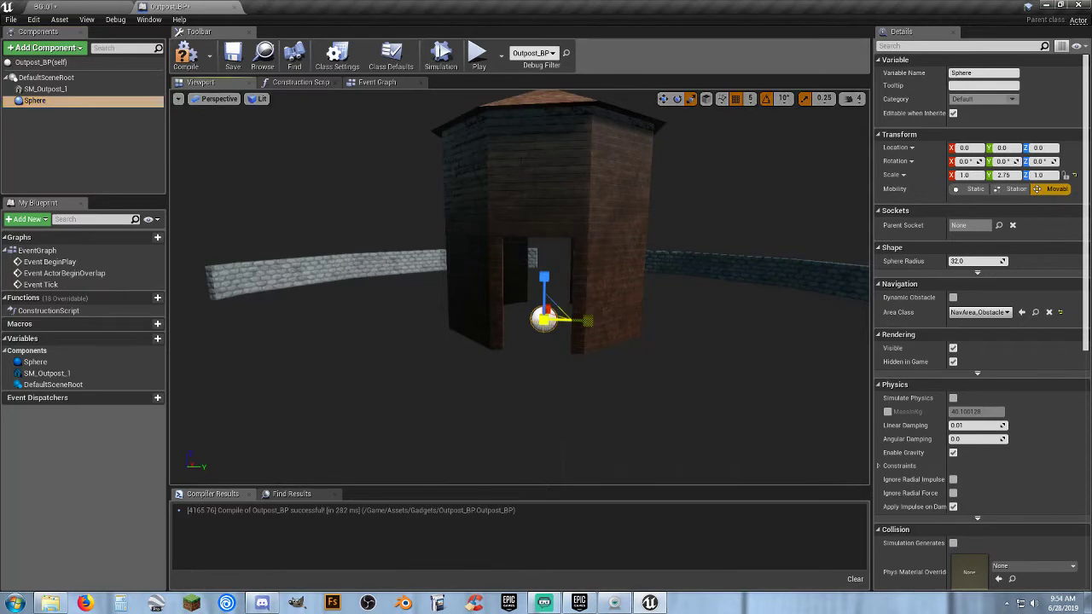
mouse_move(596, 275)
right_down()
mouse_move(567, 271)
mouse_move(588, 285)
right_up()
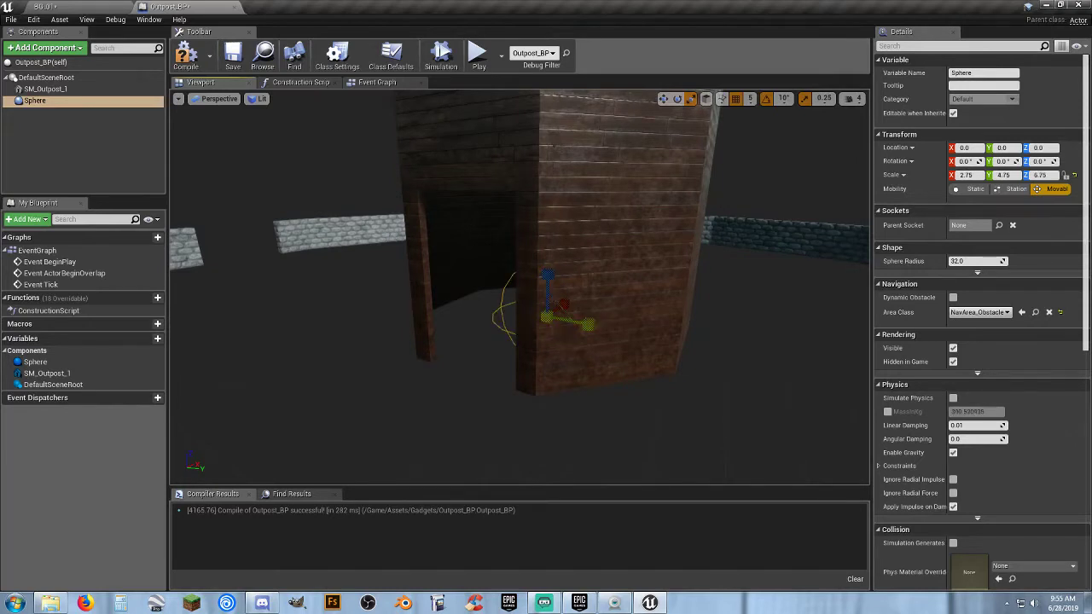
right_drag(525, 381, 820, 276)
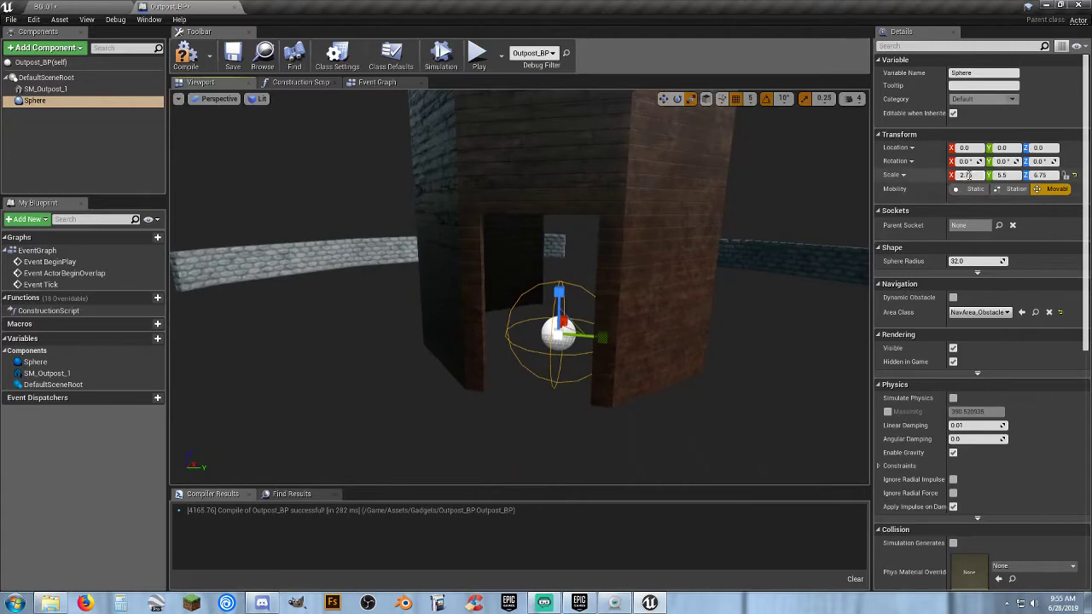
Set the Sphere collision's scale to 6.0 on X, Y and Z, and compile and save the blueprint.
key(Tab)
text(5)
key(Tab)
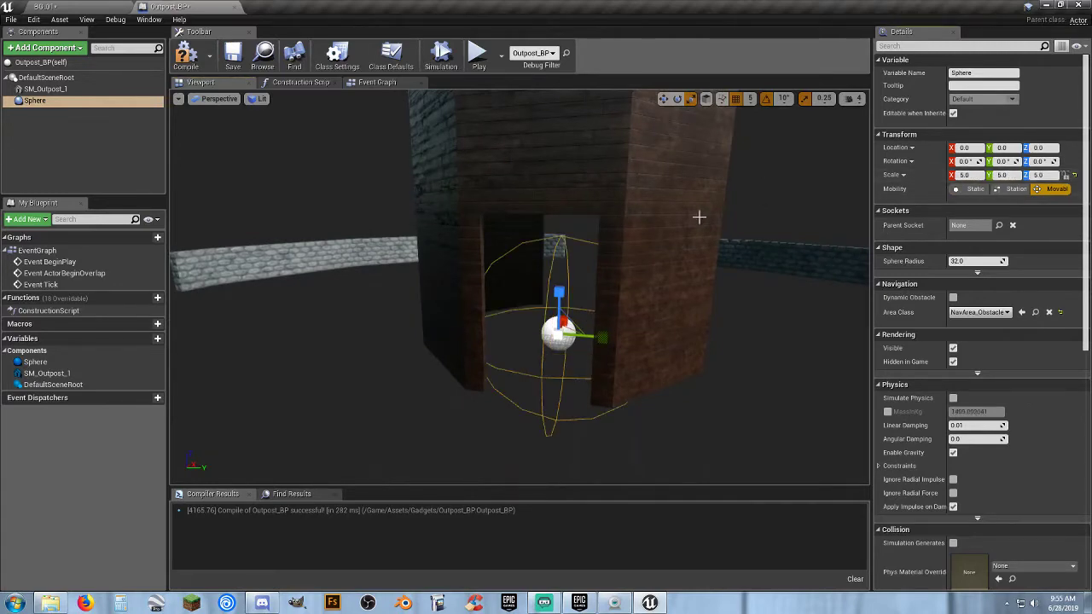
mouse_move(661, 243)
right_down()
mouse_move(627, 243)
mouse_move(605, 226)
mouse_move(662, 243)
right_up()
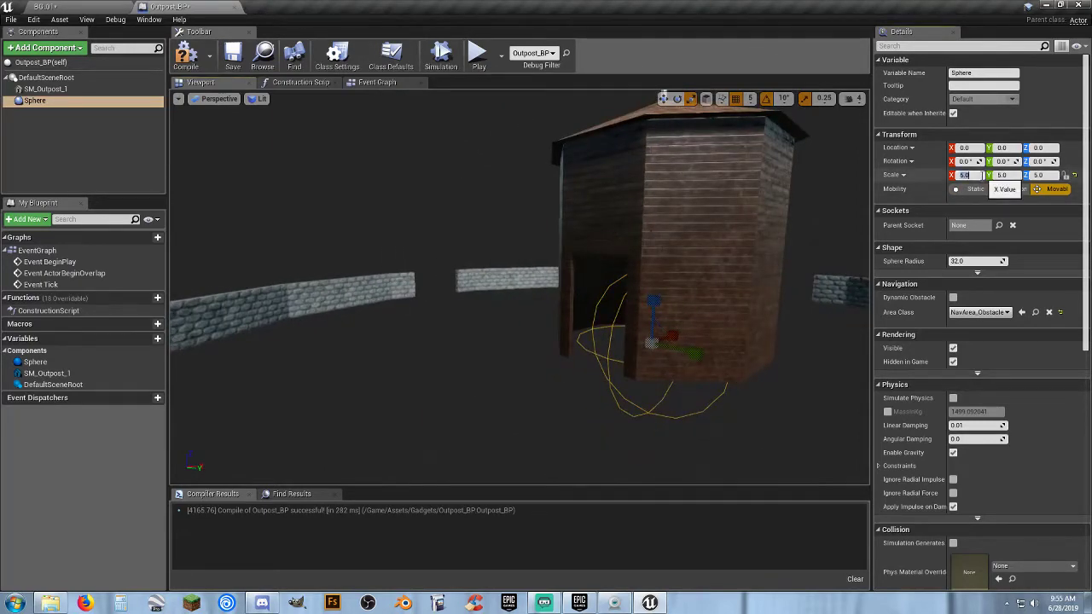
key(Return)
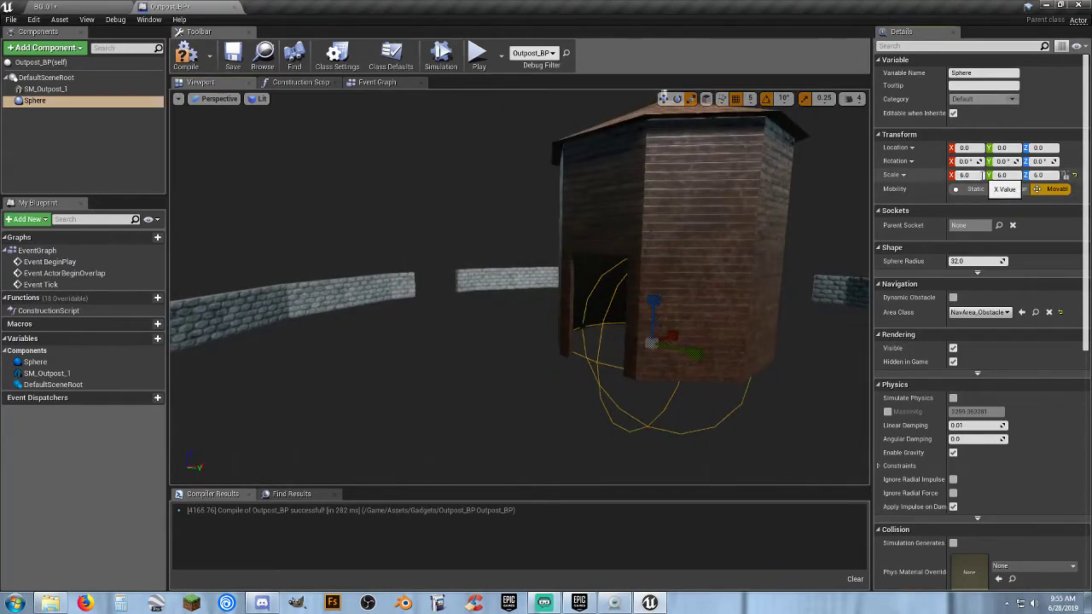
mouse_move(626, 273)
right_down()
mouse_move(713, 272)
mouse_move(627, 284)
right_up()
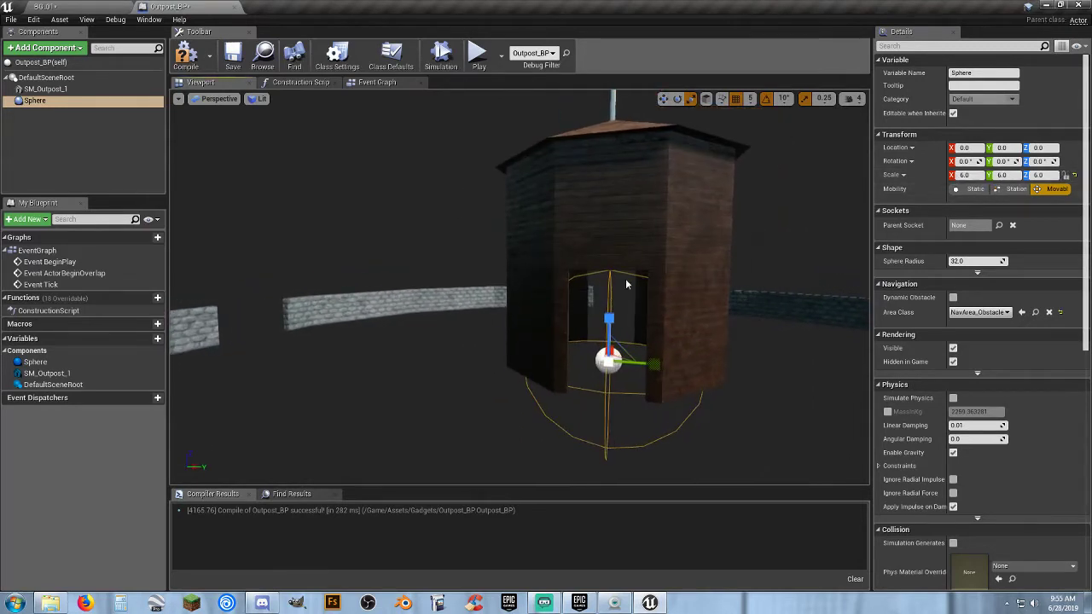
click(186, 56)
click(232, 55)
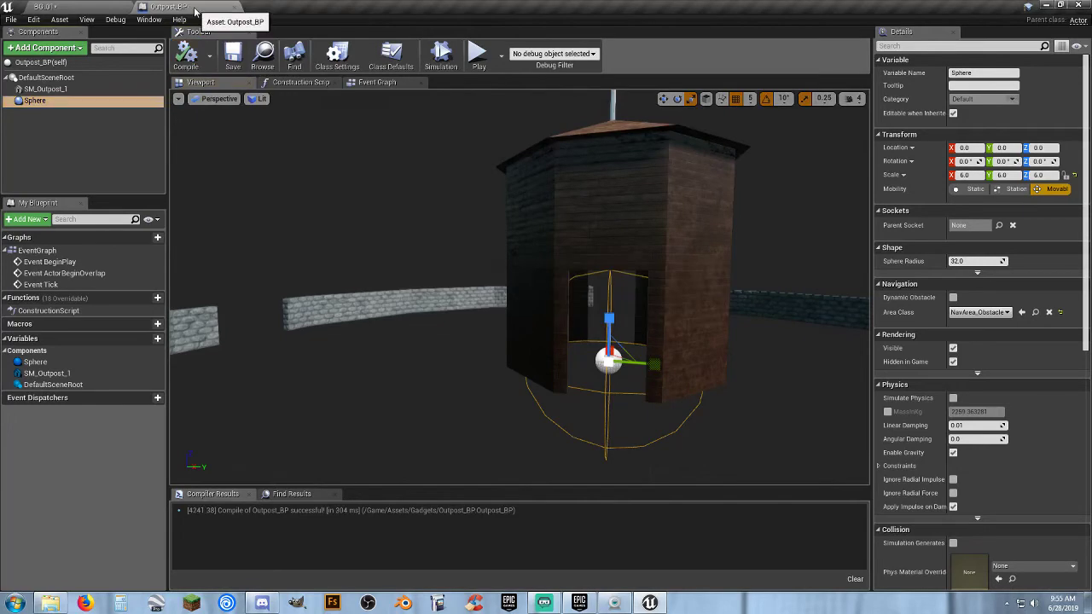
Replace the three default event nodes in the Event Graph with an OnComponentBeginOverlap event for the Sphere.
click(378, 83)
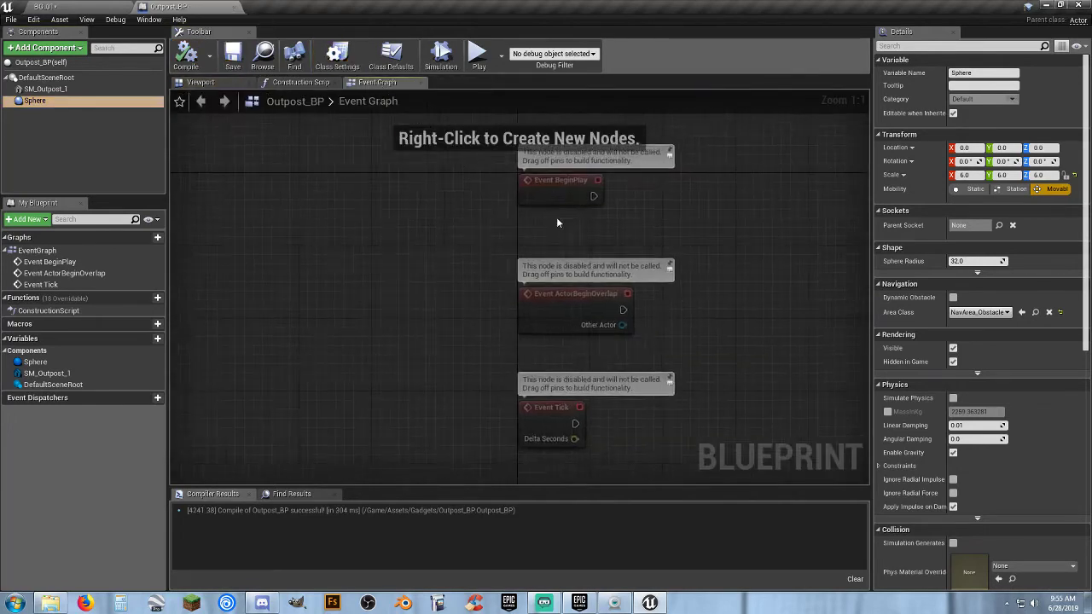
drag(506, 182, 659, 447)
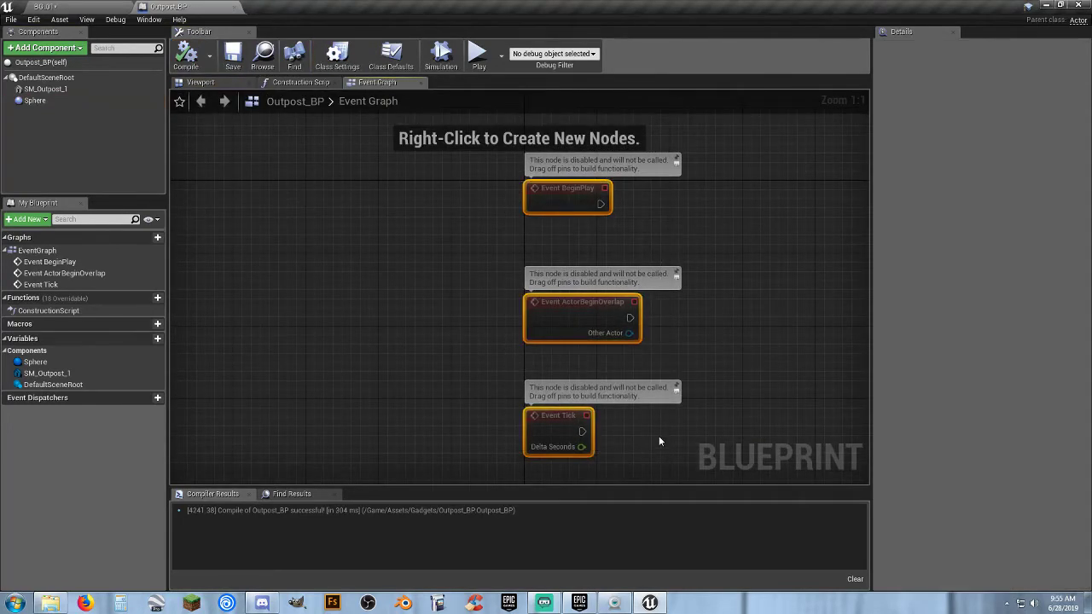
key(Delete)
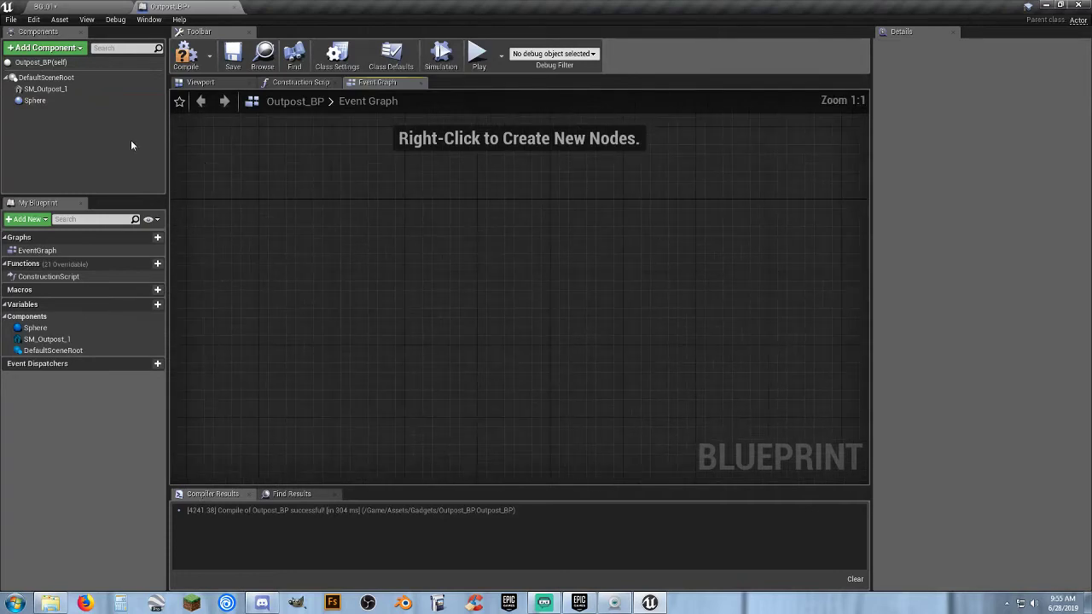
right_click(43, 100)
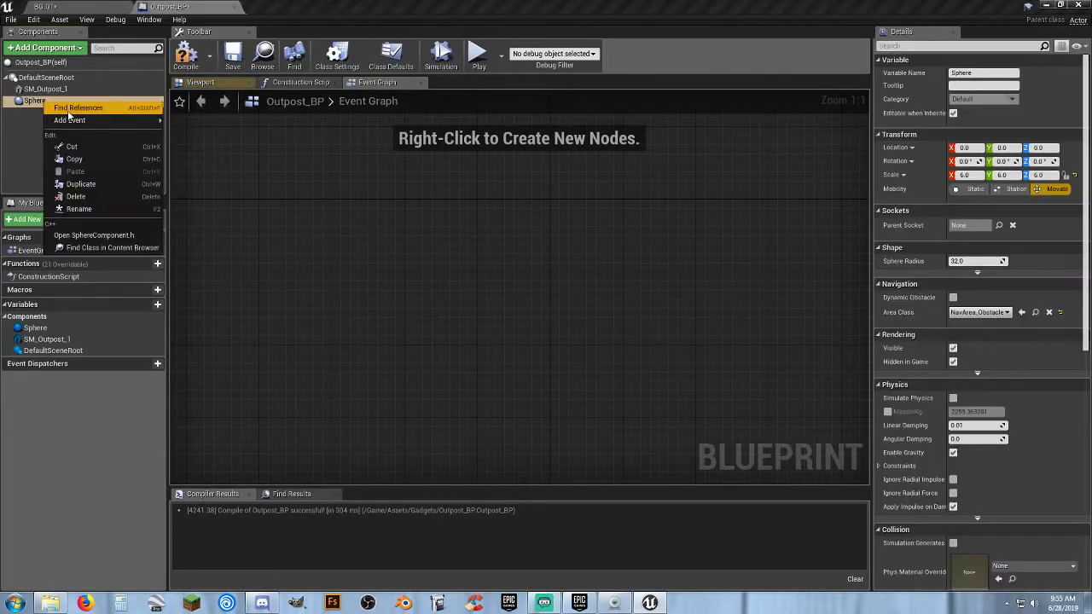
mouse_move(73, 119)
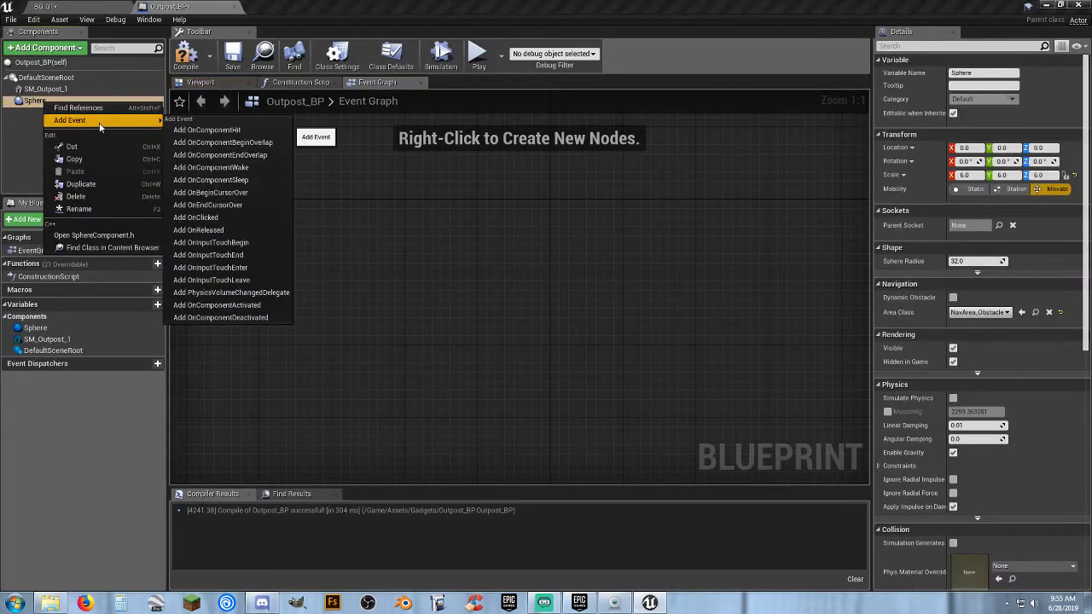
click(227, 144)
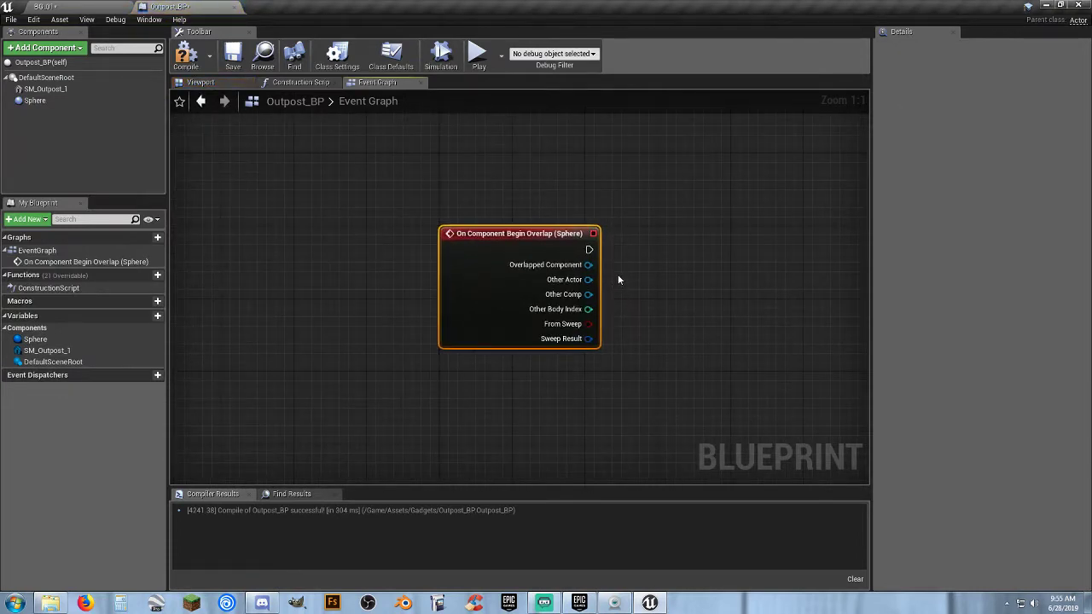
Cast the overlap event's Other Actor to Player_Base, align the cast node beside the event, and compile the blueprint.
right_drag(622, 273, 432, 218)
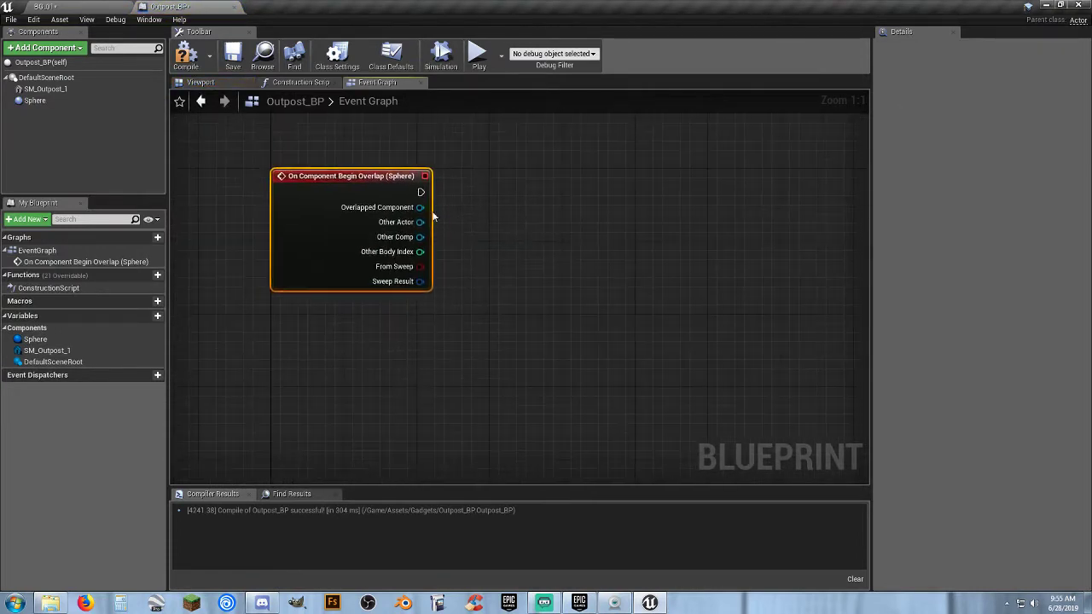
drag(420, 222, 544, 236)
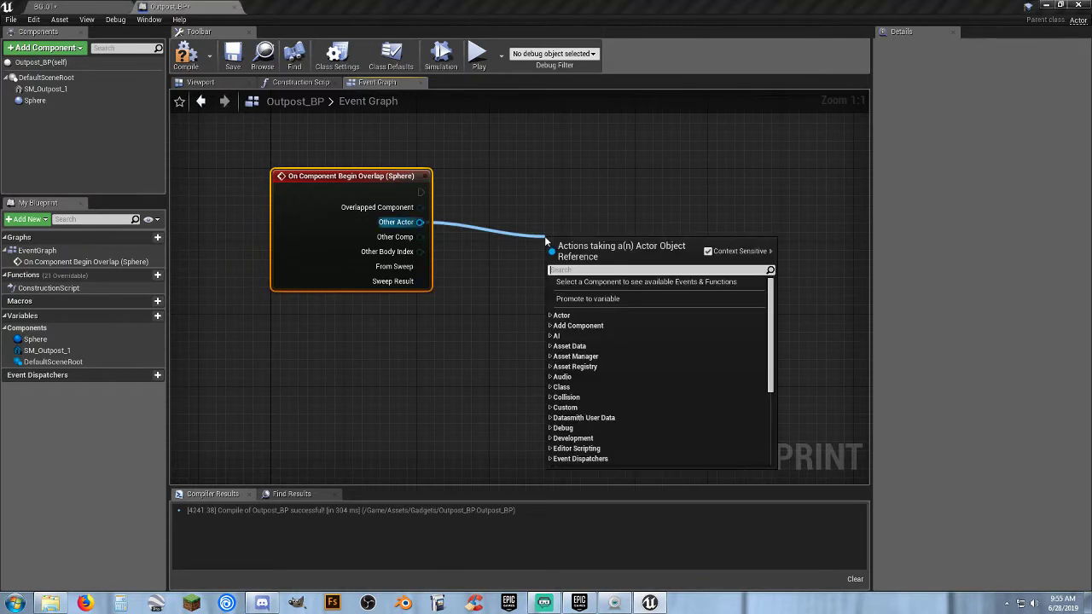
text(casttoplayer)
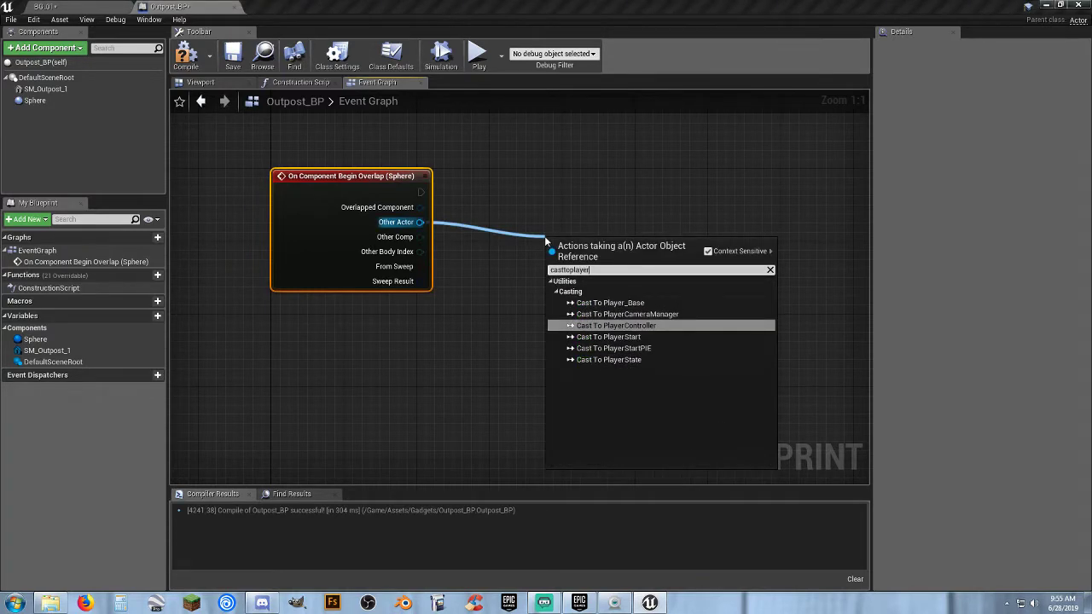
key(Up)
key(Up)
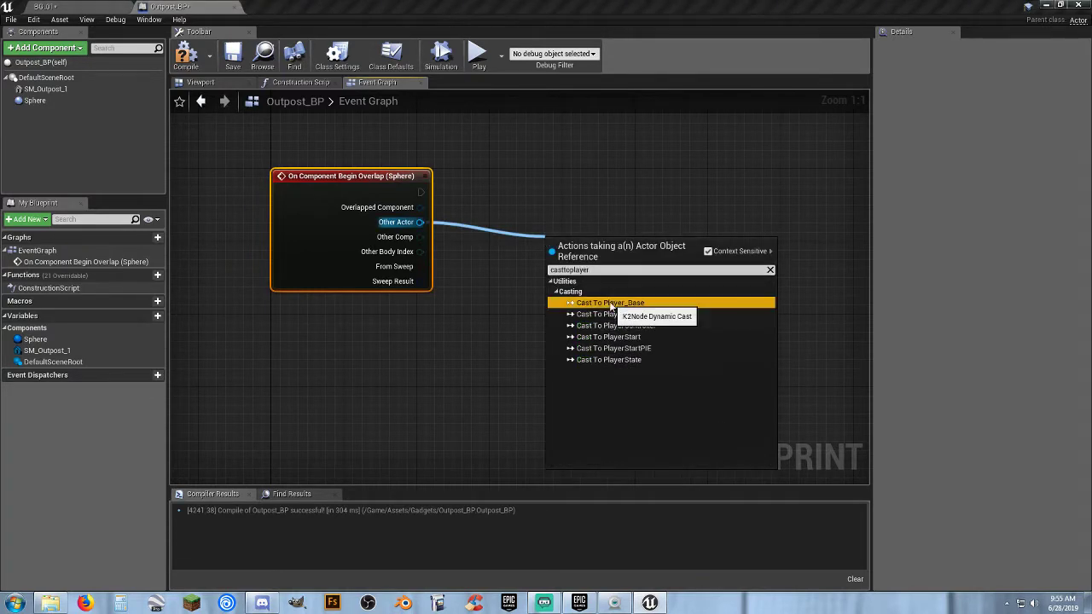
key(Return)
drag(560, 234, 515, 179)
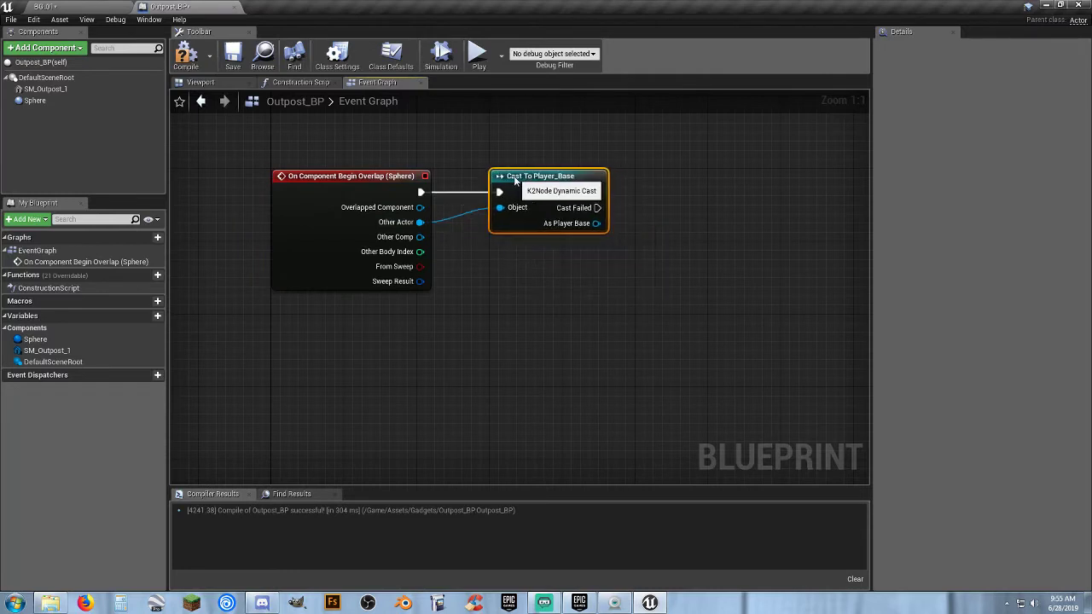
right_drag(590, 280, 536, 268)
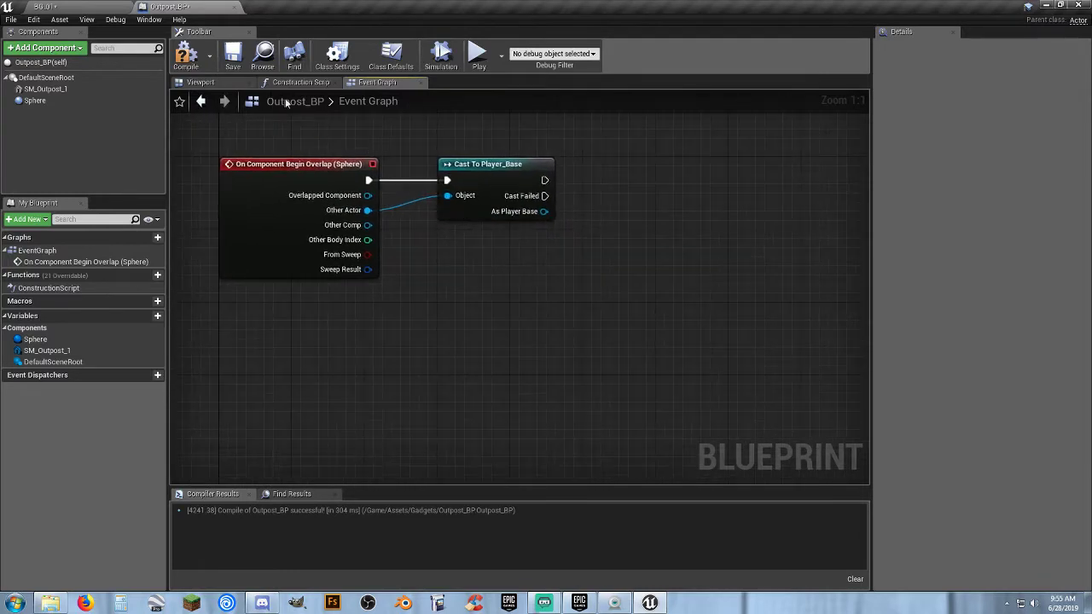
click(184, 53)
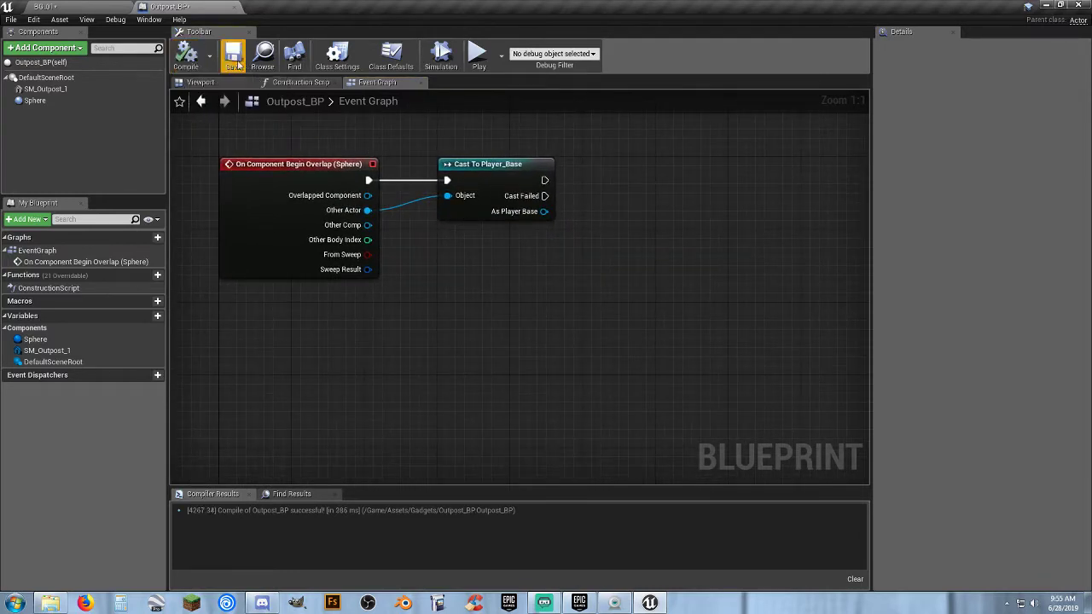
Add a Set Material node targeting an SM_Outpost_1 reference and execute it after the successful Player_Base cast.
click(45, 89)
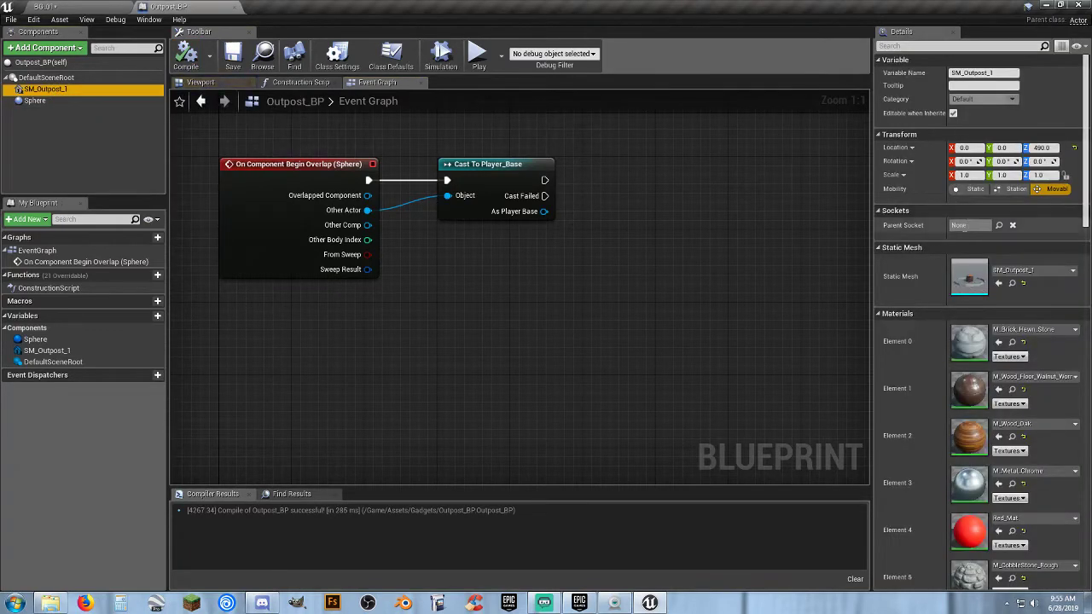
scroll(955, 482, down, 2)
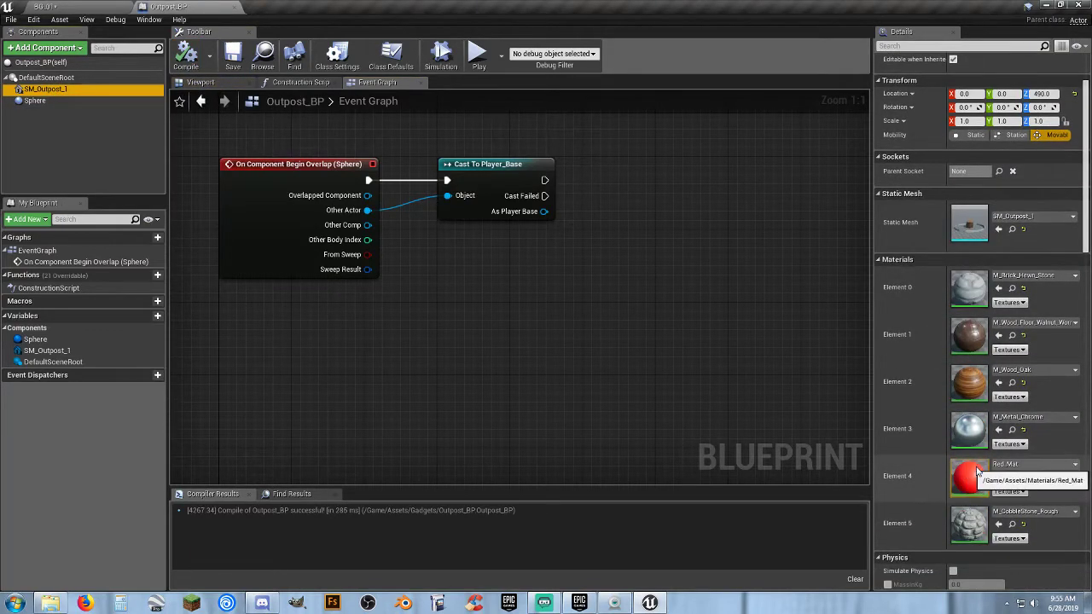
right_drag(658, 242, 627, 240)
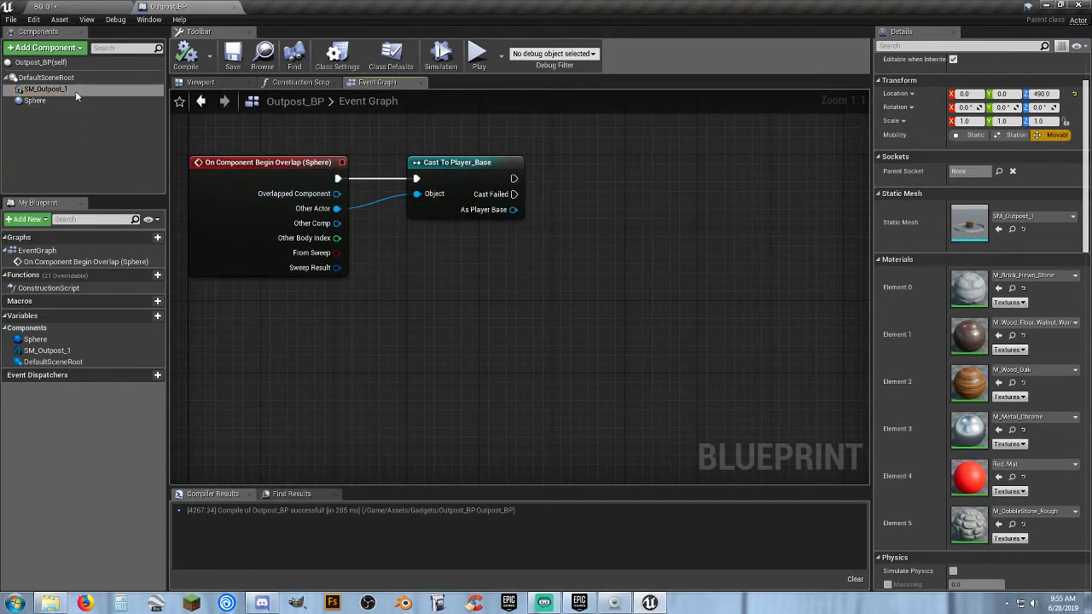
drag(47, 89, 355, 228)
drag(418, 244, 426, 238)
drag(490, 250, 587, 261)
text(setmater)
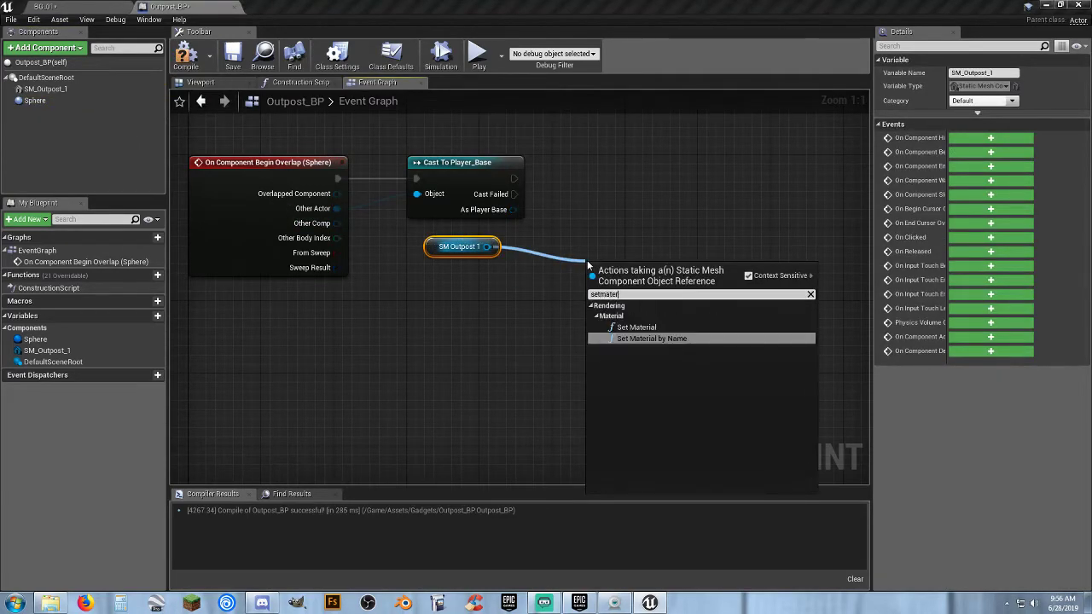
click(636, 326)
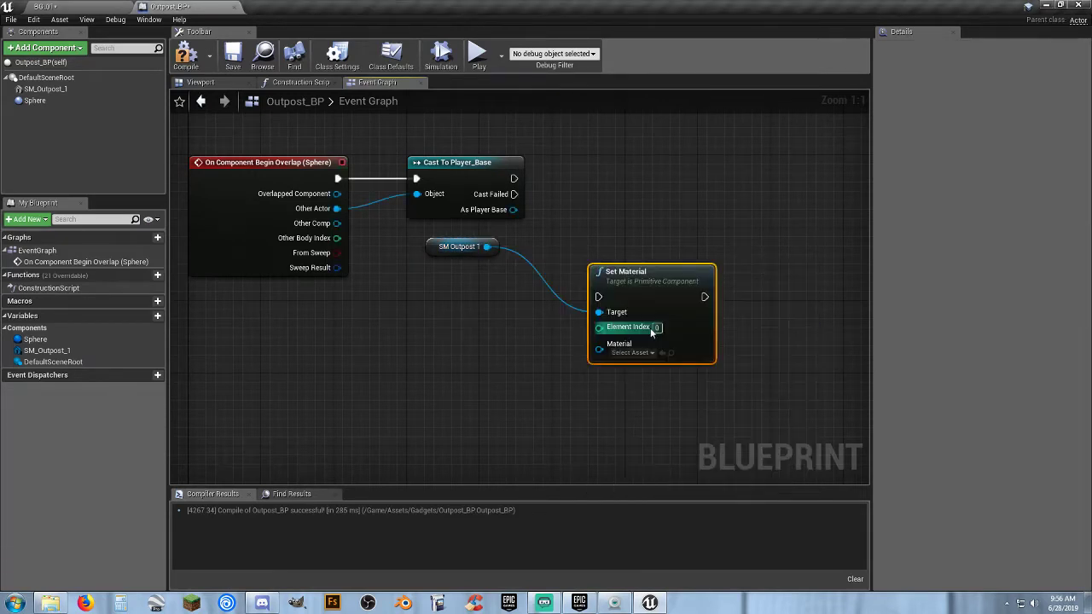
drag(605, 300, 515, 180)
drag(610, 275, 580, 159)
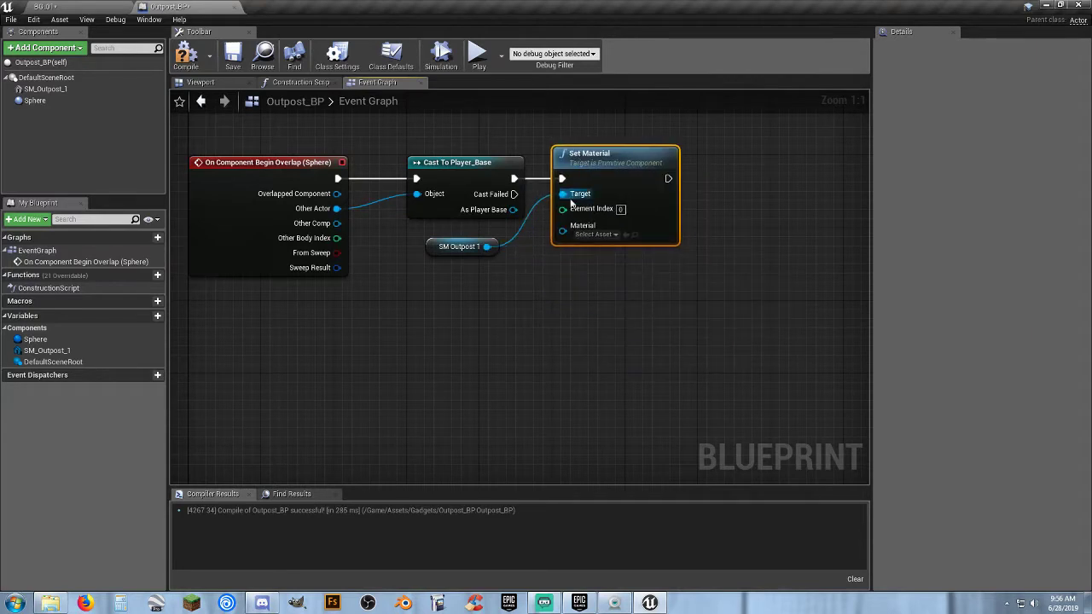
Set the Set Material node's Element Index to 4 and its Material to Blue_Mat, and compile the blueprint.
click(582, 271)
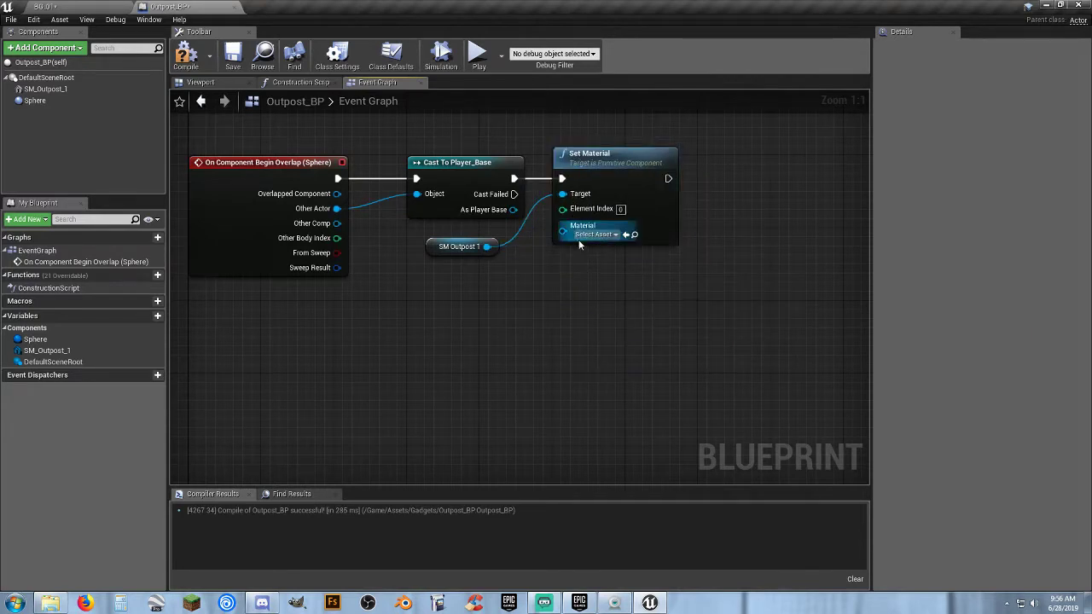
click(51, 89)
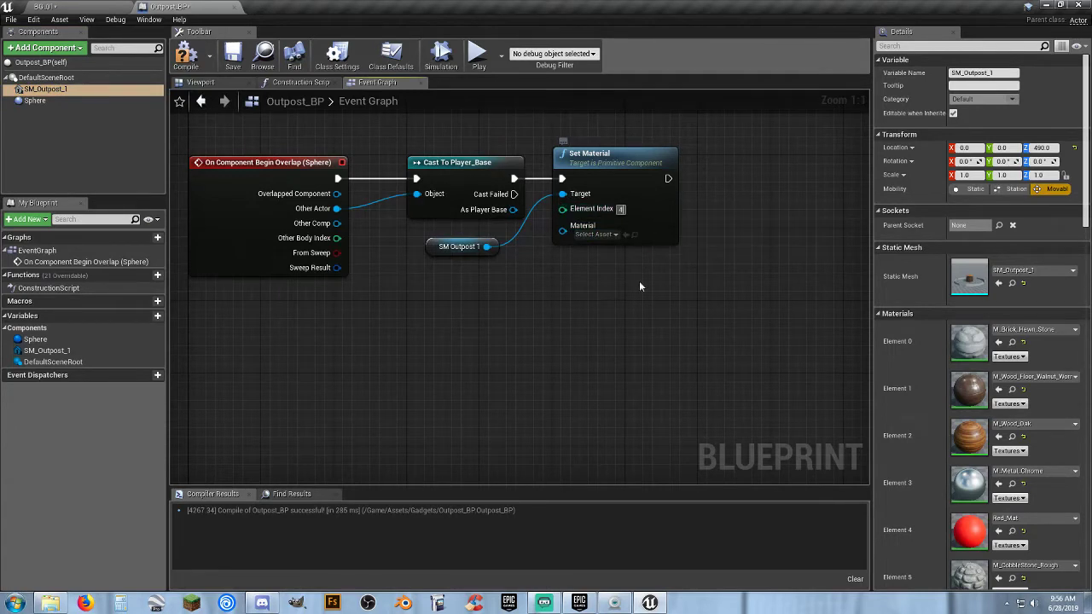
click(610, 236)
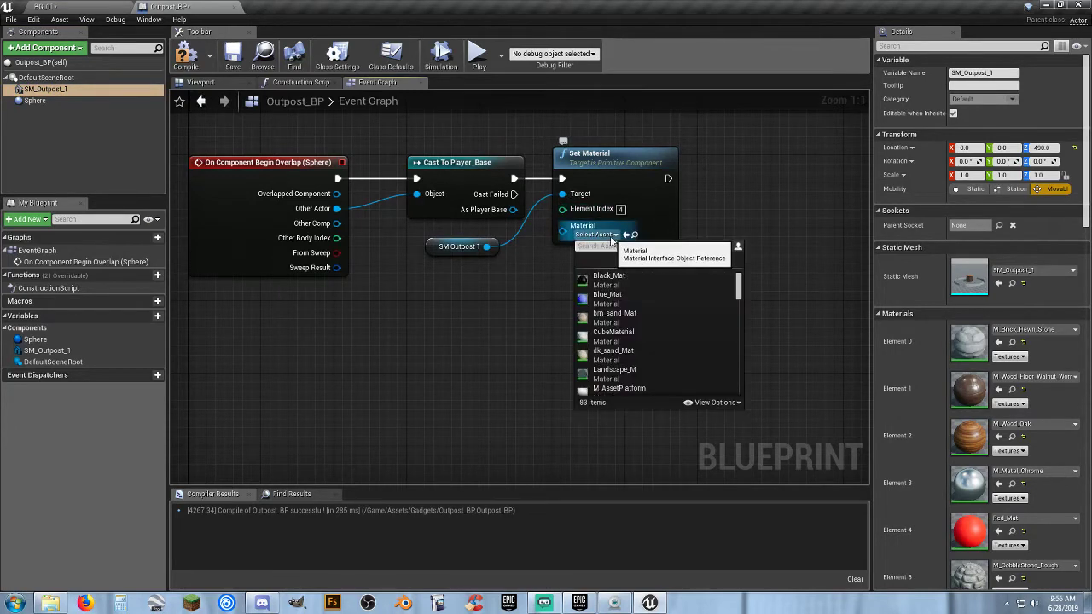
click(632, 292)
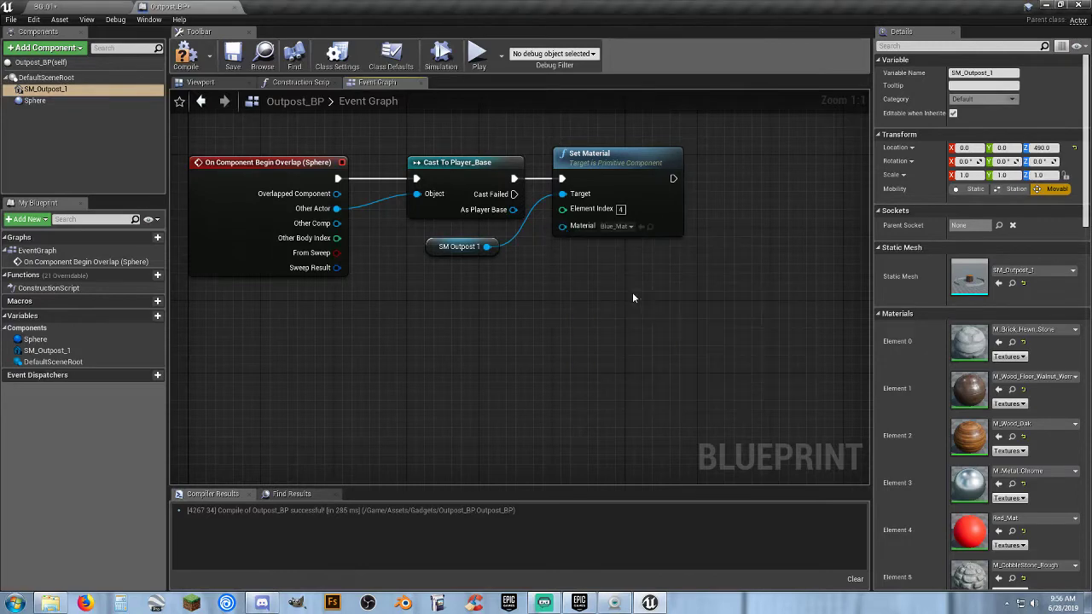
click(186, 52)
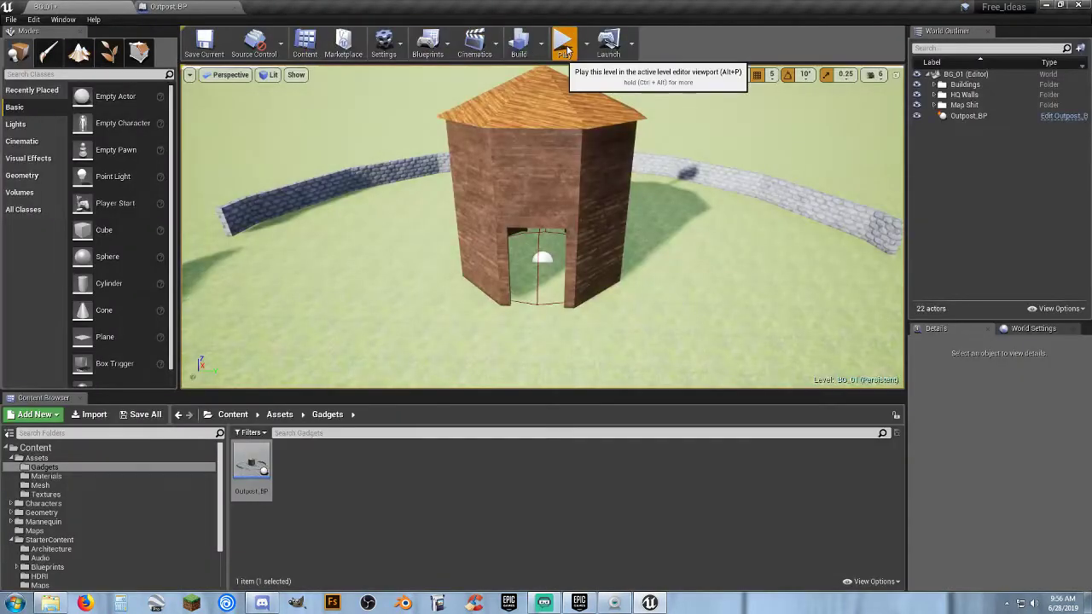
Play-test the level by running the character through the outpost, check the flag's colour from outside, and end the session.
click(563, 43)
key(w)
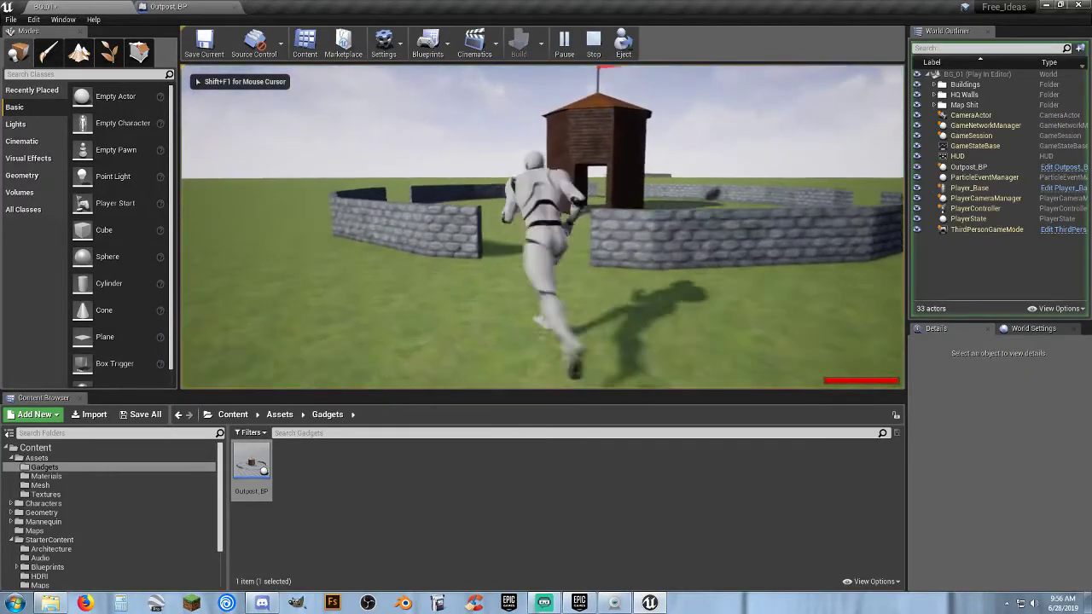
key(w)
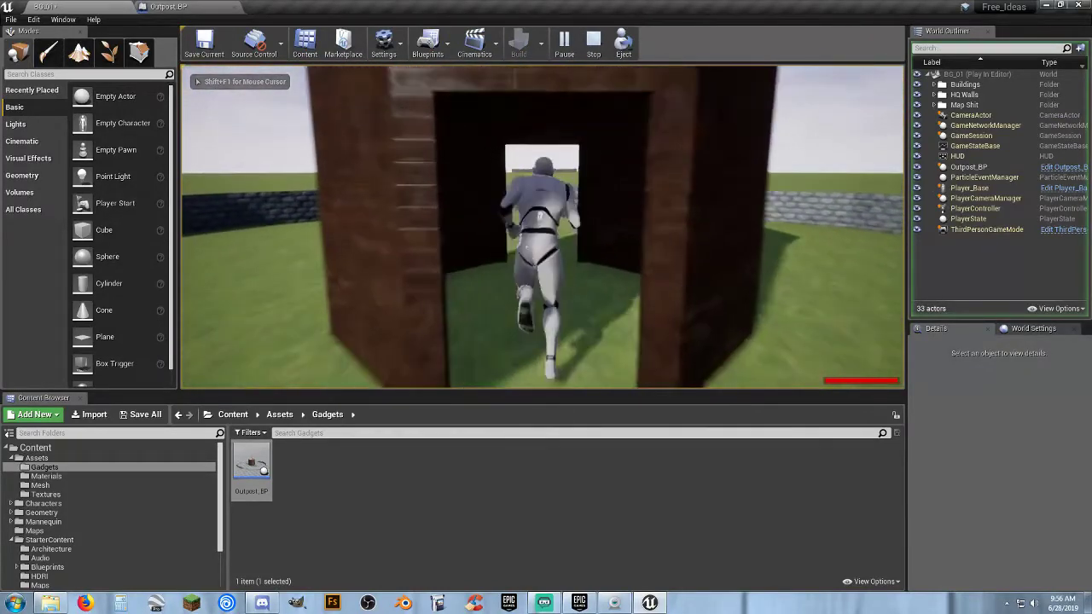
key(w)
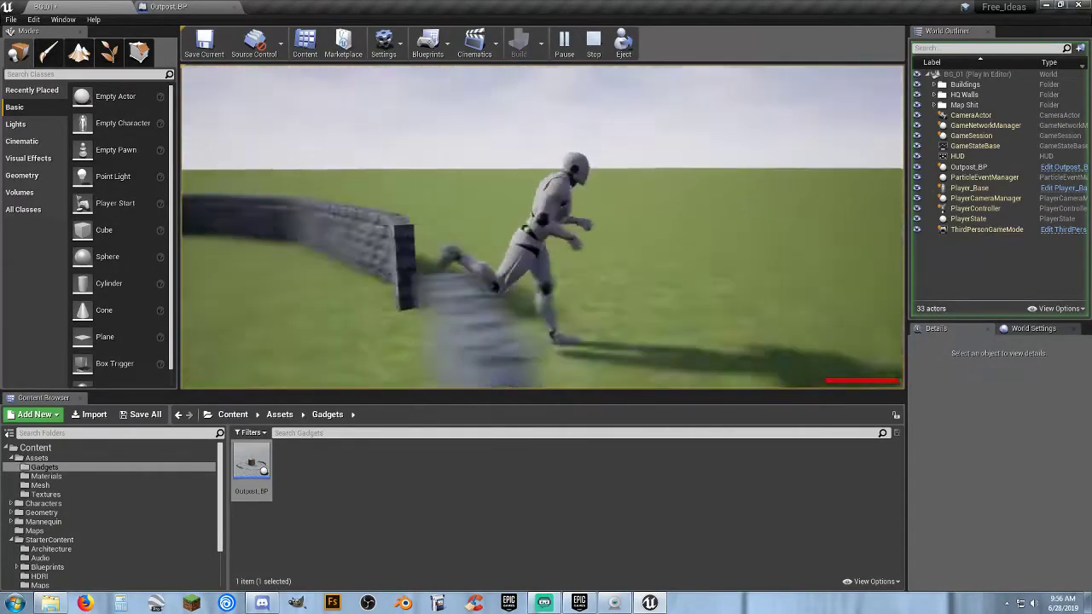
key(w)
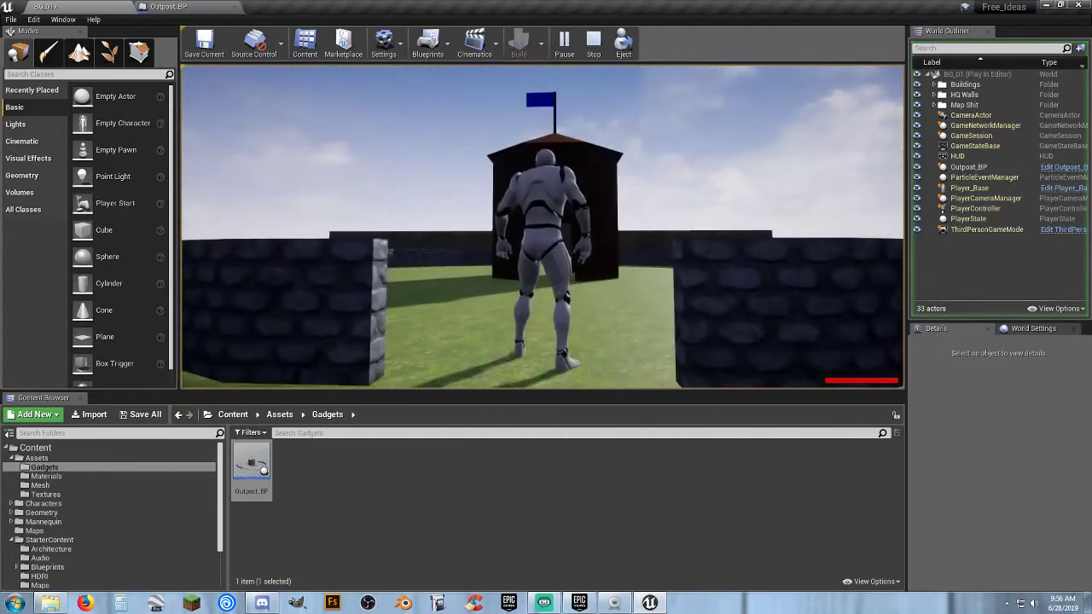
key(w)
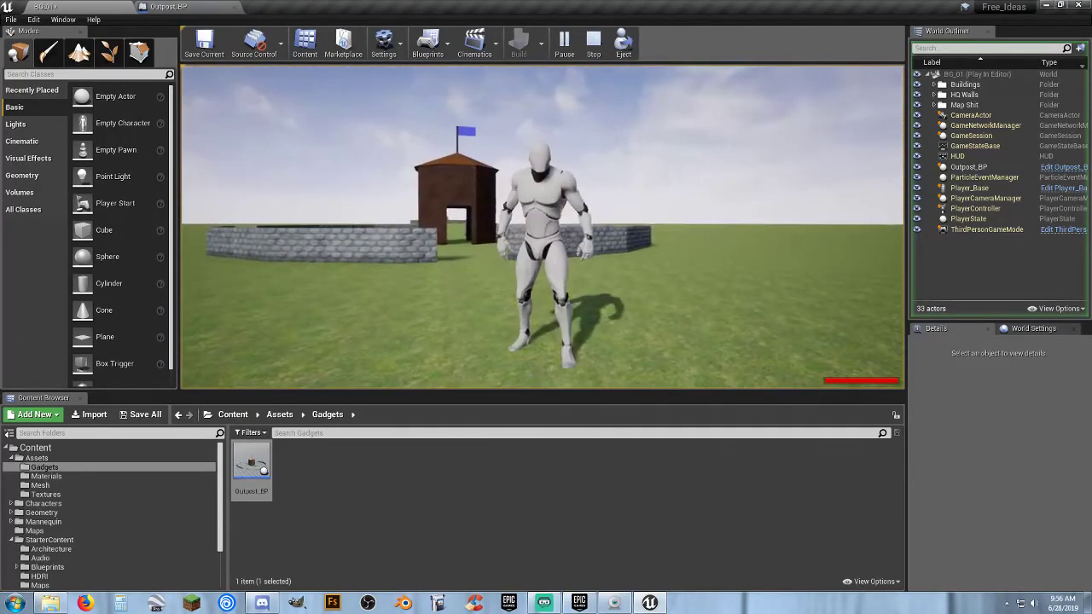
key(Escape)
Move the Outpost_BP actor away from the near base to about X -12380, Y -12540.
right_drag(495, 224, 563, 264)
key(w)
key(s)
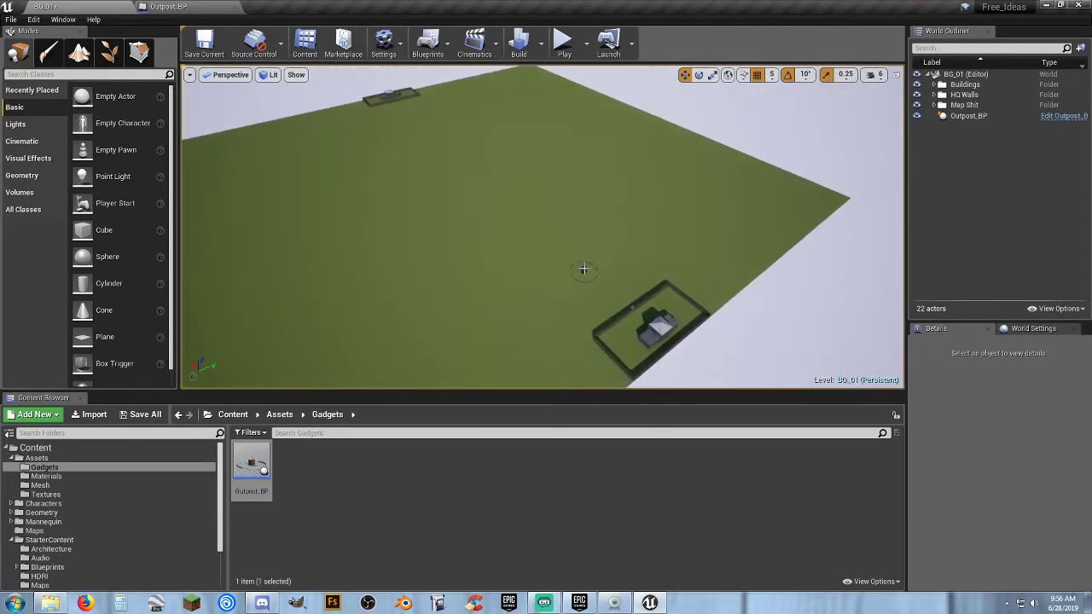
click(584, 269)
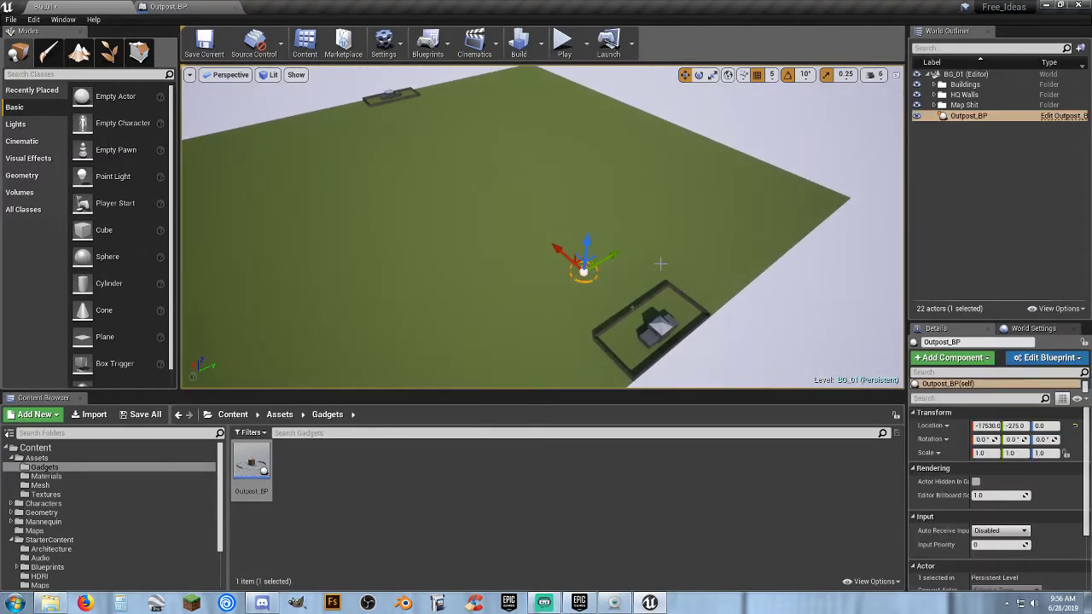
right_drag(660, 264, 661, 240)
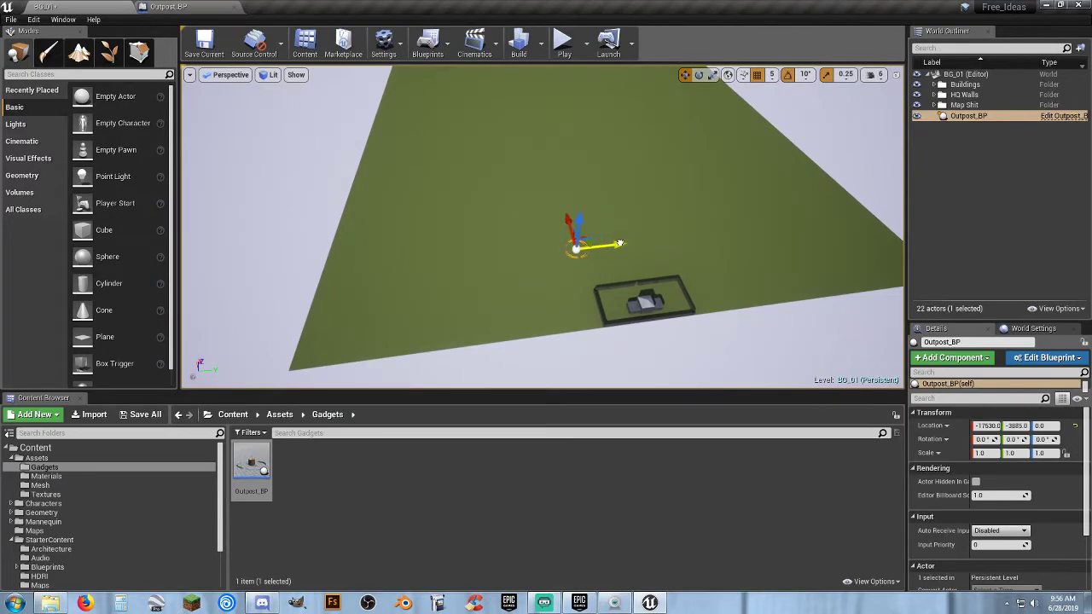
drag(619, 244, 523, 252)
right_drag(510, 236, 478, 239)
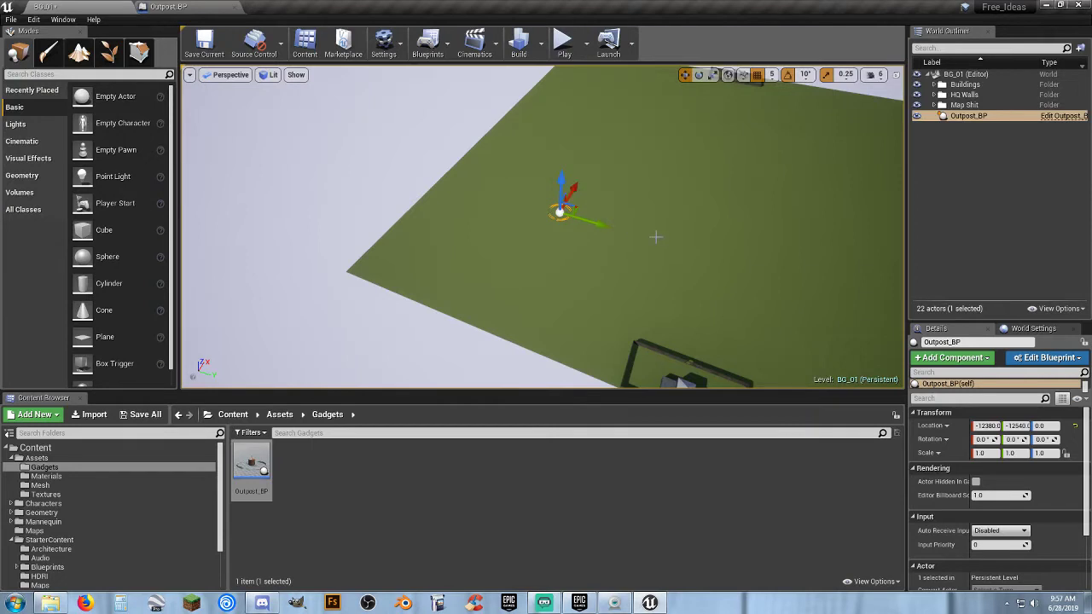
Duplicate the outpost and place the copy diagonally across the map at about X 10800, Y 15180.
key(ctrl+w)
right_drag(638, 214, 669, 201)
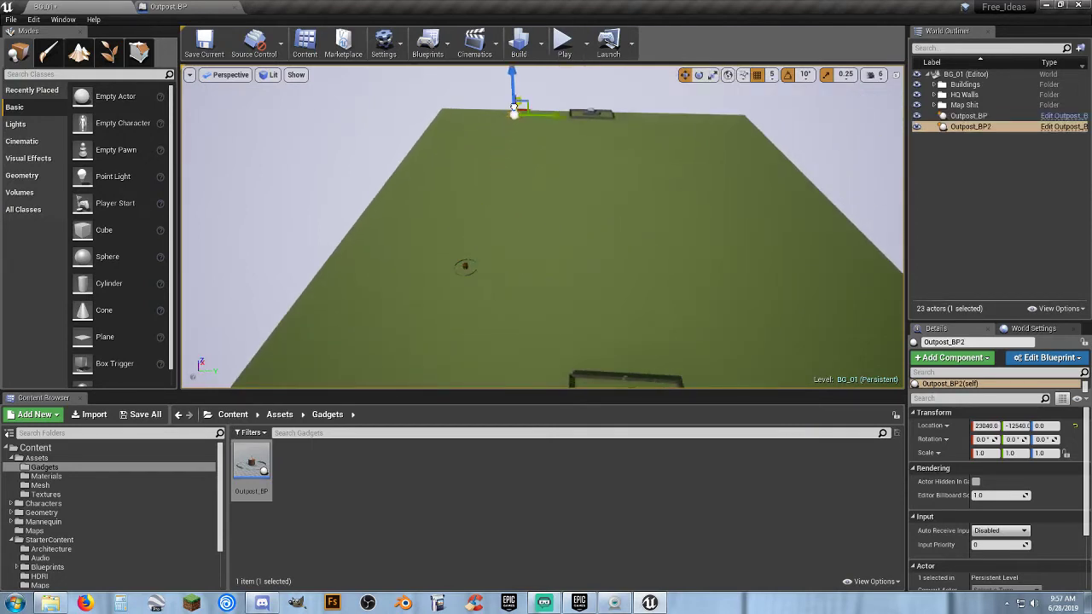
drag(513, 107, 734, 148)
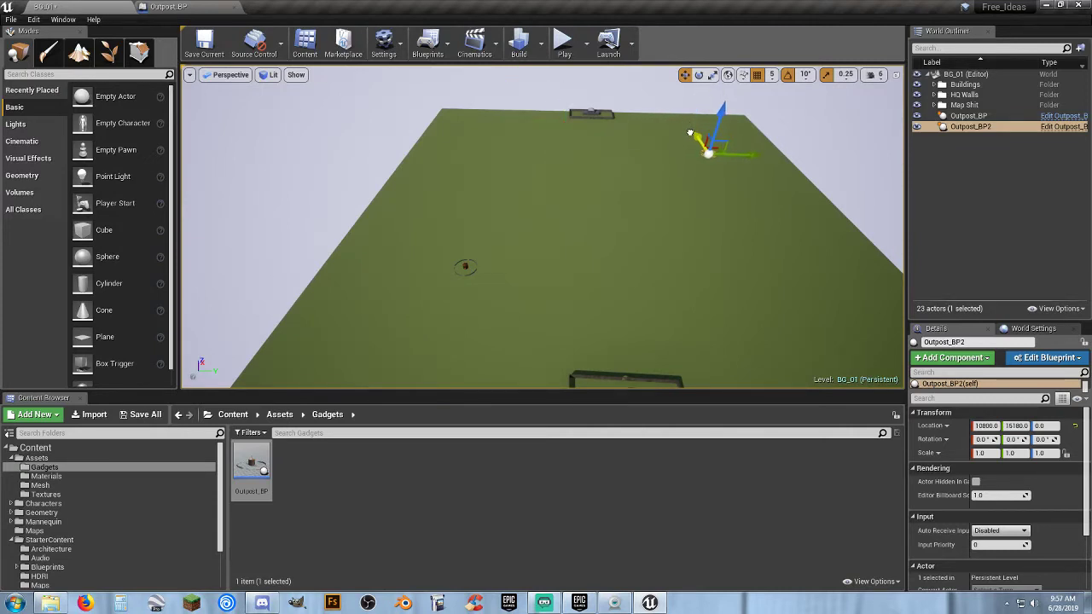
Add a third outpost copy at the map's centre by setting its location to 0, 0, 0.
key(ctrl+v)
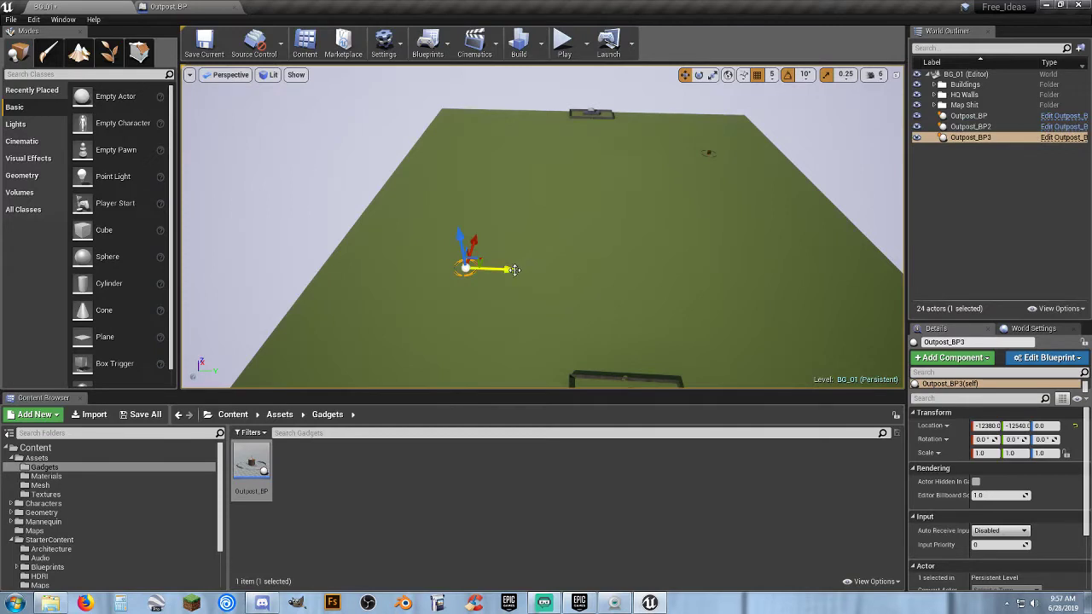
drag(533, 271, 658, 282)
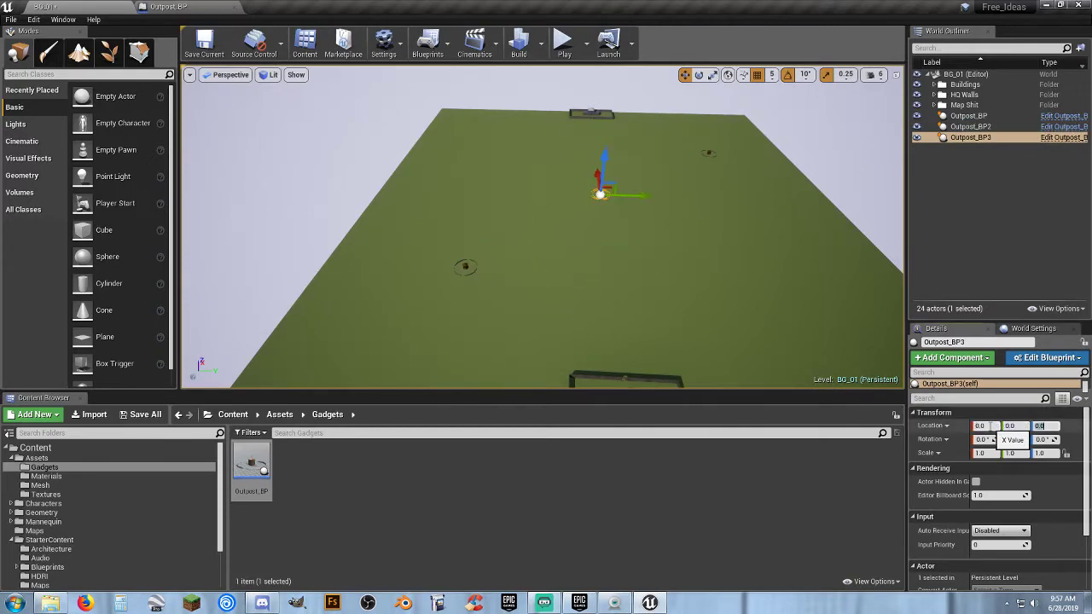
key(s)
right_drag(629, 295, 666, 306)
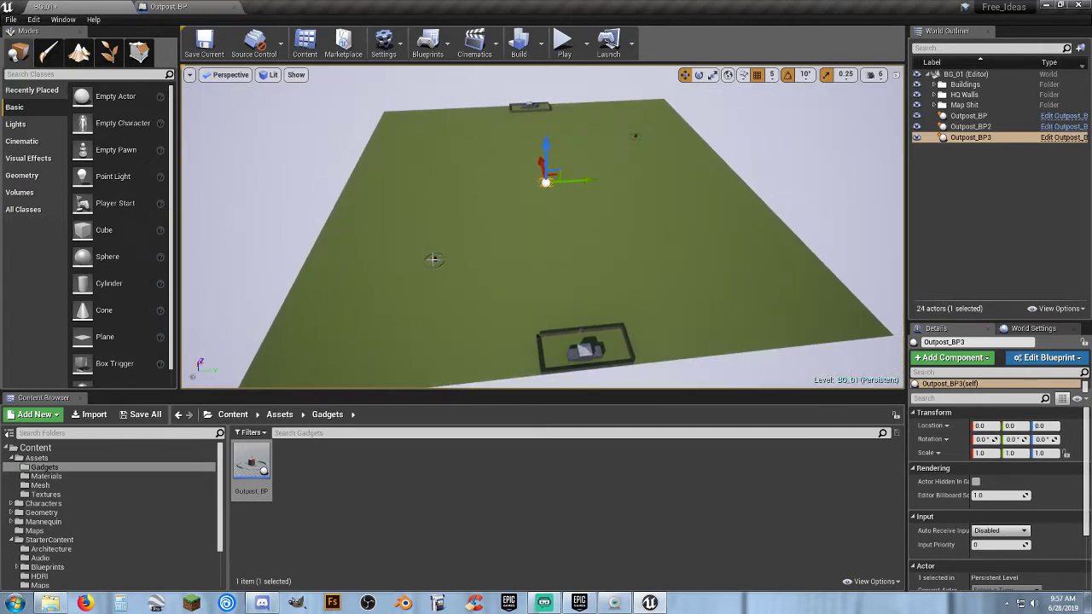
Duplicate outposts to the two remaining map quadrants, at about X -12380, Y 13340 and X 10800, Y -15900.
click(433, 260)
alt+drag(437, 262, 673, 242)
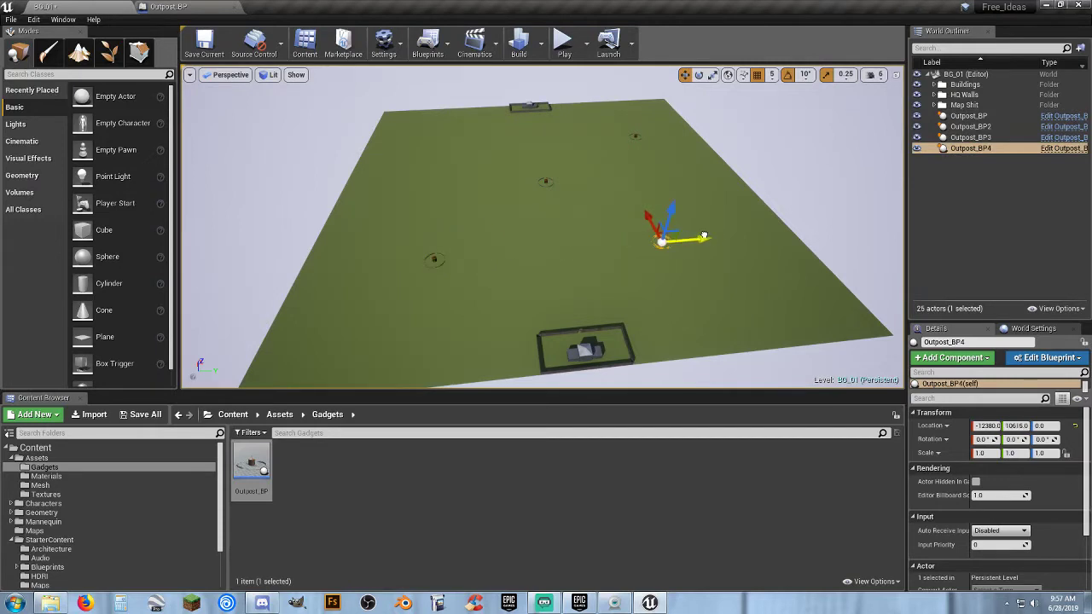
click(636, 135)
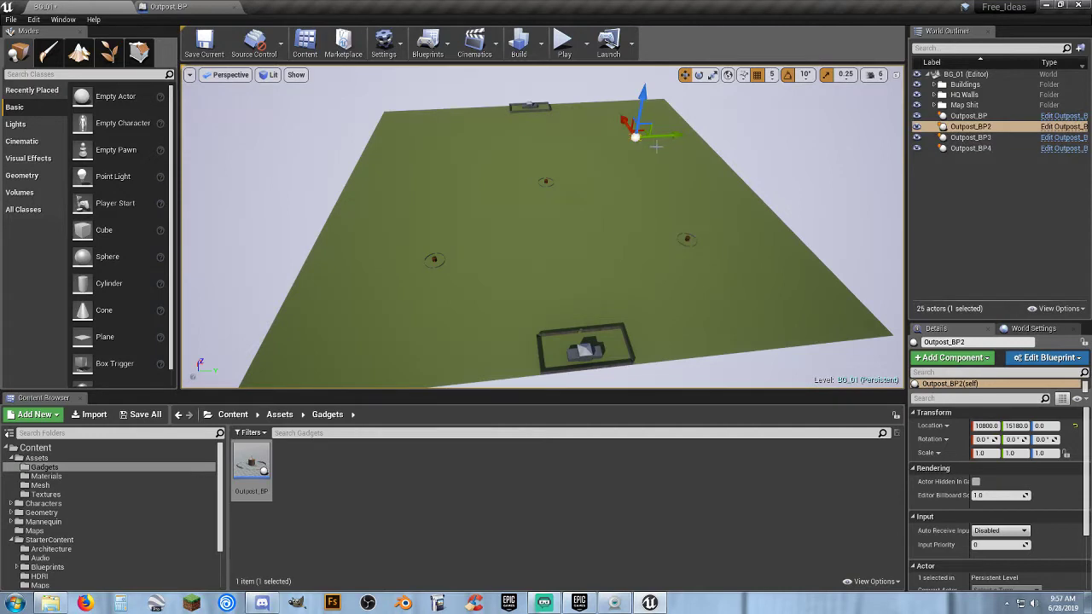
key(ctrl+w)
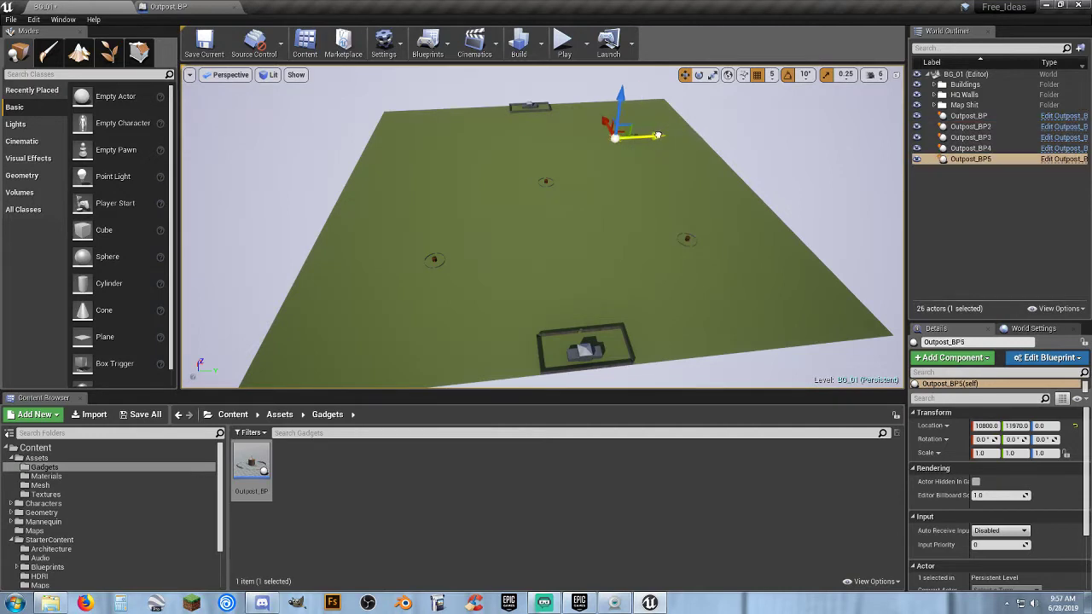
drag(658, 135, 505, 145)
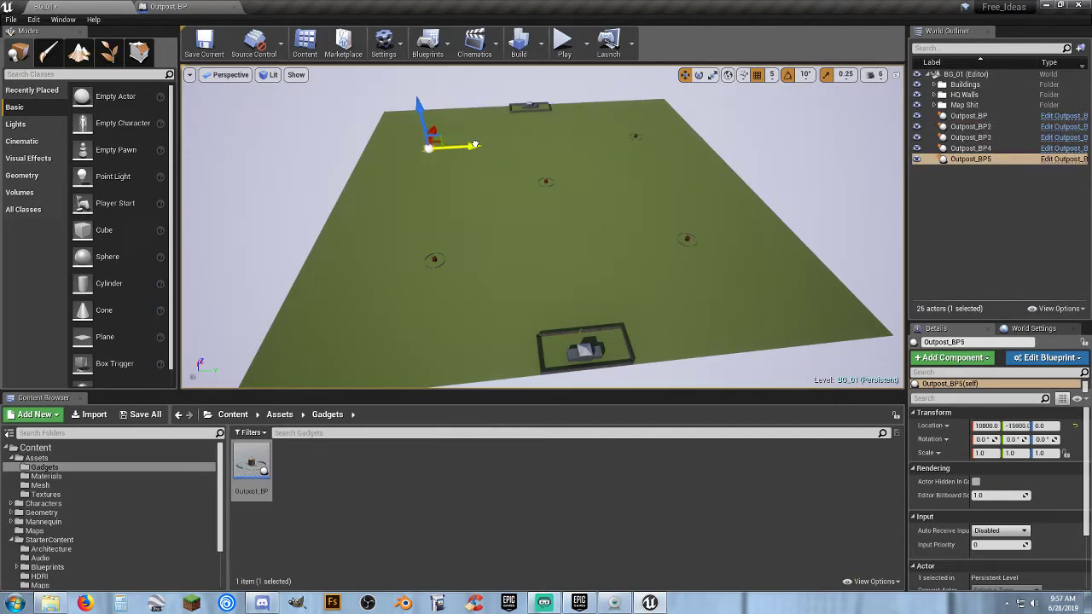
Play-test the level with all five outposts placed, running the character across the field, and end the session.
key(w)
right_drag(510, 220, 567, 234)
key(s)
click(564, 40)
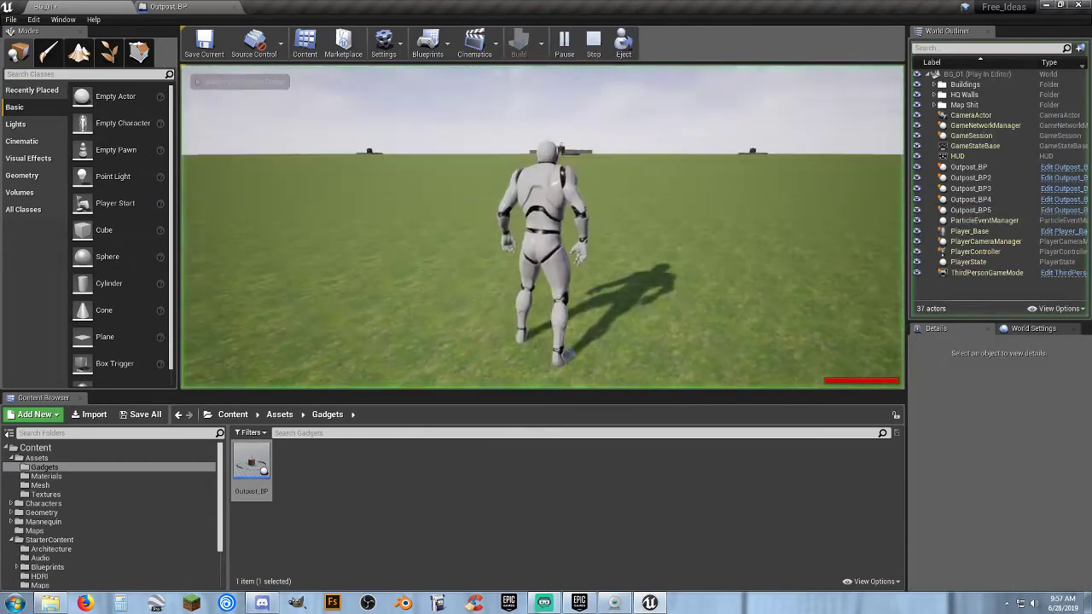
key(w)
key(w)
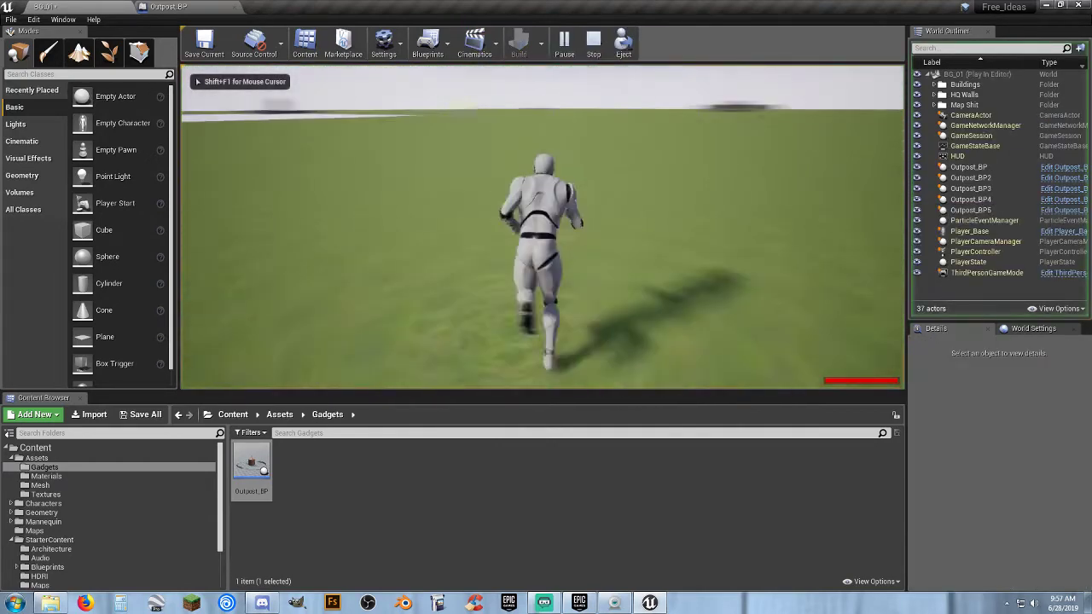
key(w)
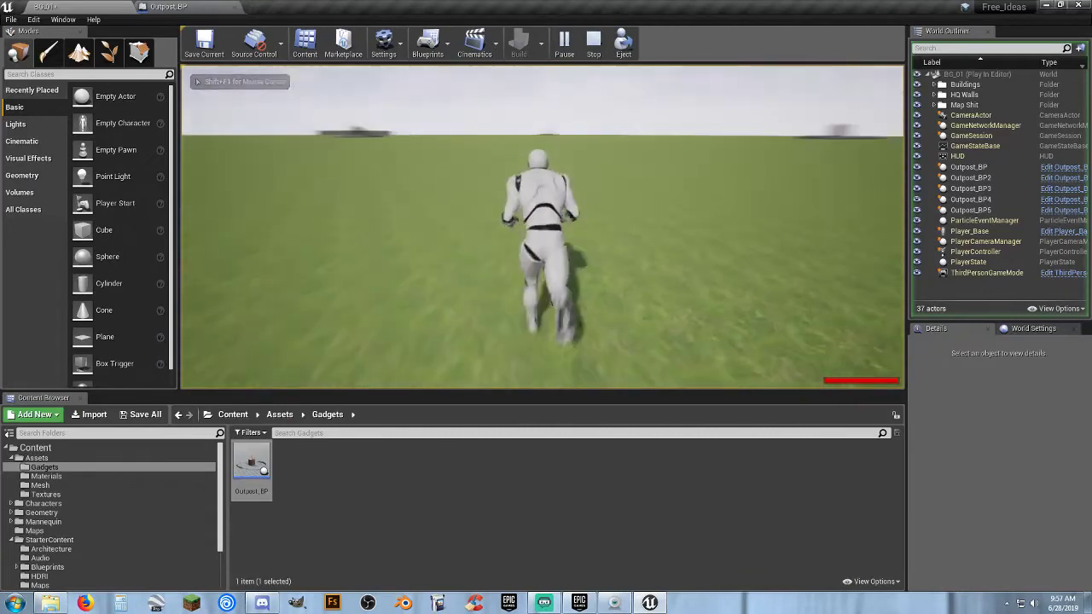
key(w)
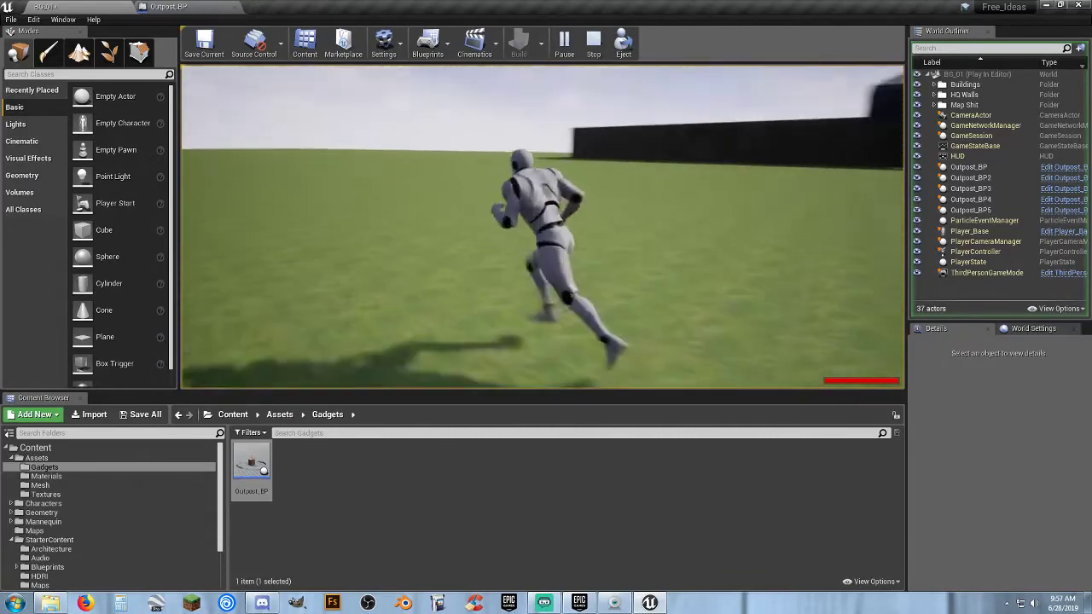
key(Escape)
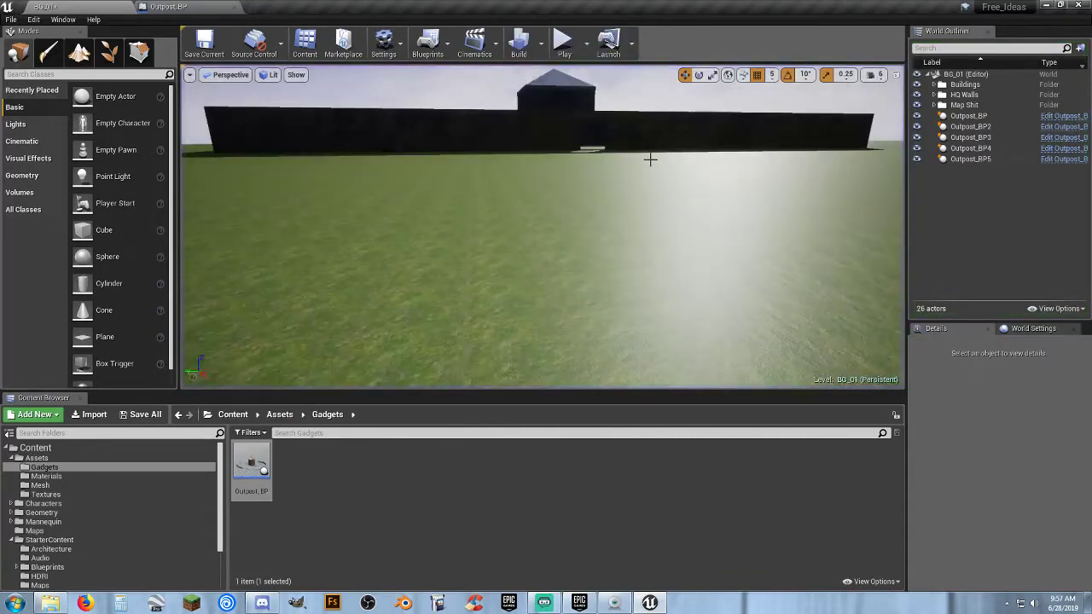
Examine the walled headquarters from above, and browse the Geometry shapes and the StarterContent and Assets Materials folders.
key(s)
right_drag(650, 159, 829, 241)
key(w)
key(a)
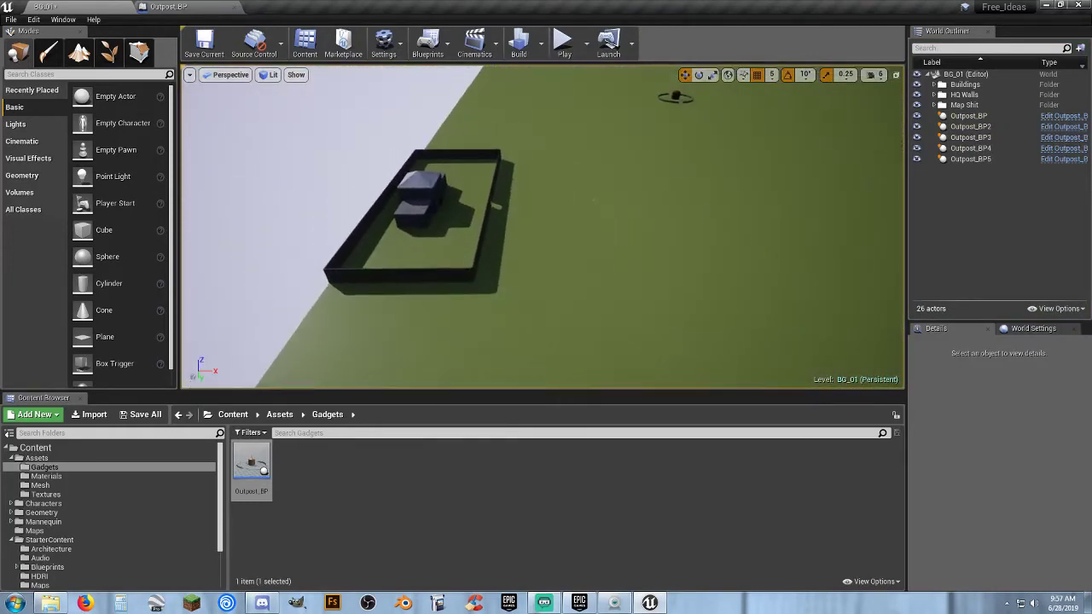
key(s)
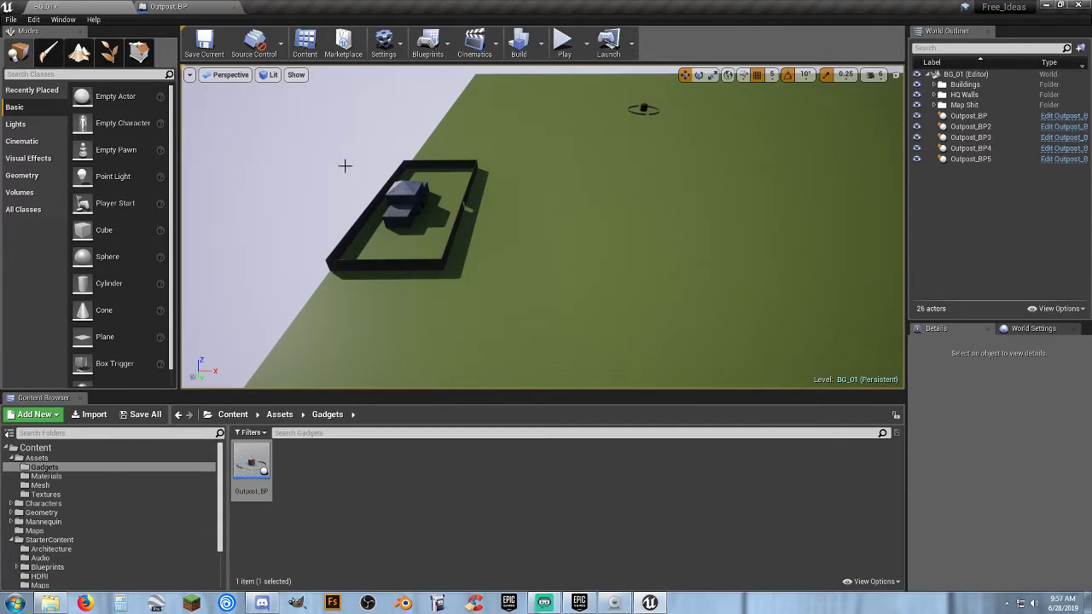
click(24, 176)
scroll(58, 546, down, 3)
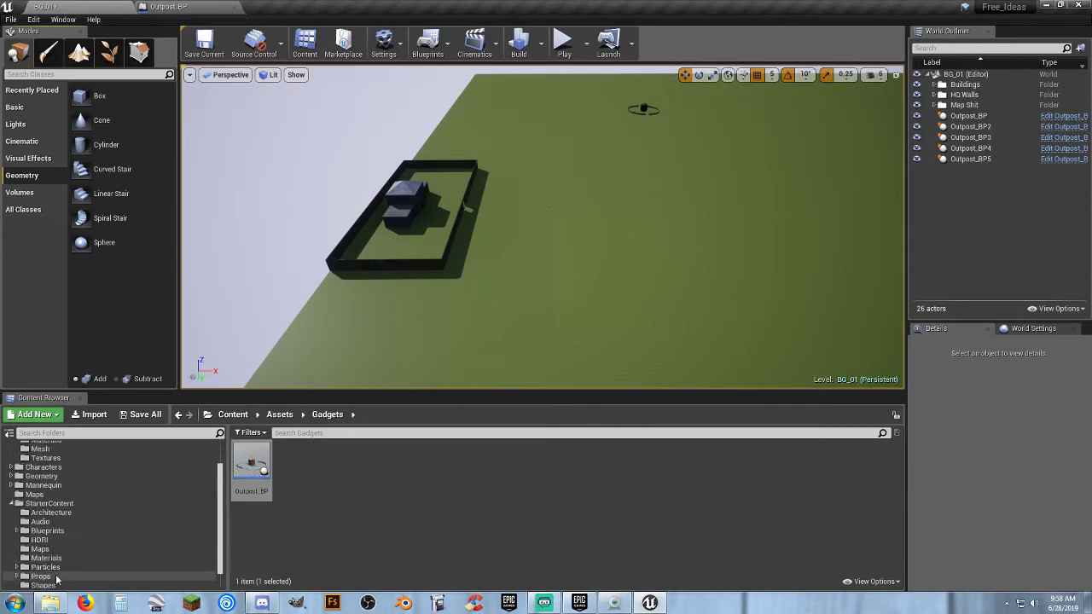
click(57, 541)
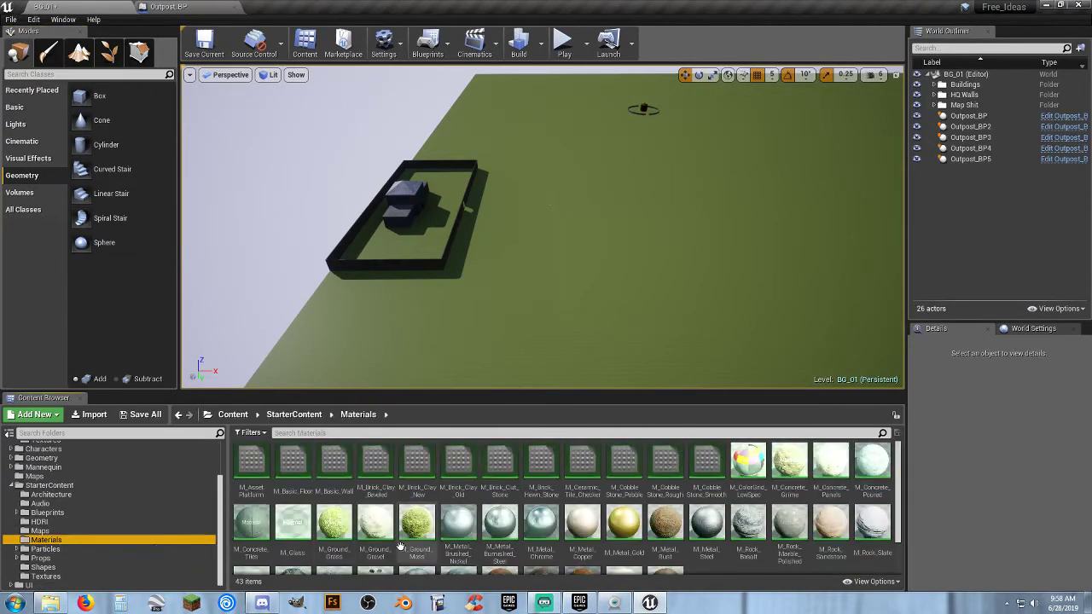
scroll(736, 499, down, 2)
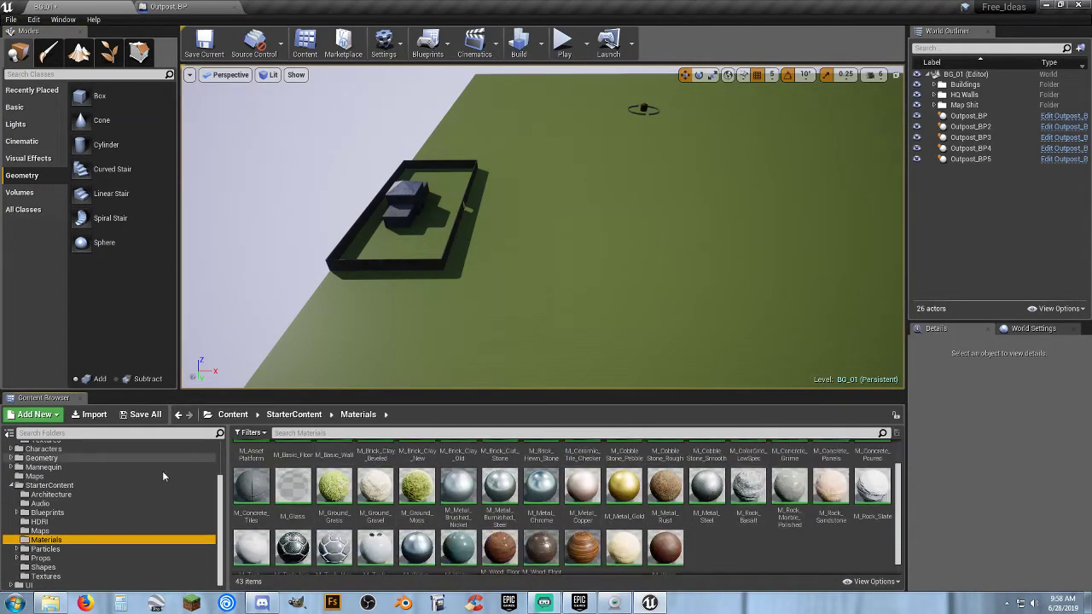
scroll(136, 499, up, 3)
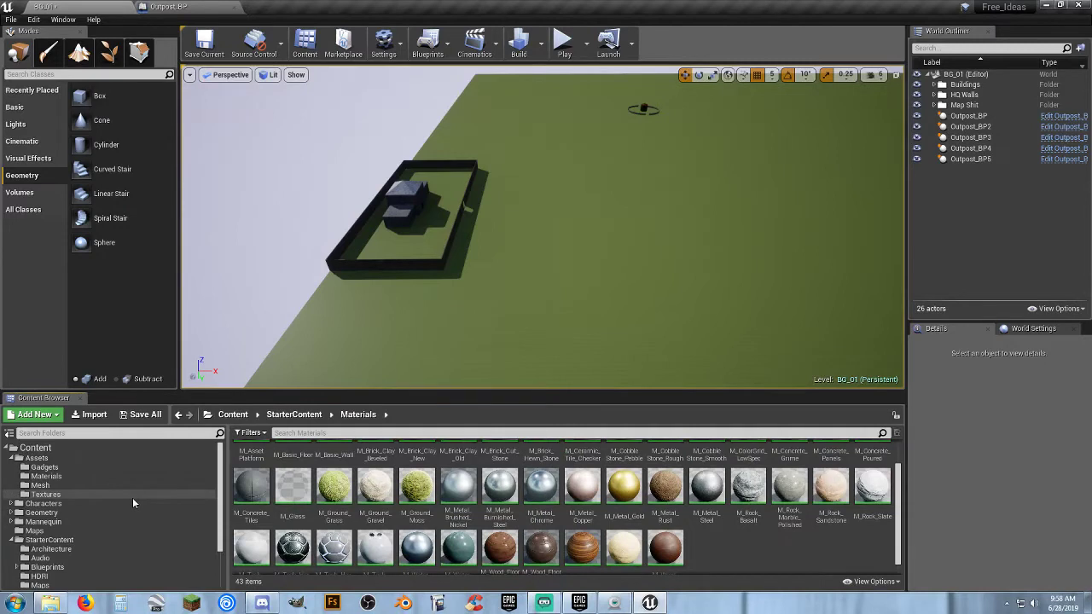
click(74, 476)
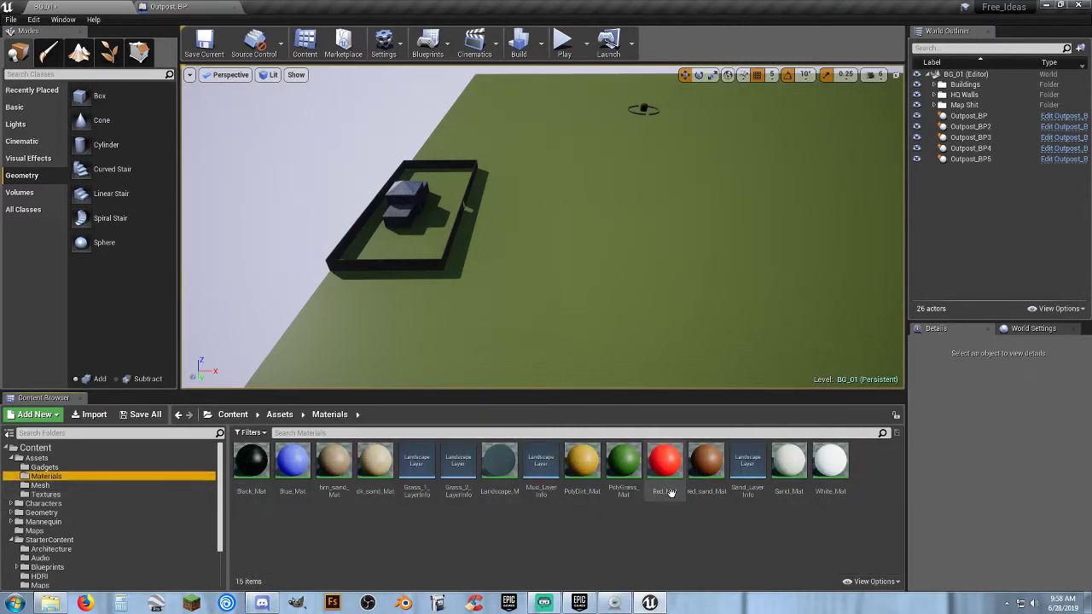
Place a solid cylinder brush with Blue_Mat on the ground just outside the walled headquarters.
click(288, 493)
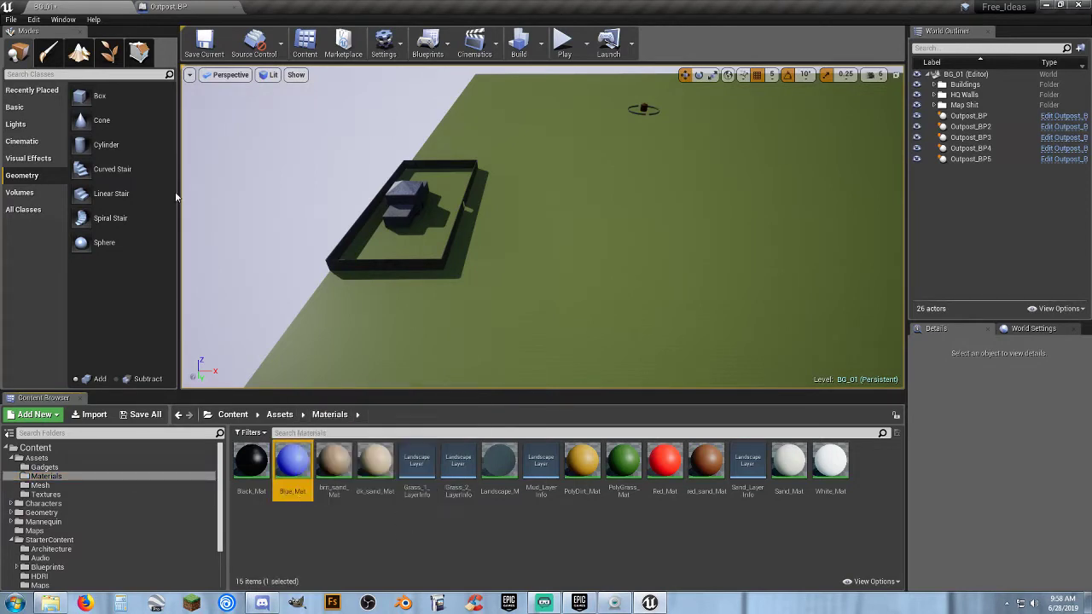
drag(106, 145, 575, 212)
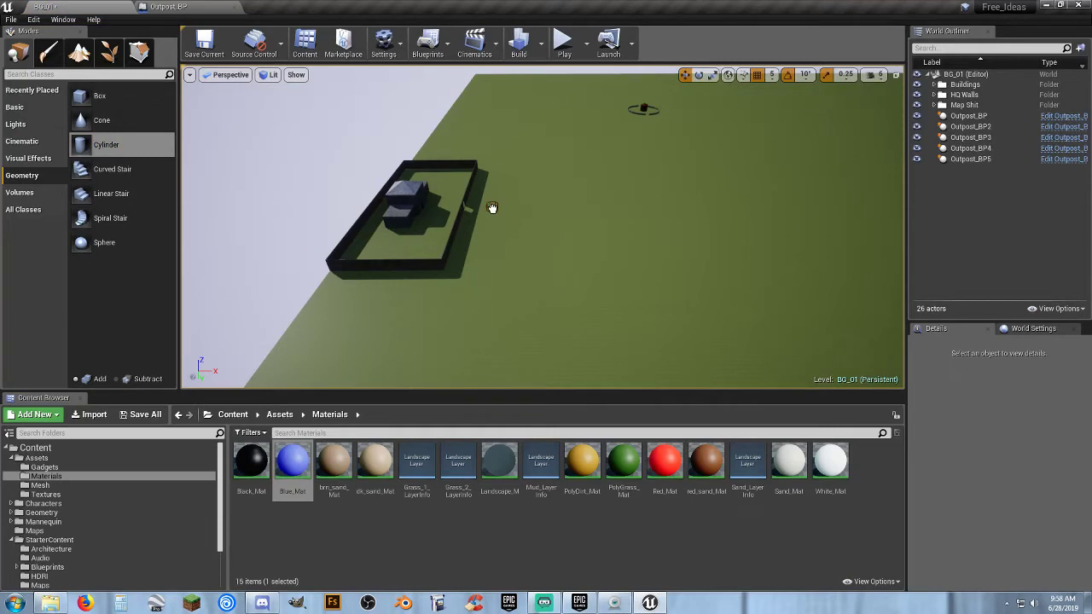
drag(492, 208, 492, 208)
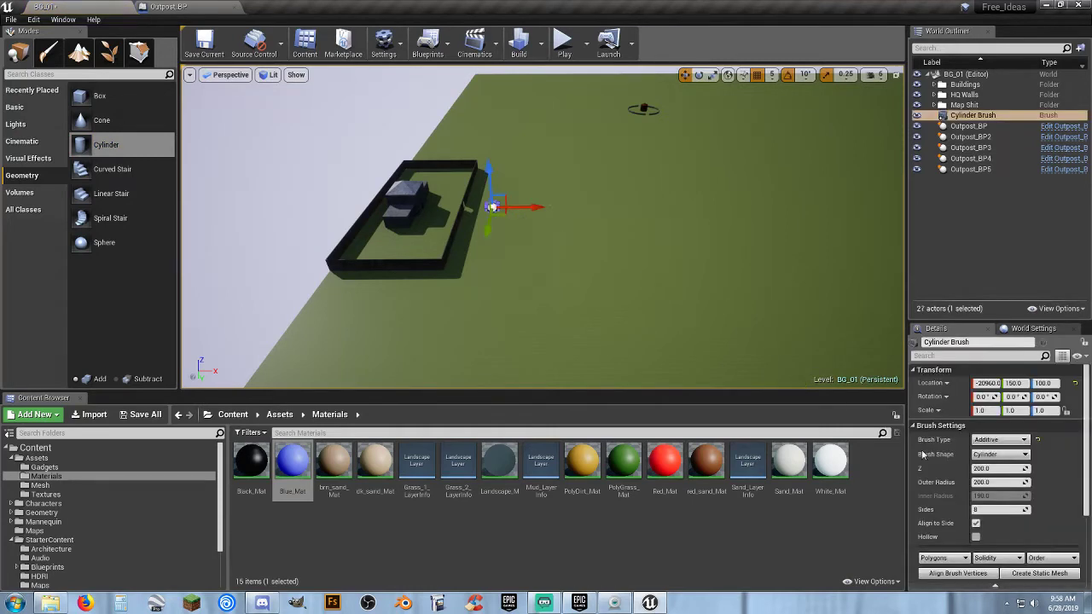
click(976, 536)
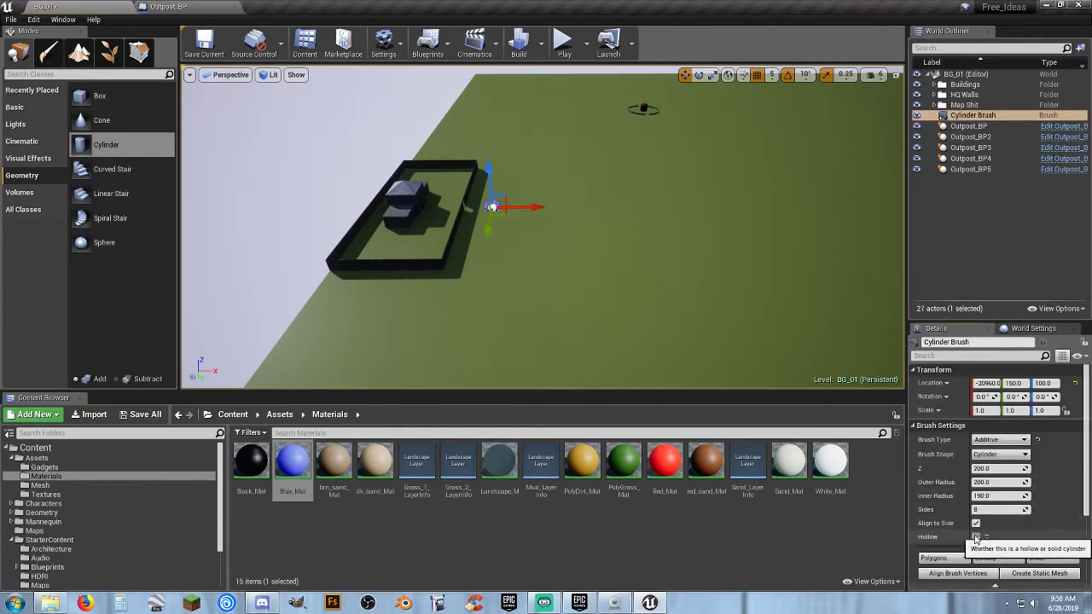
click(976, 538)
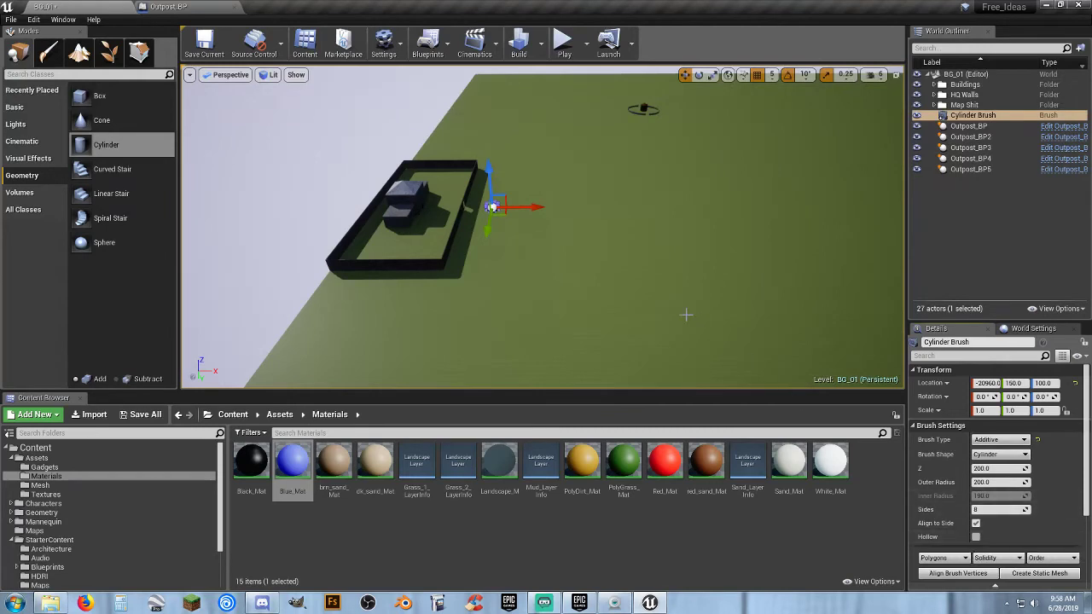
Set the cylinder brush's Y location to 0 and its outer radius to 5000.
key(w)
mouse_move(685, 313)
right_down()
mouse_move(683, 275)
mouse_move(705, 305)
mouse_move(793, 309)
right_up()
key(s)
key(a)
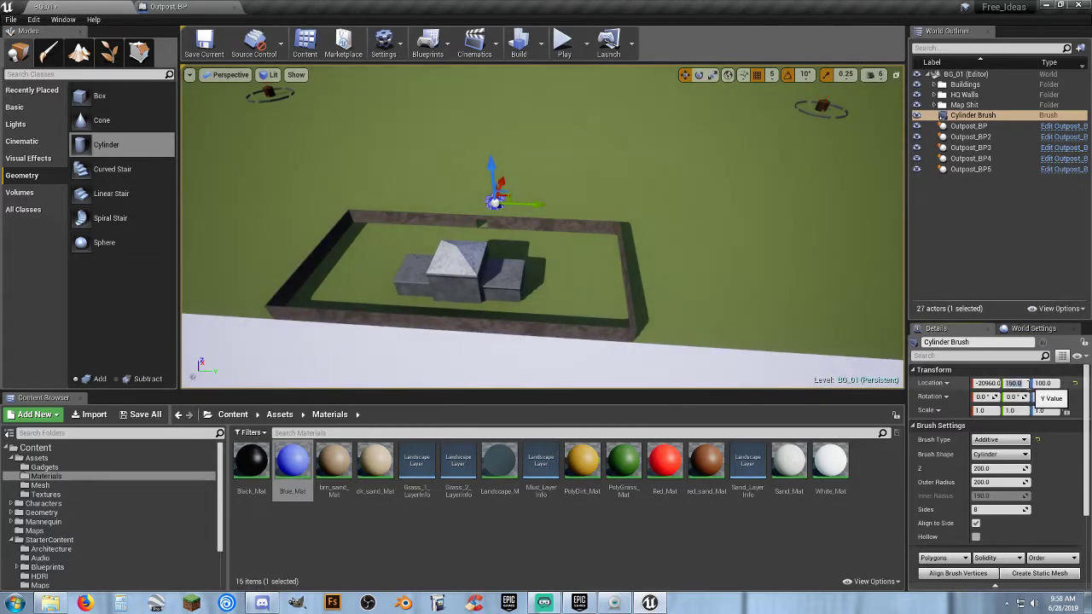
right_drag(611, 181, 642, 190)
key(a)
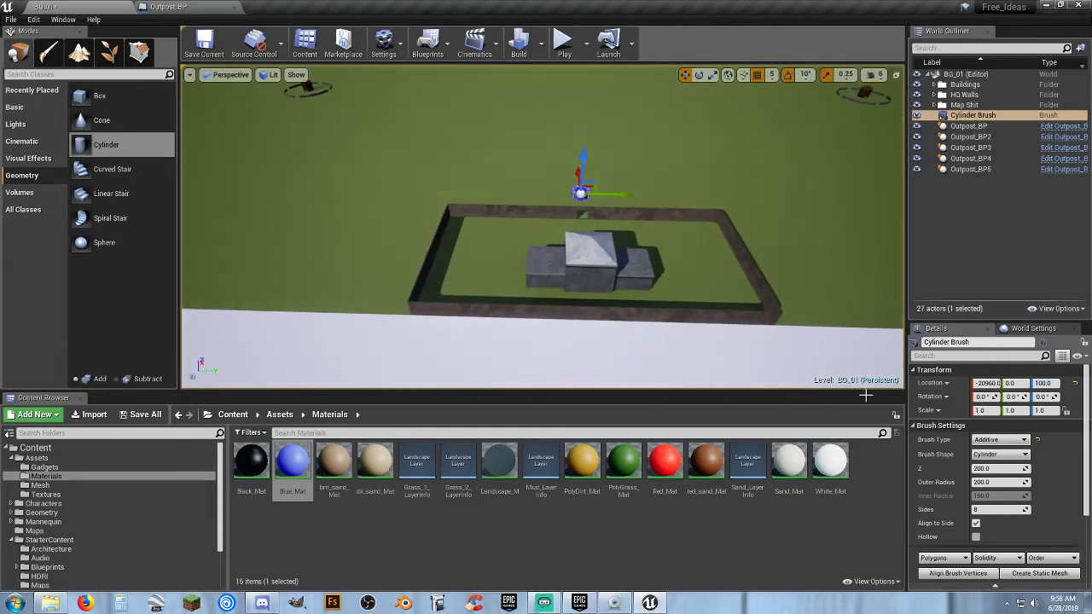
click(996, 483)
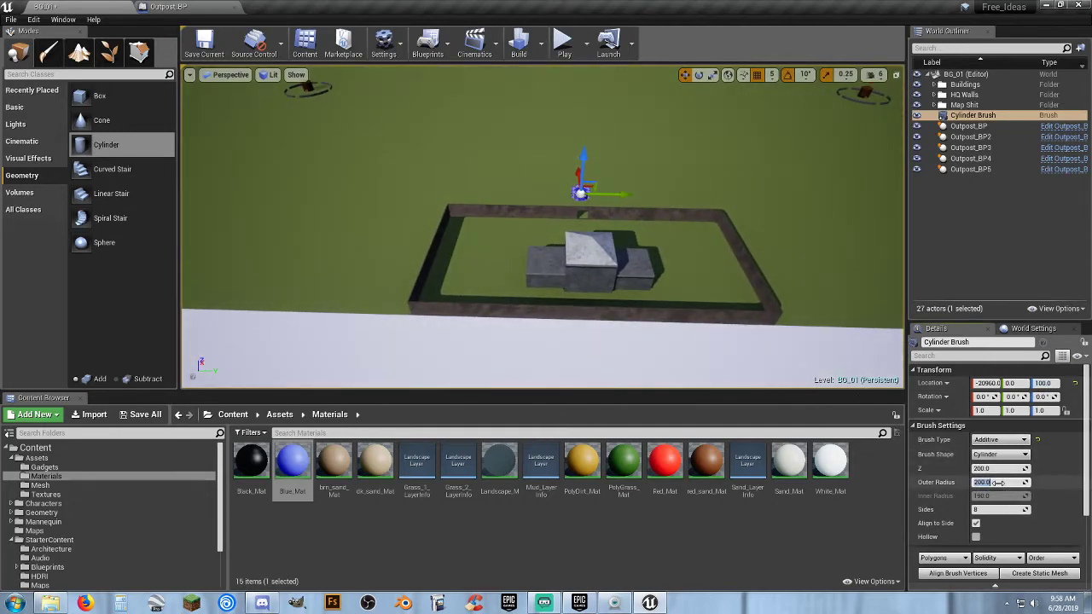
key(Return)
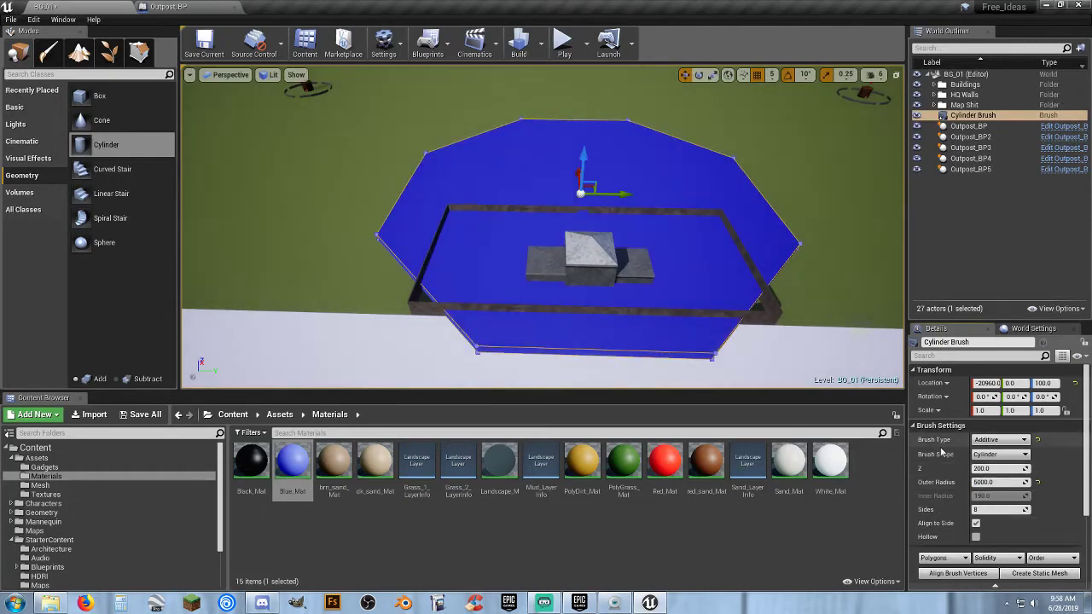
Move the cylinder brush along X to -23085 so that it surrounds the headquarters.
right_drag(639, 349, 663, 351)
key(a)
key(a)
right_drag(486, 286, 608, 287)
key(s)
drag(498, 175, 546, 177)
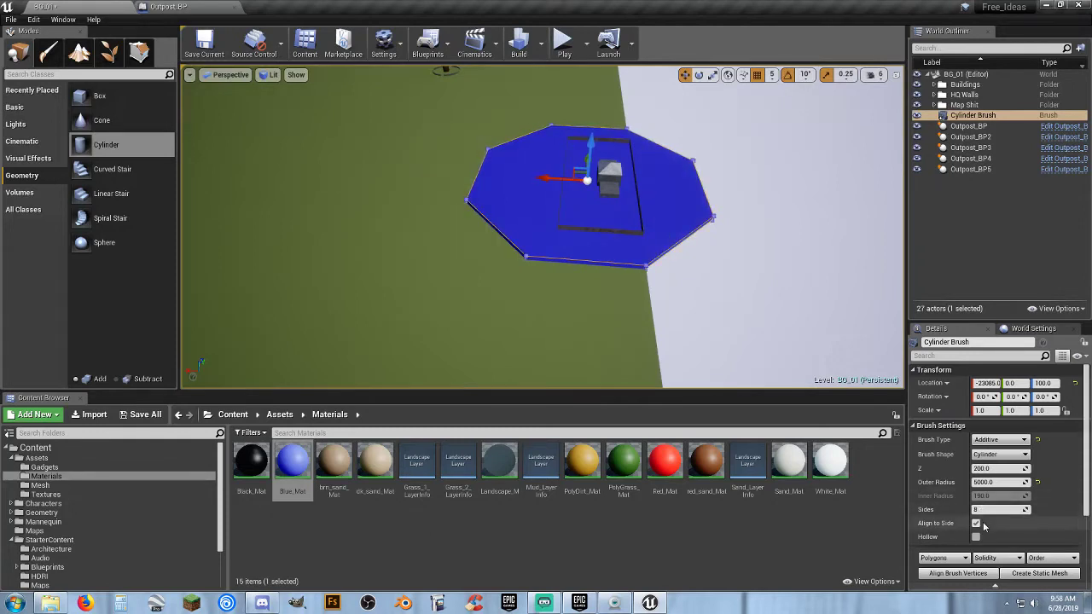
Make the cylinder brush hollow with an inner radius of 4980.
click(977, 538)
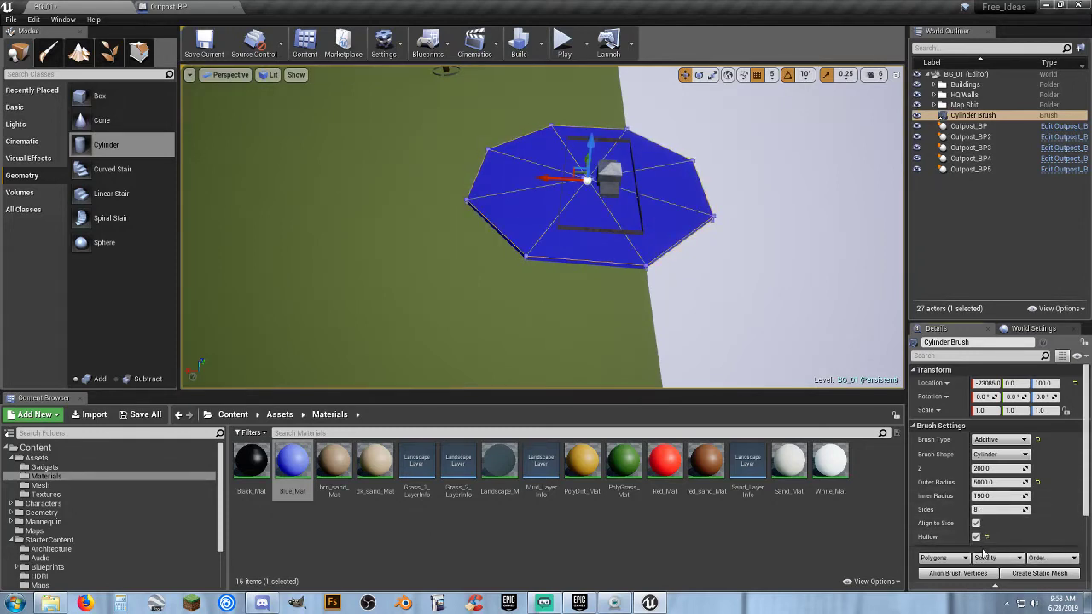
click(1002, 496)
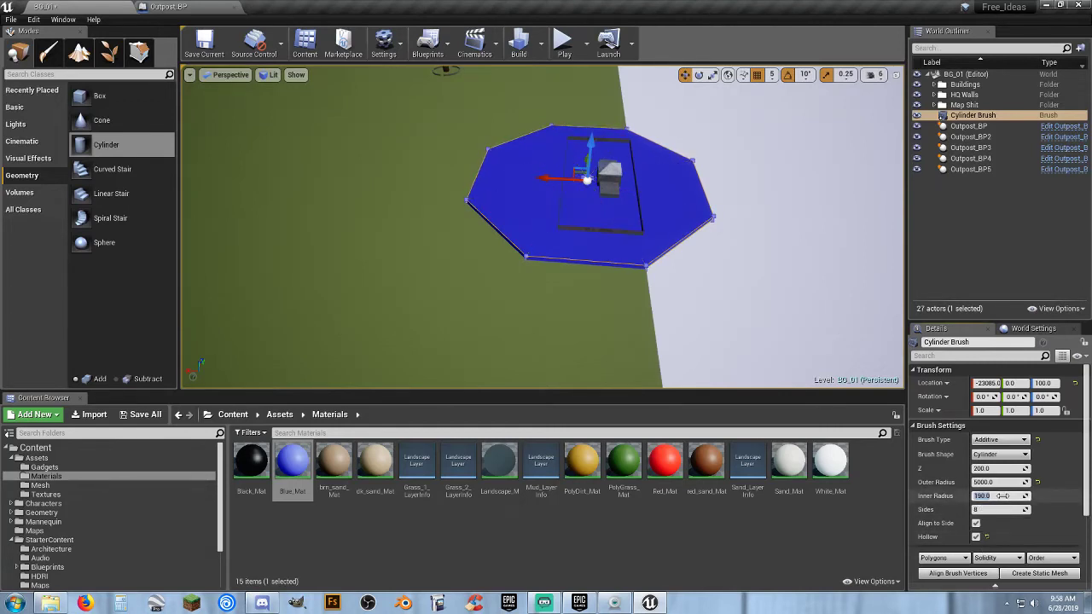
text(498)
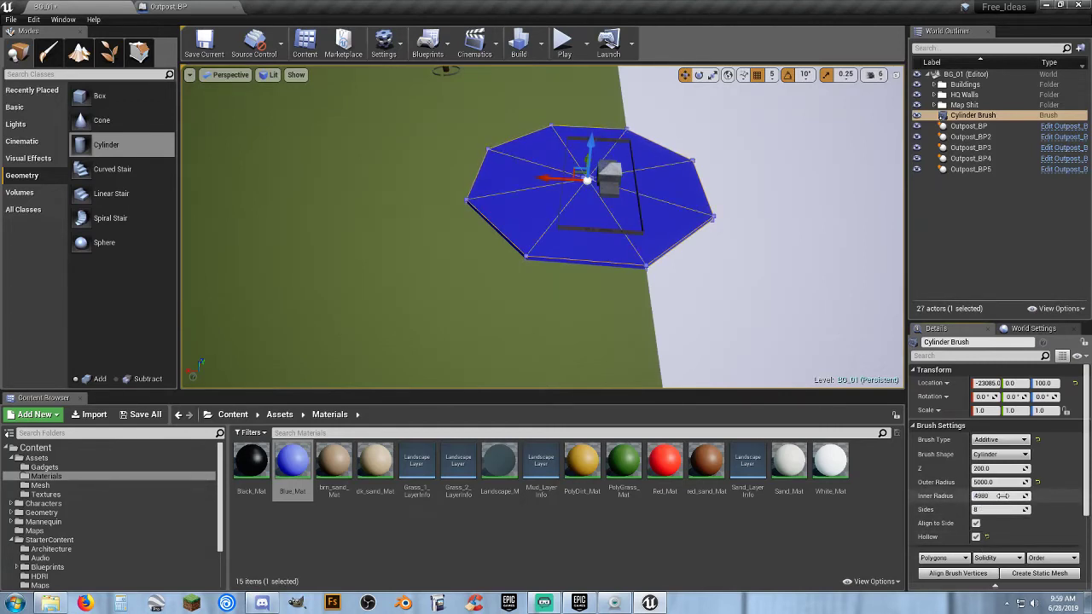
text(0)
key(Return)
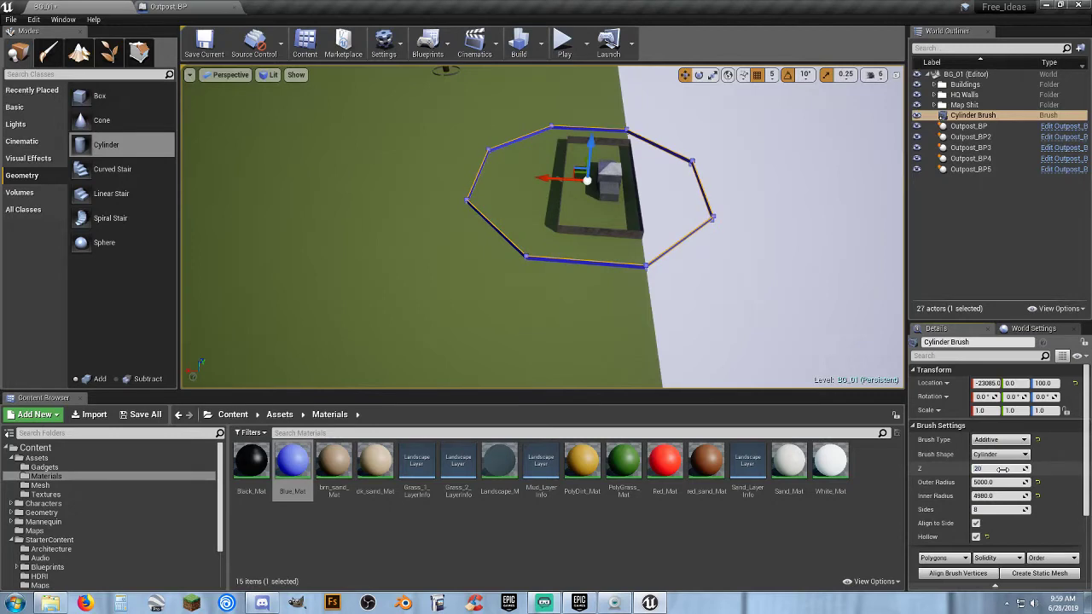
Set the ring brush's Z height to 20 and its Z location to 10.
key(Tab)
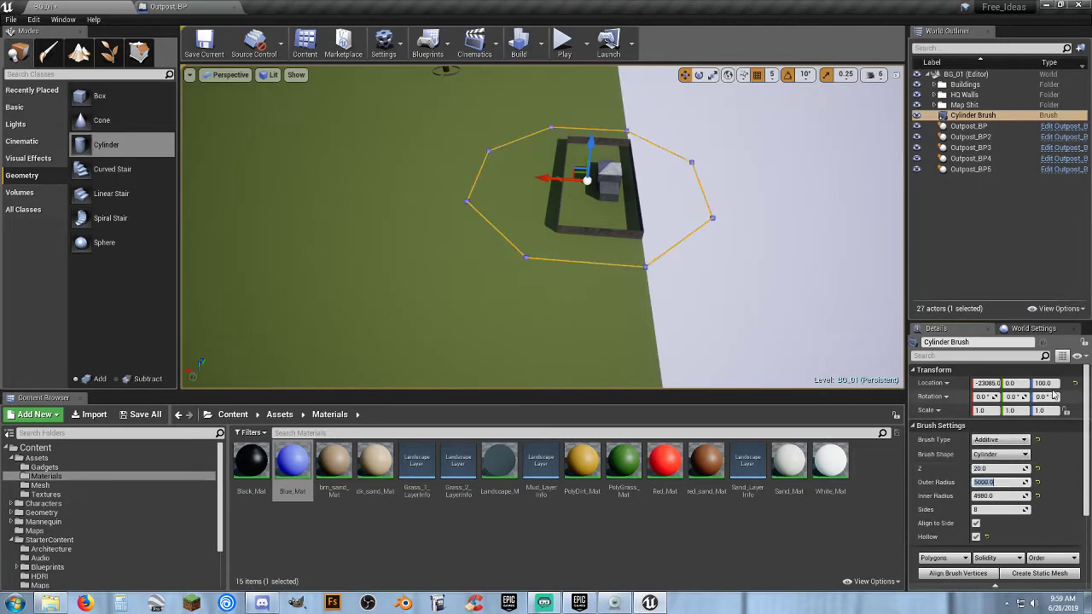
click(1056, 383)
text(10)
key(Return)
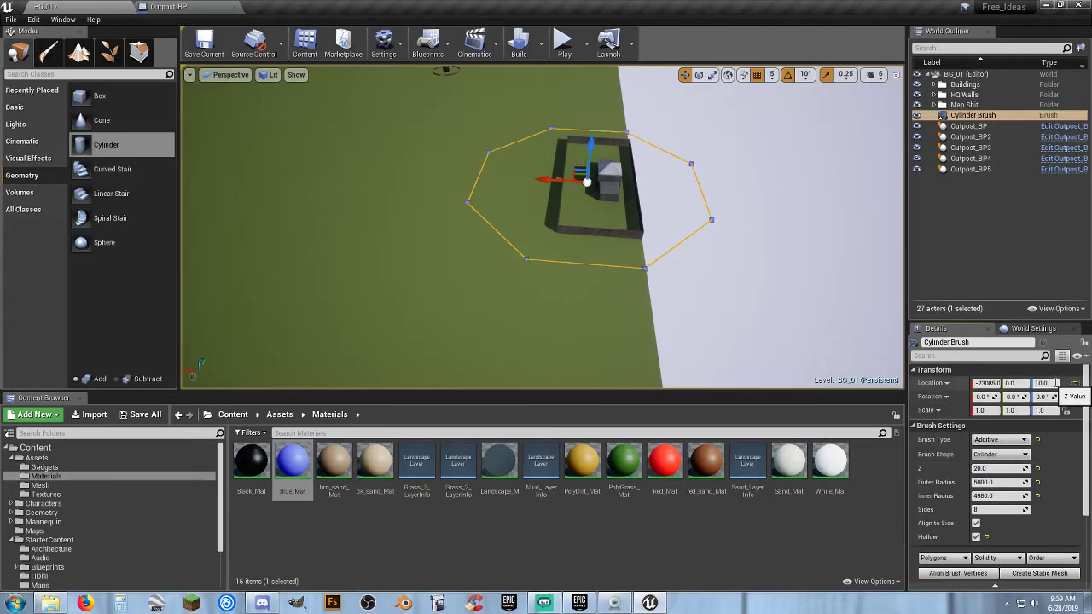
Play-test the level by running the character up to and along the blue boundary ring, and end the session.
key(w)
mouse_move(577, 316)
right_down()
mouse_move(584, 298)
mouse_move(533, 300)
mouse_move(597, 304)
mouse_move(590, 283)
mouse_move(567, 295)
mouse_move(587, 300)
right_up()
key(s)
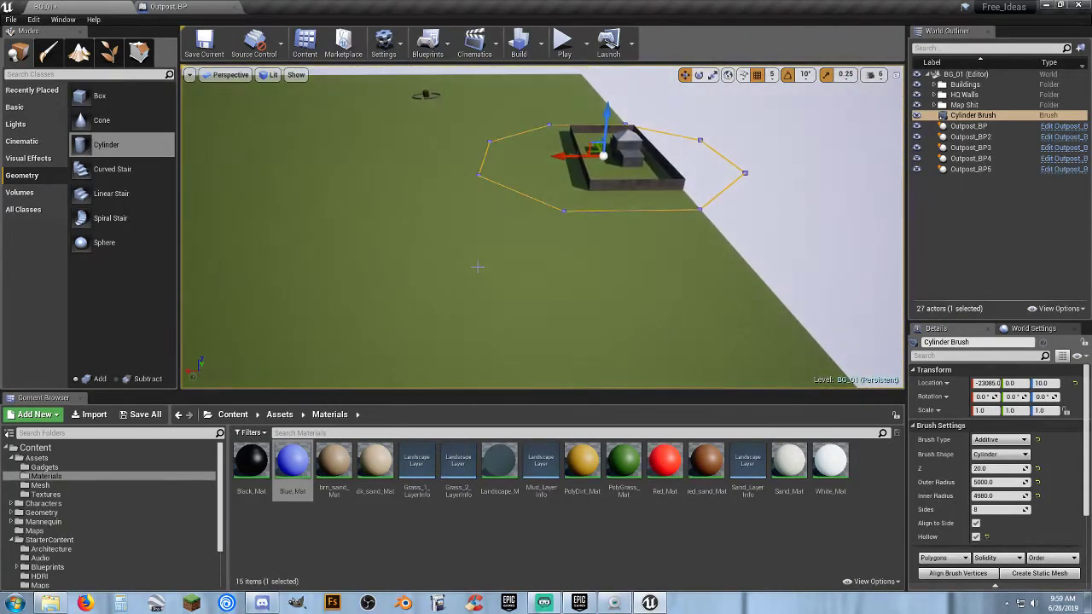
click(563, 41)
key(w)
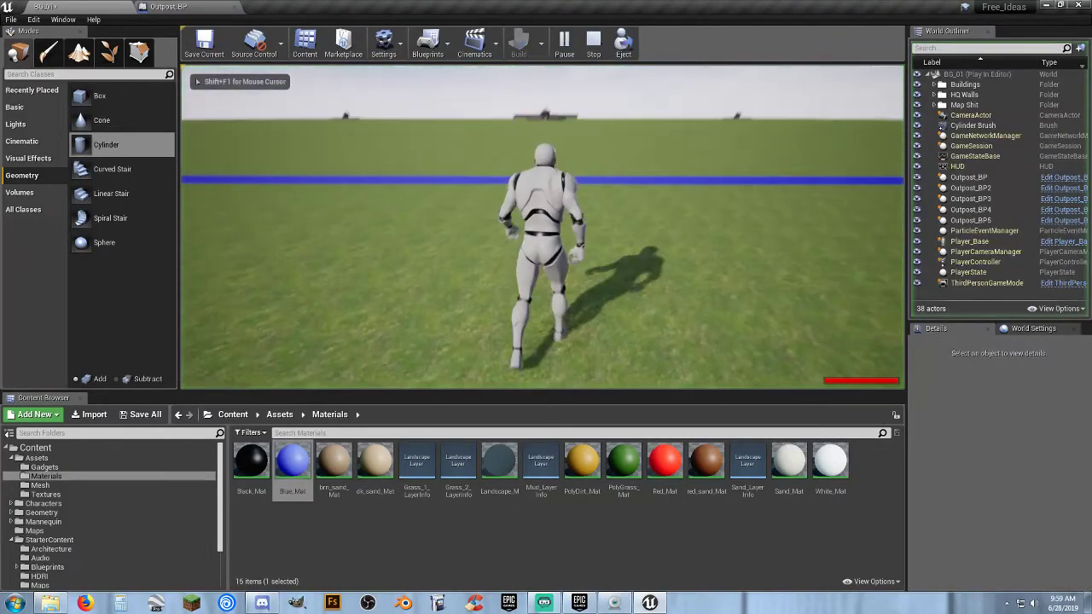
key(w)
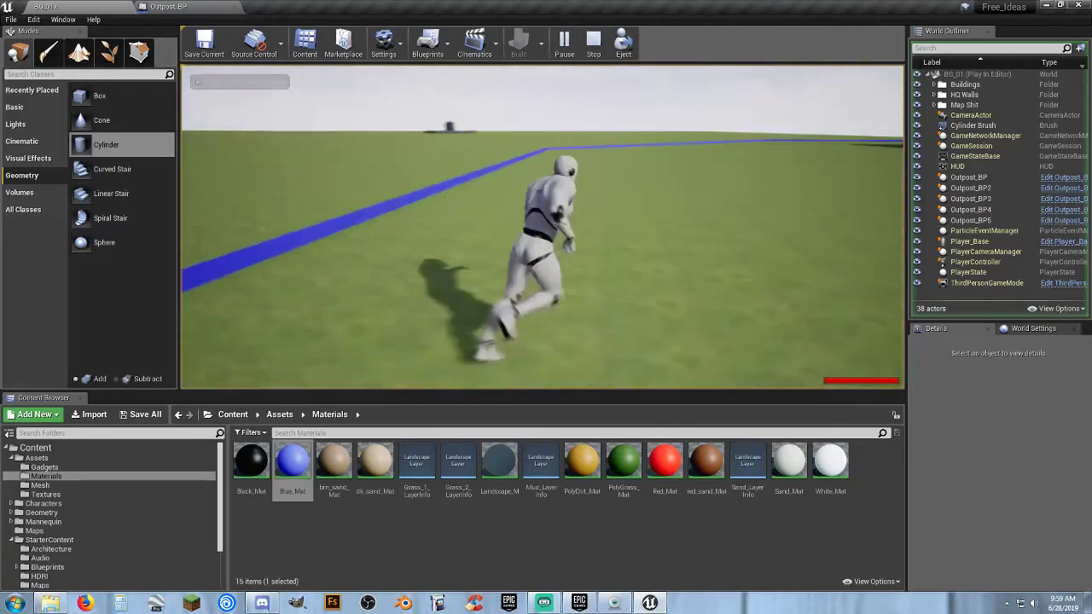
key(Escape)
Duplicate the blue ring brush and move the copy around the opposite headquarters, to about X 23170.
mouse_move(497, 160)
right_down()
mouse_move(495, 248)
mouse_move(482, 256)
mouse_move(604, 200)
right_up()
key(s)
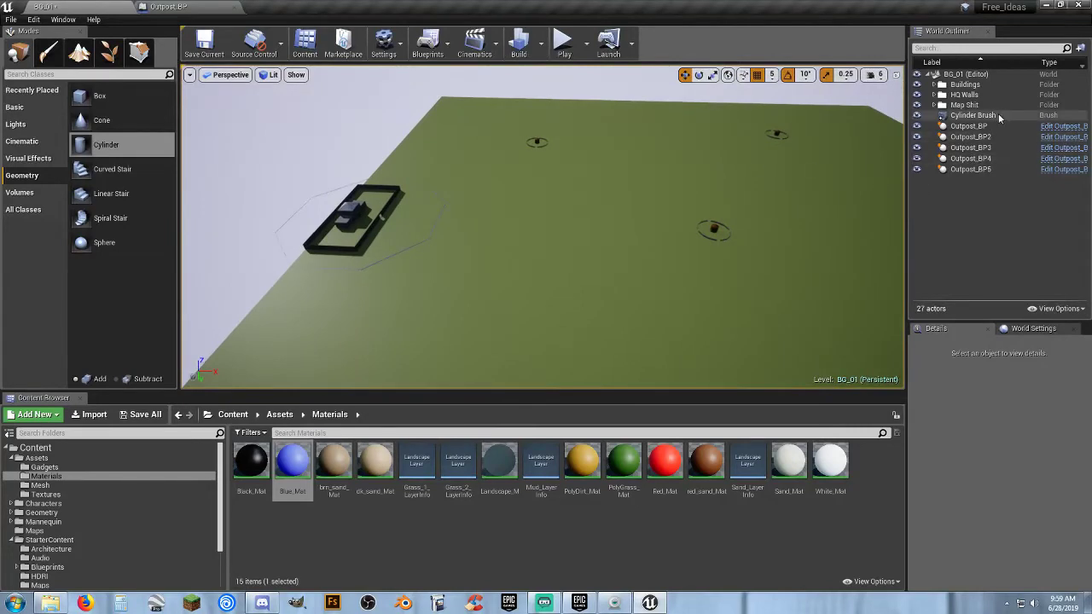
double_click(969, 115)
mouse_move(546, 223)
right_down()
mouse_move(609, 224)
mouse_move(644, 198)
mouse_move(641, 175)
mouse_move(664, 175)
right_up()
key(w)
right_drag(531, 274, 431, 331)
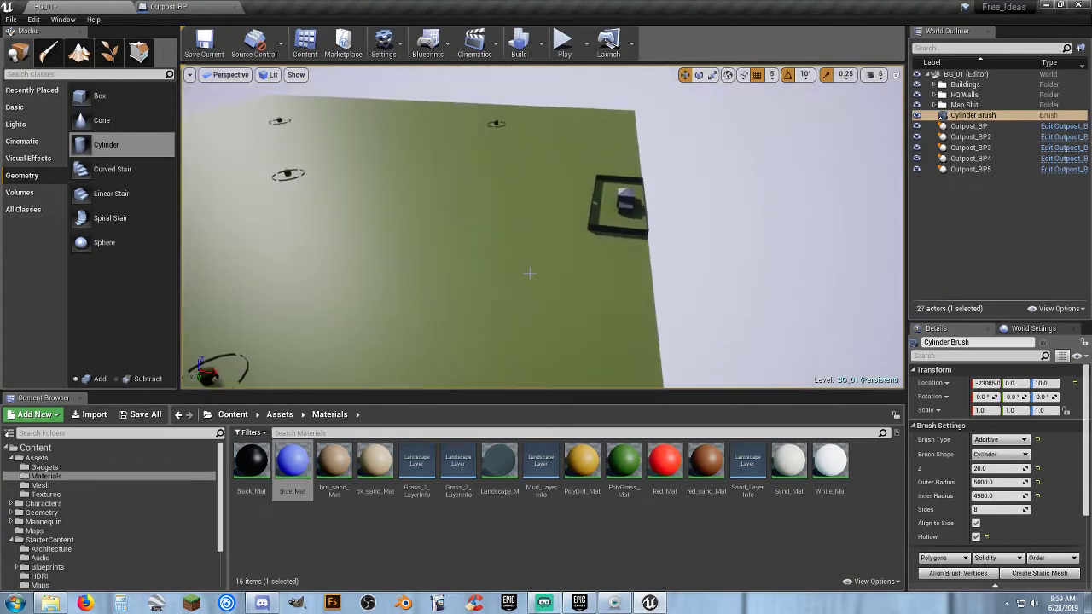
key(ctrl+v)
right_drag(687, 273, 397, 184)
mouse_move(343, 150)
mouse_down()
mouse_move(721, 252)
mouse_move(849, 342)
mouse_up()
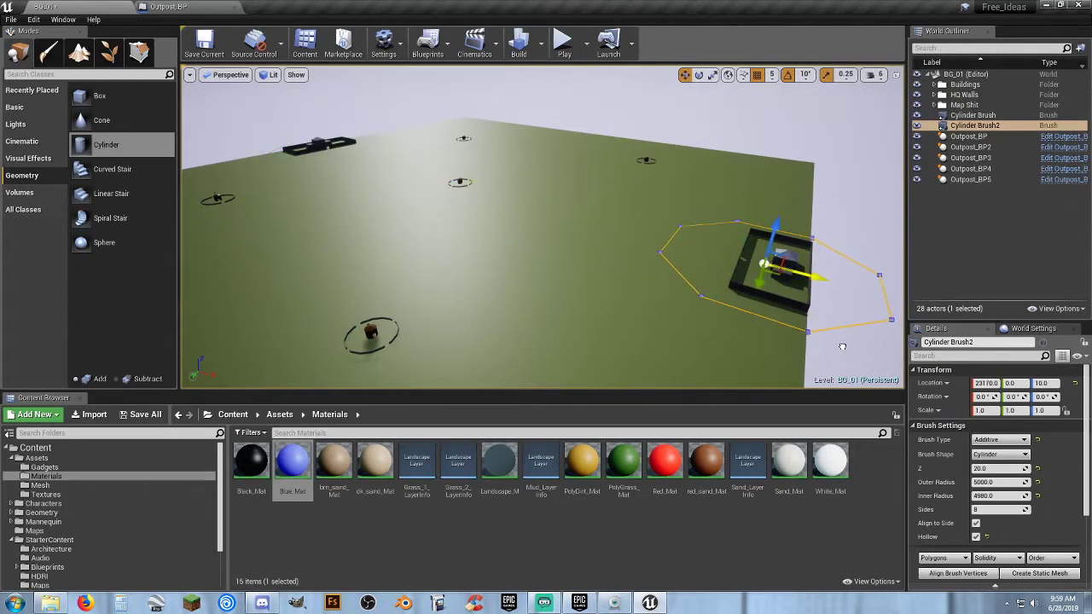
Fine-tune the copied ring's X location to 23125 around its headquarters.
mouse_move(840, 348)
right_down()
mouse_move(917, 400)
mouse_move(932, 388)
right_up()
key(w)
key(s)
key(a)
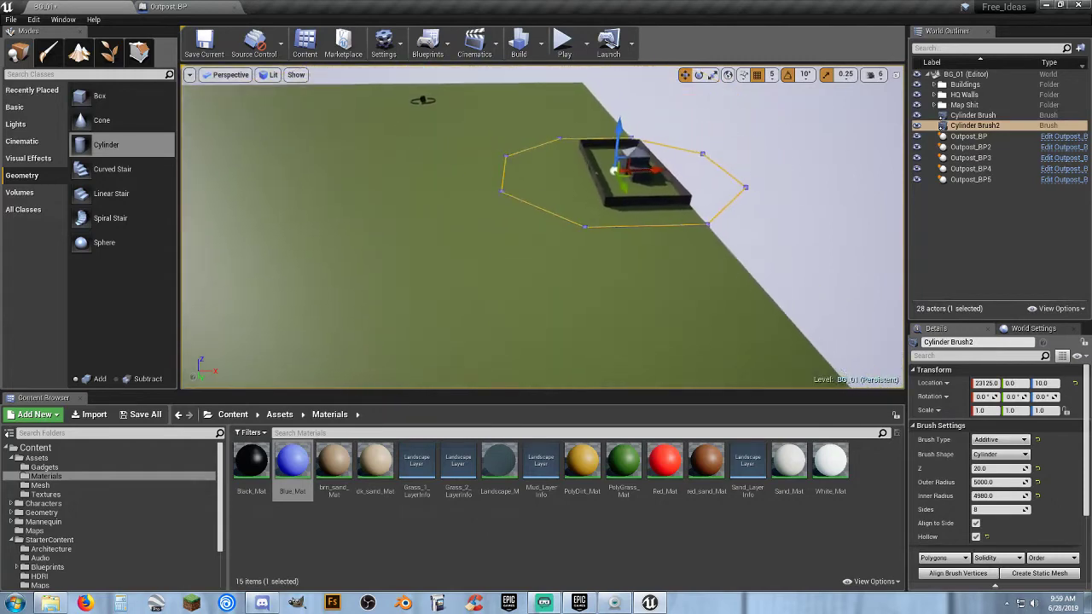
Pick Red_Mat in the Materials folder and examine the copied ring's edge and brush settings up close.
click(671, 484)
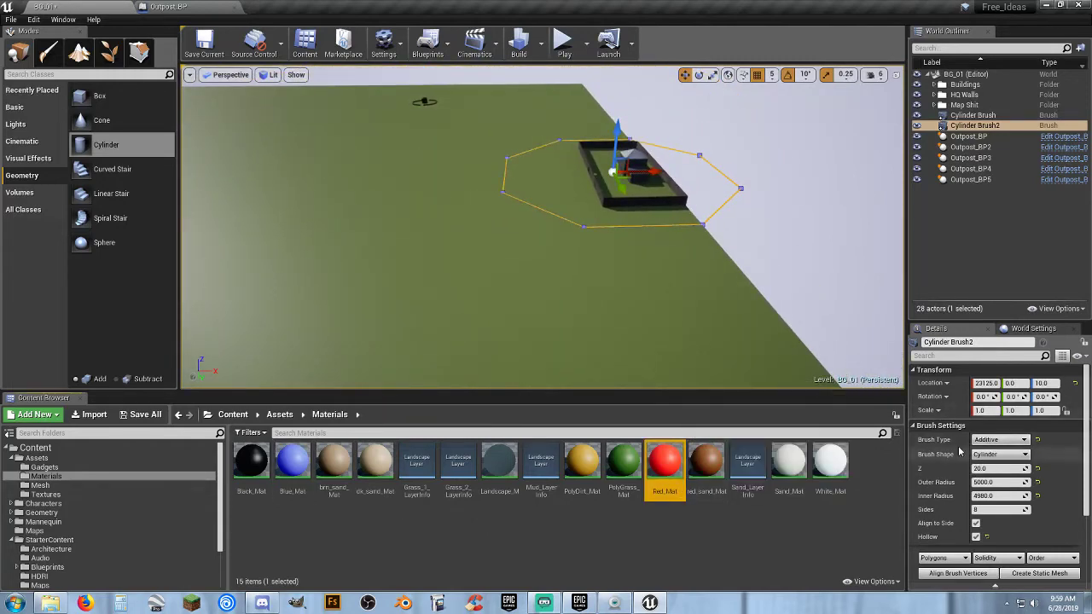
key(w)
right_drag(770, 263, 771, 249)
key(d)
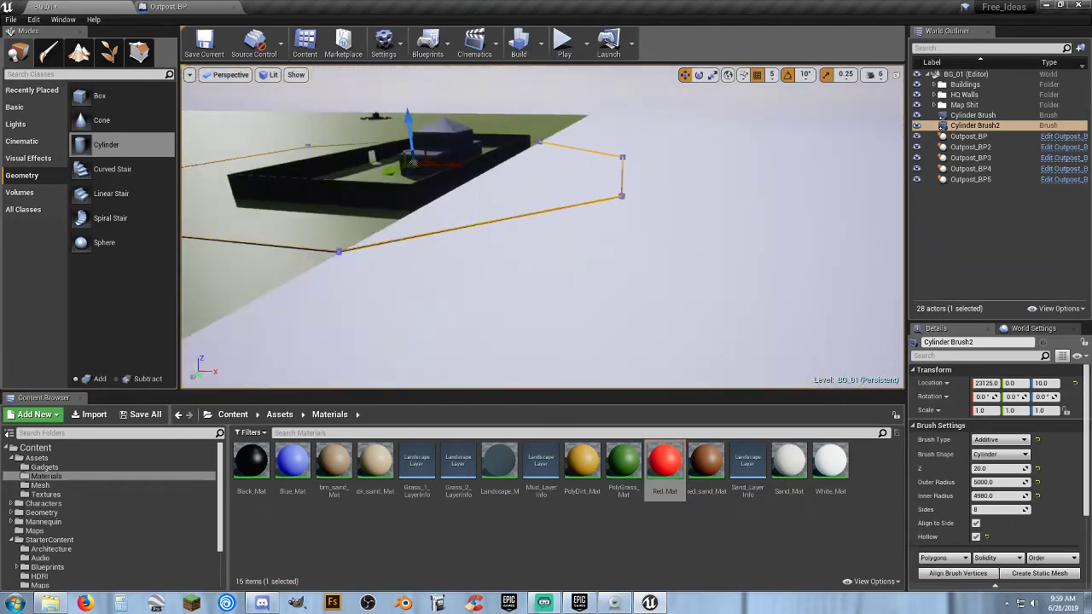
key(w)
right_drag(622, 166, 622, 166)
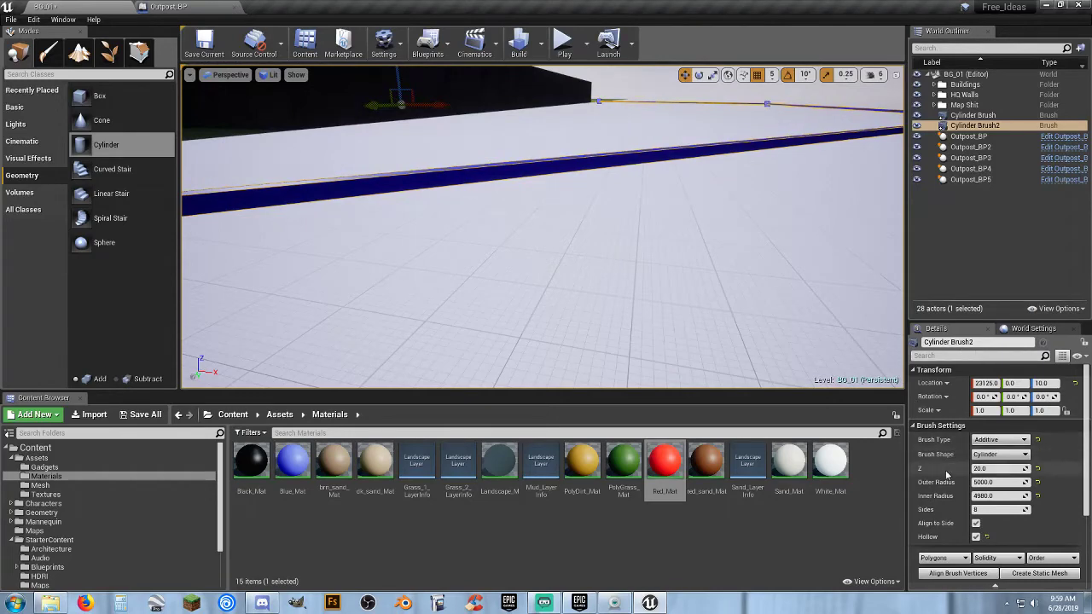
scroll(938, 473, down, 3)
scroll(943, 493, up, 3)
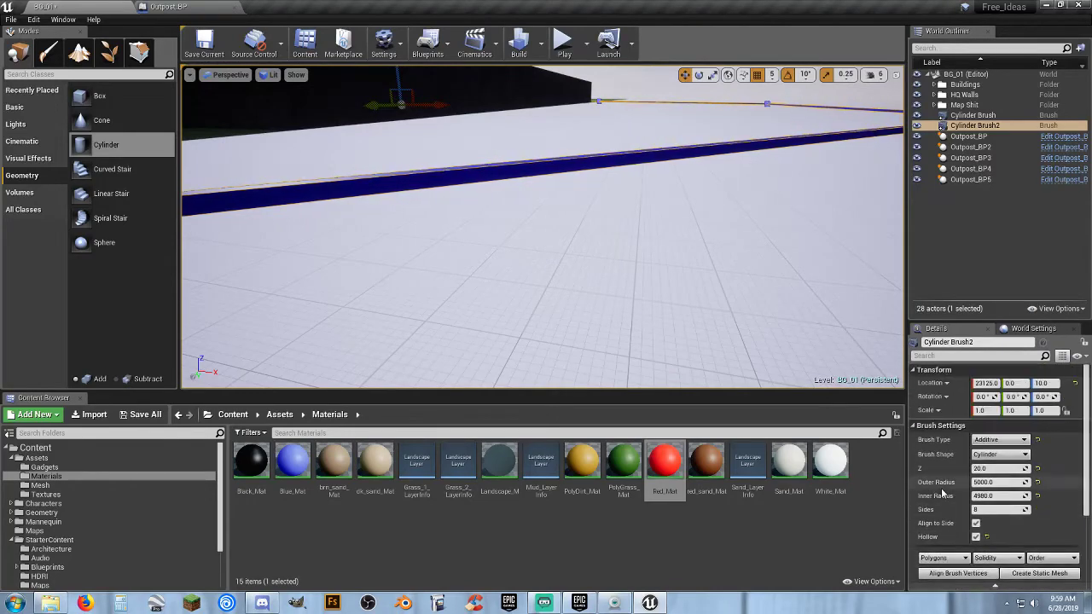
scroll(943, 493, down, 3)
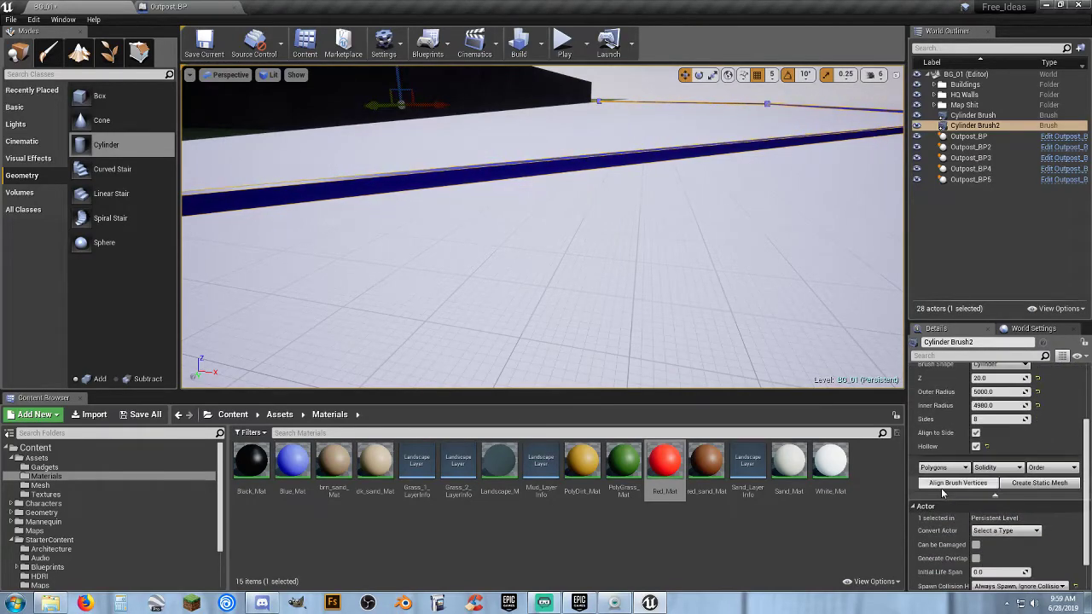
scroll(943, 493, up, 3)
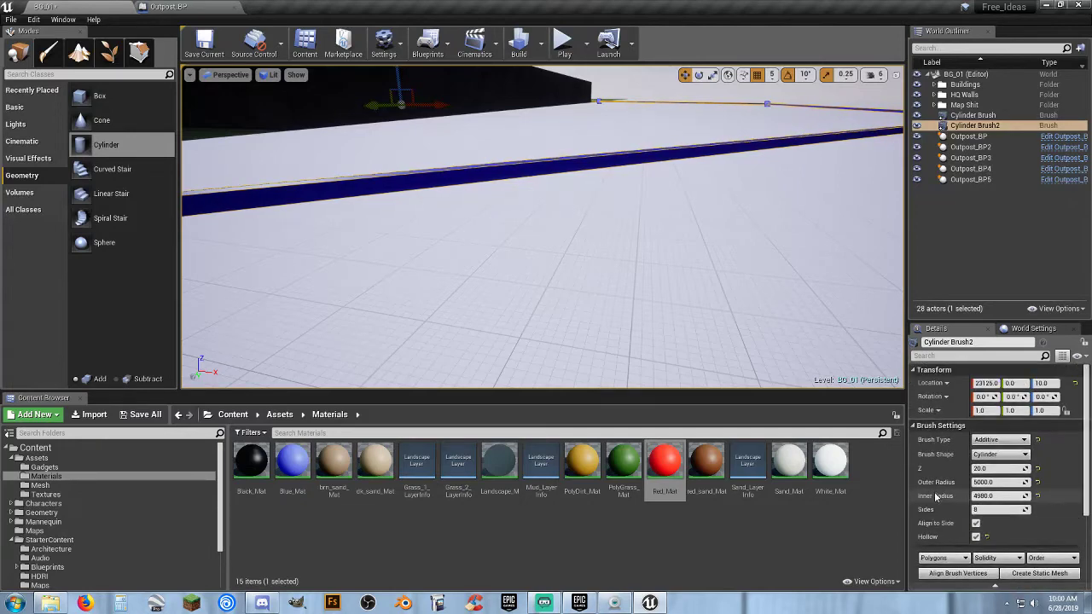
Select one side face of the copied ring plus all adjacent surfaces, and apply Red_Mat to them.
click(616, 159)
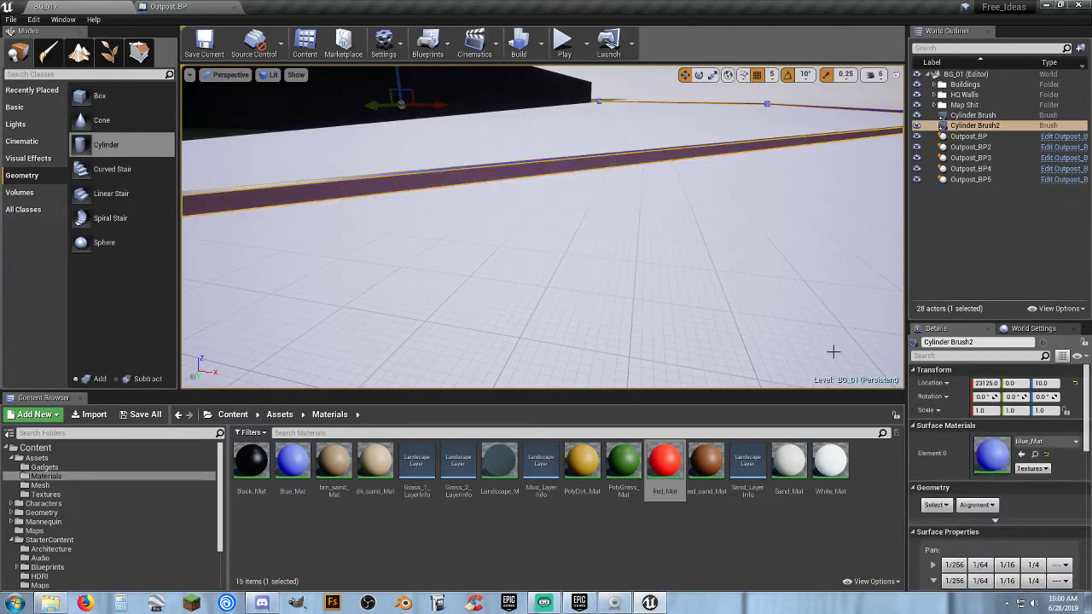
click(935, 505)
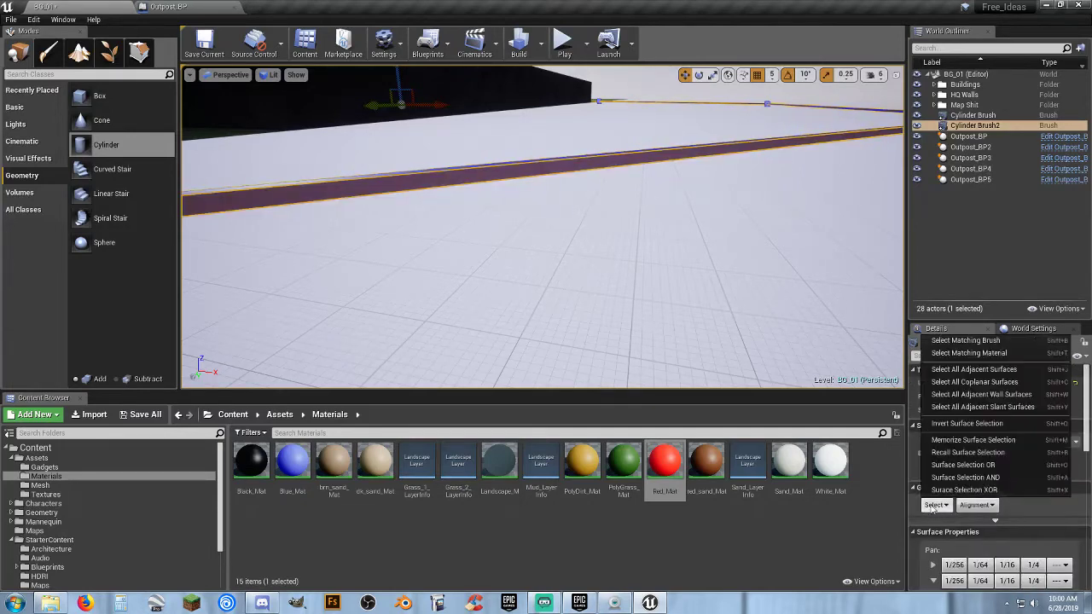
click(947, 370)
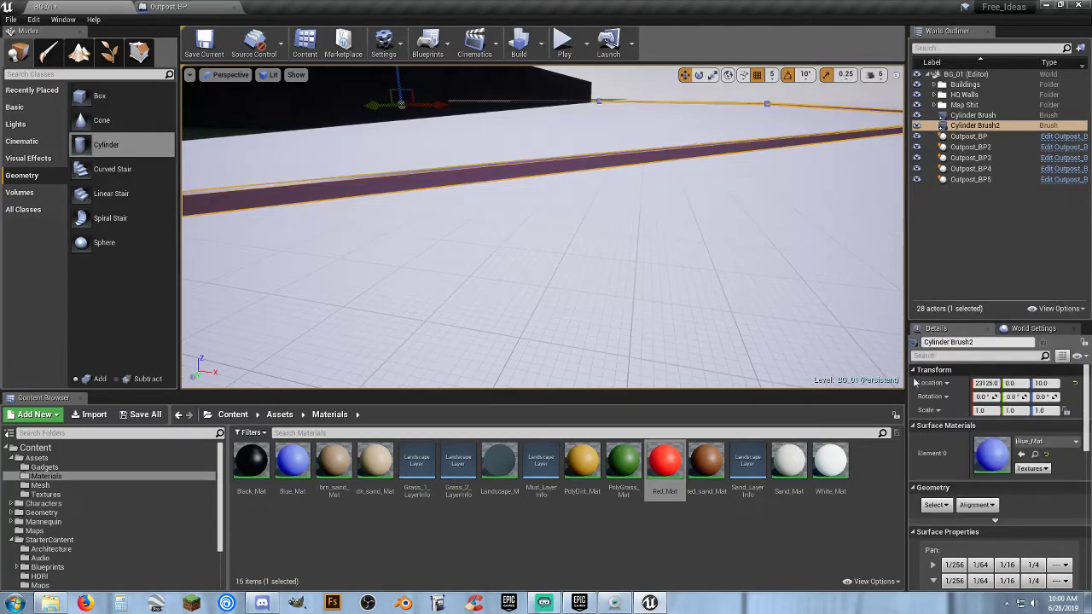
click(1020, 457)
Play-test the level with both headquarters rings in place, running the character around the base, and end the session.
mouse_move(725, 256)
right_down()
mouse_move(674, 265)
mouse_move(666, 222)
mouse_move(559, 196)
mouse_move(665, 247)
mouse_move(736, 229)
right_up()
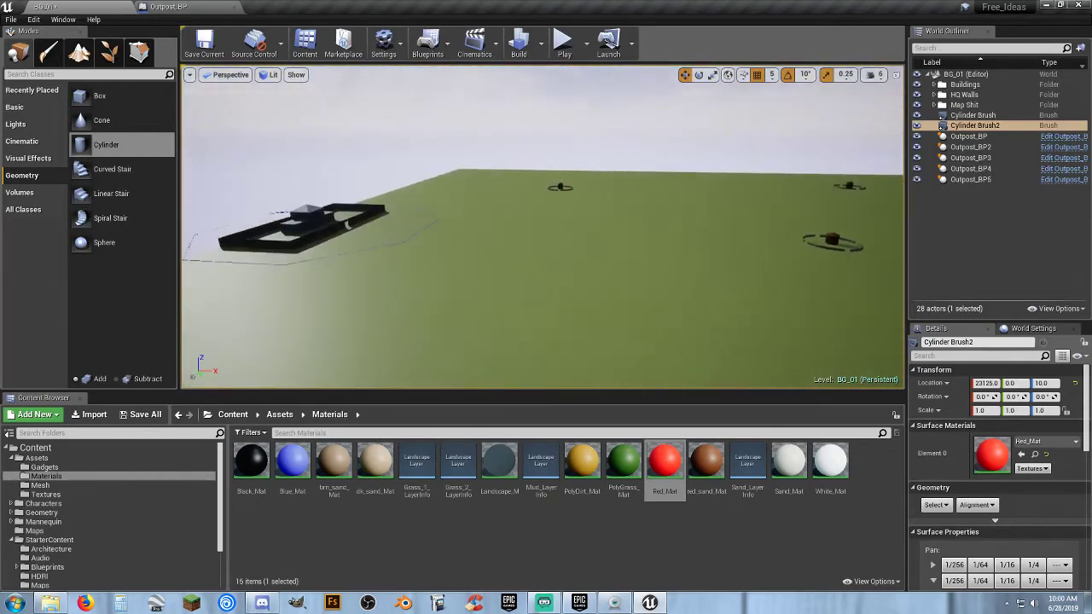
mouse_move(670, 150)
right_down()
mouse_move(597, 141)
mouse_move(589, 157)
right_up()
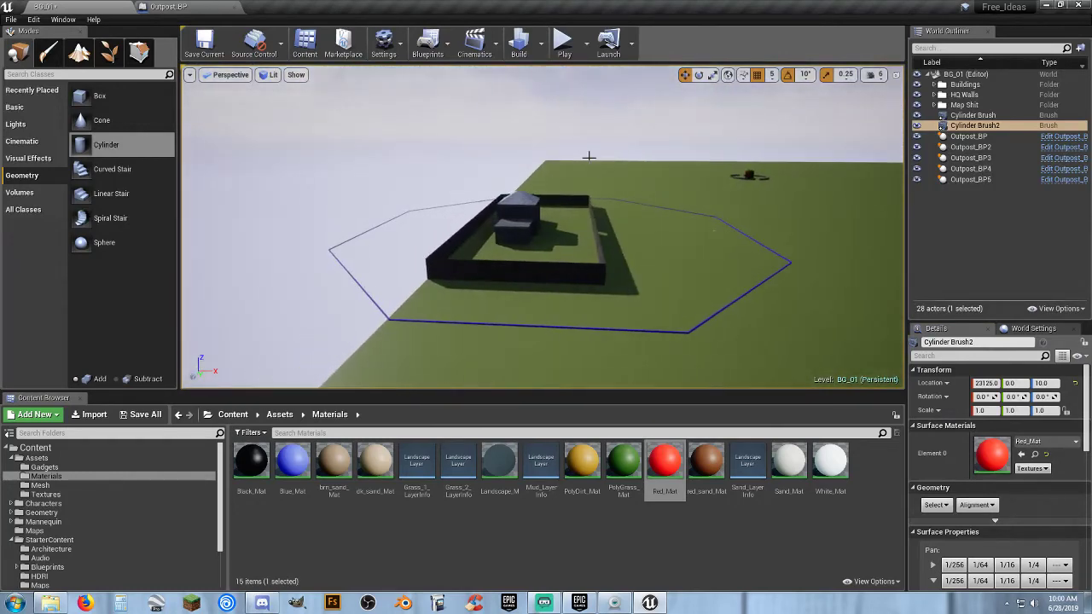
click(563, 43)
key(w)
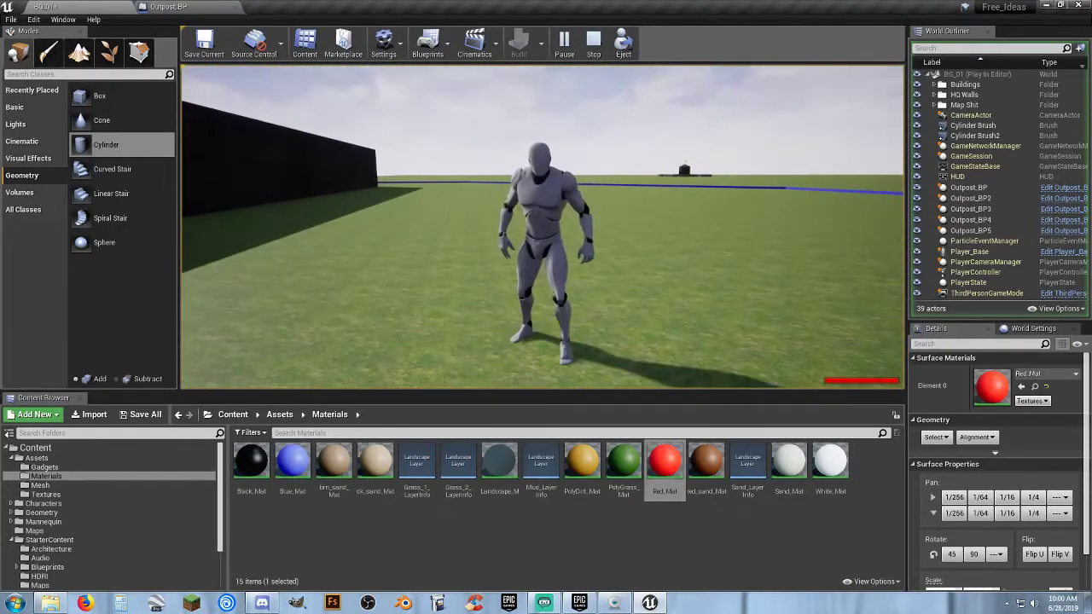
key(Escape)
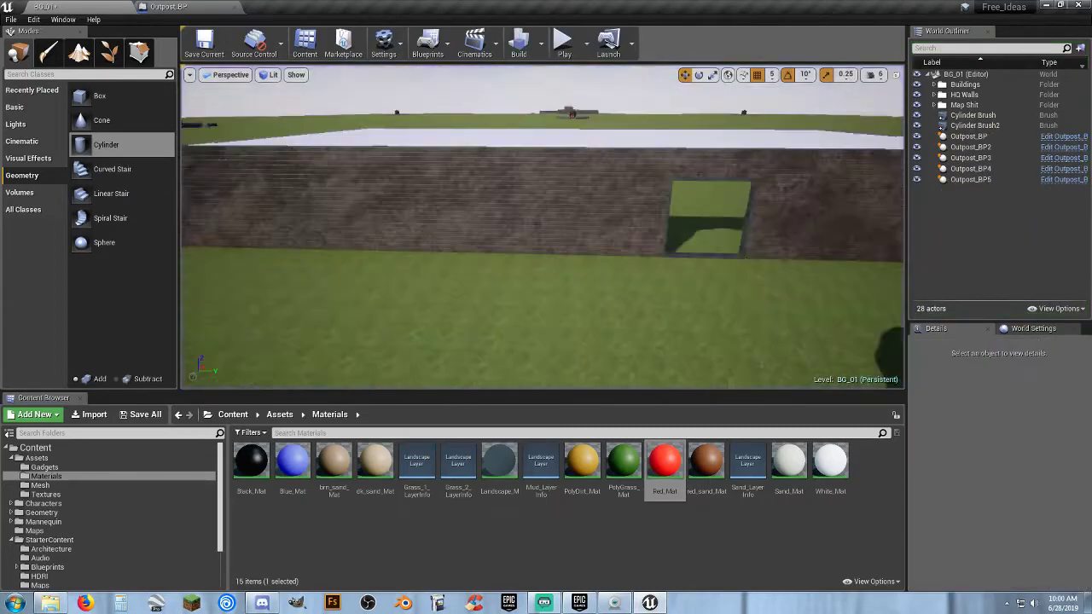
Examine the battleground layout from above, including both headquarters rings and the five outposts.
key(s)
right_drag(542, 226, 640, 263)
key(d)
key(a)
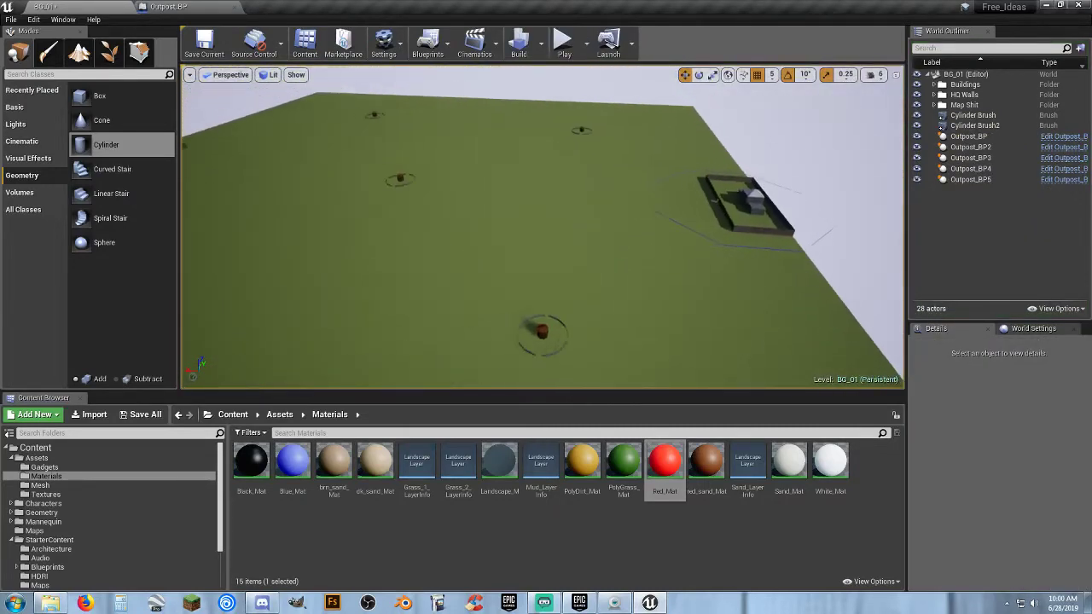
key(s)
right_drag(876, 121, 828, 130)
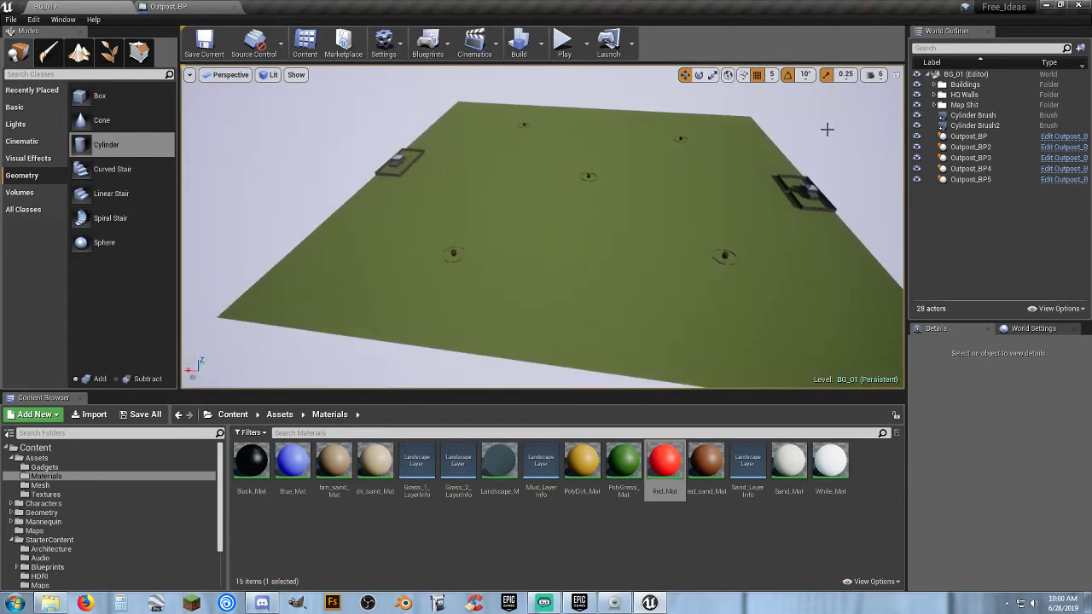
right_drag(651, 174, 606, 176)
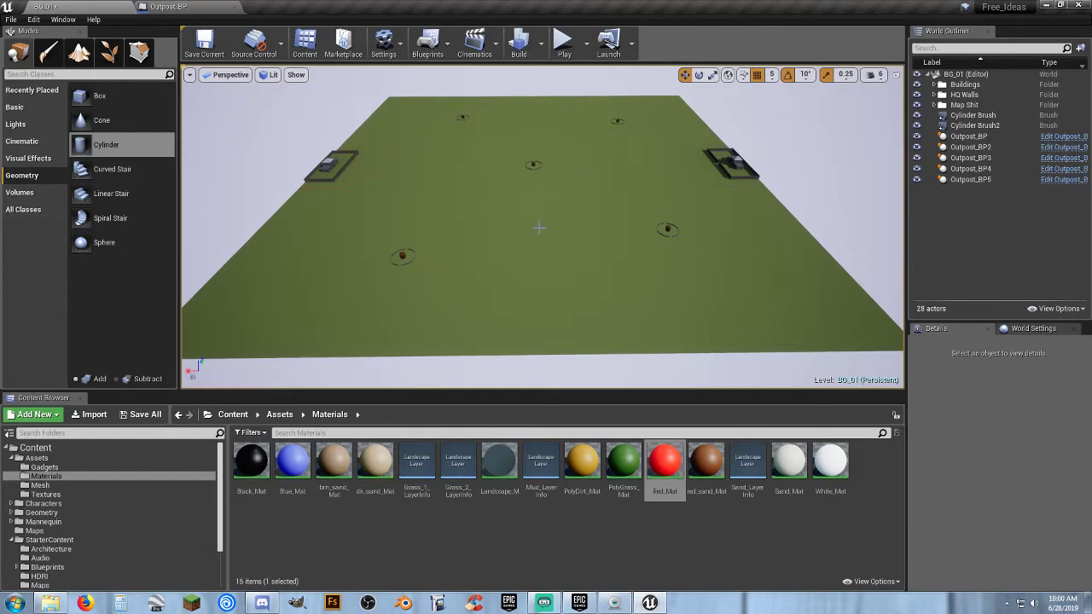
key(w)
right_drag(538, 228, 604, 256)
key(s)
scroll(84, 546, down, 3)
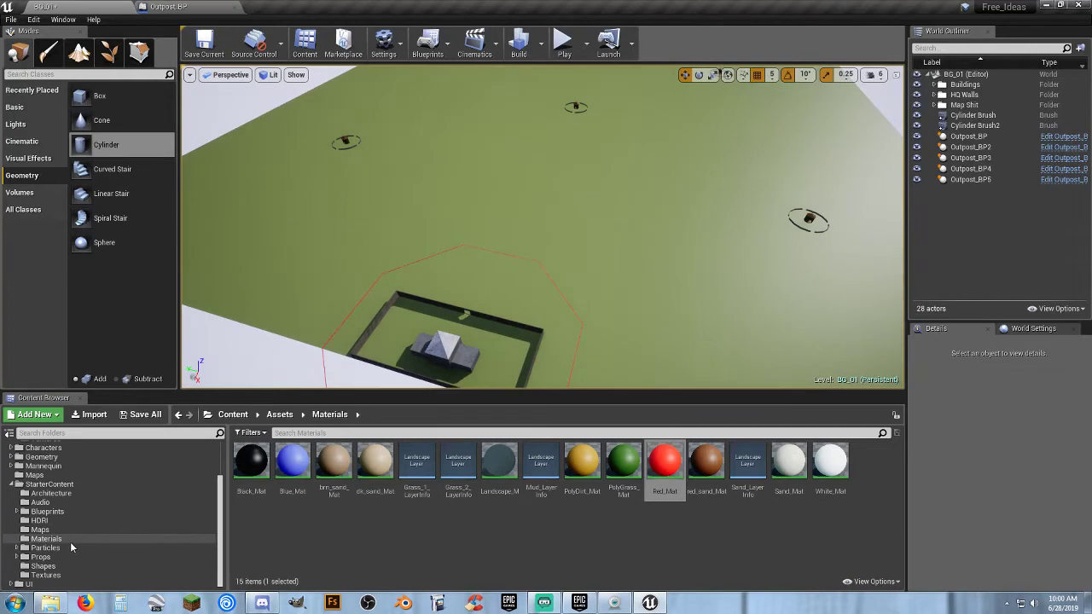
scroll(70, 542, up, 3)
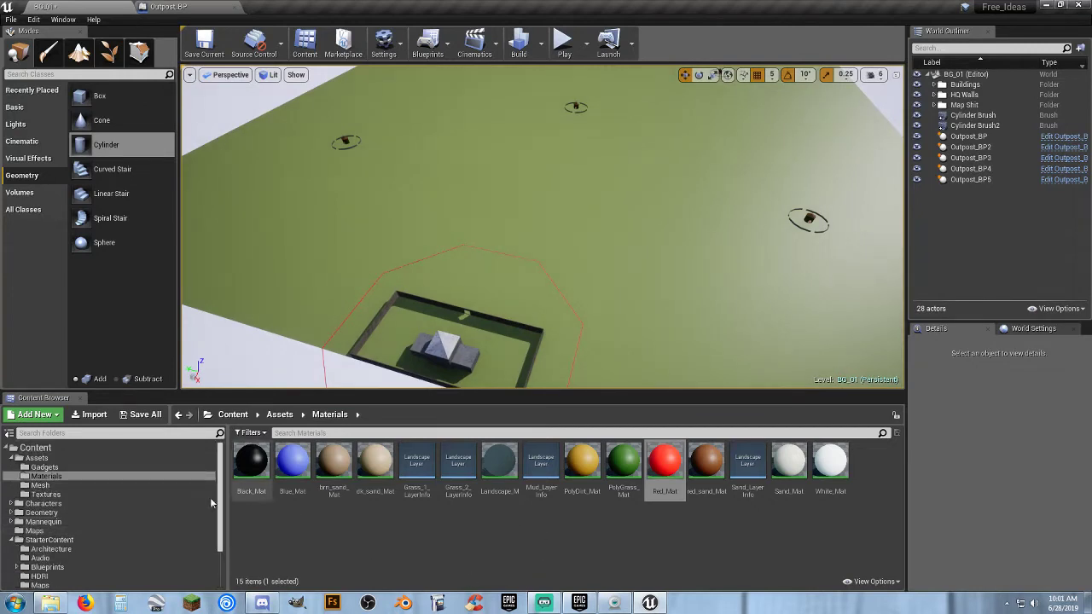
Switch to landscape painting with the Paint tool and save the BG_01 level.
click(78, 56)
click(22, 142)
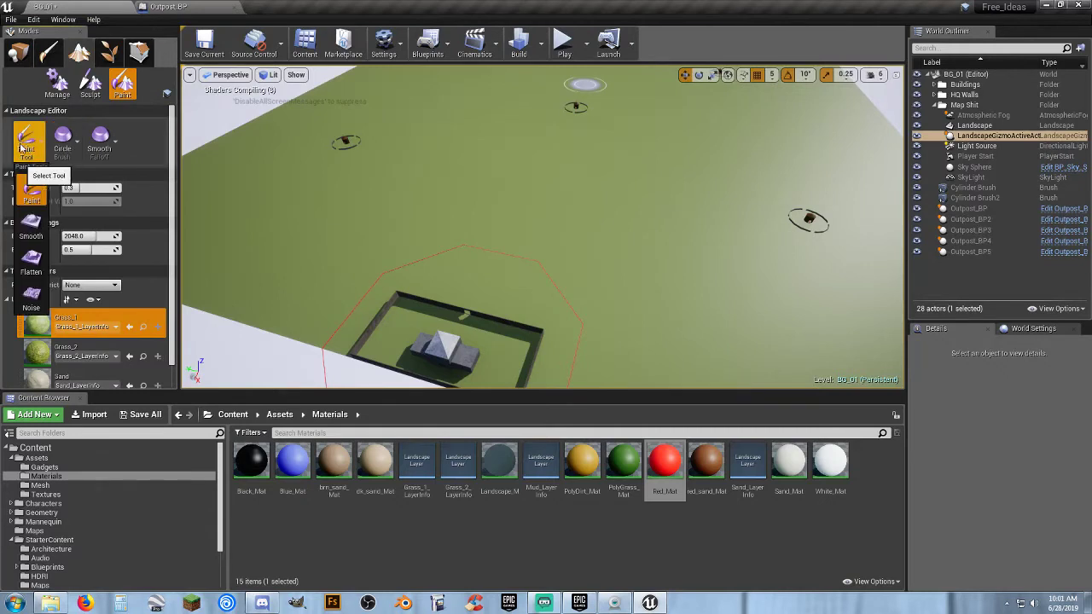
click(152, 144)
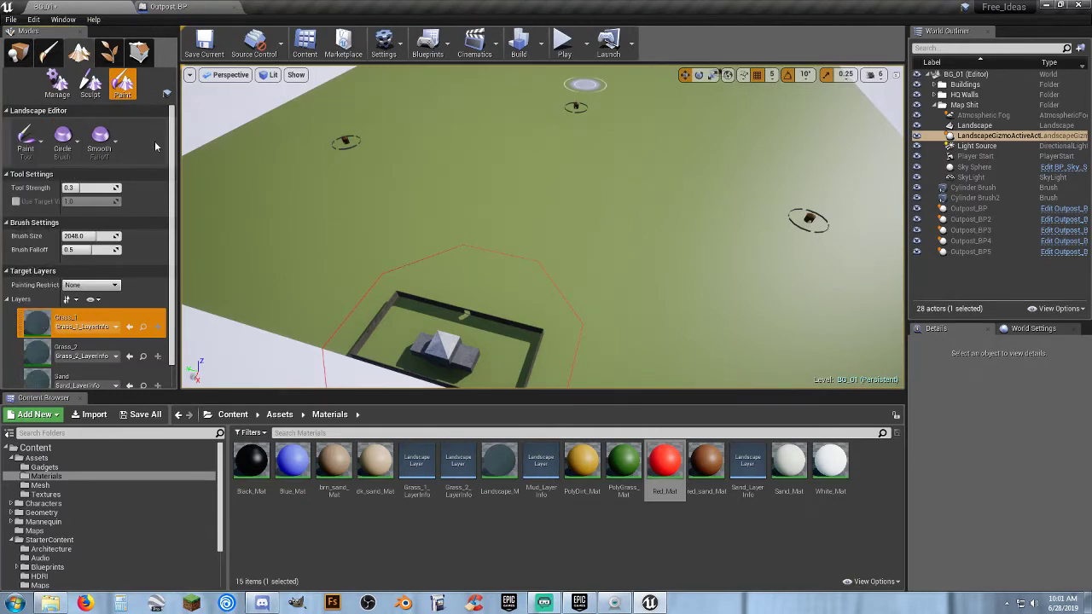
right_drag(322, 208, 370, 185)
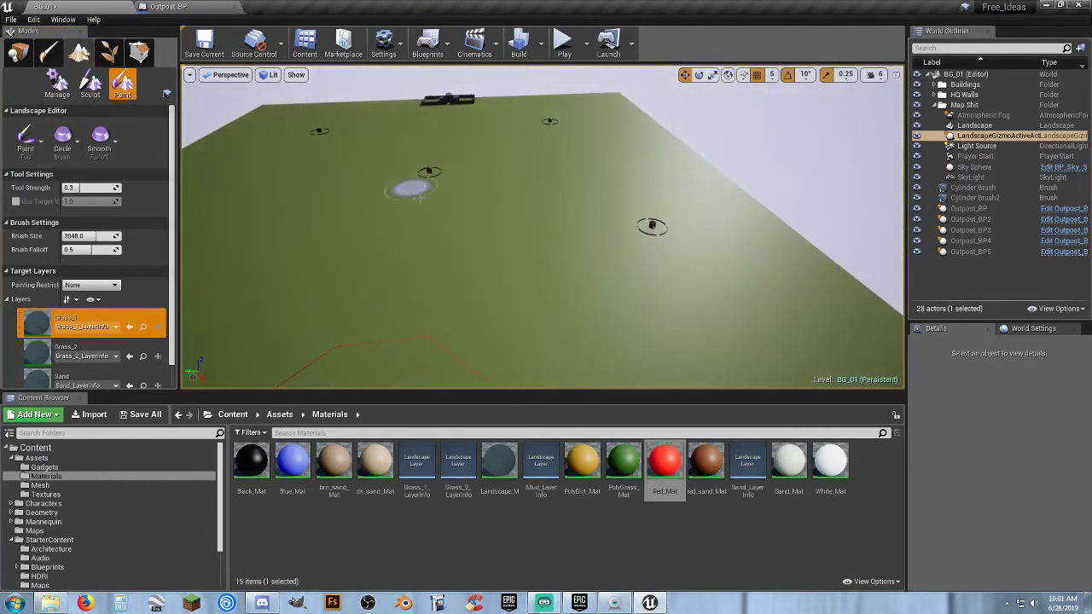
right_drag(367, 259, 325, 295)
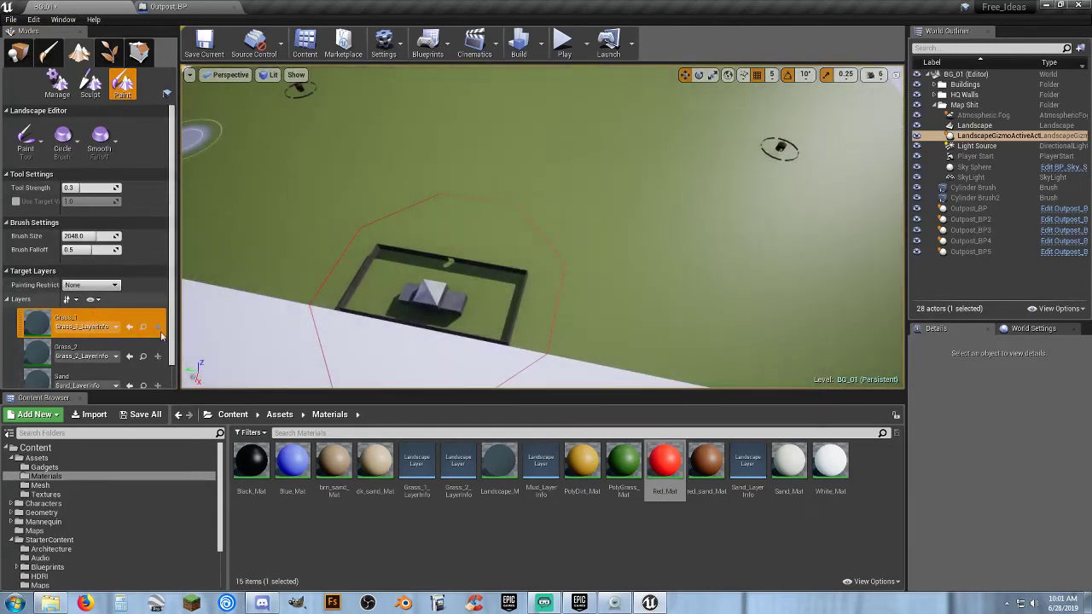
click(141, 415)
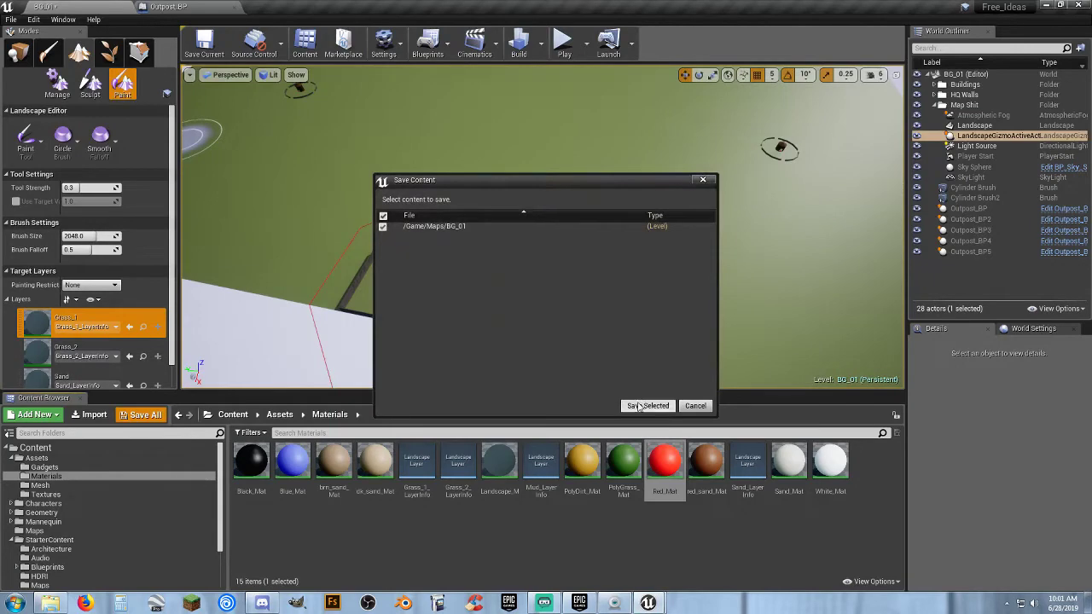
click(640, 406)
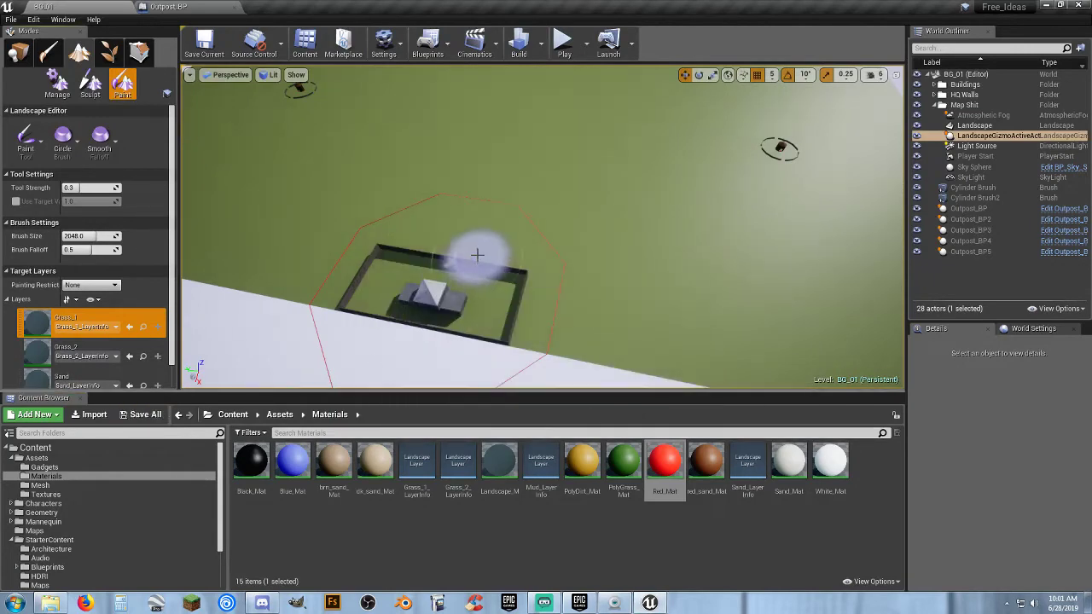
Choose the Mud layer for landscape painting and set the brush size to 500.
mouse_move(477, 255)
right_down()
mouse_move(475, 266)
mouse_move(439, 260)
mouse_move(419, 214)
right_up()
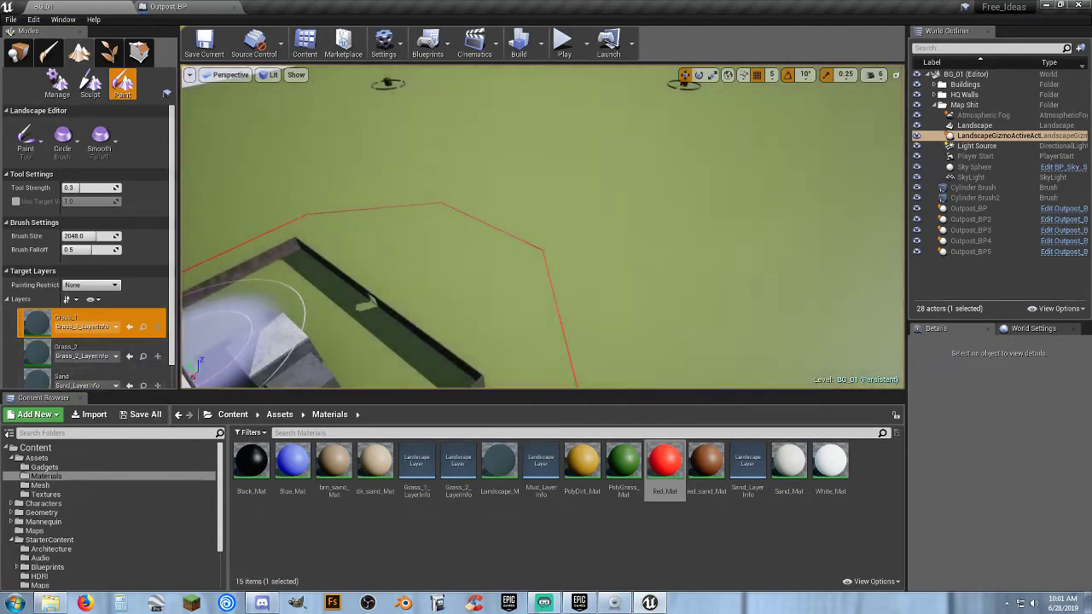
scroll(94, 376, down, 2)
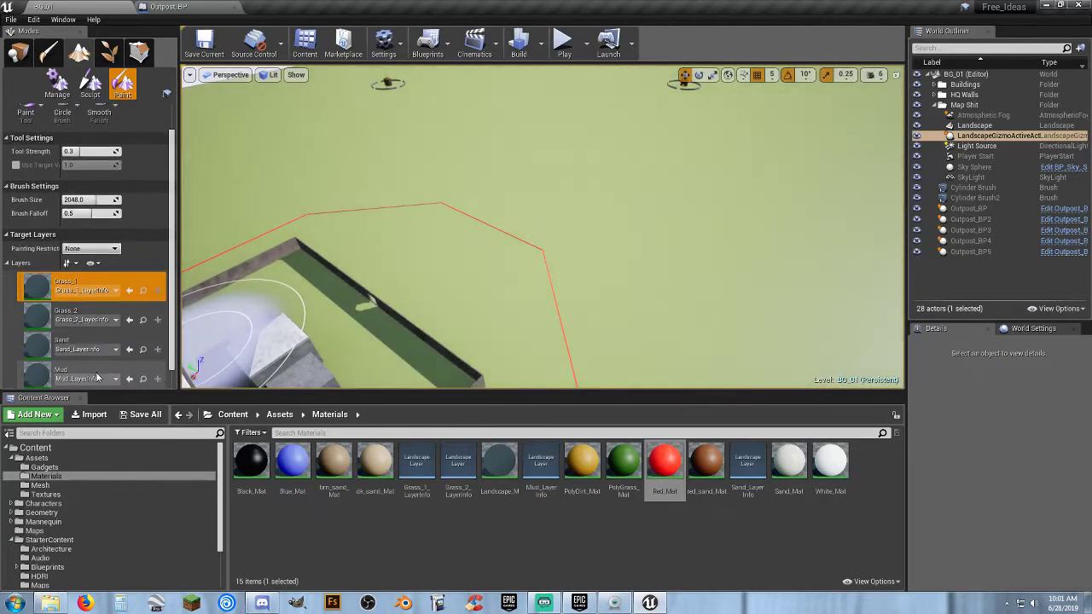
scroll(98, 373, down, 1)
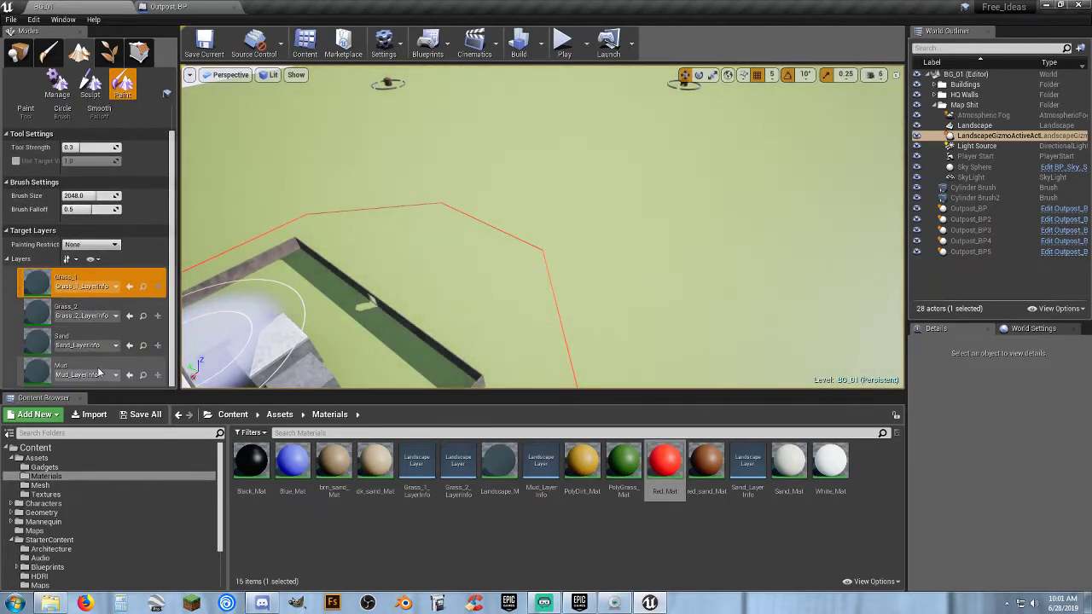
click(40, 377)
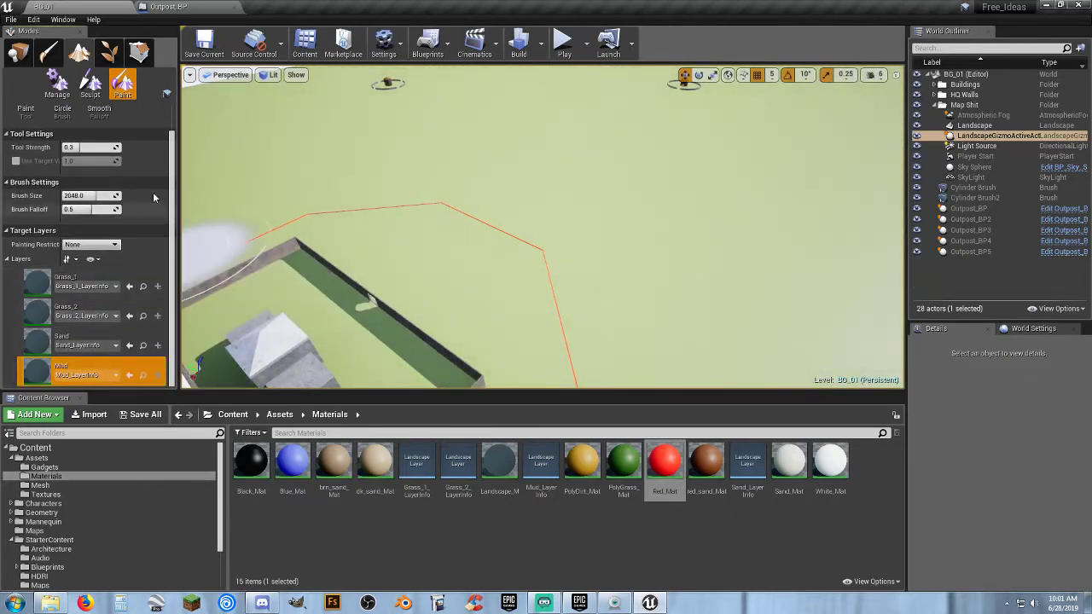
drag(88, 196, 72, 195)
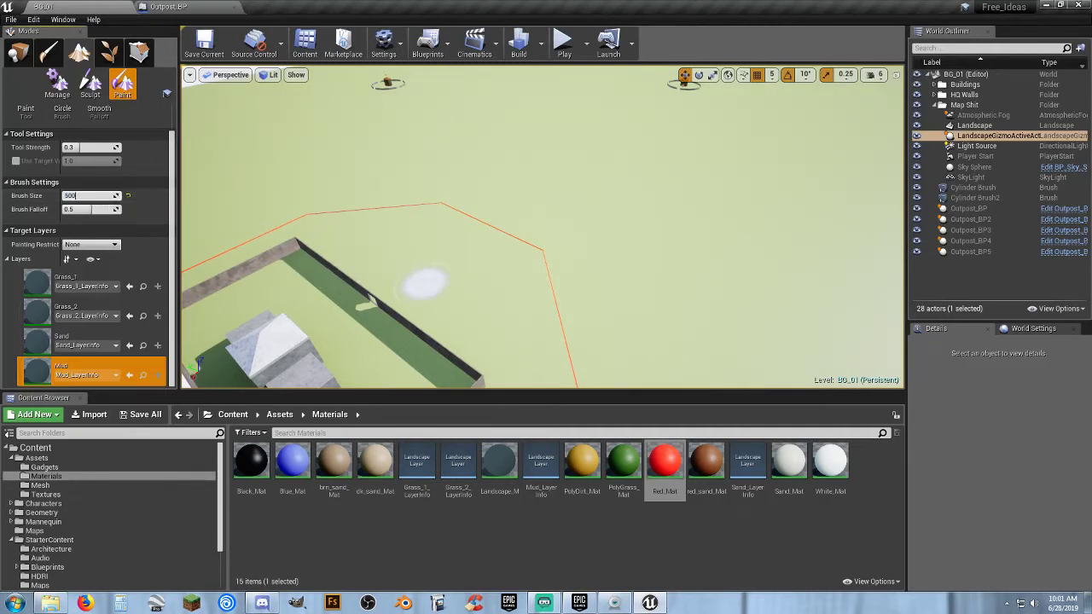
Paint a mud path from the red-ringed headquarters' door through the wall opening and out past the ring.
mouse_move(433, 282)
right_down()
mouse_move(452, 298)
mouse_move(444, 269)
mouse_move(433, 282)
right_up()
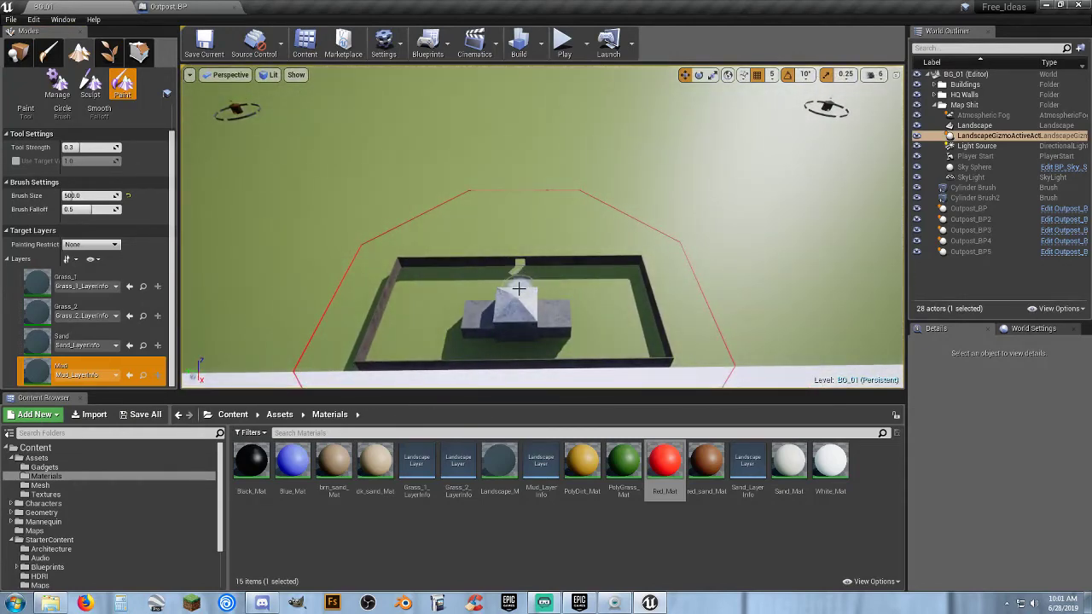
mouse_move(519, 288)
right_down()
mouse_move(456, 294)
mouse_move(452, 273)
mouse_move(499, 312)
right_up()
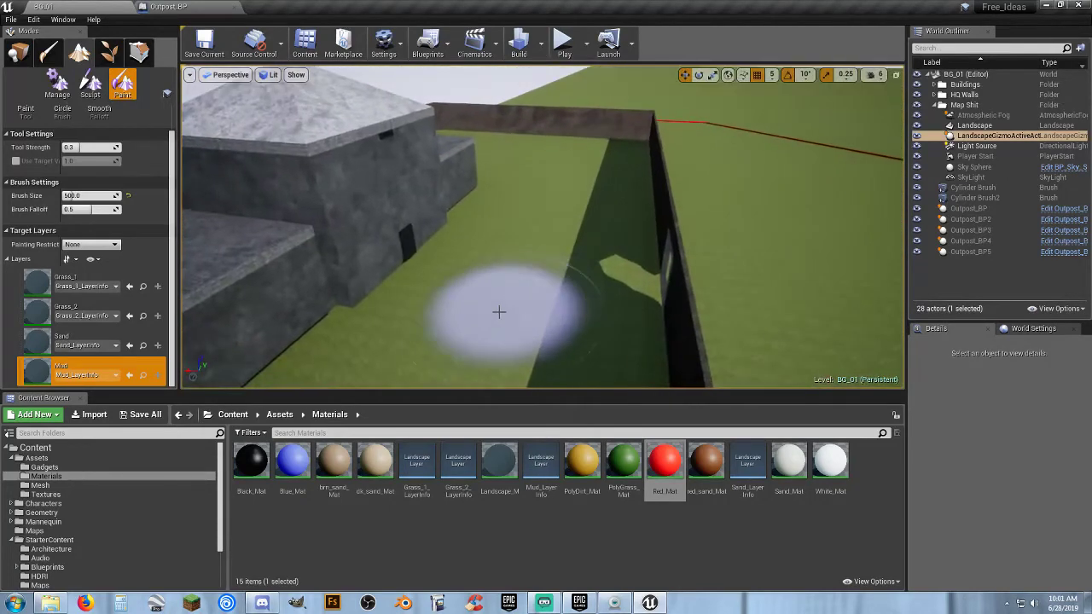
click(432, 257)
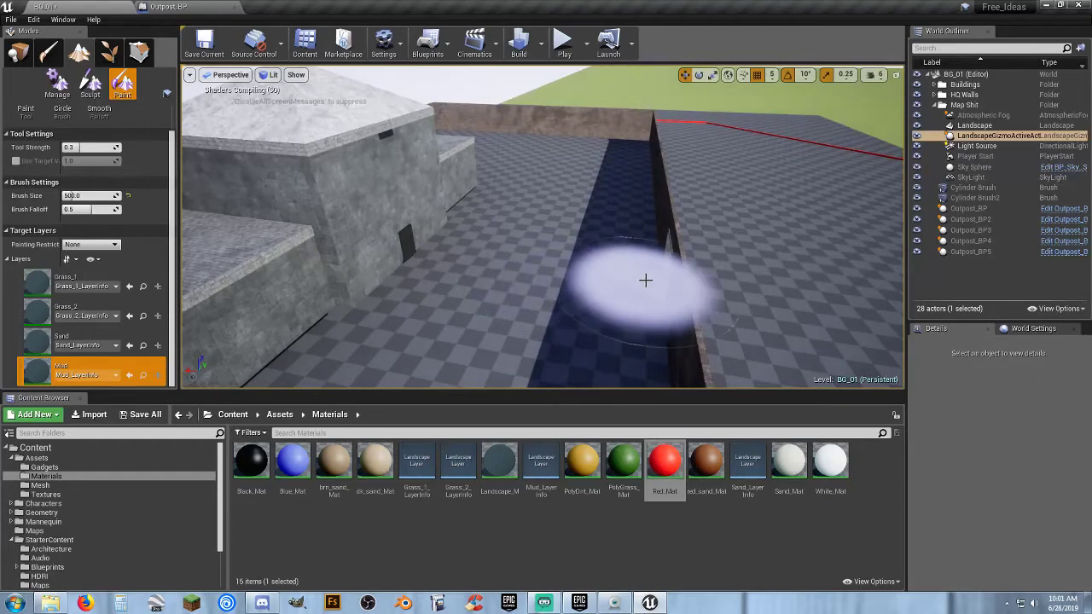
mouse_move(703, 274)
right_down()
mouse_move(699, 337)
mouse_move(803, 263)
right_up()
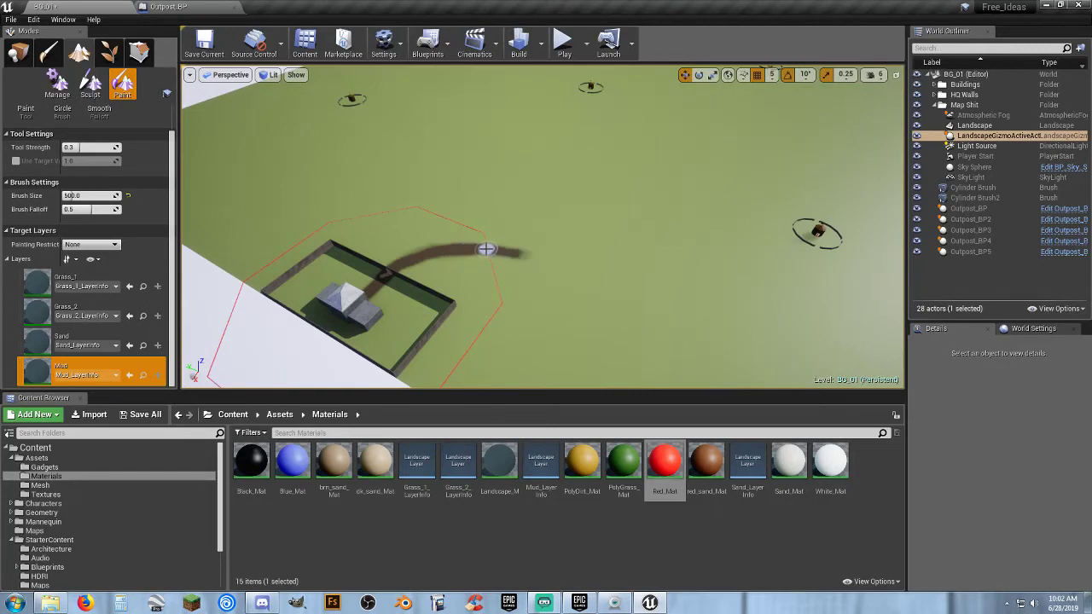
Raise the painting tool strength to about 0.65 and extend the mud path in a winding curve to the nearby outpost.
key(w)
mouse_move(363, 295)
right_down()
mouse_move(365, 309)
mouse_move(362, 299)
right_up()
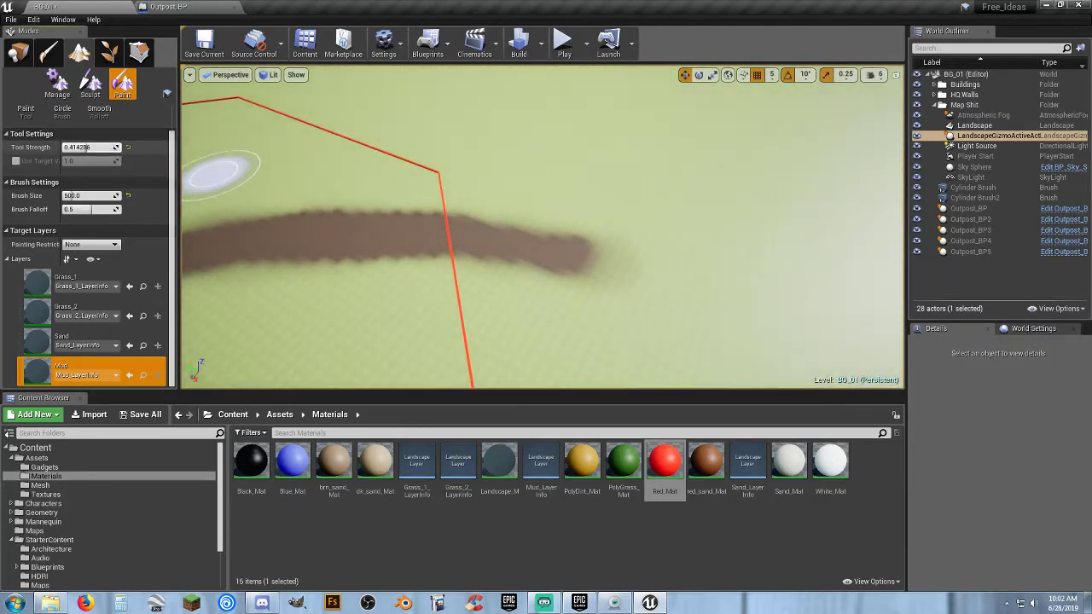
drag(99, 148, 100, 147)
mouse_move(476, 230)
mouse_down()
mouse_move(502, 241)
mouse_move(754, 259)
mouse_move(651, 264)
mouse_move(772, 271)
mouse_up()
key(s)
right_drag(772, 271, 855, 273)
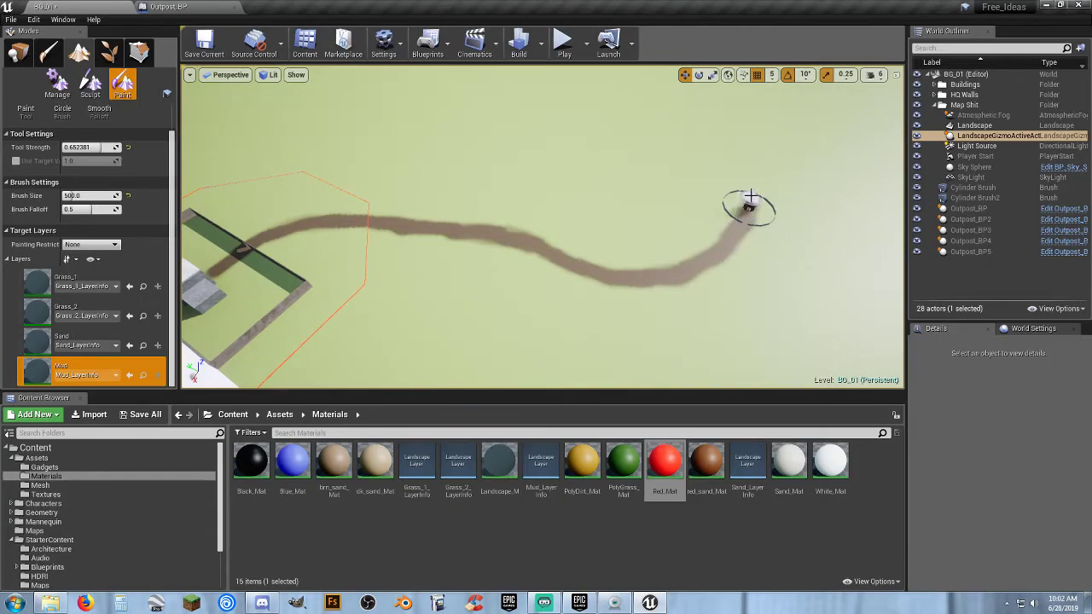
Paint a curved mud path from that outpost to the central outpost.
mouse_move(740, 235)
right_down()
mouse_move(725, 183)
mouse_move(768, 209)
mouse_move(781, 234)
mouse_move(727, 239)
right_up()
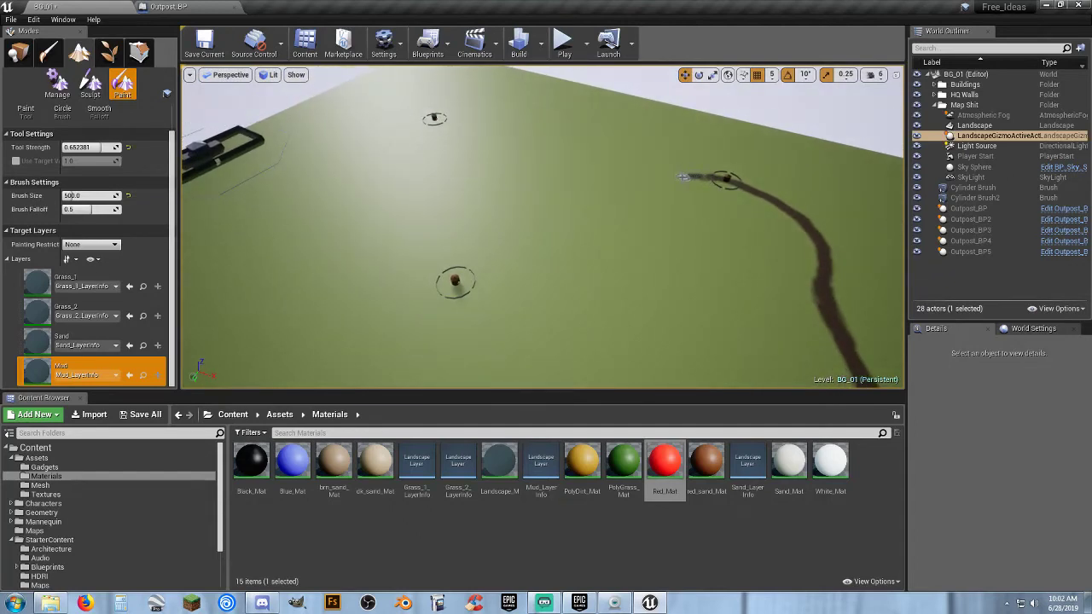
drag(706, 175, 684, 177)
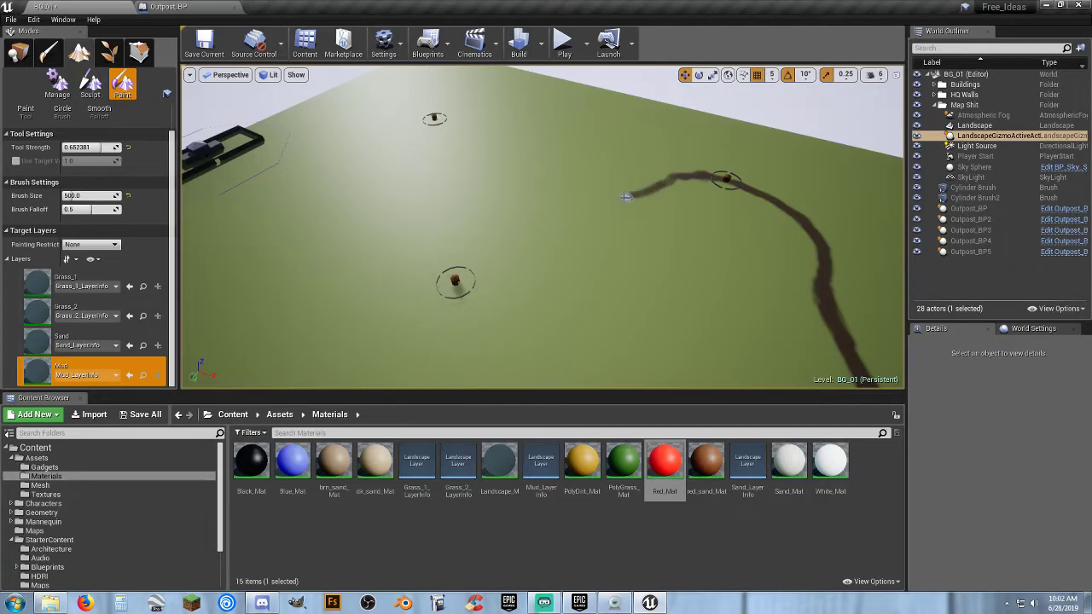
mouse_move(613, 202)
mouse_down()
mouse_move(673, 177)
mouse_move(611, 201)
mouse_move(575, 250)
mouse_move(514, 286)
mouse_move(465, 291)
mouse_move(440, 276)
mouse_move(464, 298)
mouse_move(438, 274)
mouse_move(490, 290)
mouse_move(547, 272)
mouse_move(616, 202)
mouse_up()
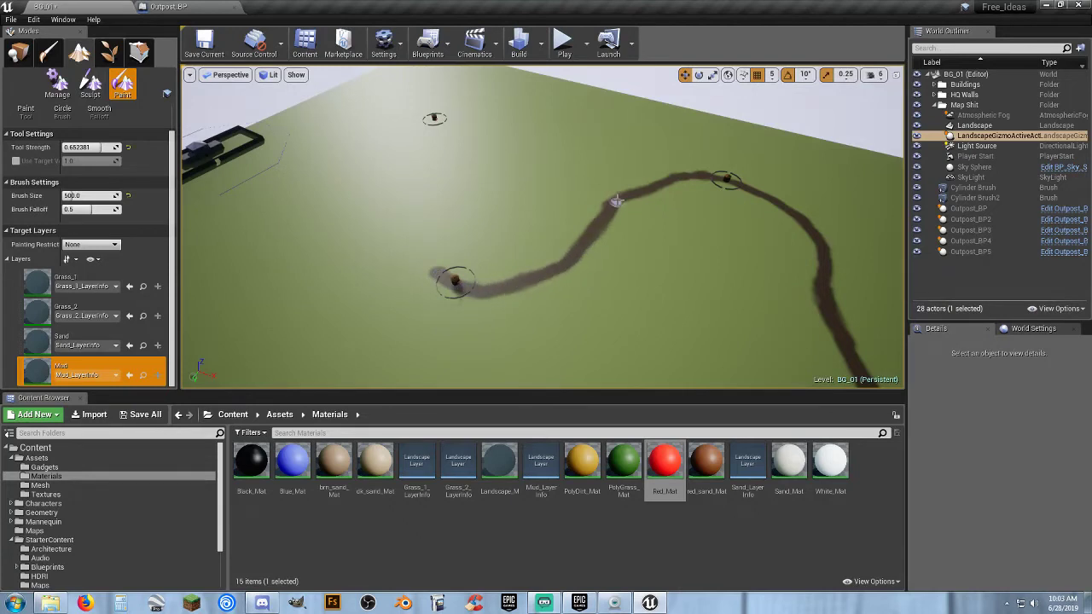
Paint mud paths from the central outpost to the other outpost on the red side, and from there to the red headquarters' path.
mouse_move(592, 259)
right_down()
mouse_move(546, 294)
mouse_move(503, 299)
mouse_move(520, 320)
mouse_move(538, 294)
mouse_move(579, 275)
right_up()
key(s)
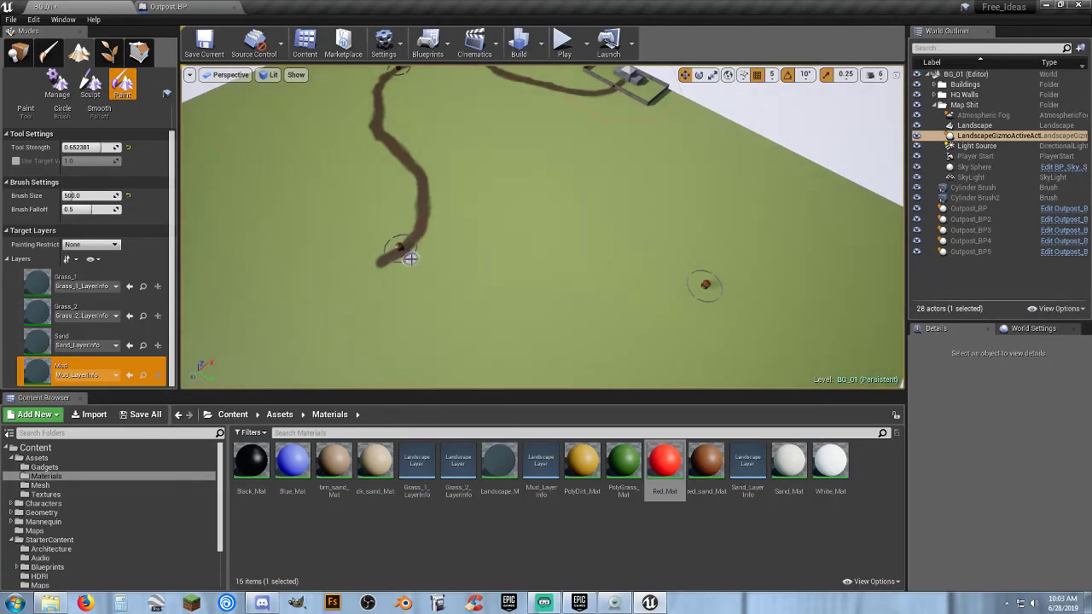
mouse_move(409, 257)
mouse_down()
mouse_move(617, 322)
mouse_move(679, 314)
mouse_move(712, 273)
mouse_up()
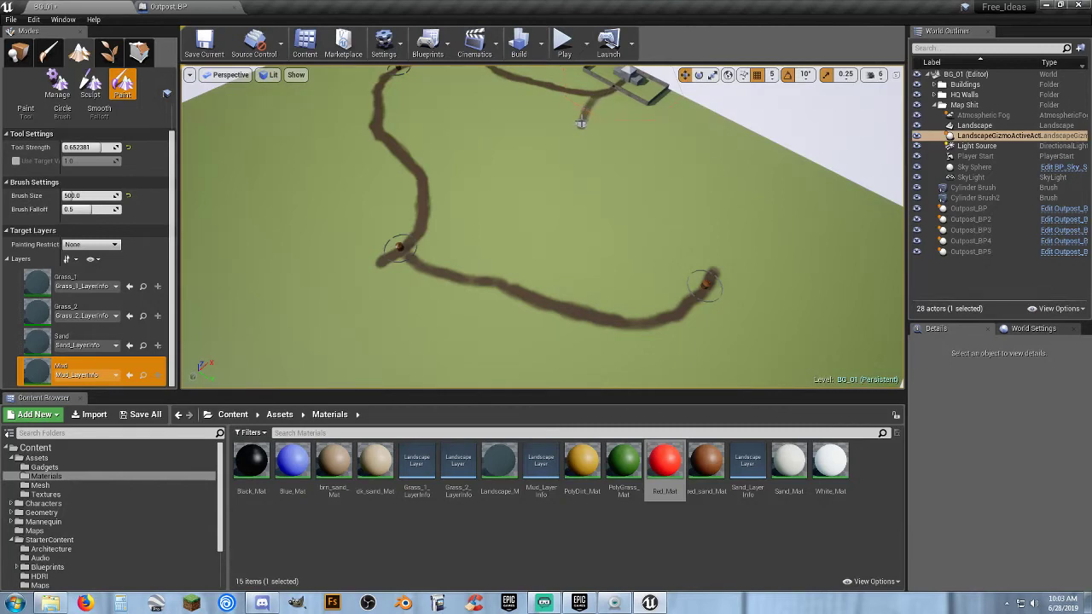
drag(588, 104, 585, 139)
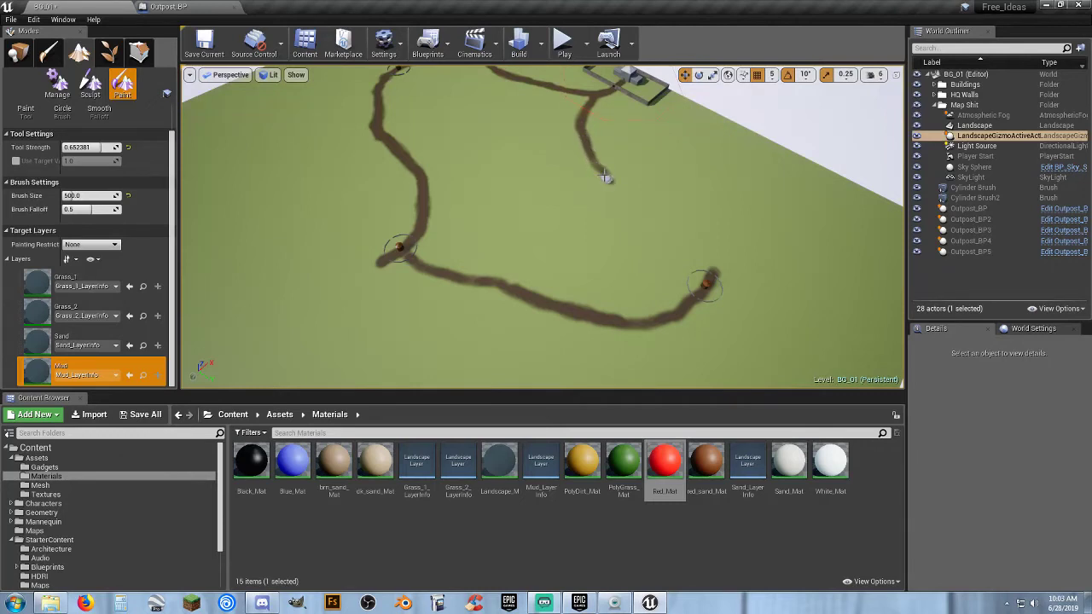
mouse_move(605, 176)
mouse_down()
mouse_move(635, 200)
mouse_move(722, 225)
mouse_move(714, 275)
mouse_move(726, 227)
mouse_move(636, 205)
mouse_move(596, 171)
mouse_move(580, 124)
mouse_move(600, 171)
mouse_up()
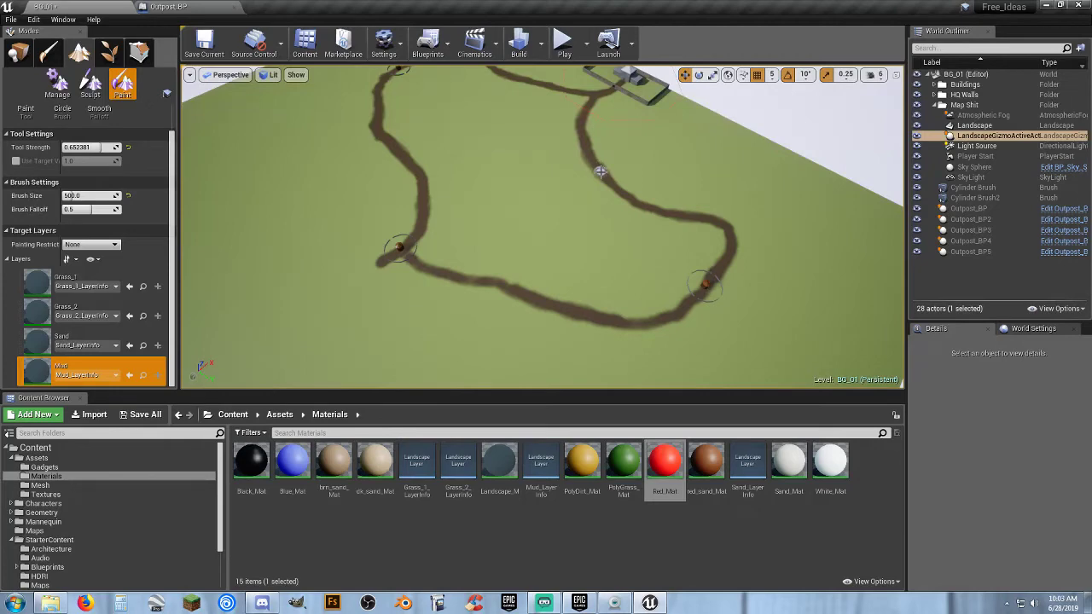
Paint a mud branch off the central road toward the far outpost, and another path between the blue-ringed headquarters and its nearby outpost.
mouse_move(595, 231)
right_down()
mouse_move(551, 231)
mouse_move(530, 248)
mouse_move(529, 293)
right_up()
key(w)
right_drag(511, 245, 488, 273)
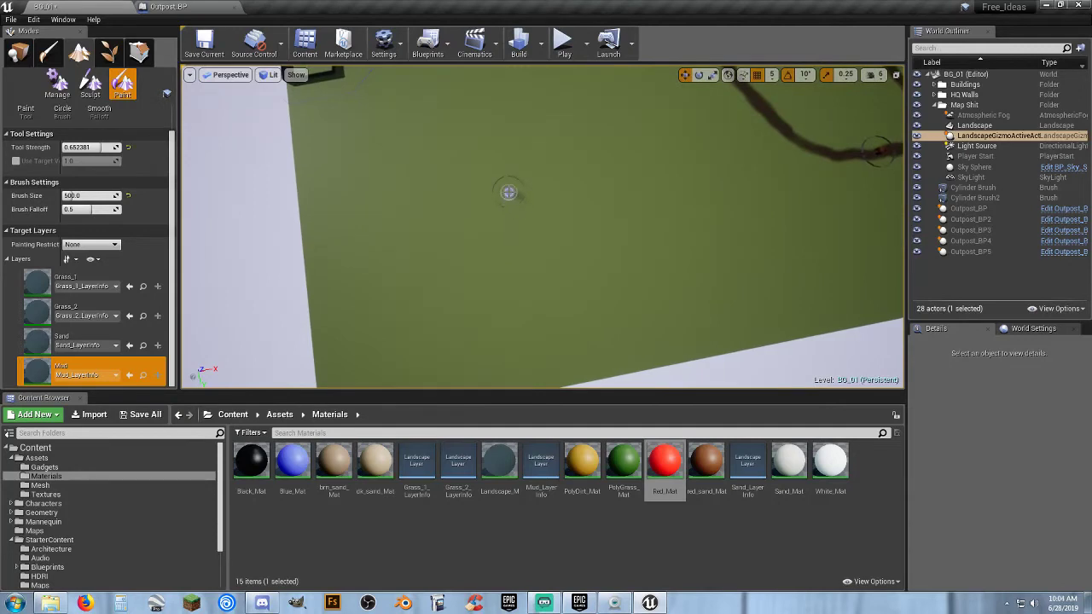
mouse_move(509, 194)
mouse_down()
mouse_move(520, 219)
mouse_move(659, 242)
mouse_move(700, 226)
mouse_move(745, 172)
mouse_move(678, 237)
mouse_move(570, 231)
mouse_move(736, 185)
mouse_move(771, 129)
mouse_move(710, 213)
mouse_move(658, 241)
mouse_up()
mouse_move(741, 214)
right_down()
mouse_move(744, 149)
mouse_move(649, 192)
right_up()
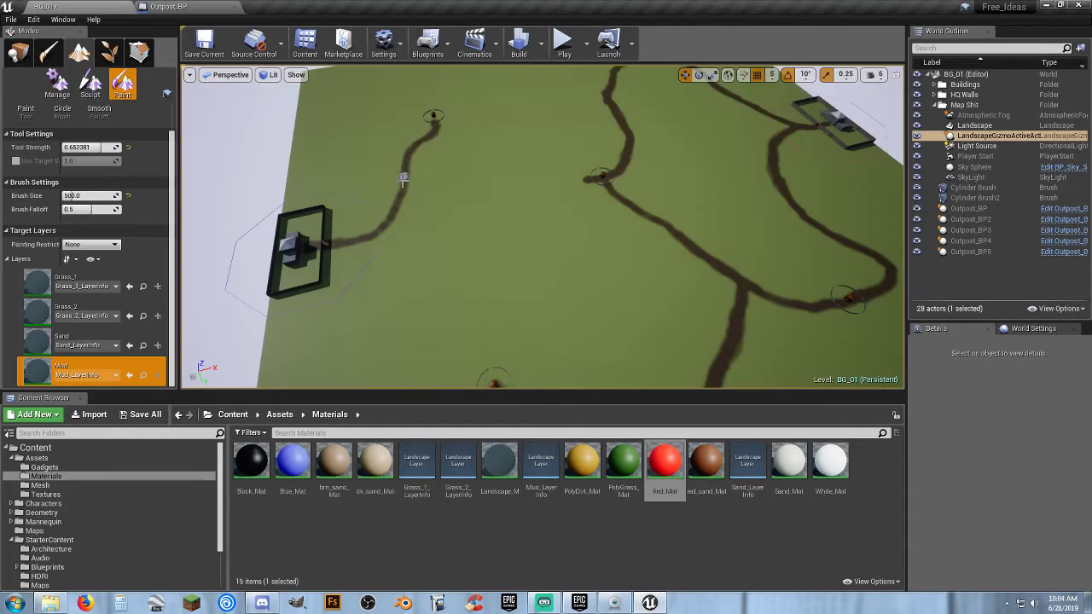
drag(403, 179, 374, 234)
Paint a mud path from the blue side's connected outpost to the road leading to the central outpost, going over its faint stretches.
right_drag(435, 191, 570, 258)
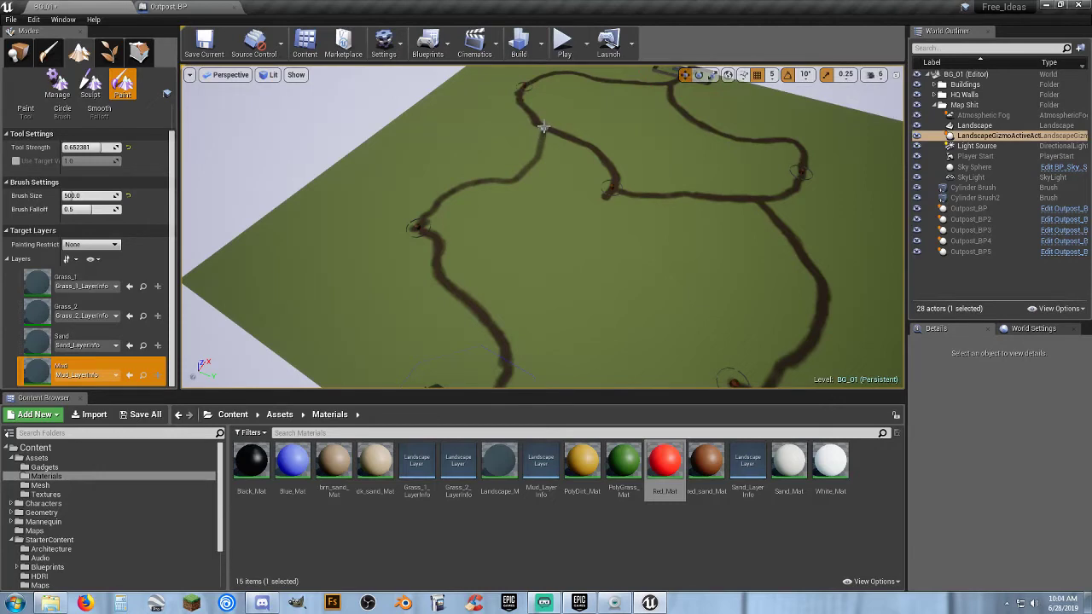
drag(538, 151, 529, 169)
mouse_move(467, 186)
mouse_down()
mouse_move(439, 196)
mouse_move(535, 177)
mouse_up()
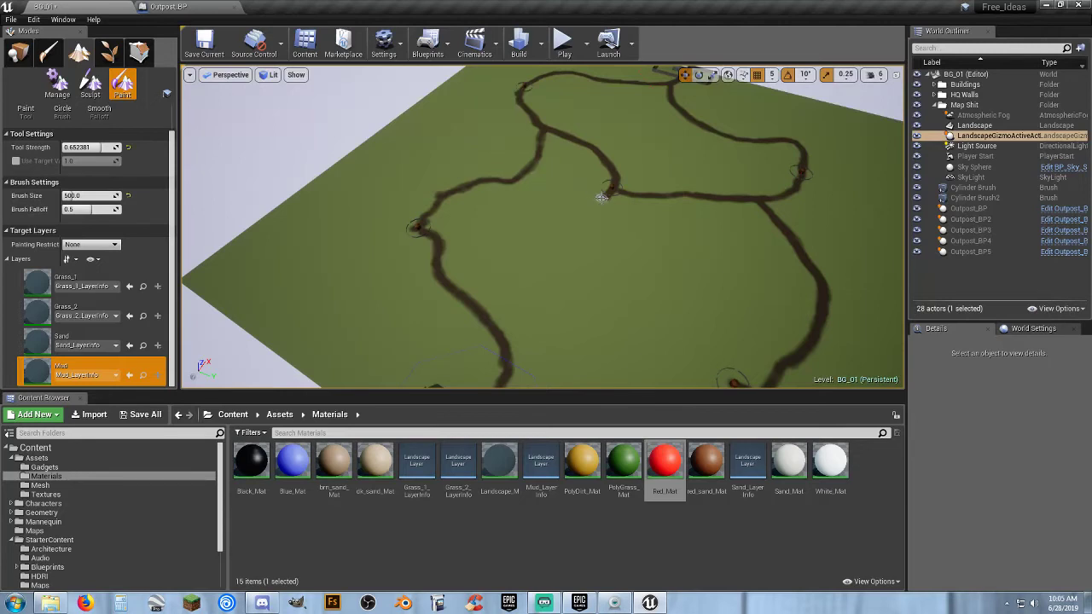
Paint a mud path from the central outpost to the neighbouring outpost's road, and extend the central road's mud branch to the far outpost.
drag(601, 197, 582, 199)
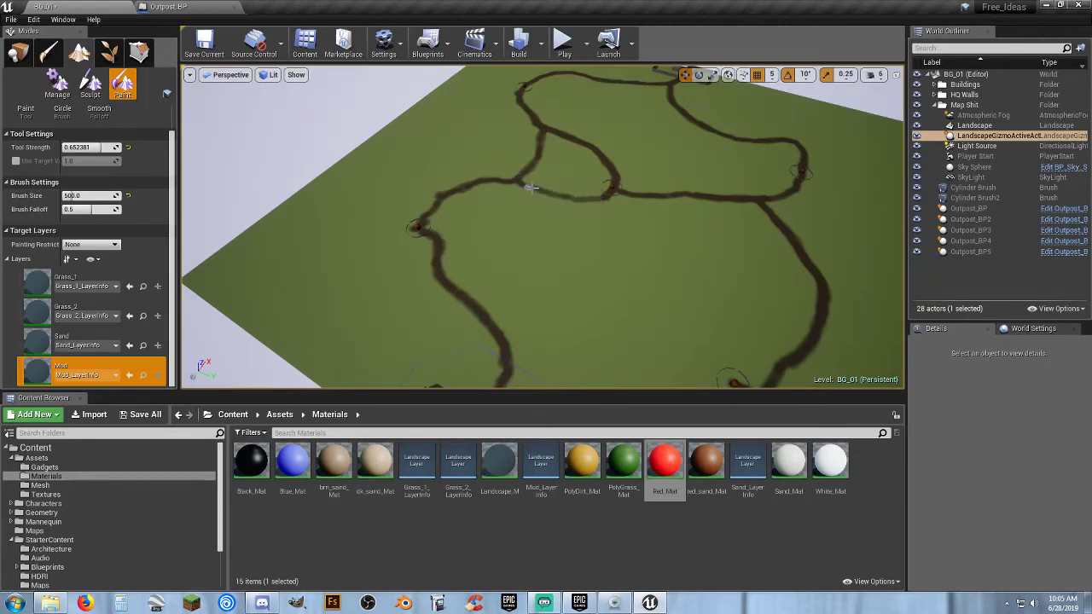
drag(553, 192, 607, 196)
mouse_move(593, 232)
right_down()
mouse_move(640, 273)
mouse_move(599, 235)
right_up()
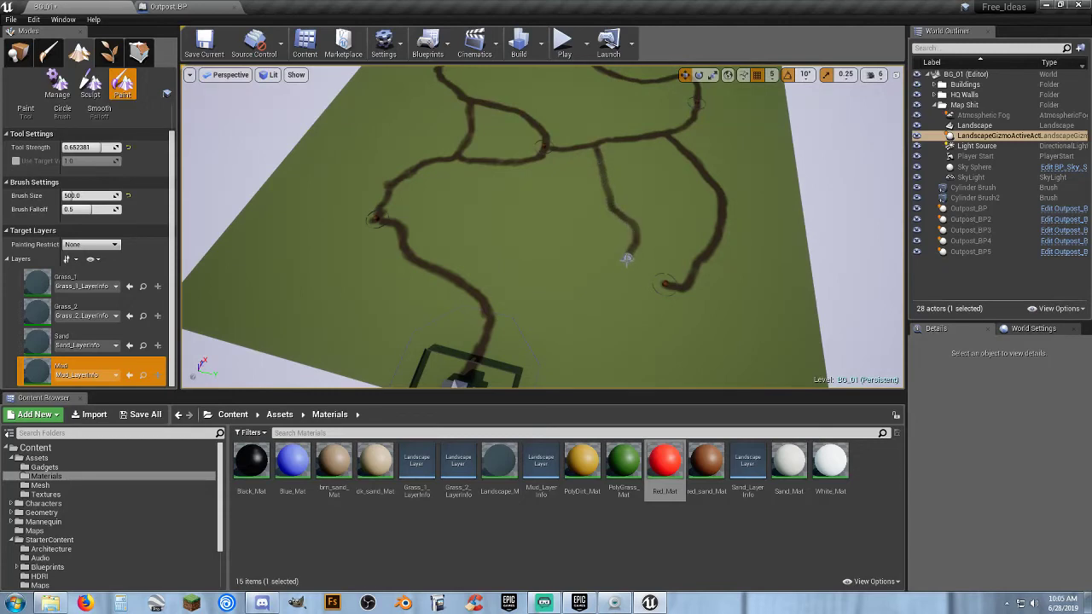
drag(627, 274, 640, 283)
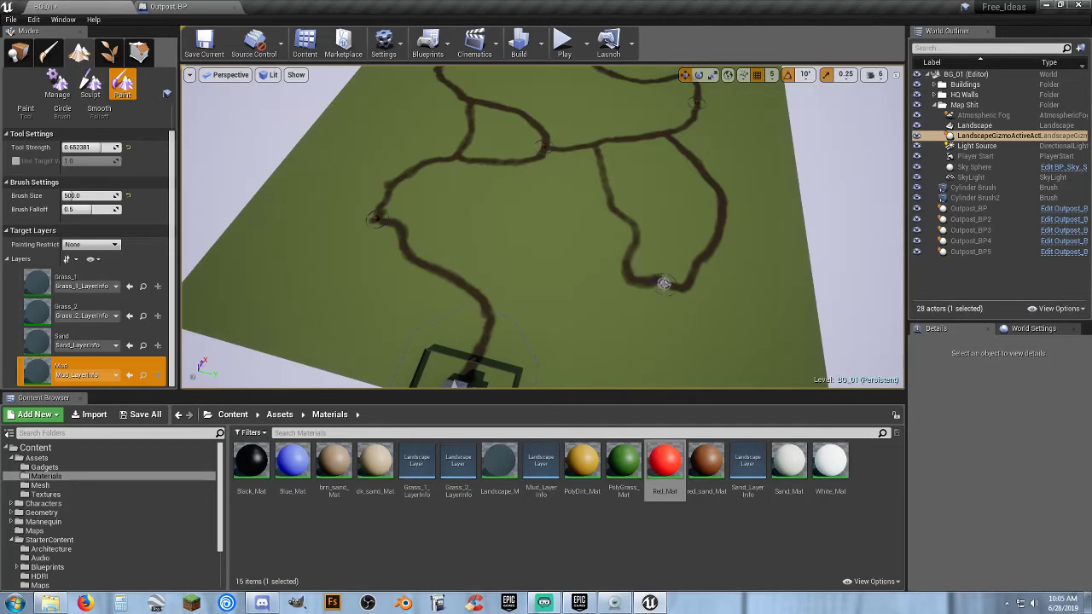
Paint a mud path from that far outpost to the road leading out of the blue-ringed headquarters.
mouse_move(665, 283)
mouse_down()
mouse_move(581, 278)
mouse_move(490, 319)
mouse_move(571, 278)
mouse_move(620, 277)
mouse_move(625, 265)
mouse_up()
mouse_move(625, 266)
right_down()
mouse_move(641, 224)
mouse_move(626, 229)
mouse_move(636, 242)
mouse_move(527, 232)
mouse_move(539, 237)
right_up()
key(s)
key(d)
key(w)
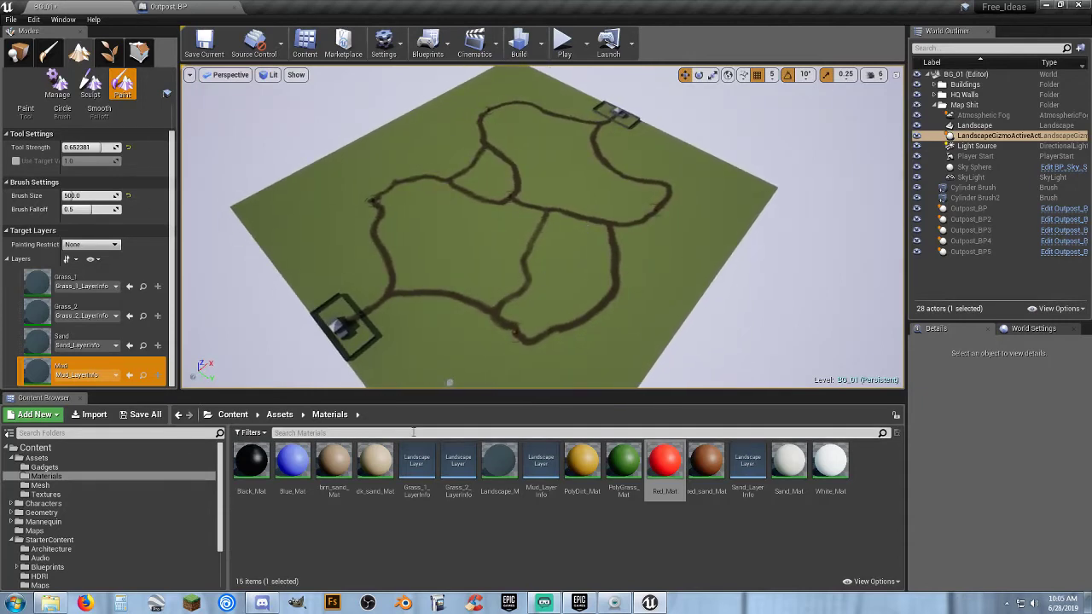
Cover the ground inside the wall ring of the first blue-side outpost with the Sand layer.
click(293, 465)
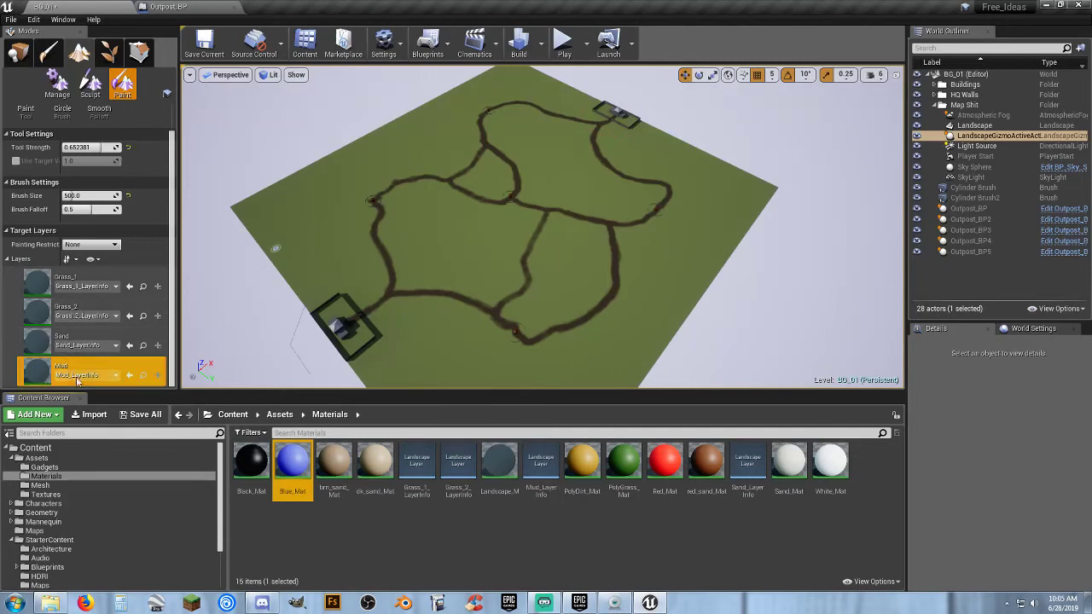
click(40, 347)
mouse_move(439, 263)
right_down()
mouse_move(358, 274)
mouse_move(363, 247)
mouse_move(303, 243)
right_up()
key(w)
right_drag(389, 243, 546, 278)
key(w)
key(s)
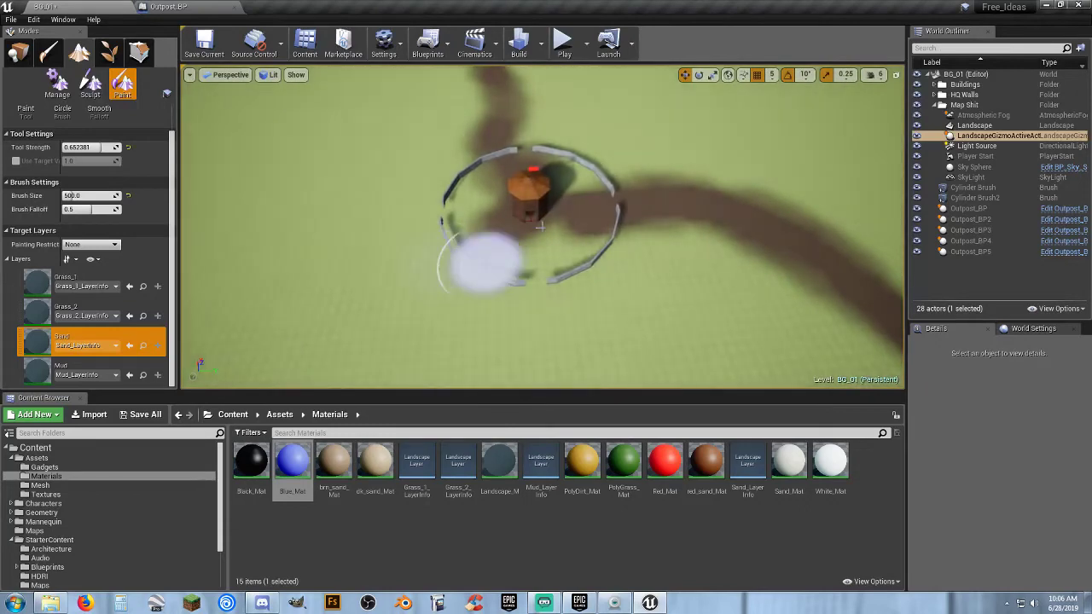
mouse_move(548, 190)
mouse_down()
mouse_move(509, 190)
mouse_move(517, 219)
mouse_move(558, 214)
mouse_move(527, 179)
mouse_move(499, 177)
mouse_move(490, 202)
mouse_move(493, 227)
mouse_move(524, 246)
mouse_move(555, 243)
mouse_move(573, 212)
mouse_move(568, 185)
mouse_move(588, 214)
mouse_move(541, 212)
mouse_move(547, 219)
mouse_up()
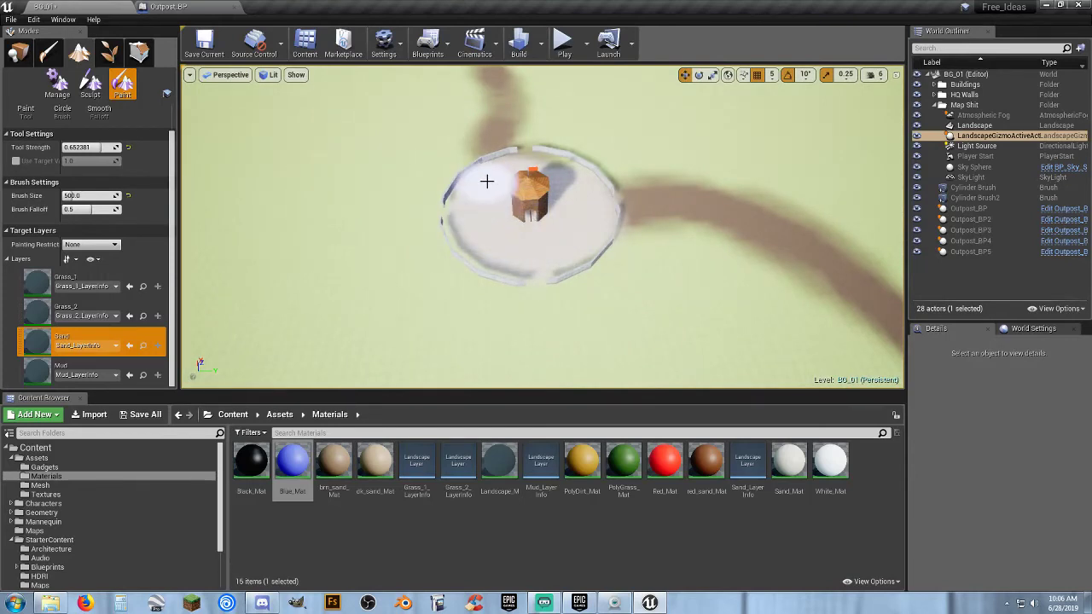
mouse_move(487, 181)
mouse_down()
mouse_move(470, 205)
mouse_move(481, 247)
mouse_move(519, 261)
mouse_move(584, 203)
mouse_move(567, 174)
mouse_move(532, 168)
mouse_move(526, 199)
mouse_up()
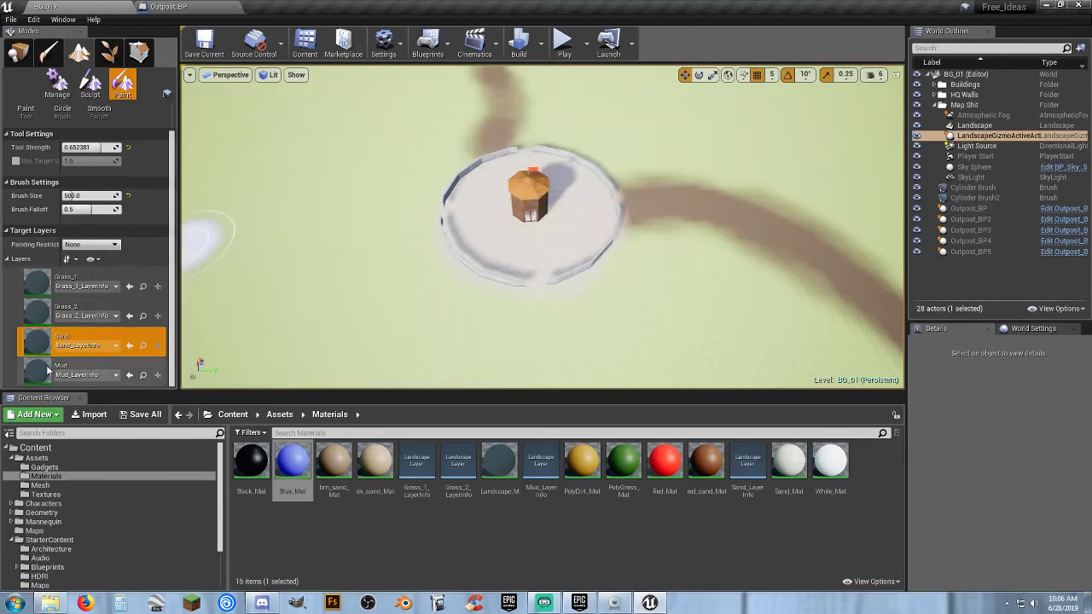
Paint sand over the whole area within the other blue-side outpost's wall ring.
mouse_move(338, 350)
right_down()
mouse_move(381, 285)
mouse_move(443, 254)
mouse_move(517, 275)
mouse_move(529, 324)
right_up()
key(s)
key(d)
key(w)
key(w)
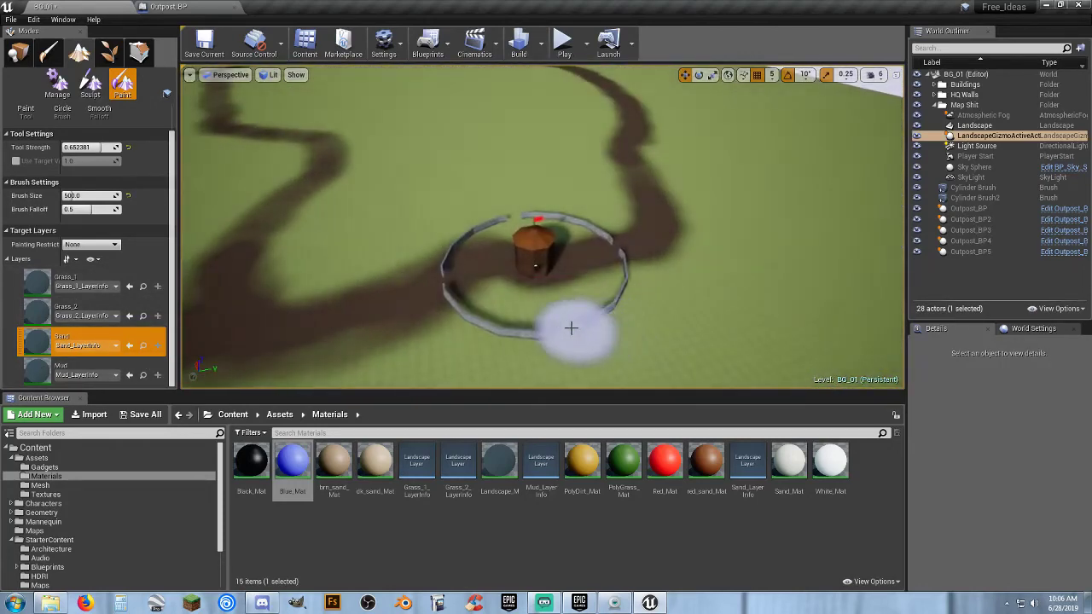
mouse_move(563, 271)
mouse_down()
mouse_move(506, 246)
mouse_move(487, 261)
mouse_move(487, 290)
mouse_move(563, 307)
mouse_move(594, 289)
mouse_up()
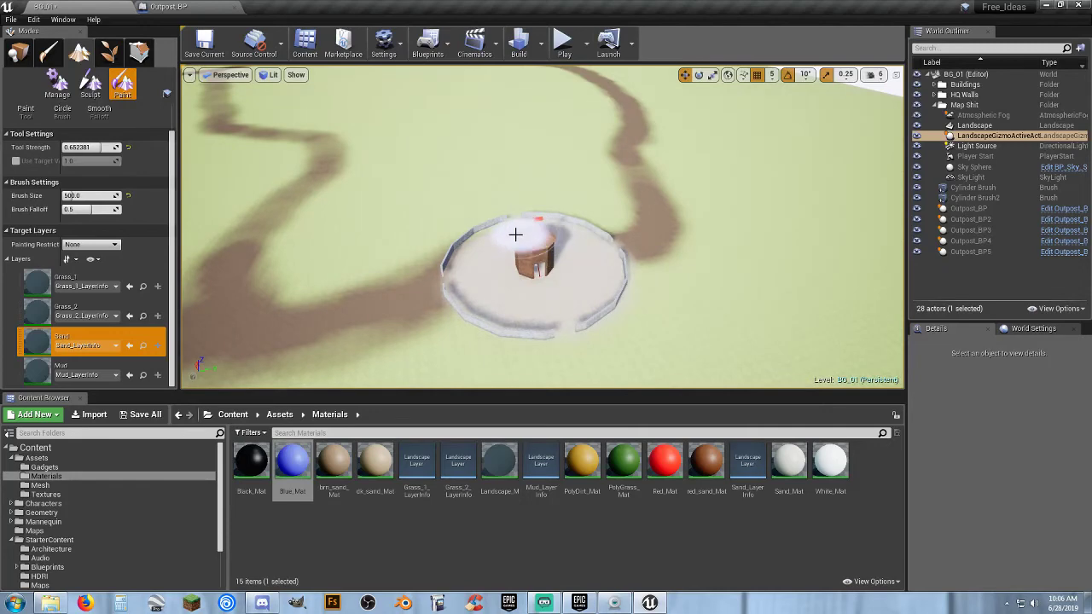
mouse_move(483, 248)
mouse_down()
mouse_move(477, 284)
mouse_move(512, 294)
mouse_up()
Fill the walled circle of the central outpost, where three mud paths meet, with the Sand layer.
key(s)
mouse_move(512, 294)
right_down()
mouse_move(508, 247)
mouse_move(469, 222)
mouse_move(555, 341)
mouse_move(579, 324)
right_up()
key(w)
mouse_move(577, 230)
mouse_down()
mouse_move(600, 186)
mouse_move(564, 198)
mouse_up()
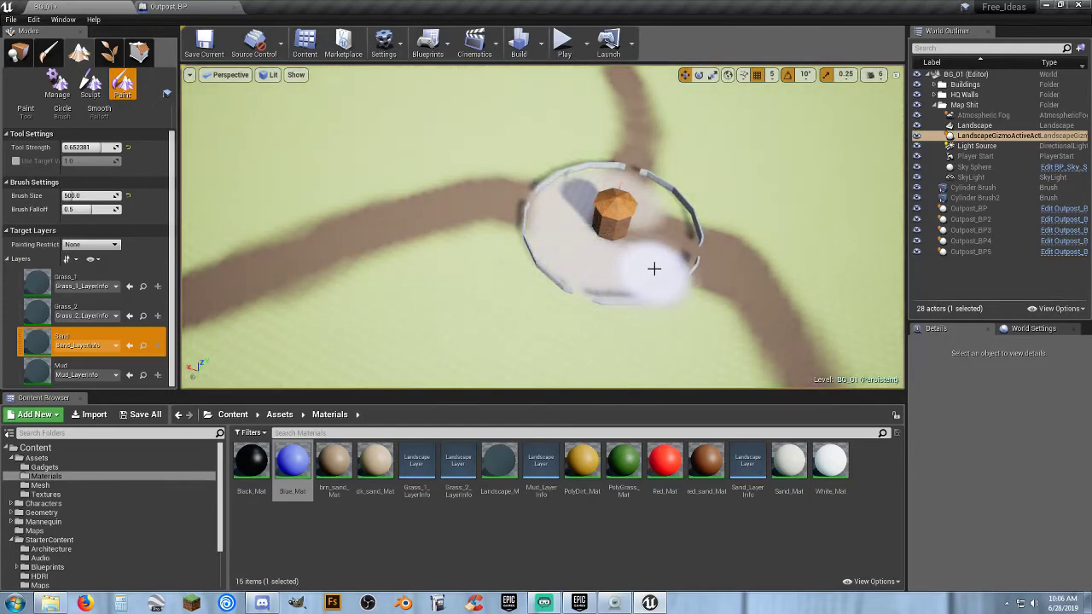
mouse_move(654, 269)
mouse_down()
mouse_move(650, 203)
mouse_move(607, 185)
mouse_move(573, 192)
mouse_up()
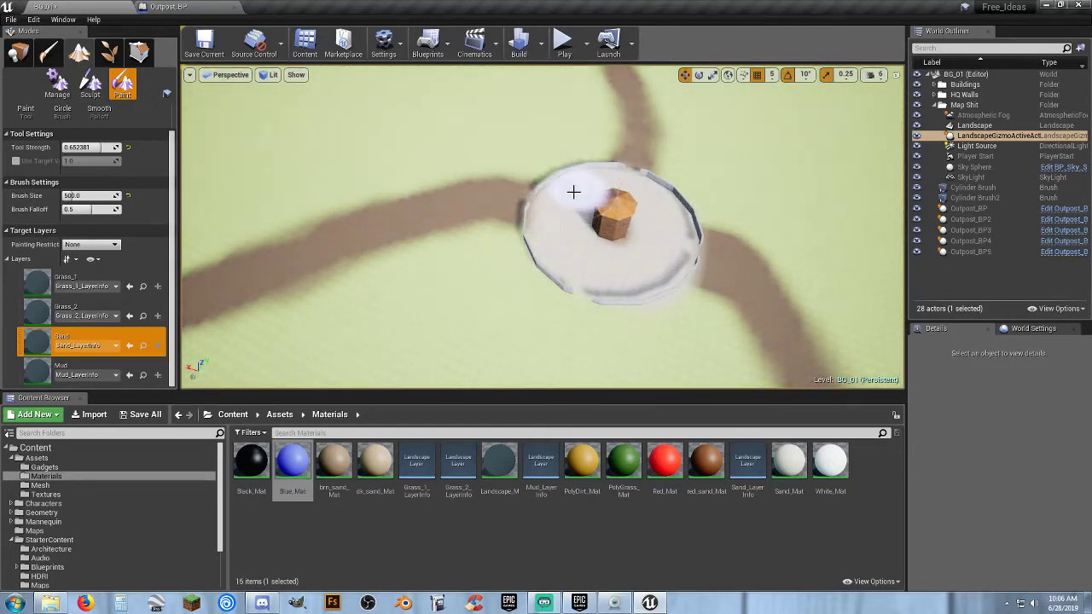
mouse_move(670, 217)
right_down()
mouse_move(653, 103)
mouse_move(503, 85)
mouse_move(516, 218)
mouse_move(567, 248)
mouse_move(621, 246)
right_up()
Paint the Sand layer inside the wall rings of the remaining two outposts on the red side.
drag(621, 247, 571, 230)
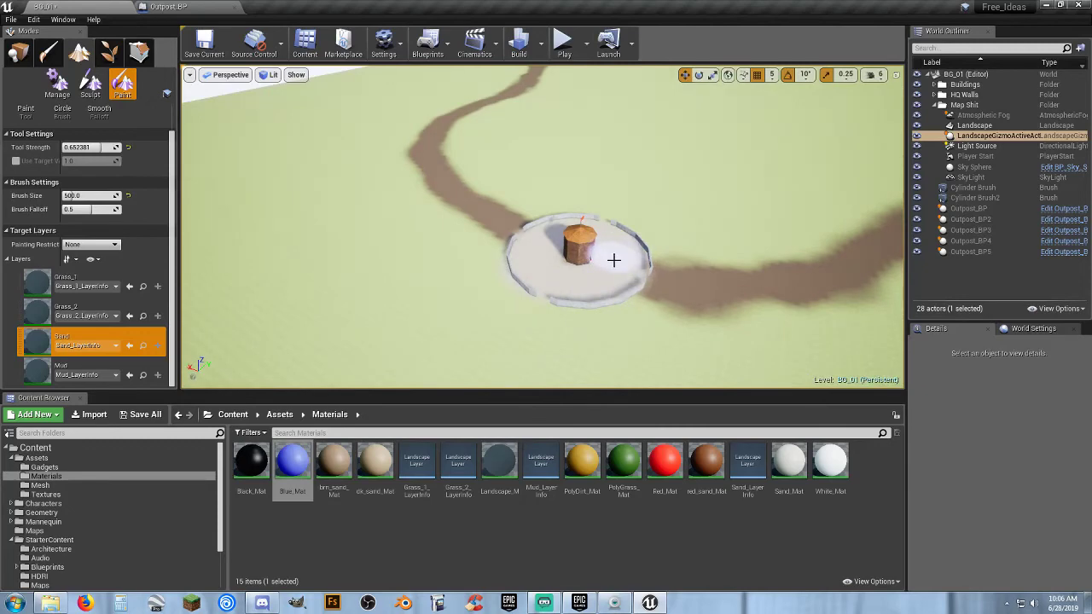
right_drag(592, 266, 661, 226)
key(w)
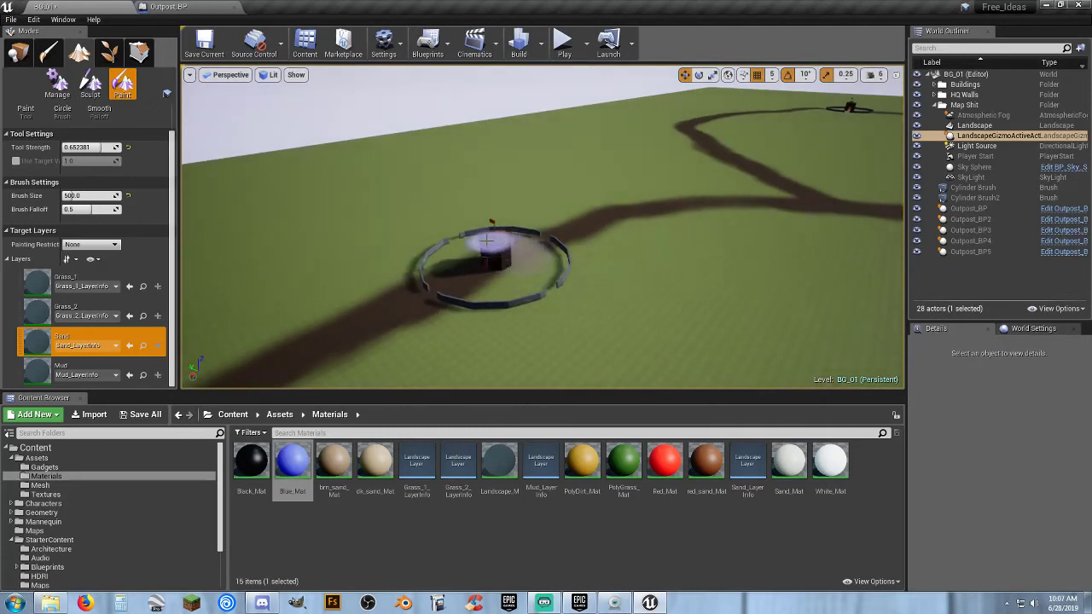
mouse_move(462, 246)
mouse_down()
mouse_move(446, 256)
mouse_move(452, 281)
mouse_move(523, 282)
mouse_move(540, 267)
mouse_up()
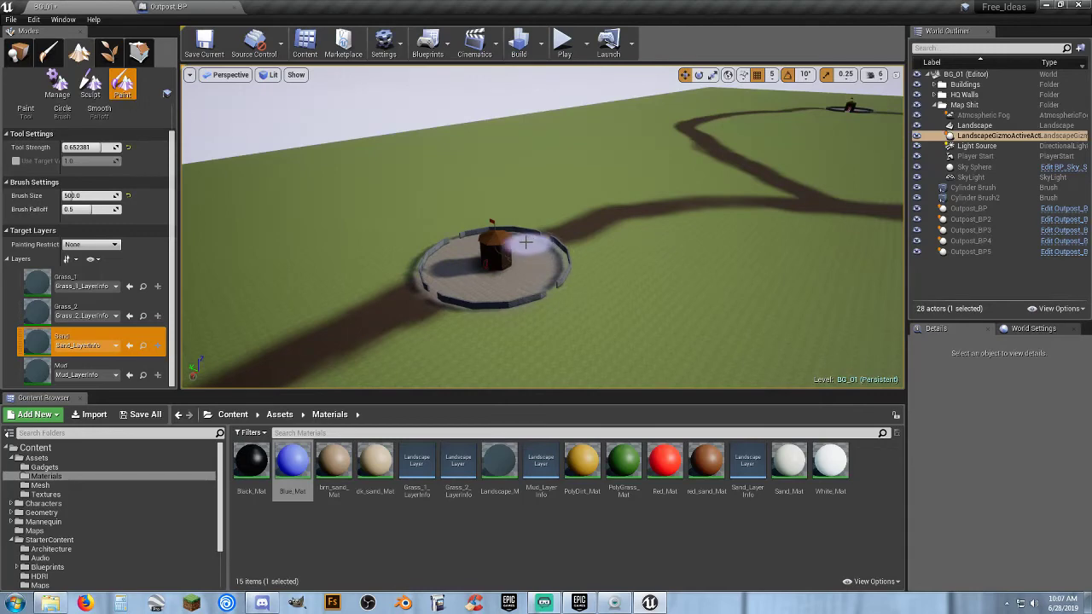
key(w)
mouse_move(535, 280)
right_down()
mouse_move(461, 283)
mouse_move(350, 256)
mouse_move(265, 260)
mouse_move(268, 316)
mouse_move(418, 329)
mouse_move(315, 333)
mouse_move(418, 341)
mouse_move(533, 316)
mouse_move(530, 286)
right_up()
key(s)
key(s)
key(s)
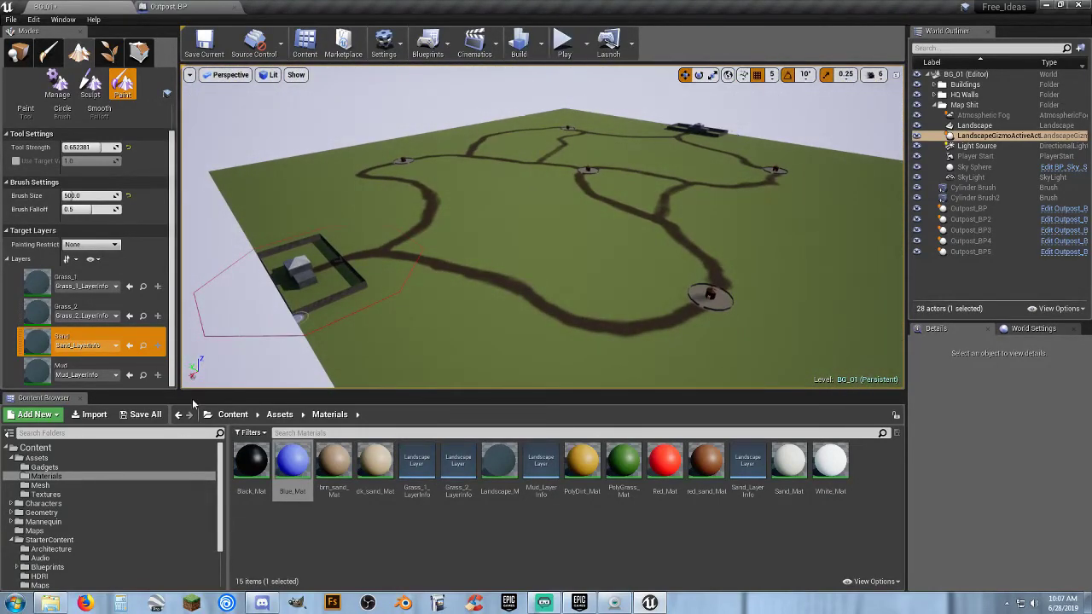
Save the BG_01 level and switch from landscape painting to Place mode.
click(139, 414)
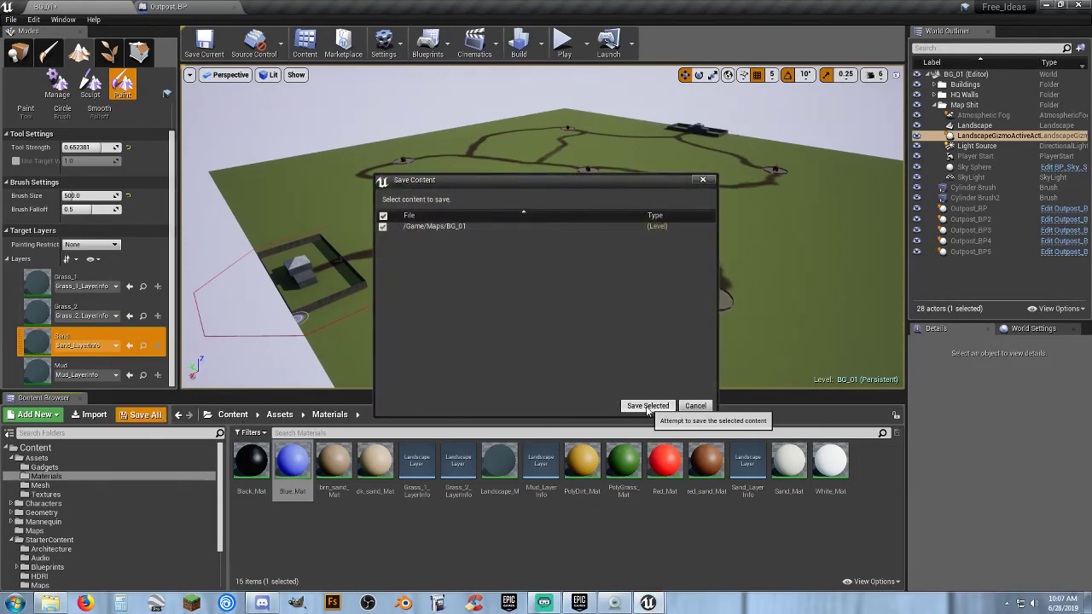
click(645, 406)
click(18, 53)
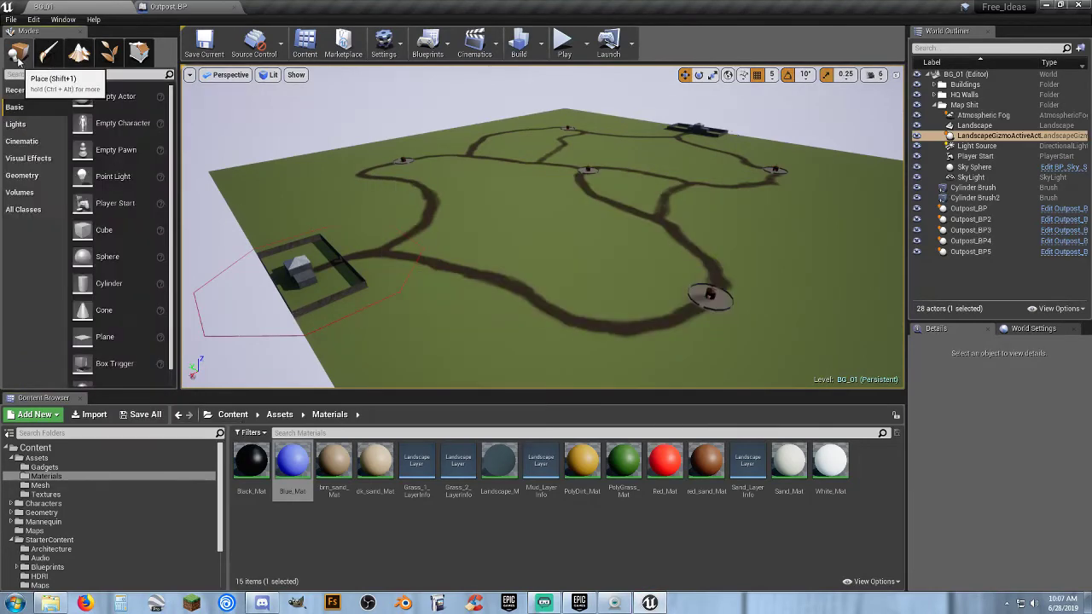
Playtest the level by running the character from the start along the mud road into a sand-floored outpost, and end the session.
click(563, 40)
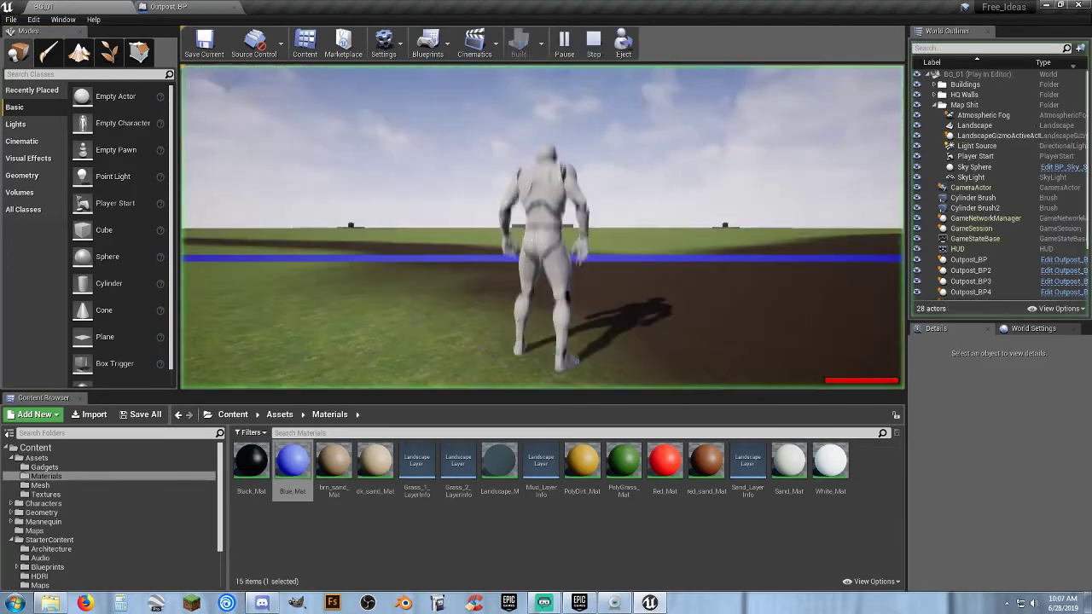
key(d)
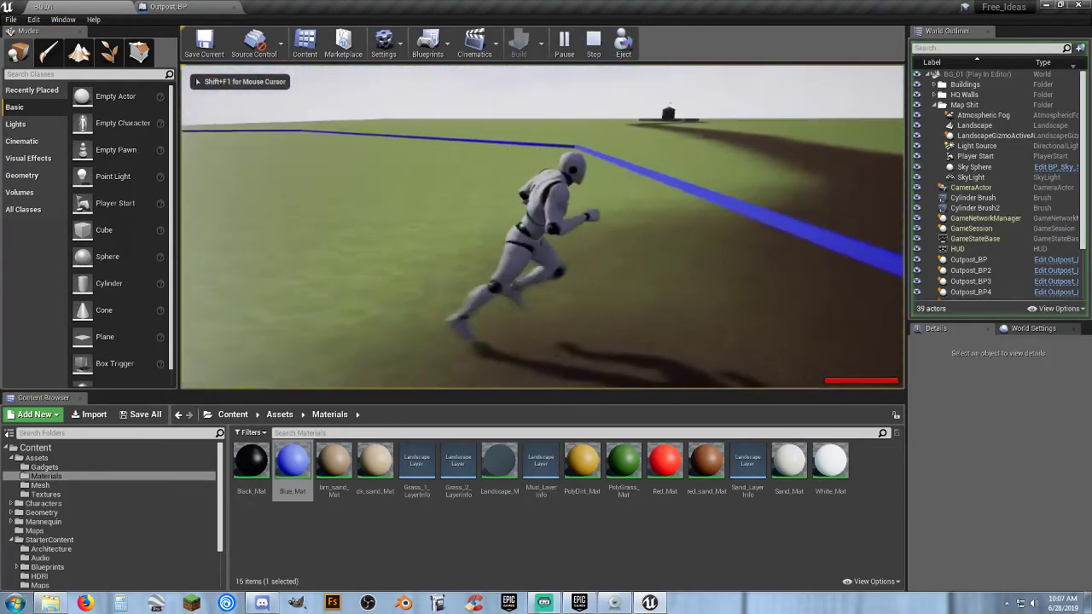
key(w)
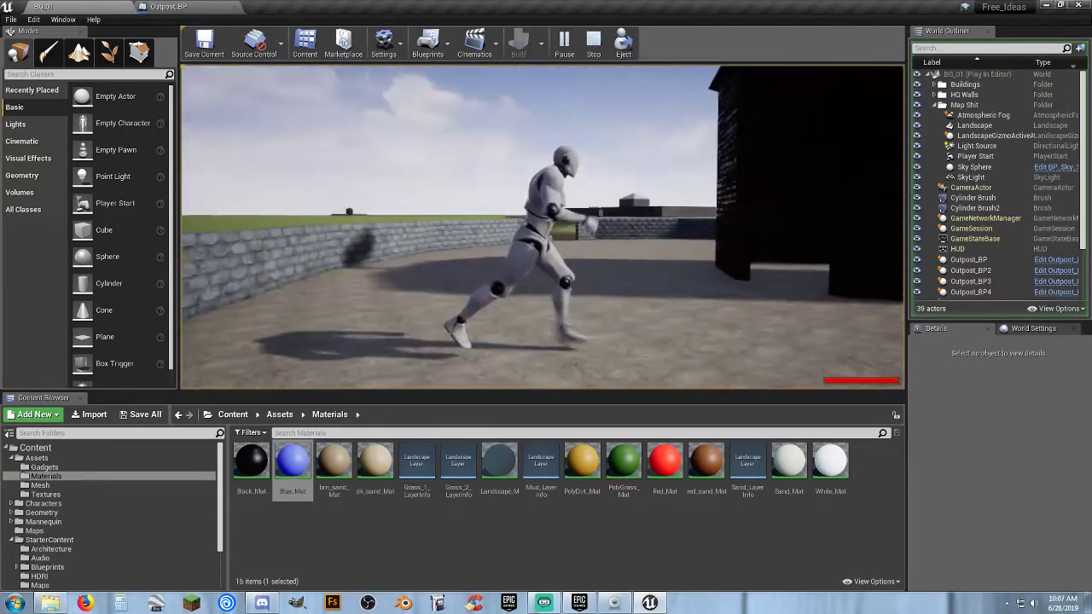
key(Escape)
Select the Outpost_BP actor in the level and examine its properties.
right_drag(543, 227, 627, 220)
key(w)
key(a)
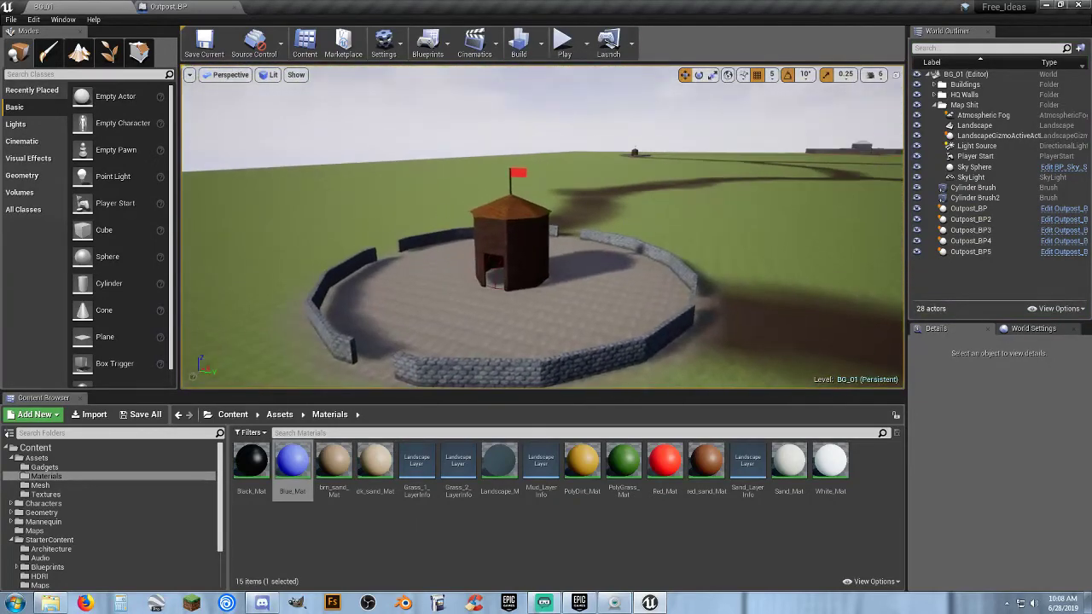
click(535, 249)
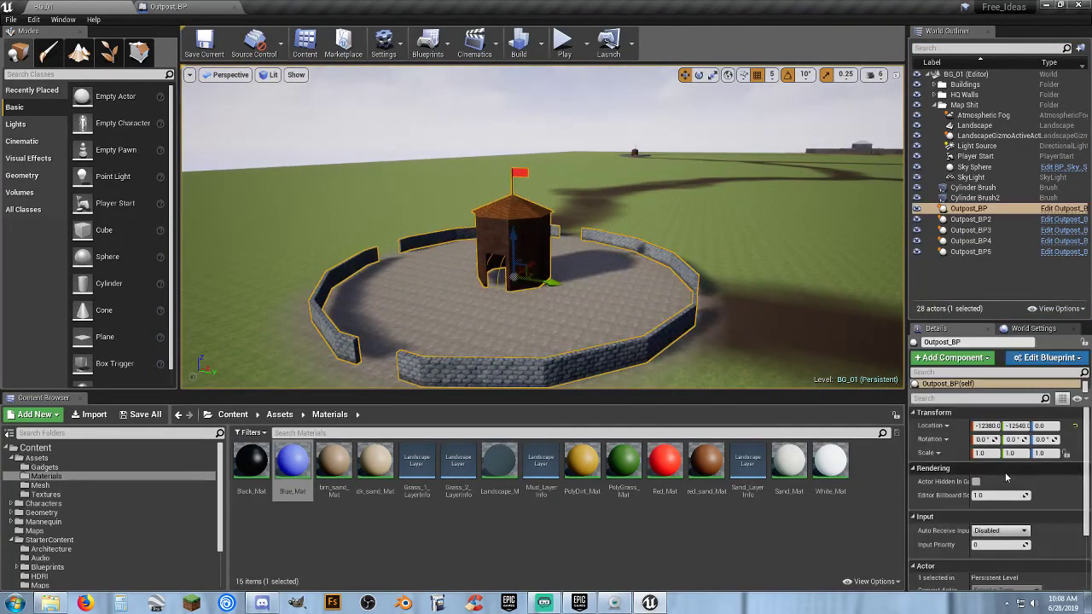
scroll(964, 478, down, 5)
scroll(964, 477, up, 3)
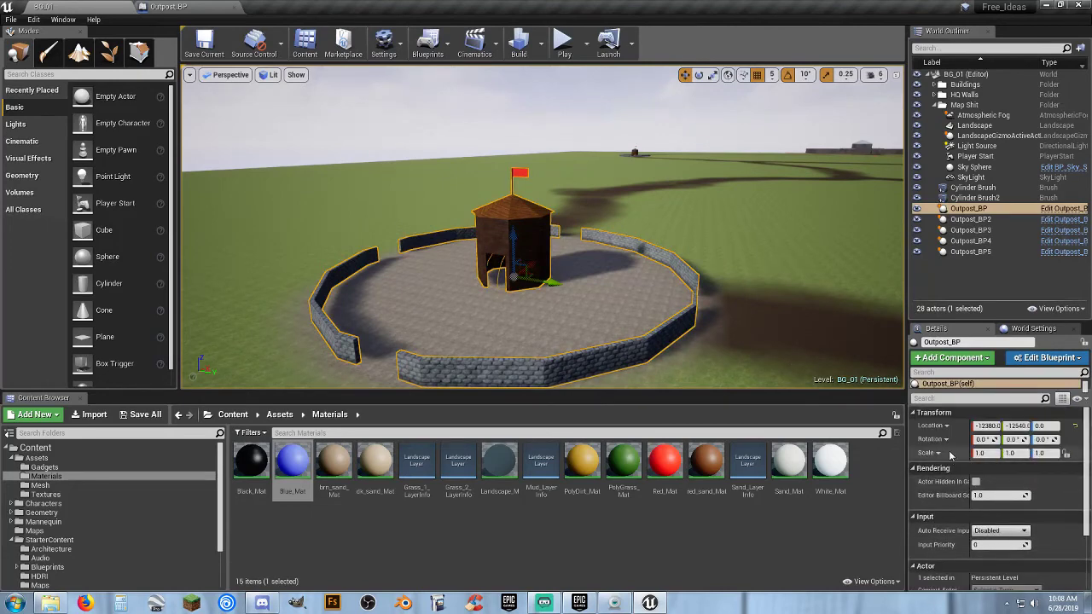
scroll(950, 455, down, 3)
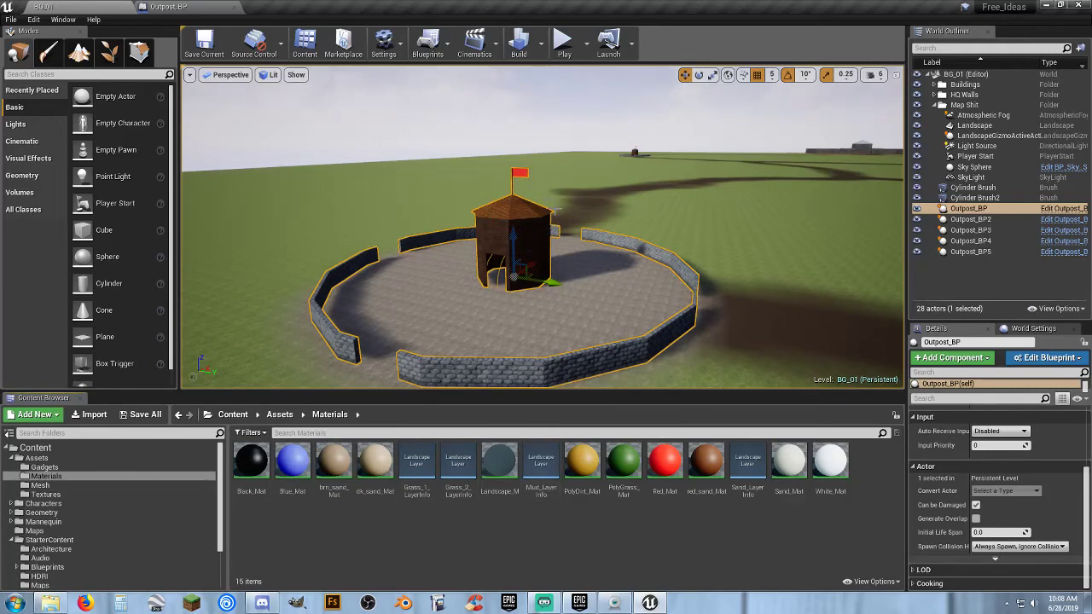
Close the Outpost_BP blueprint editor and go over to the blue-ringed headquarters in the BG_01 level.
right_drag(556, 211, 556, 242)
key(f)
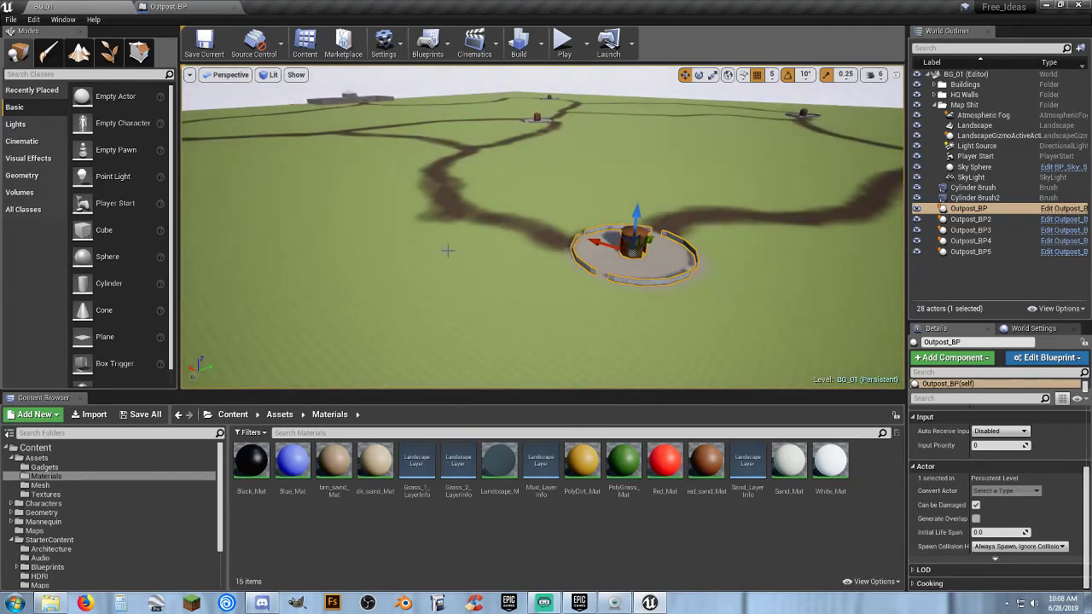
right_drag(447, 250, 406, 249)
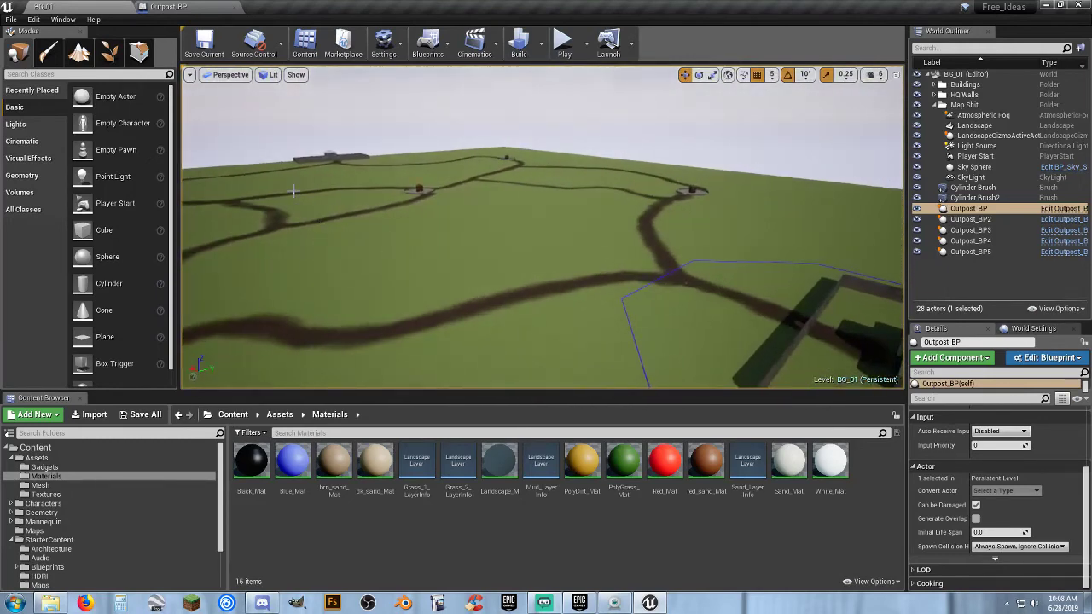
click(231, 8)
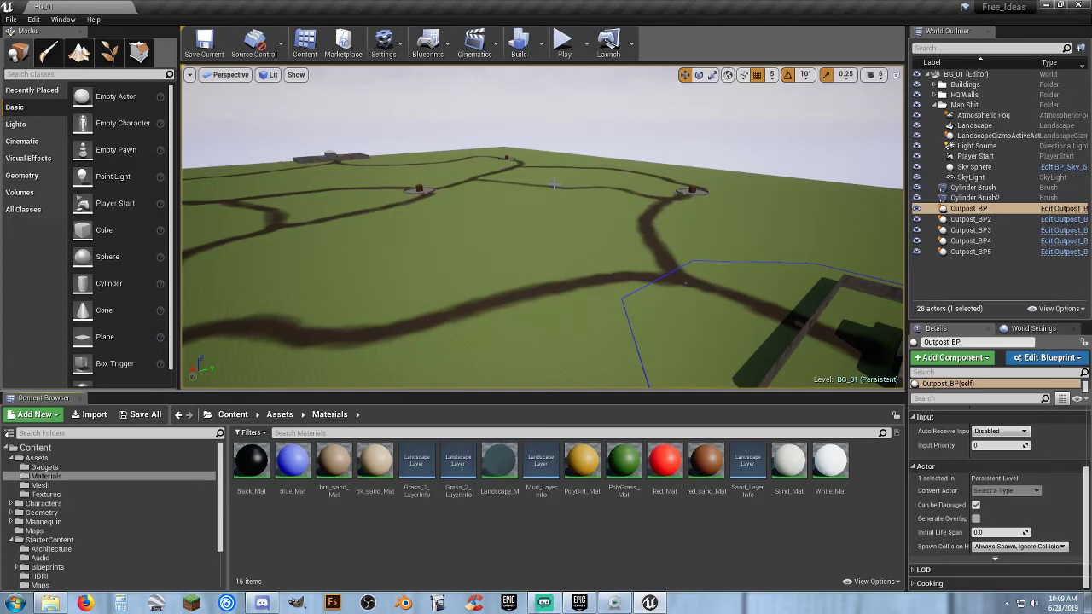
right_drag(630, 198, 624, 232)
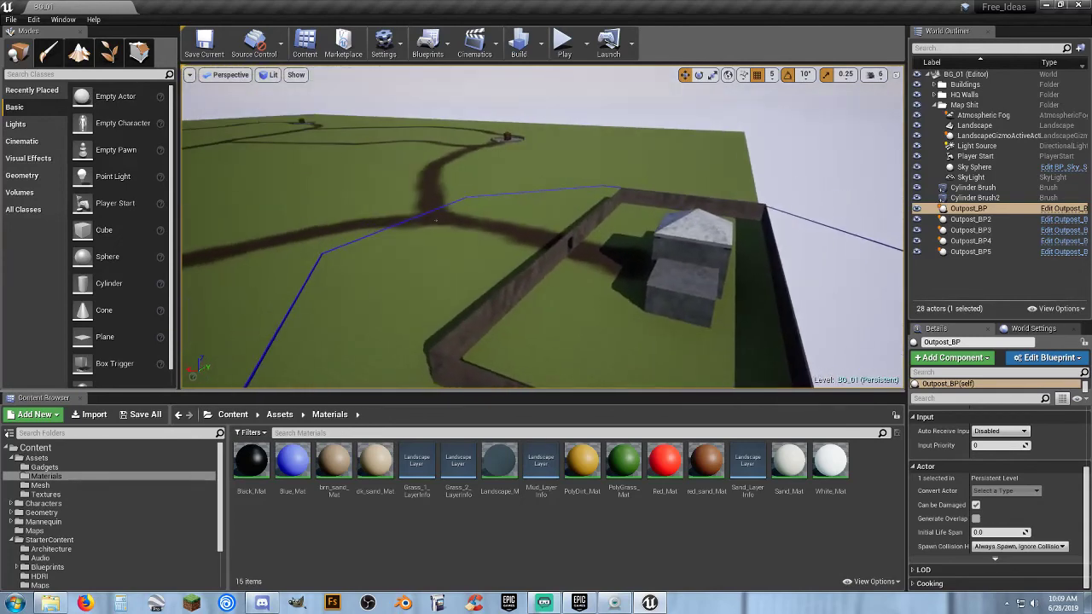